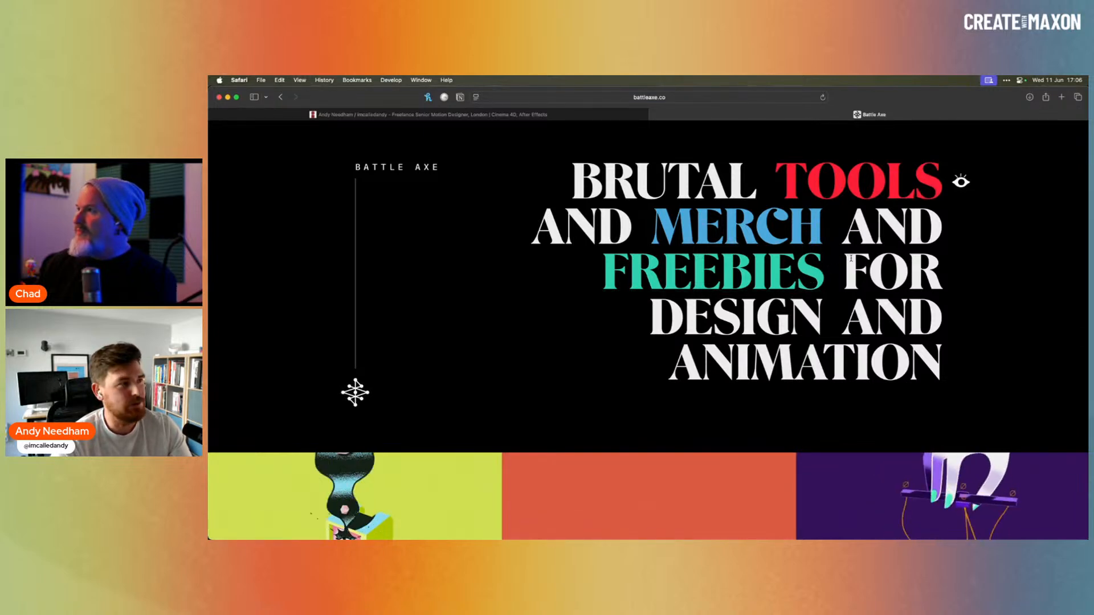
Open the Overlord product page from the Battle Axe home page and look through its introduction.
scroll(635, 391, "down", 5)
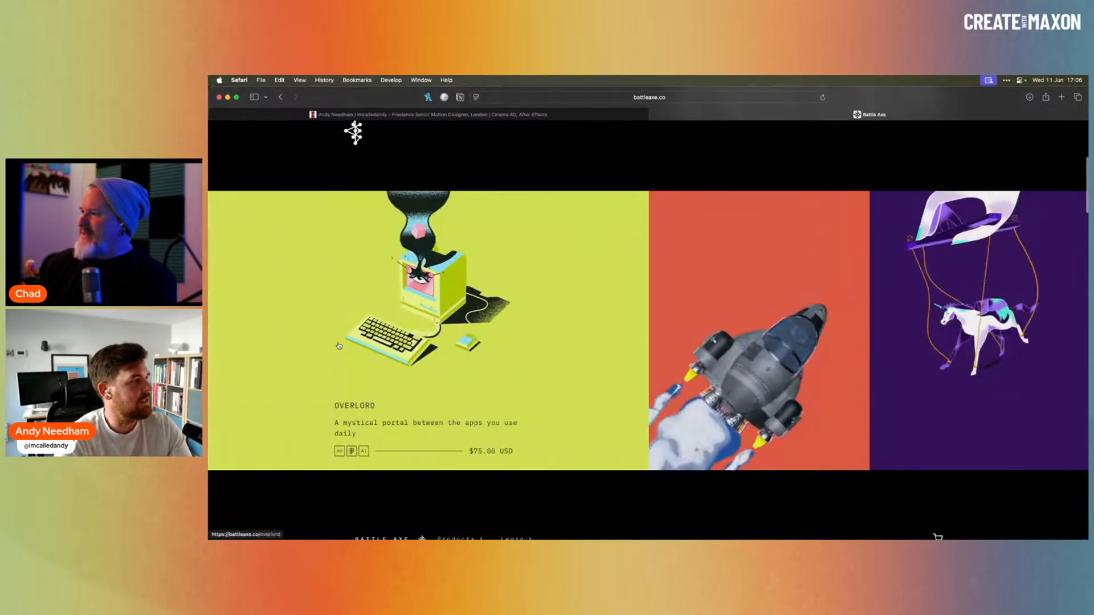
left_click(422, 383)
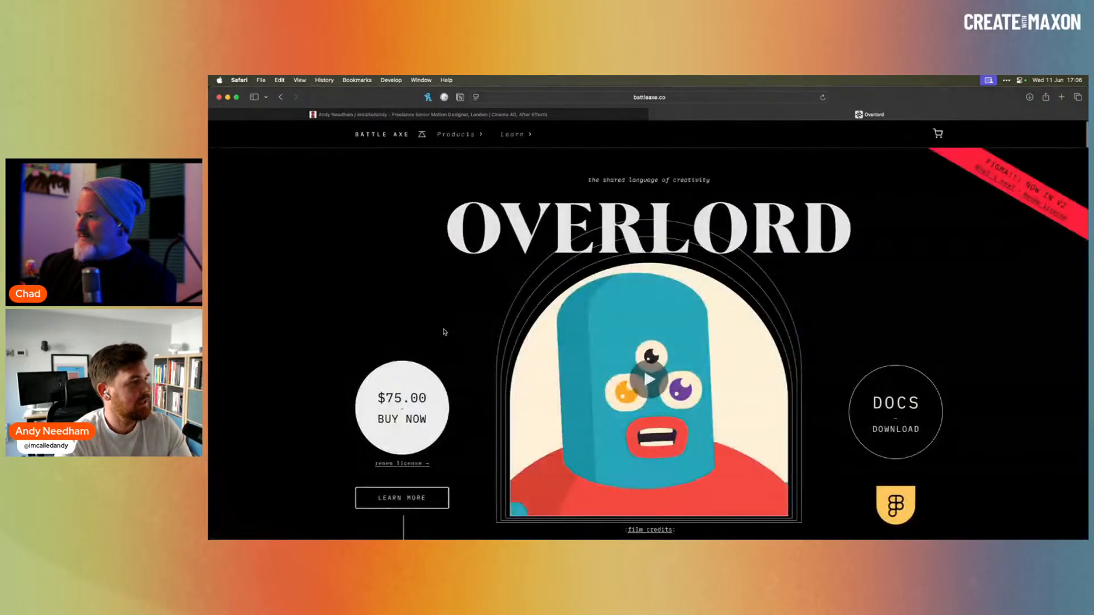
scroll(690, 357, "down", 3)
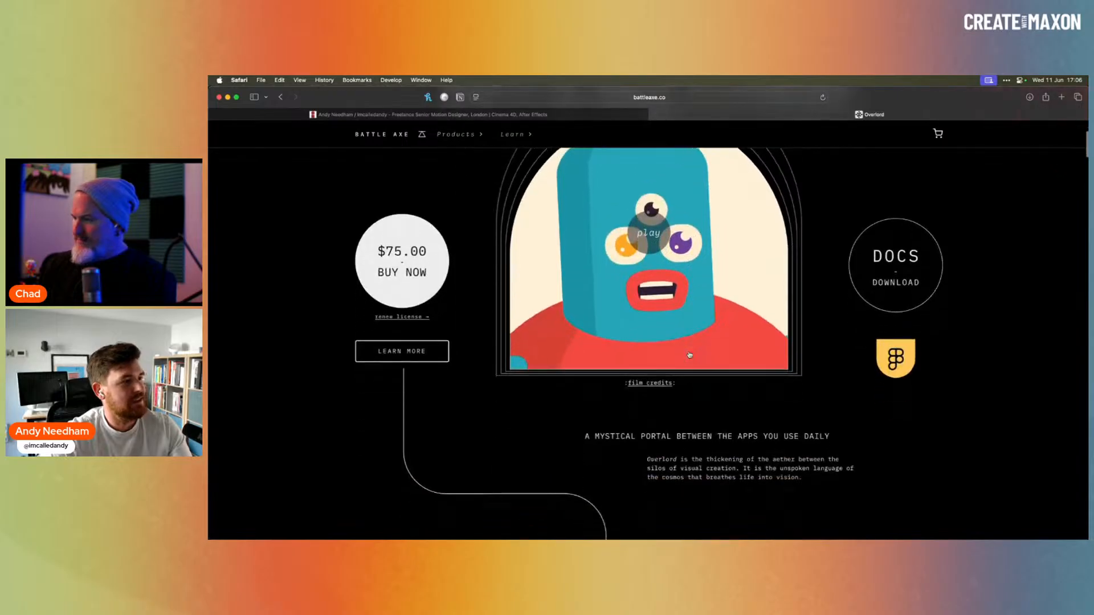
scroll(689, 355, "up", 3)
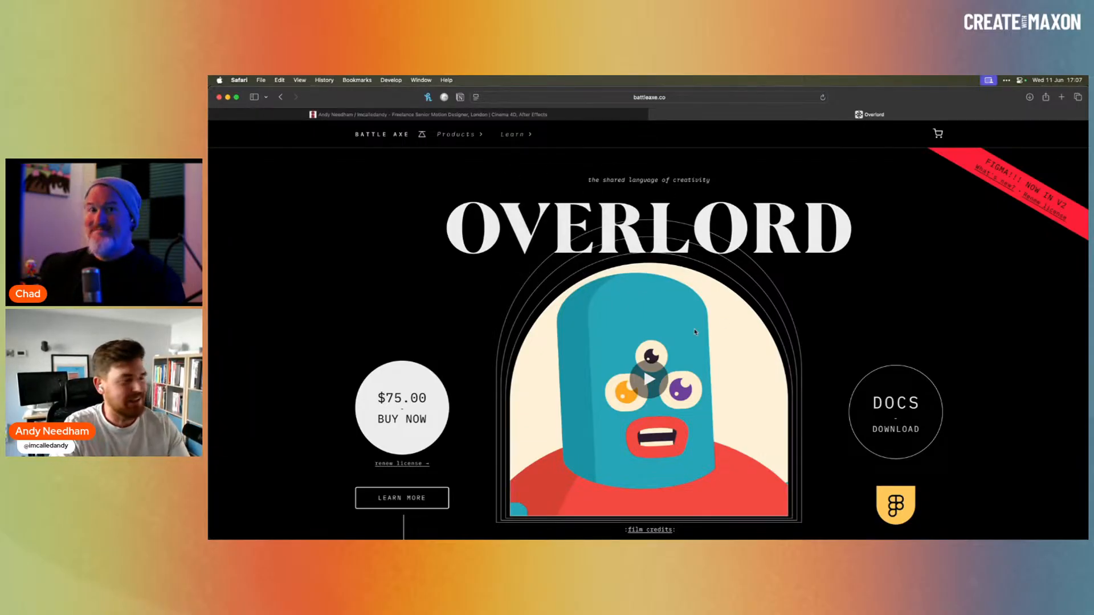
Switch to the Freeform board, go to the "Grab the project files" scene and preview AE_Expressions.txt.
key("super+Tab")
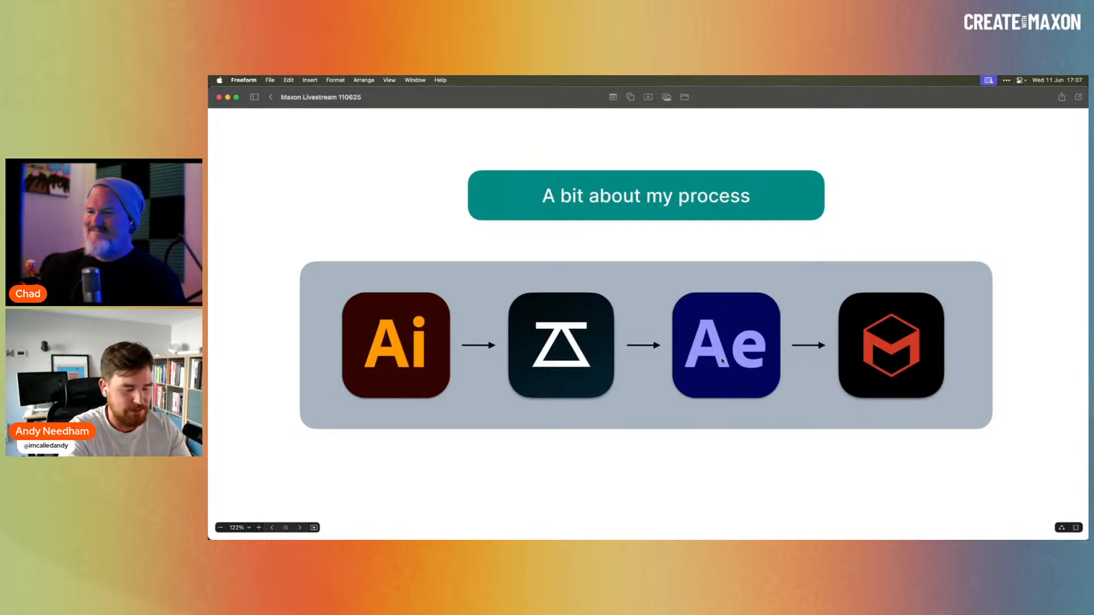
key("Right")
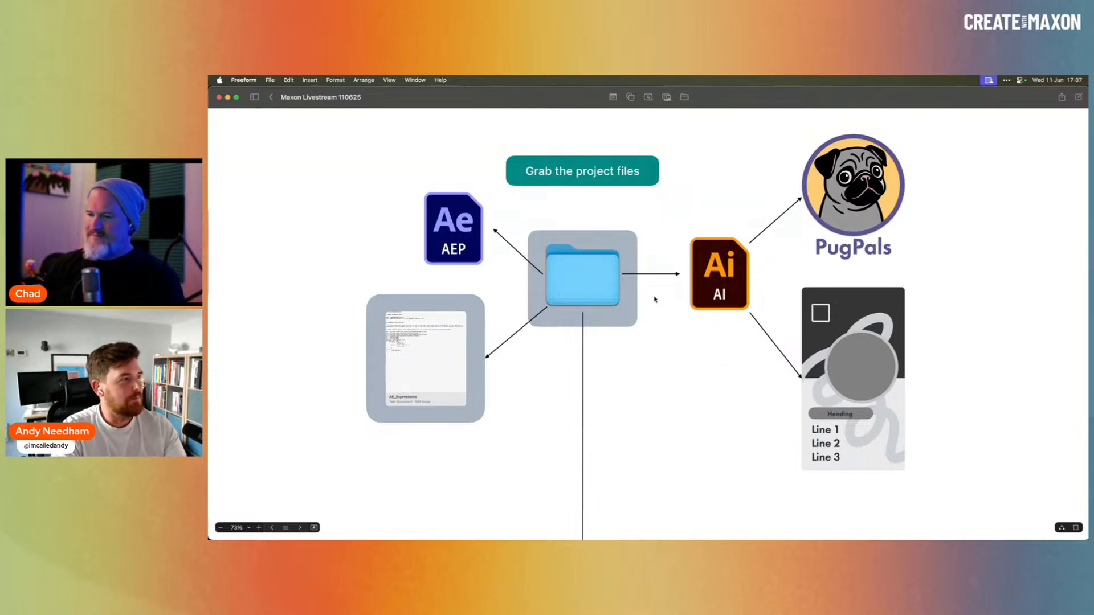
left_click(438, 360)
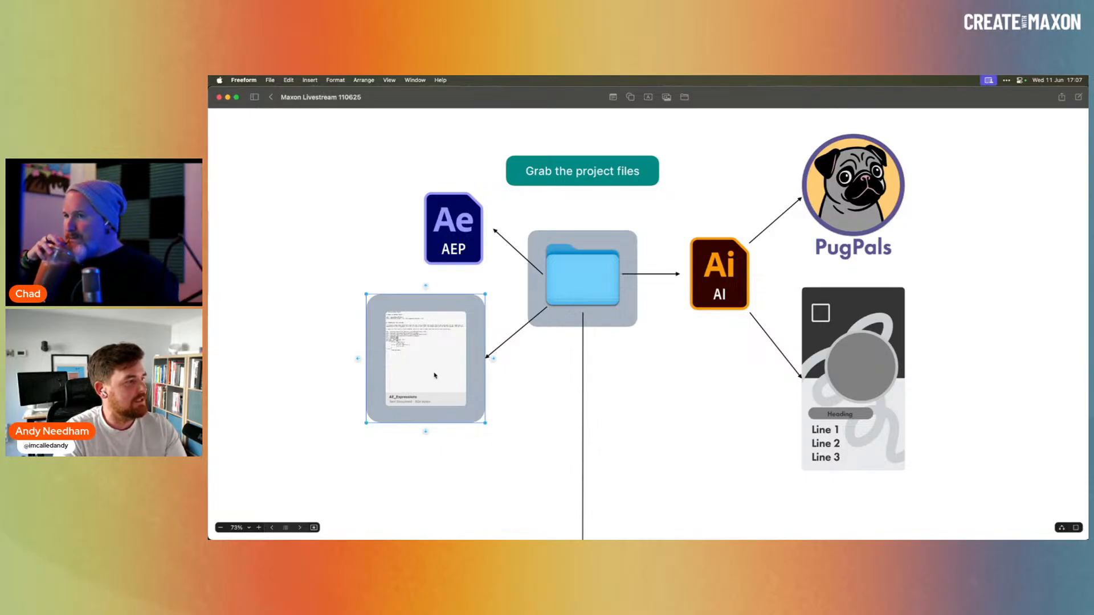
left_click(420, 386)
left_click(431, 298)
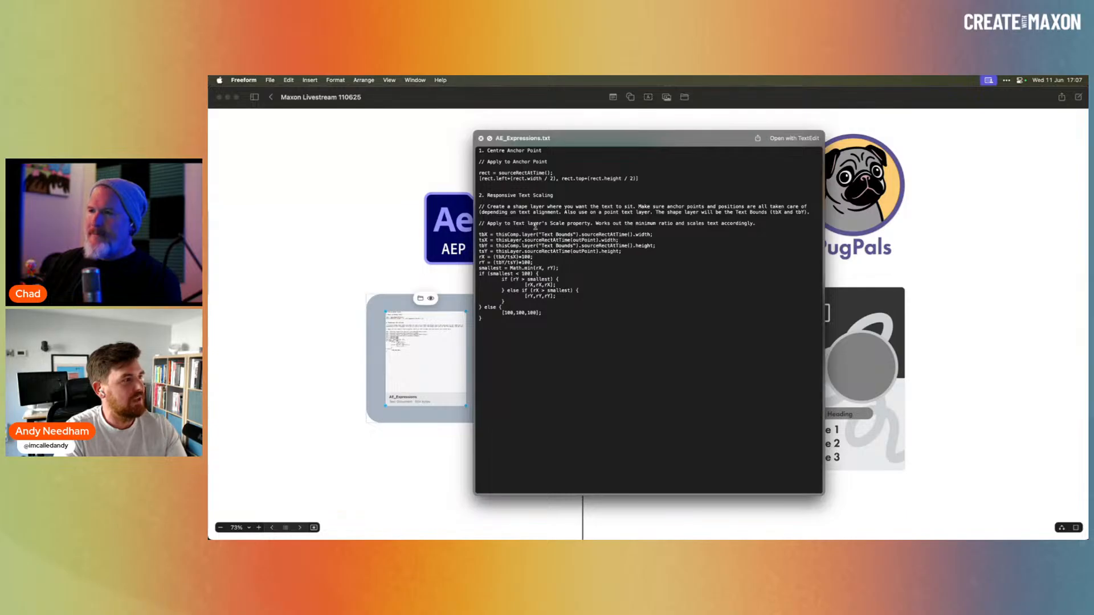
key("space")
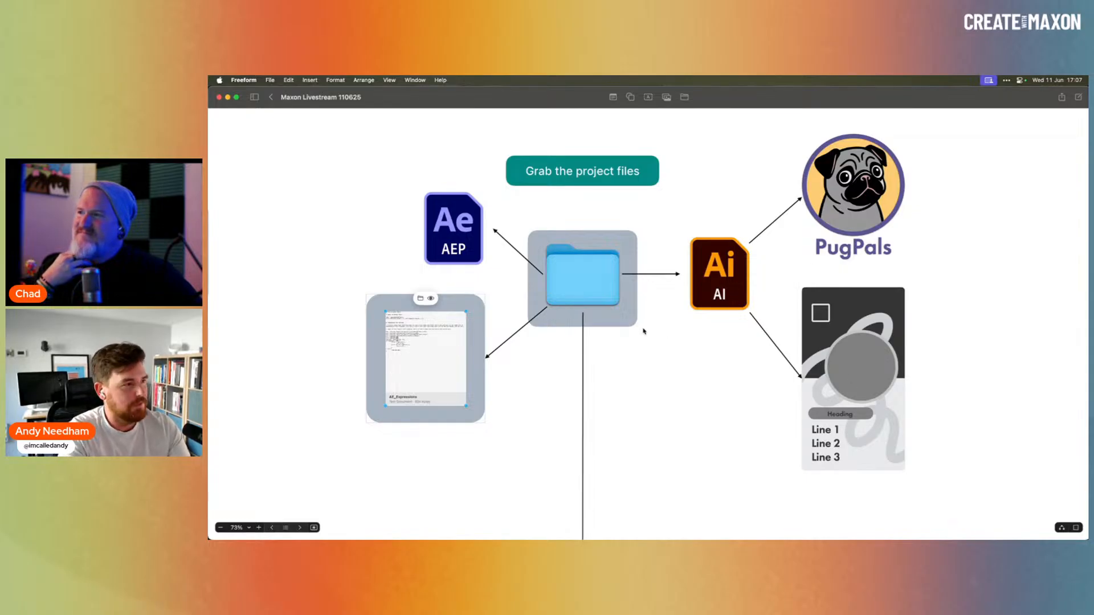
Go to the pug photos scene and preview the linked Unsplash profile page of the photographer.
key("alt+super+bracketright")
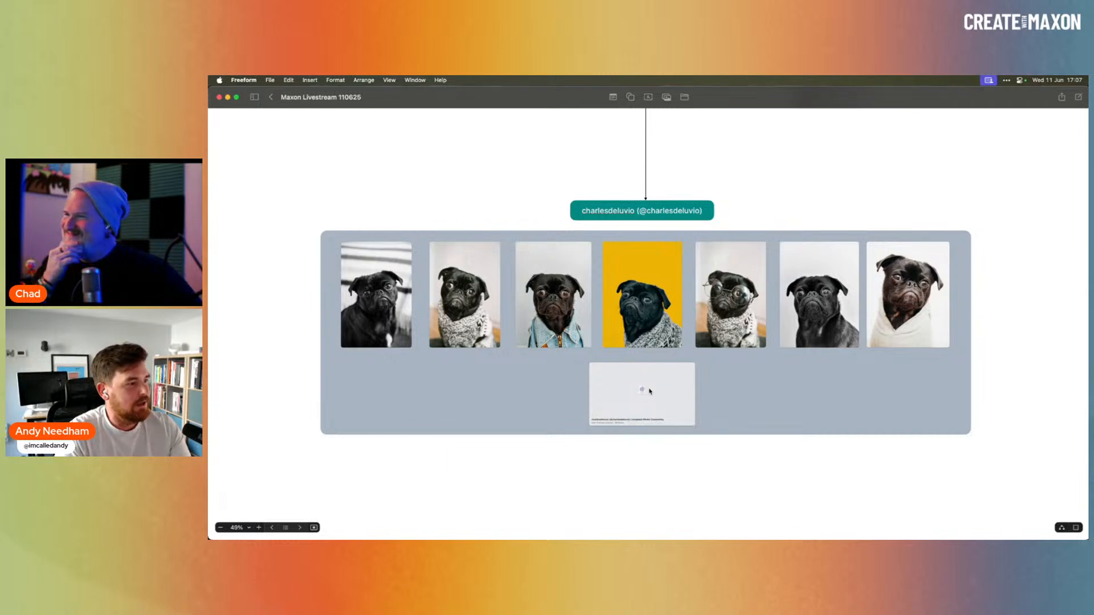
left_click(649, 393)
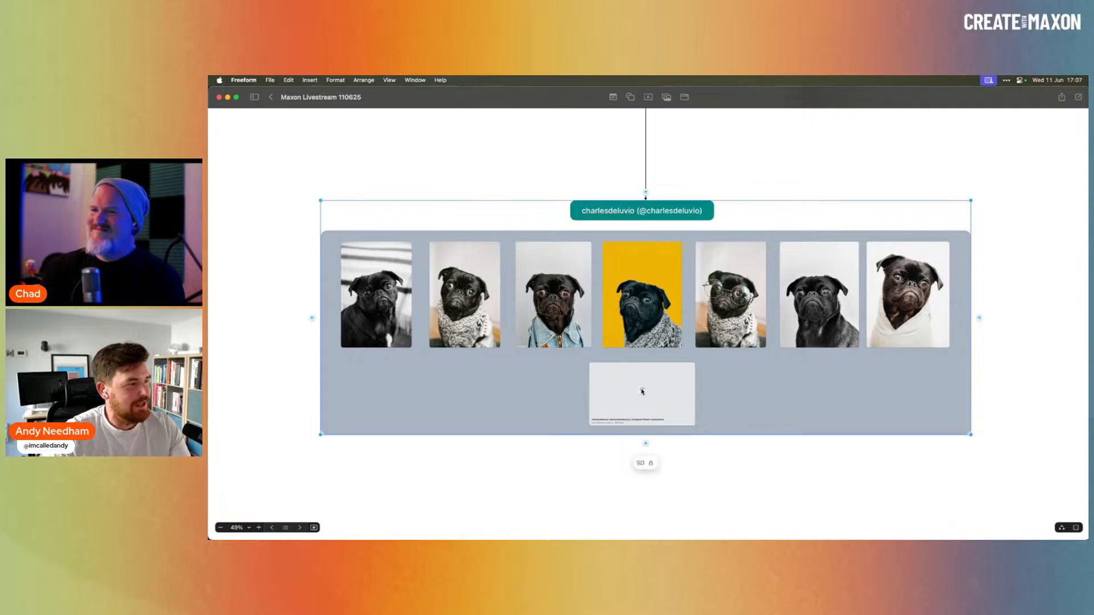
left_click(642, 391)
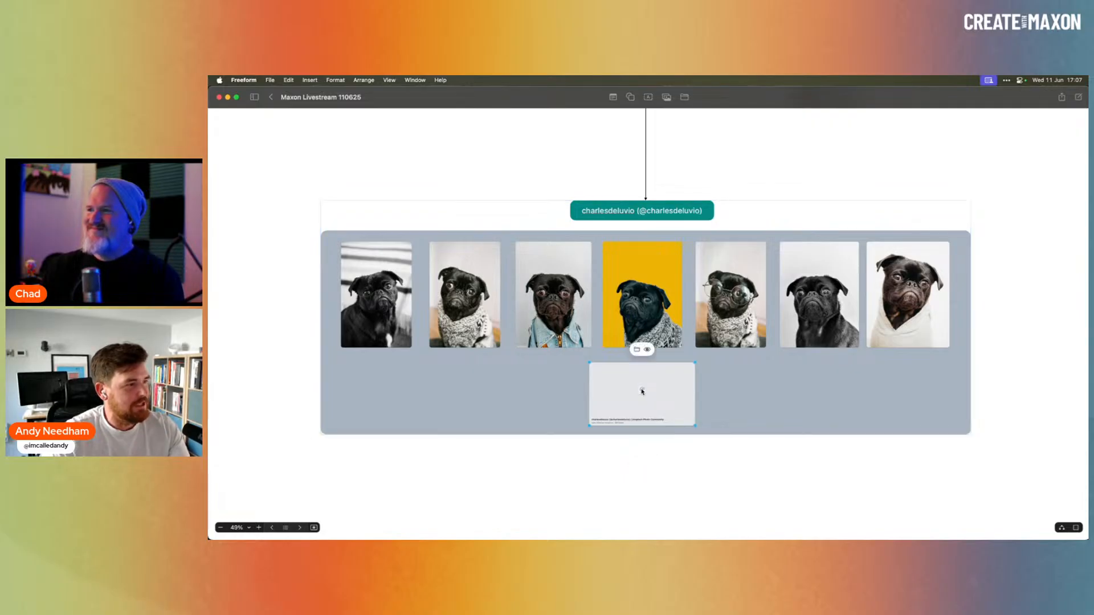
double_click(642, 392)
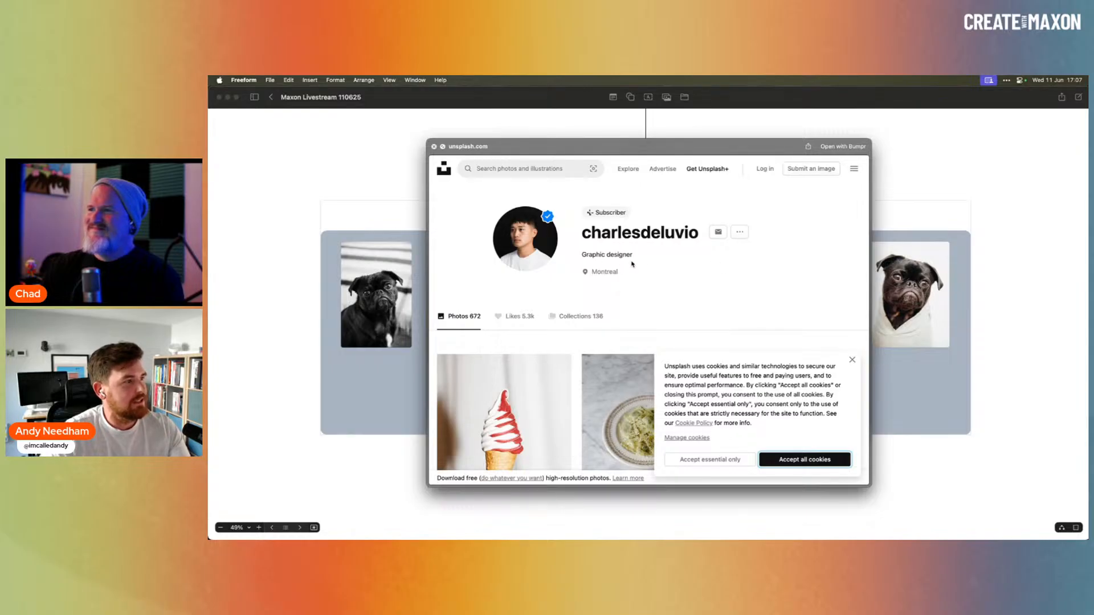
key("Escape")
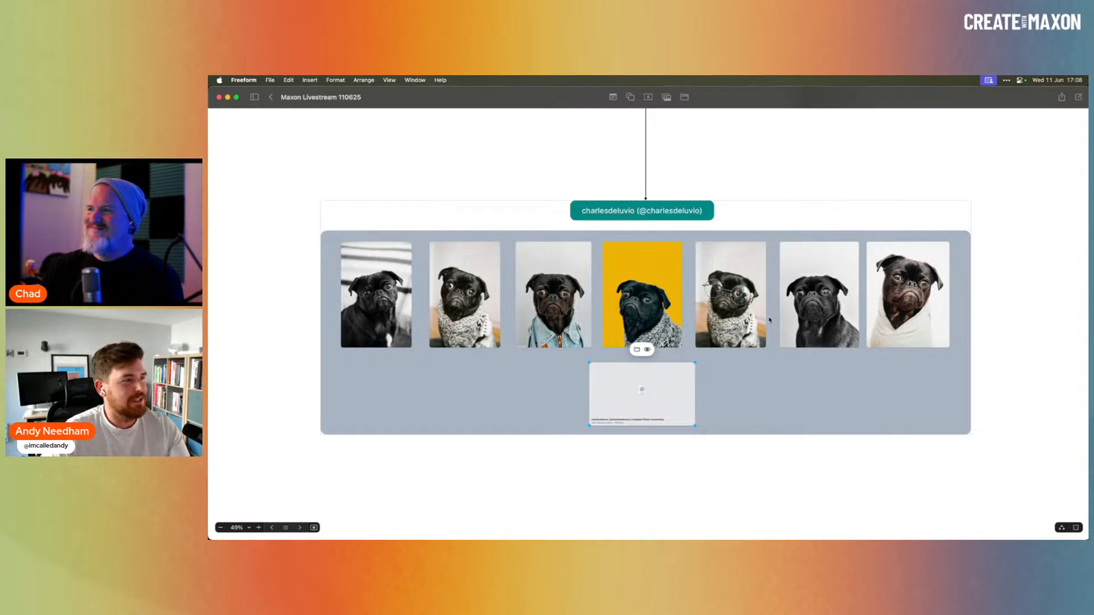
Go to the board's vertical video scene and play the finished PugPals animation.
scroll(769, 319, "right", 10)
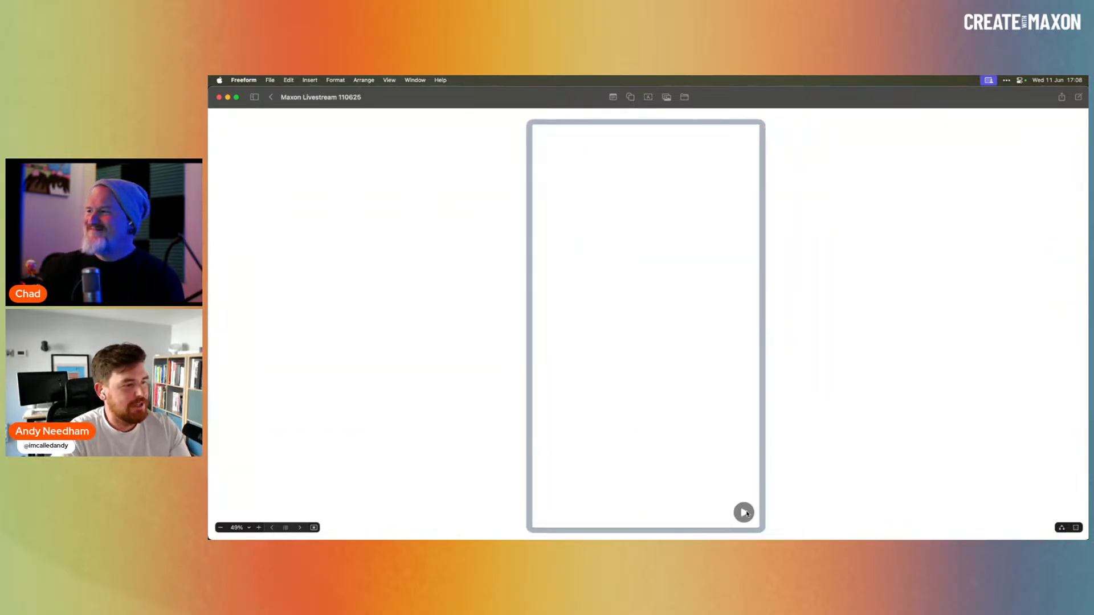
left_click(744, 512)
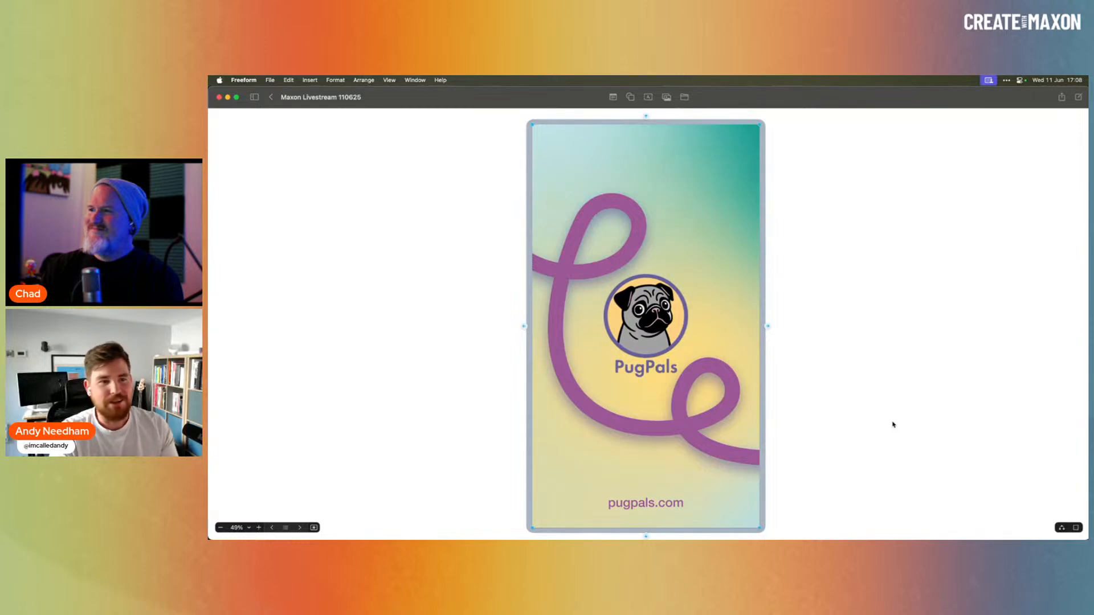
mouse_move(743, 510)
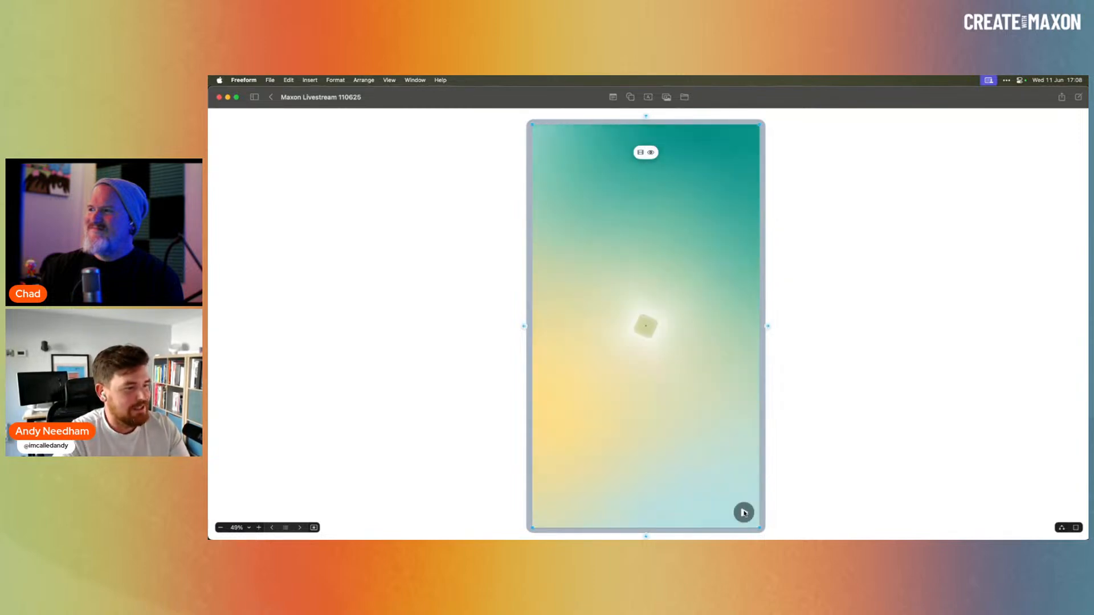
Switch to After Effects, open the Maxon Studio panel and maximize it.
key("super+Tab")
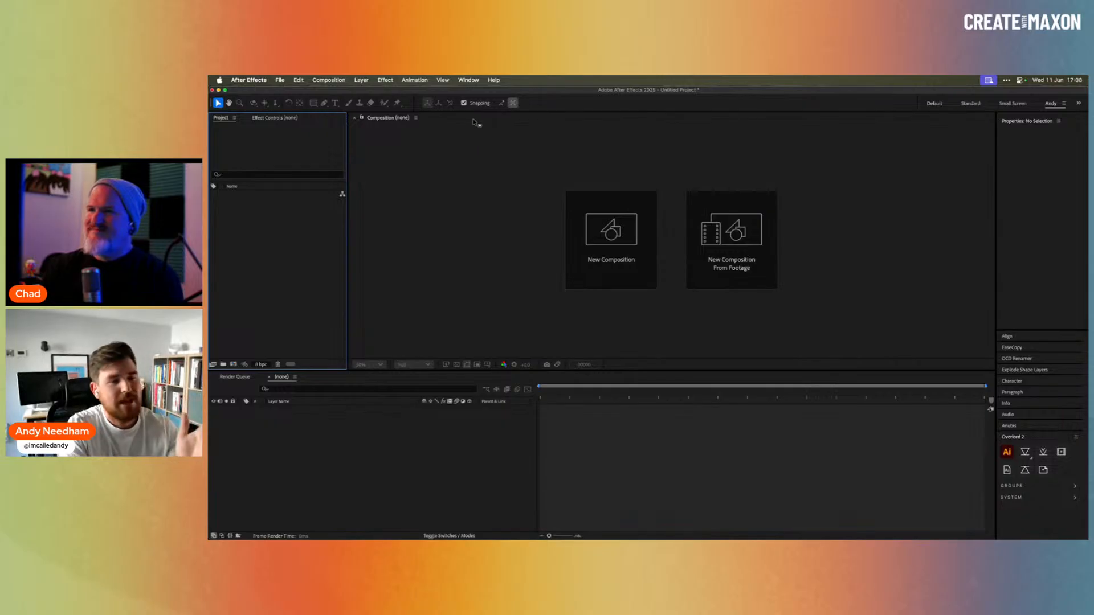
left_click(472, 83)
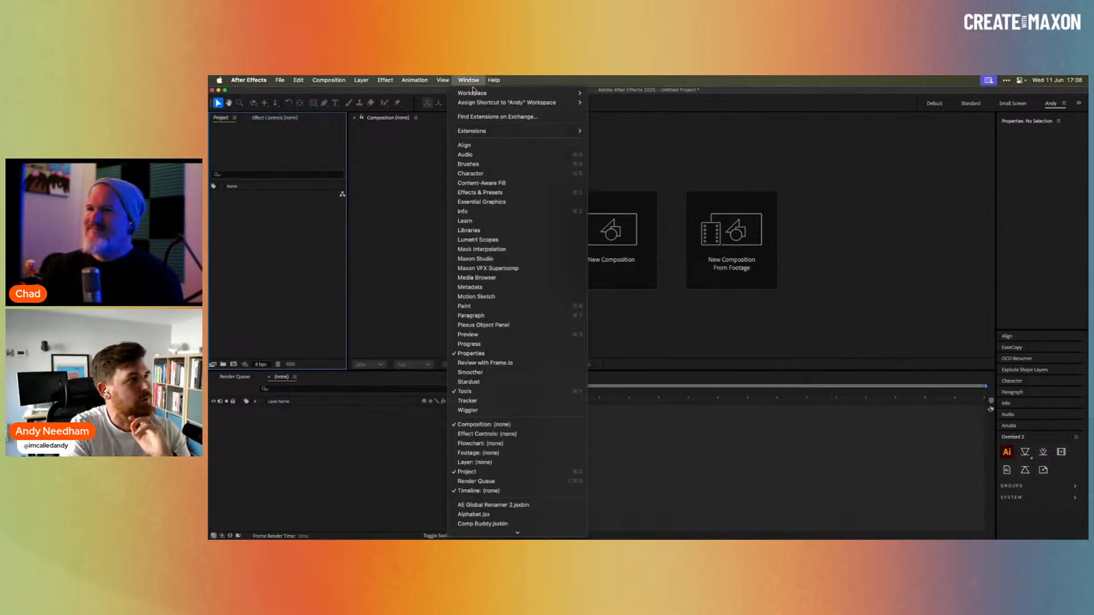
left_click(535, 260)
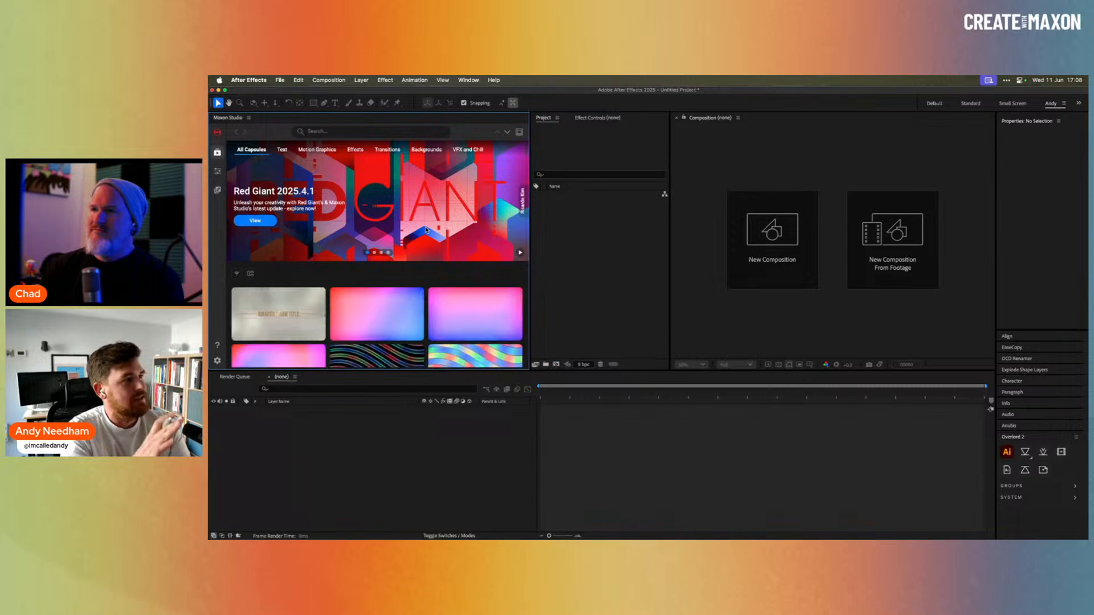
key("grave")
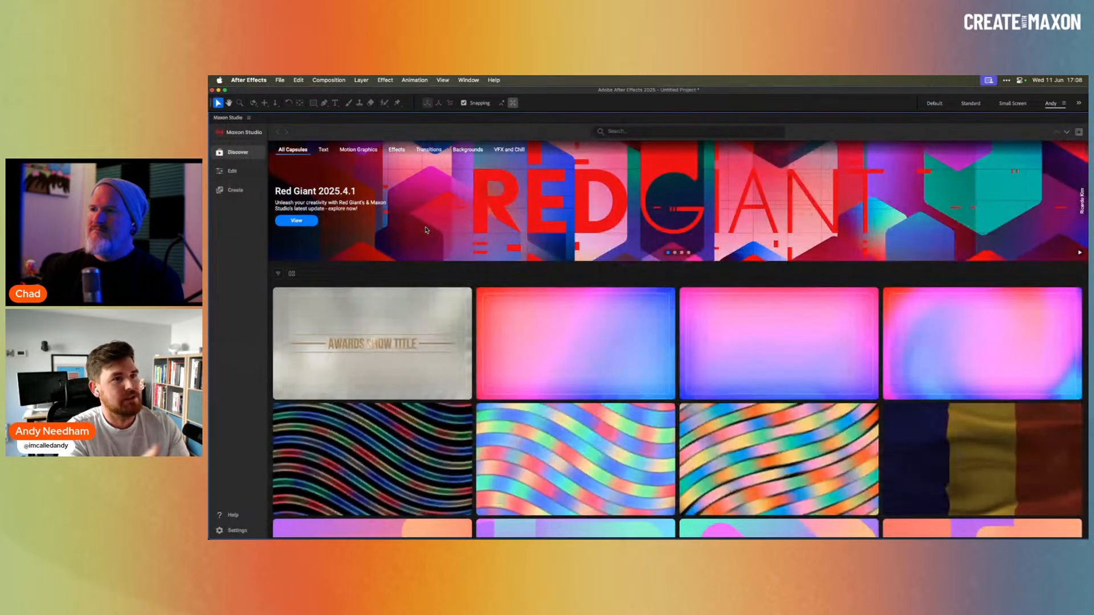
Check the Maxon Studio settings and return to the maximized capsule overview.
left_click(237, 529)
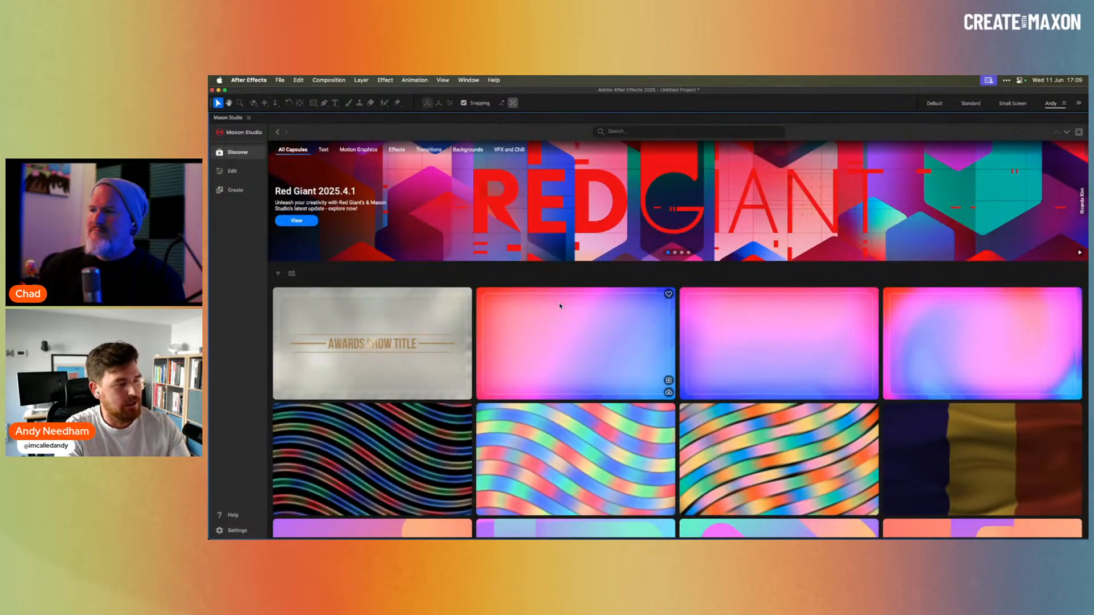
key("grave")
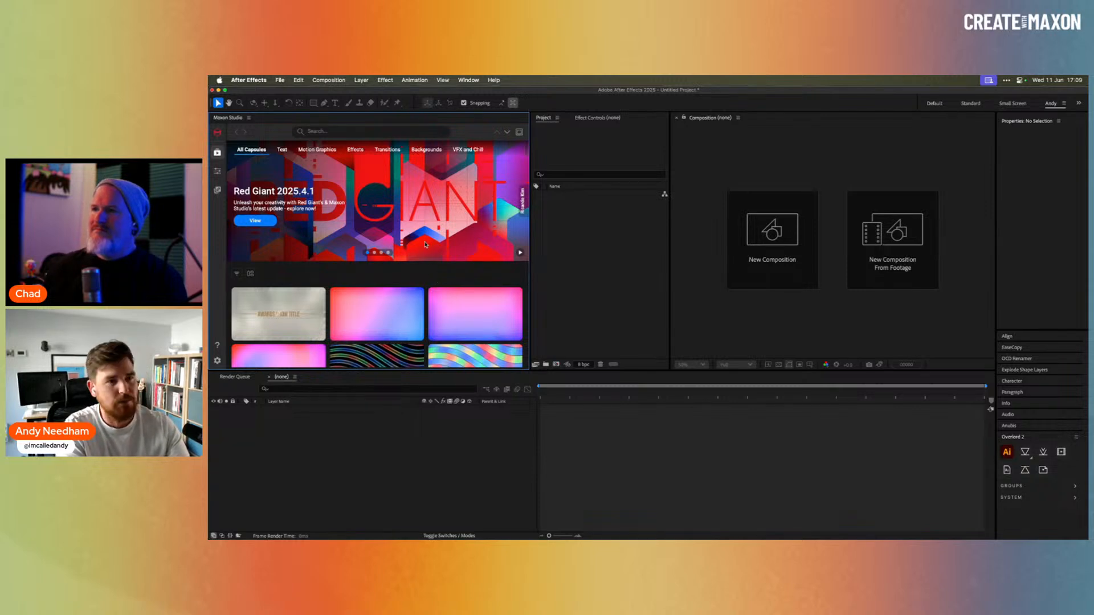
key("grave")
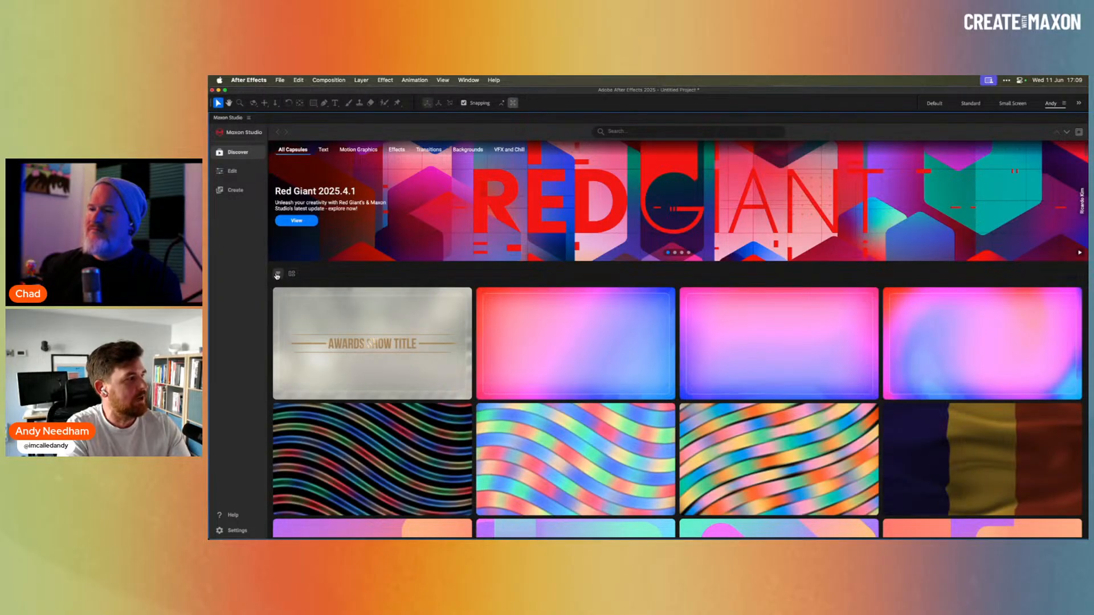
Show the details of the Awards Show Title capsule and view the available capsule filters.
left_click(667, 132)
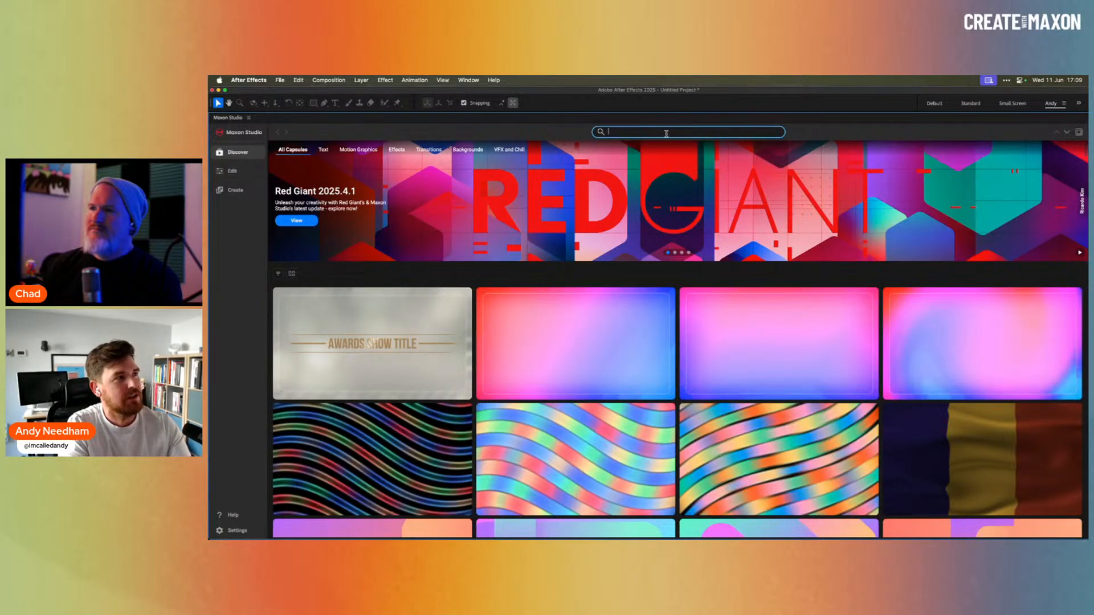
left_click(421, 328)
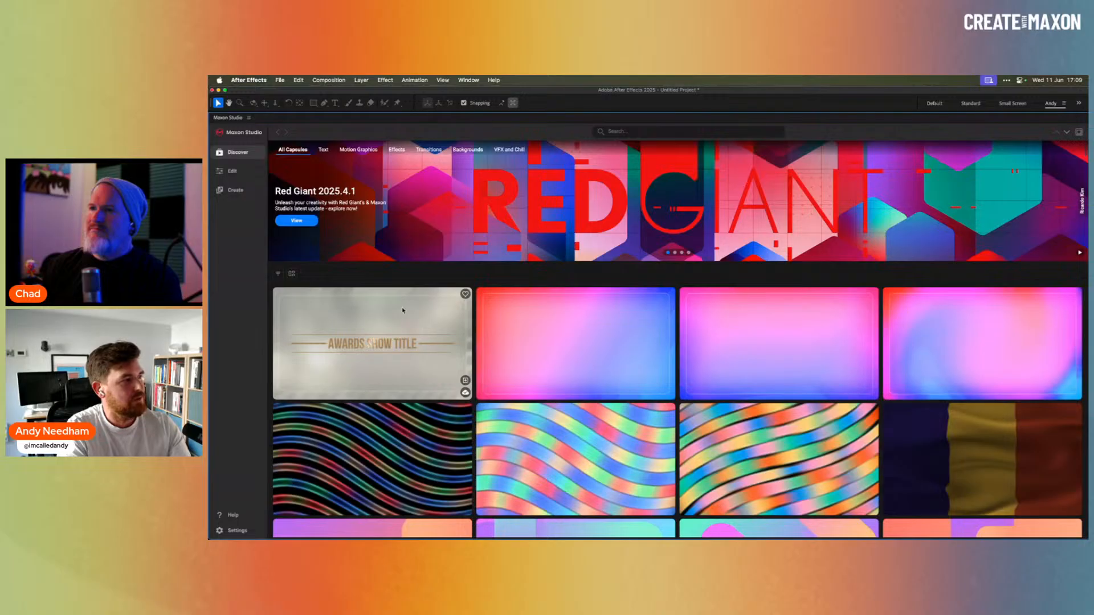
left_click(402, 311)
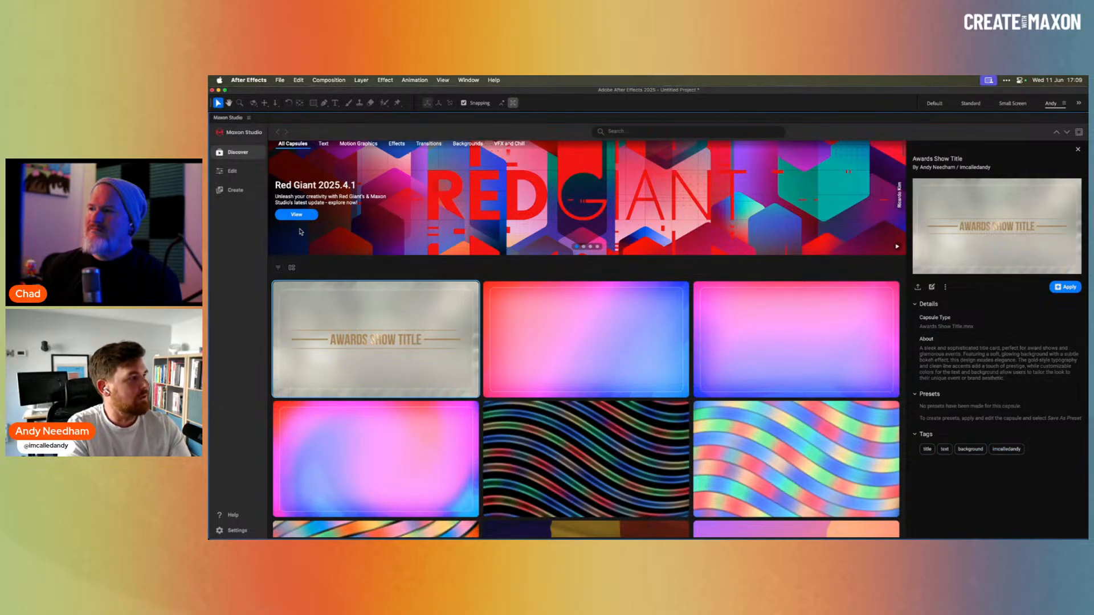
left_click(279, 268)
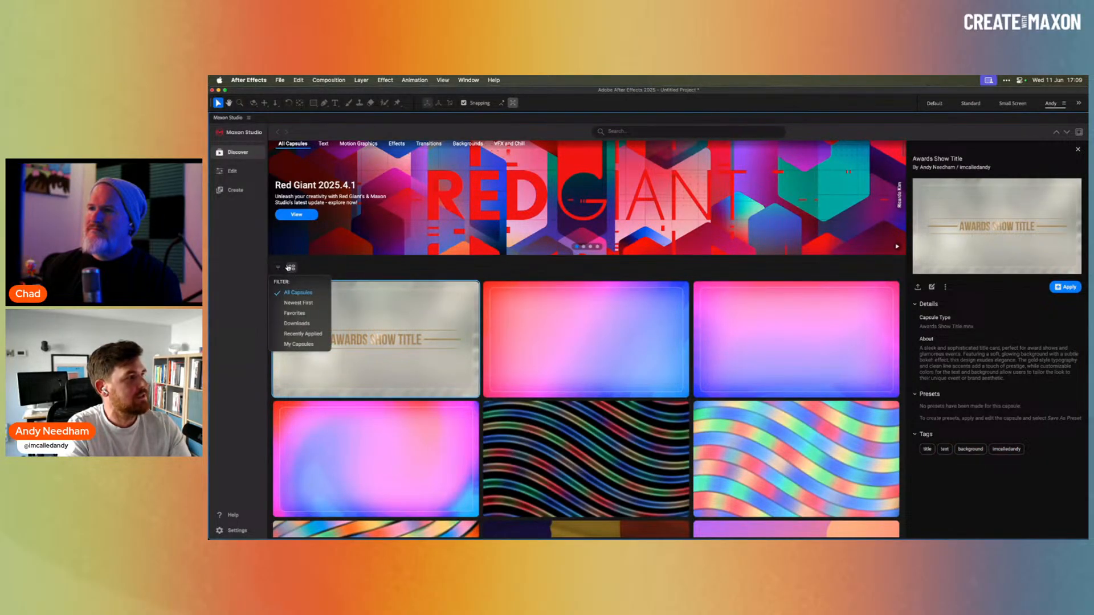
Display the Logo Reveals capsules within the Motion Graphics category.
left_click(326, 143)
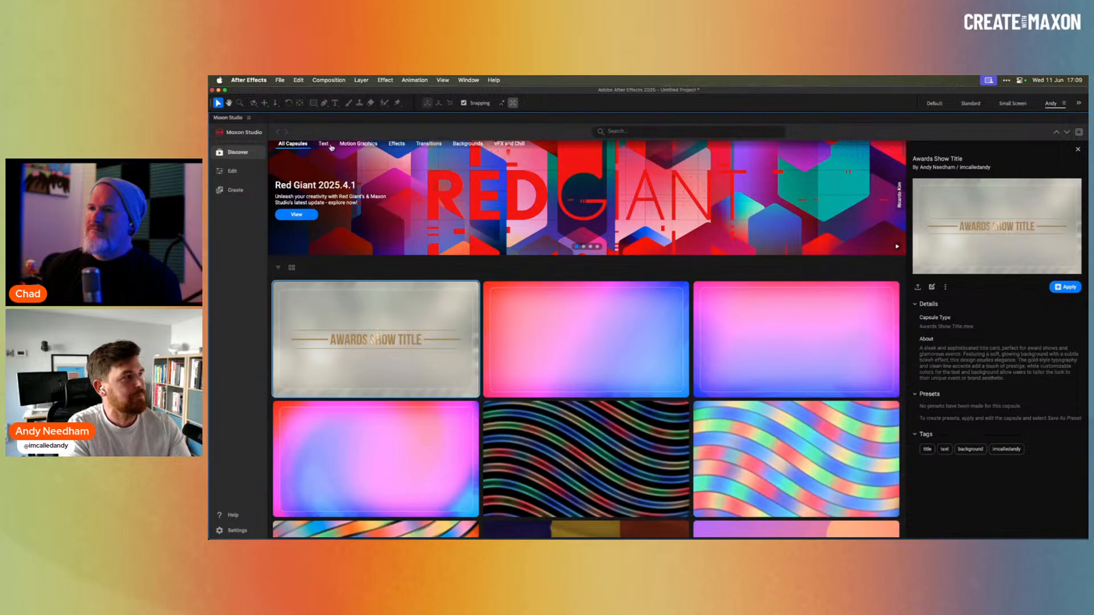
left_click(375, 149)
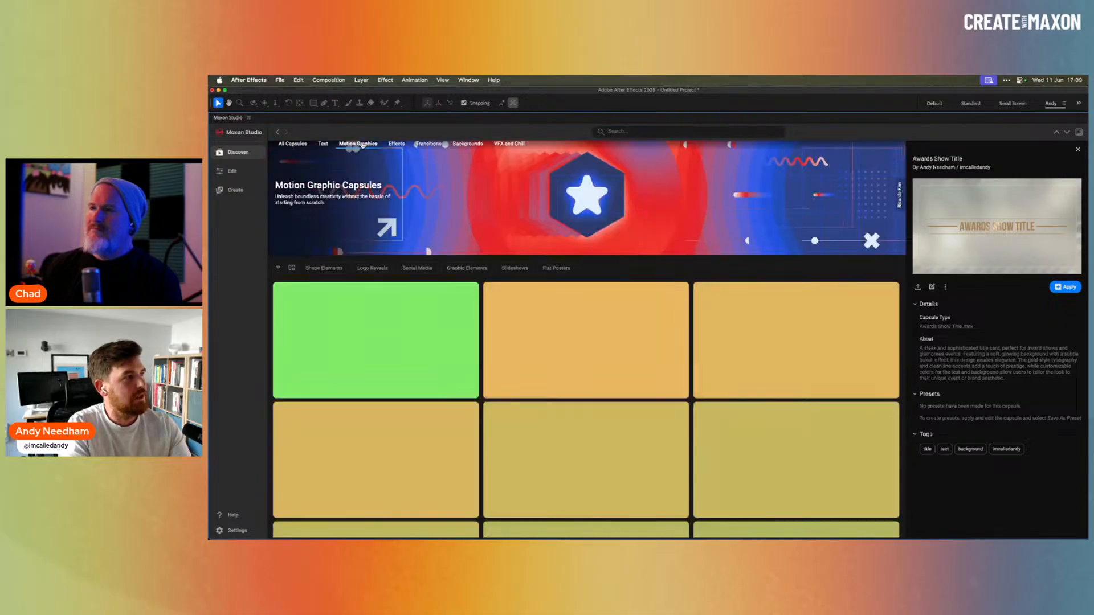
left_click(377, 269)
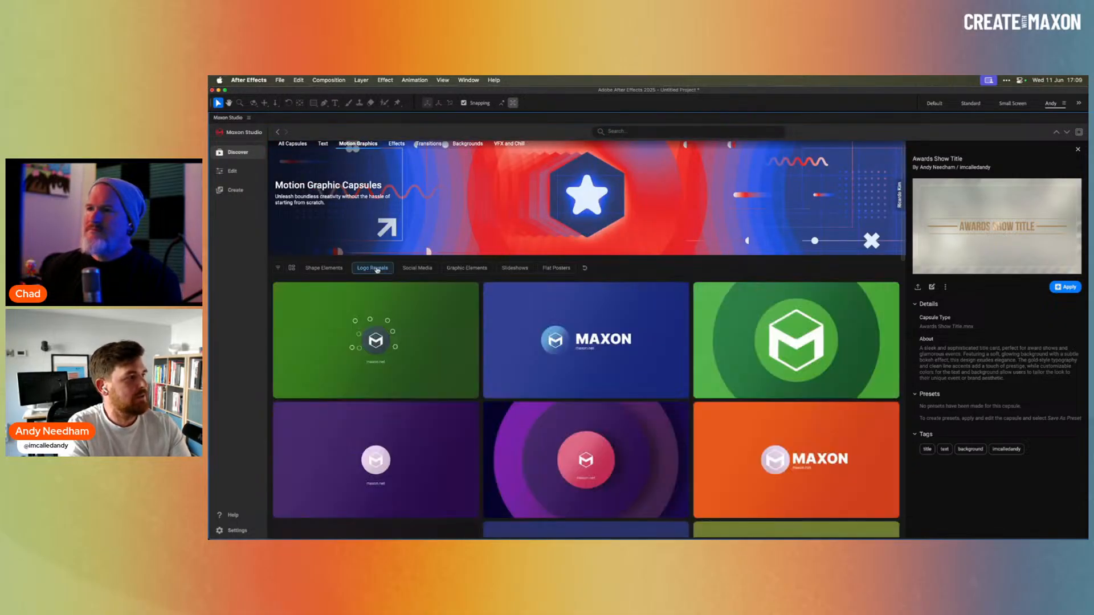
View the logo reveals in vertical orientation only, and reset to all orientations with the Logo Reveals filter cleared.
left_click(279, 268)
left_click(291, 268)
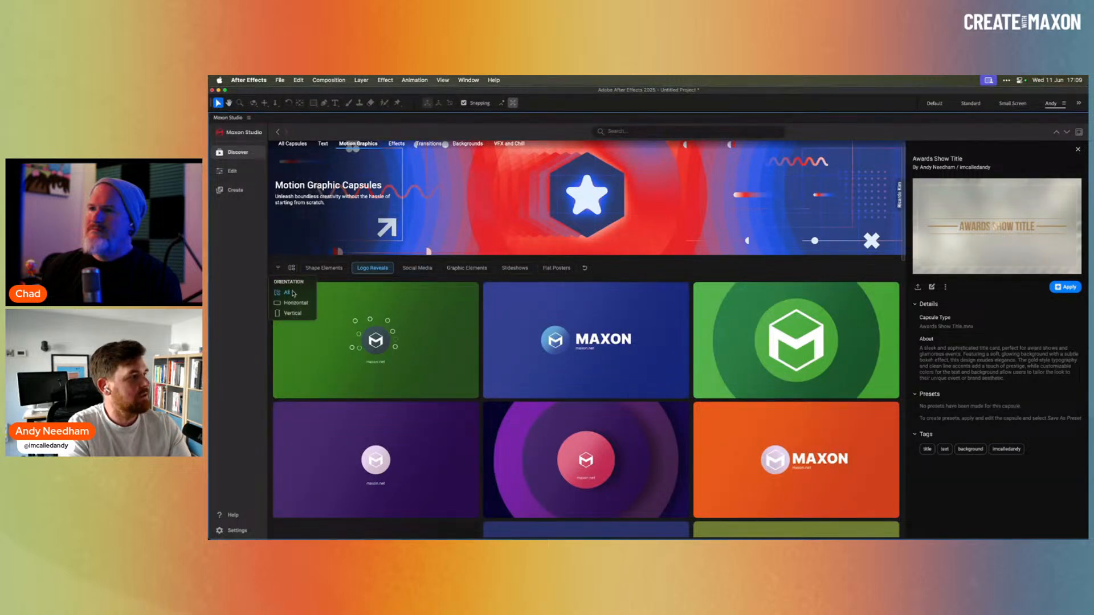
left_click(293, 313)
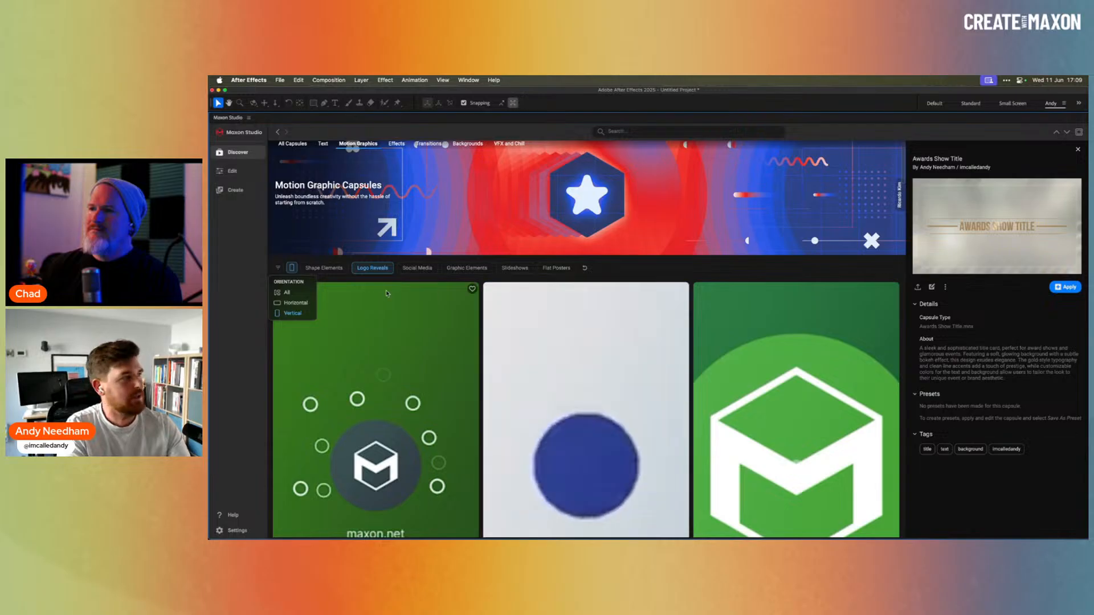
left_click(317, 292)
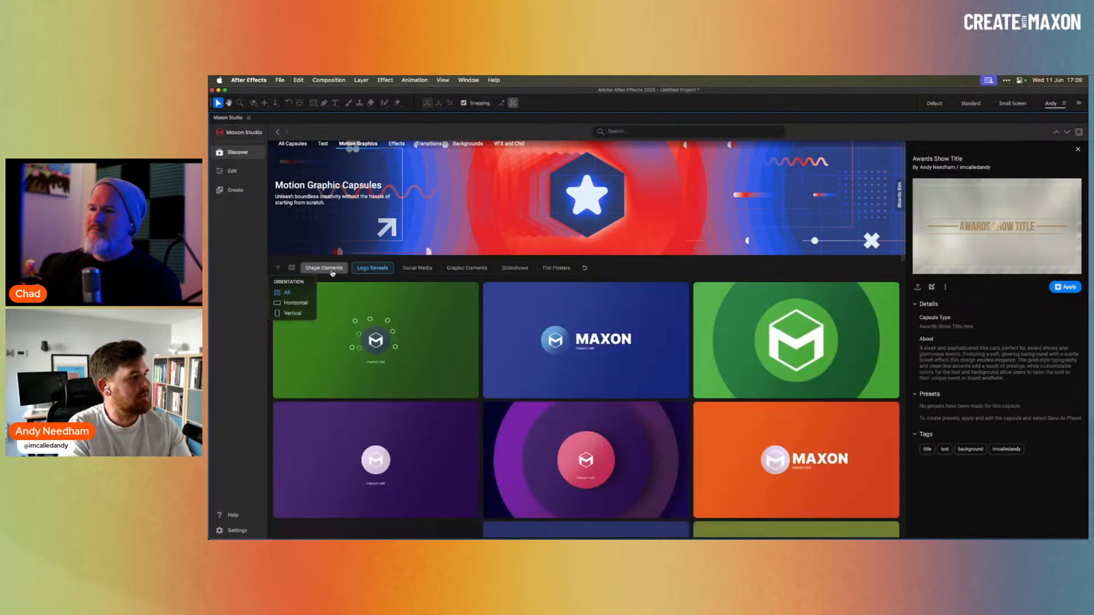
left_click(302, 269)
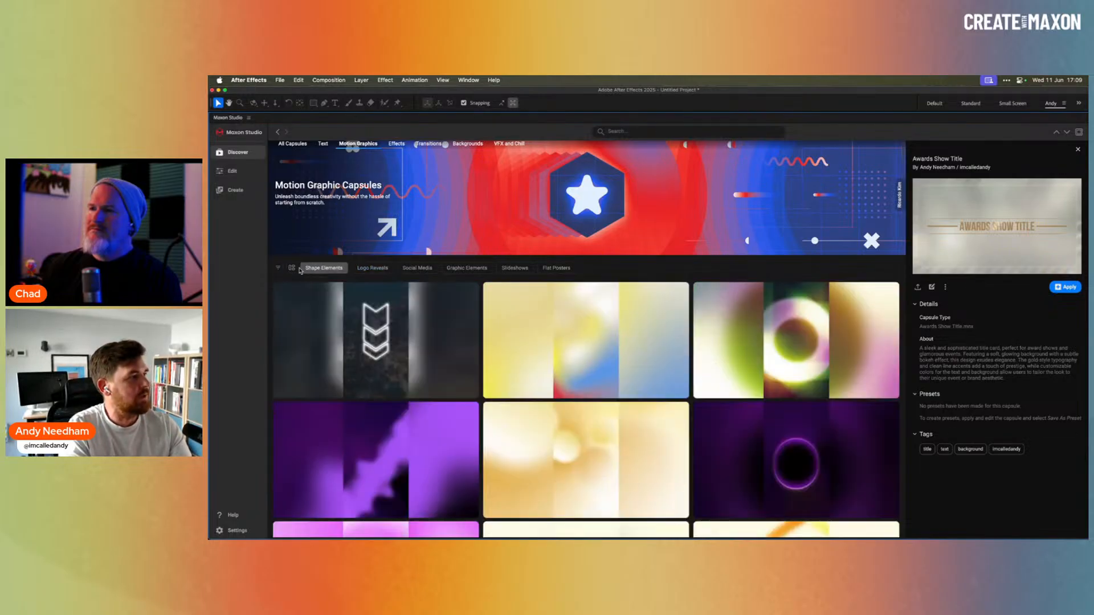
Show capsules from all categories in vertical orientation only and browse through them.
left_click(292, 145)
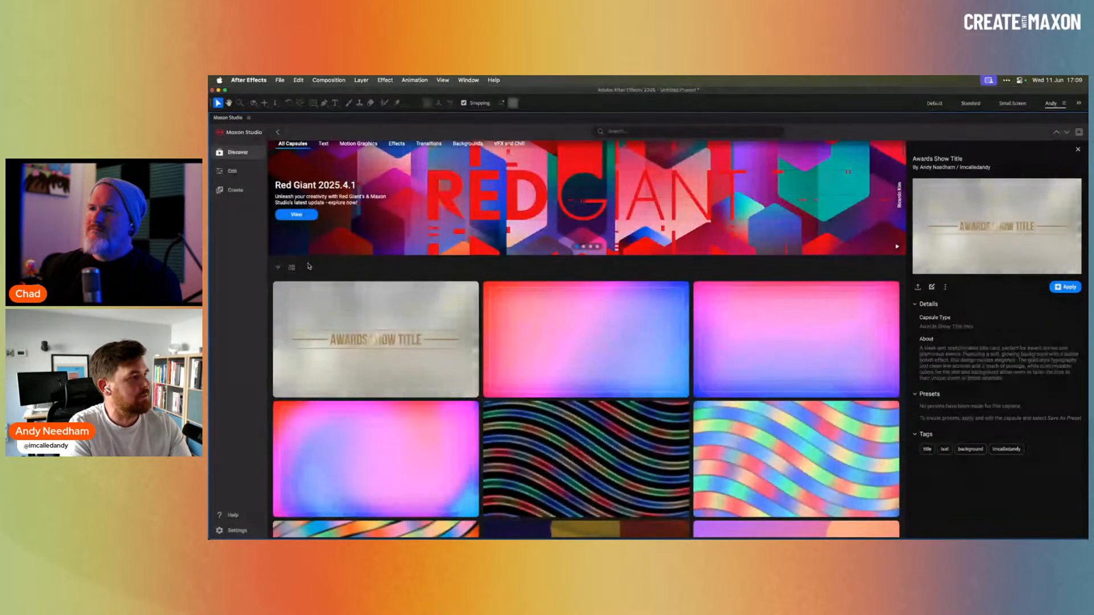
left_click(278, 268)
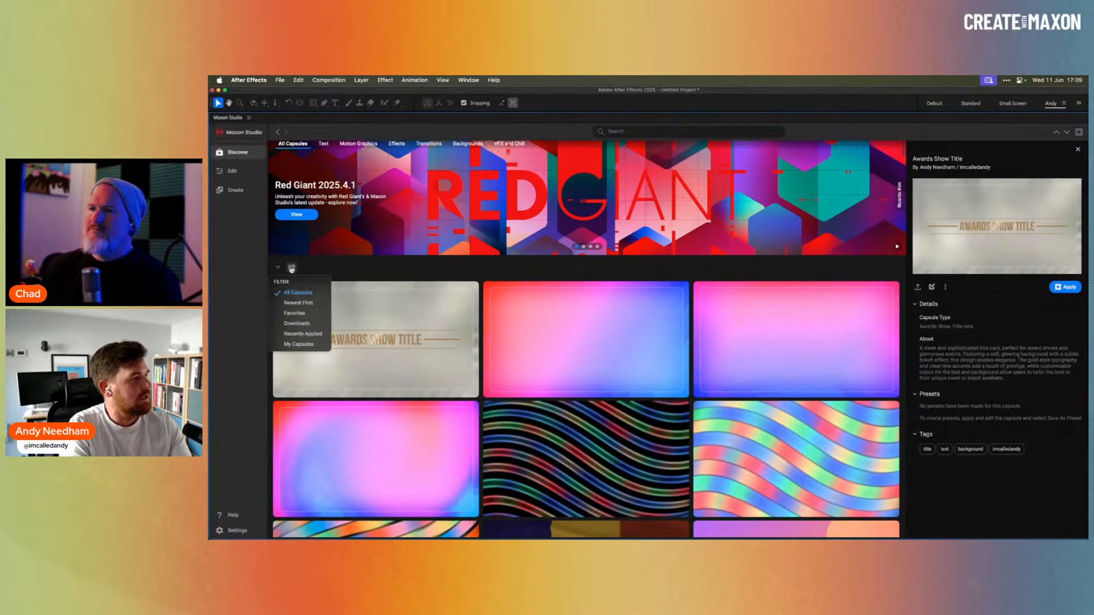
left_click(291, 268)
left_click(292, 313)
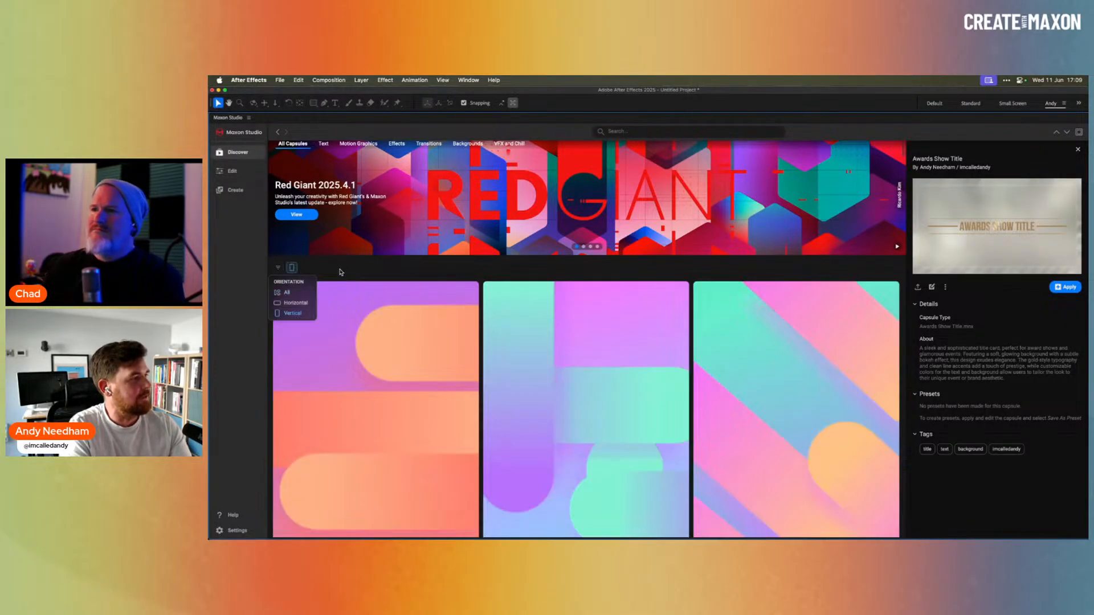
mouse_move(799, 330)
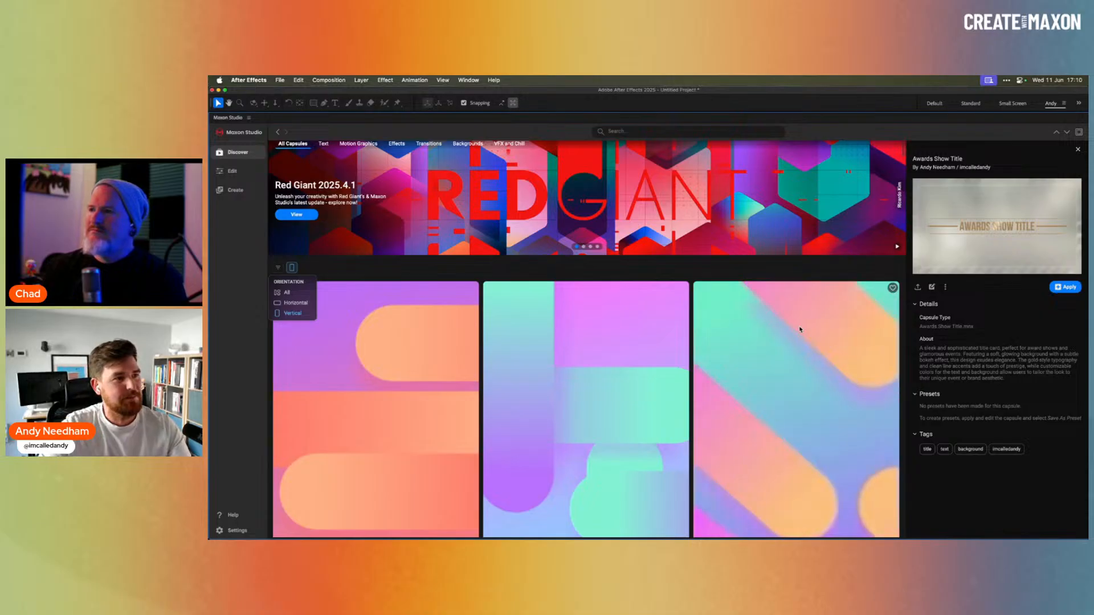
scroll(800, 329, "down", 10)
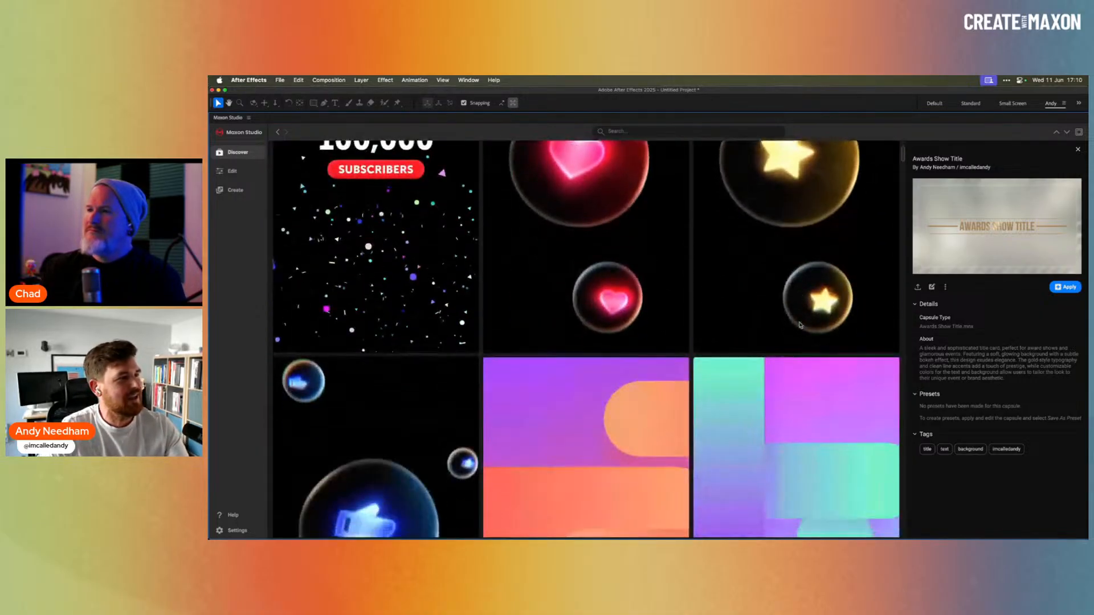
scroll(612, 393, "down", 3)
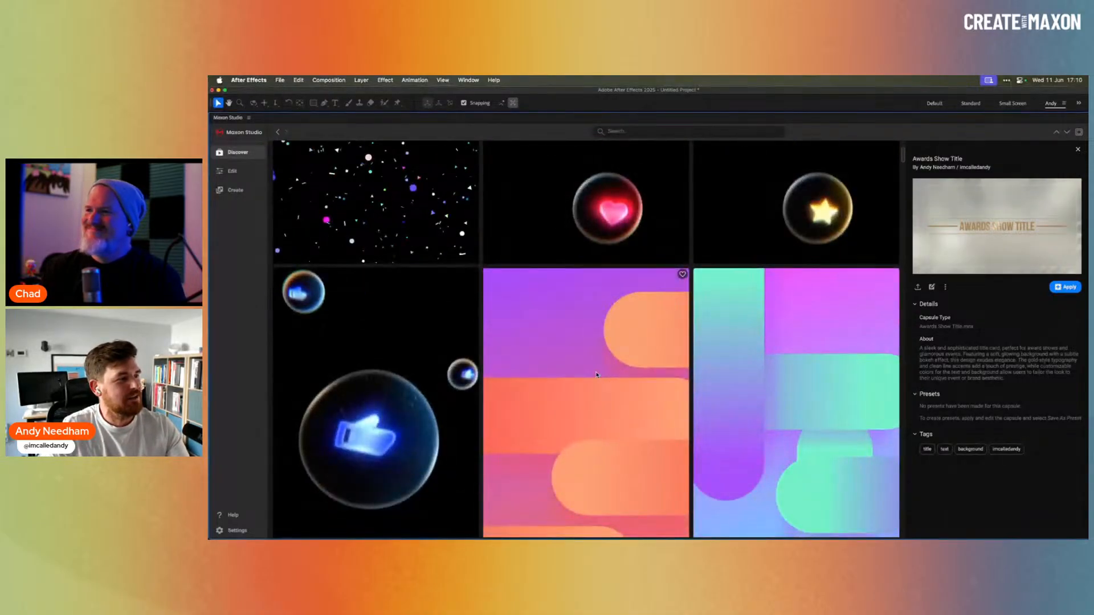
scroll(596, 374, "down", 3)
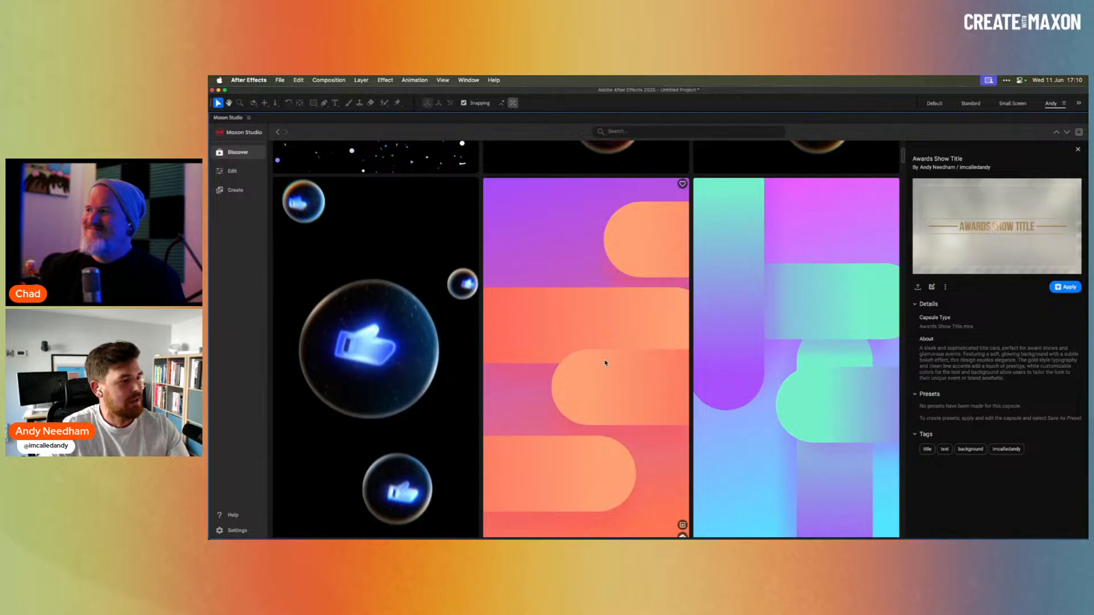
View the details of the Gradient Line Background Vertical 01 capsule, and restore the Maxon Studio panel to its docked size with the details closed.
left_click(610, 364)
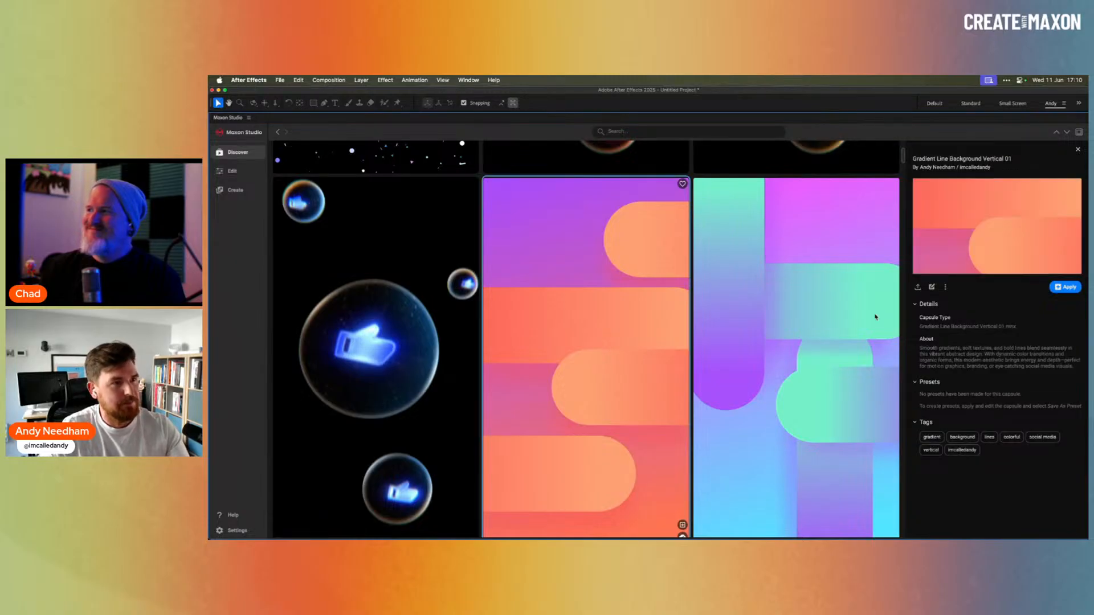
key("grave")
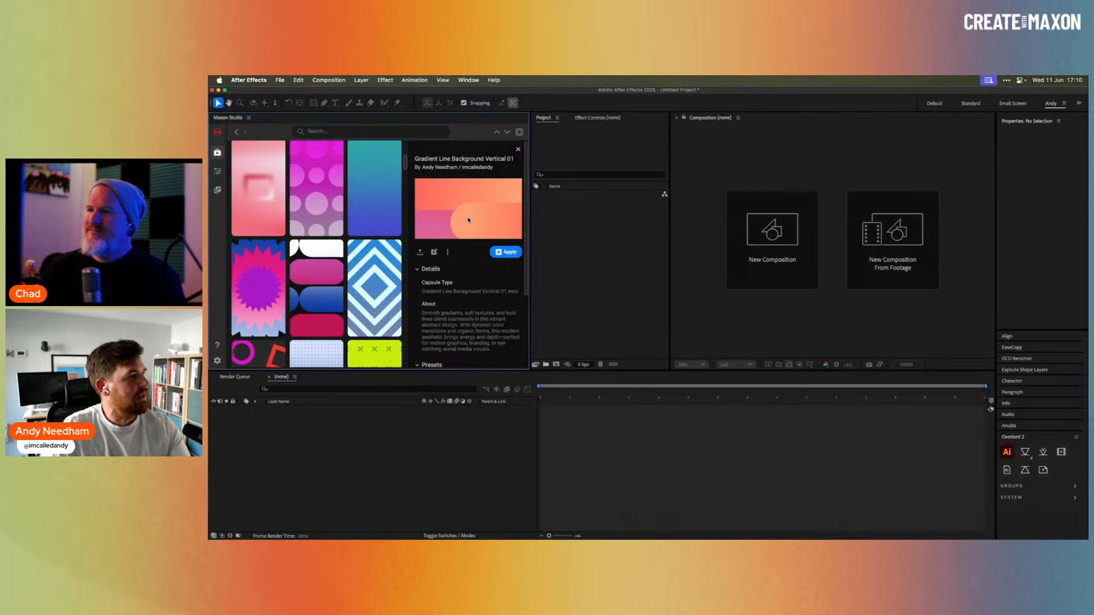
left_click_drag(408, 175, 406, 150)
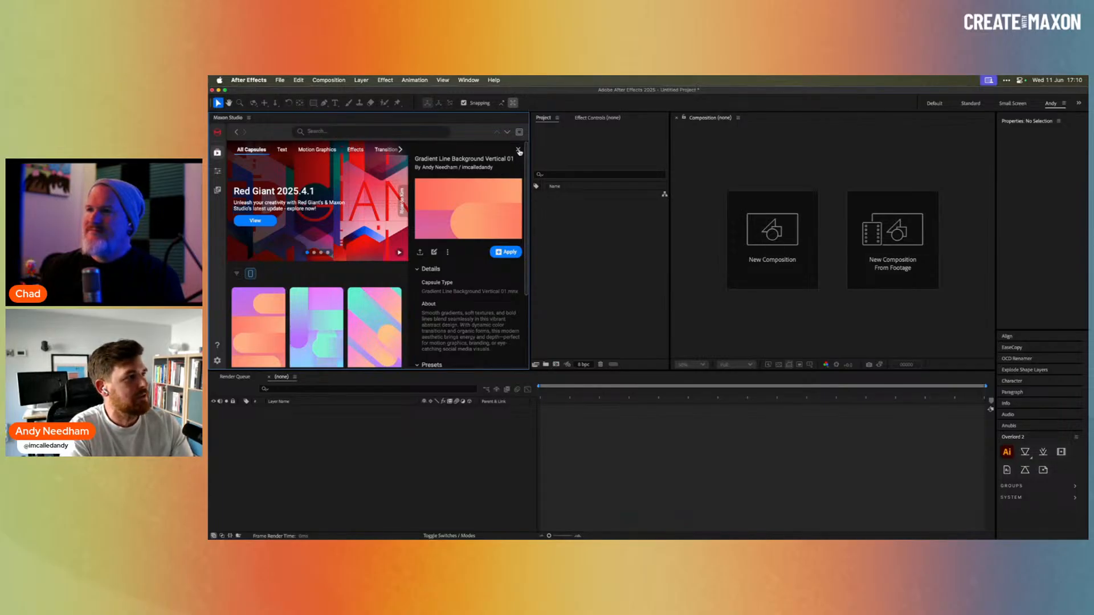
left_click(360, 133)
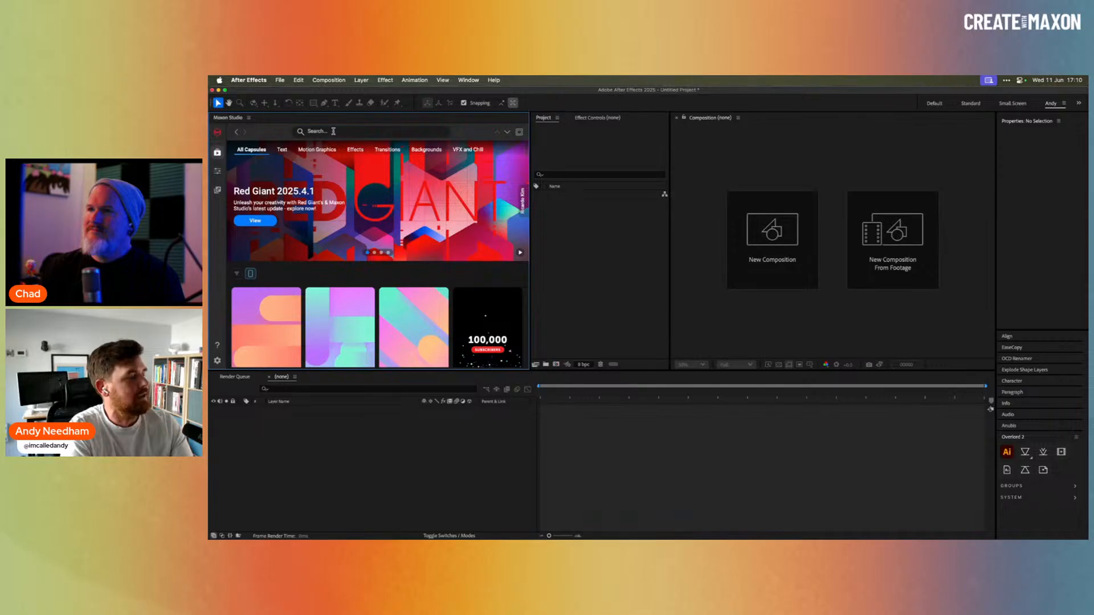
Search the vertical capsules by the capsule author's handle and apply the suggested author tag as a filter.
left_click(337, 133)
type("imcall")
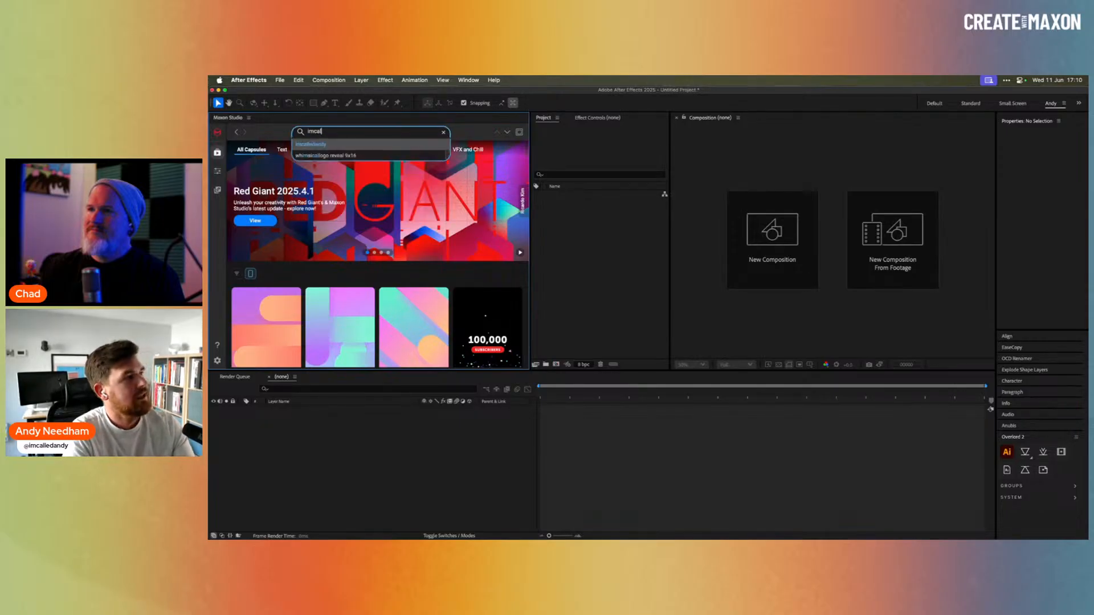
key("Down")
key("Up")
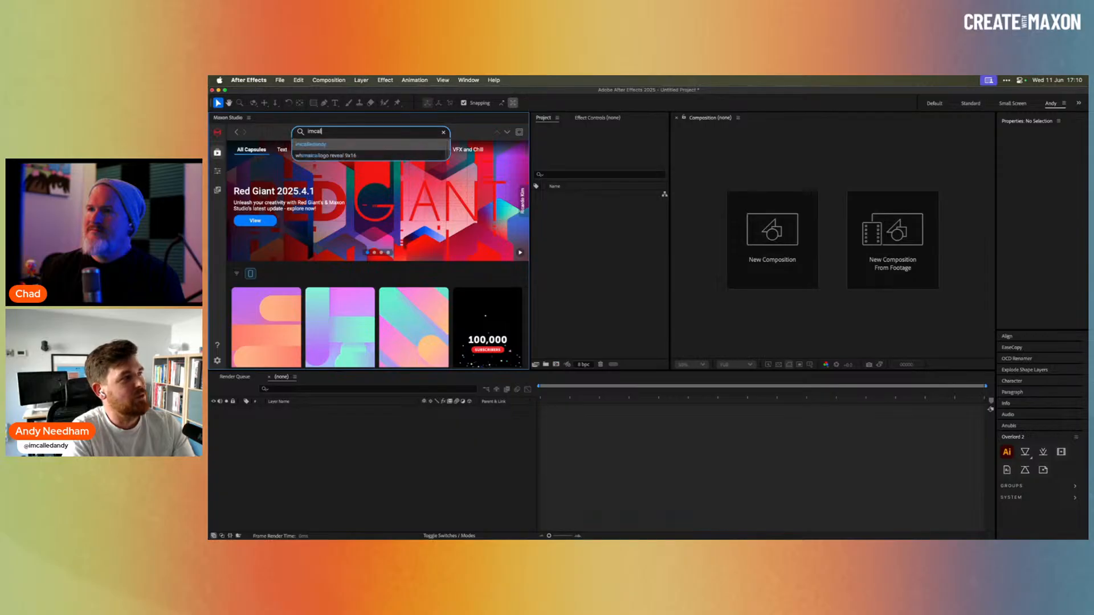
key("Return")
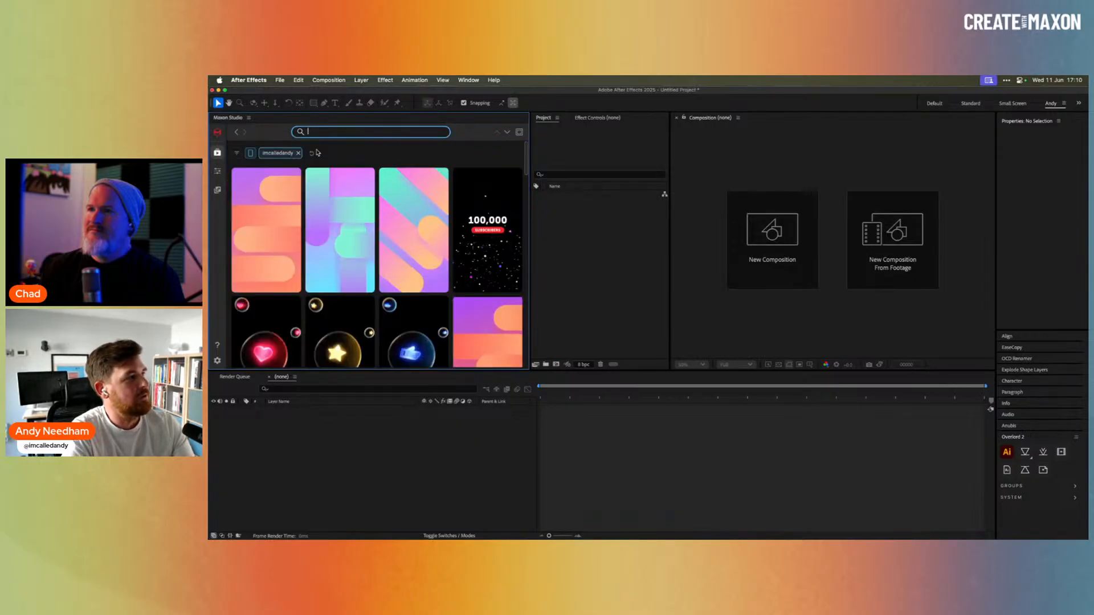
Find the Whimsical Logo Reveal 9x16 capsule, mark it as a favorite and close its details.
scroll(526, 221, "down", 5)
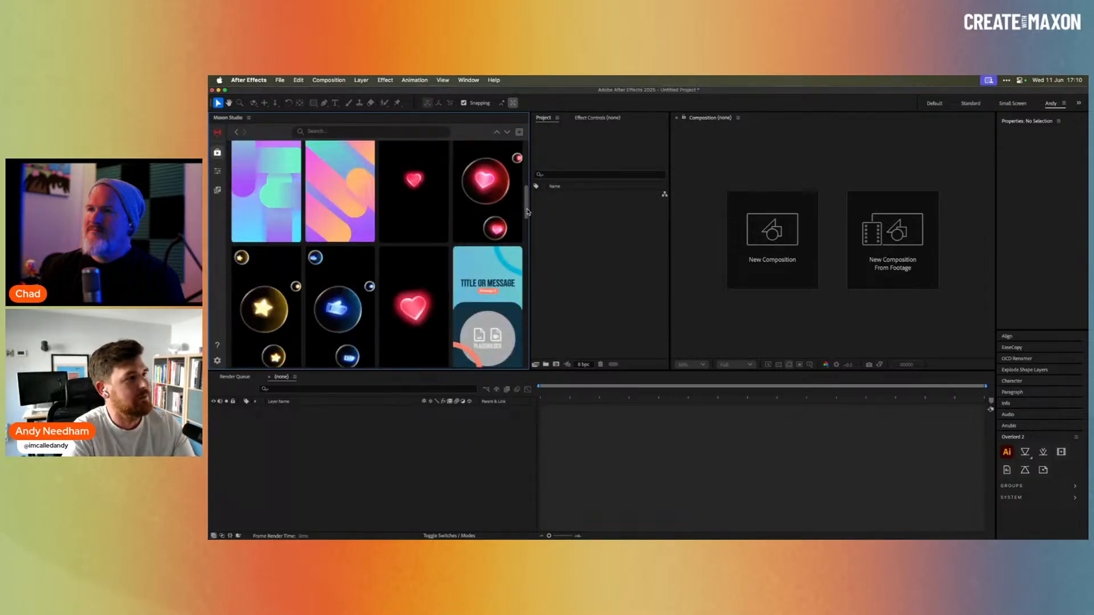
left_click_drag(526, 221, 528, 291)
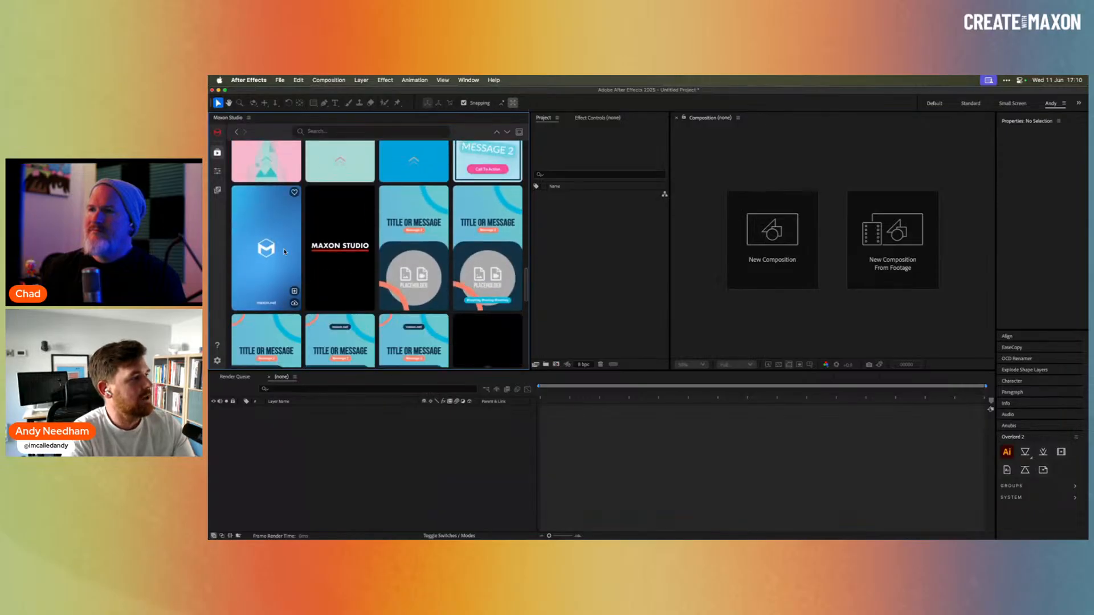
left_click(271, 221)
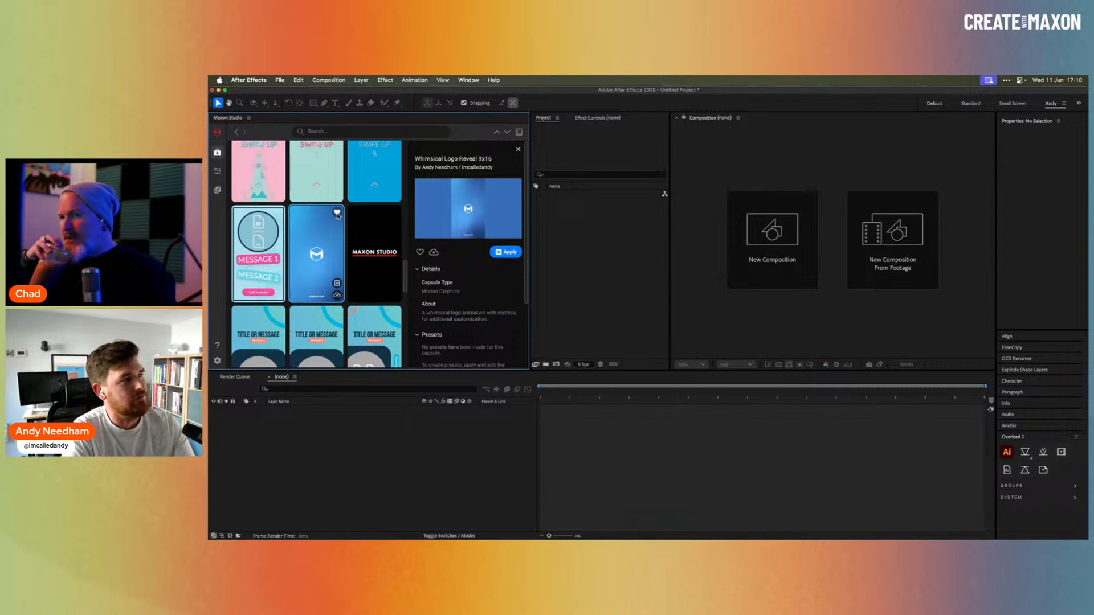
left_click(337, 212)
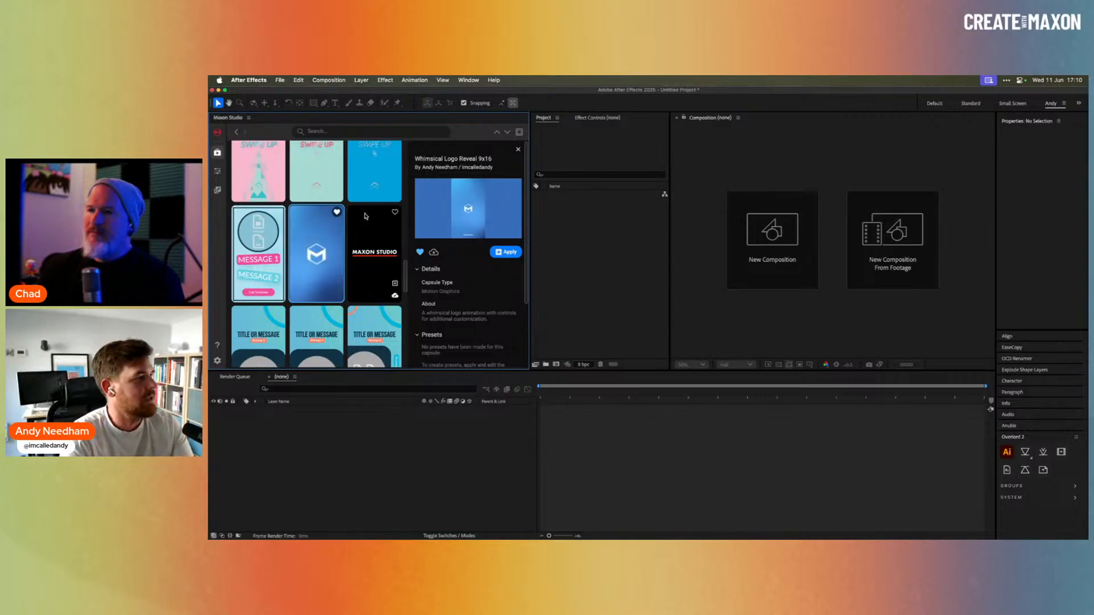
left_click(517, 150)
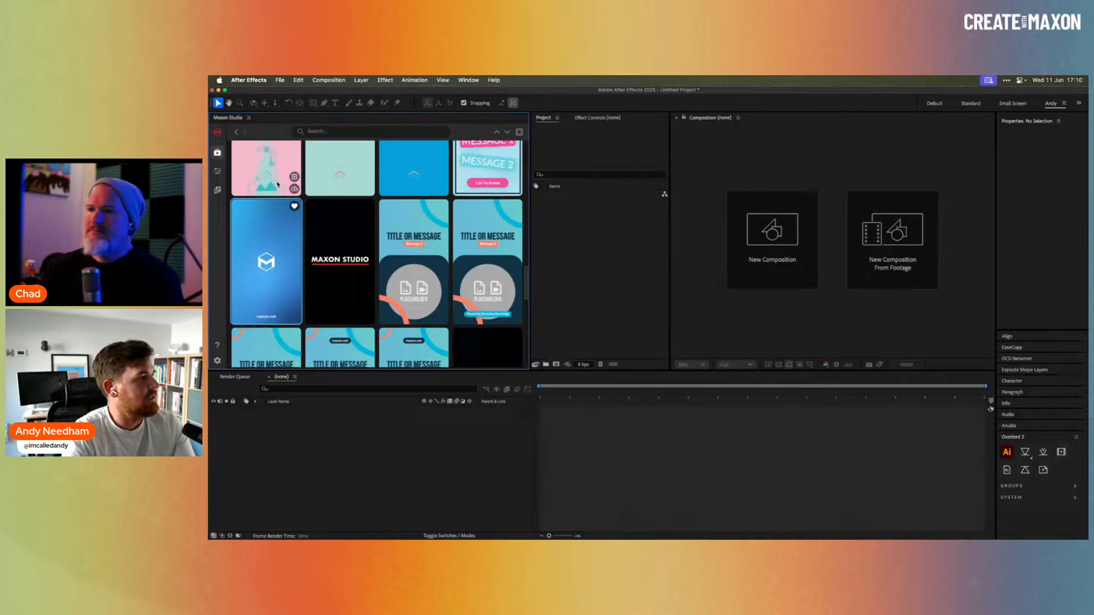
Remove the author tag filter from the capsule results.
scroll(277, 184, "up", 10)
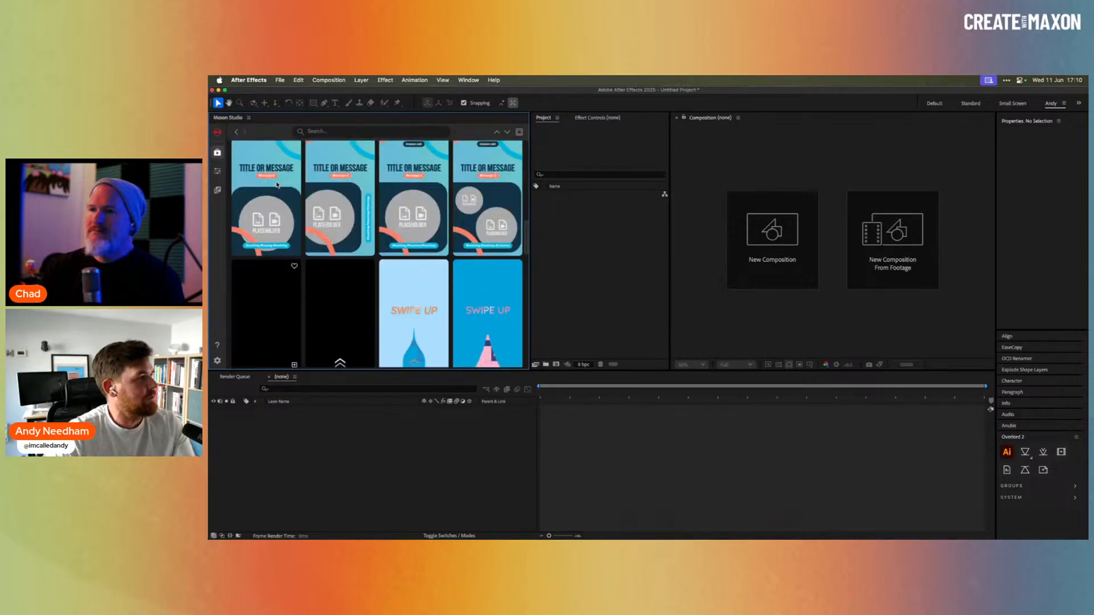
scroll(277, 184, "up", 5)
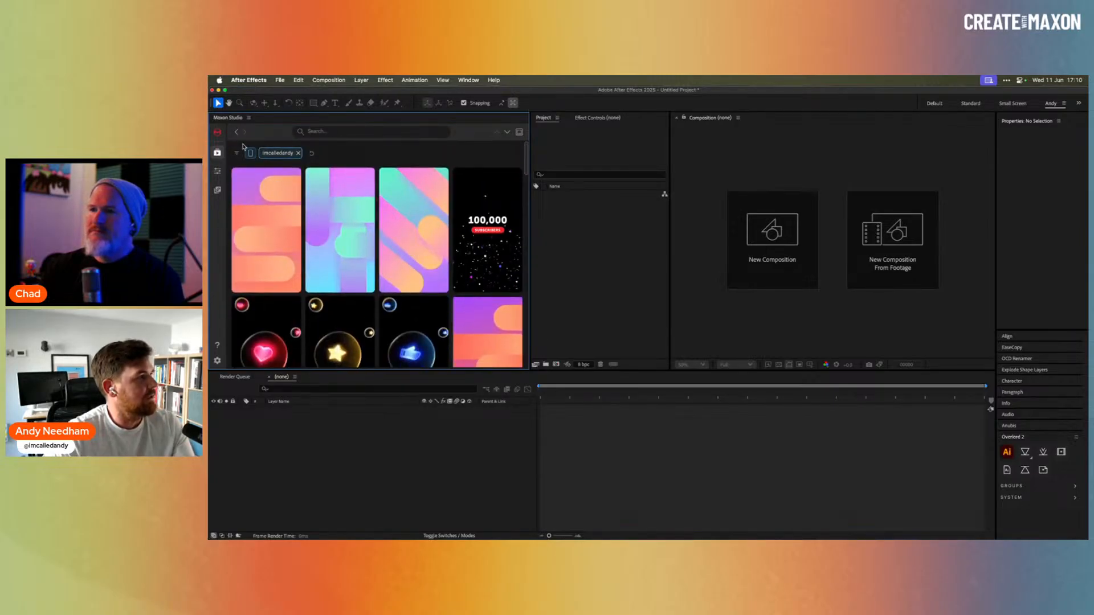
left_click(236, 153)
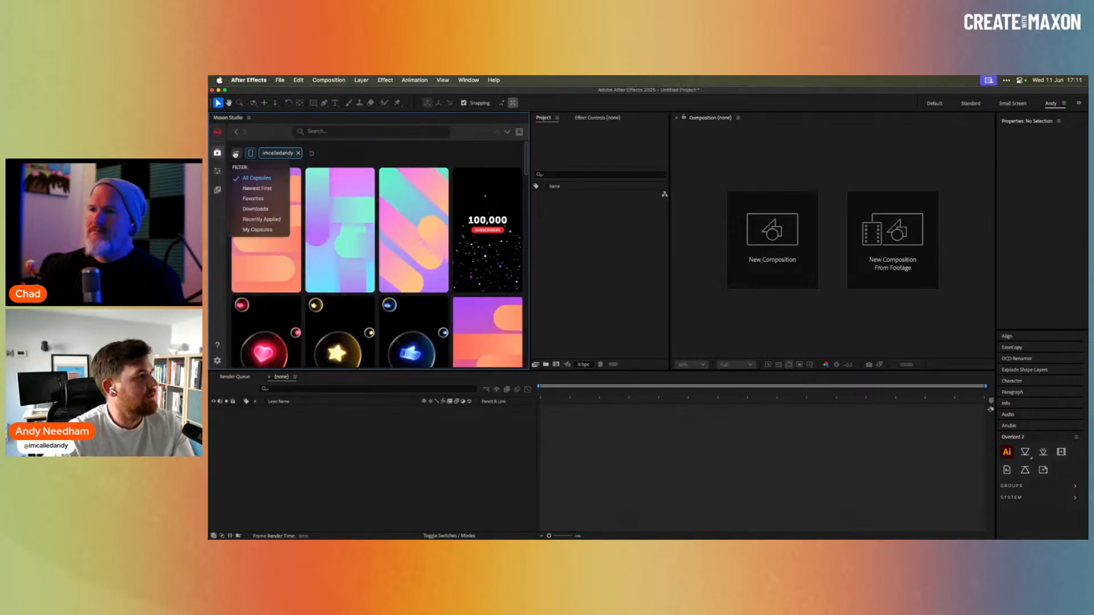
left_click(303, 159)
left_click(299, 154)
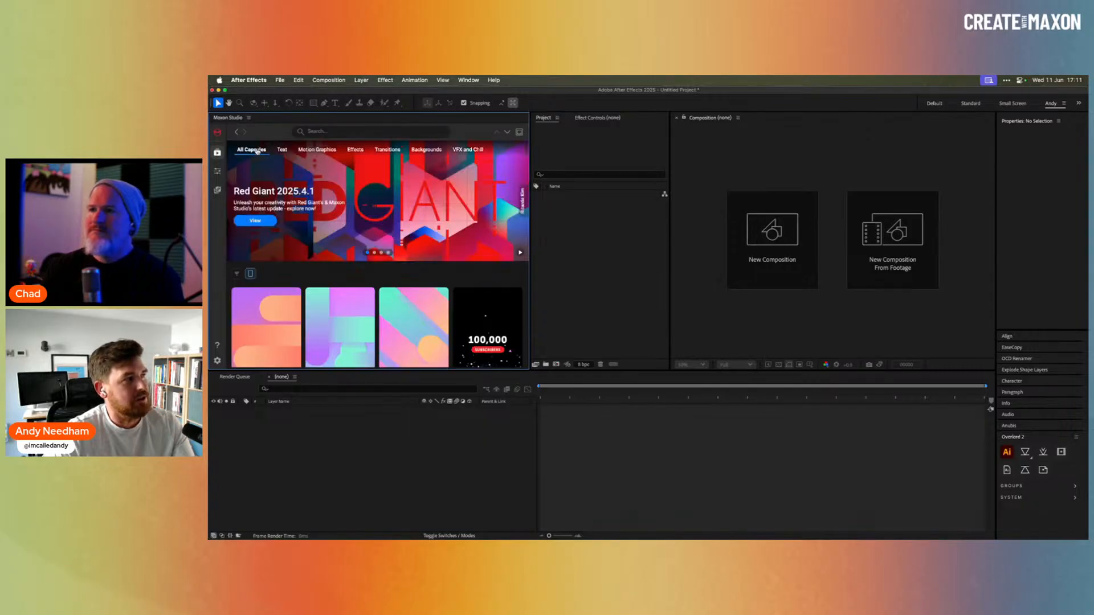
Reset the capsule orientation to all and show only the favorites.
left_click(250, 275)
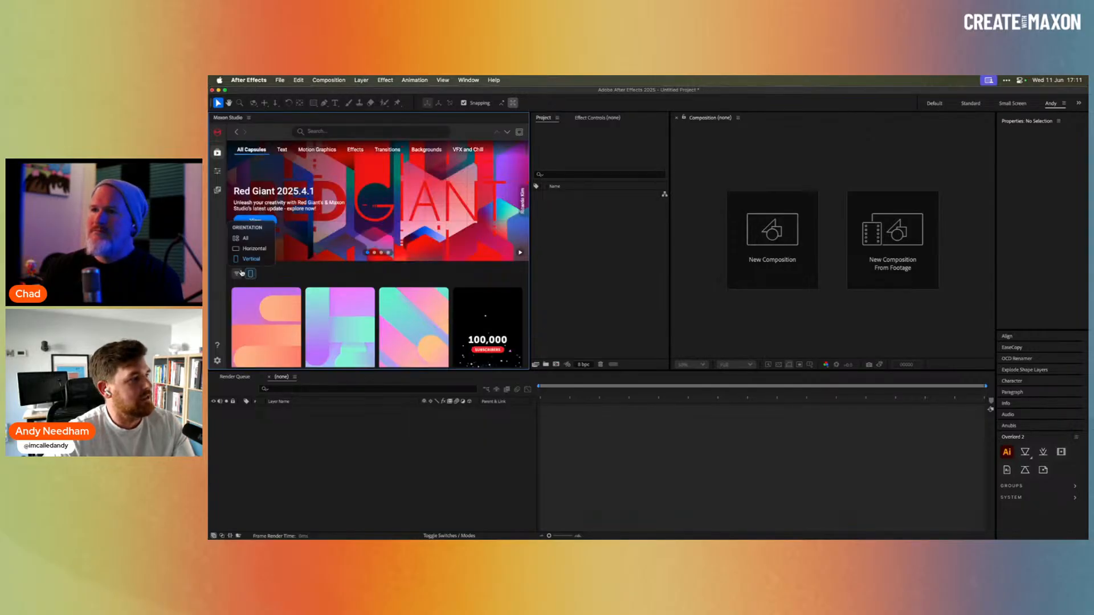
left_click(245, 249)
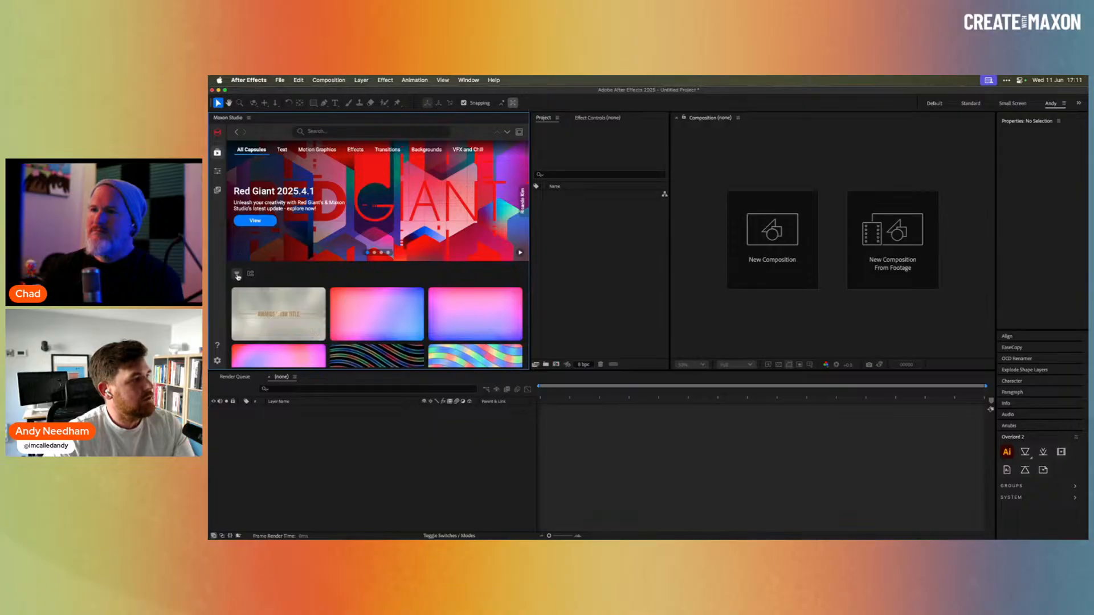
left_click(238, 275)
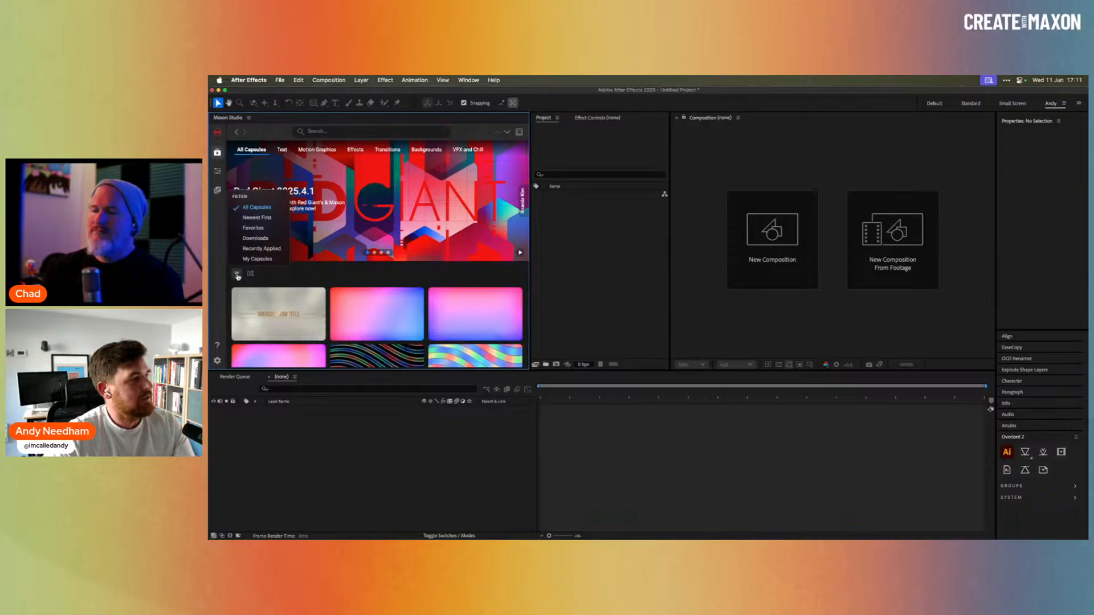
left_click(254, 227)
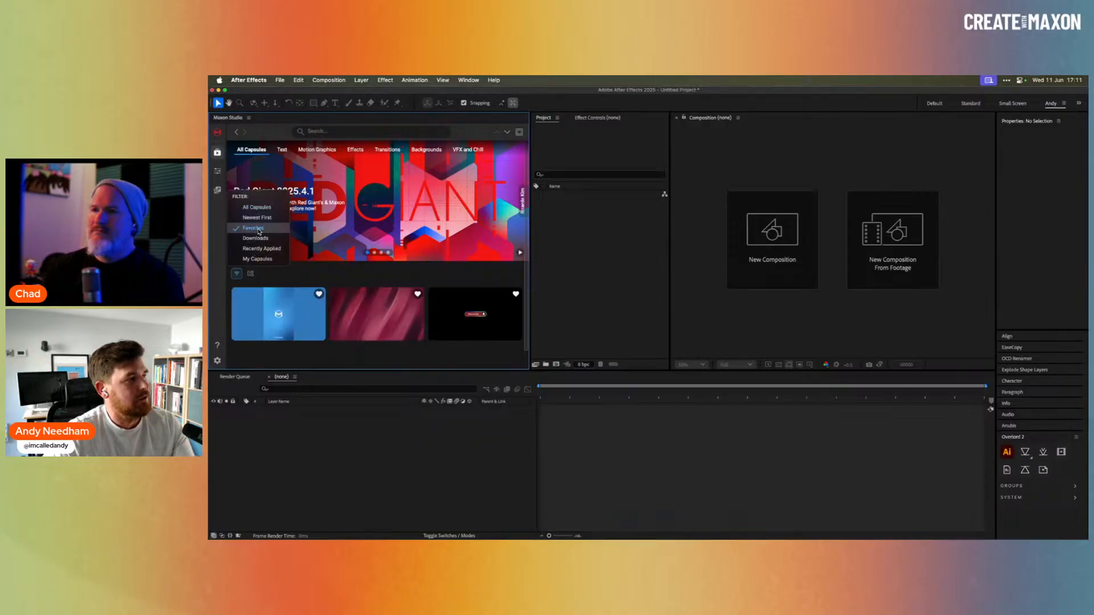
Open the Whimsical Logo Reveal 9x16 capsule from the favorites and examine its preview, description and tags.
scroll(284, 296, "down", 1)
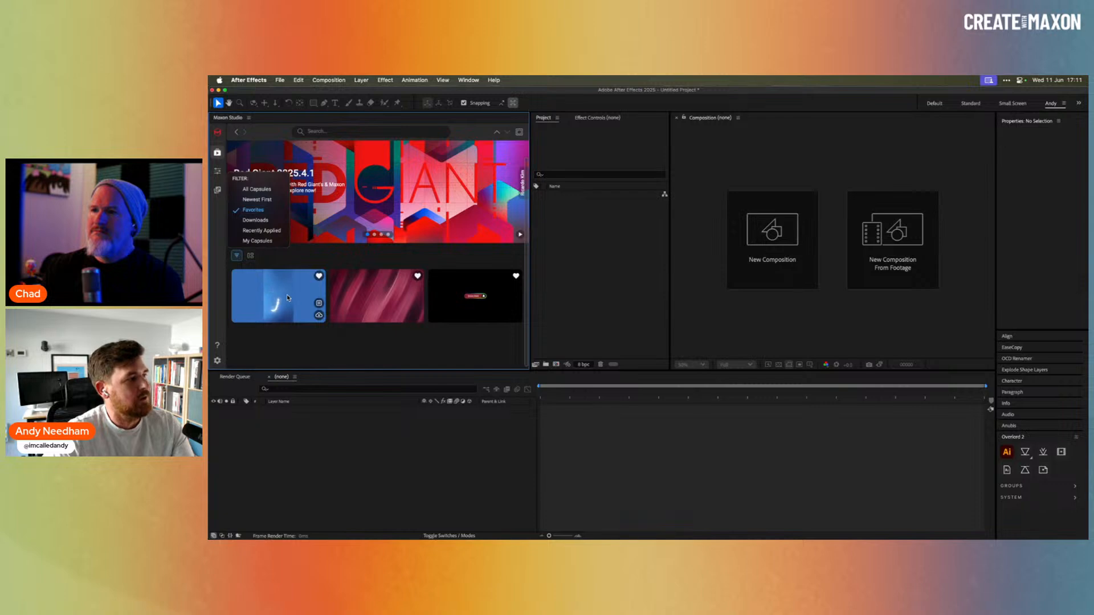
left_click(317, 292)
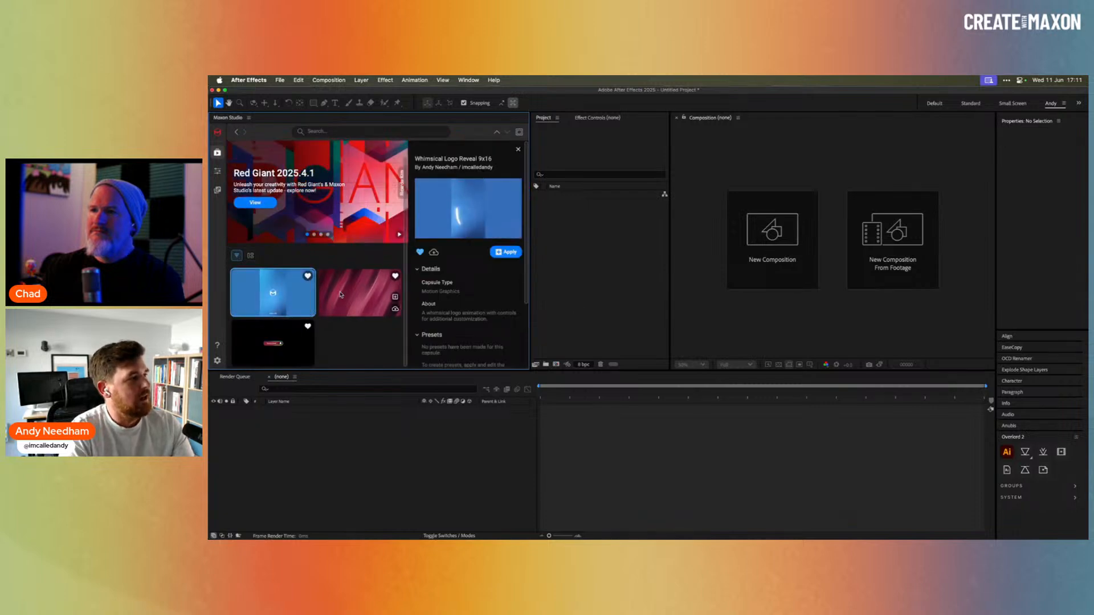
mouse_move(453, 218)
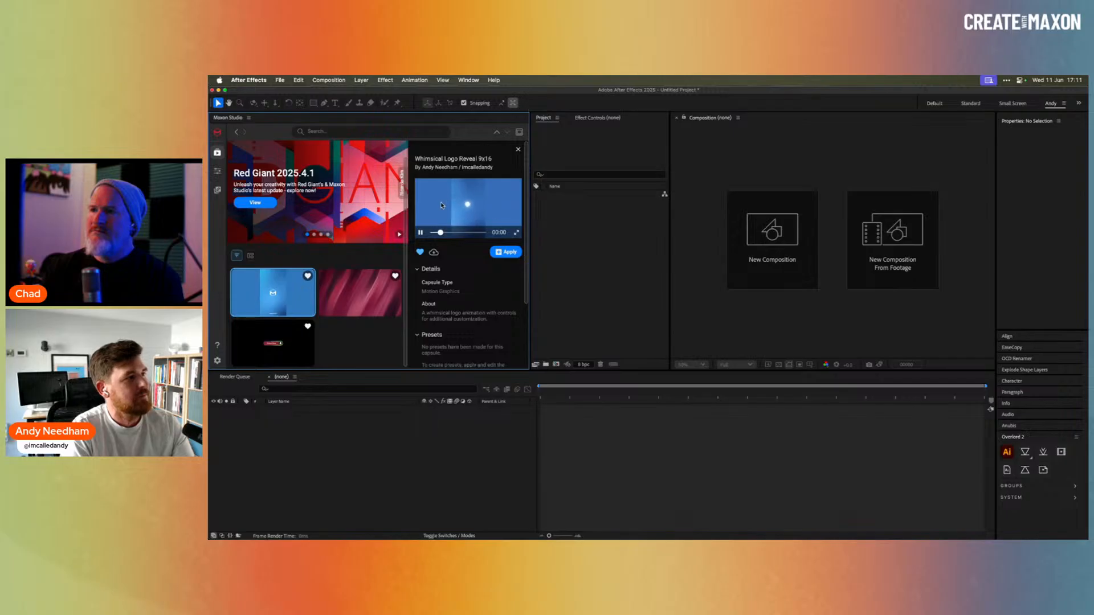
mouse_move(279, 291)
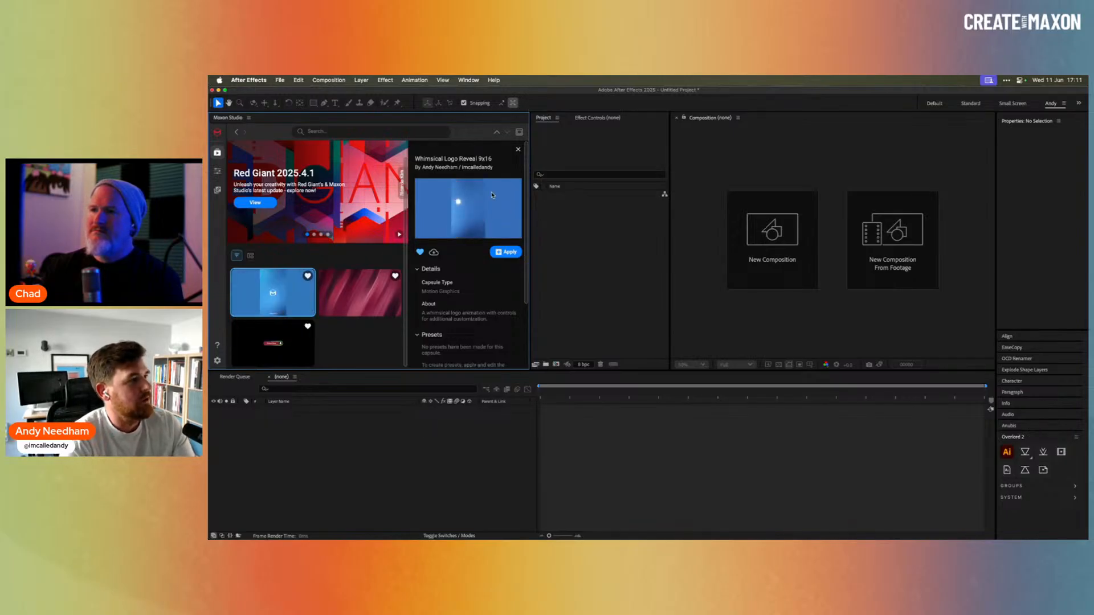
scroll(480, 315, "down", 5)
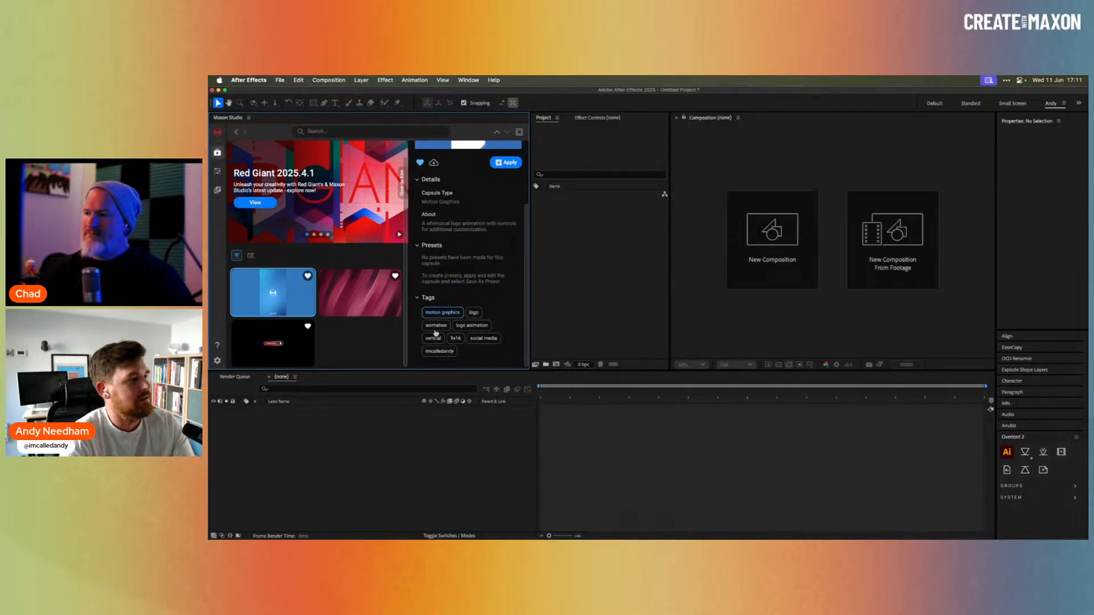
scroll(528, 254, "up", 2)
scroll(528, 254, "up", 2)
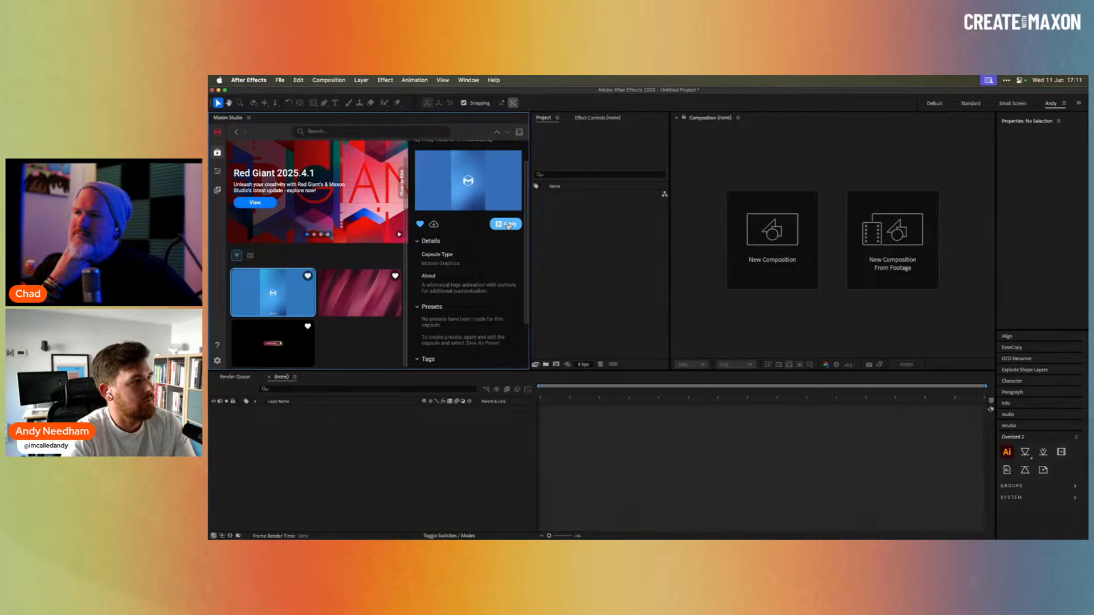
scroll(508, 227, "up", 2)
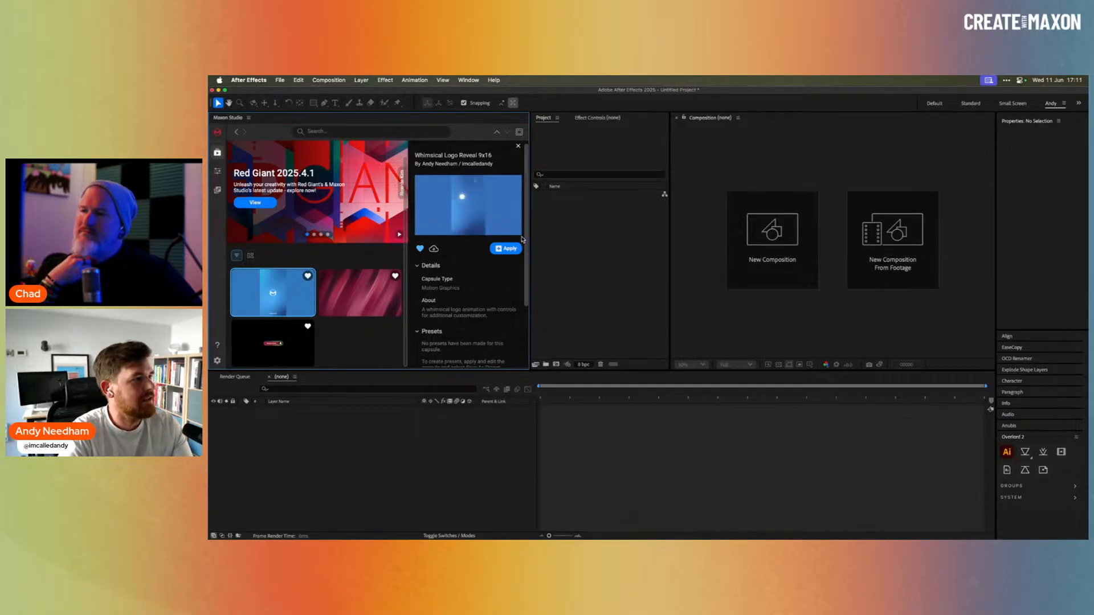
Apply the Whimsical Logo Reveal 9x16 capsule, accepting a new 1080x1920 composition at 30 fps lasting 300 frames.
left_click(504, 249)
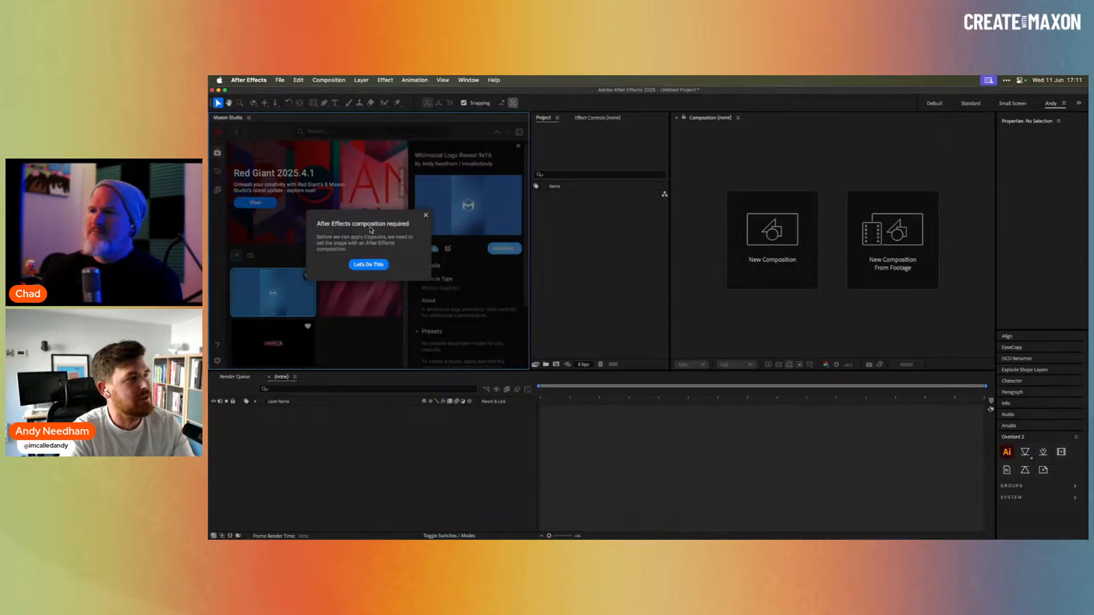
left_click(375, 266)
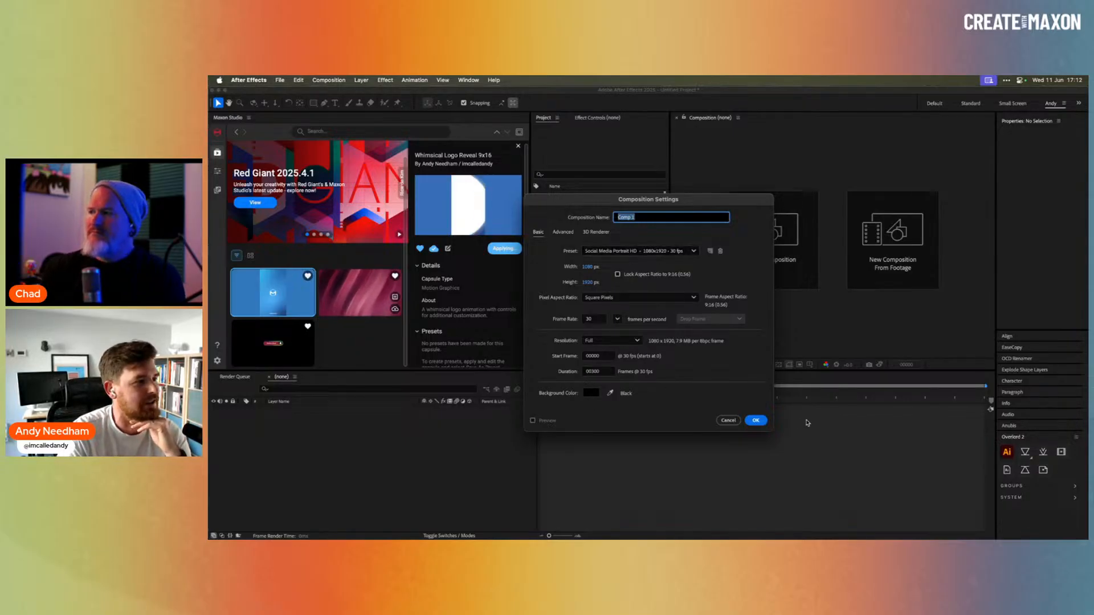
left_click(755, 420)
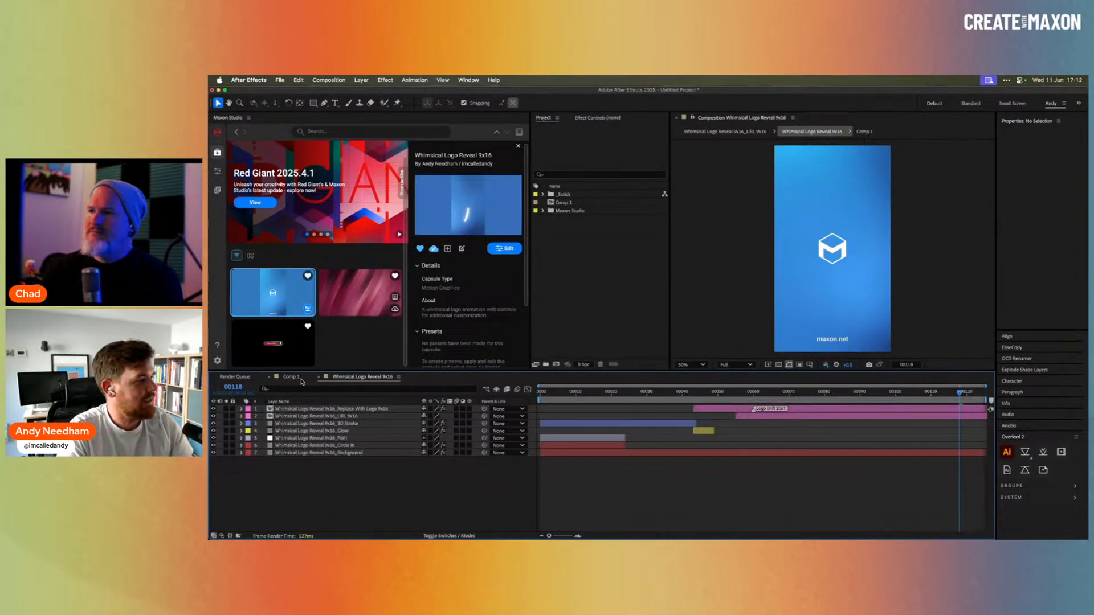
Set Comp 1's work area to the length of the capsule layer and trim the composition to it.
left_click_drag(714, 409, 705, 398)
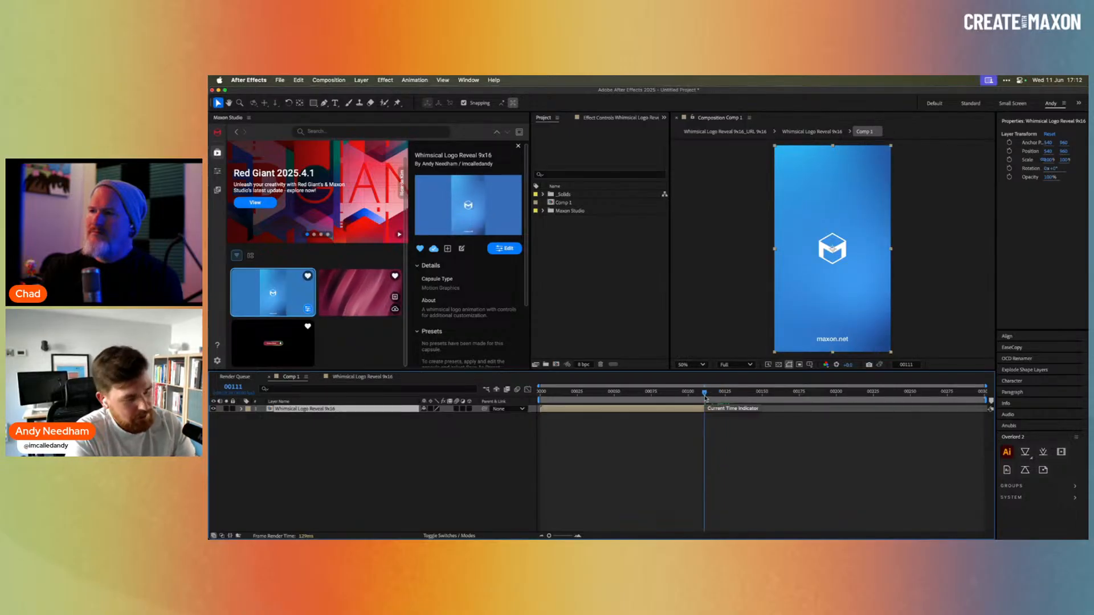
key("alt+super+b")
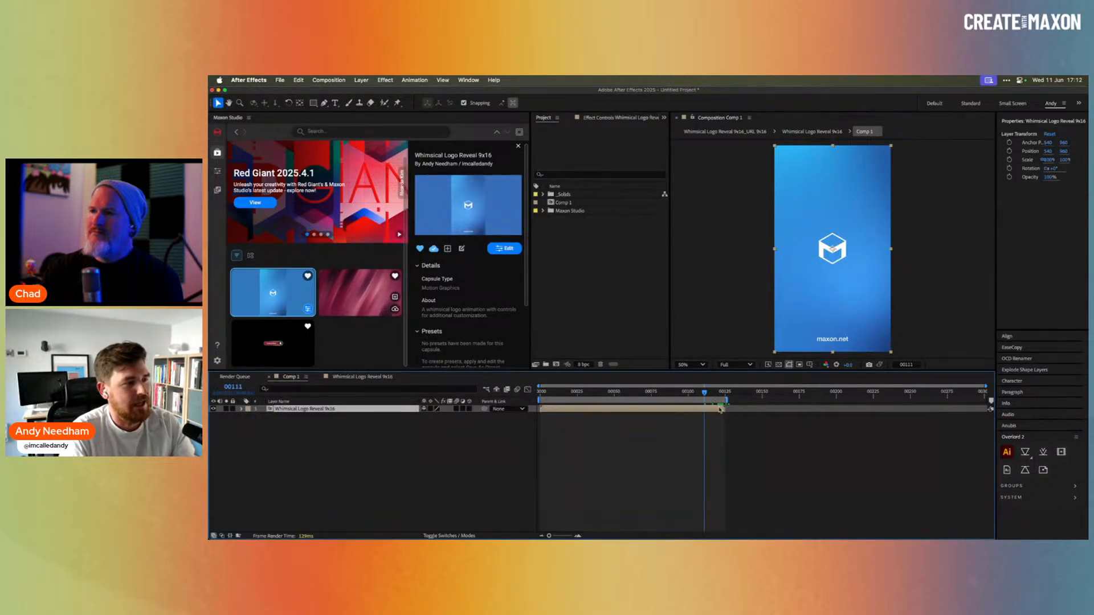
right_click(700, 401)
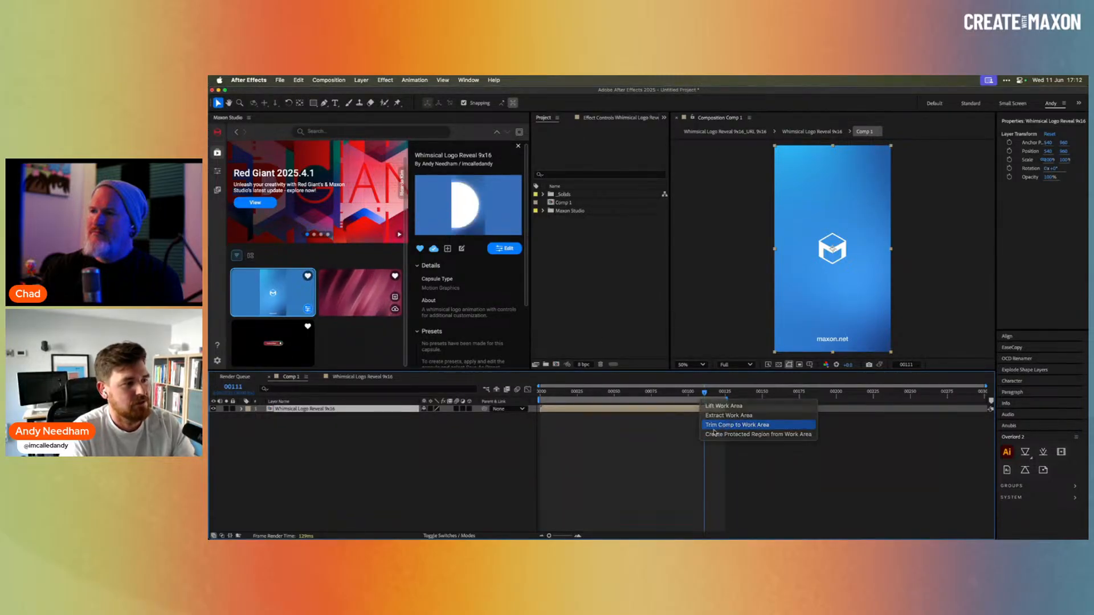
left_click(735, 425)
Preview the logo reveal animation in Comp 1 and return to the first frame.
left_click_drag(965, 393, 605, 406)
key("space")
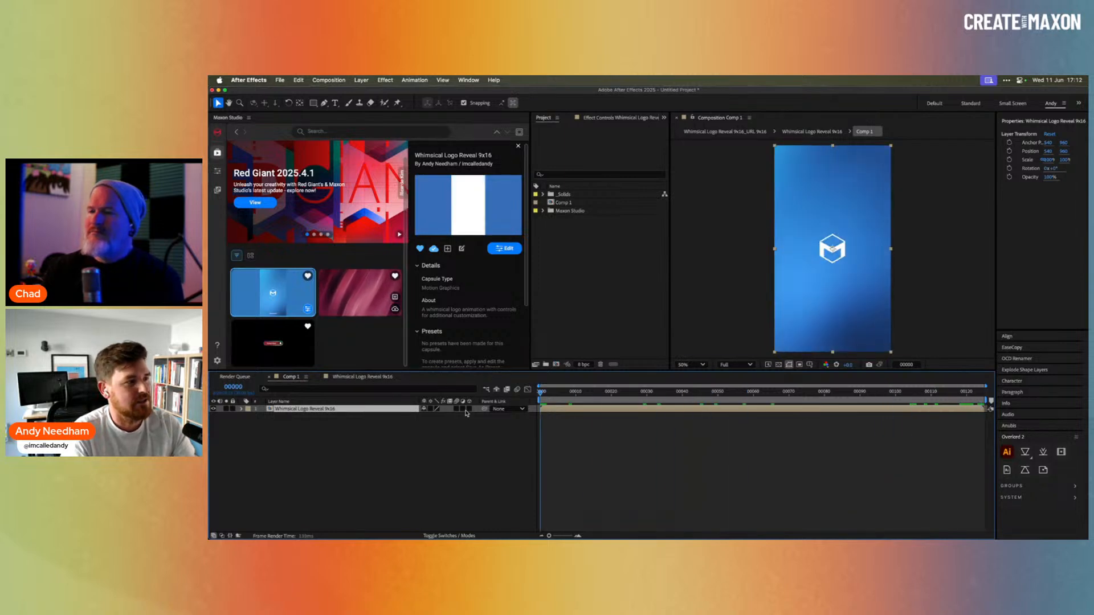
key("space")
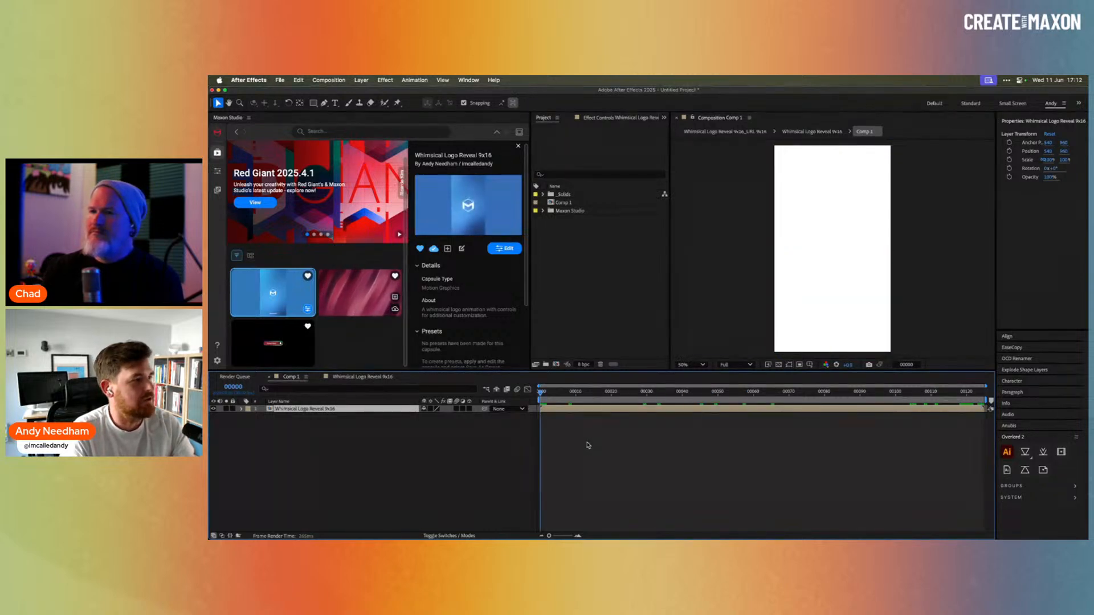
key("space")
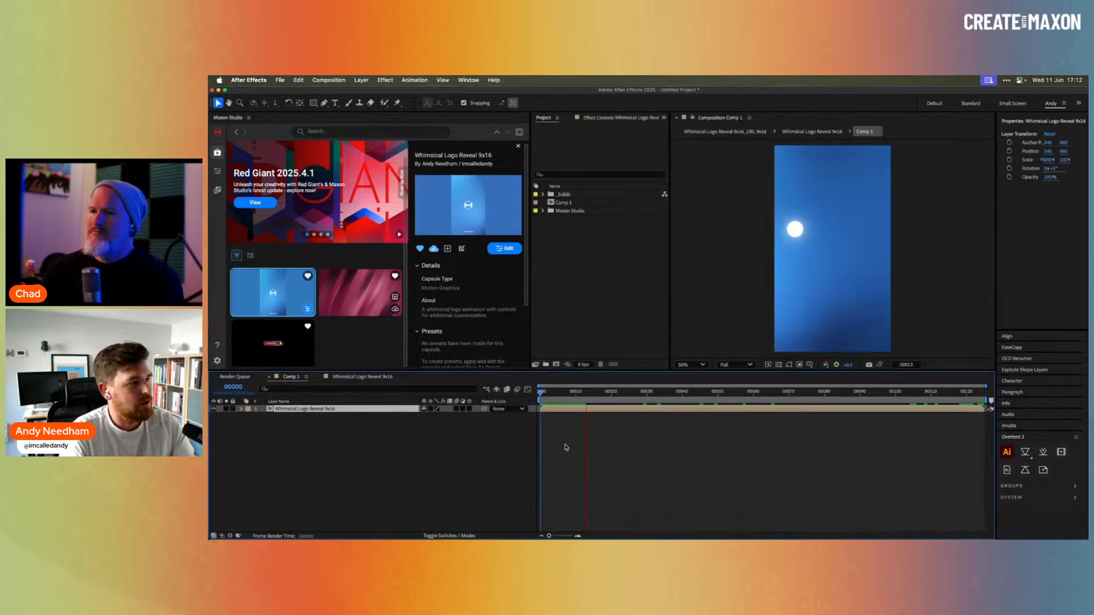
mouse_move(474, 211)
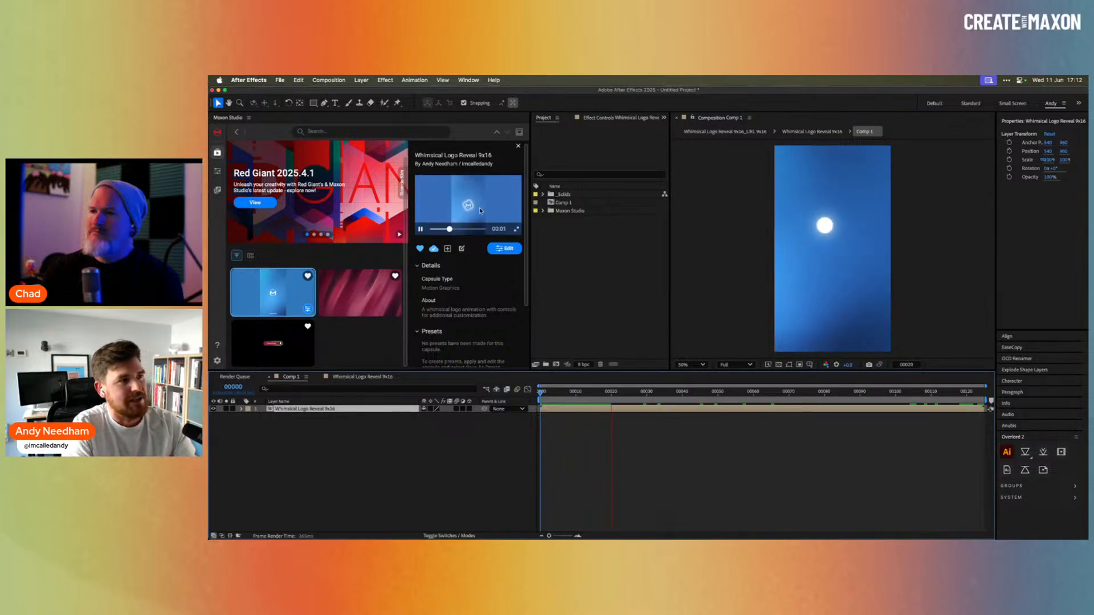
key("space")
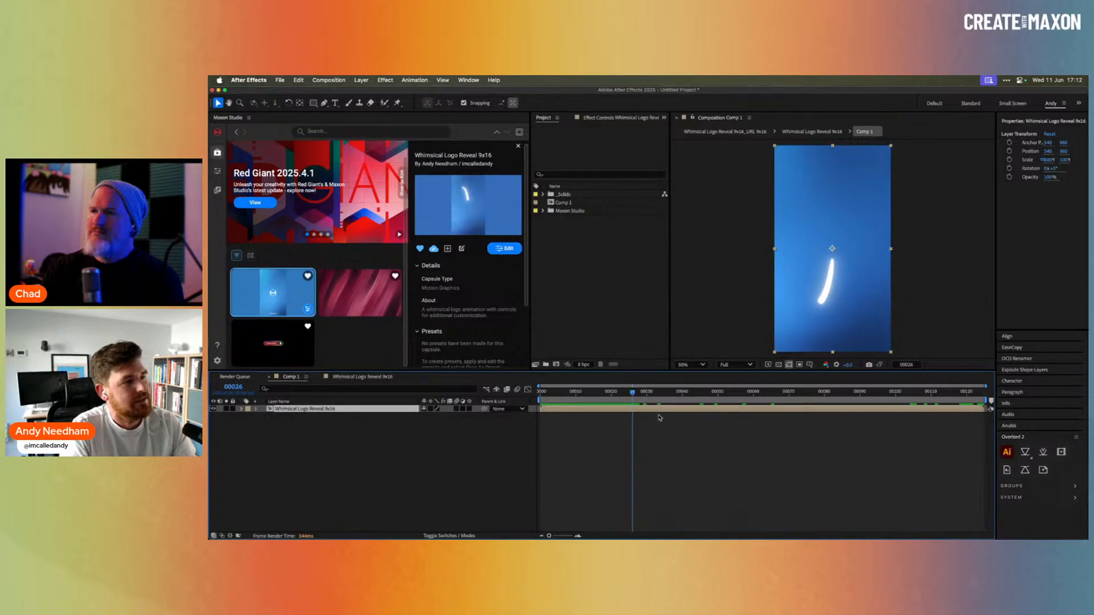
left_click_drag(716, 392, 532, 393)
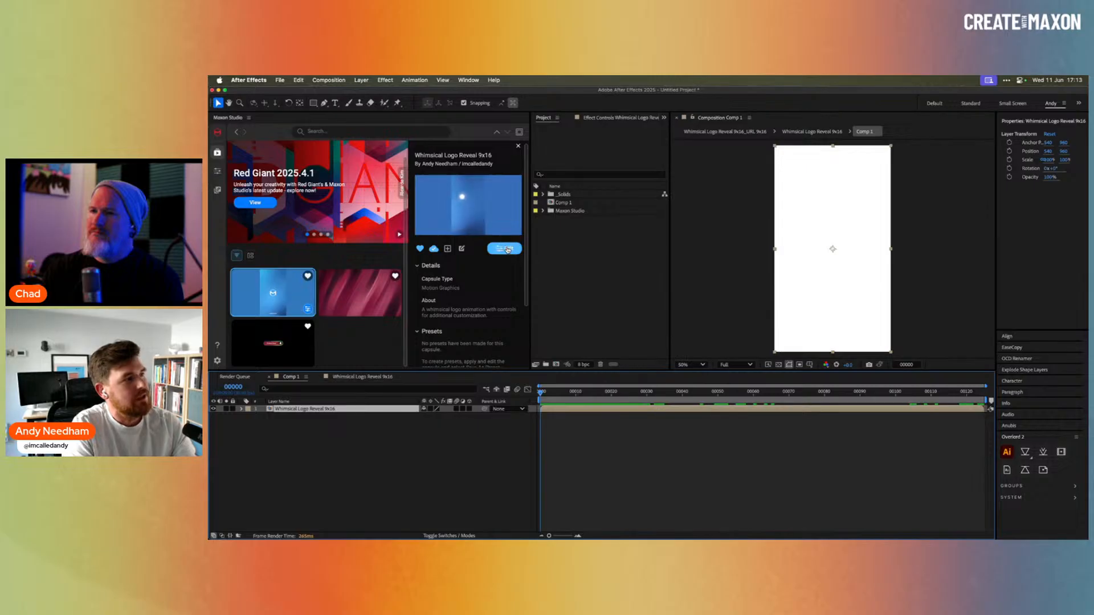
Open the applied capsule's editable controls, review its details and tags, and close the details.
left_click(498, 251)
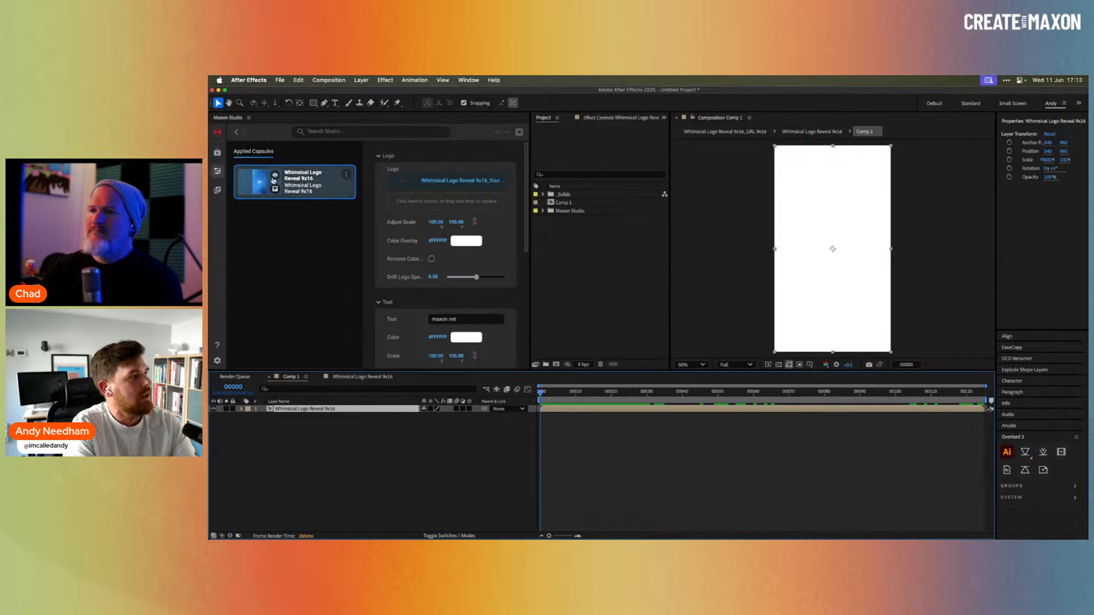
left_click(275, 191)
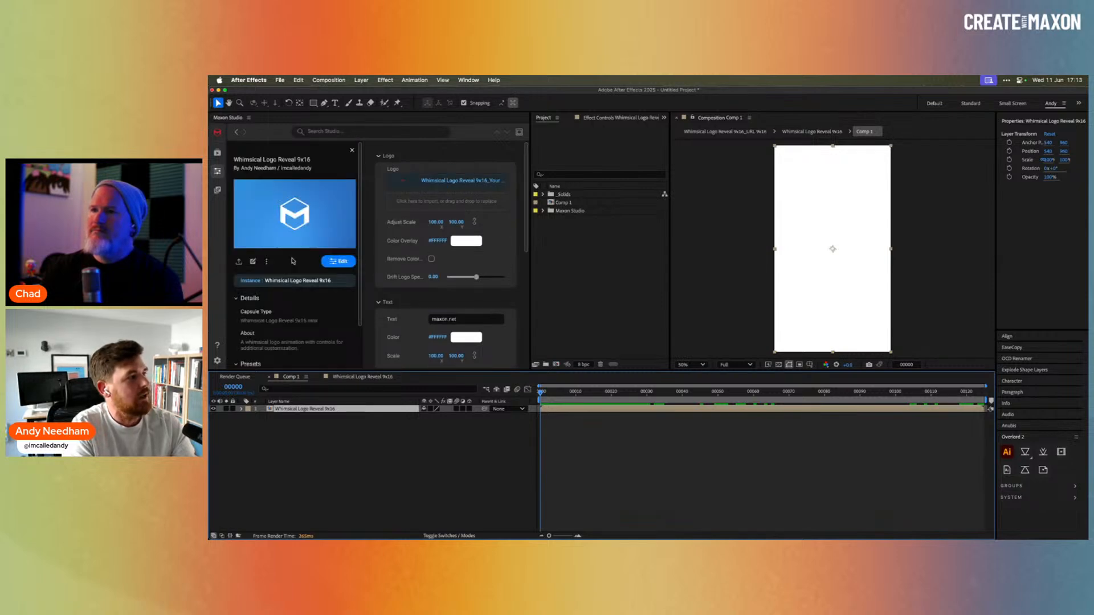
scroll(356, 221, "down", 5)
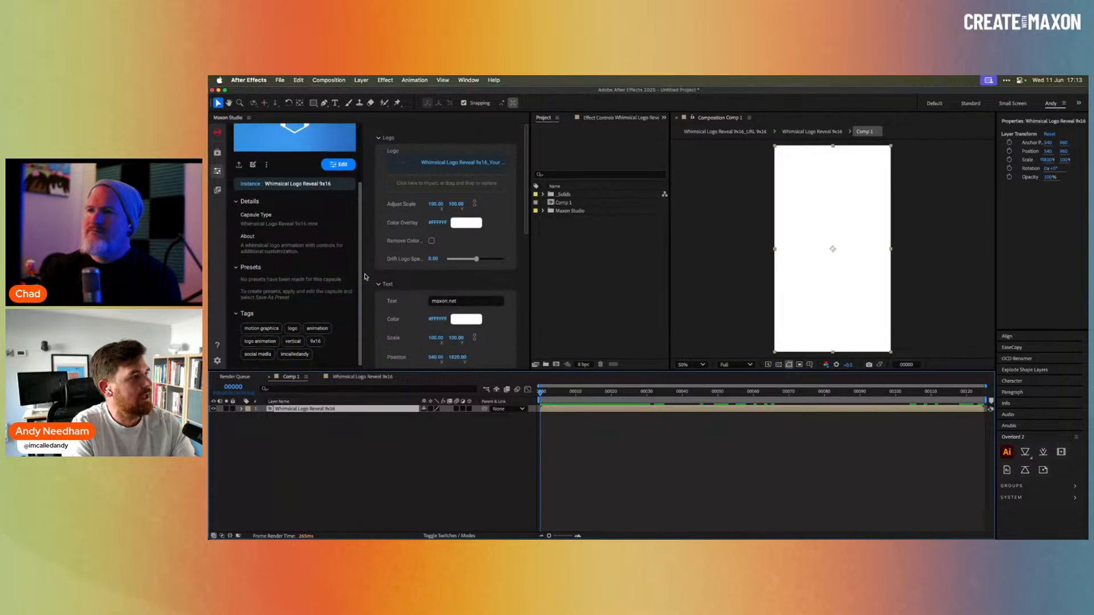
scroll(356, 221, "up", 4)
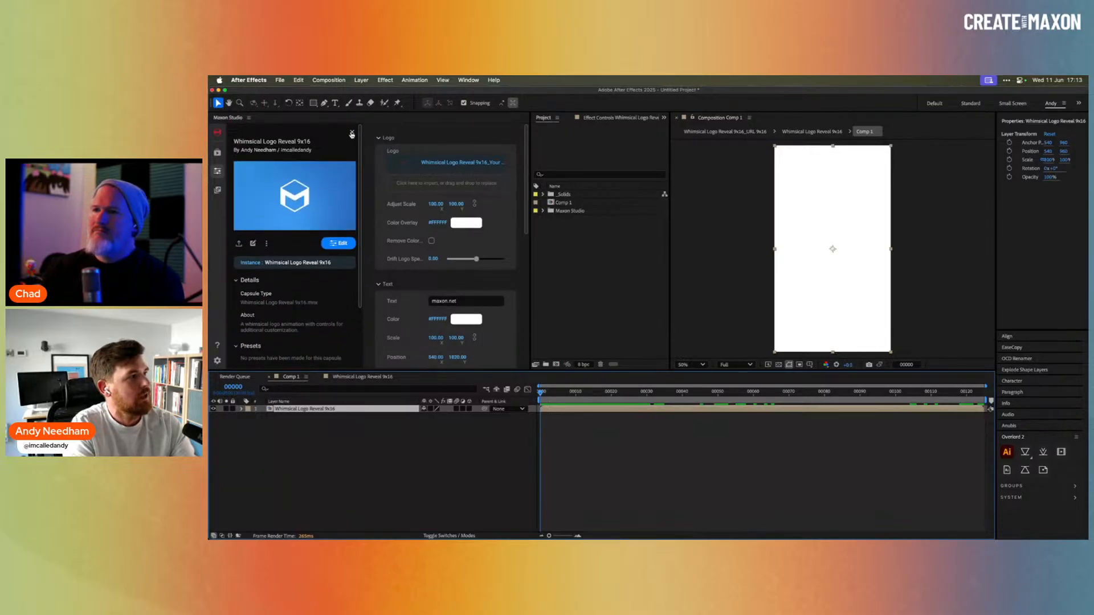
left_click(352, 132)
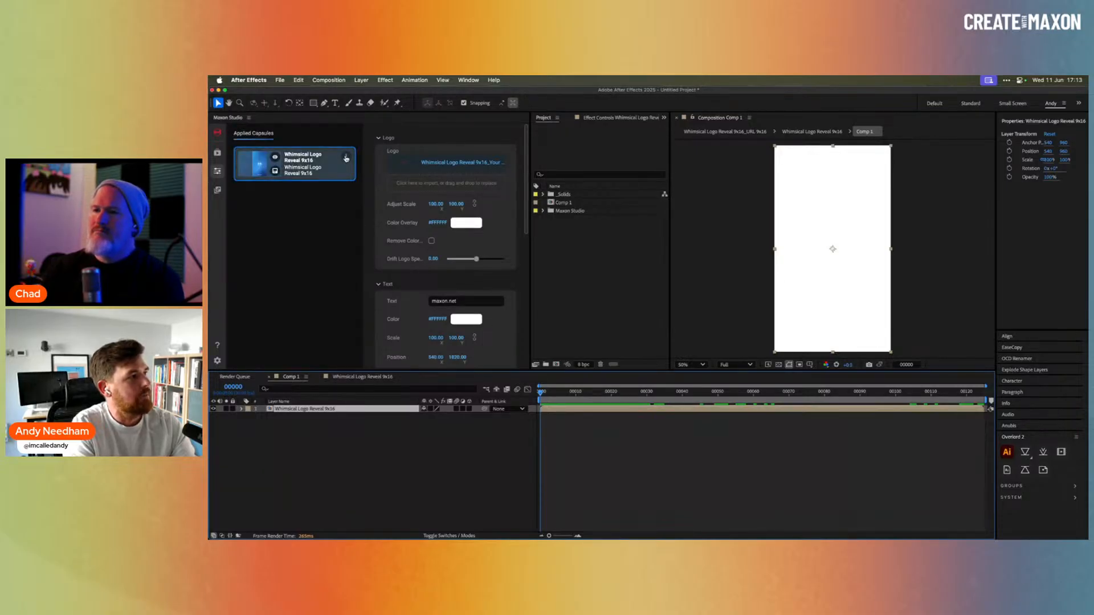
Rename the applied Whimsical Logo Reveal 9x16 instance as PugPals Logo.
left_click(346, 159)
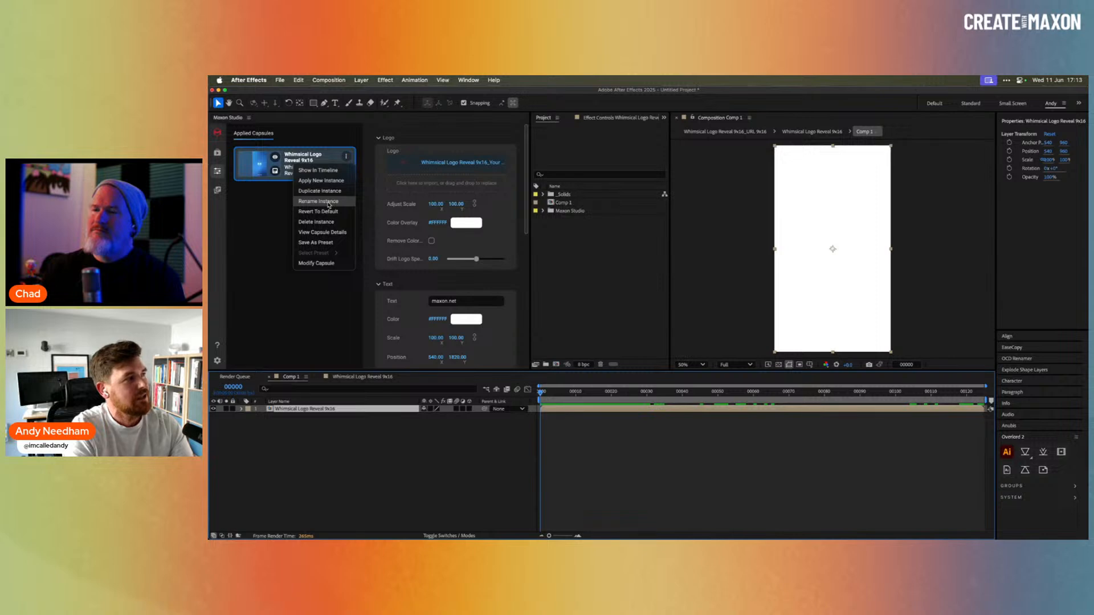
left_click(327, 203)
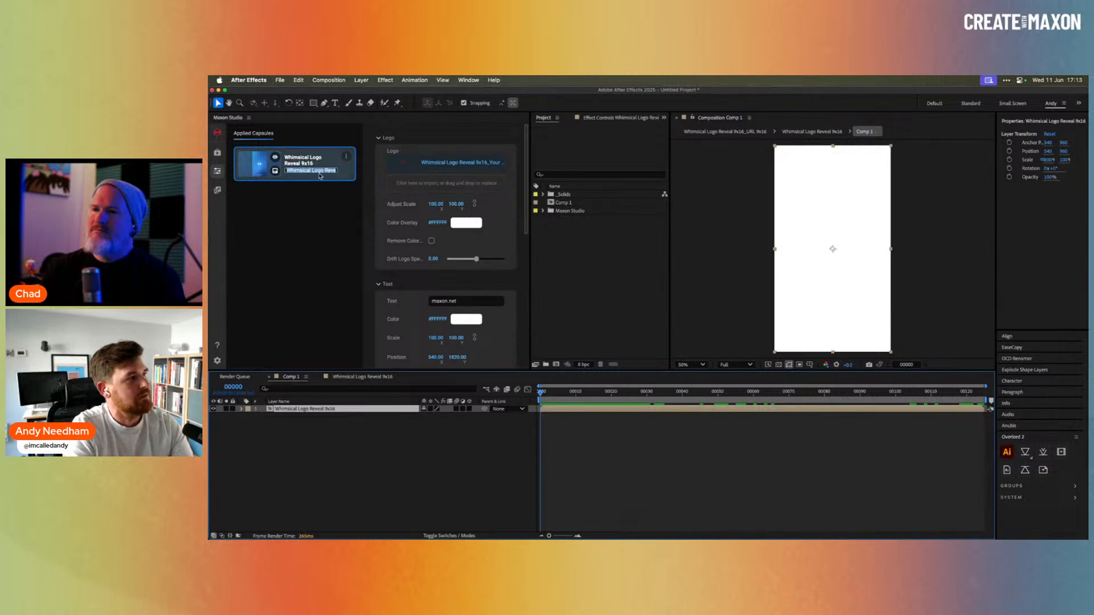
key("BackSpace")
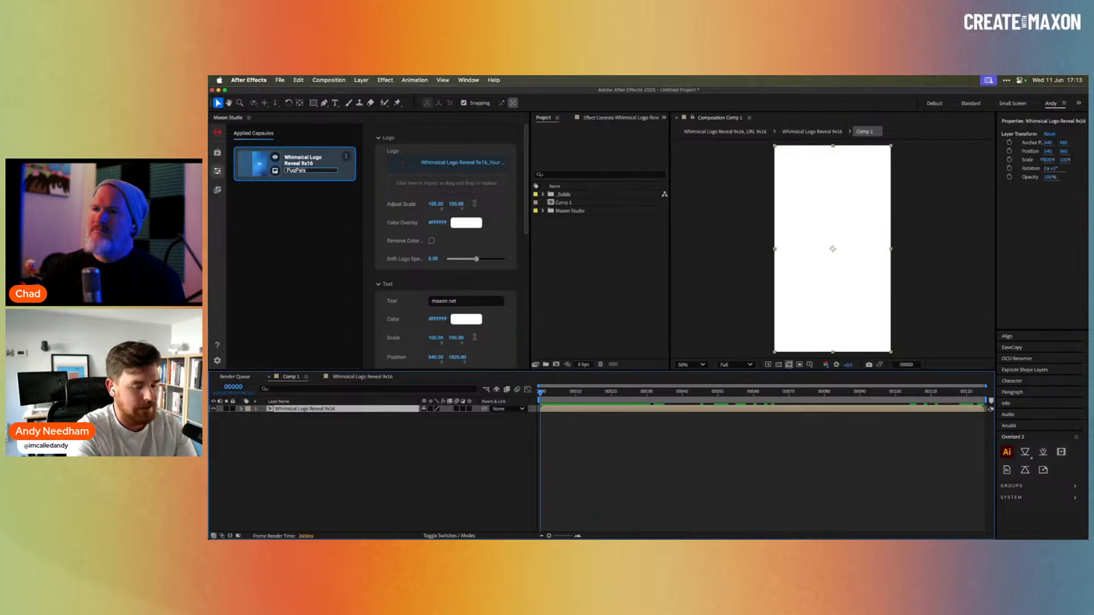
key("Return")
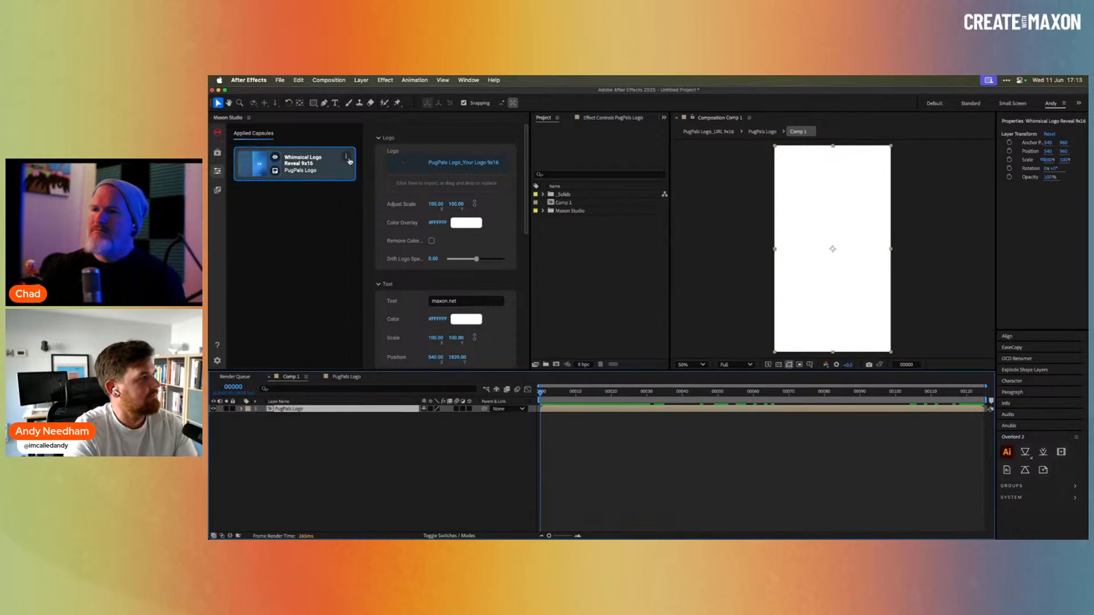
left_click(345, 156)
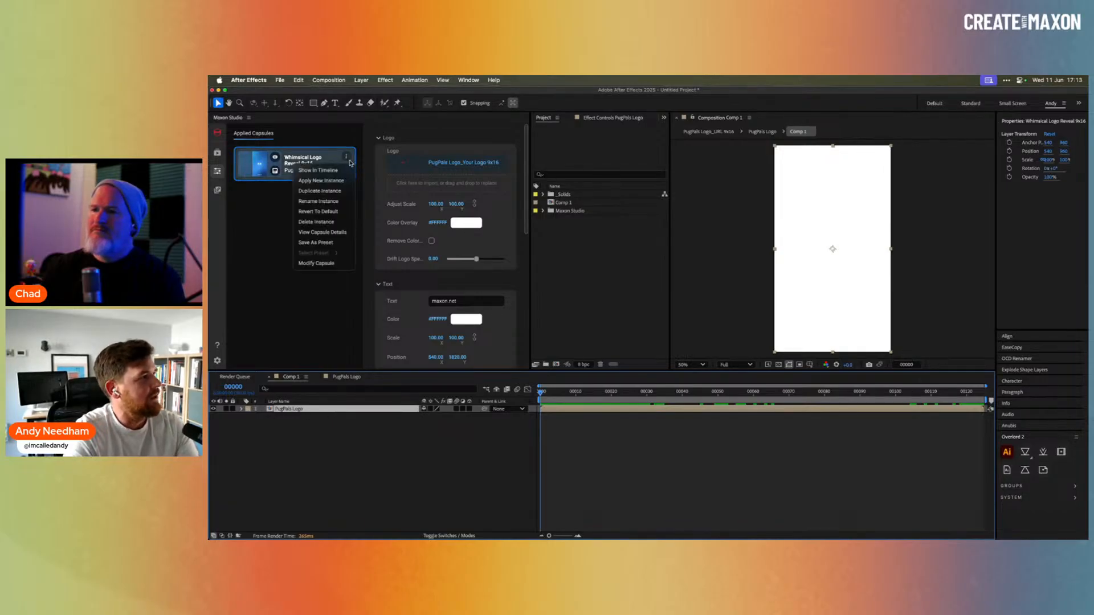
left_click(345, 156)
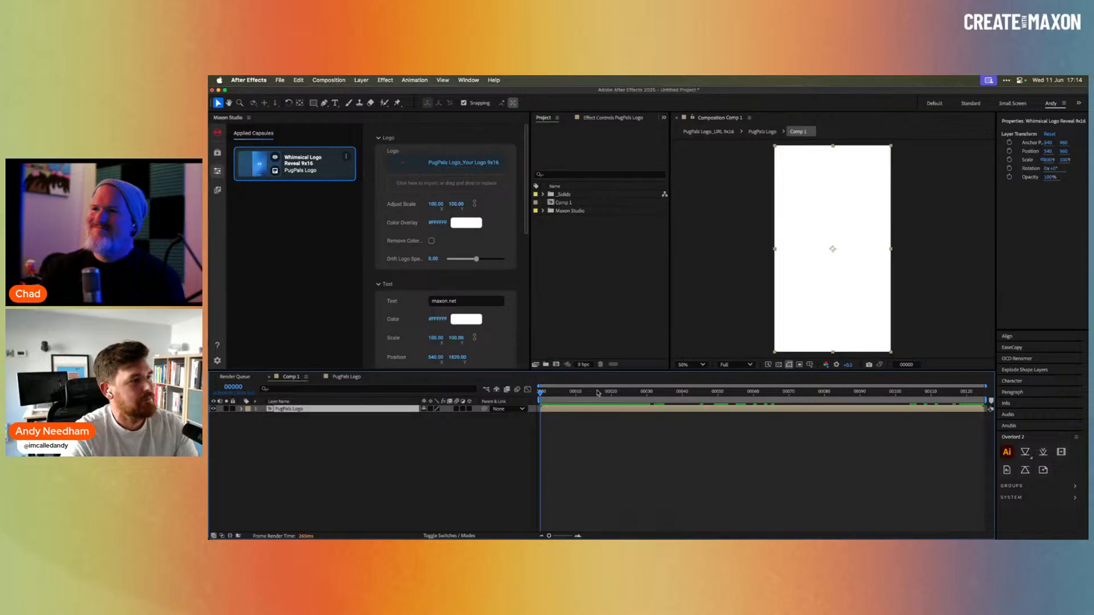
From the Illustrator folder in Finder, import PugPals_Logo.ai into the After Effects project as footage with merged layers.
mouse_move(598, 393)
left_mouse_down()
mouse_move(733, 393)
mouse_move(600, 394)
left_mouse_up()
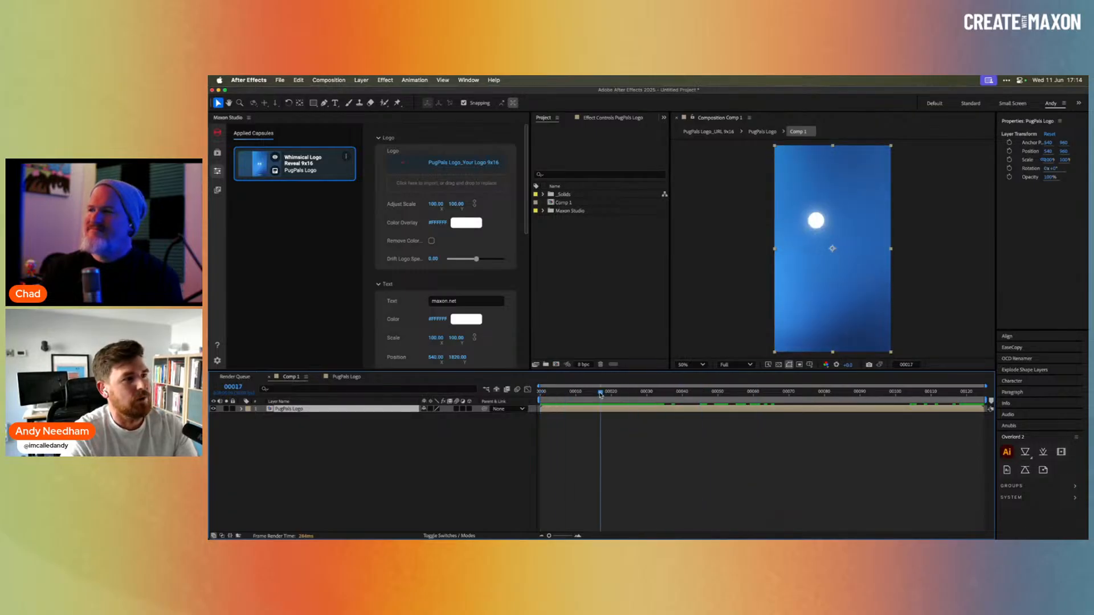
key("super+Tab")
left_click(793, 306)
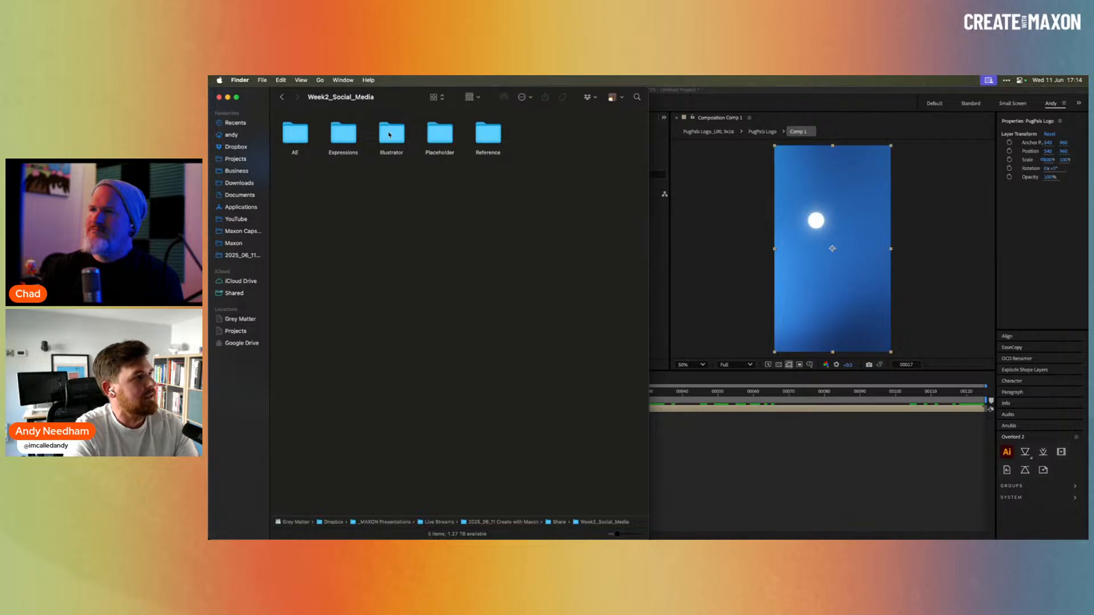
double_click(390, 134)
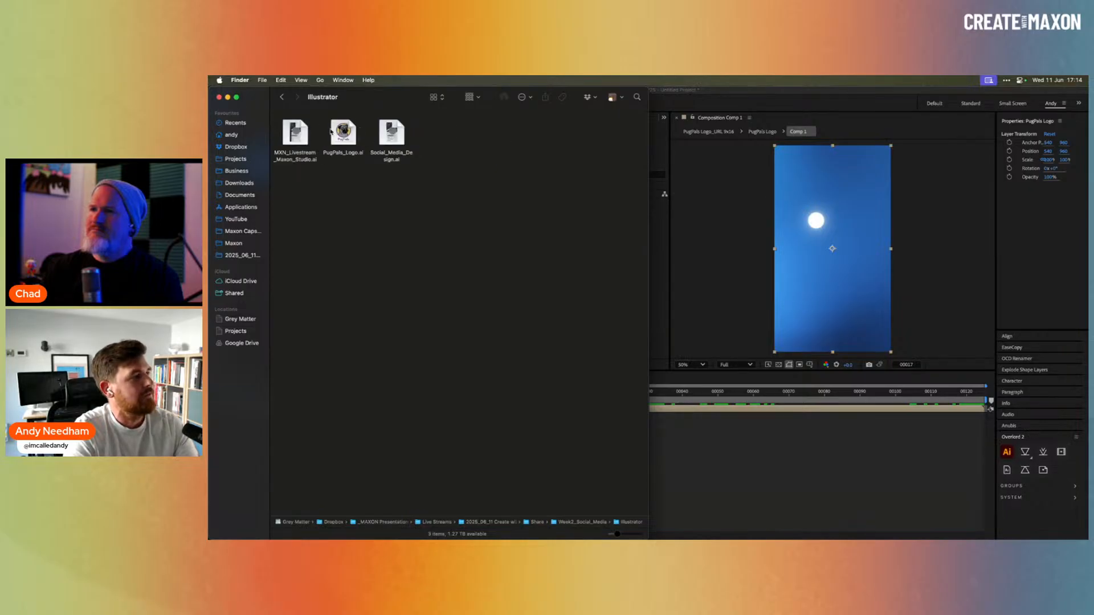
left_click(348, 134)
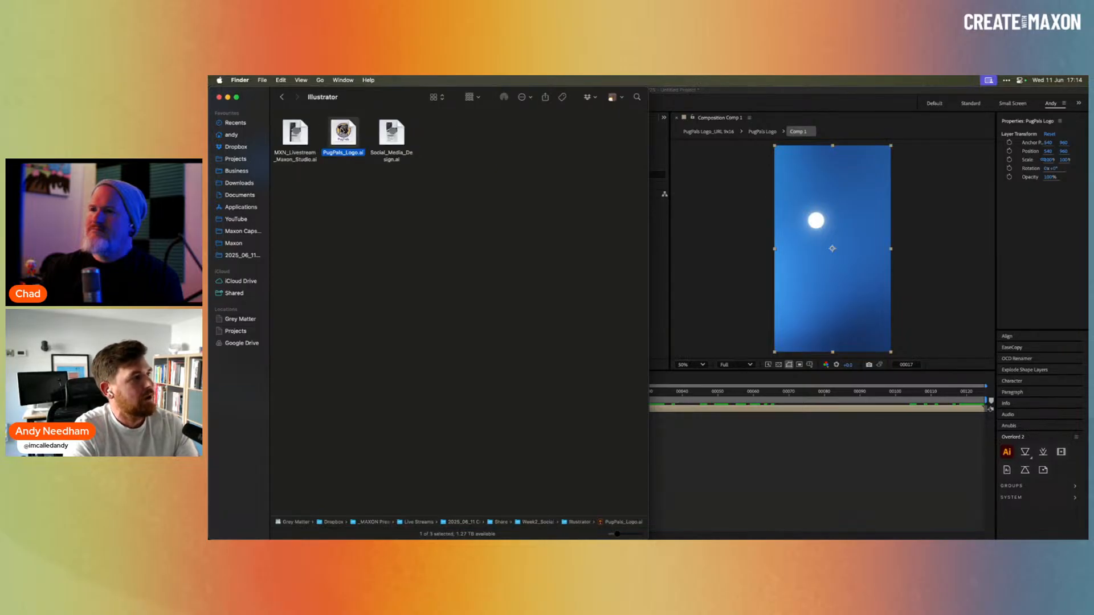
left_click_drag(356, 141, 581, 247)
key("super+Tab")
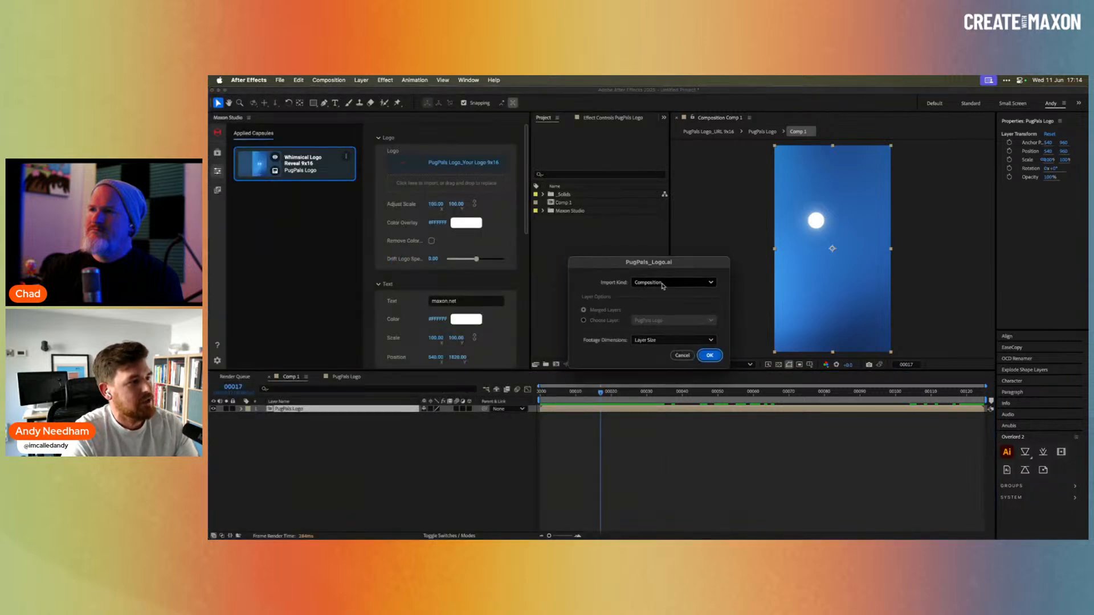
left_click(671, 283)
left_click(670, 298)
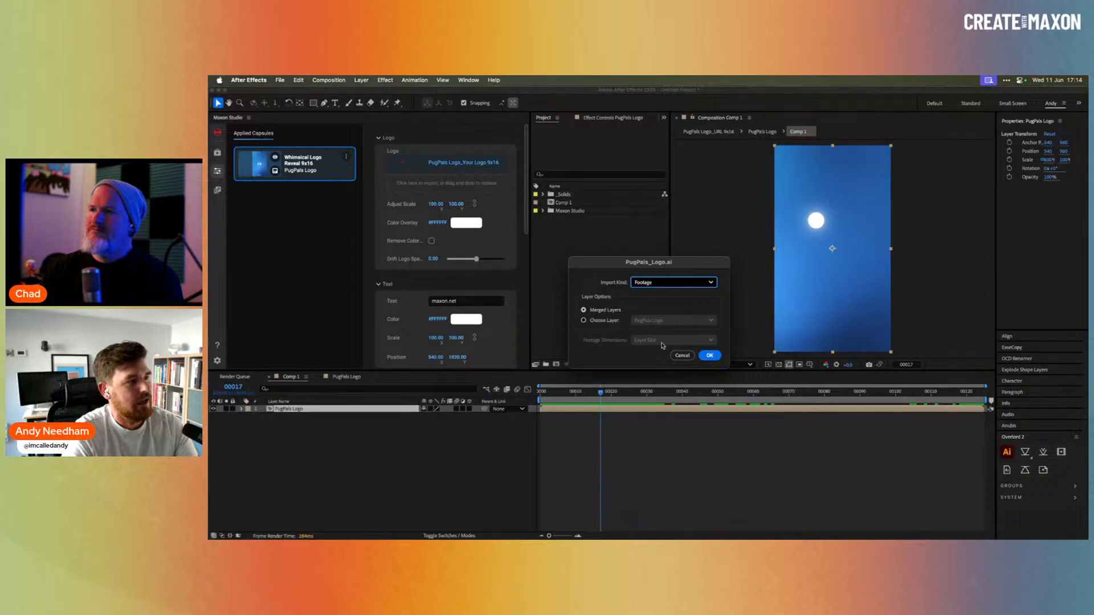
left_click(710, 355)
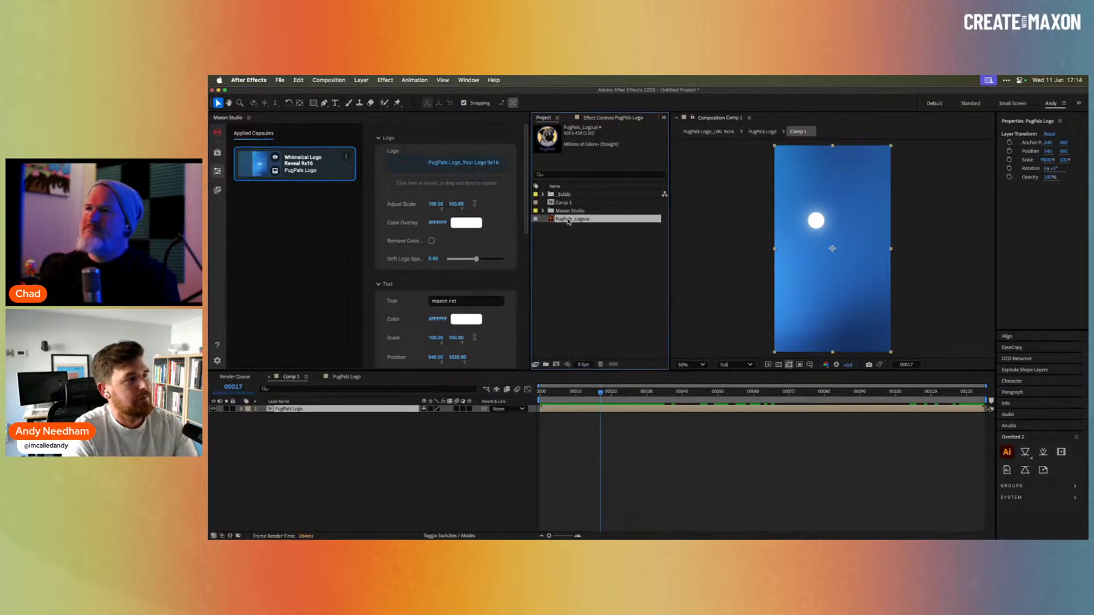
left_click_drag(568, 222, 454, 187)
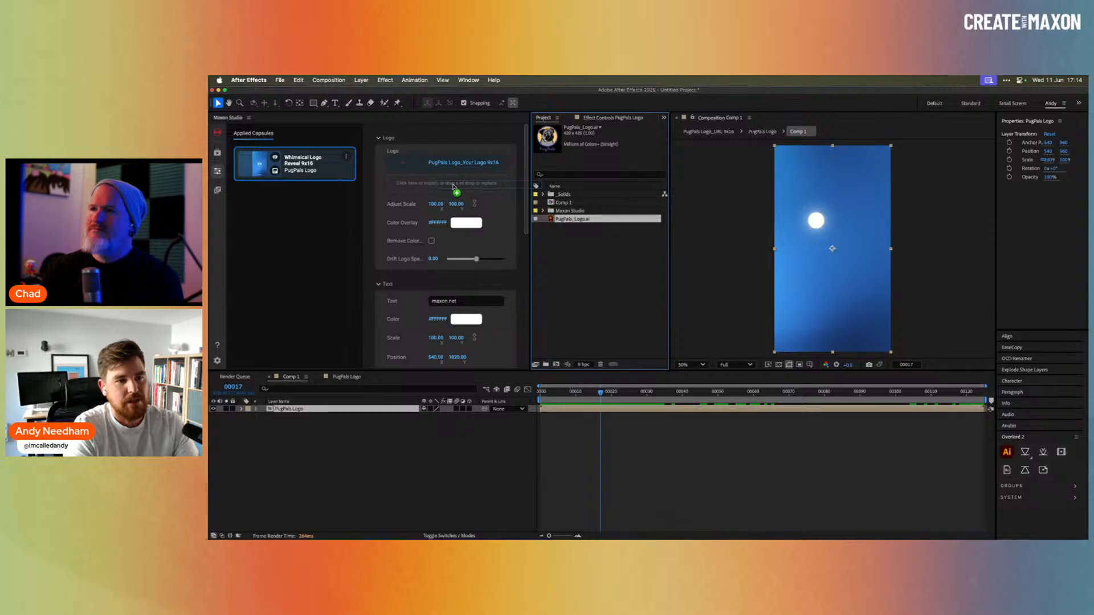
left_click_drag(454, 187, 423, 186)
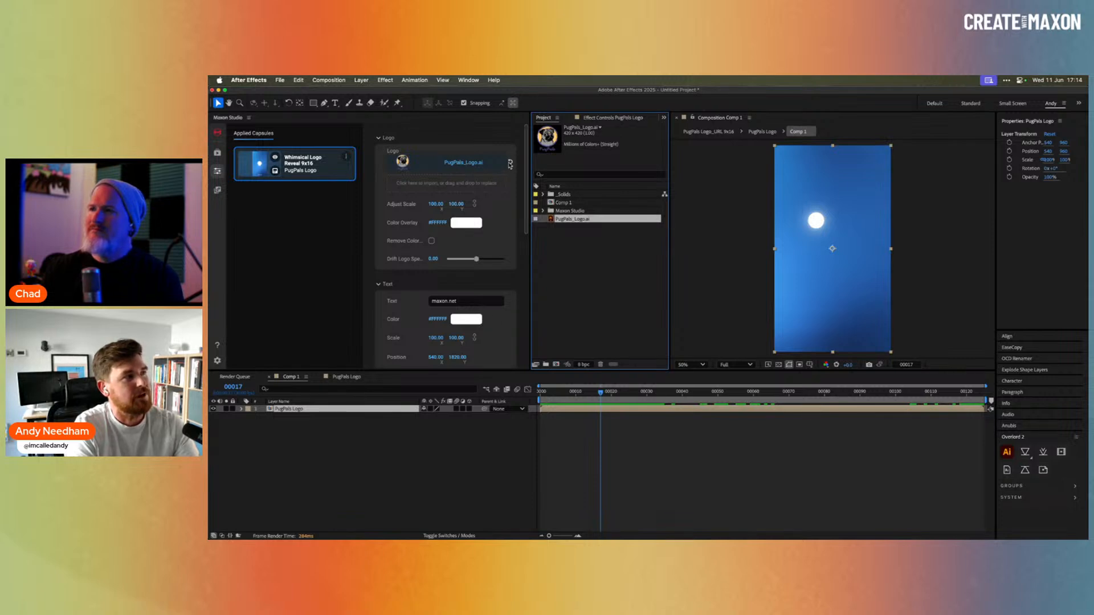
left_click(510, 164)
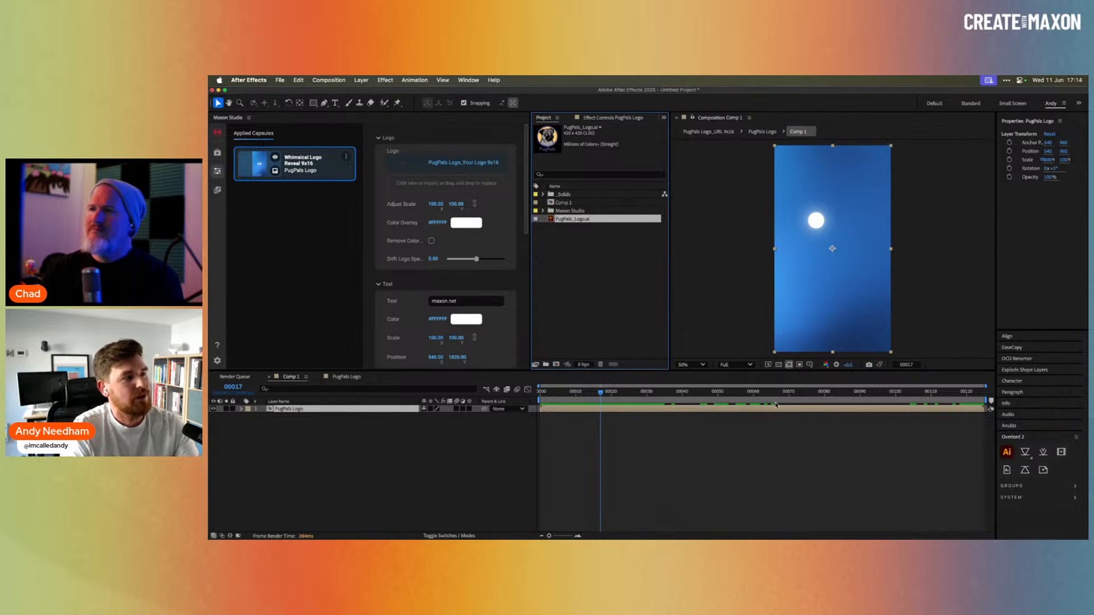
At frame 76, replace the capsule's logo with PugPals_Logo.ai and enable removal of its color overlay.
left_click_drag(775, 402, 810, 399)
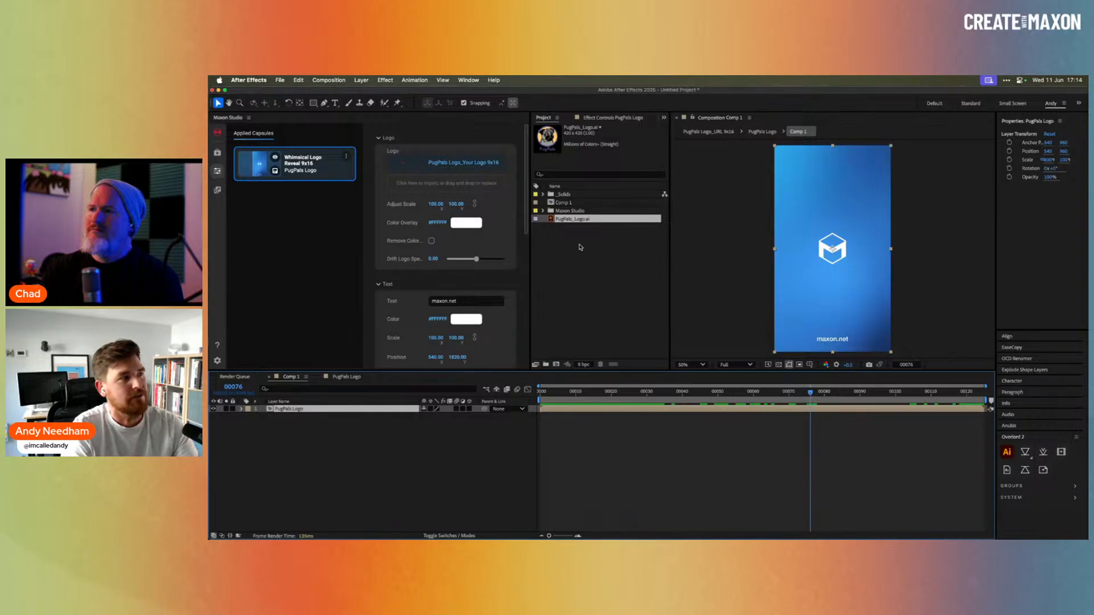
left_click_drag(572, 219, 433, 185)
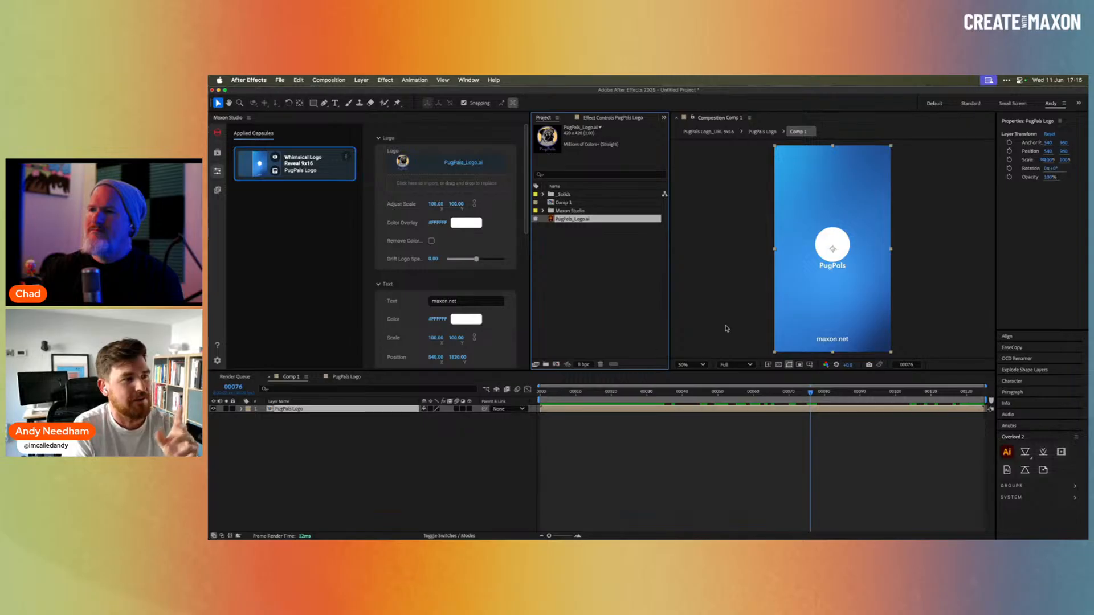
left_click(431, 241)
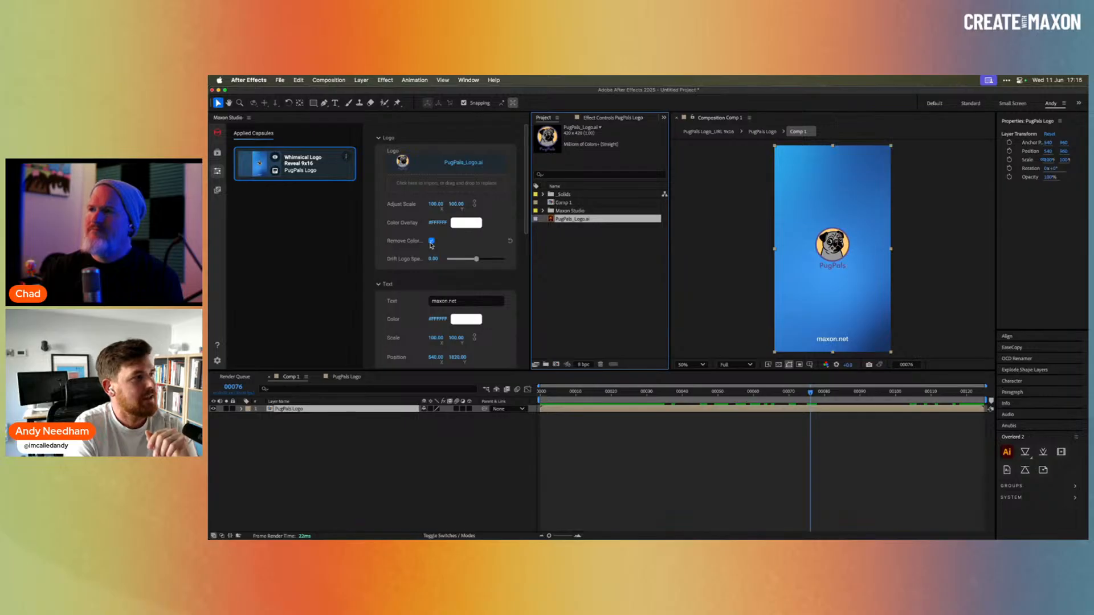
left_click(432, 241)
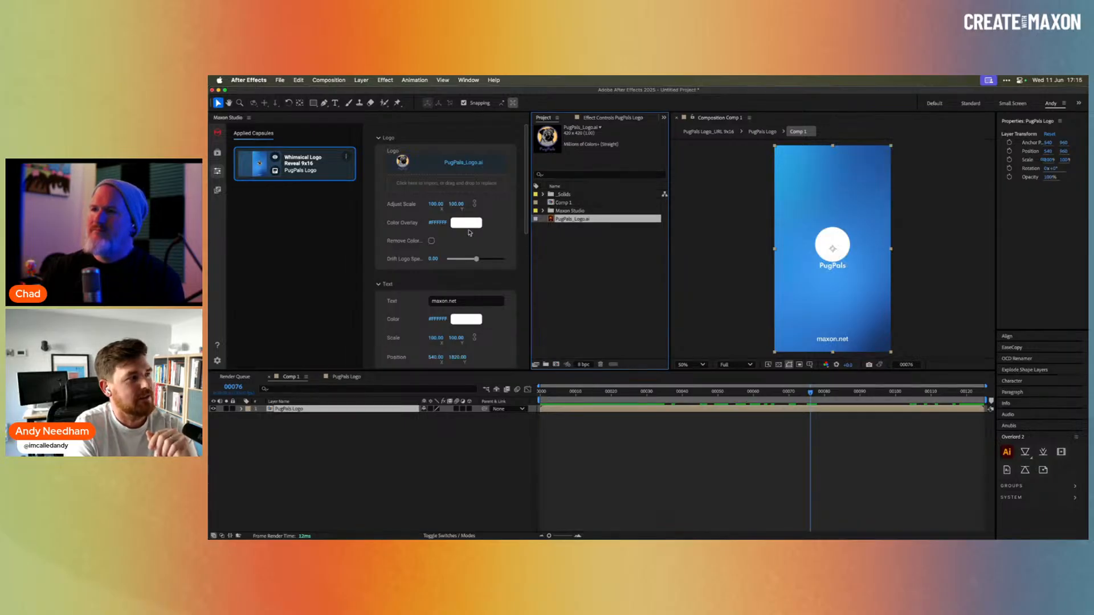
left_click(431, 241)
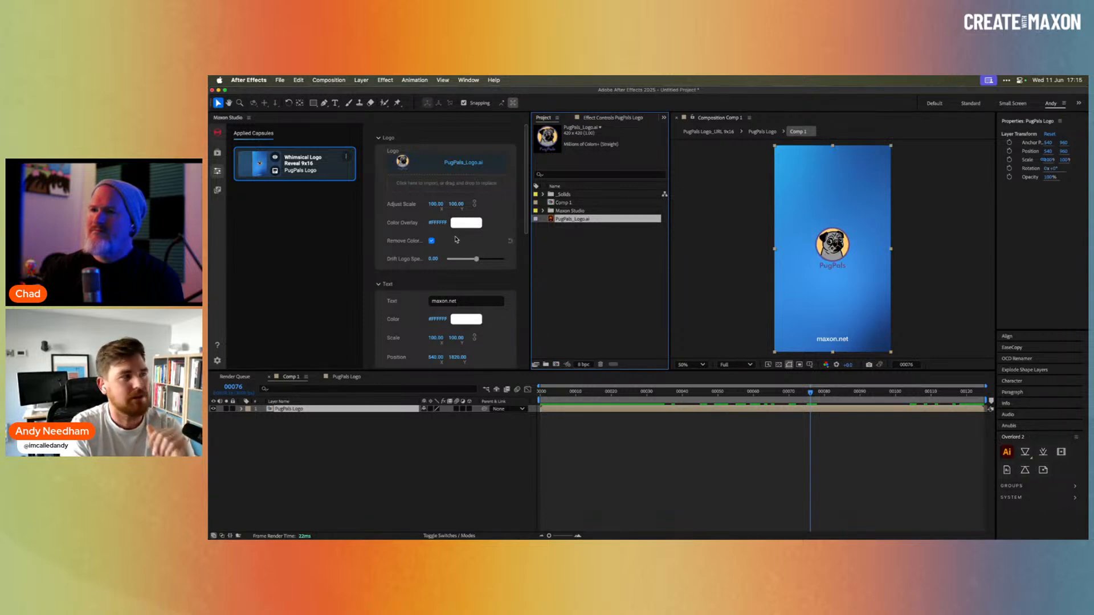
Increase the logo's drift speed to about 2.45 and check the motion toward the end of the animation.
left_click(483, 260)
left_click_drag(810, 392, 959, 400)
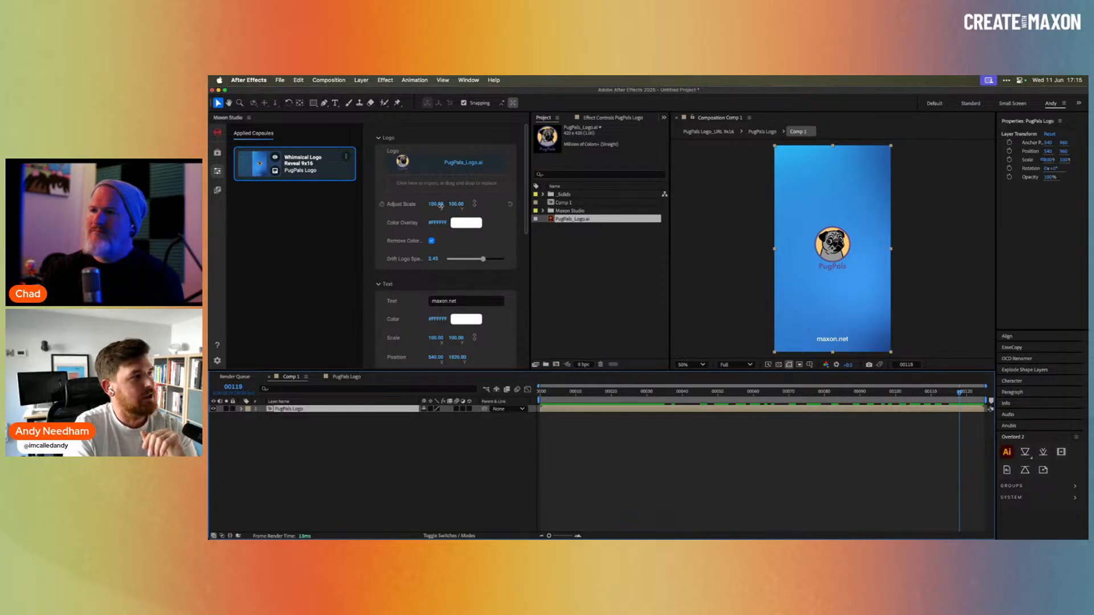
Try scaling the logo down to 66 and reset it to the default scale.
left_click_drag(454, 207, 490, 206)
left_click(510, 204)
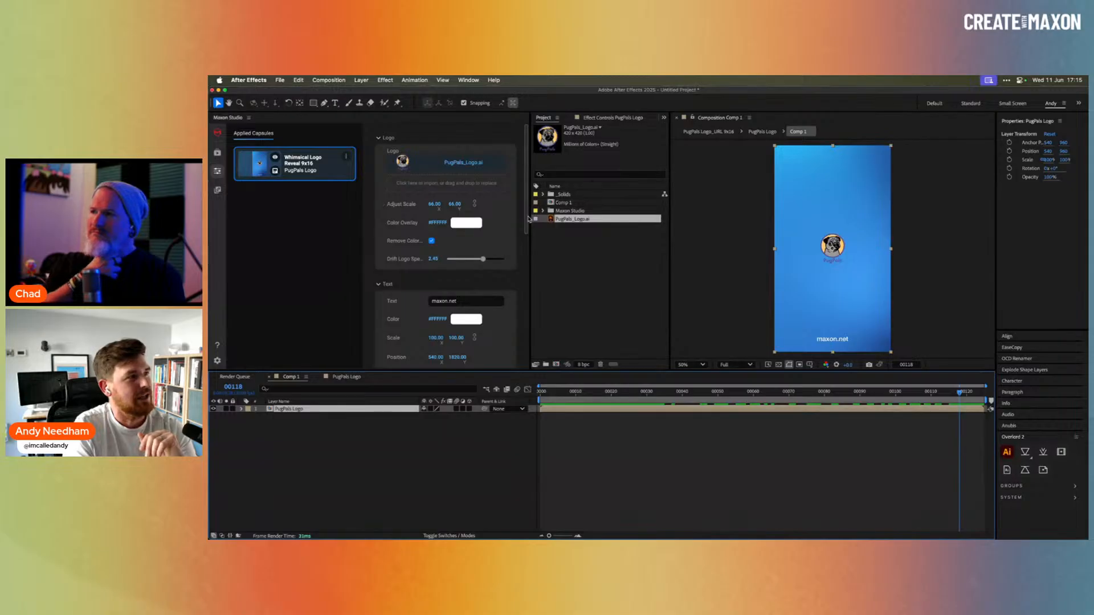
left_click(510, 206)
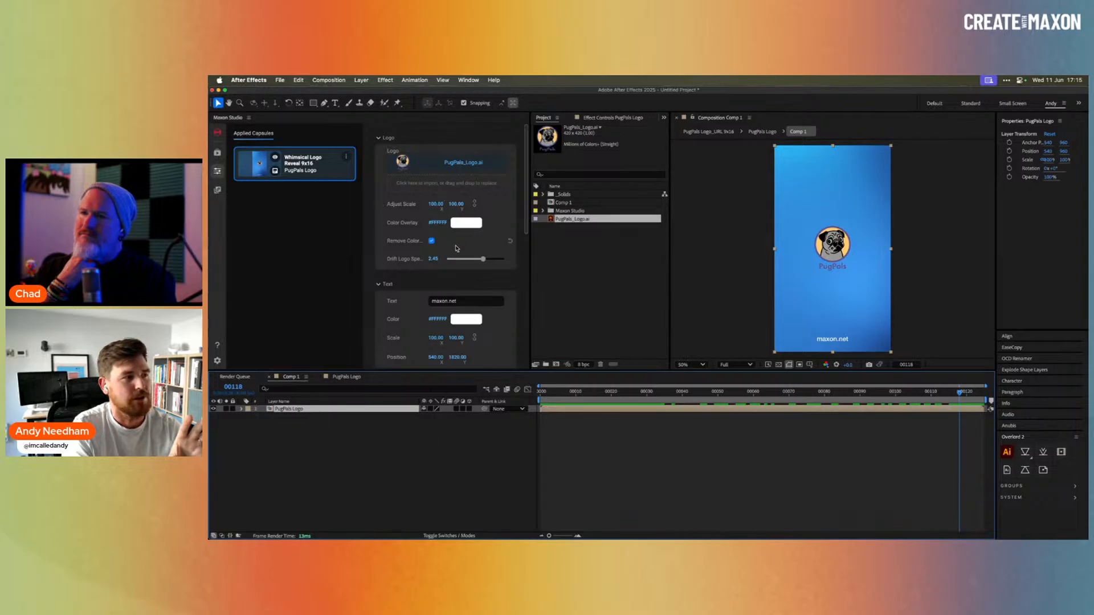
Change the capsule's text to PugPals.com.
left_click_drag(527, 231, 527, 271)
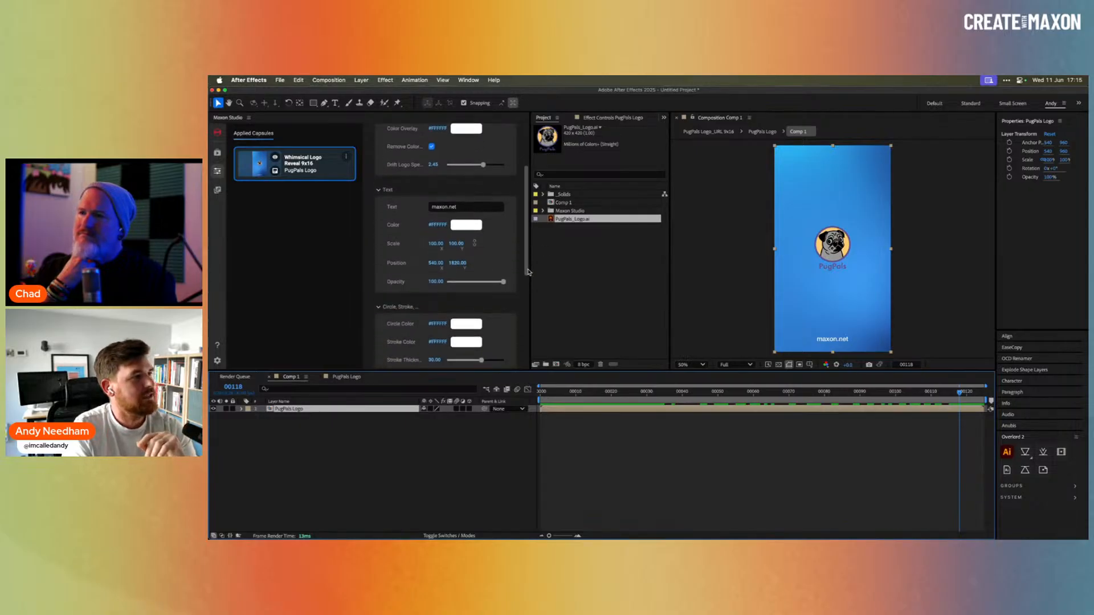
left_click(462, 207)
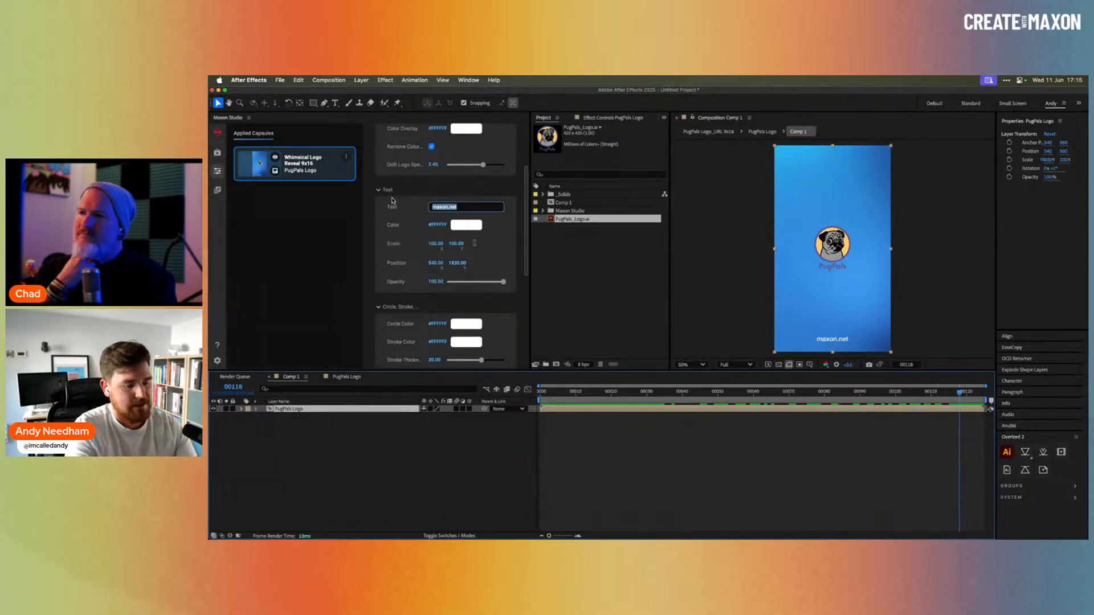
type("Pug")
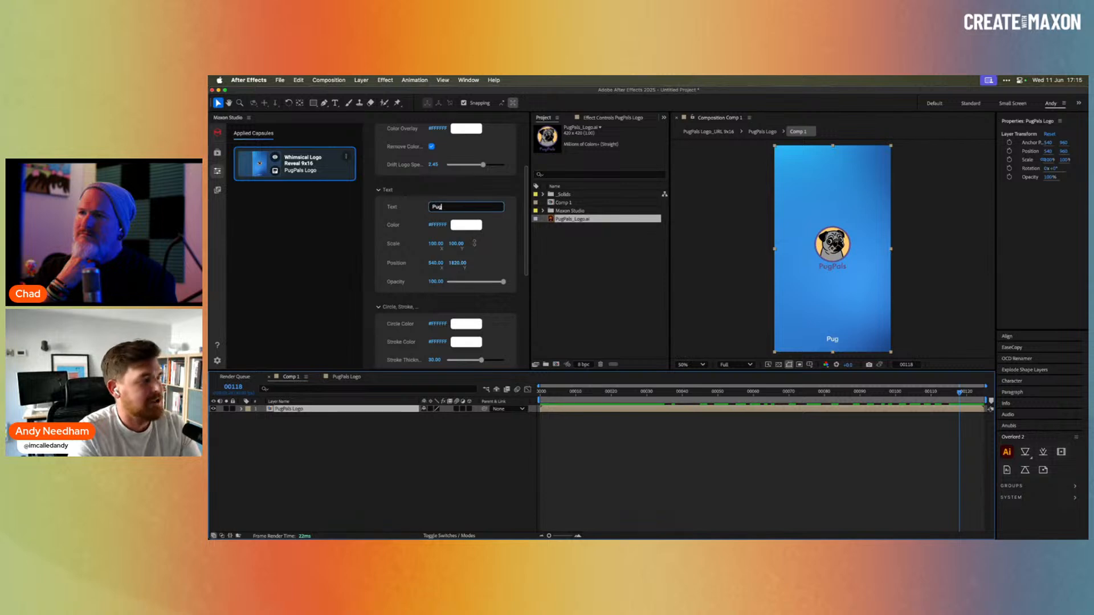
type("Pals.com")
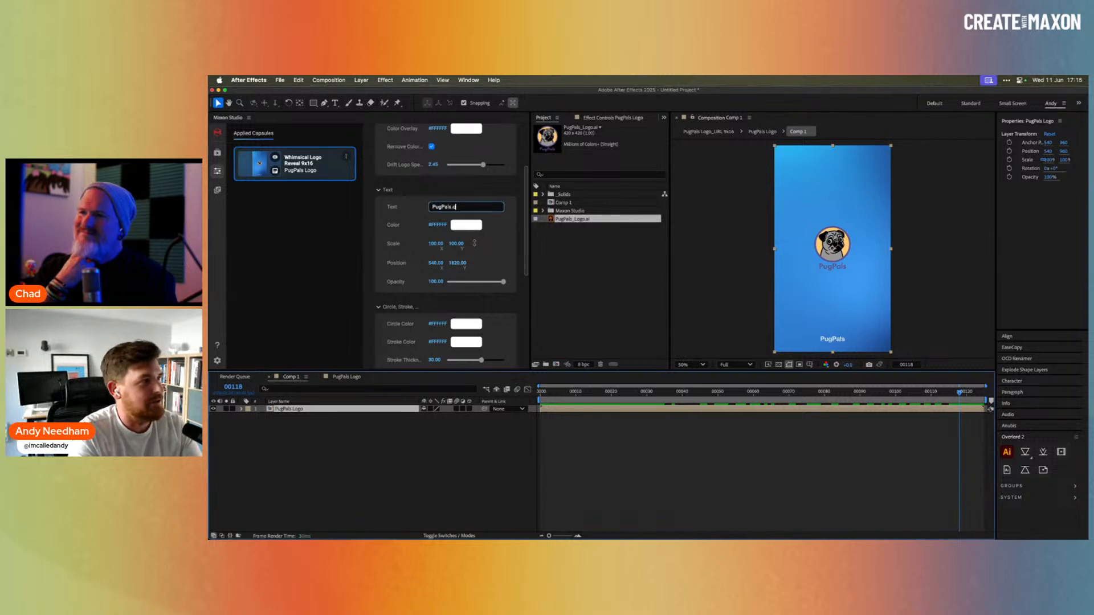
left_click(518, 228)
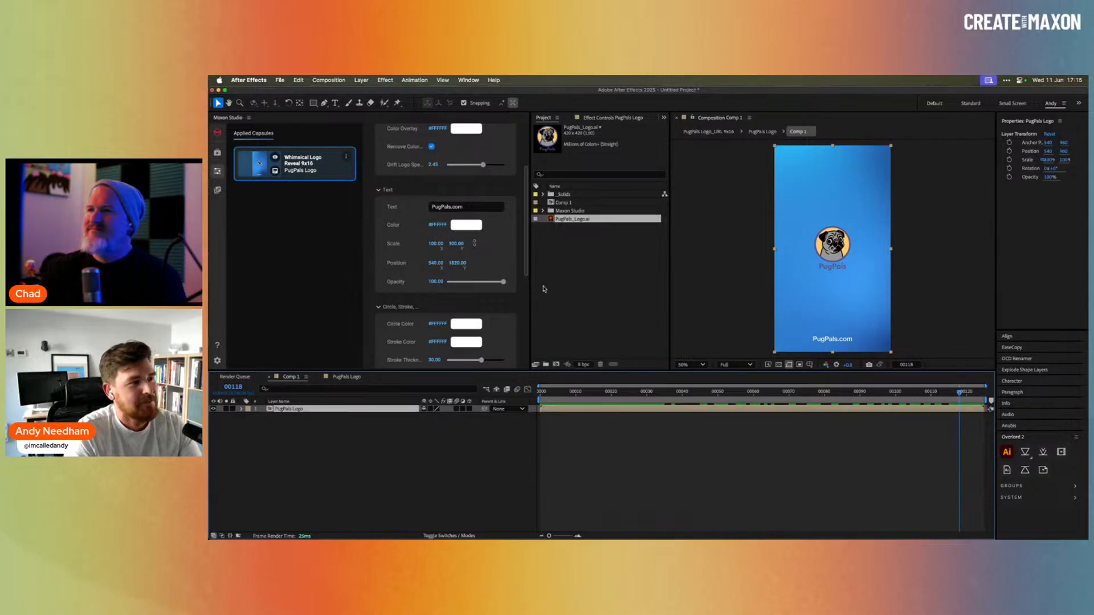
Try coloring the text with the logo's sampled orange #FDCC74 and a purple, and reset the text color to default.
left_click(466, 226)
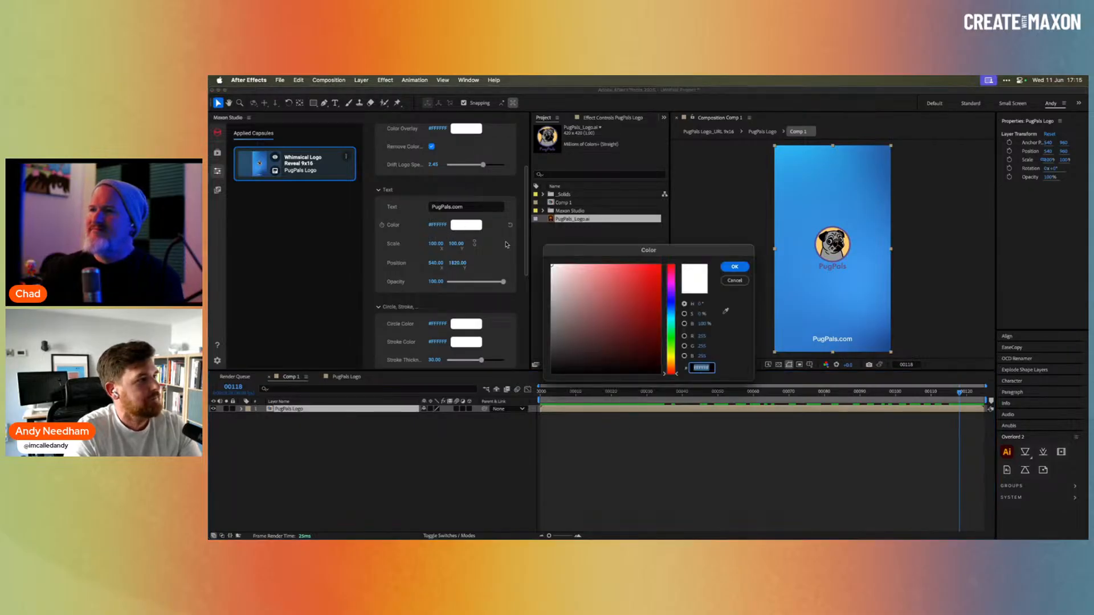
left_click(725, 310)
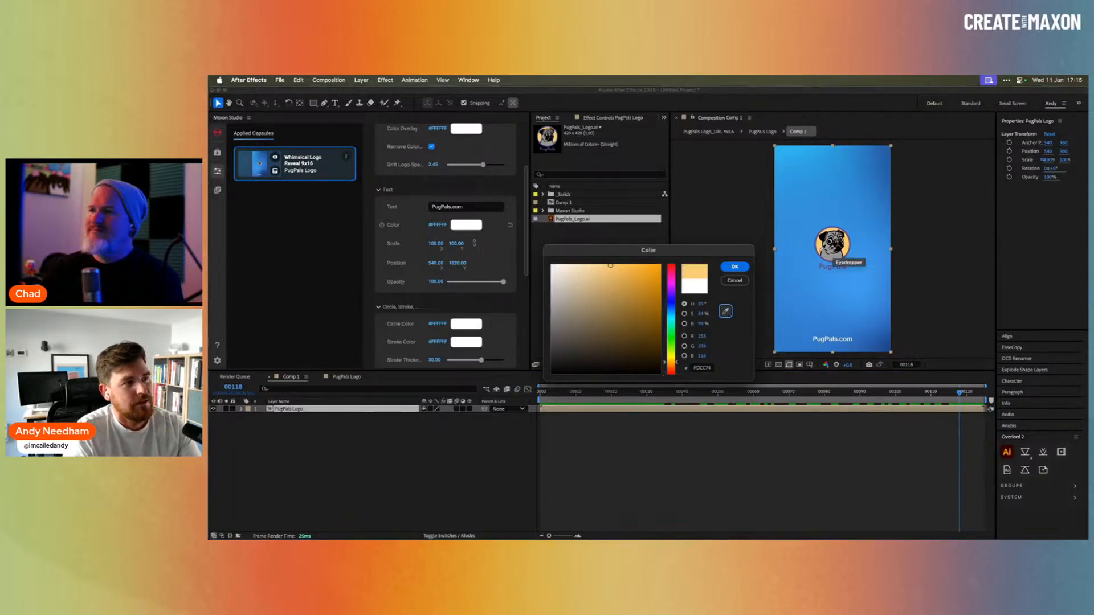
left_click(833, 256)
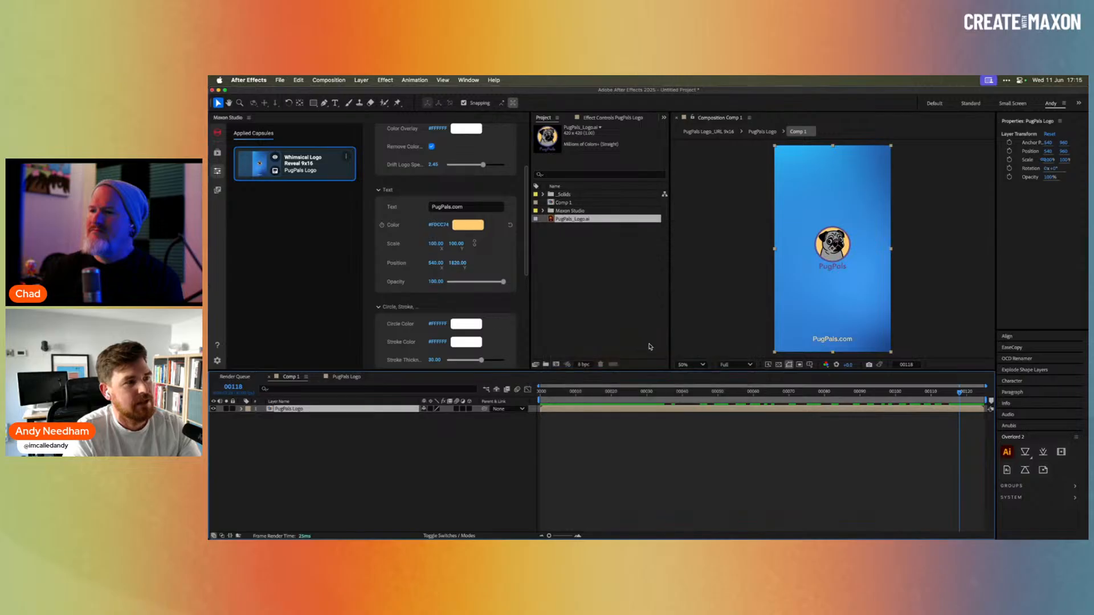
left_click(468, 225)
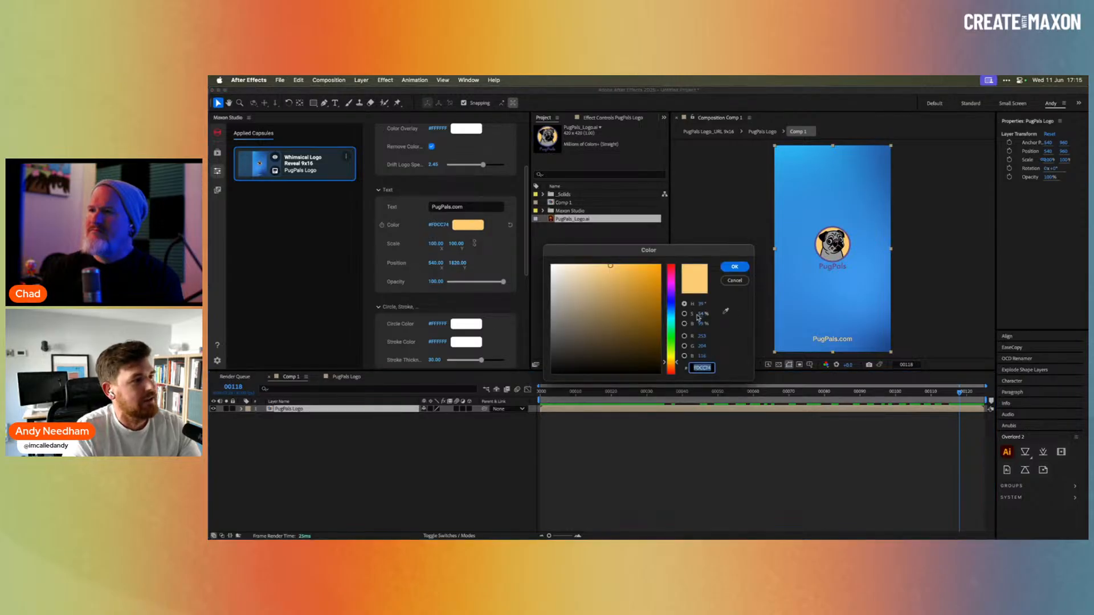
left_click(673, 294)
left_click(734, 267)
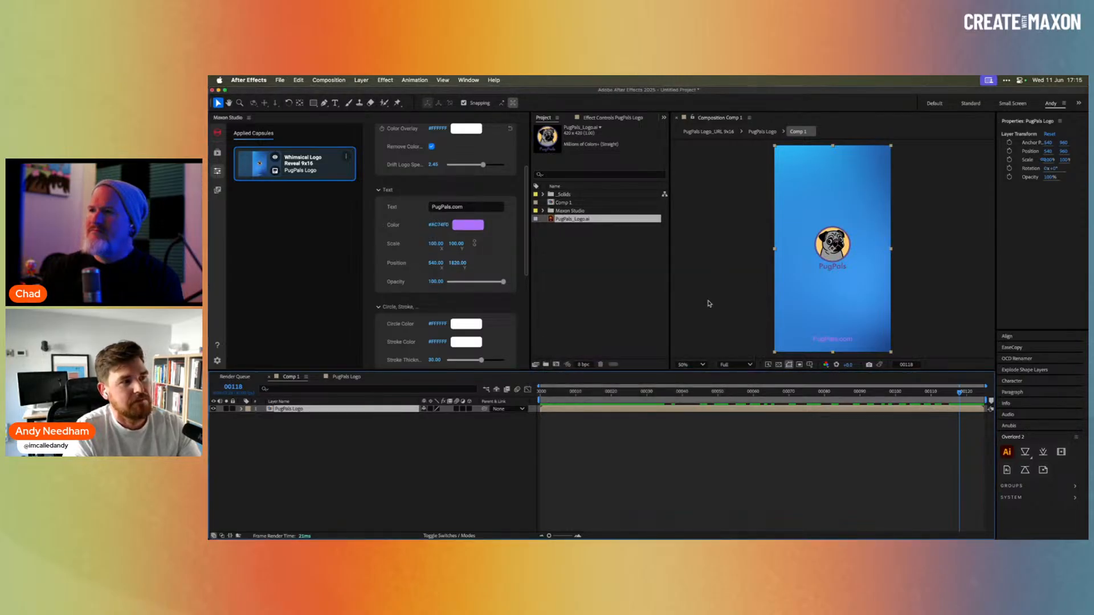
left_click(470, 231)
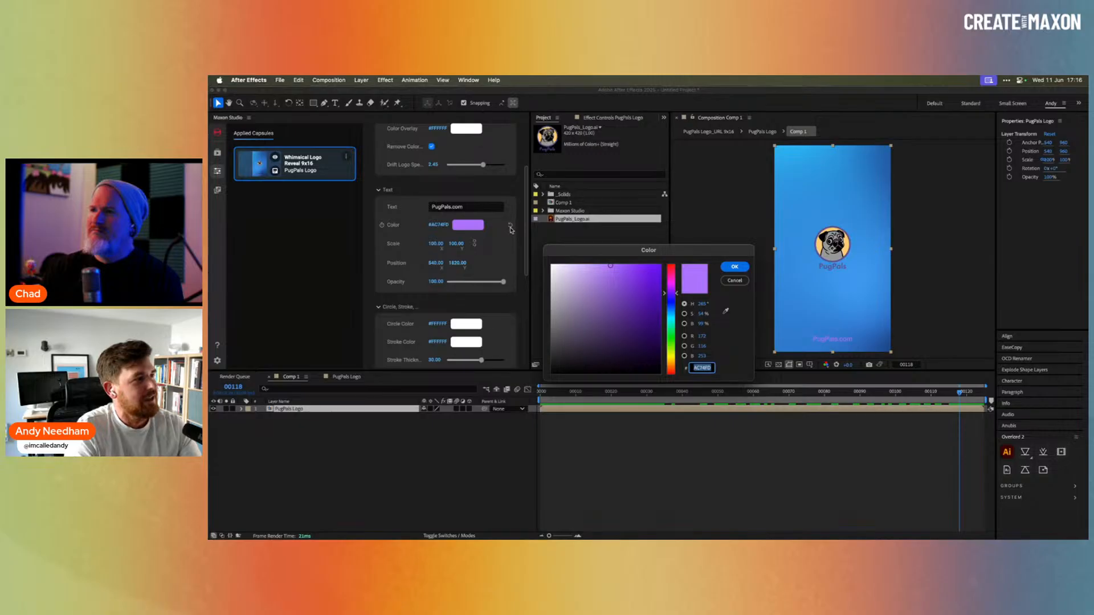
key("Return")
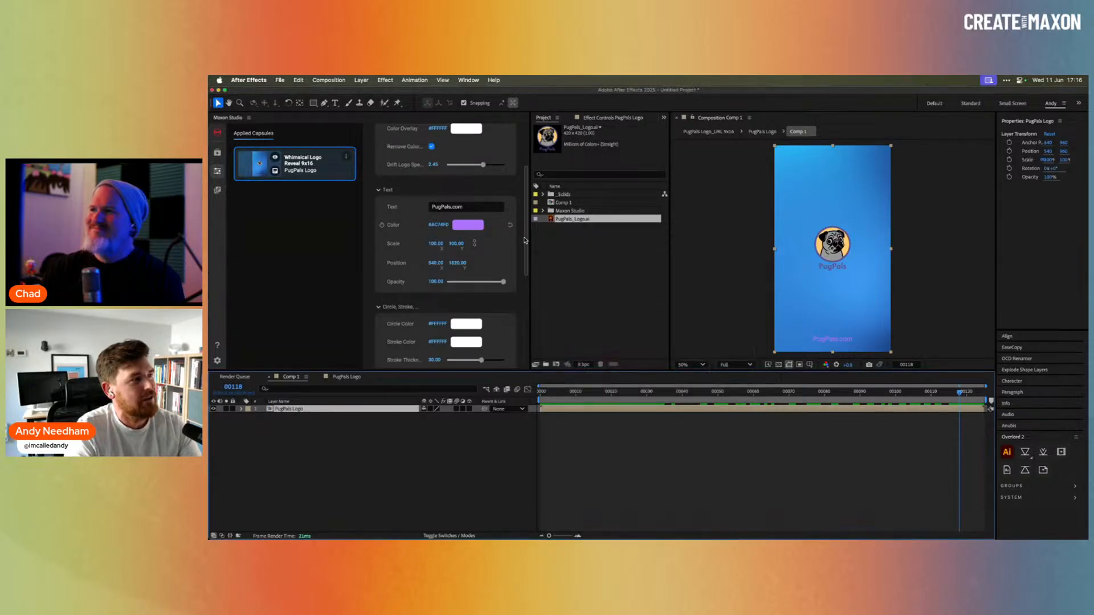
left_click(511, 226)
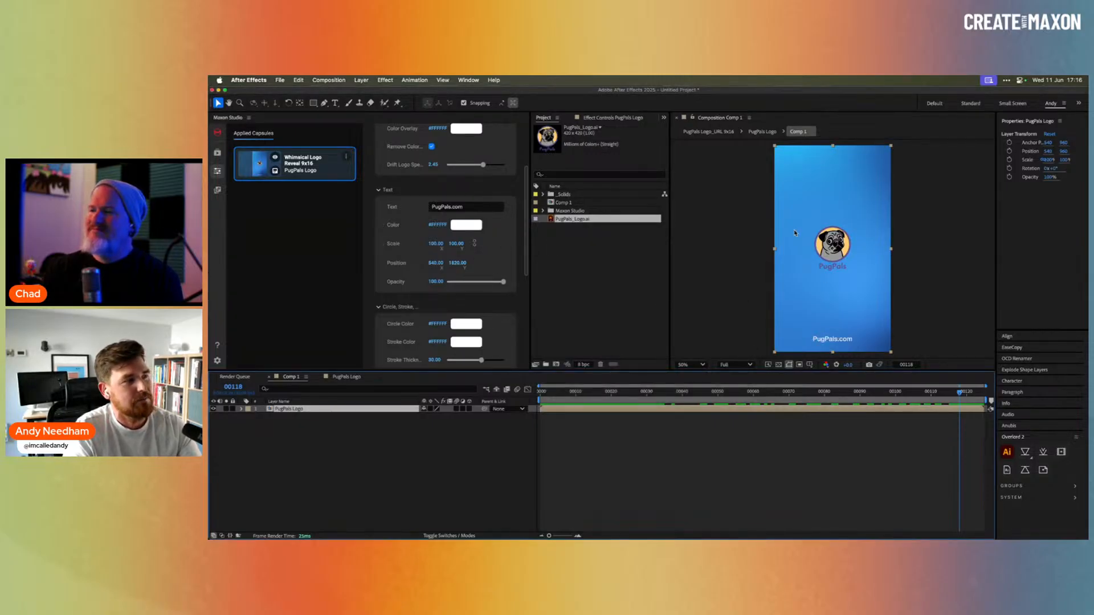
Review the capsule's background color settings and switch to the MXN_Livestream_Maxon_Studio.ai document in Illustrator.
scroll(501, 240, "down", 6)
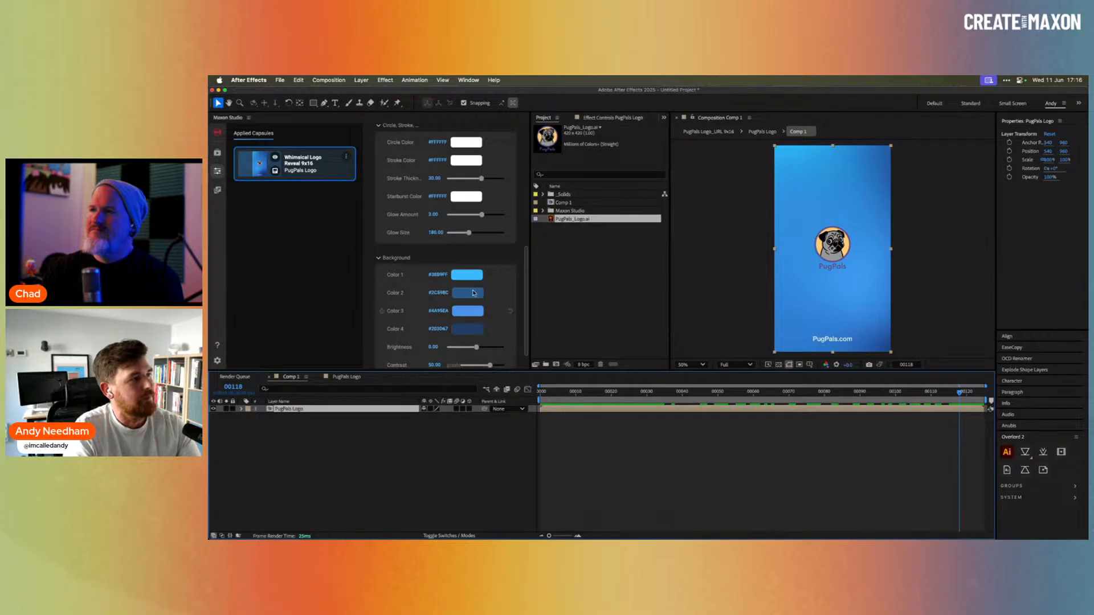
scroll(504, 319, "up", 3)
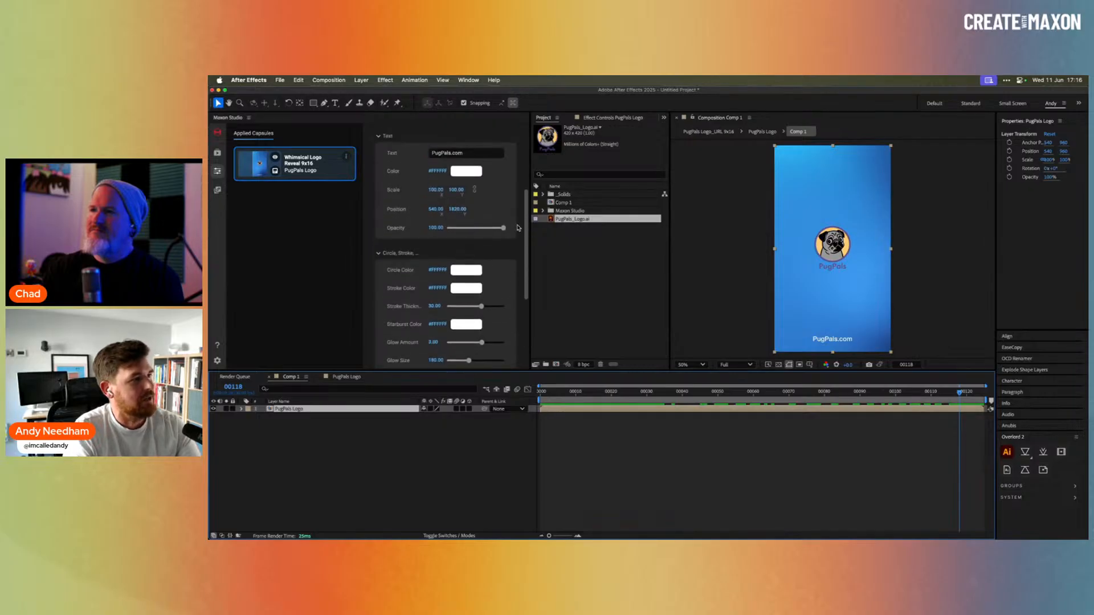
scroll(512, 310, "down", 4)
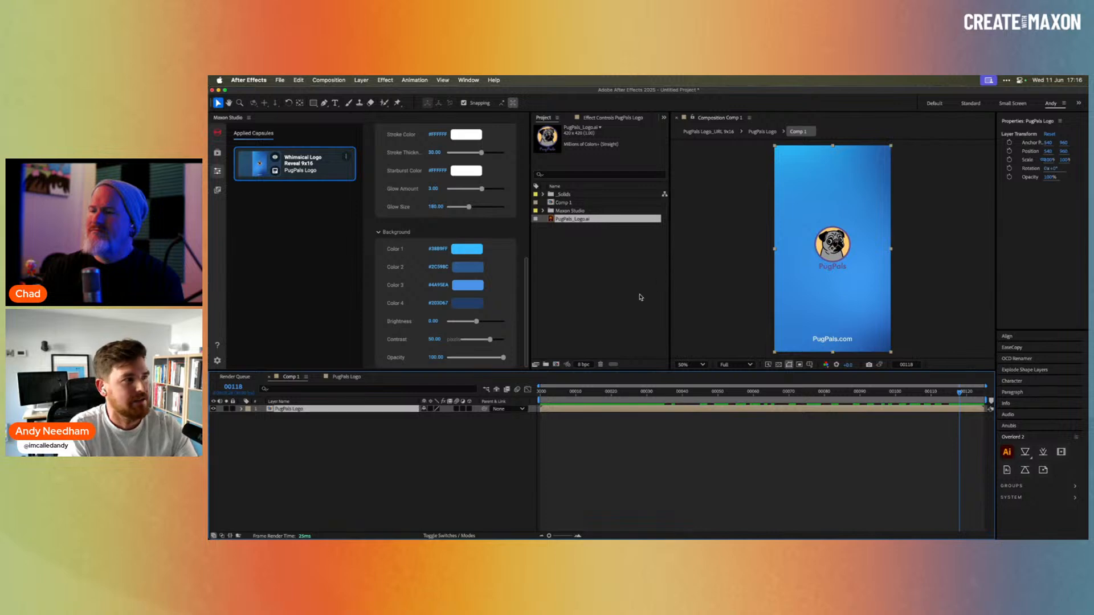
key("super+Tab")
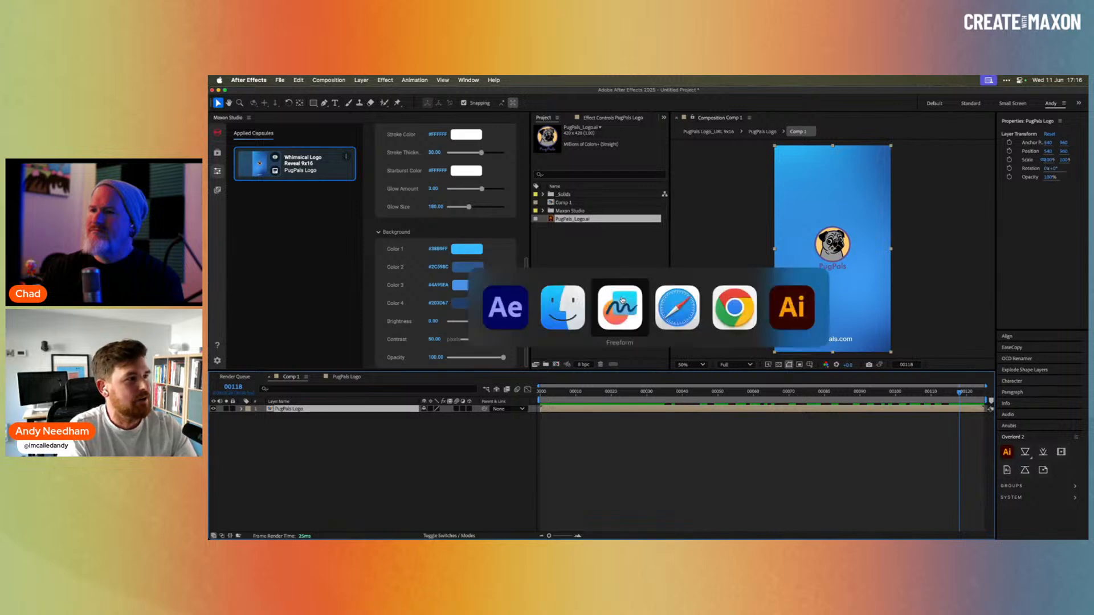
left_click(791, 308)
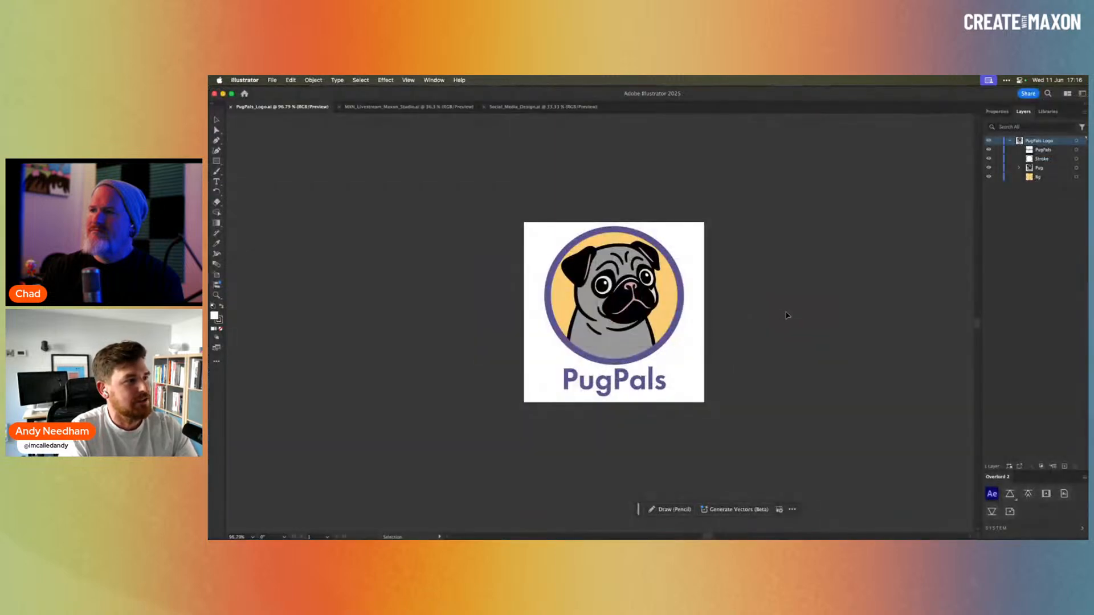
left_click(458, 111)
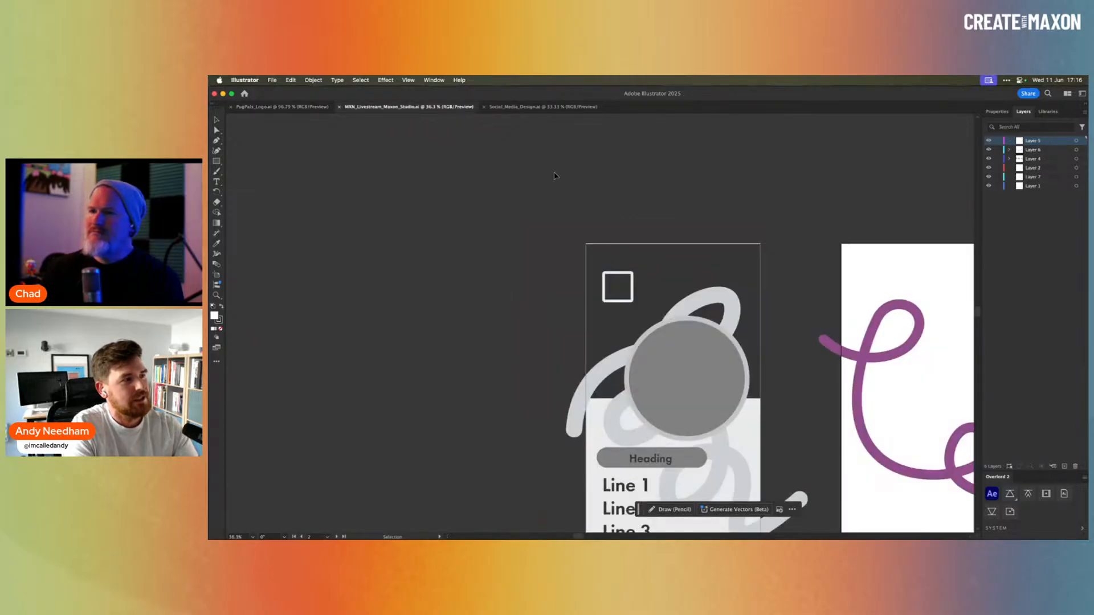
Select the six brand color swatches on the palette artboard and transfer them into the After Effects comp as shape layers.
left_click_drag(839, 224, 407, 187)
left_click_drag(762, 270, 494, 270)
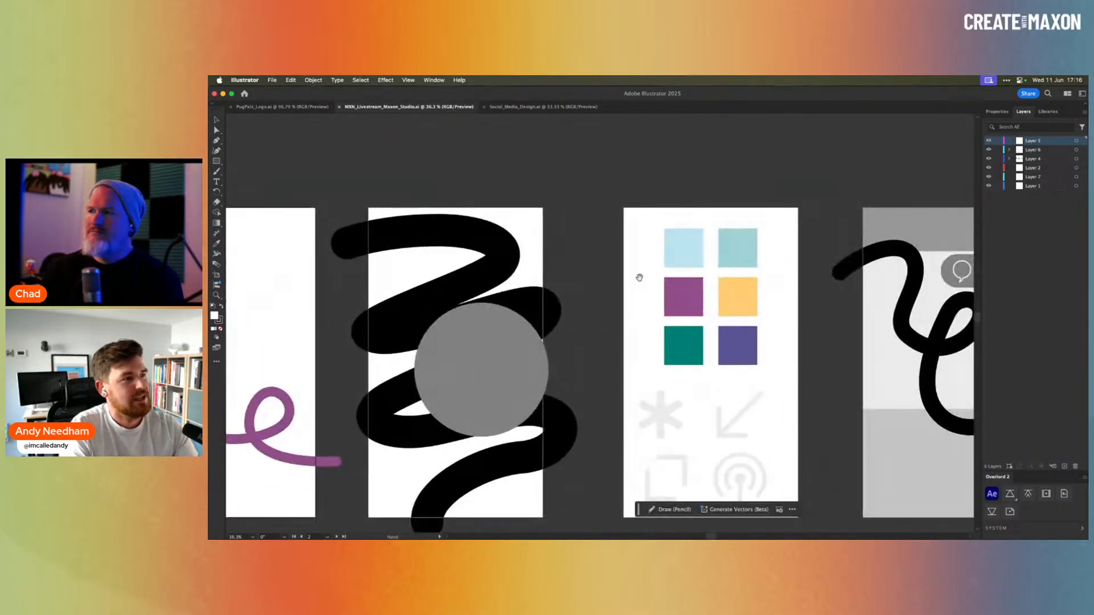
left_click_drag(648, 224, 663, 258)
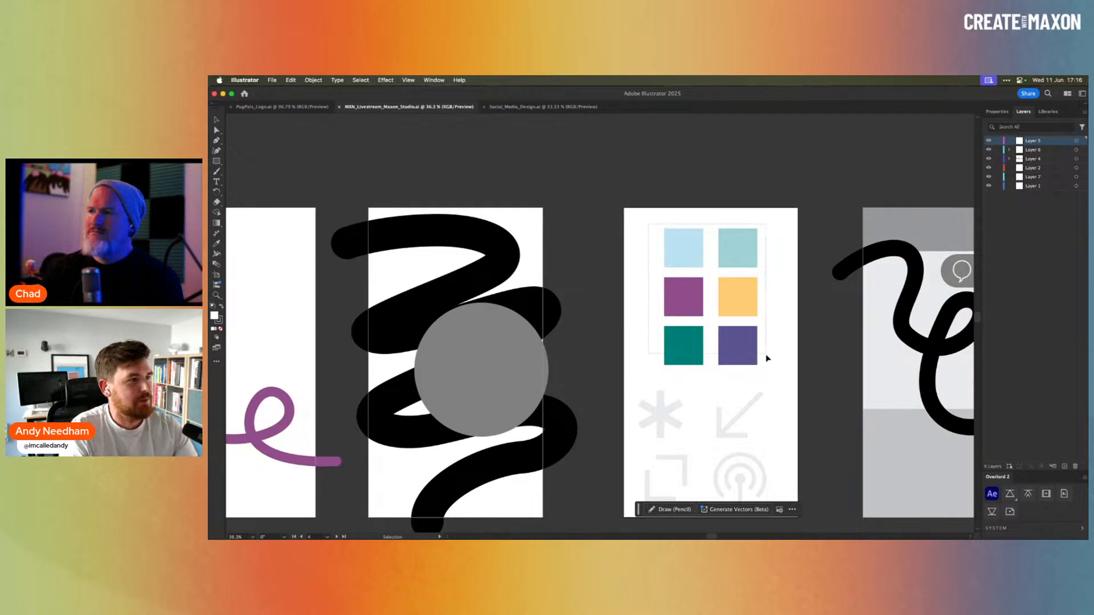
left_click_drag(767, 357, 766, 359)
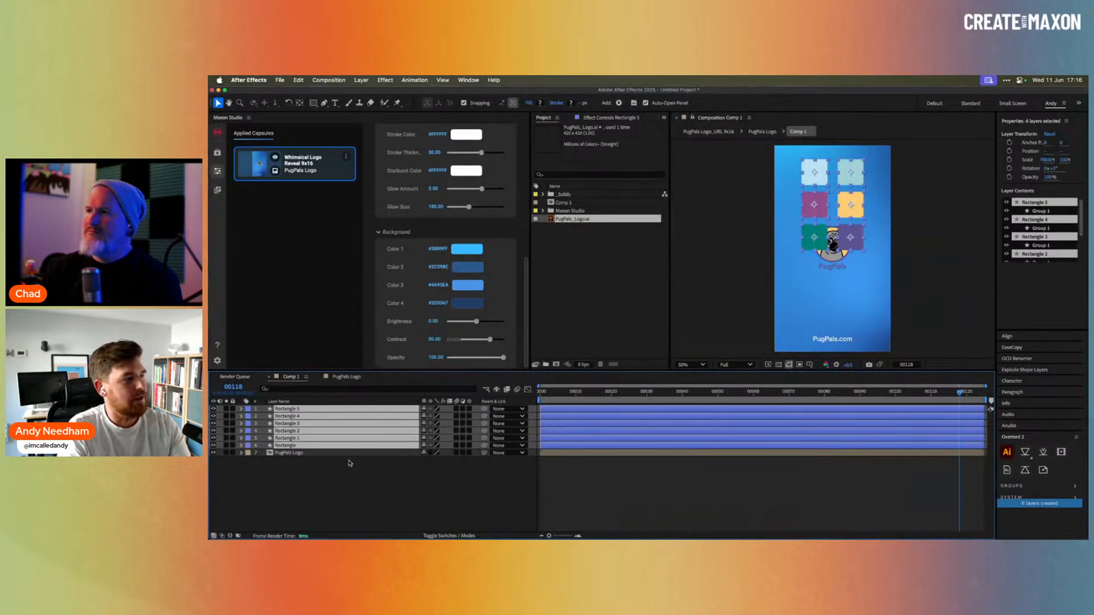
Rearrange the swatches above the logo into two rows: light blue, pale teal and orange over magenta, green and purple.
left_click_drag(819, 176, 859, 169)
left_click(596, 460)
left_click_drag(798, 229, 859, 194)
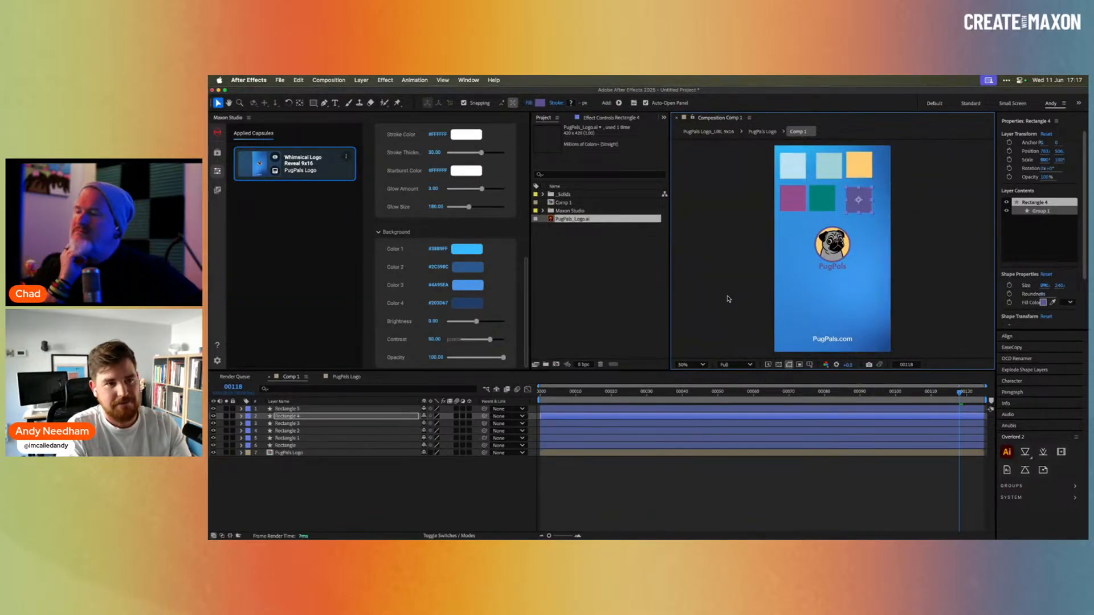
Preview MXN_Livestream_Maxon_Studio.ai in Finder and look at its color palette page.
key("super+Tab")
key("super+Tab")
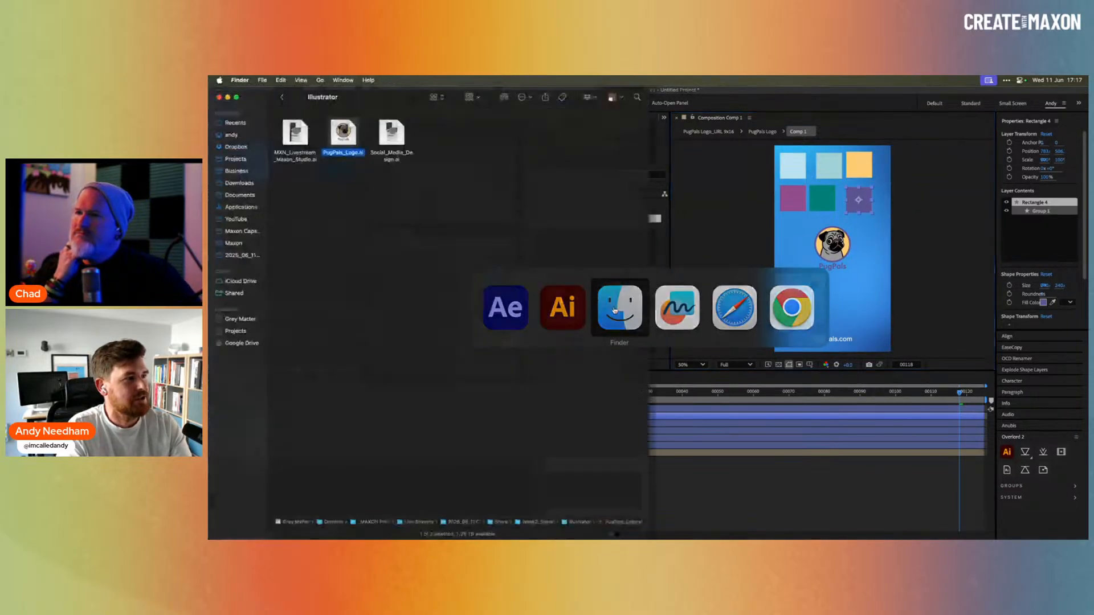
left_click(294, 147)
key("space")
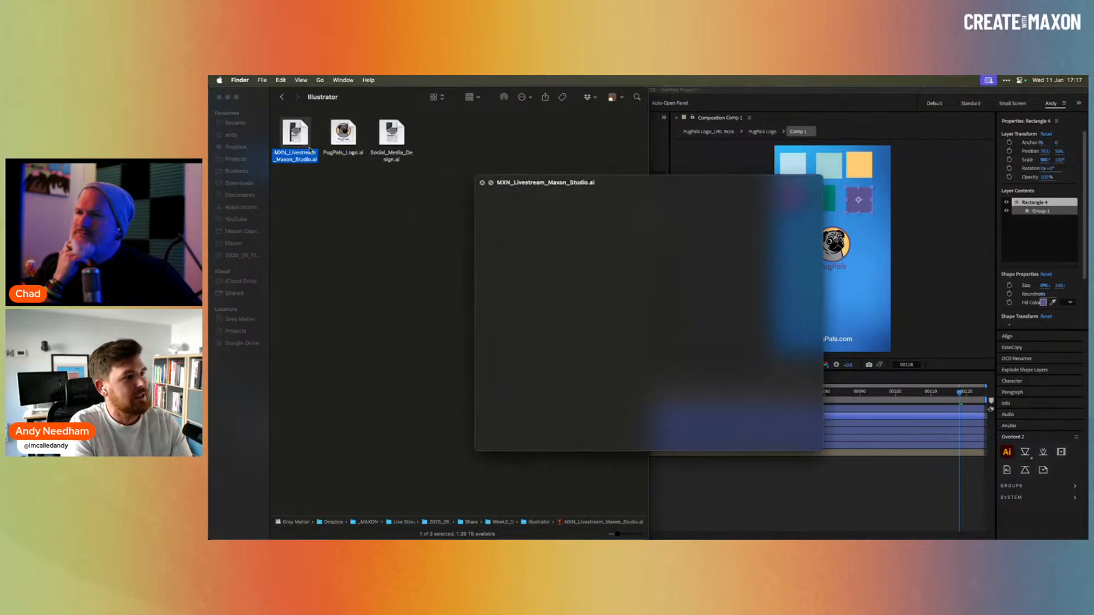
left_click(760, 419)
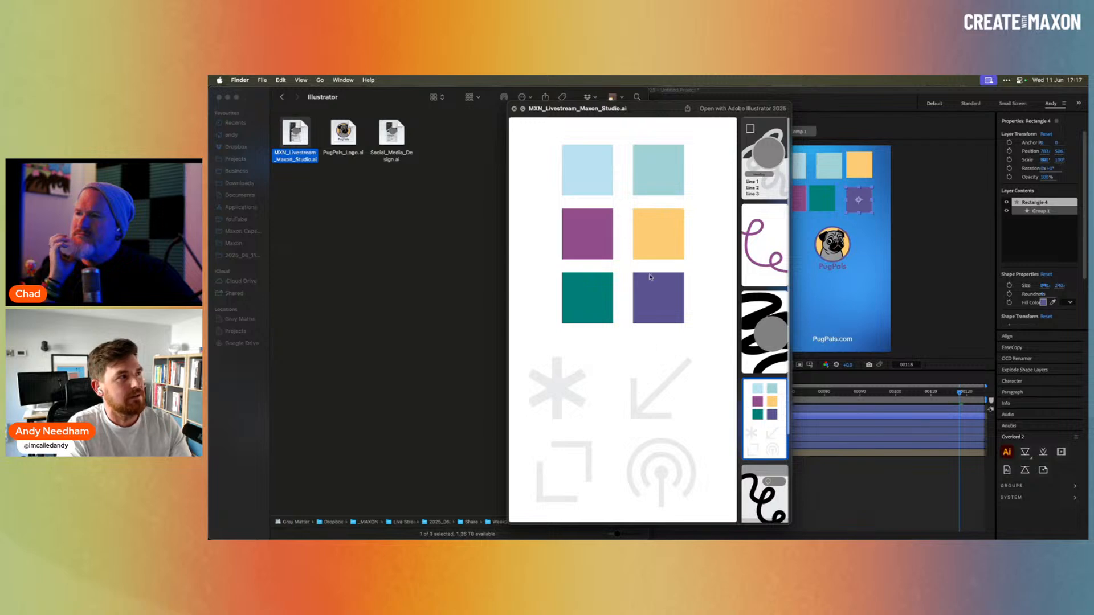
key("space")
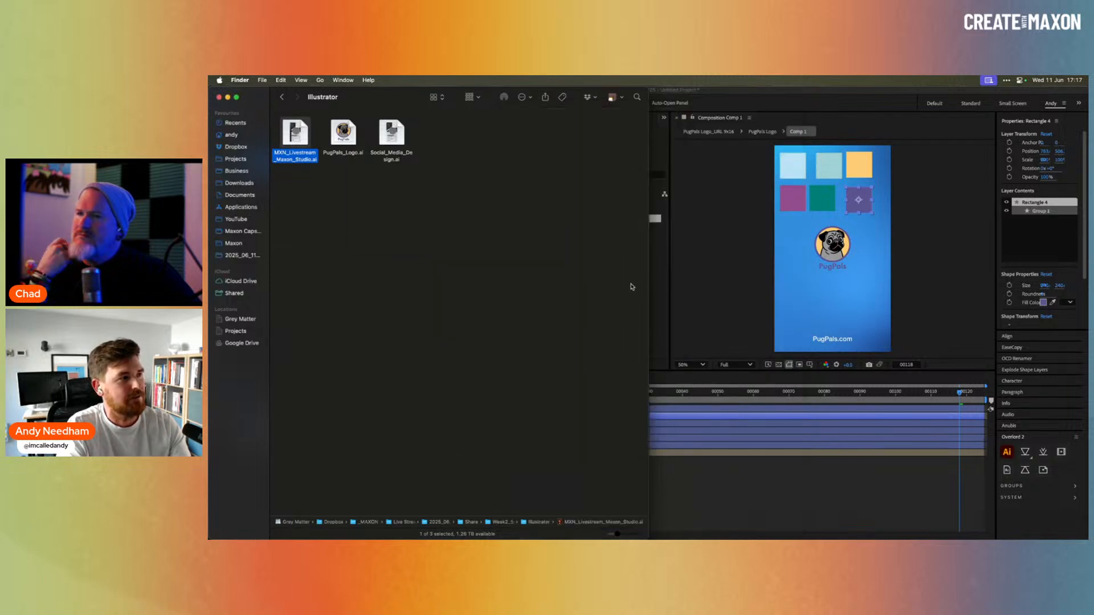
Check the light blue swatch's hex code in Illustrator without changing it, and return to After Effects.
key("super+Tab")
key("super+Tab")
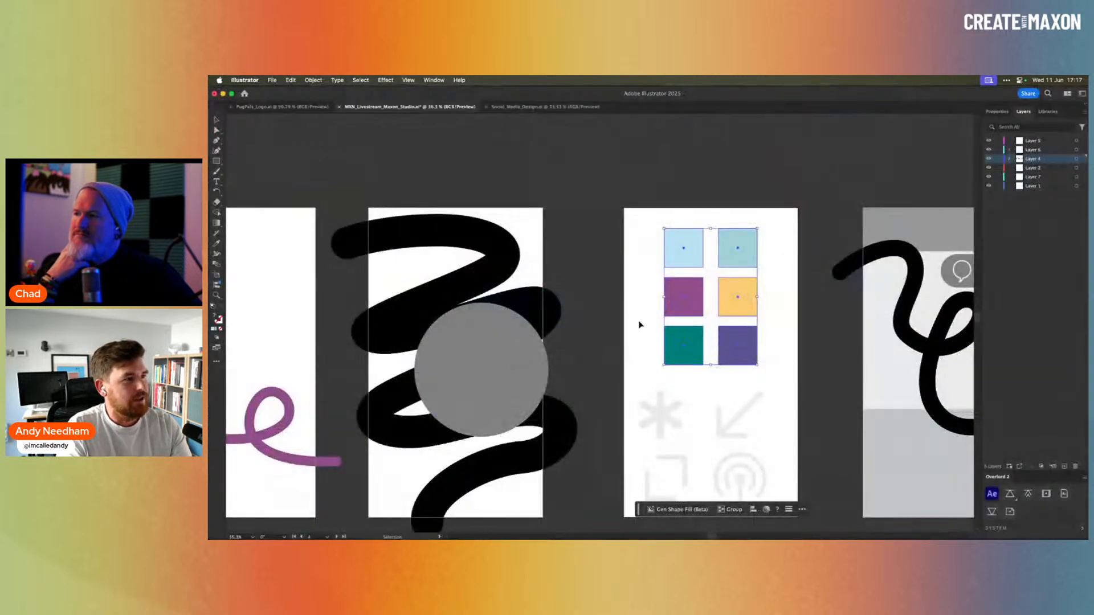
left_click(683, 248)
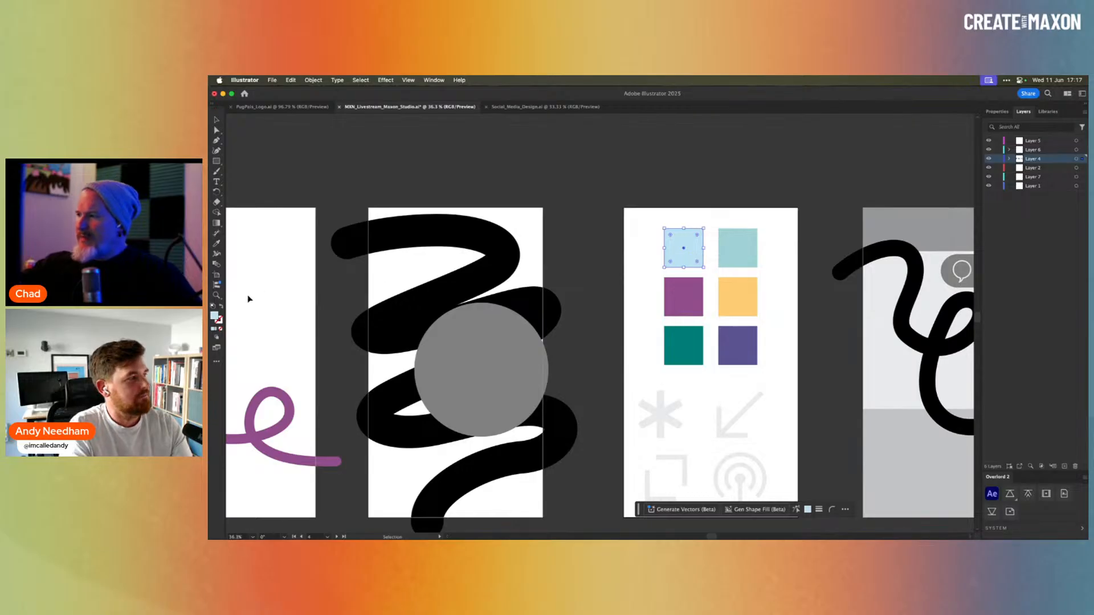
double_click(214, 315)
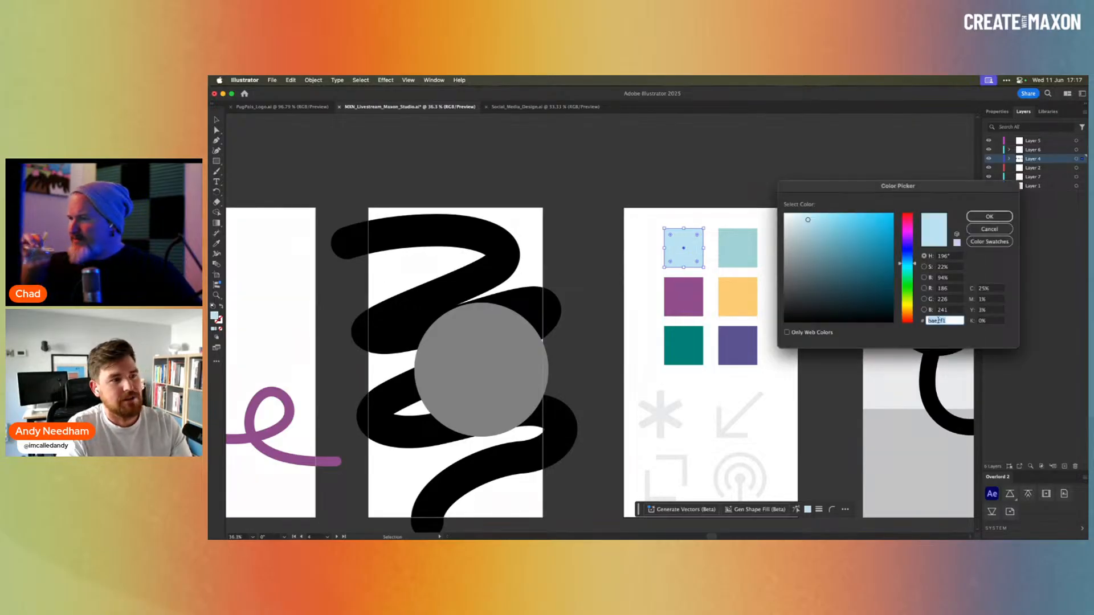
left_click(994, 229)
key("super+Tab")
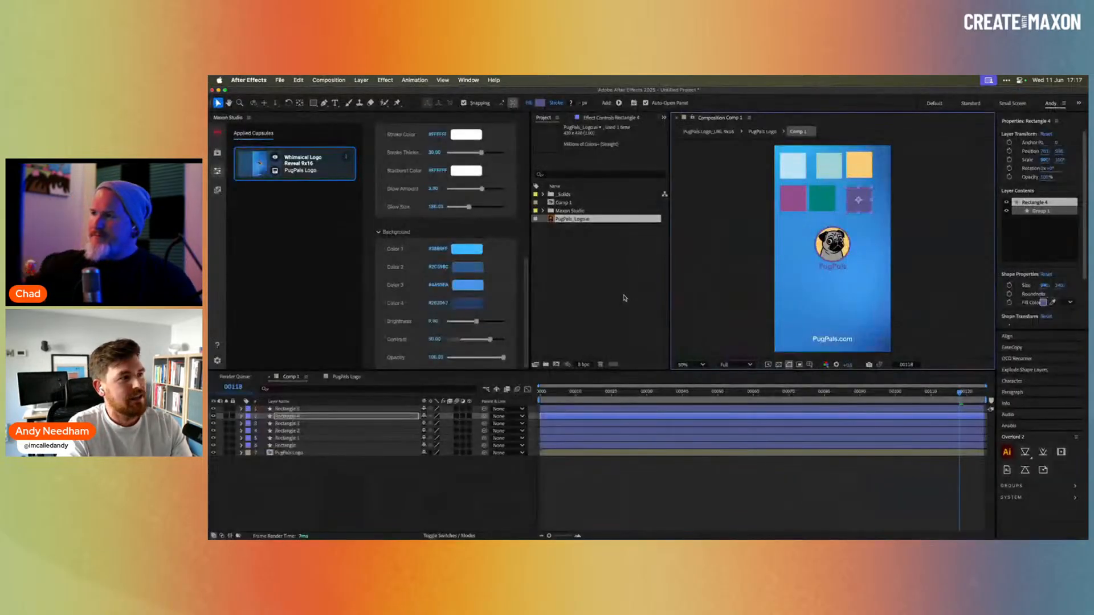
Set the capsule's background Color 1 to the light blue swatch #BAE2F1 and Color 2 to the pale teal swatch.
left_click_drag(863, 205, 860, 199)
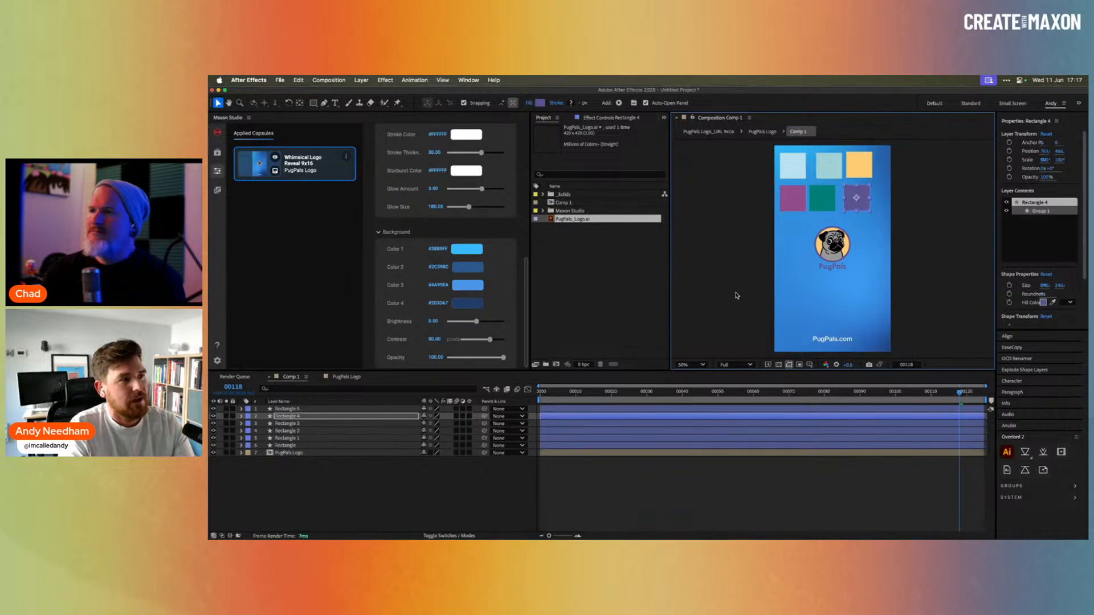
left_click(473, 251)
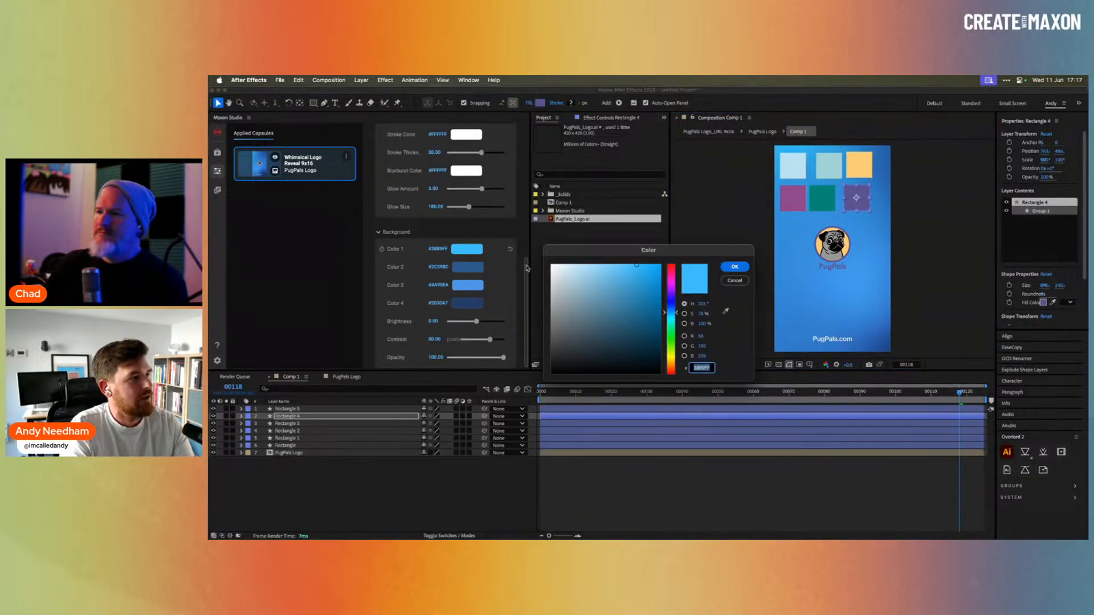
left_click(725, 311)
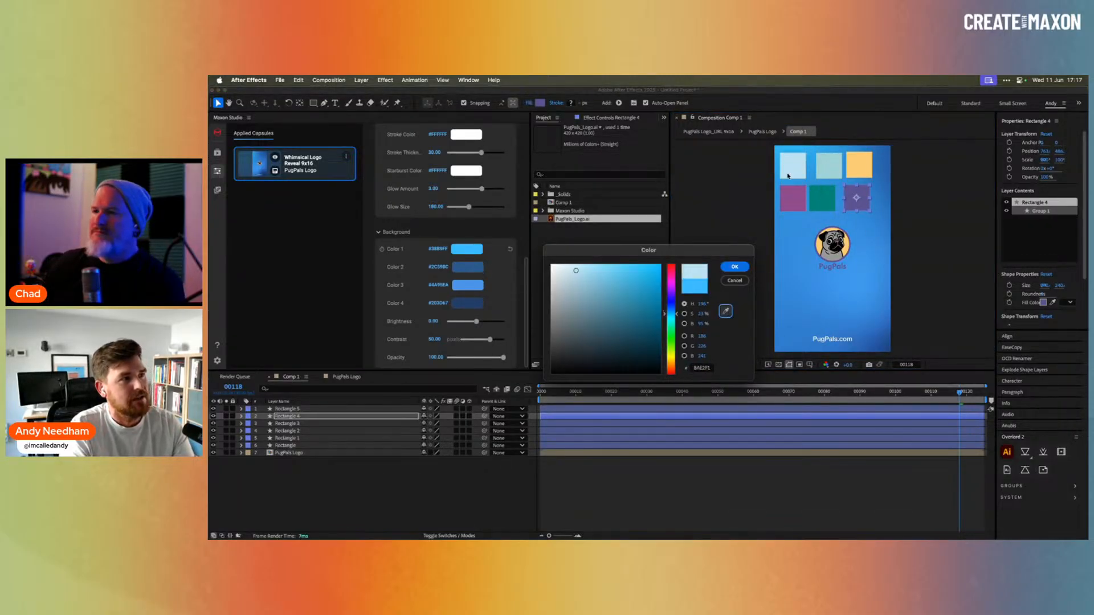
left_click(735, 267)
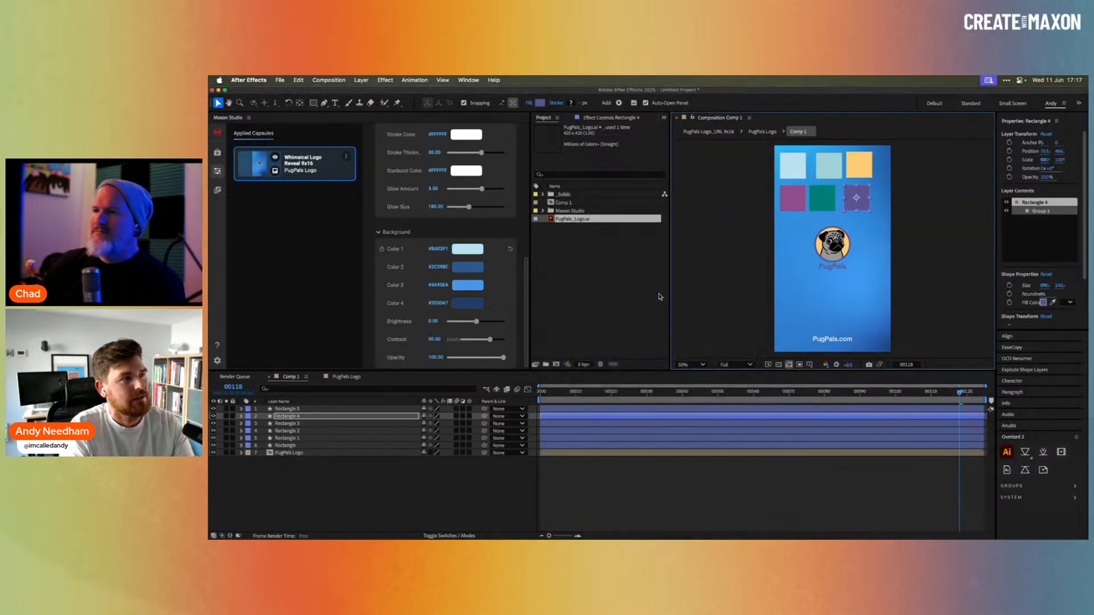
left_click(471, 266)
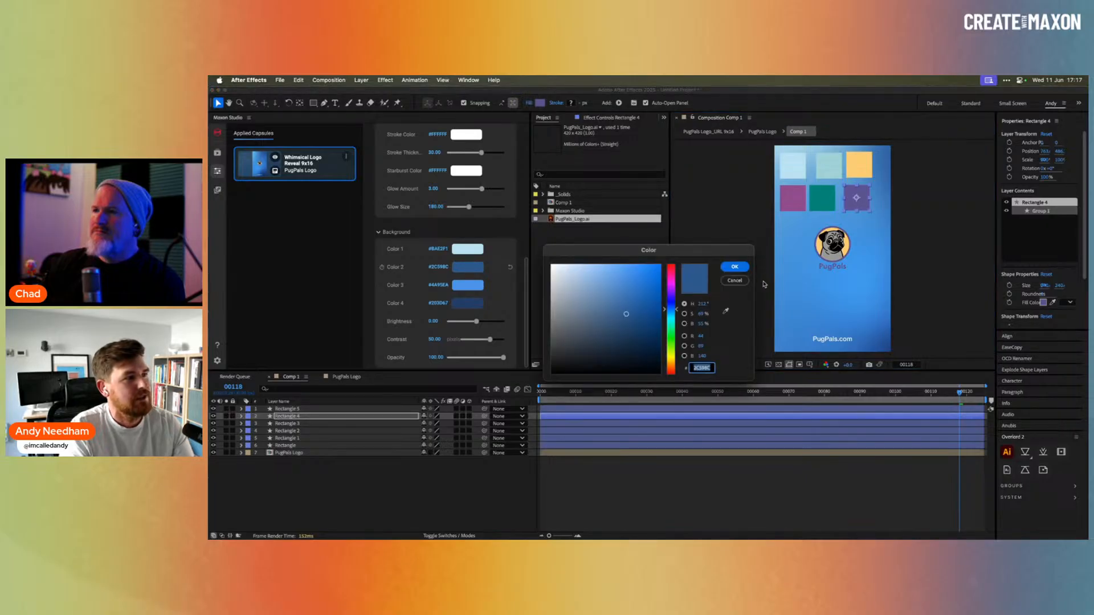
left_click(725, 311)
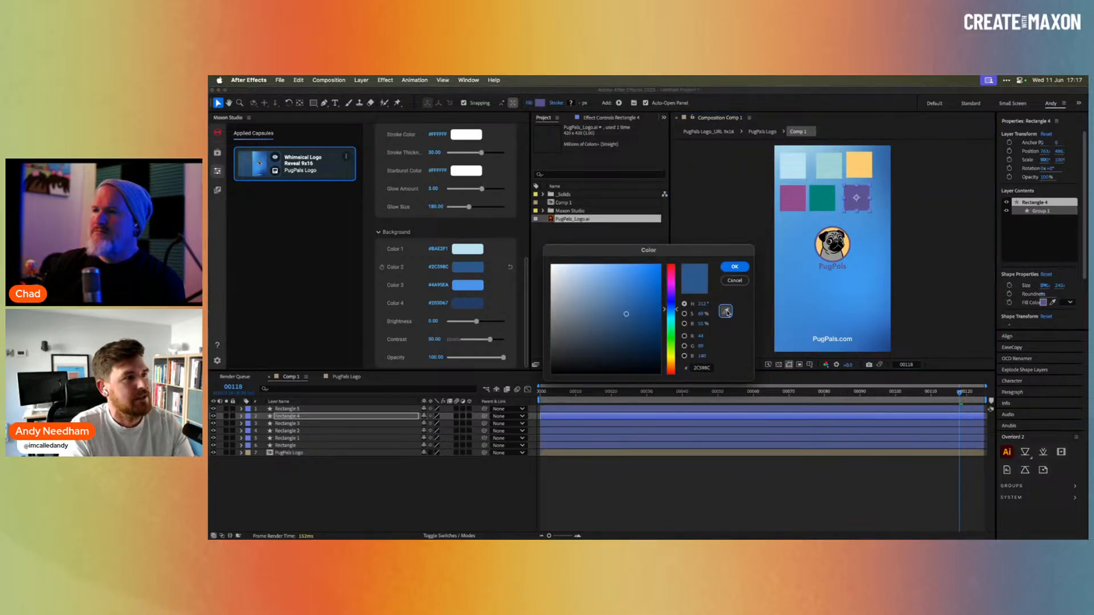
left_click(735, 268)
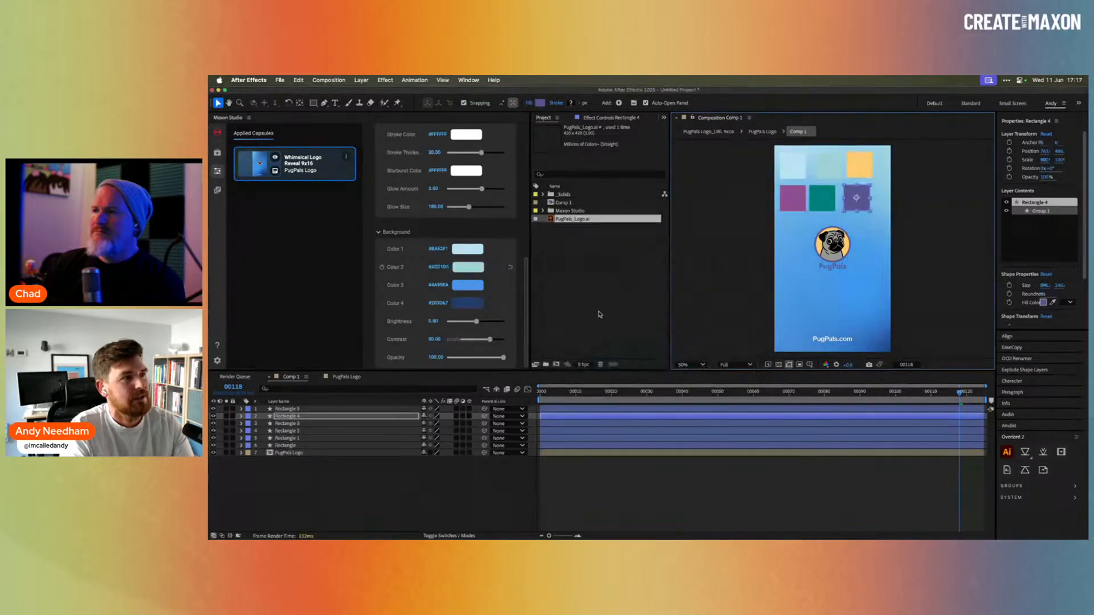
Set background Color 3 to the dark teal swatch #007F79 and Color 4 to the magenta swatch #924E8C.
left_click(471, 287)
left_click(725, 310)
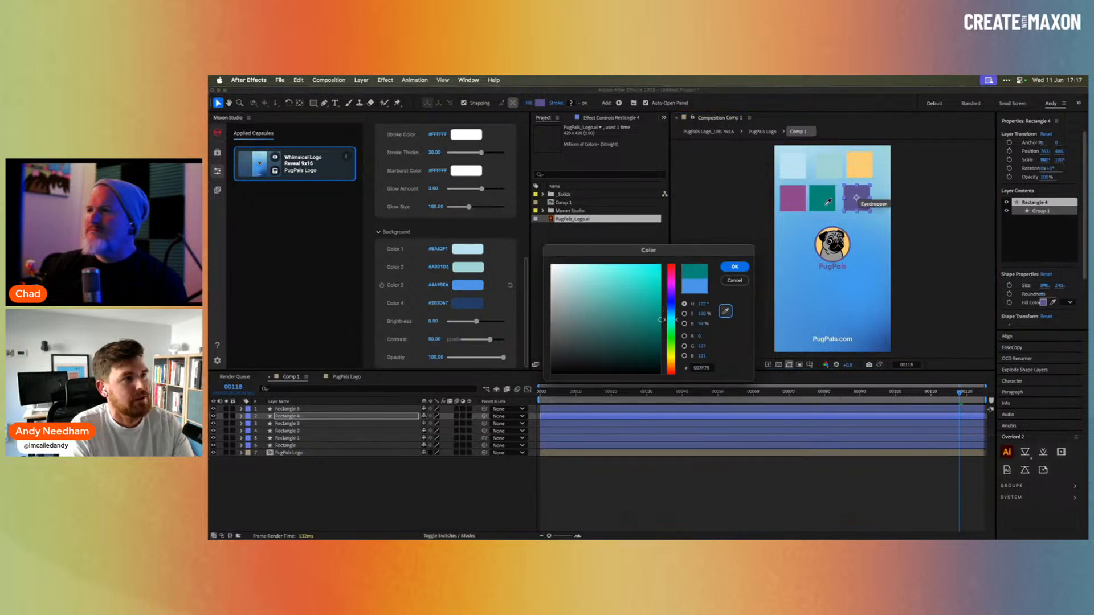
left_click(827, 200)
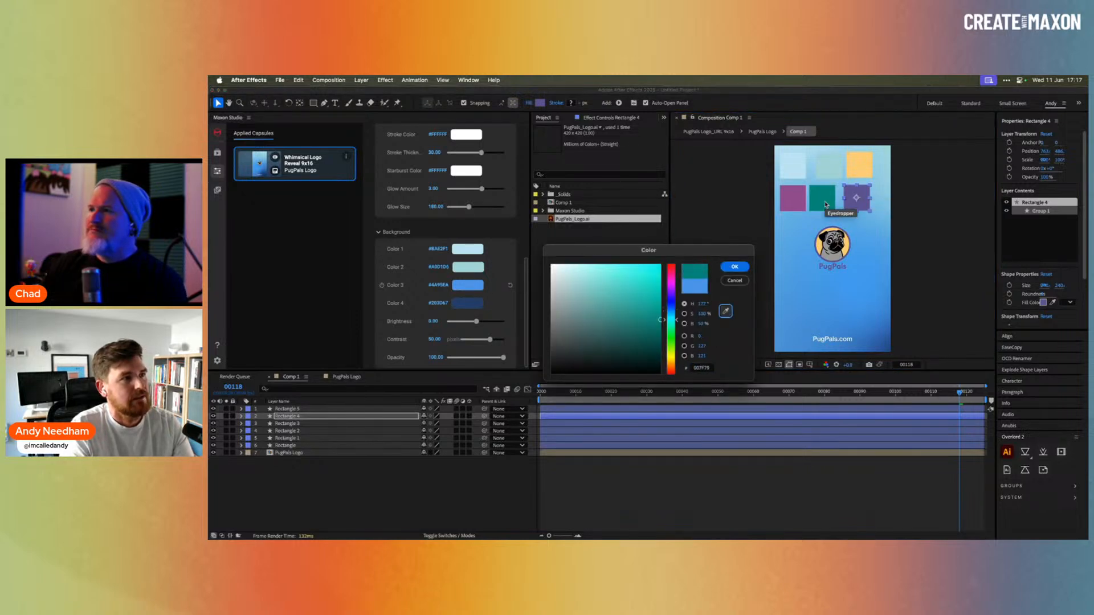
left_click(734, 267)
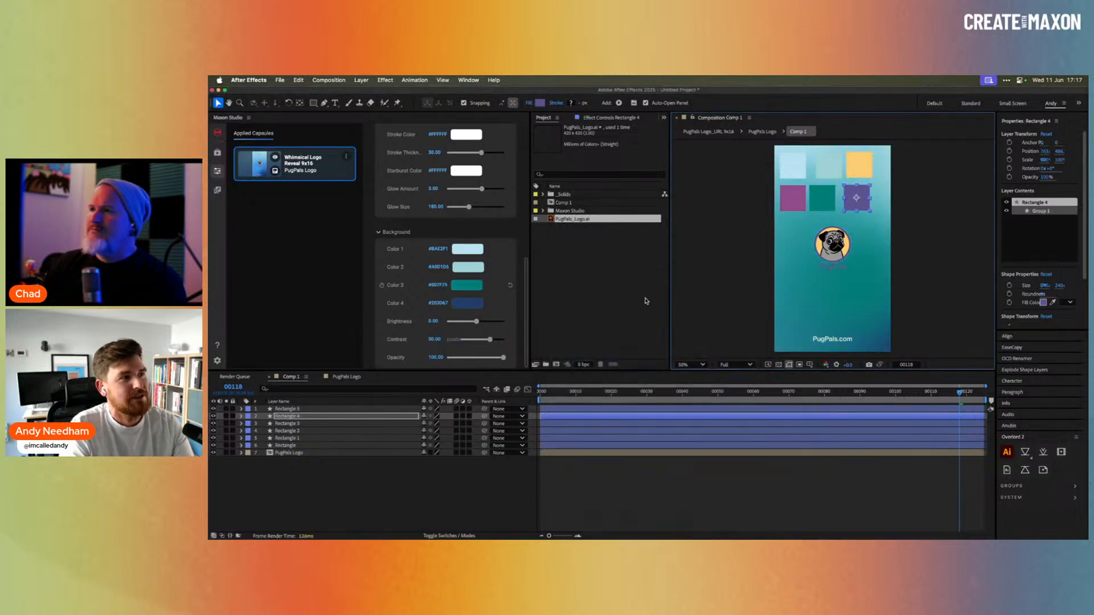
left_click(468, 304)
left_click(725, 311)
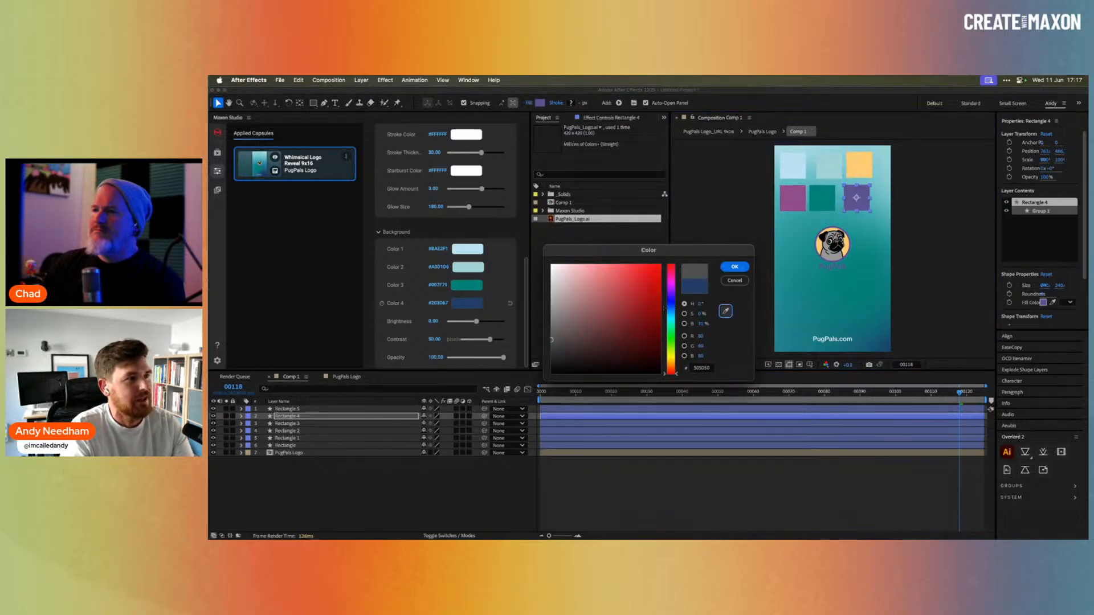
left_click(790, 200)
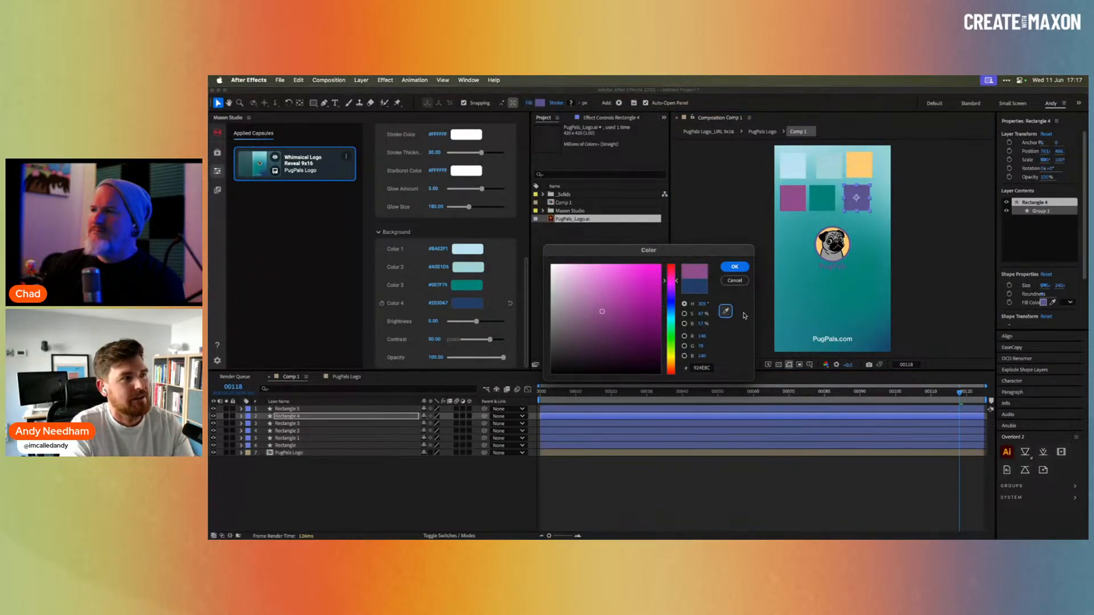
left_click(734, 267)
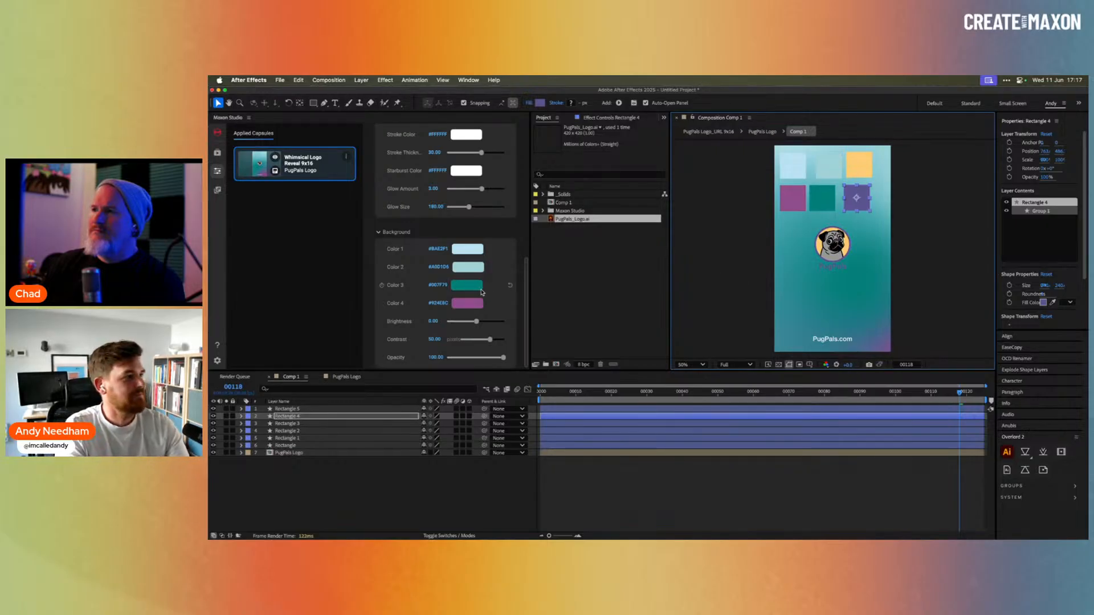
Switch to Freeform to examine the background colors of the finished PugPals reference, and return to After Effects.
key("super+Tab")
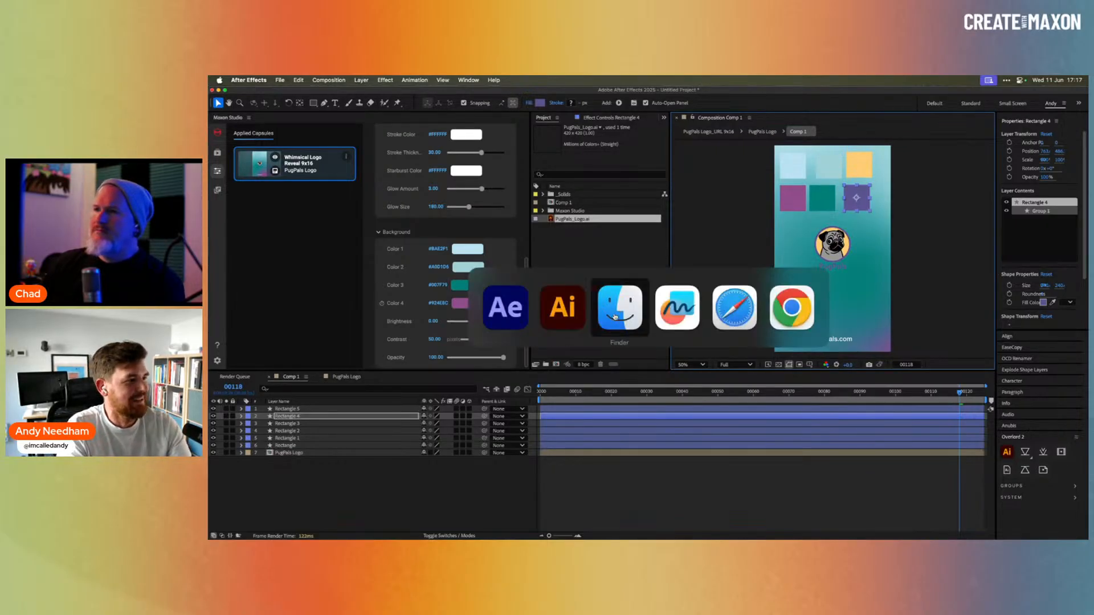
key("super+Tab")
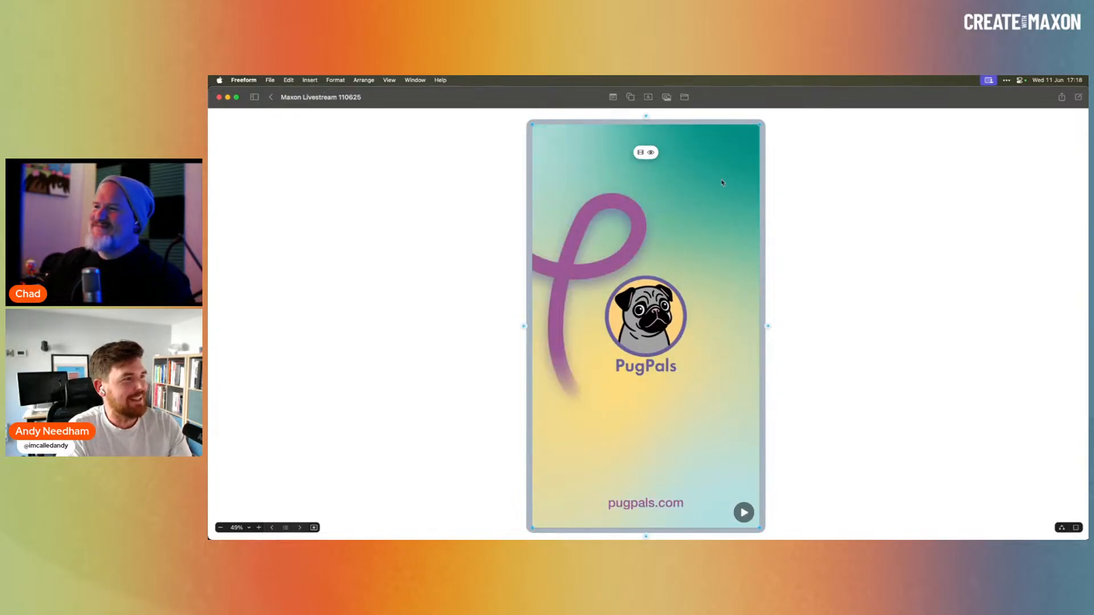
key("super+Tab")
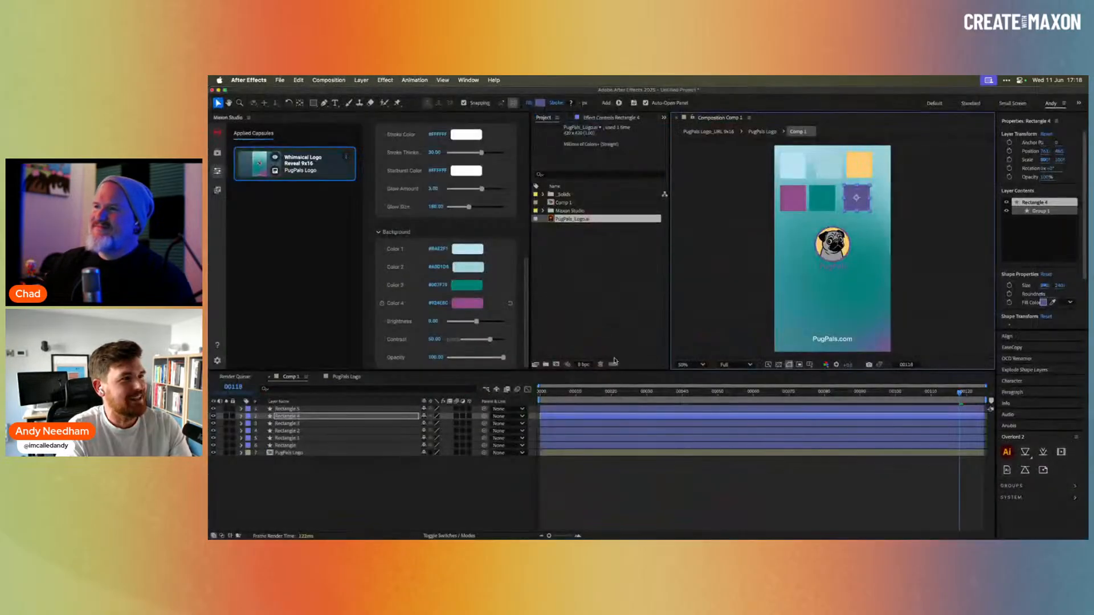
Set the capsule's background Color 2 to the dark teal swatch #007F79 and Color 3 to the yellow-orange swatch.
left_click(472, 267)
left_click(725, 310)
left_click(822, 200)
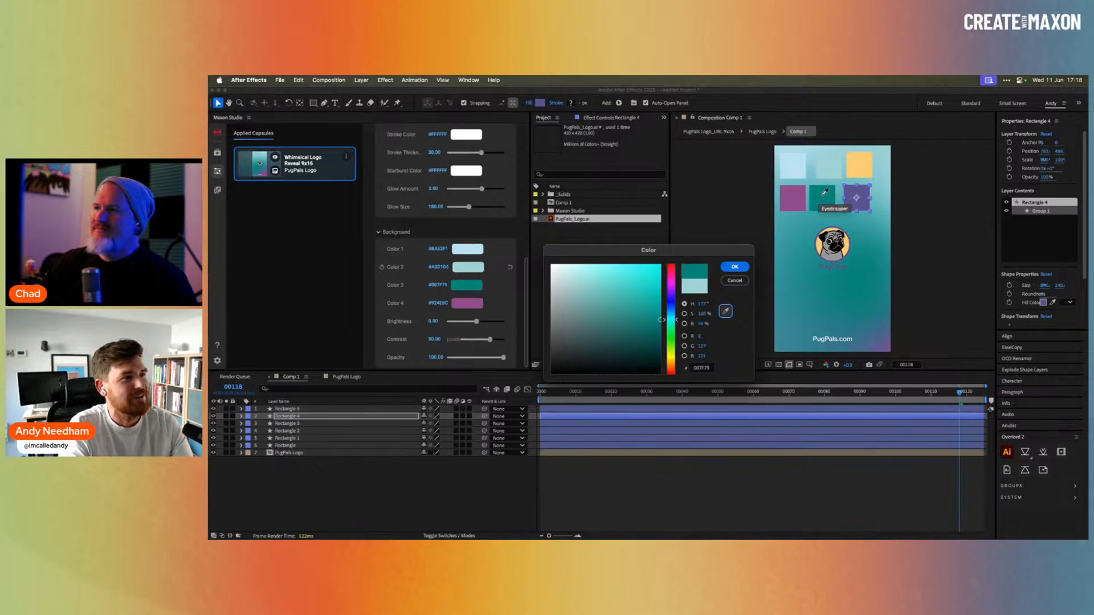
left_click(735, 267)
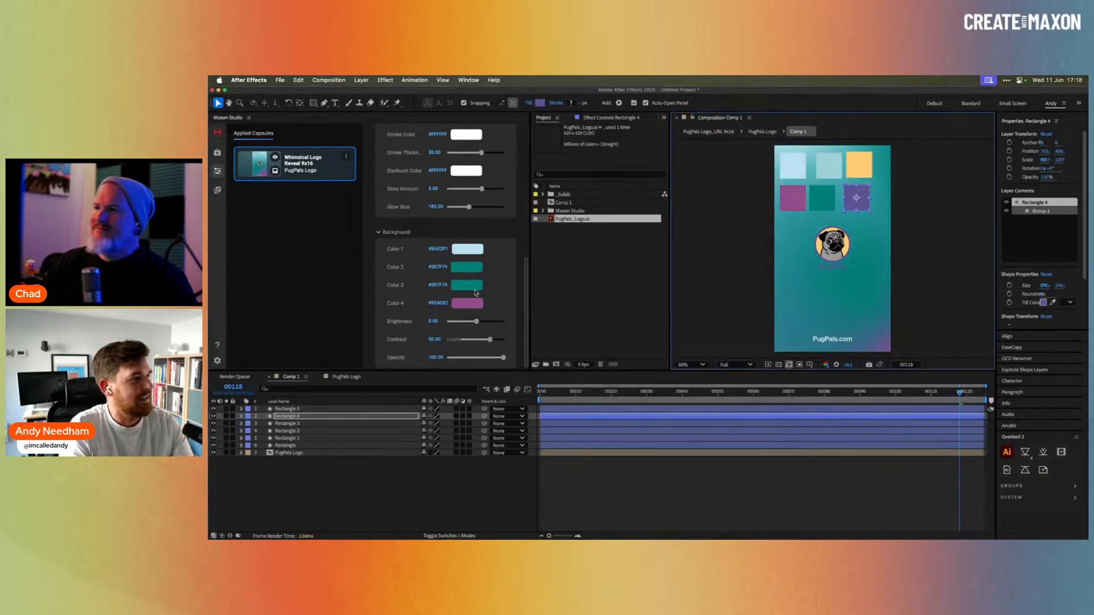
left_click(475, 292)
left_click(725, 310)
left_click(860, 171)
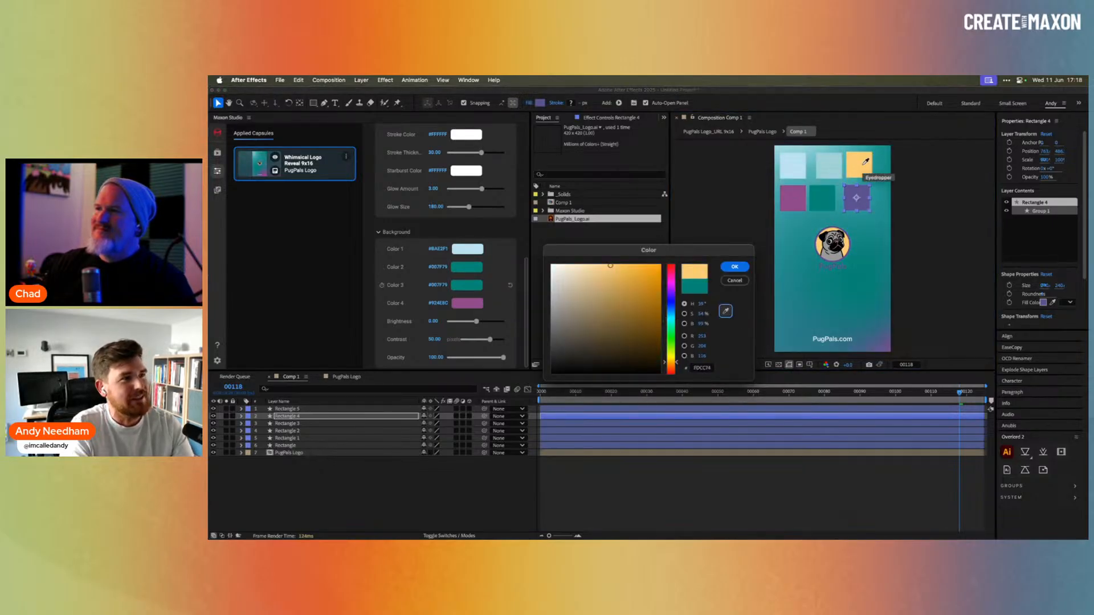
left_click(732, 269)
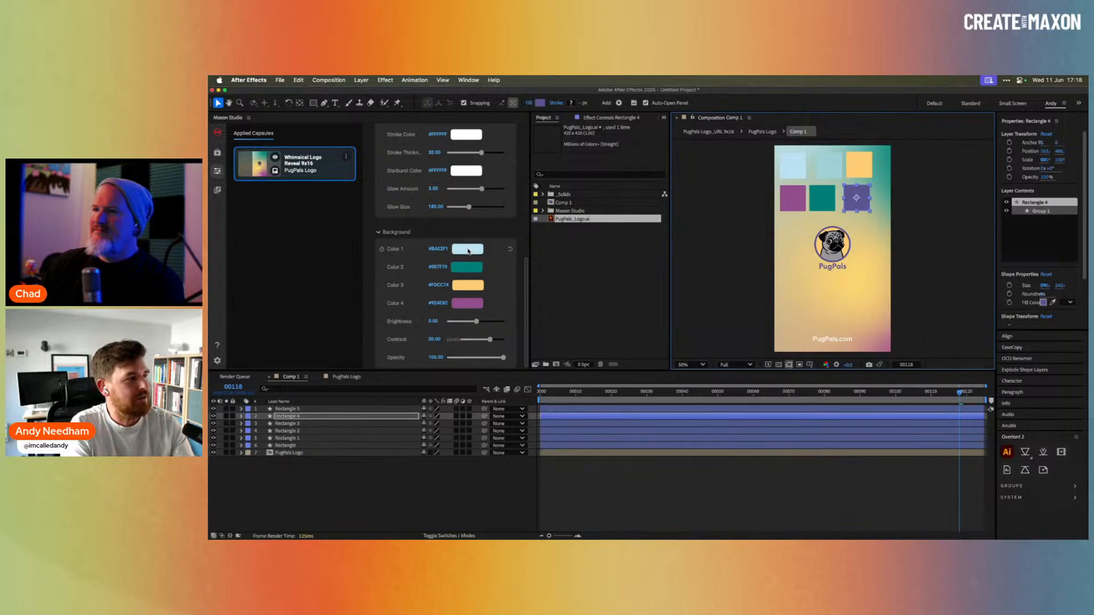
Copy background Color 1's light blue hex code #BAE2F1 into Color 4.
left_click(439, 249)
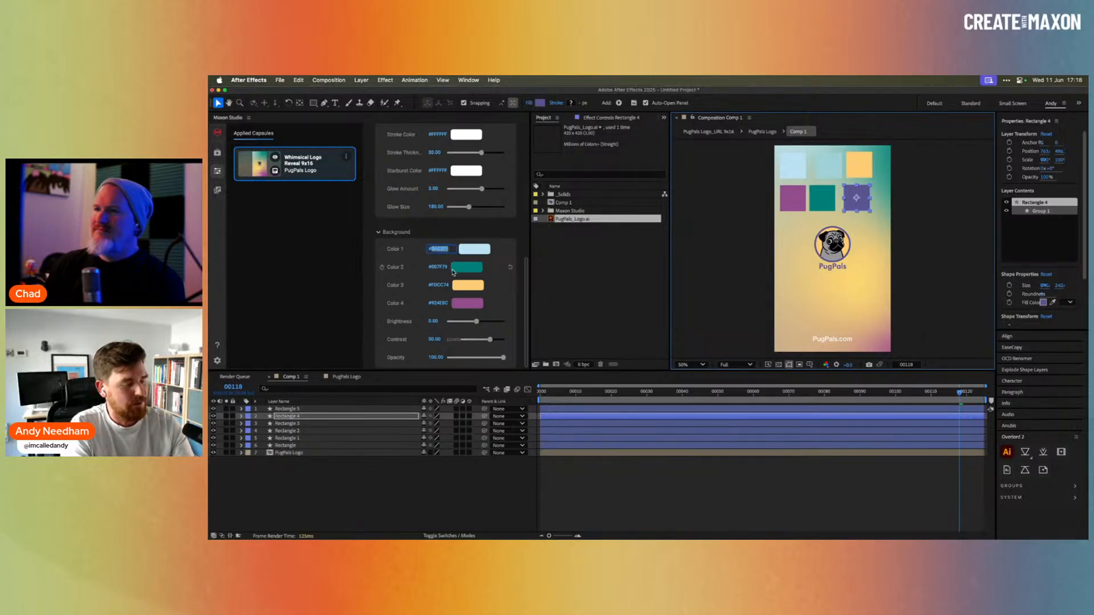
left_click(449, 305)
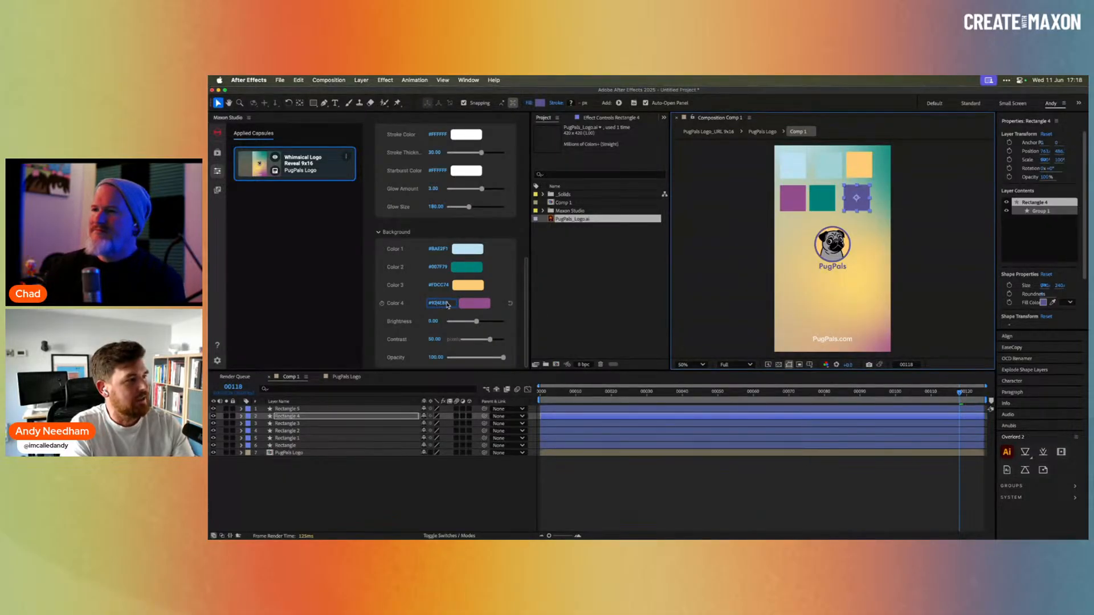
key("Return")
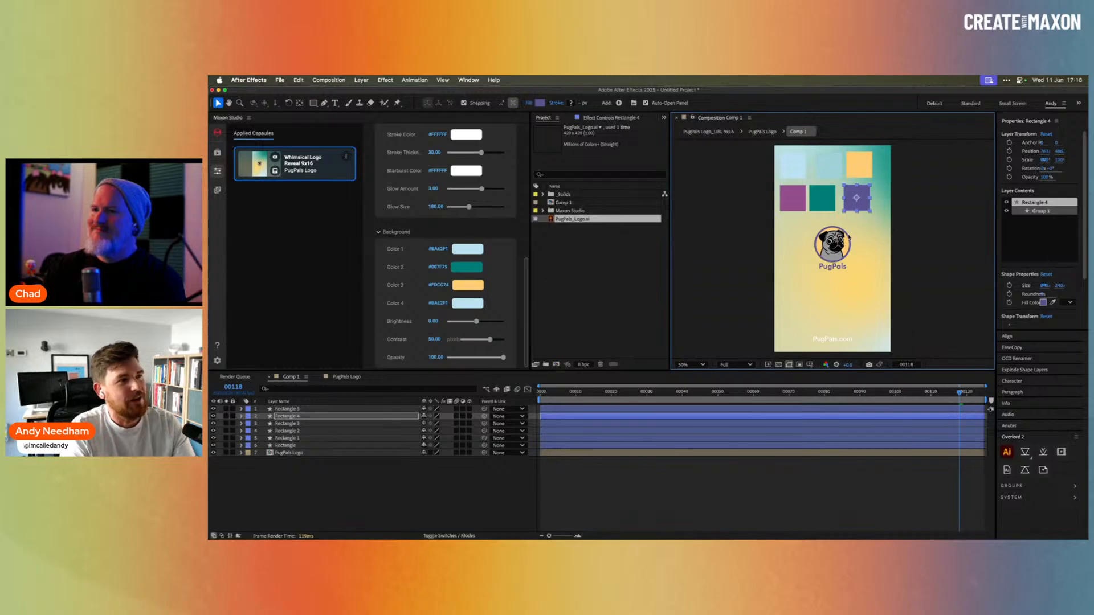
Check the website text's color in the Freeform reference, and set the capsule's PugPals.com text color to the magenta swatch #924E8C.
scroll(497, 194, "up", 5)
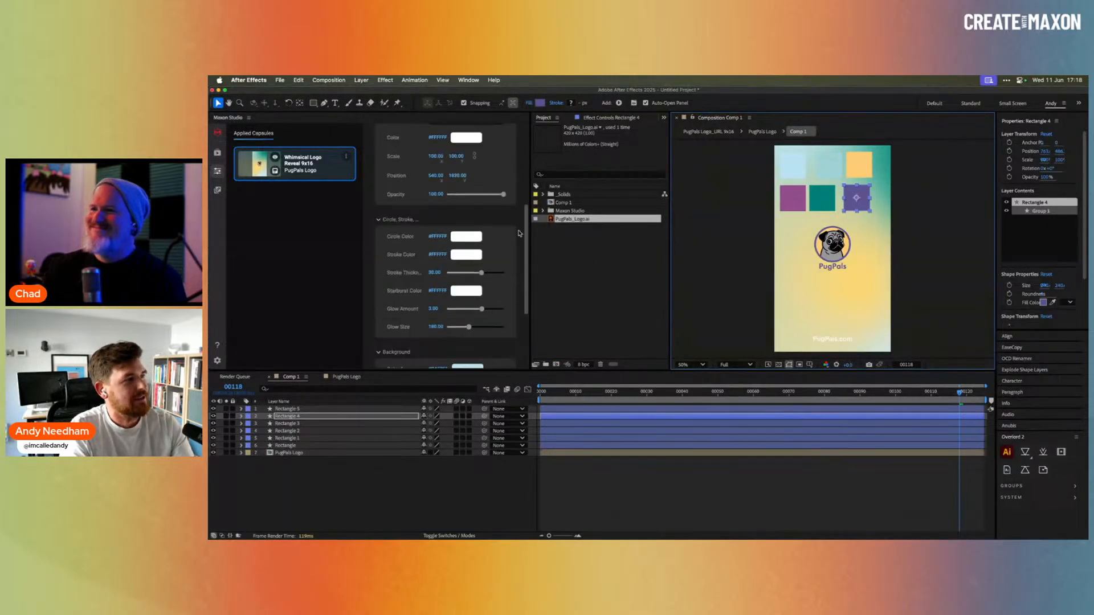
key("super+Tab")
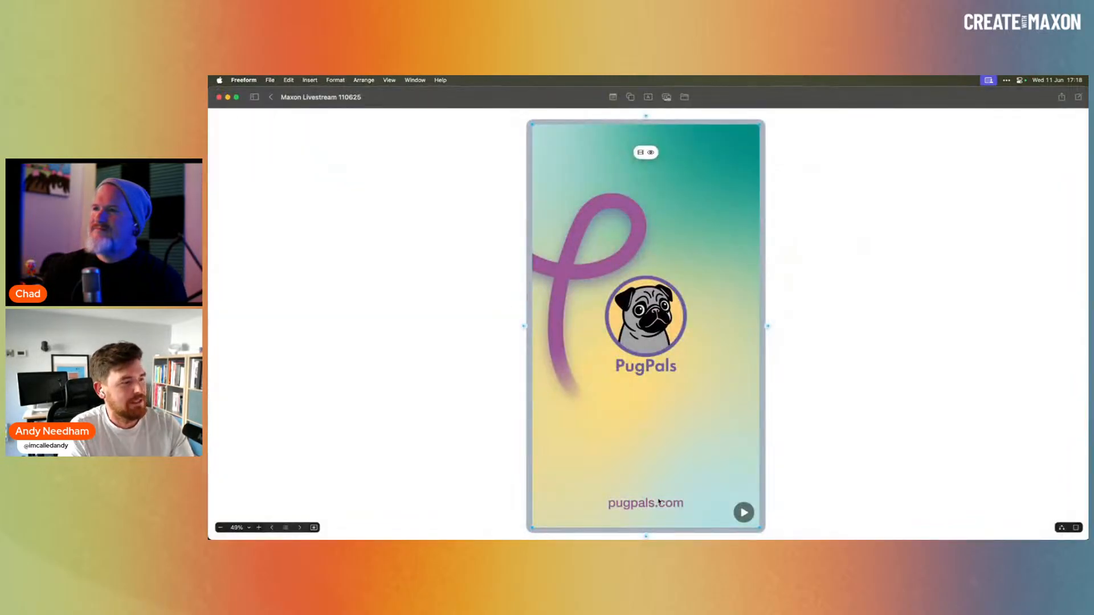
key("super+Tab")
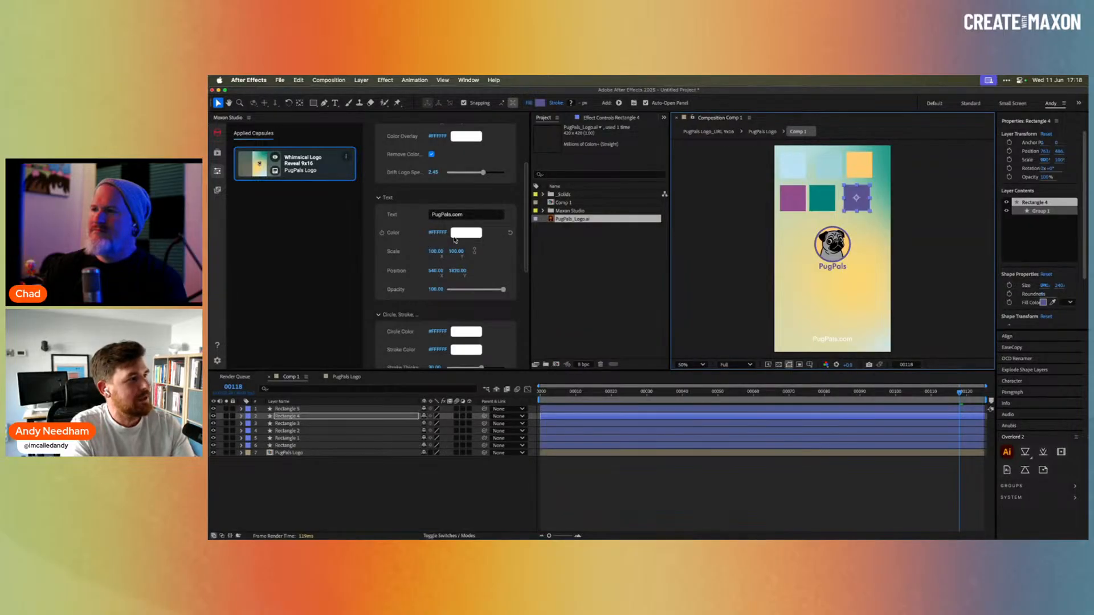
left_click(465, 236)
left_click(725, 311)
left_click(792, 199)
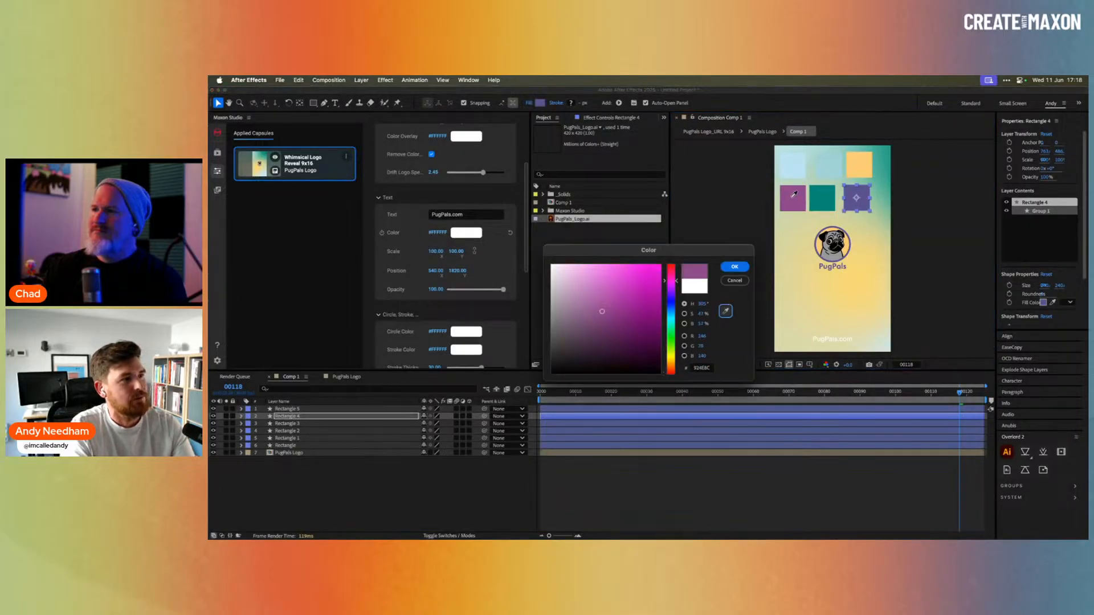
left_click(739, 267)
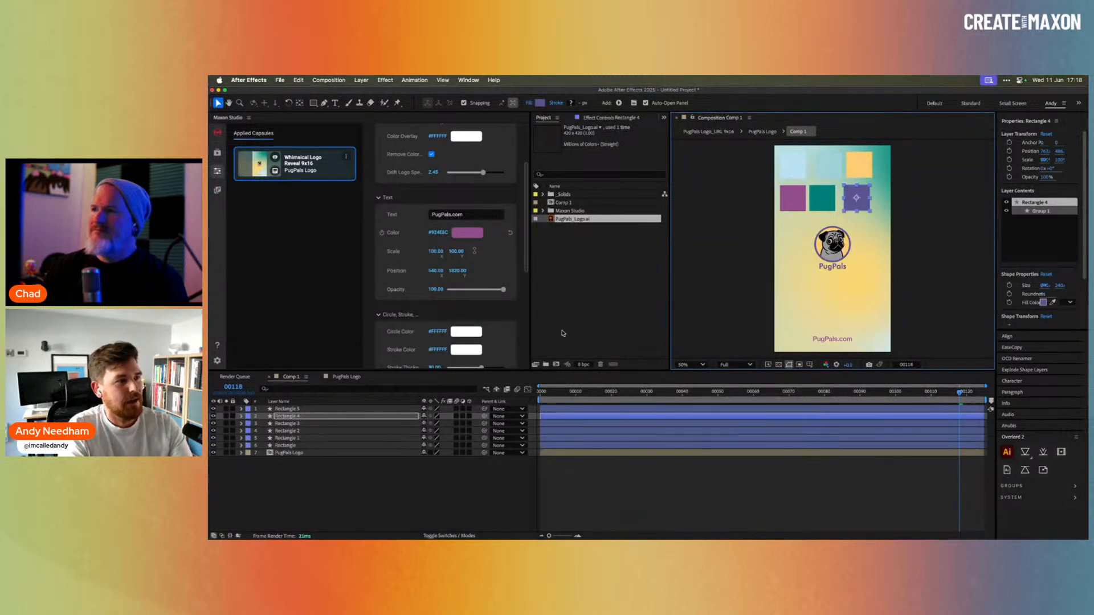
Set the capsule's background Color 4 to the pale teal swatch.
scroll(520, 350, "down", 5)
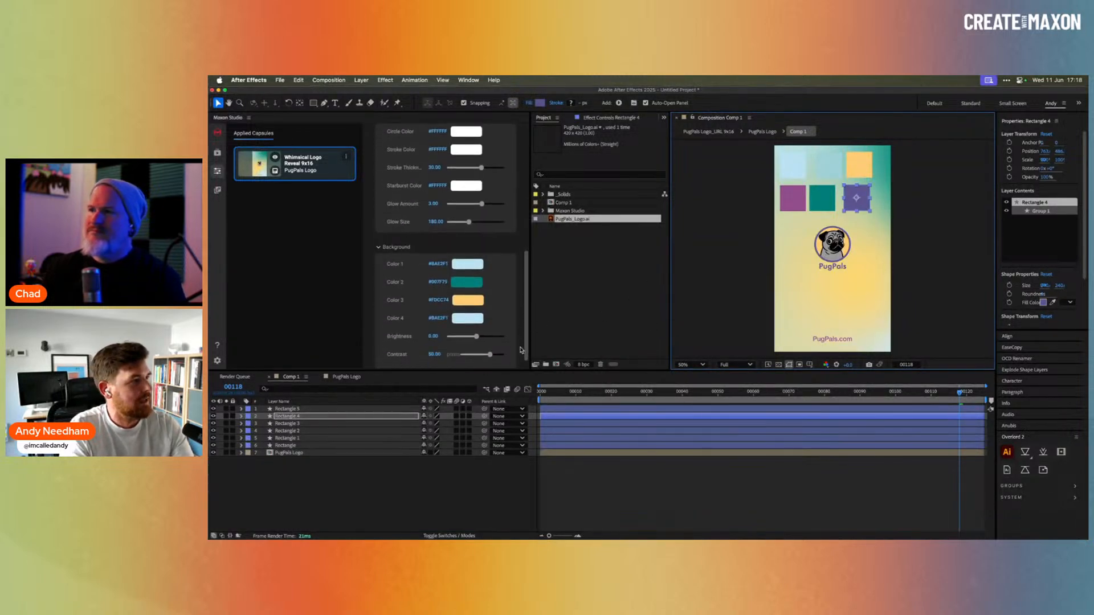
left_click(467, 317)
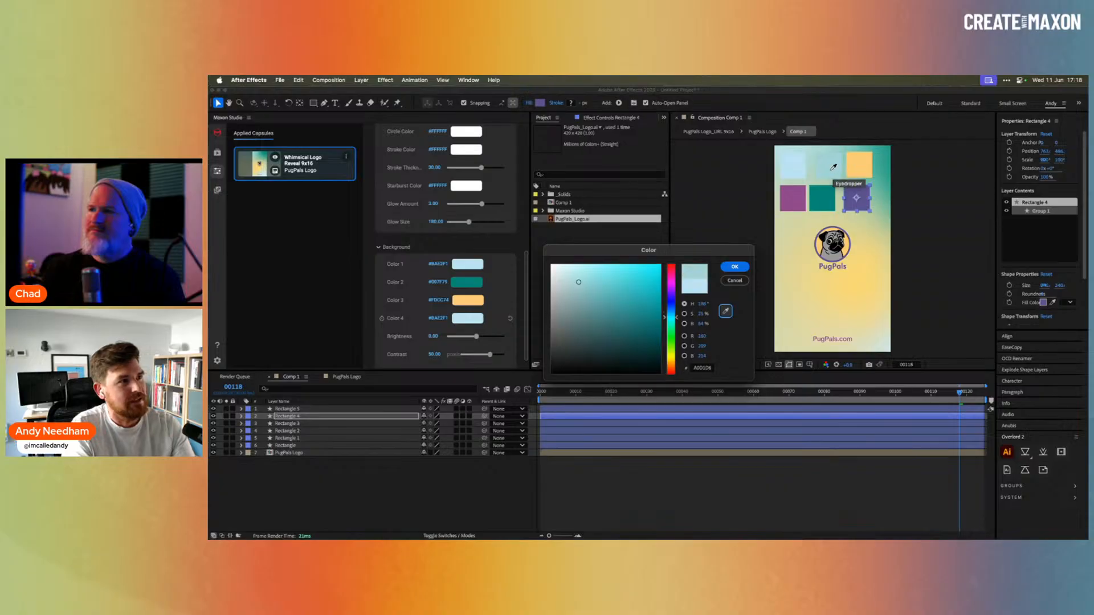
left_click(829, 173)
left_click(735, 270)
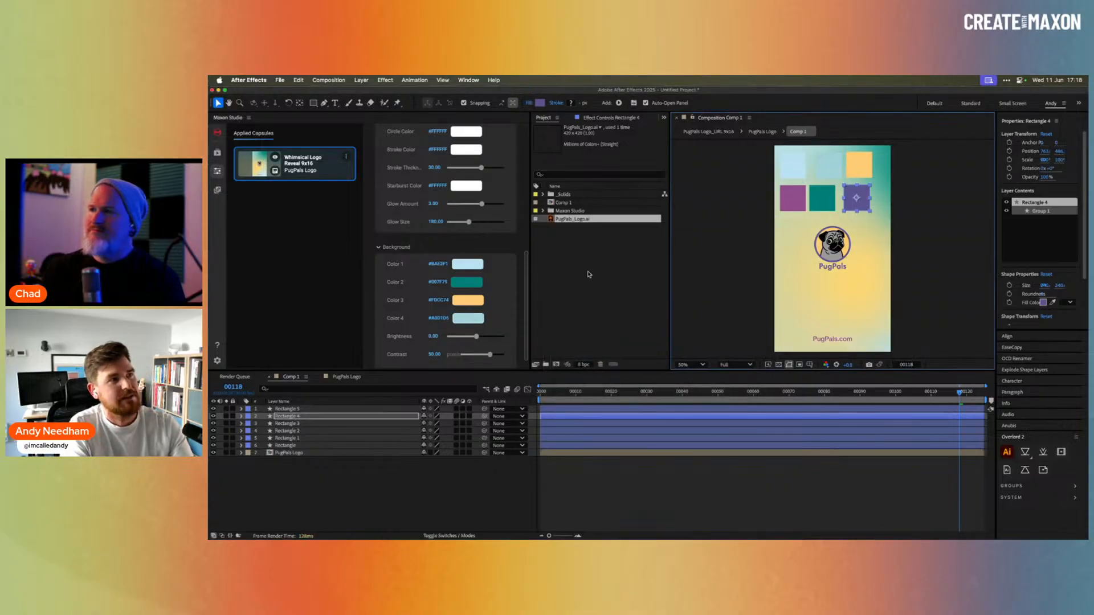
Hide all six rectangle swatch layers in Comp 1 and deselect them.
left_click(296, 446)
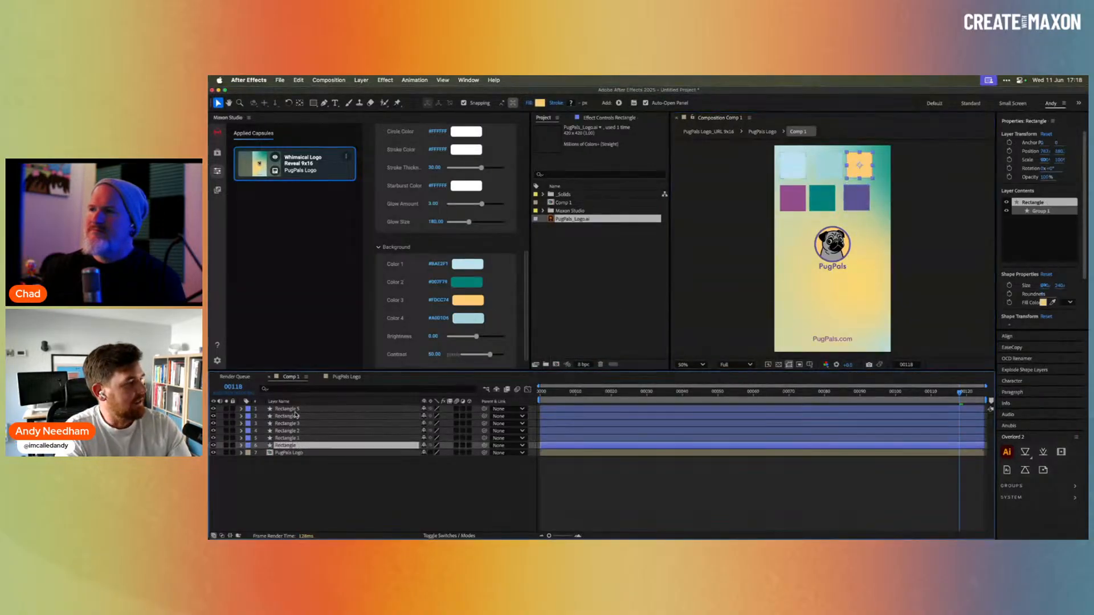
left_click(298, 410, "shift")
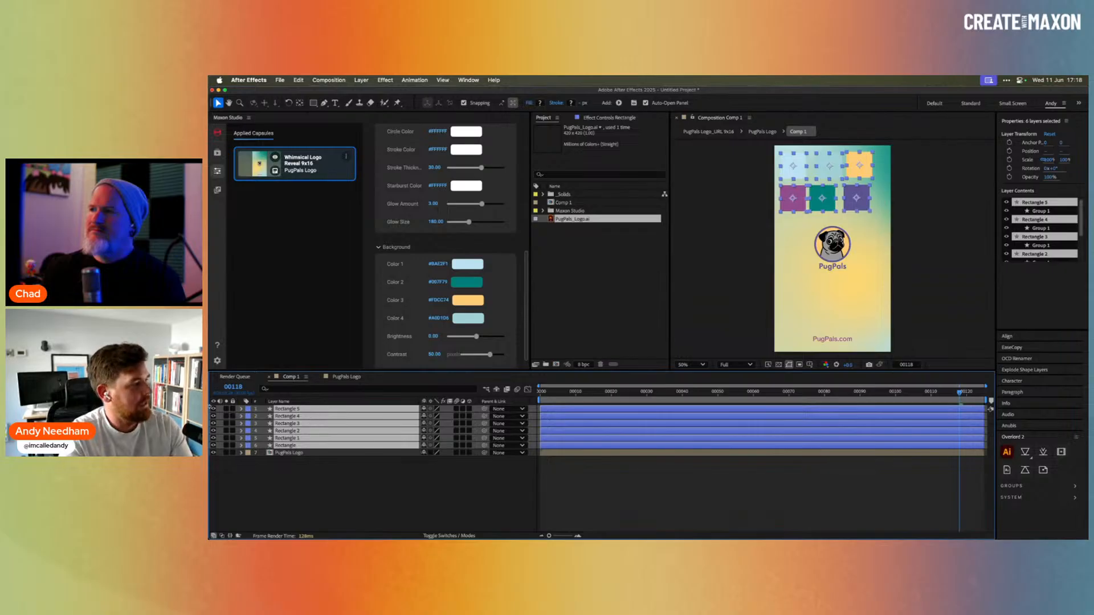
left_click(214, 445)
left_click(359, 481)
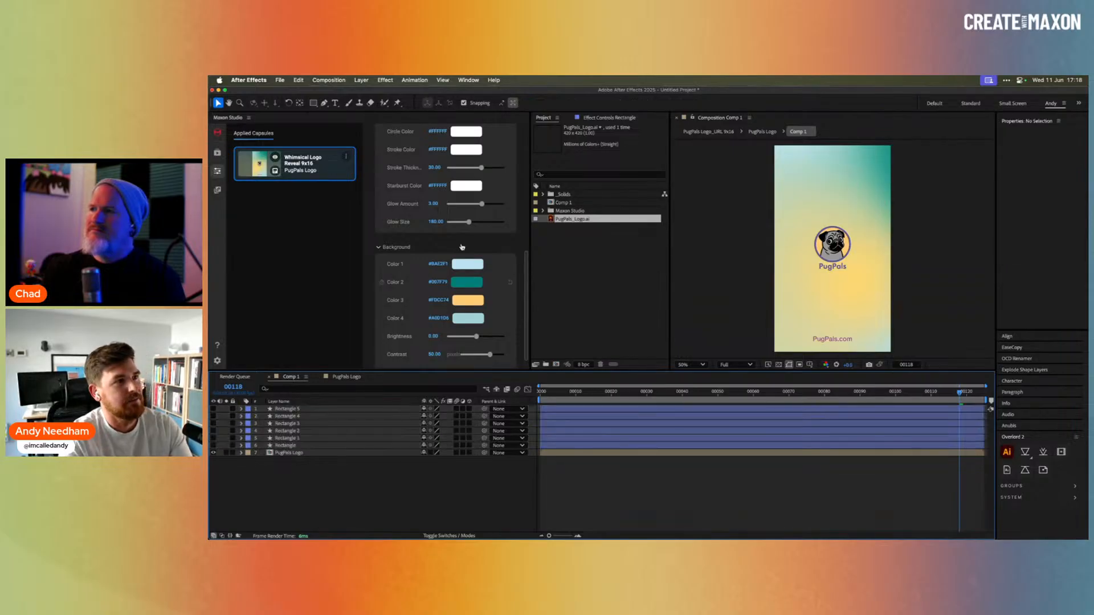
Compare the composition with the finished PugPals reference in Freeform, and preview the After Effects animation from its start.
key("super+Tab")
key("super+Tab")
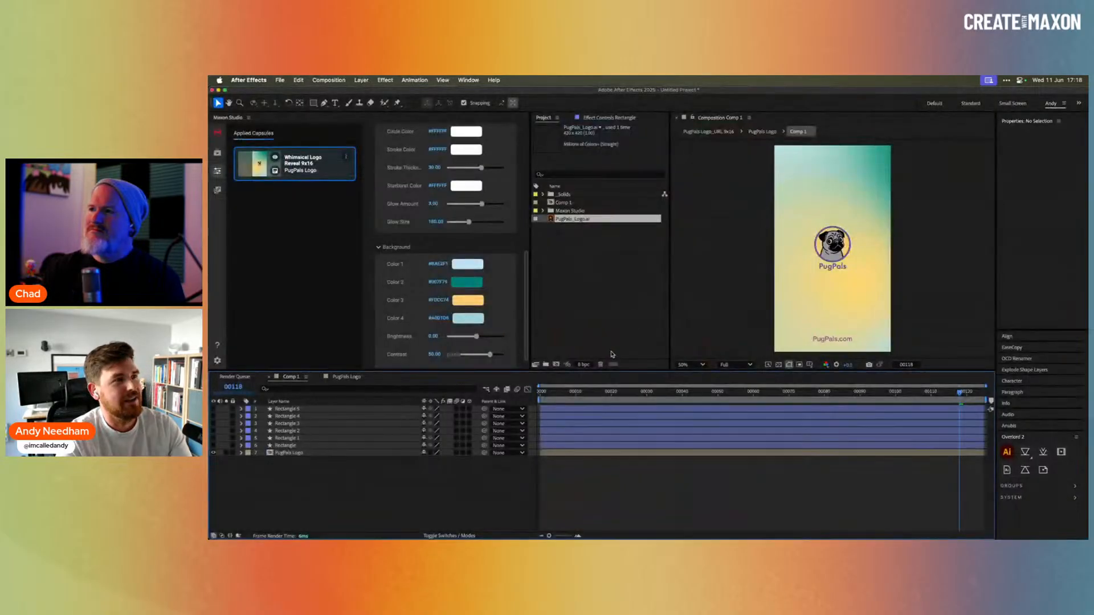
key("super+Tab")
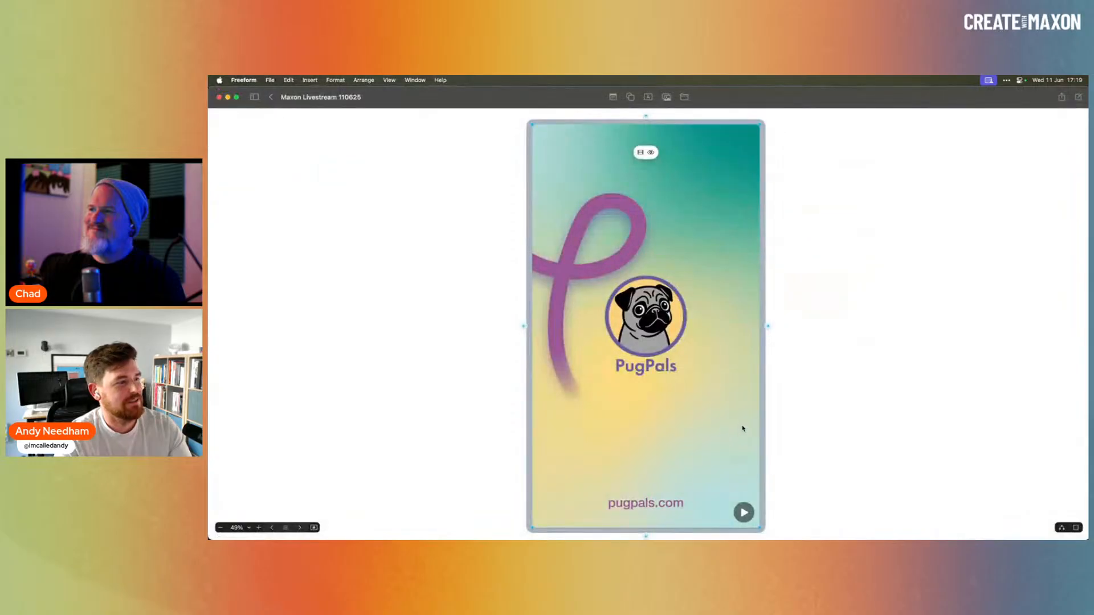
key("super+Tab")
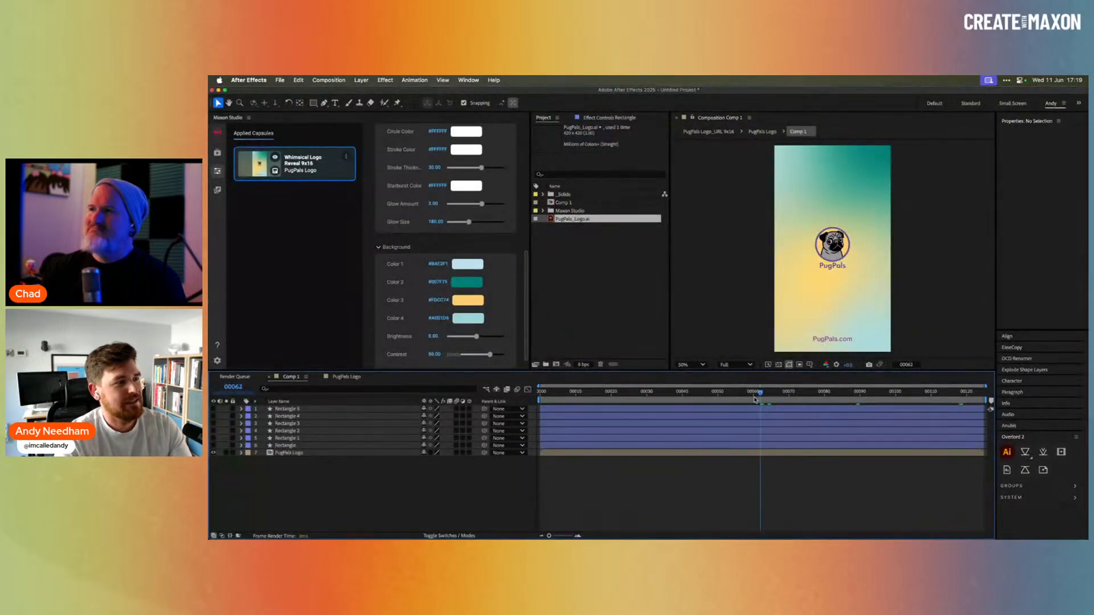
left_click_drag(760, 392, 799, 408)
key("super+Tab")
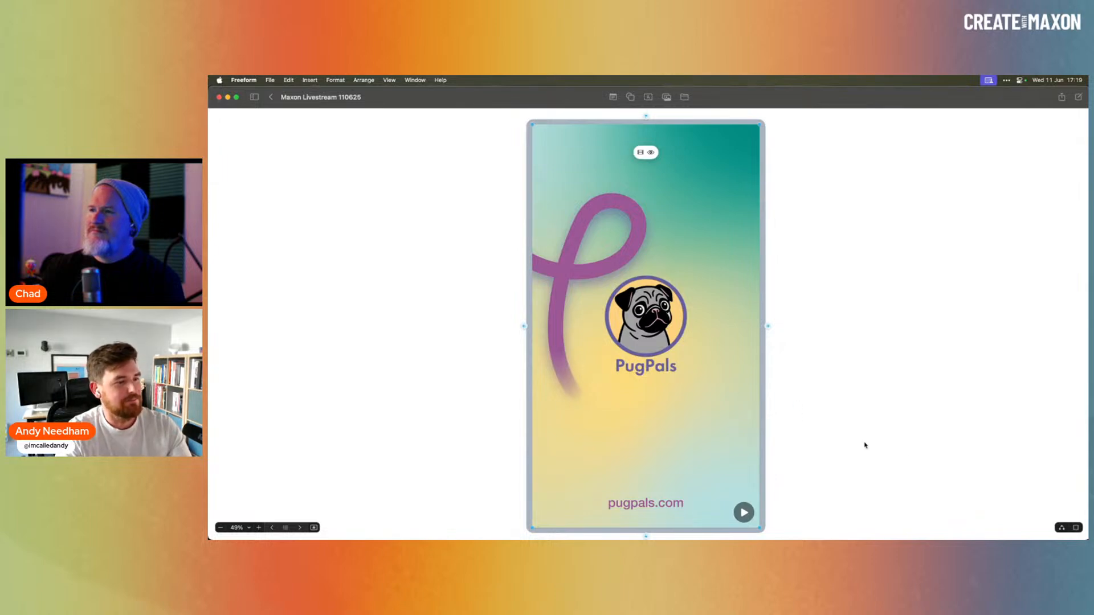
key("super+Tab")
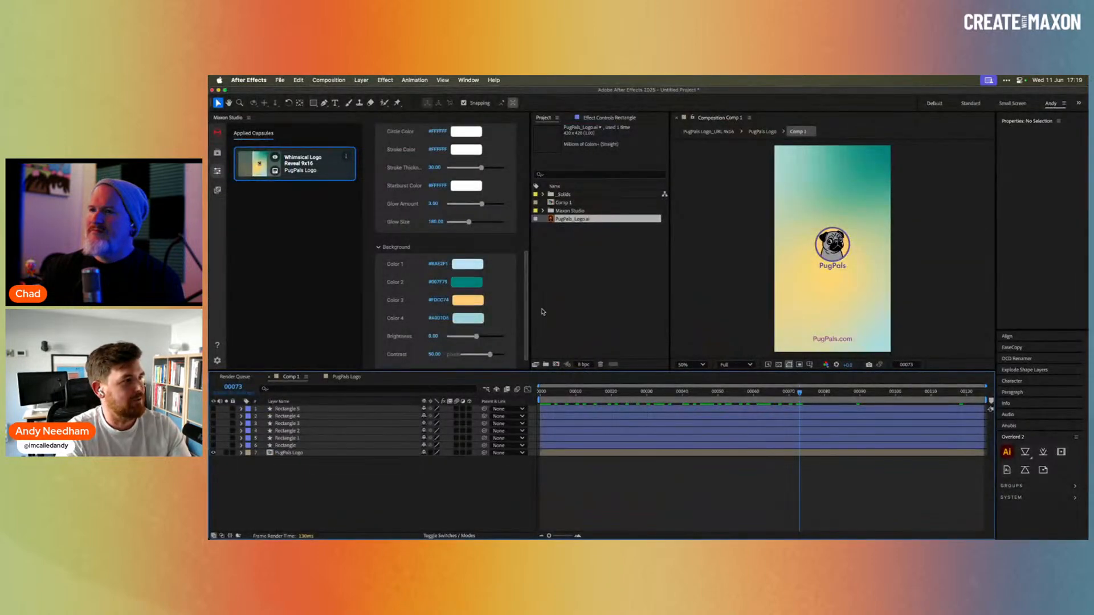
left_click(542, 393)
key("space")
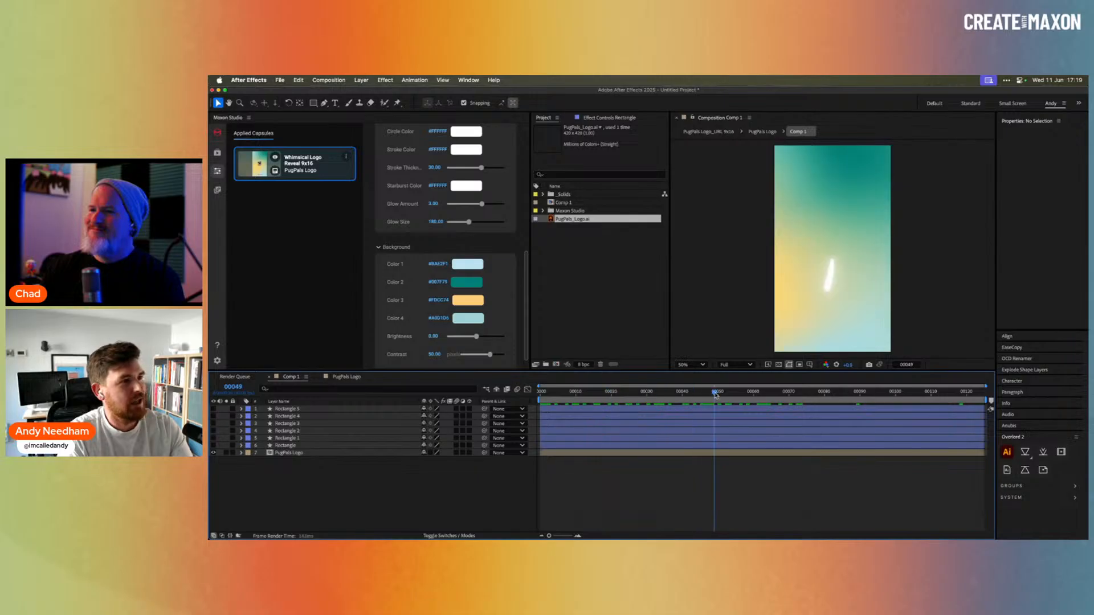
Set the capsule logo's Adjust Scale to 120 on both axes.
left_click_drag(526, 286, 527, 213)
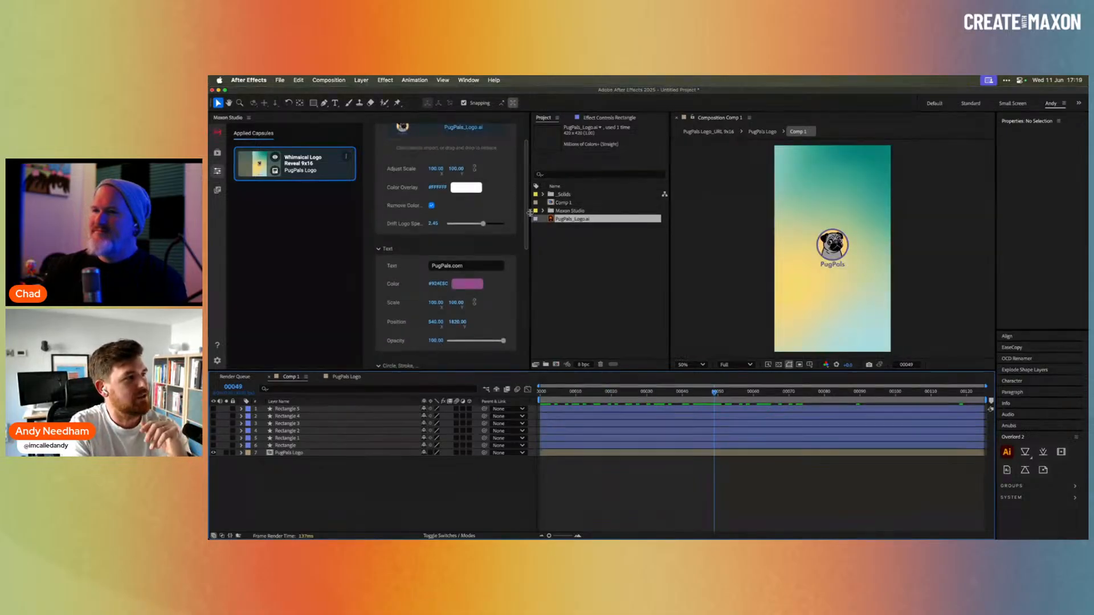
scroll(456, 228, "down", 10)
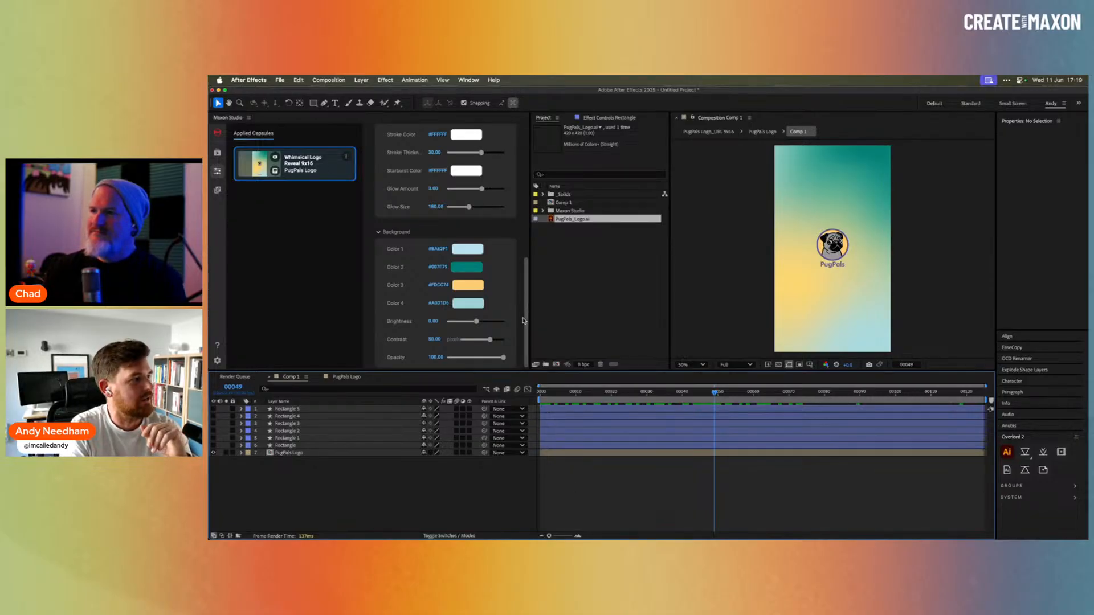
left_click_drag(524, 321, 511, 181)
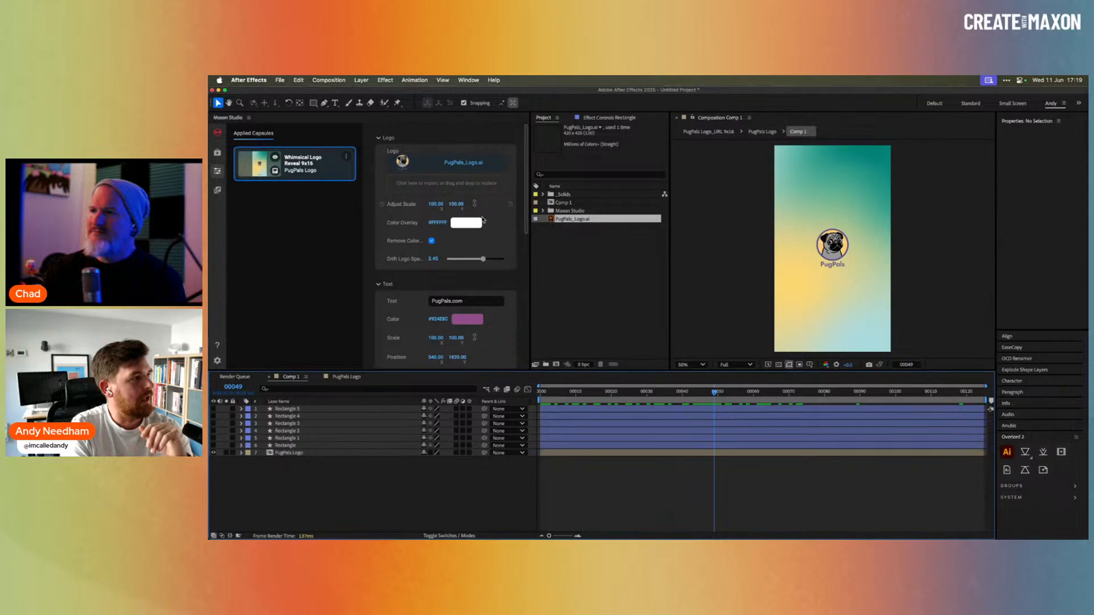
left_click(435, 204)
type("120")
key("Return")
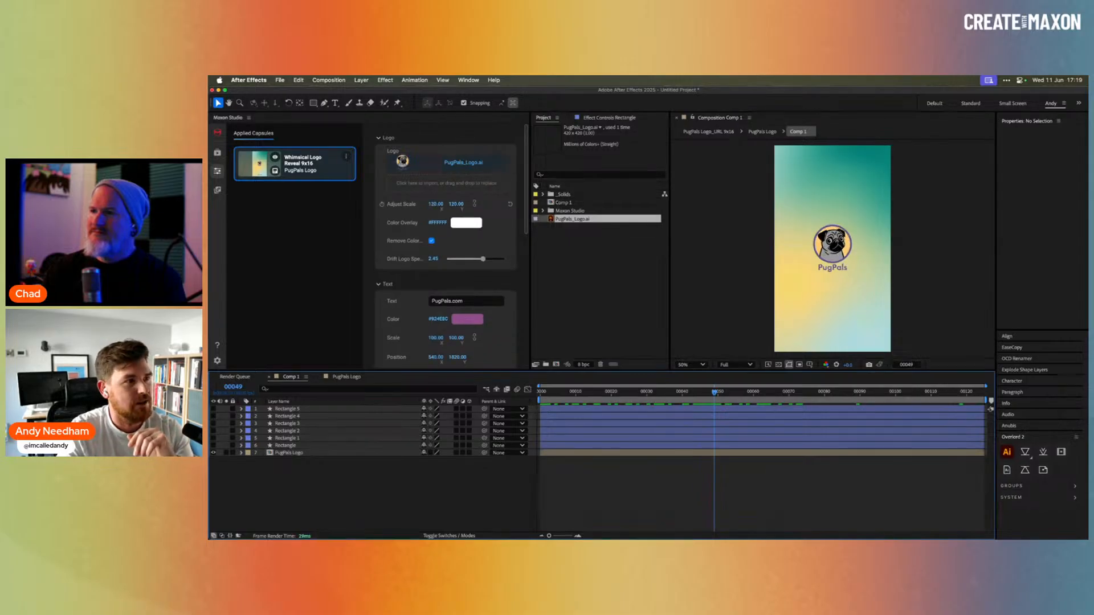
Scrub through the timeline to review the logo reveal at its new scale, stopping at frame 61.
left_click_drag(679, 404, 526, 419)
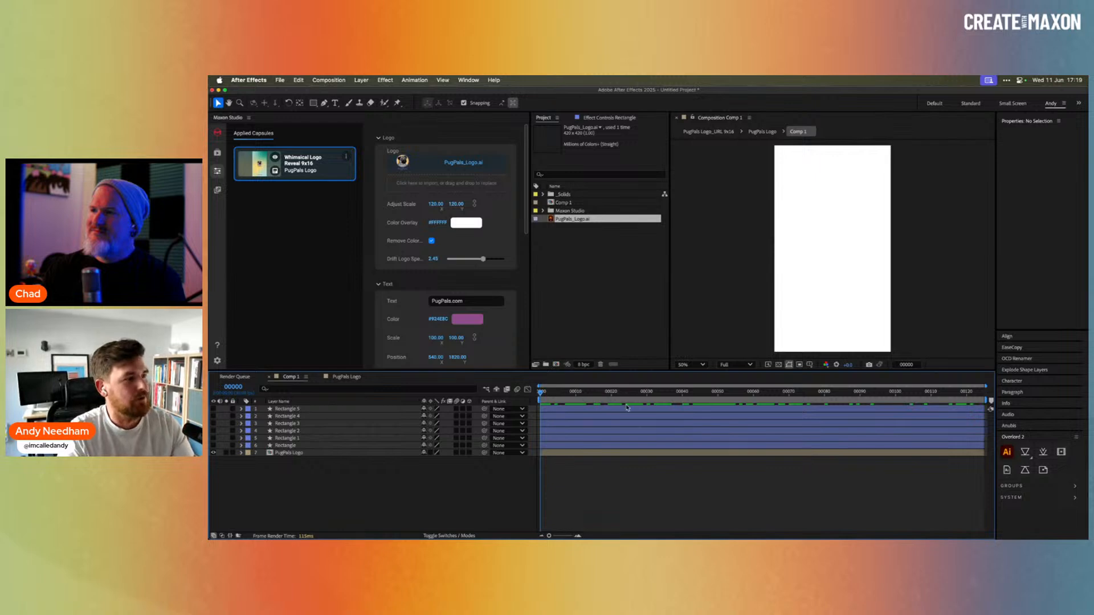
left_click(699, 392)
left_click_drag(724, 393, 756, 393)
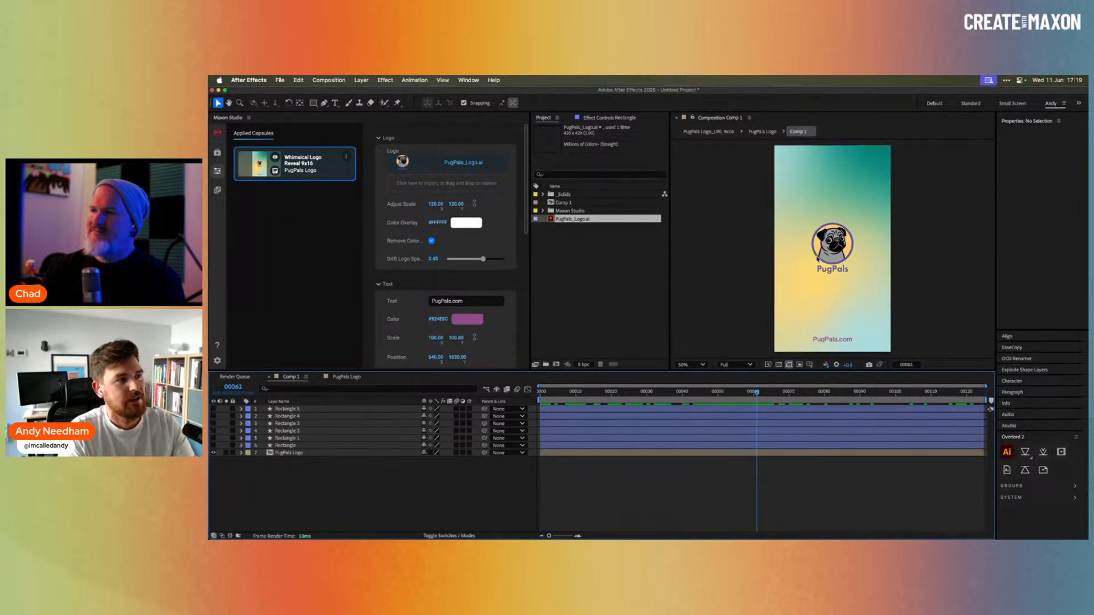
Switch to Illustrator and send the purple looping line from the middle artboard to the After Effects composition with Overlord.
key("super+Tab")
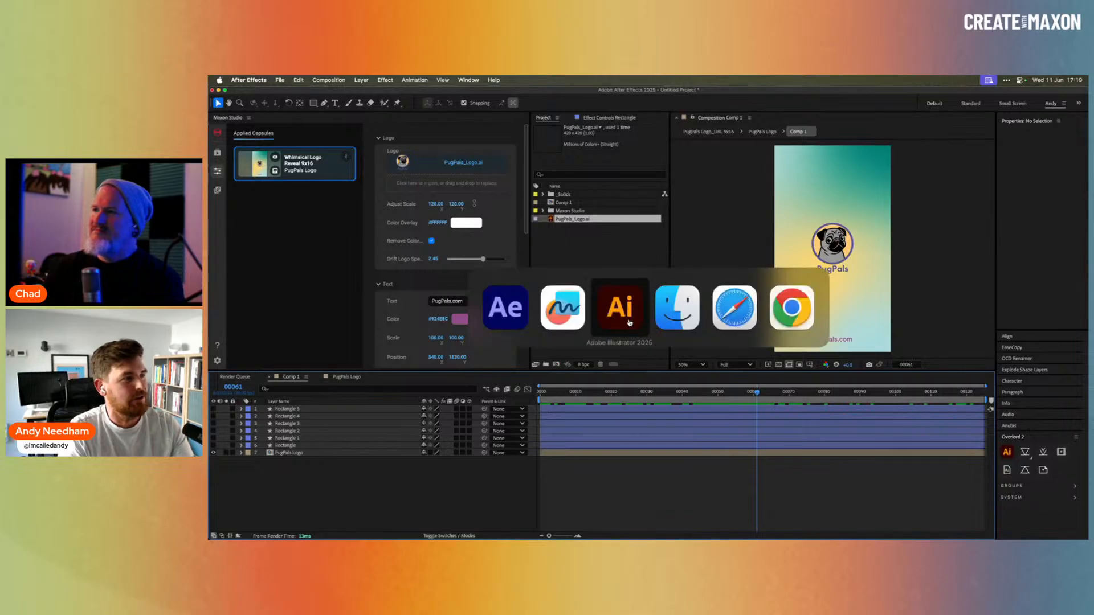
scroll(575, 340, "left", 10)
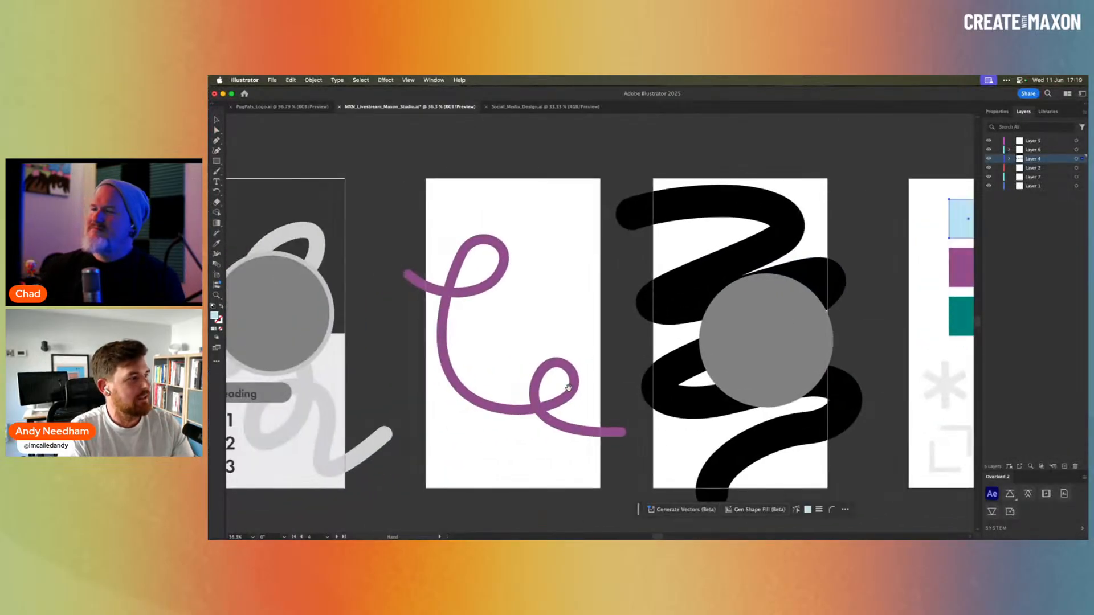
left_click(609, 408)
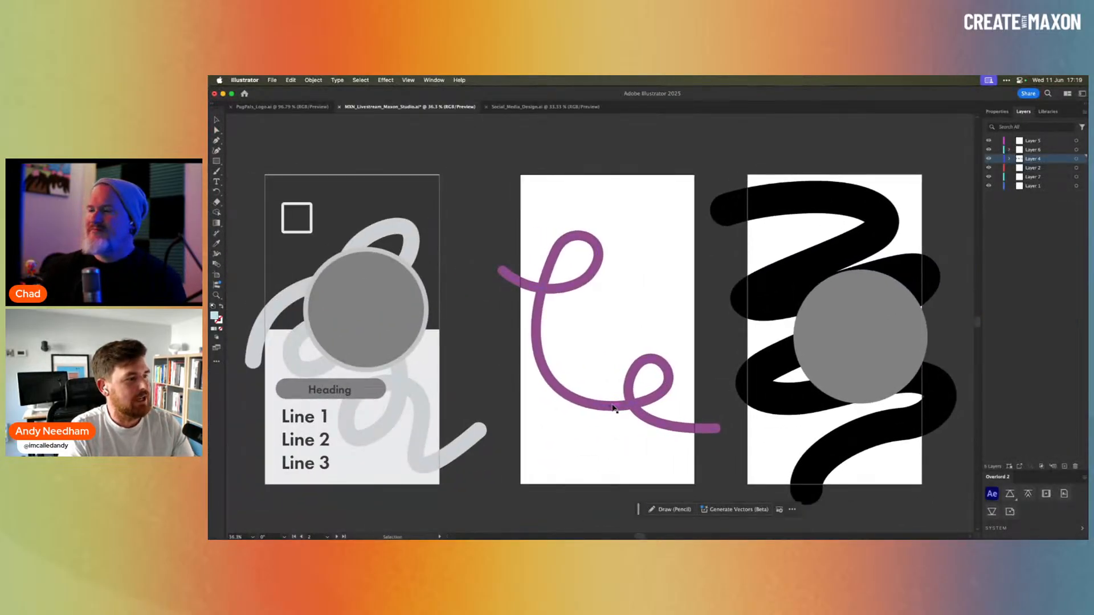
left_click(615, 408)
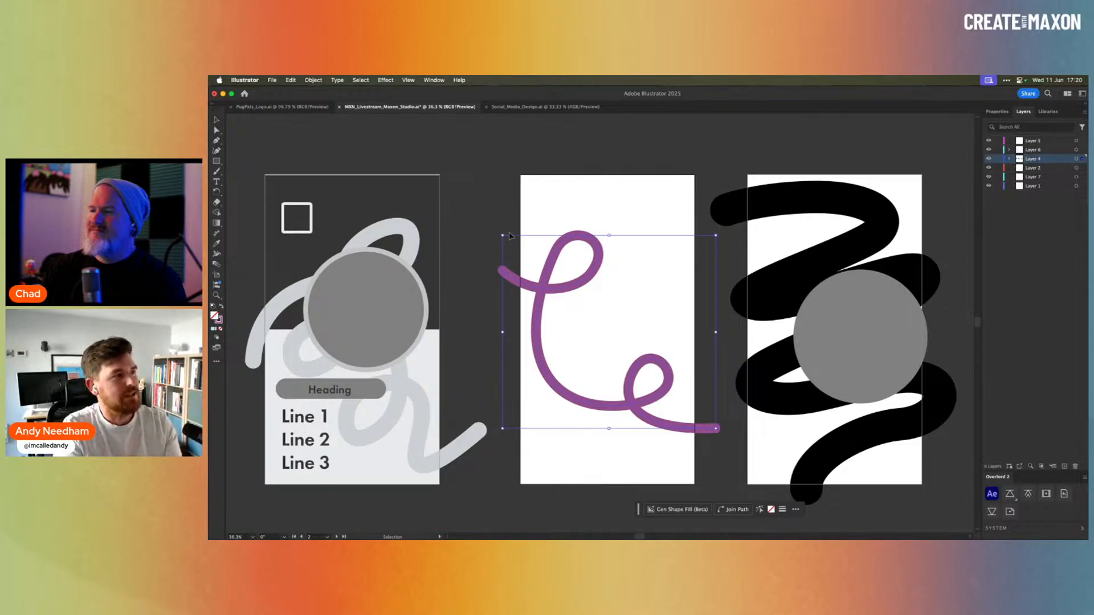
left_click(1009, 494)
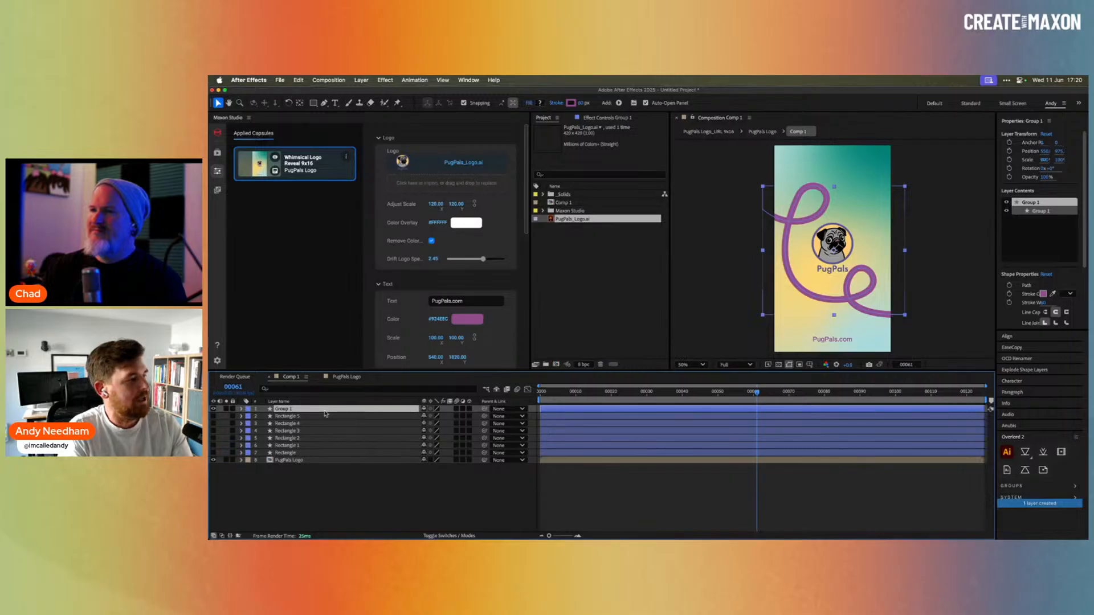
Delete the imported line from Comp 1 and send it from Illustrator into the PugPals Logo composition, directly above its background layer.
key("Delete")
left_click(321, 453)
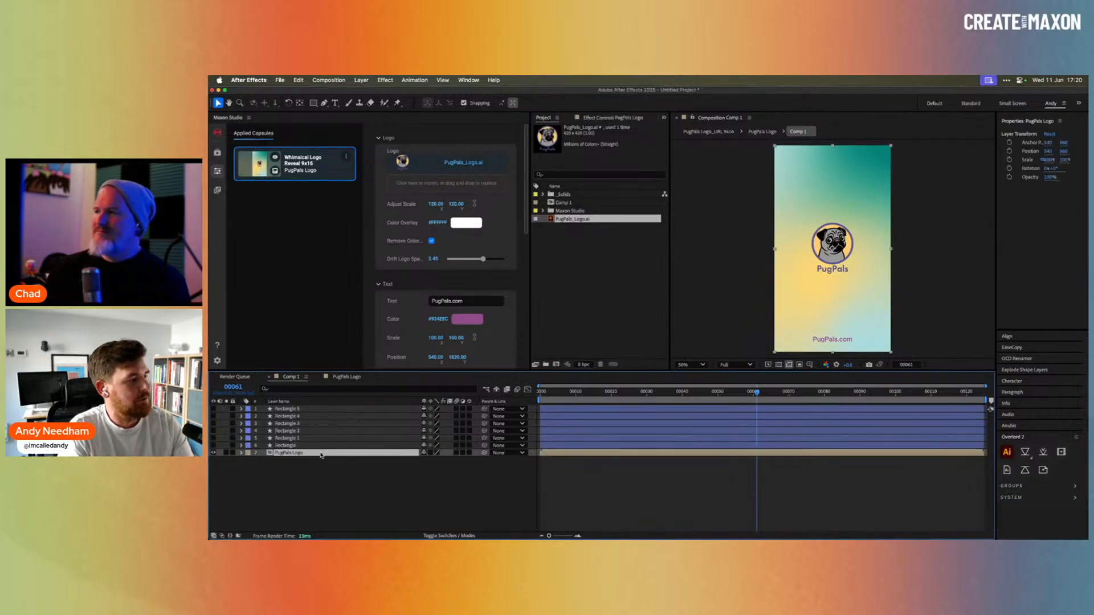
double_click(320, 453)
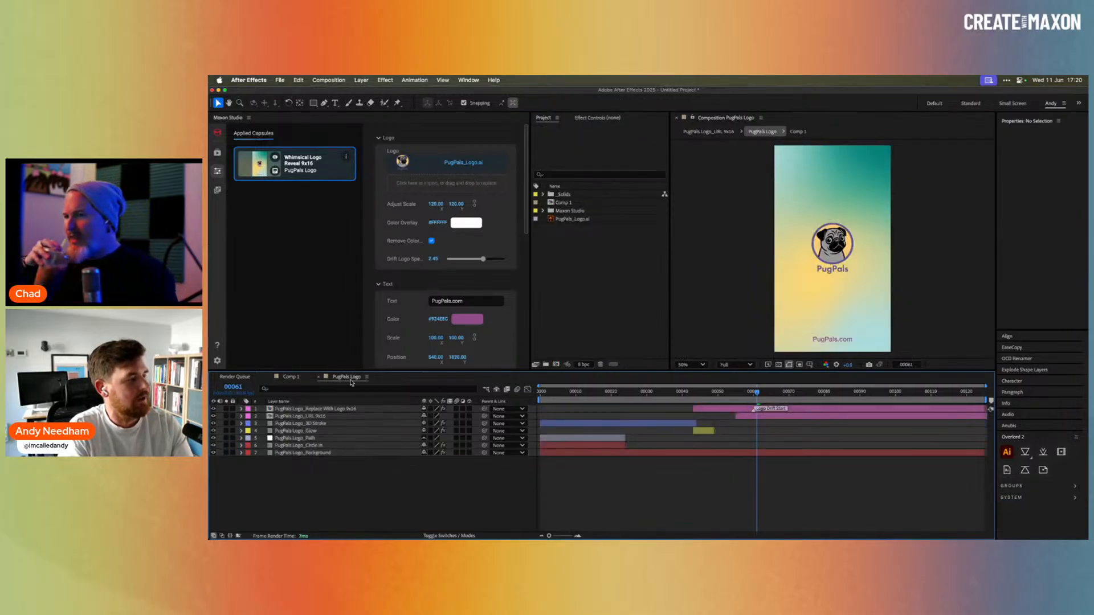
left_click(355, 454)
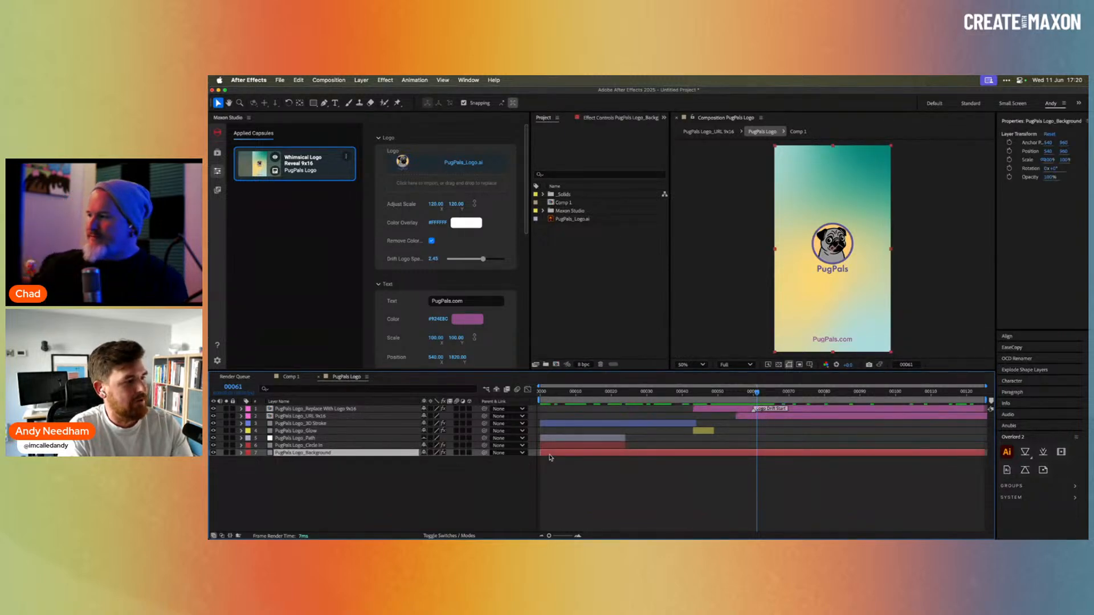
key("super+Tab")
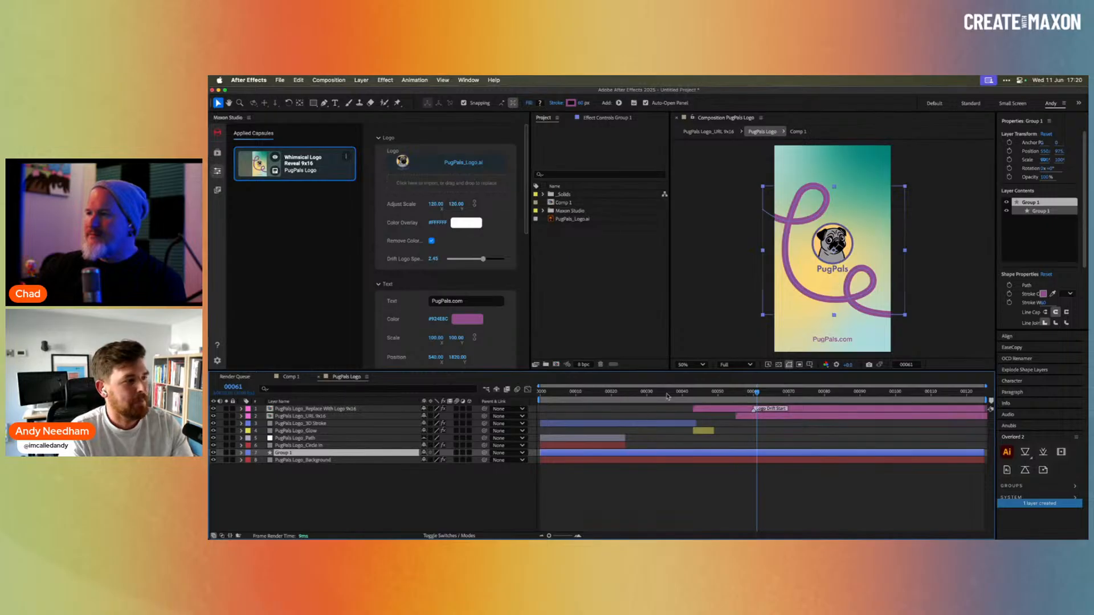
Trim the start of the imported line layer to frame 49 and rename the layer Path.
left_click_drag(663, 393, 716, 389)
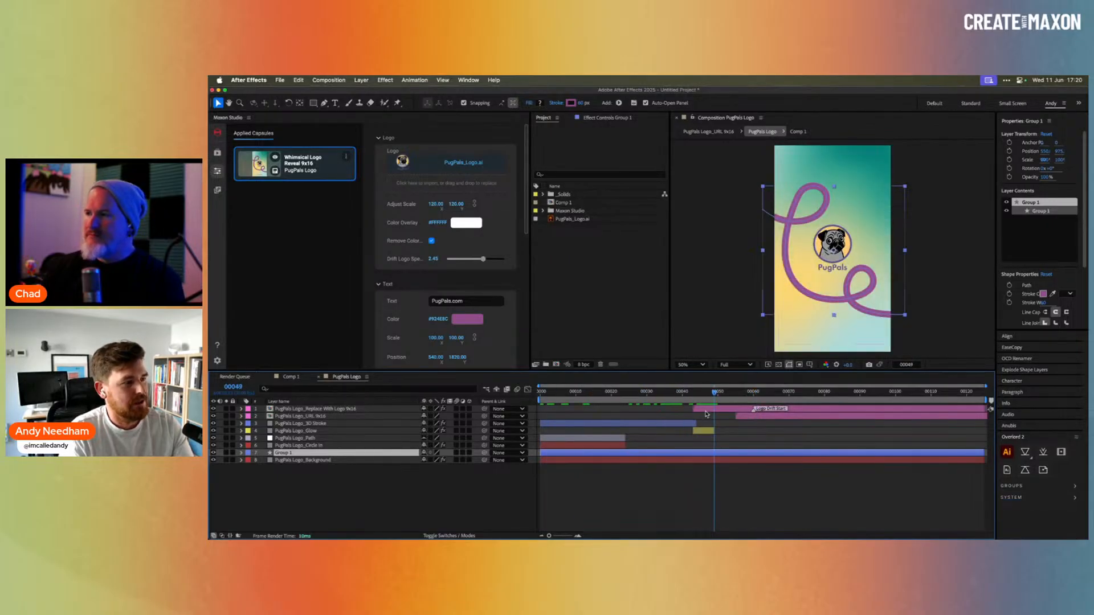
key("alt+bracketleft")
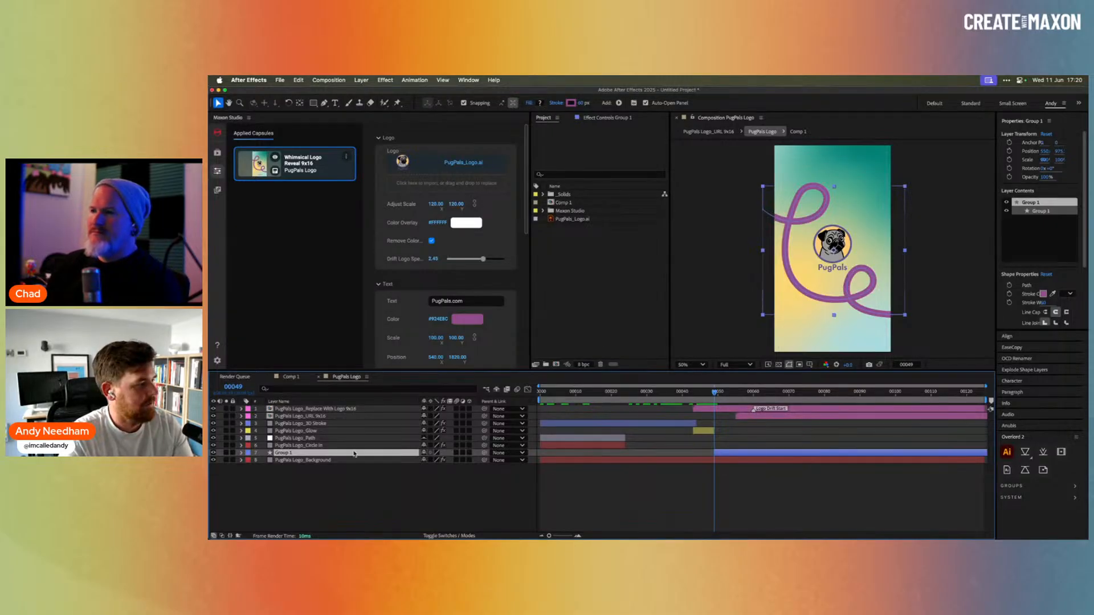
key("Return")
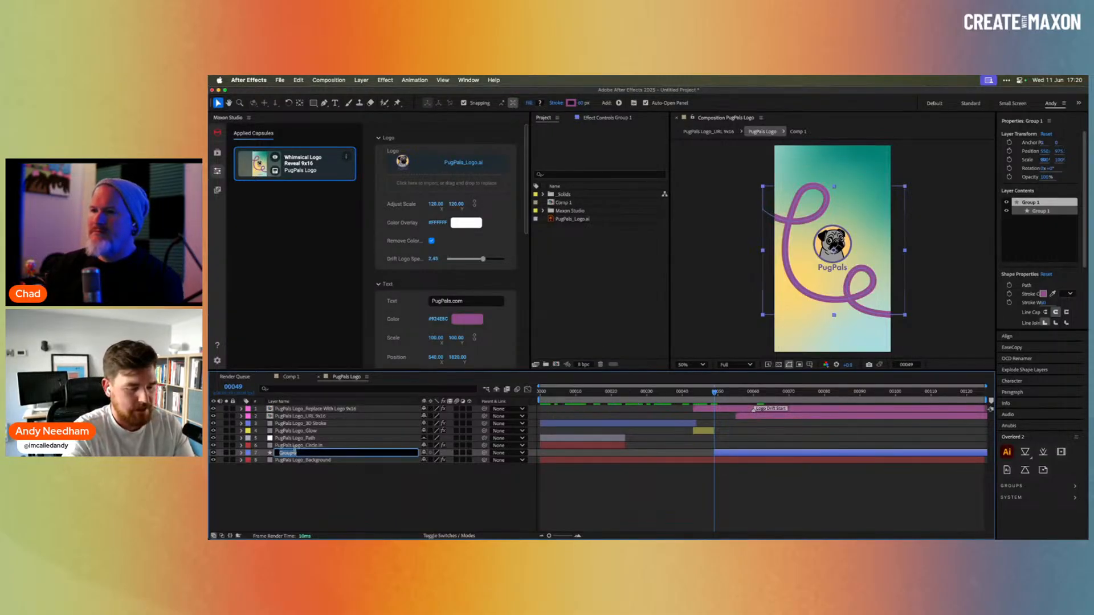
type("Path")
key("Return")
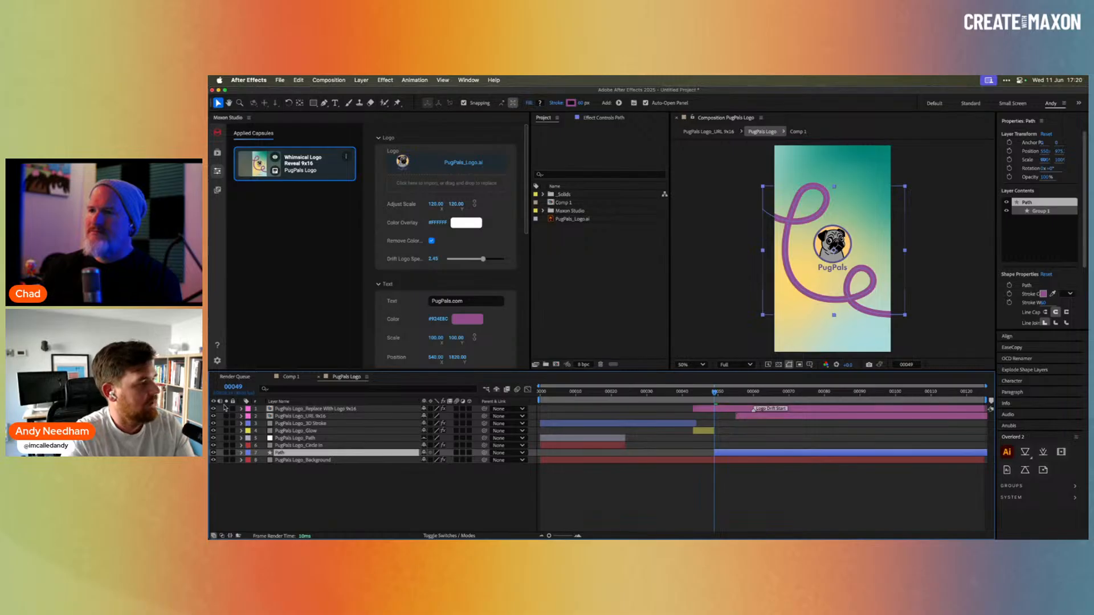
Add Trim Paths to the contents of the Path layer and expand its properties.
left_click(242, 453)
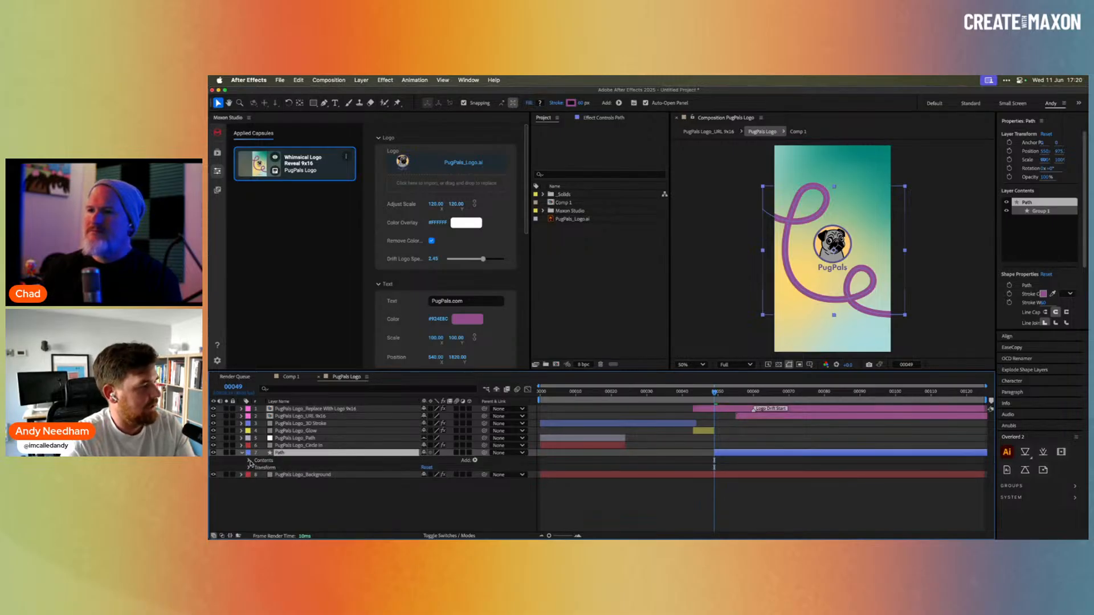
left_click(249, 461)
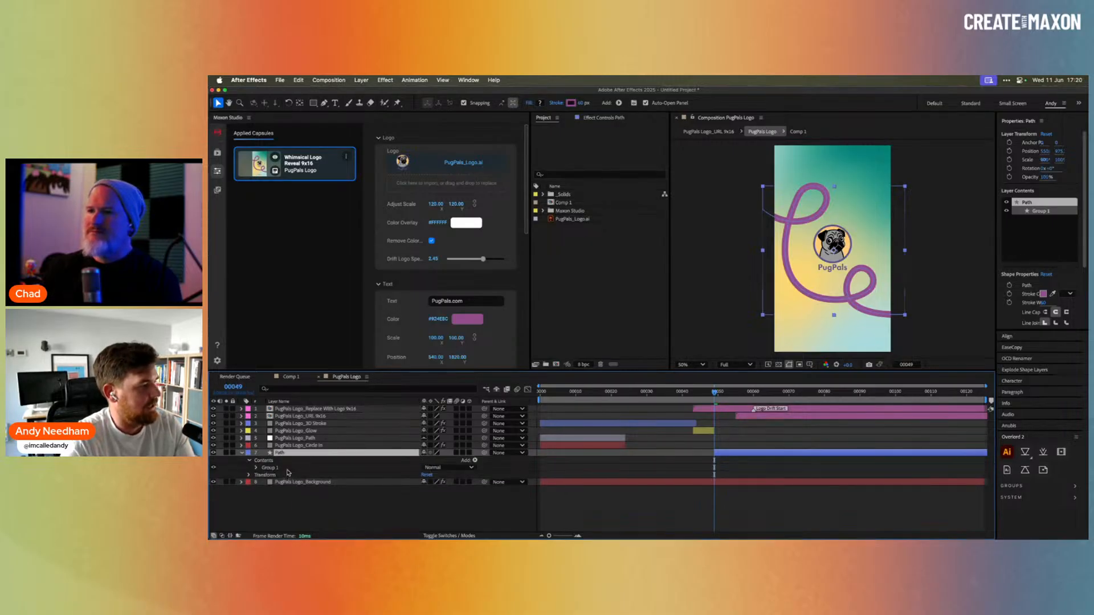
left_click(255, 468)
left_click(475, 460)
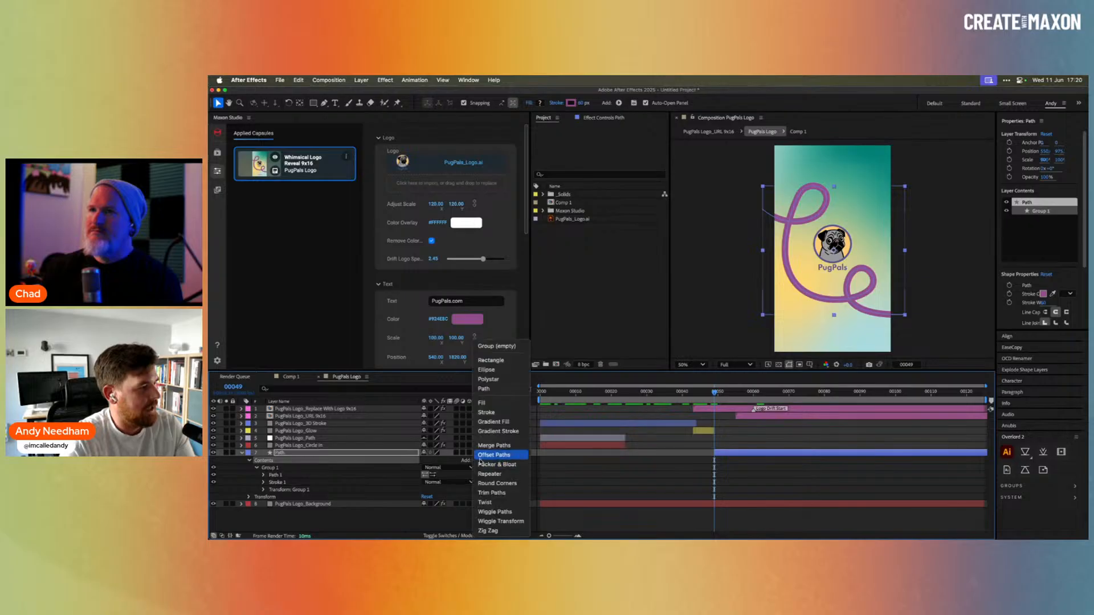
left_click(511, 493)
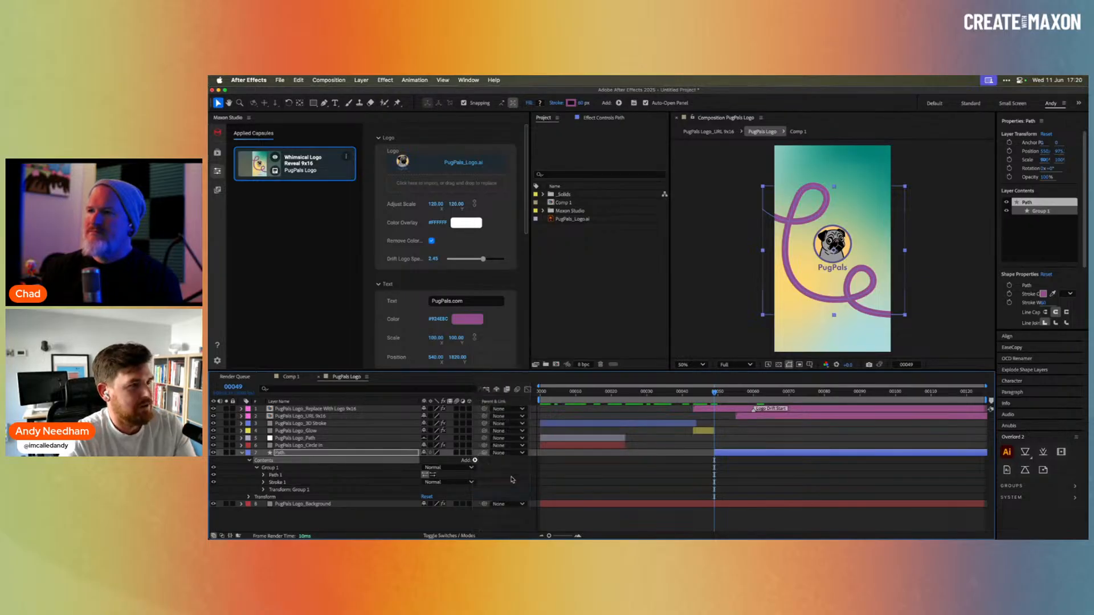
left_click(256, 498)
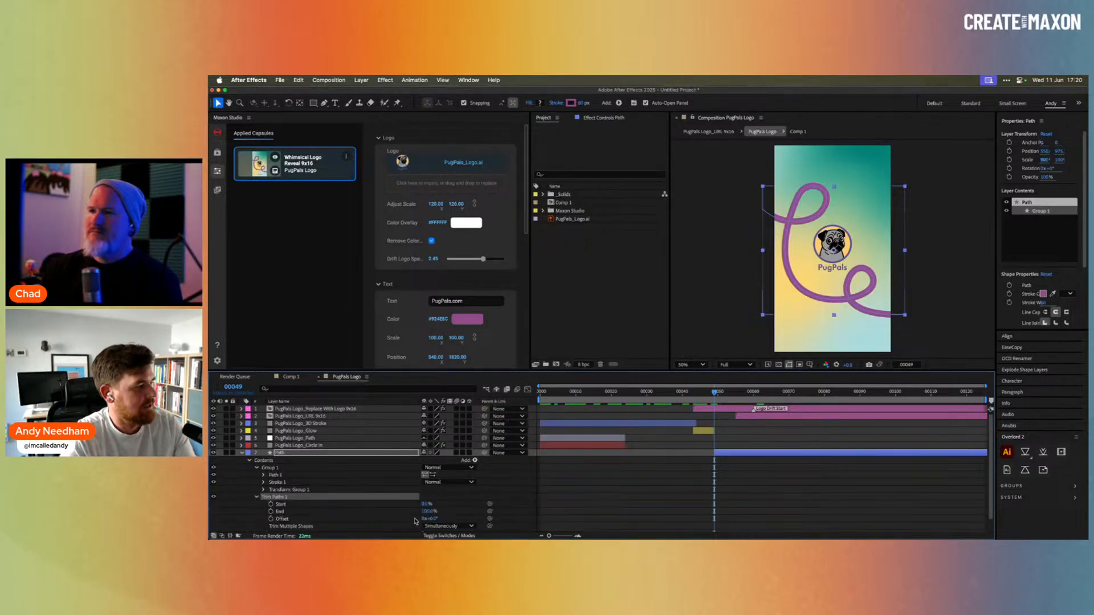
Keyframe the Trim Paths End value from 0% at frame 49 to 100% at frame 69.
left_click_drag(432, 515, 379, 513)
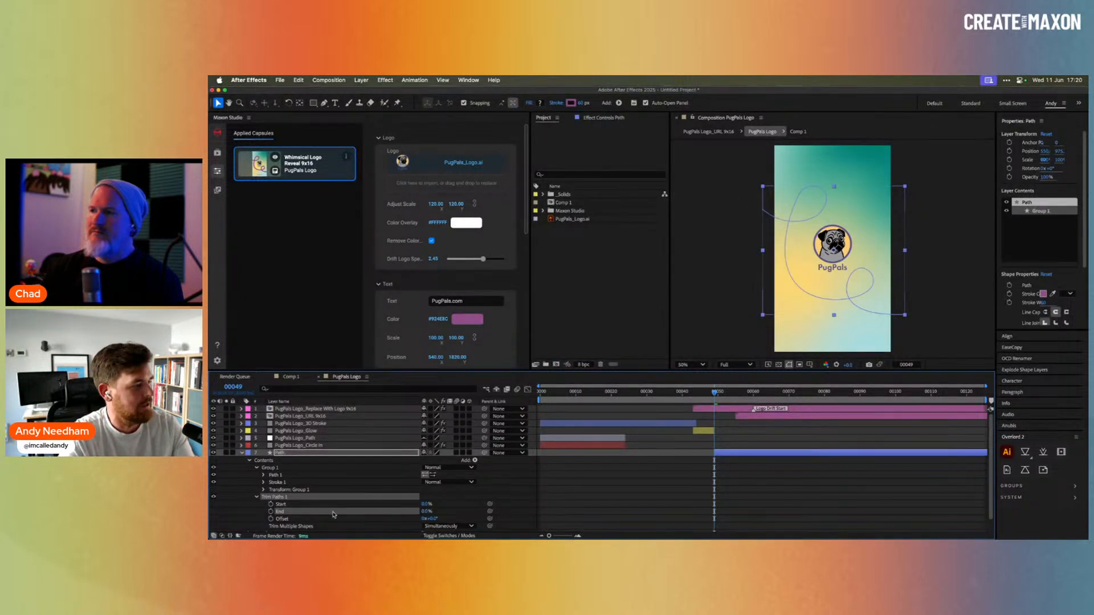
left_click(271, 511)
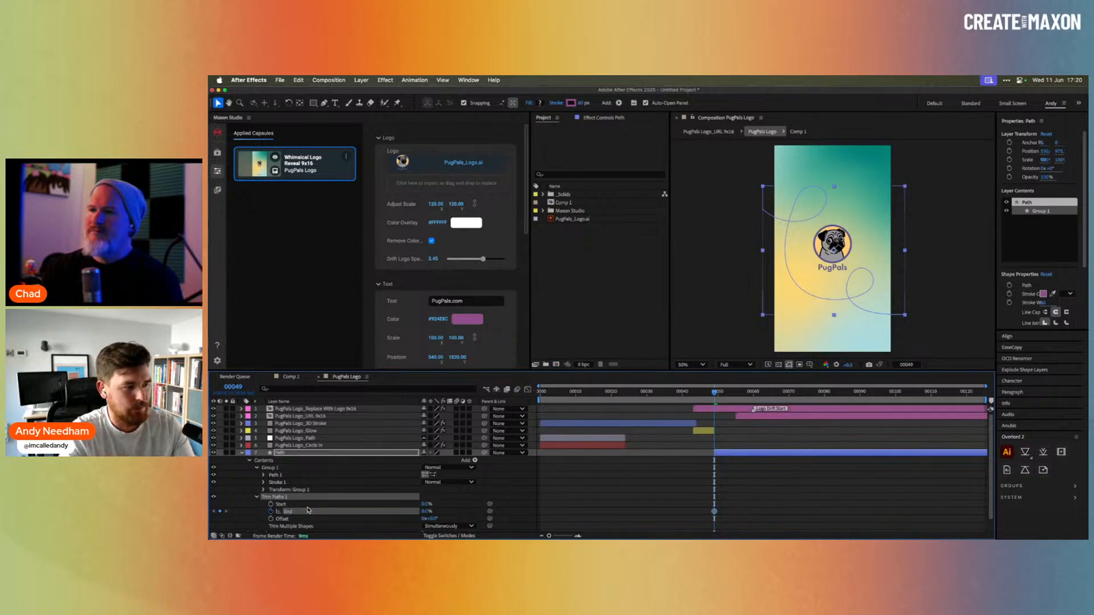
key("shift+Page_Down")
key("shift+Page_Down")
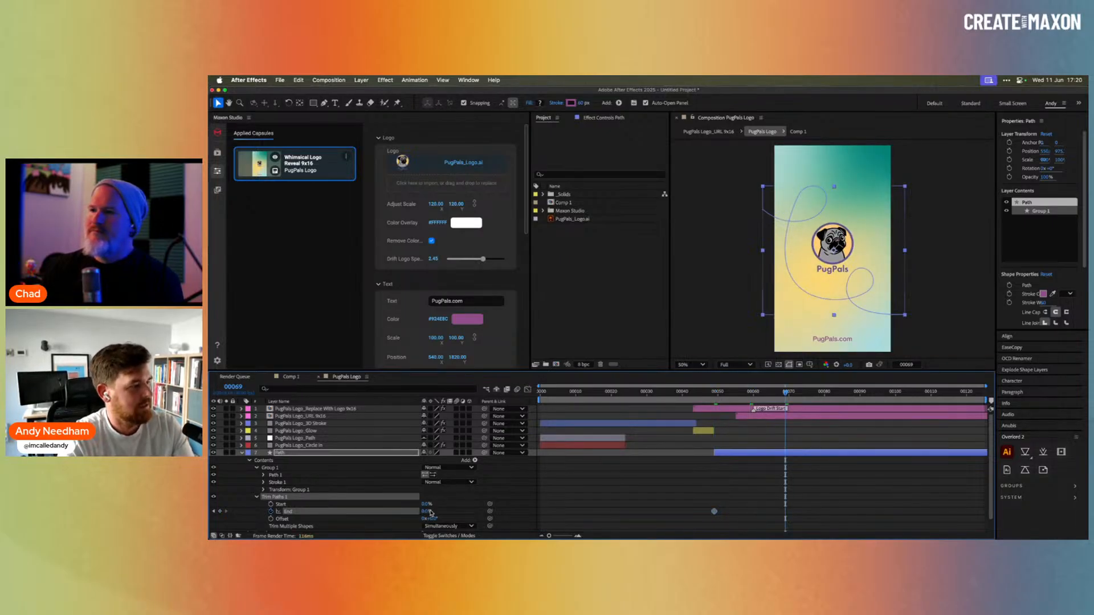
mouse_move(427, 510)
left_mouse_down()
mouse_move(495, 504)
mouse_move(670, 437)
left_mouse_up()
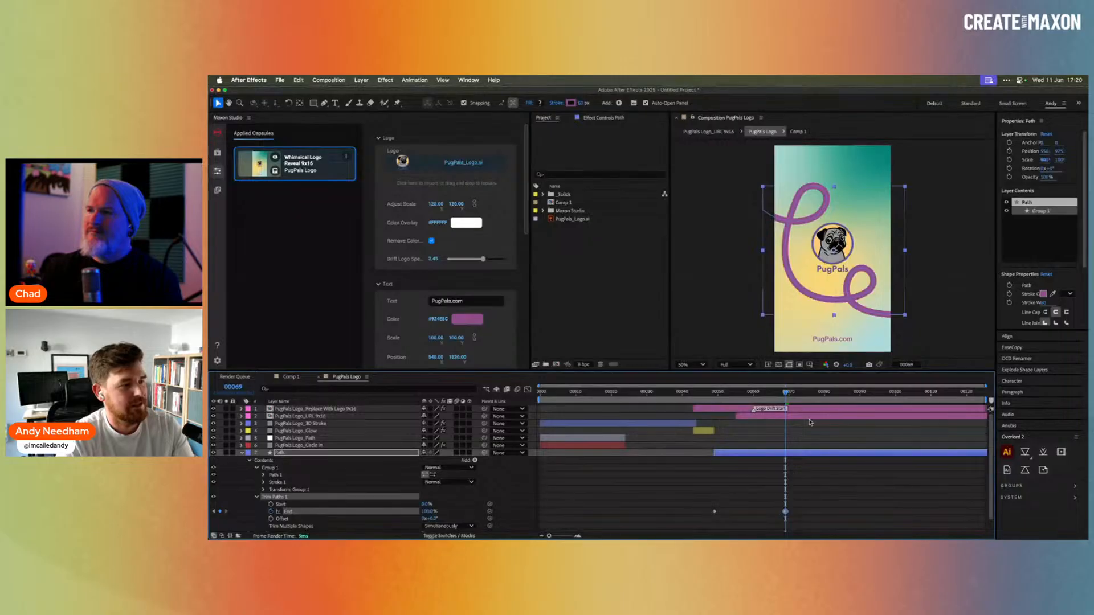
Enable motion blur on the Path layer and preview the line drawing on from frame 22.
mouse_move(786, 393)
left_mouse_down()
mouse_move(715, 401)
mouse_move(770, 398)
left_mouse_up()
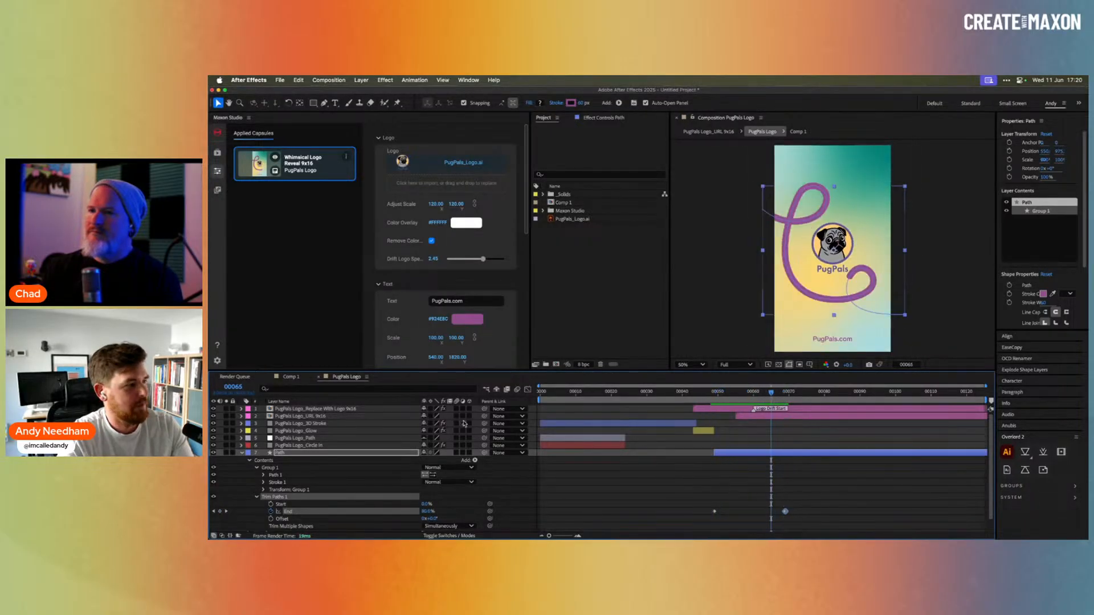
left_click(456, 452)
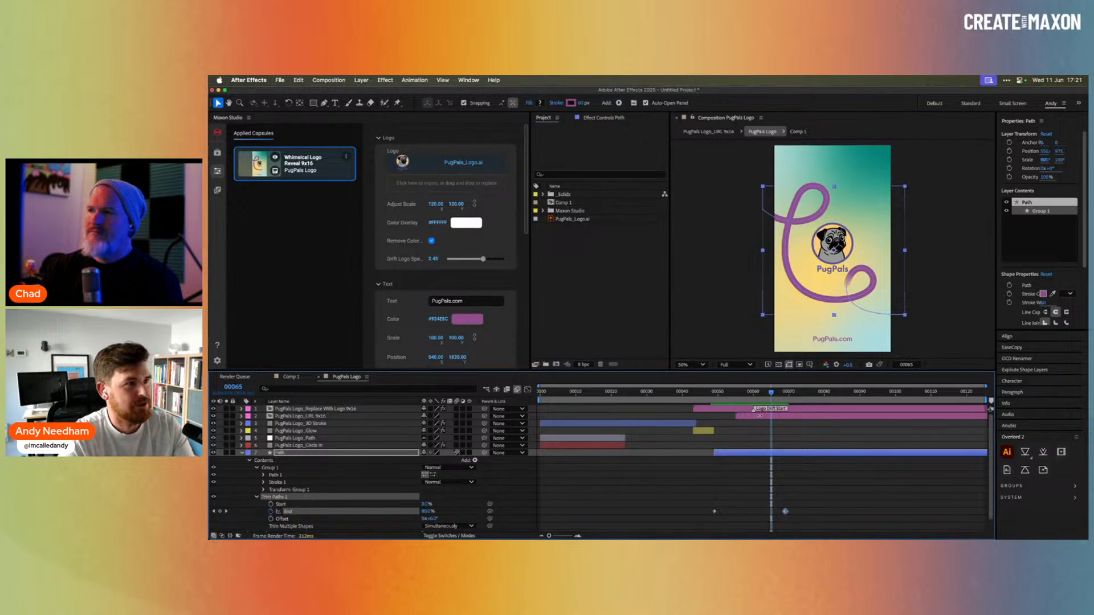
left_click_drag(774, 395, 618, 399)
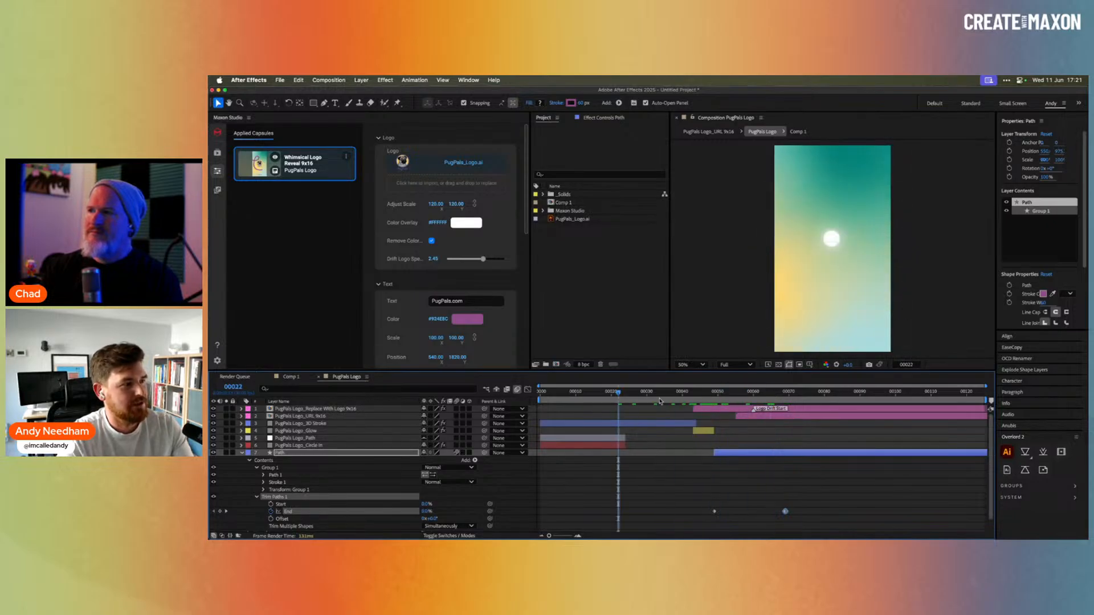
key("space")
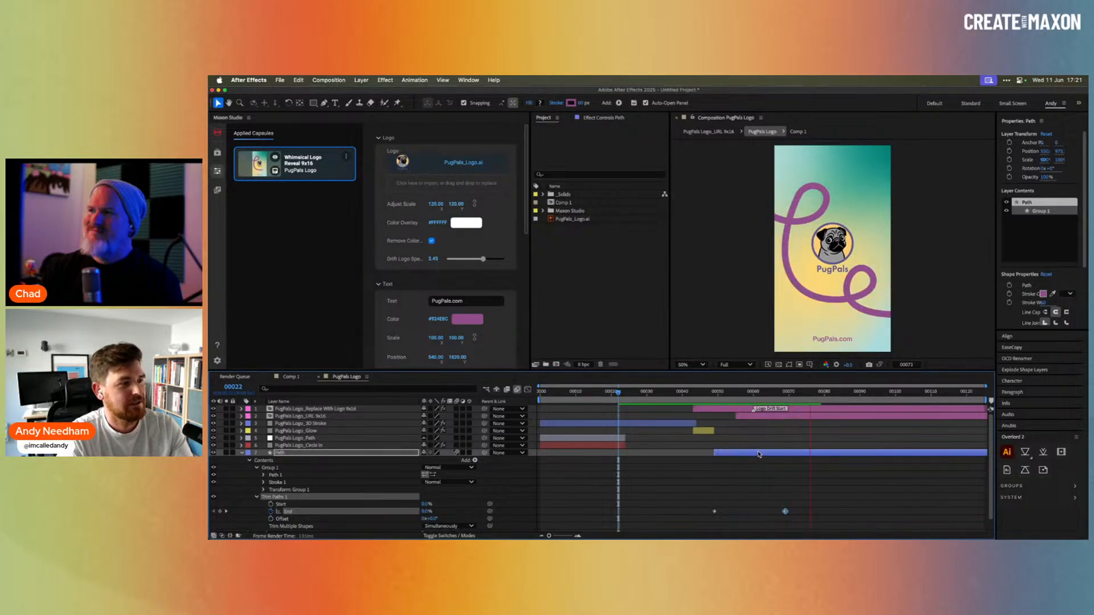
key("space")
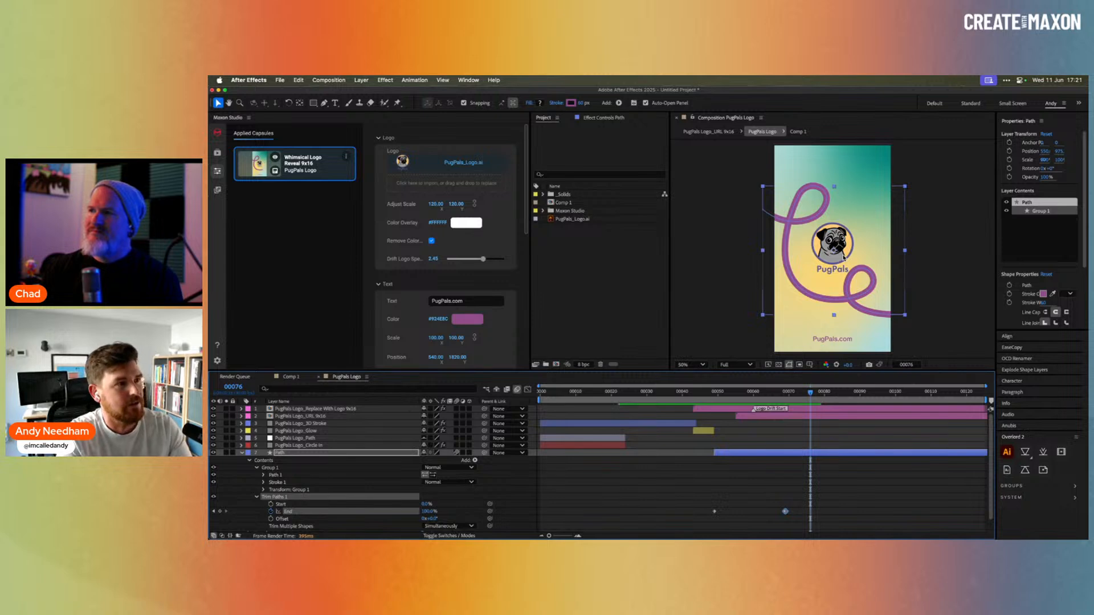
Nudge the purple looping line slightly downward and scale the Path layer to about 106%.
key("shift+Down")
key("shift+Down")
key("shift+Down")
key("shift+Down")
key("shift+Down")
key("shift+Down")
key("shift+Up")
key("shift+Up")
key("shift+Up")
key("shift+Up")
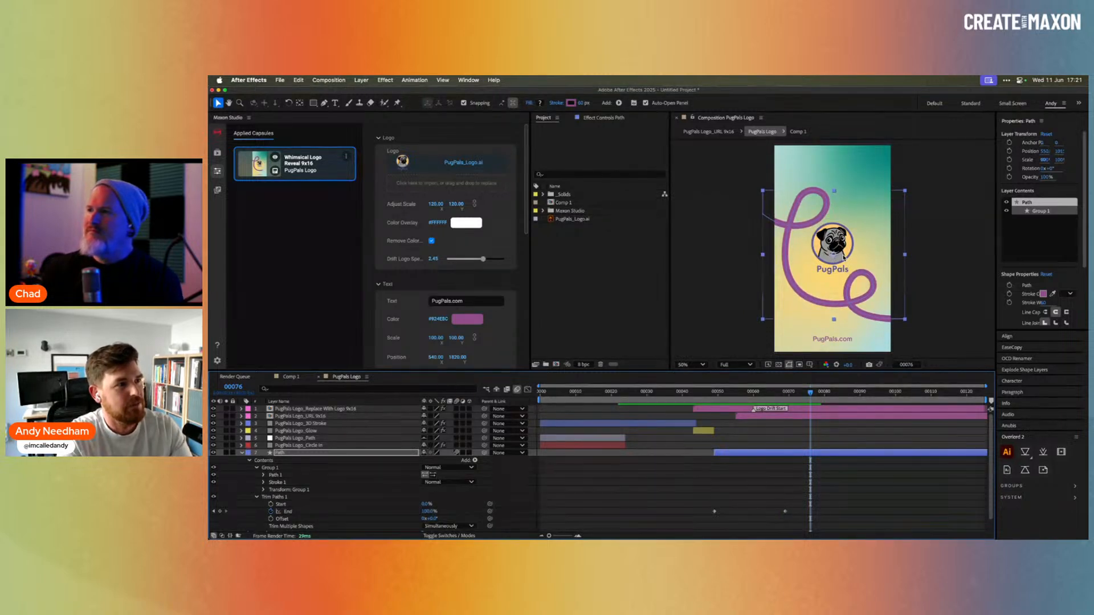
key("s")
left_click_drag(450, 459, 448, 459)
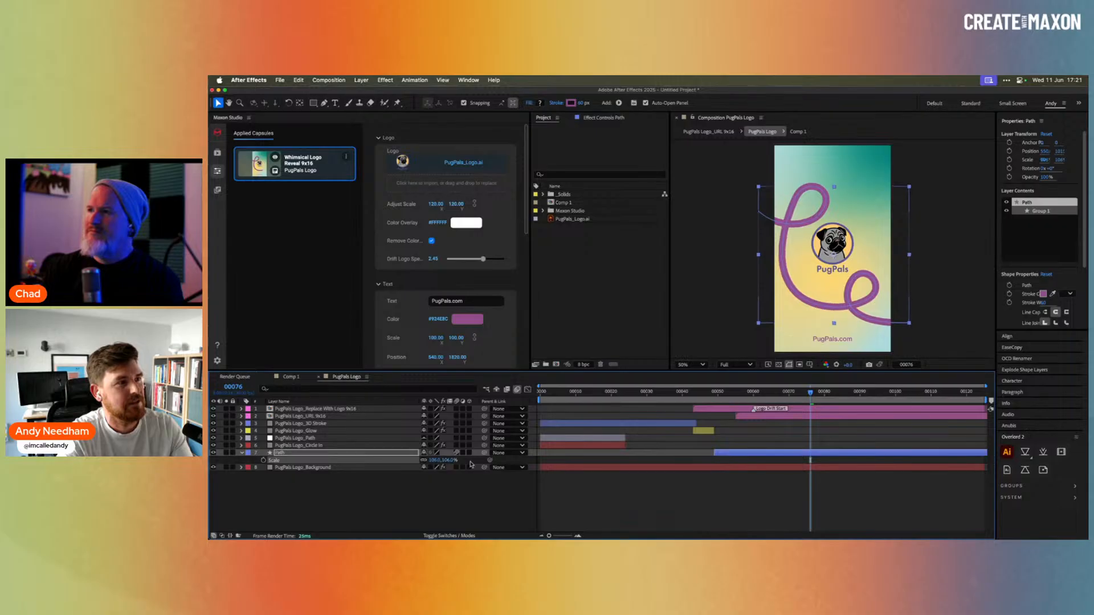
Shift the Path layer to start at about frame 53 and preview the new timing from frame 43.
left_click_drag(757, 454, 766, 455)
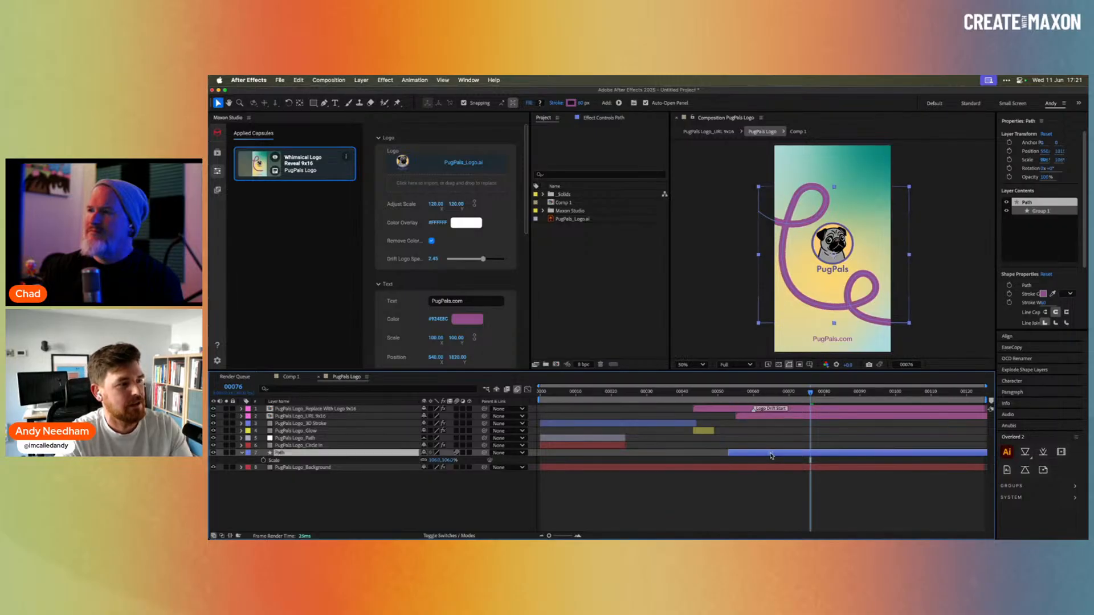
left_click_drag(729, 400, 693, 400)
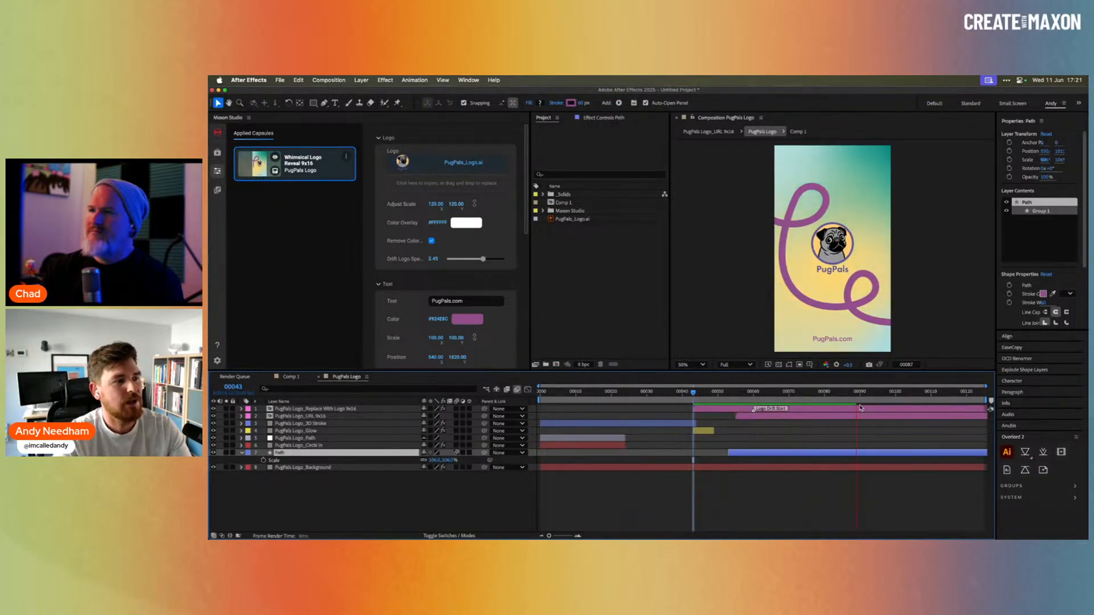
left_click_drag(875, 393, 824, 393)
Play the finished PugPals reference in Freeform and compare it with the After Effects animation by scrubbing to frame 107.
key("super+Tab")
left_click(631, 320)
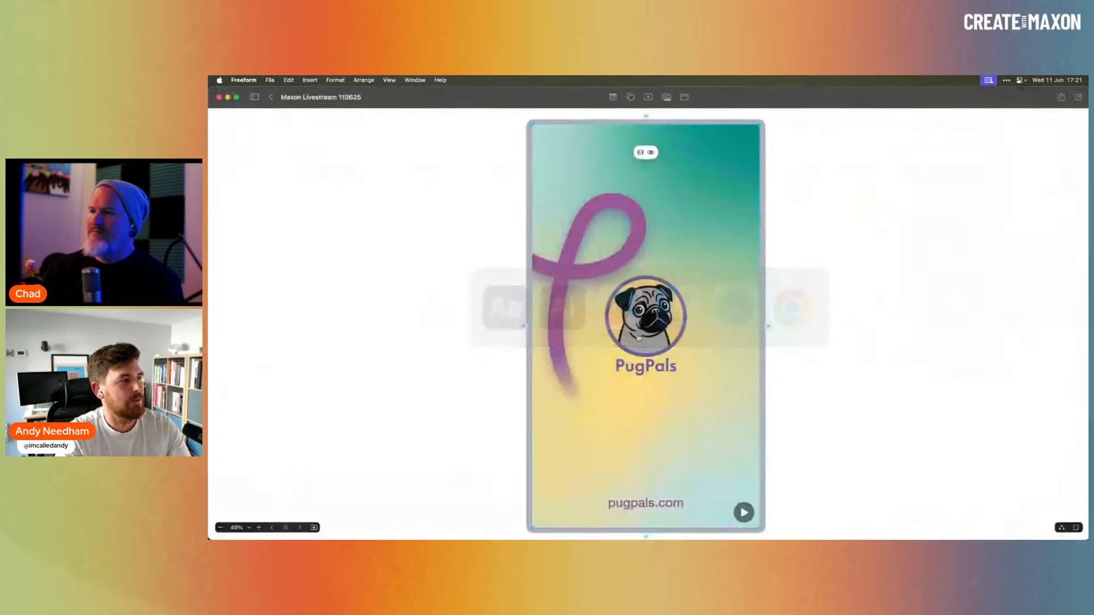
left_click(743, 512)
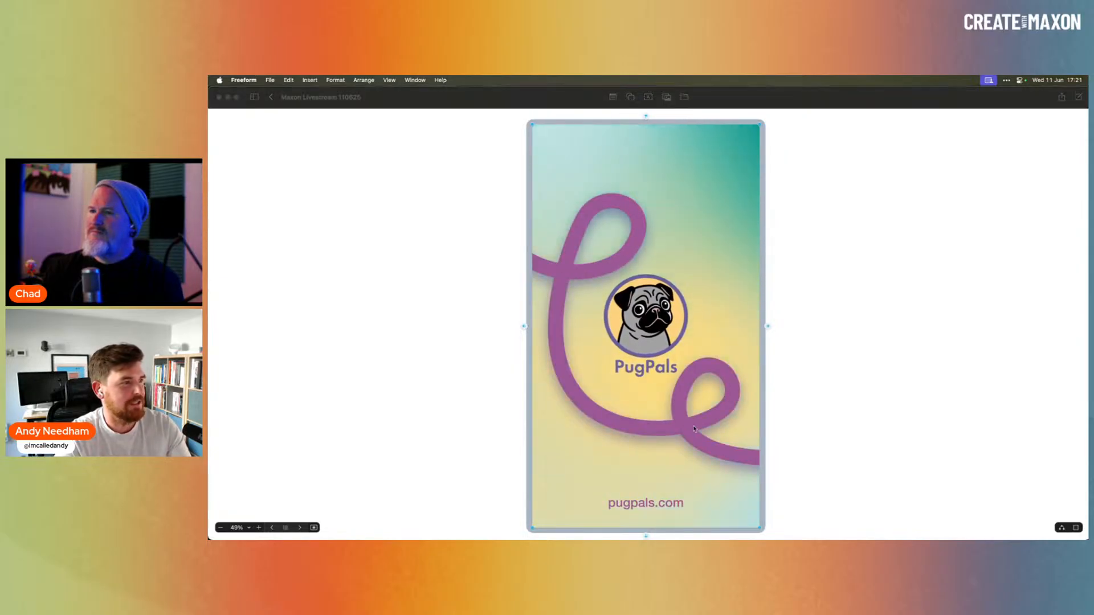
key("super+Tab")
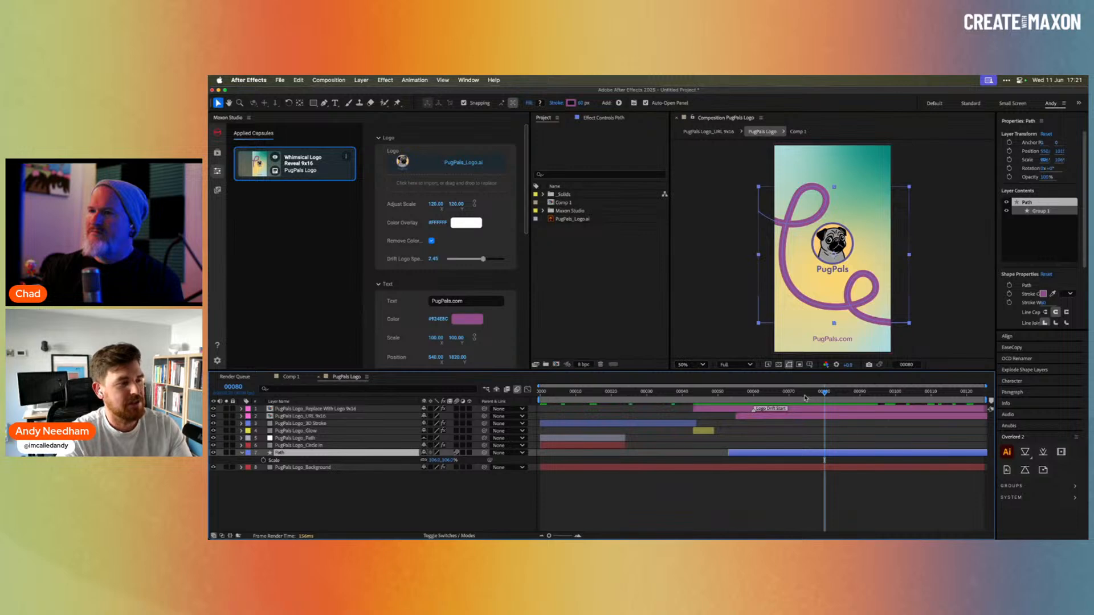
left_click_drag(806, 393, 921, 405)
Return to the main composition, rename Comp 1 to PugPals, and preview its animation.
left_click(291, 377)
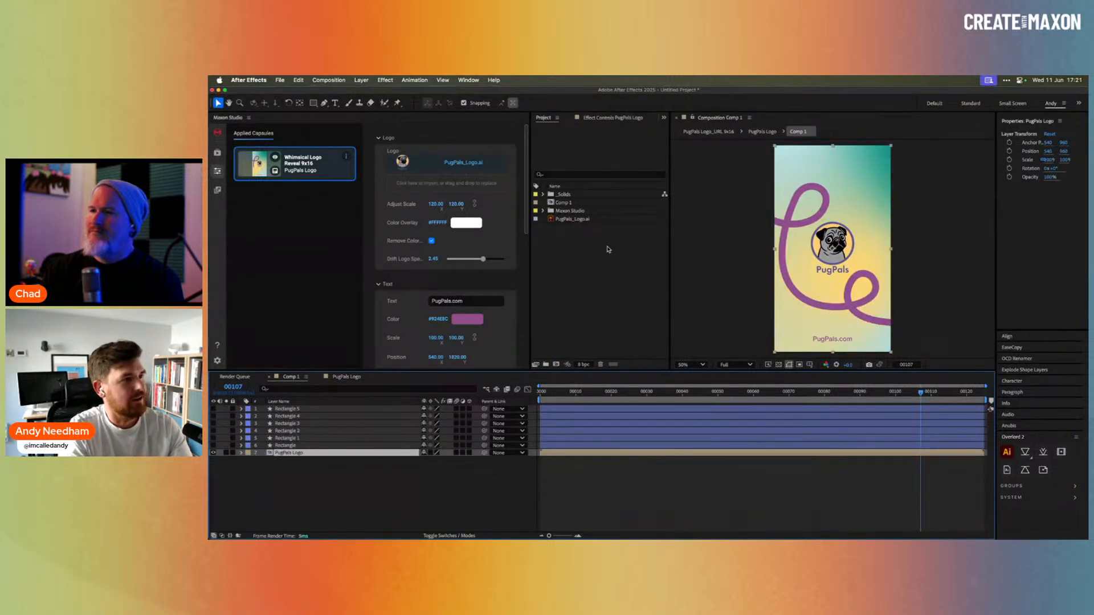
left_click(580, 203)
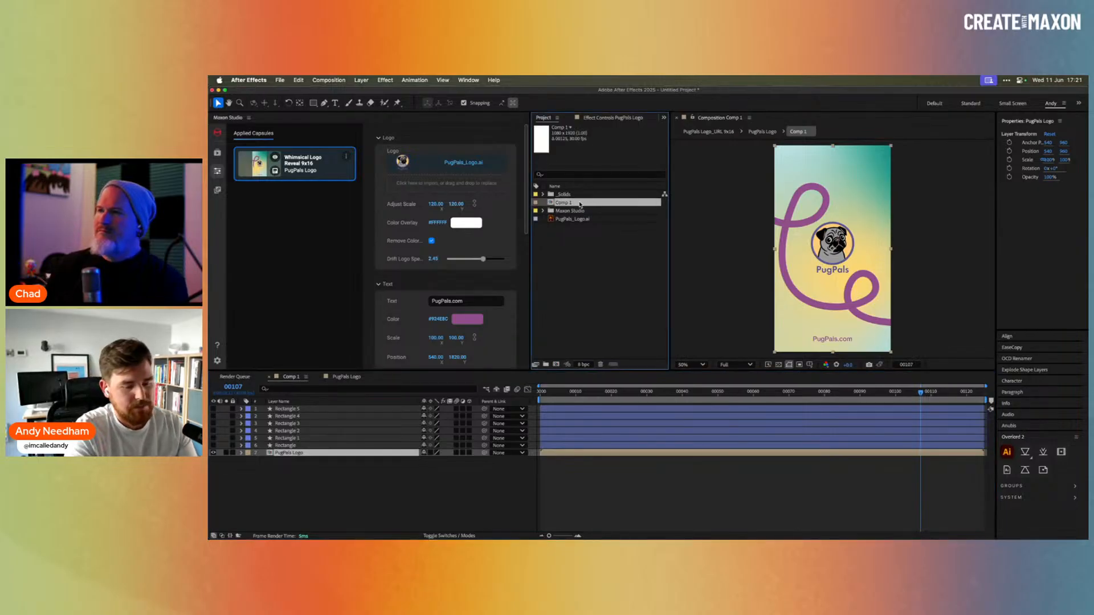
key("Return")
type("P")
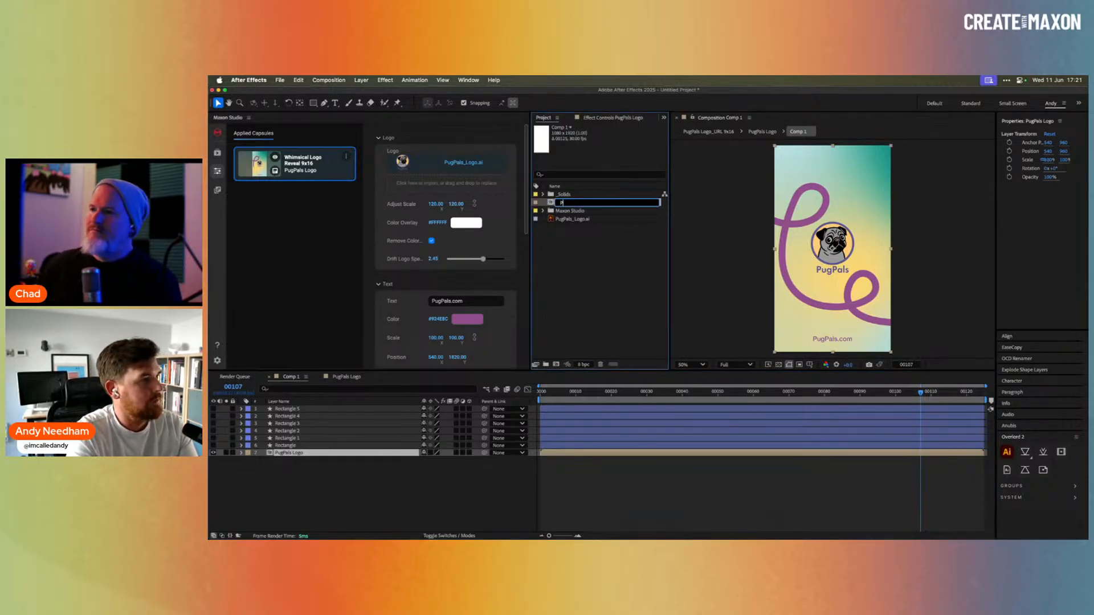
type("ugPa")
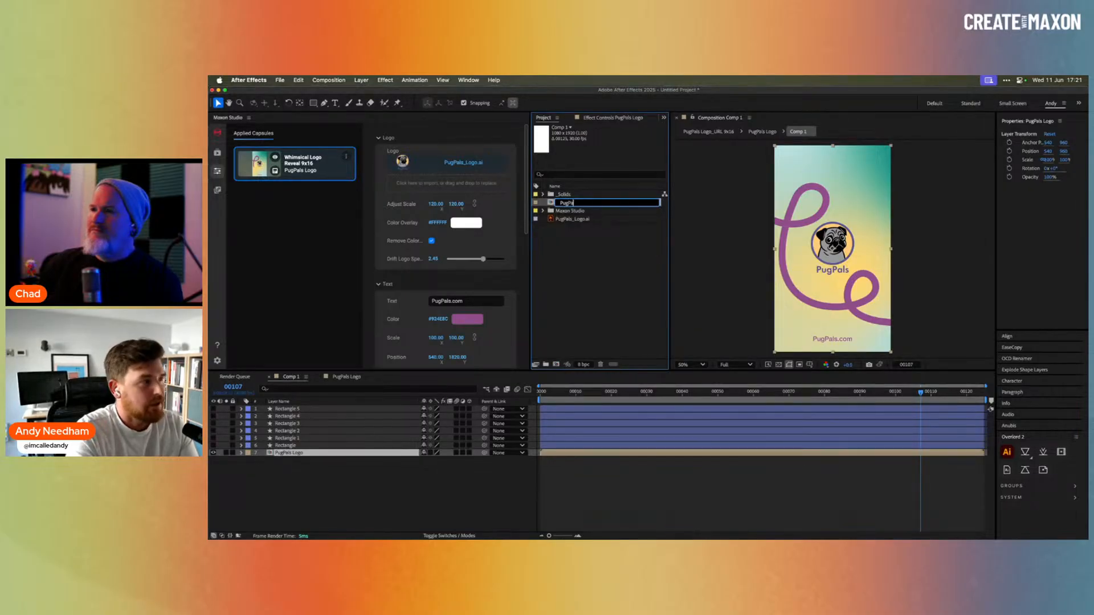
type("ls")
key("Return")
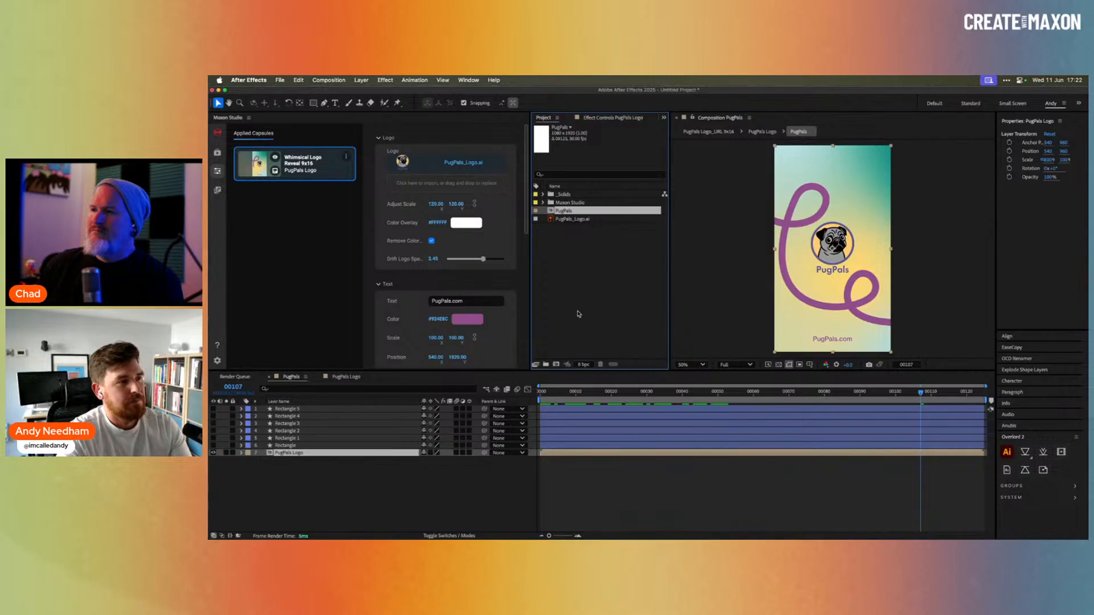
left_click_drag(809, 391, 728, 392)
key("space")
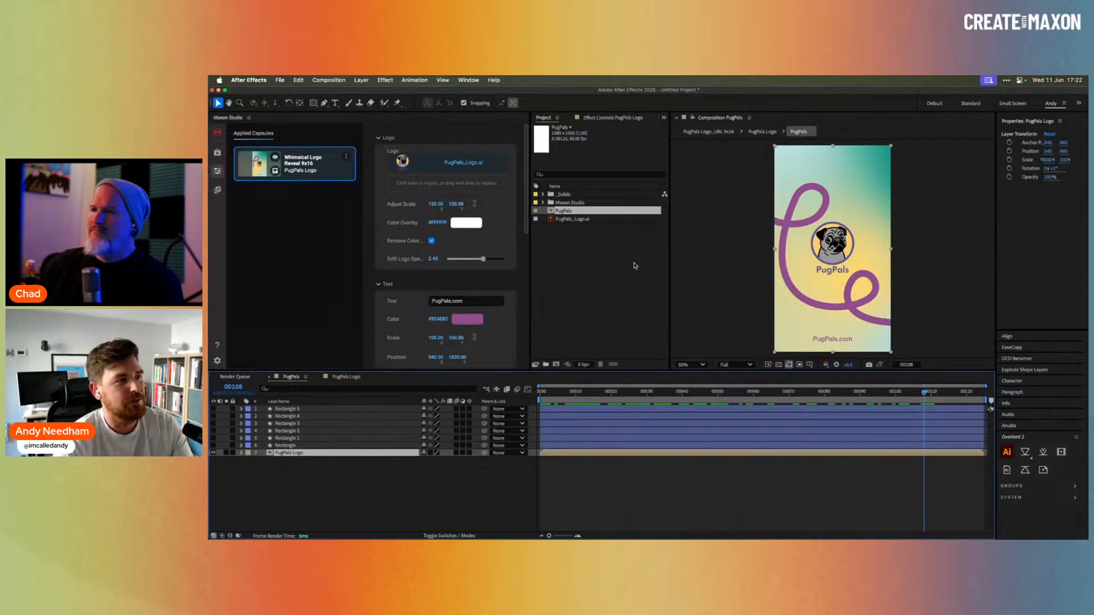
Save the customized Whimsical Logo Reveal 9x16 capsule settings as a preset named PugPals Logo.
left_click_drag(526, 227, 529, 360)
scroll(460, 162, "up", 10)
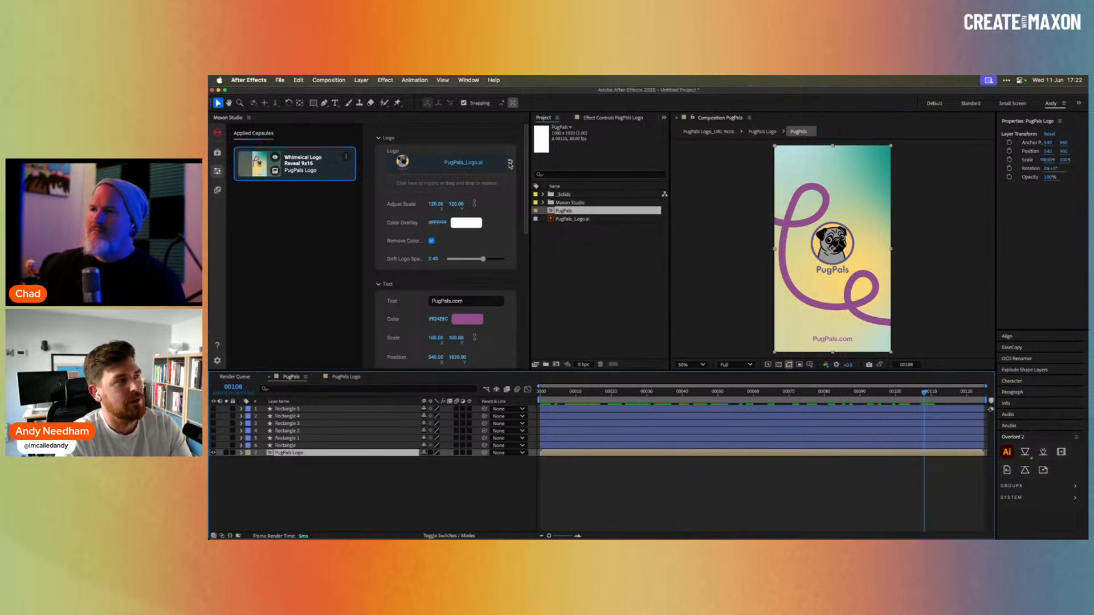
left_click_drag(527, 219, 537, 345)
scroll(530, 307, "up", 10)
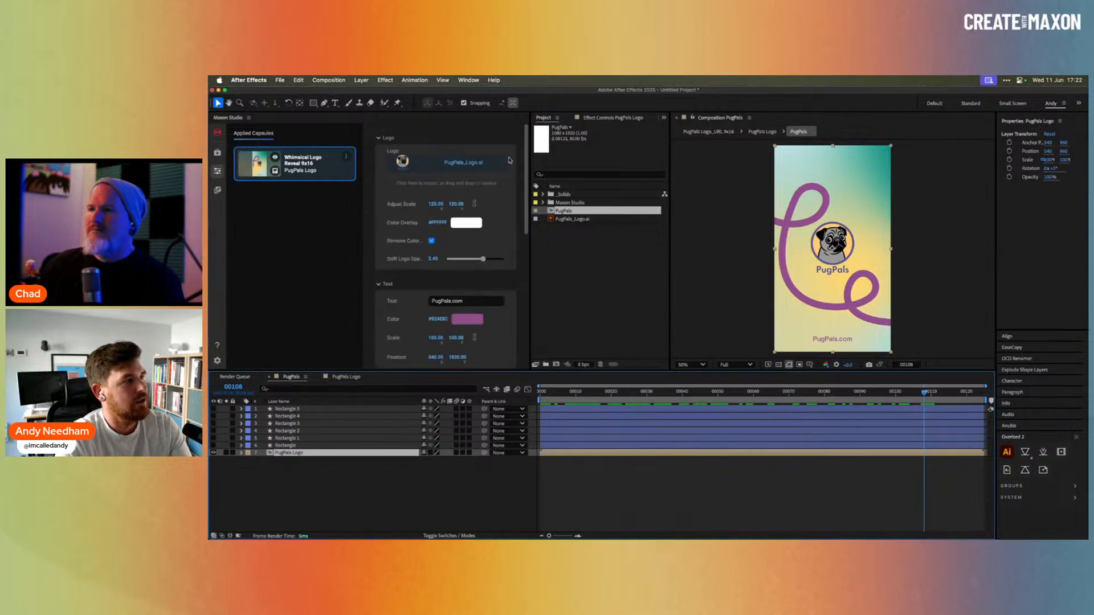
left_click(346, 159)
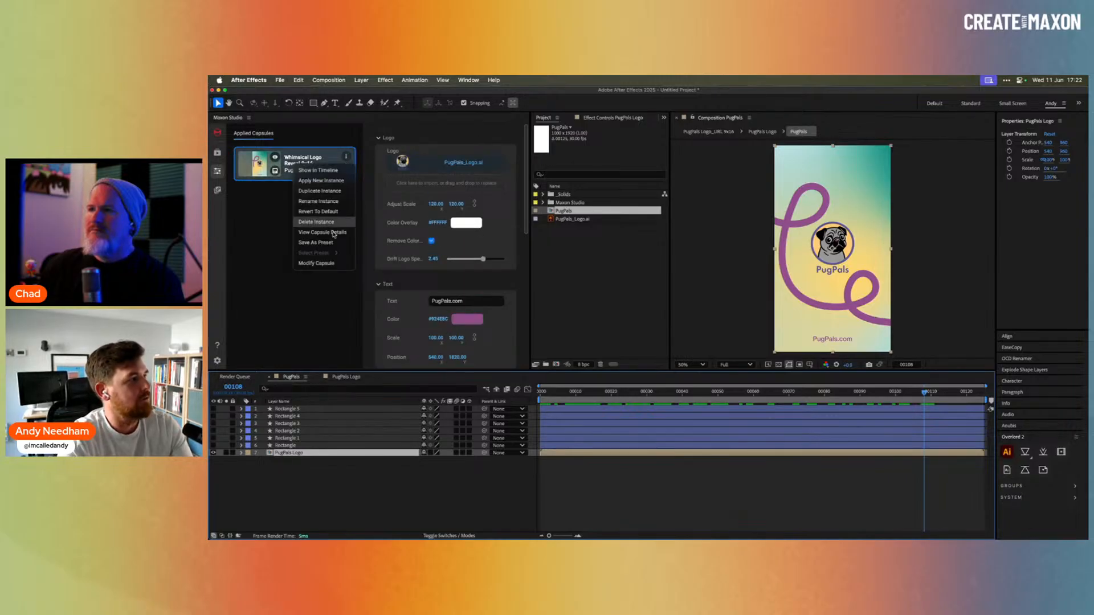
left_click(344, 246)
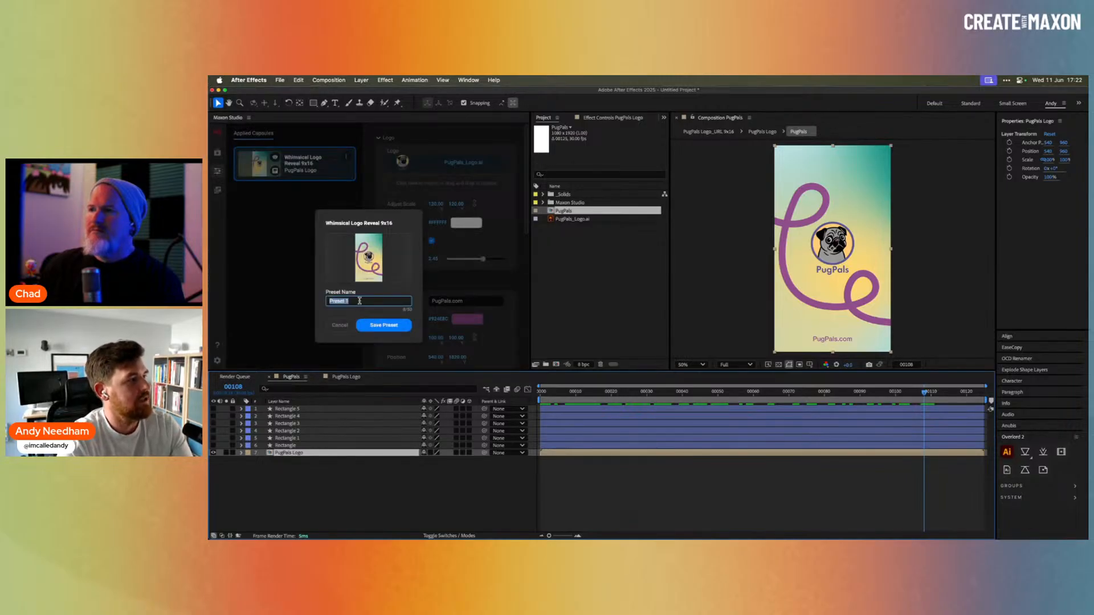
type("PugPals Logo")
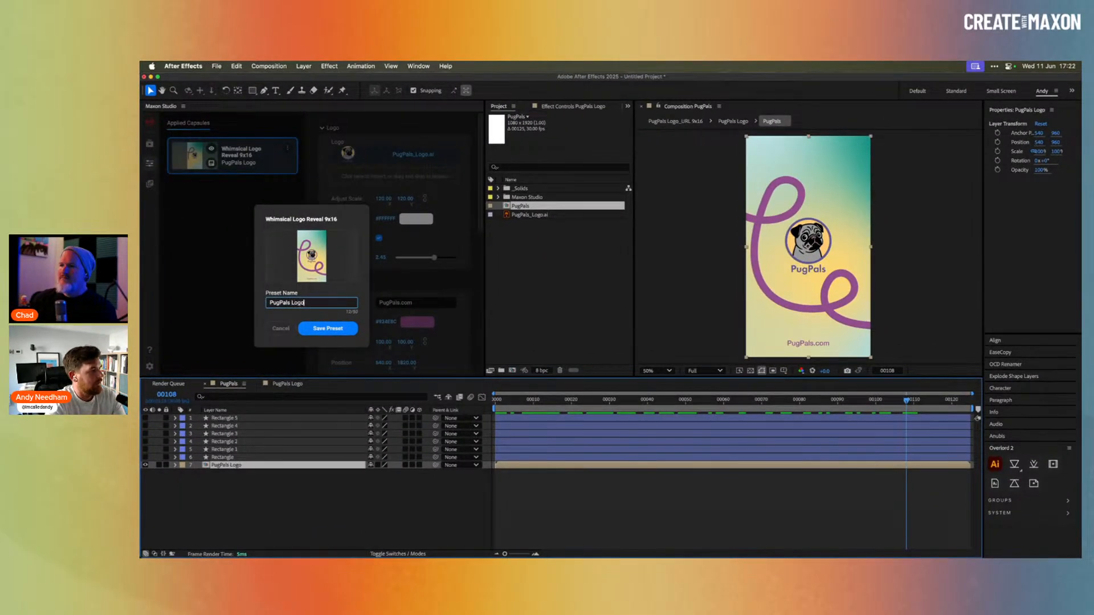
key("Return")
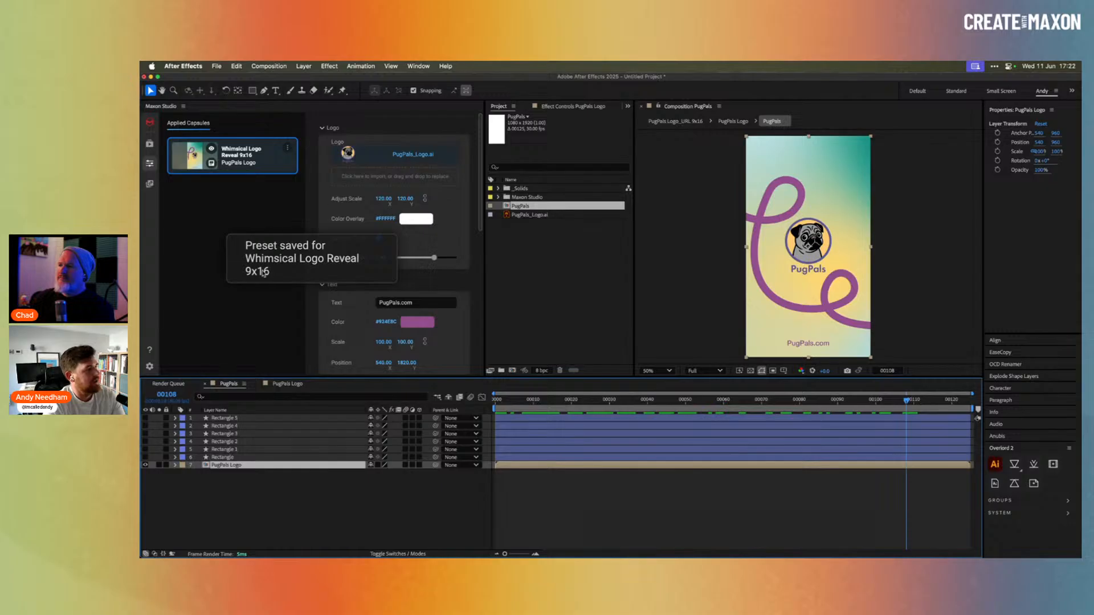
Open the Whimsical Logo Reveal 9x16 capsule details and check the Presets section for the saved preset.
left_click(214, 173)
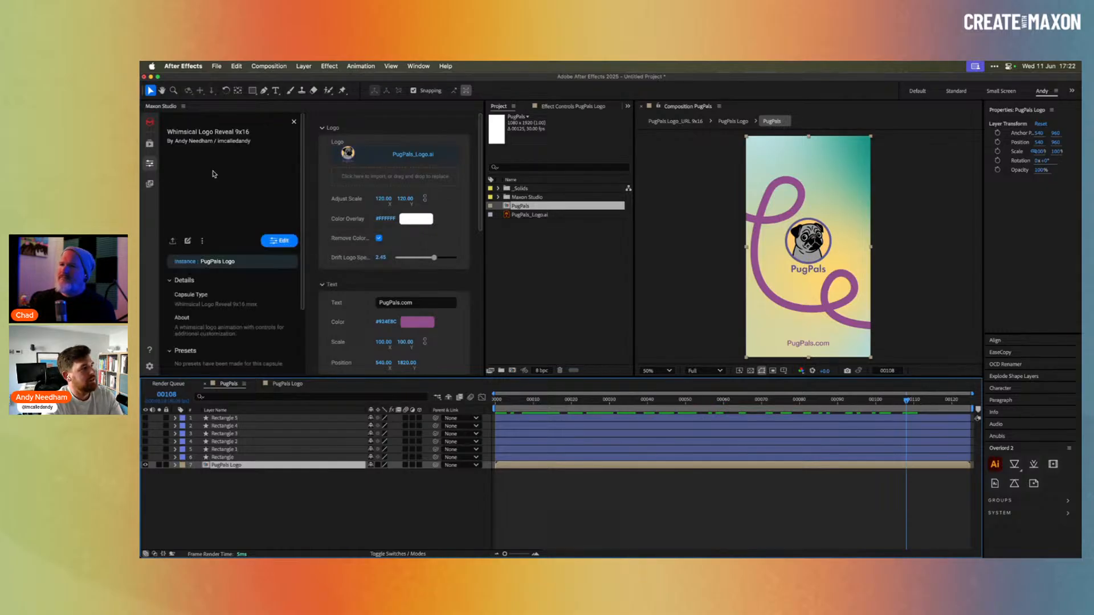
scroll(302, 267, "down", 3)
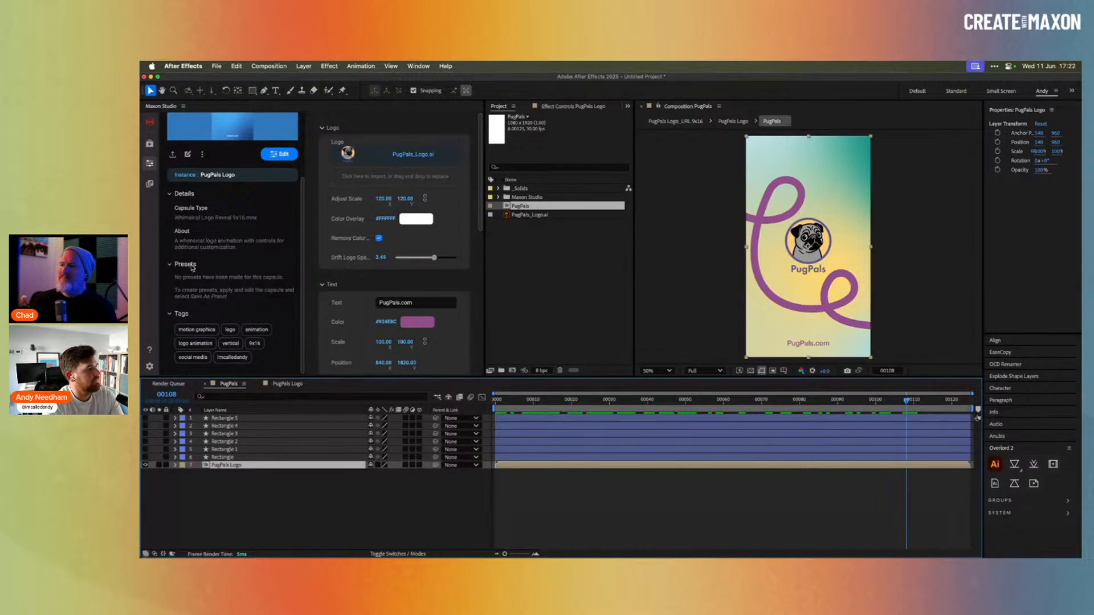
scroll(240, 279, "up", 3)
scroll(216, 282, "down", 3)
scroll(228, 159, "up", 3)
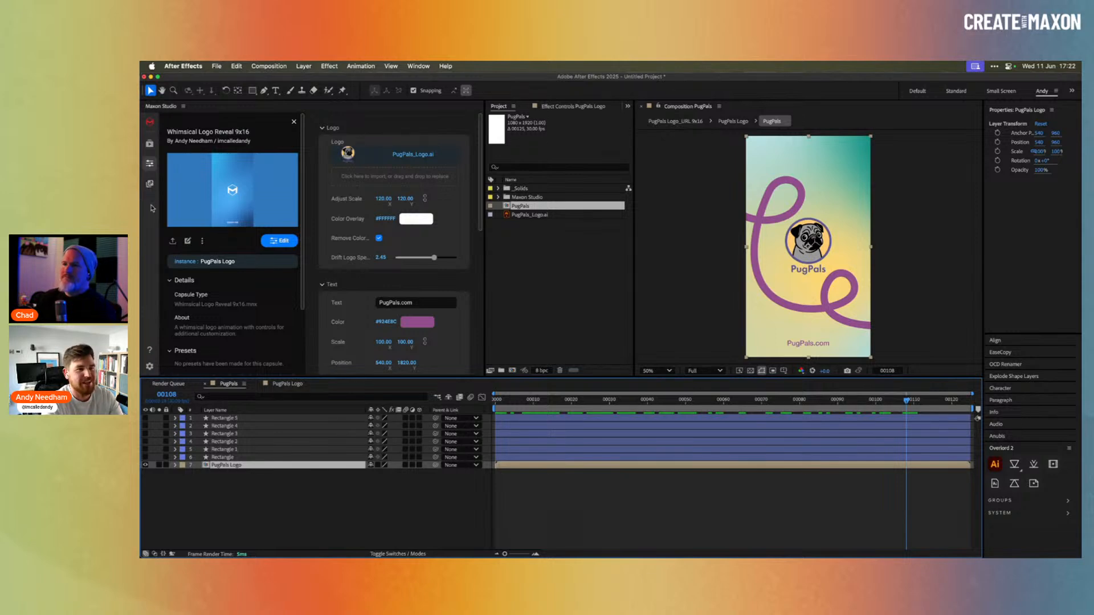
scroll(299, 298, "down", 3)
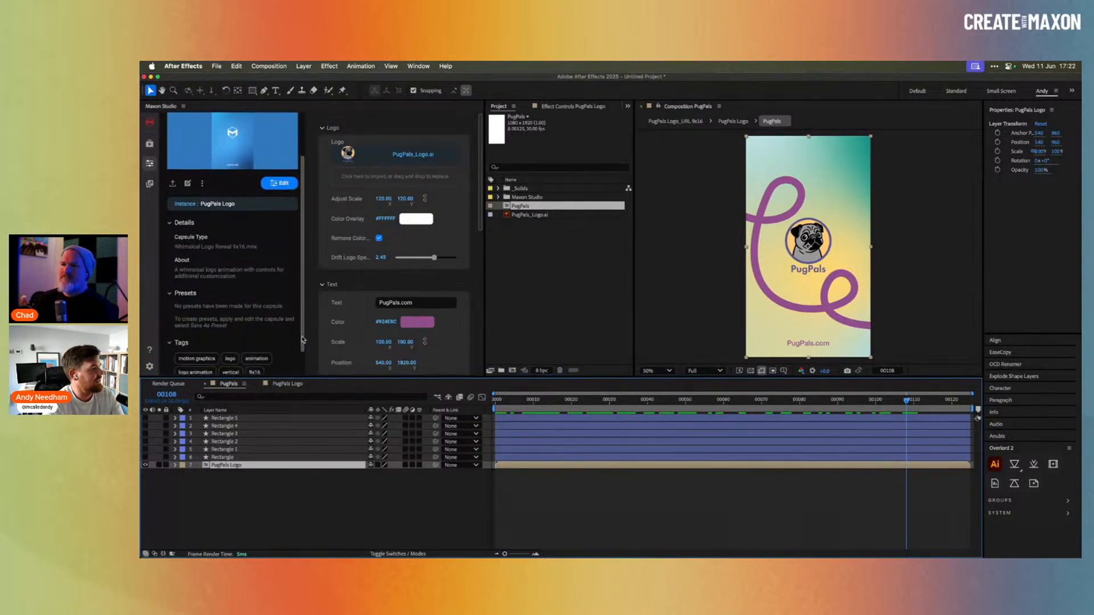
scroll(287, 216, "up", 3)
left_click(294, 122)
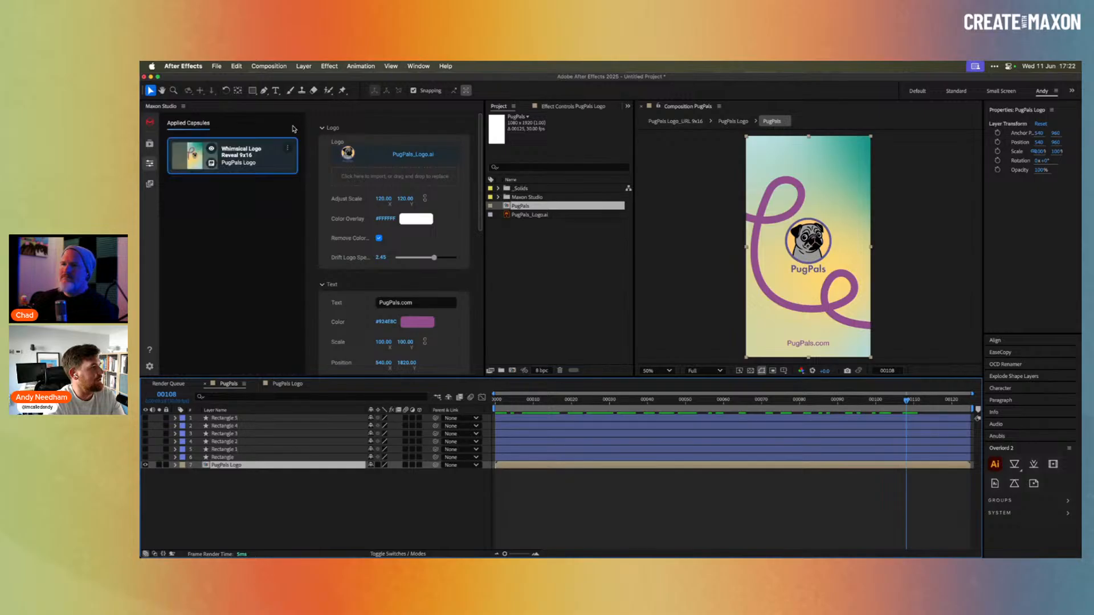
left_click(288, 149)
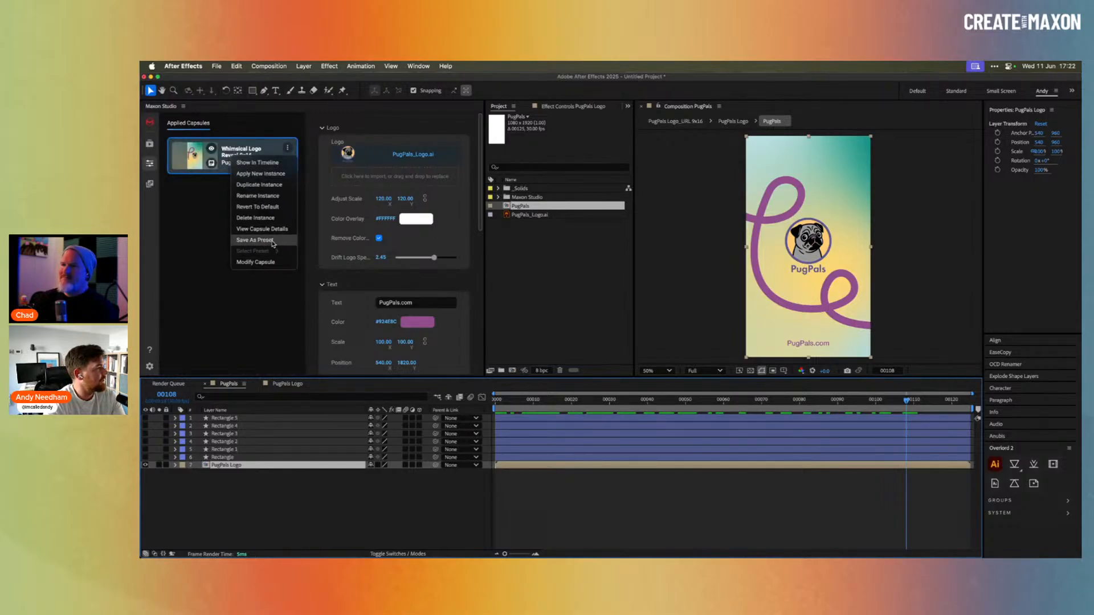
left_click(254, 239)
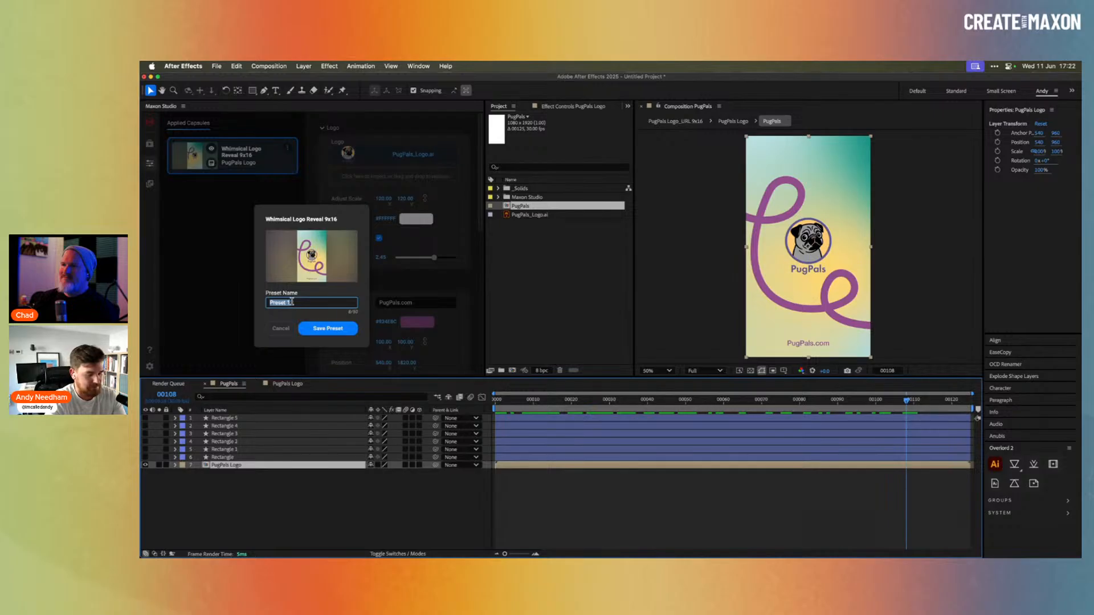
left_click(285, 329)
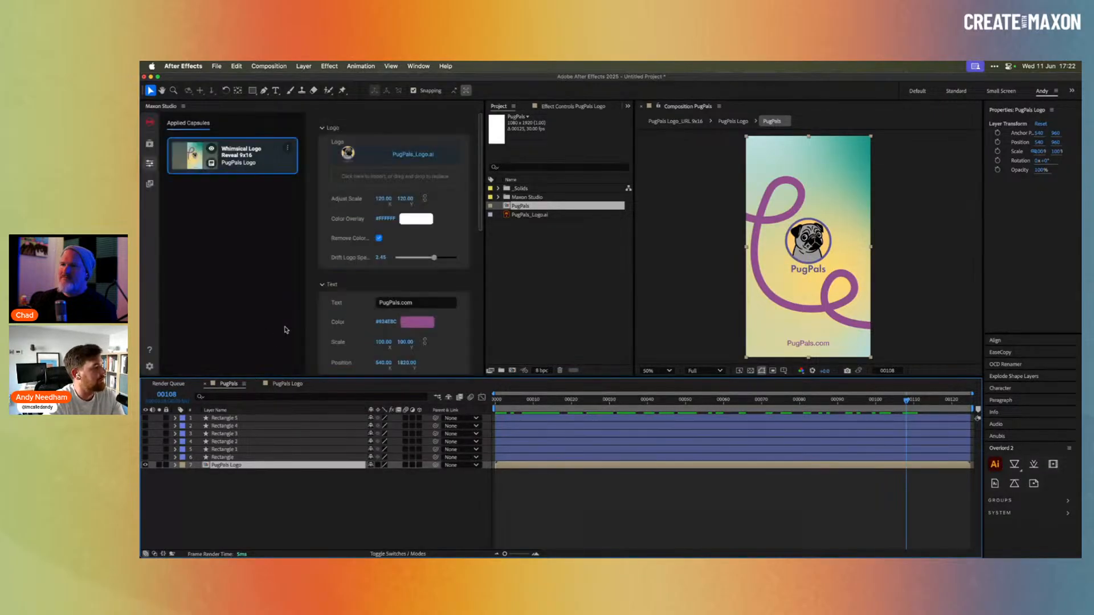
Reset the capsule's logo to its default and save the settings as a preset named PugPals.
left_click(464, 155)
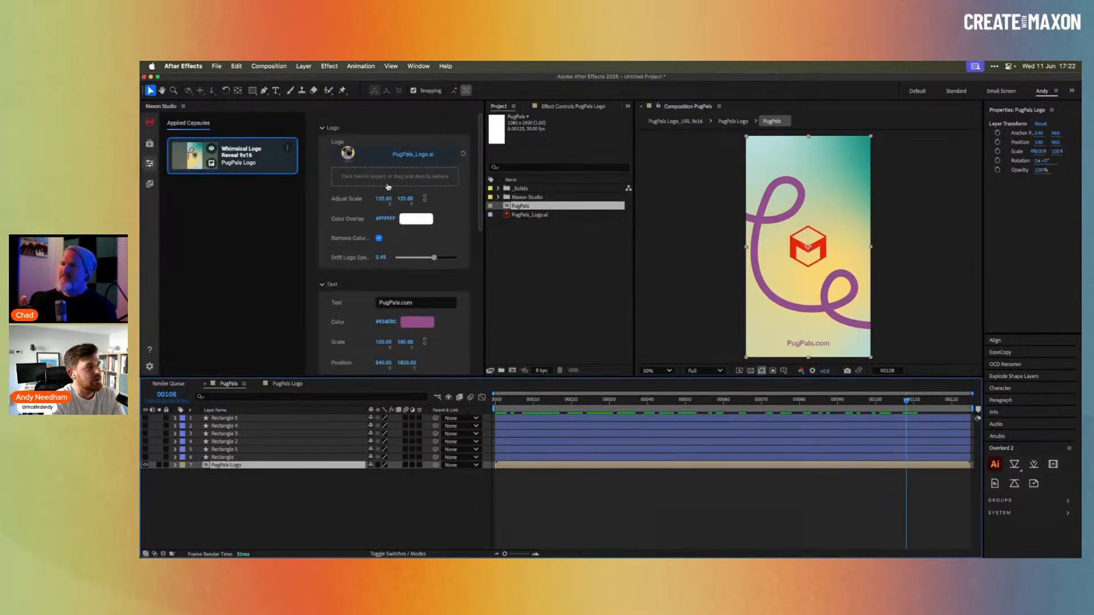
left_click(287, 148)
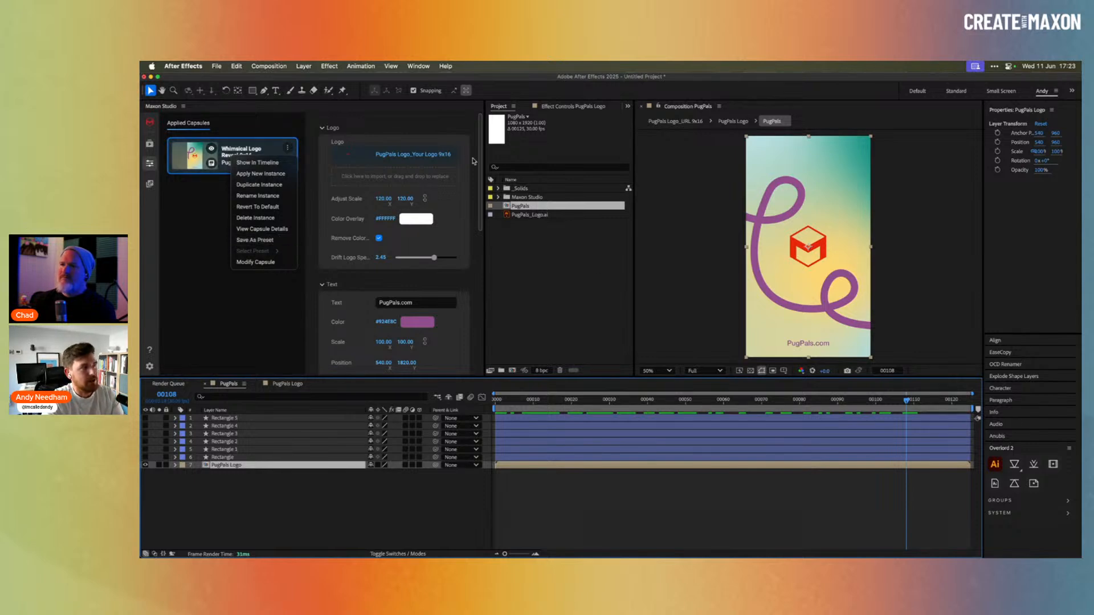
left_click(262, 239)
type("PugPals")
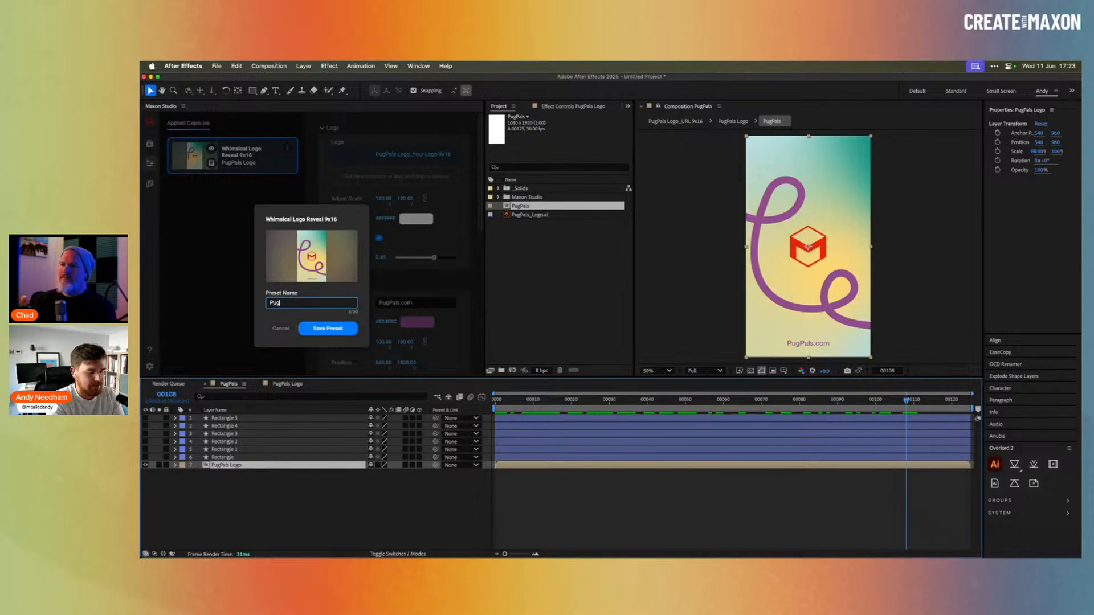
left_click(322, 323)
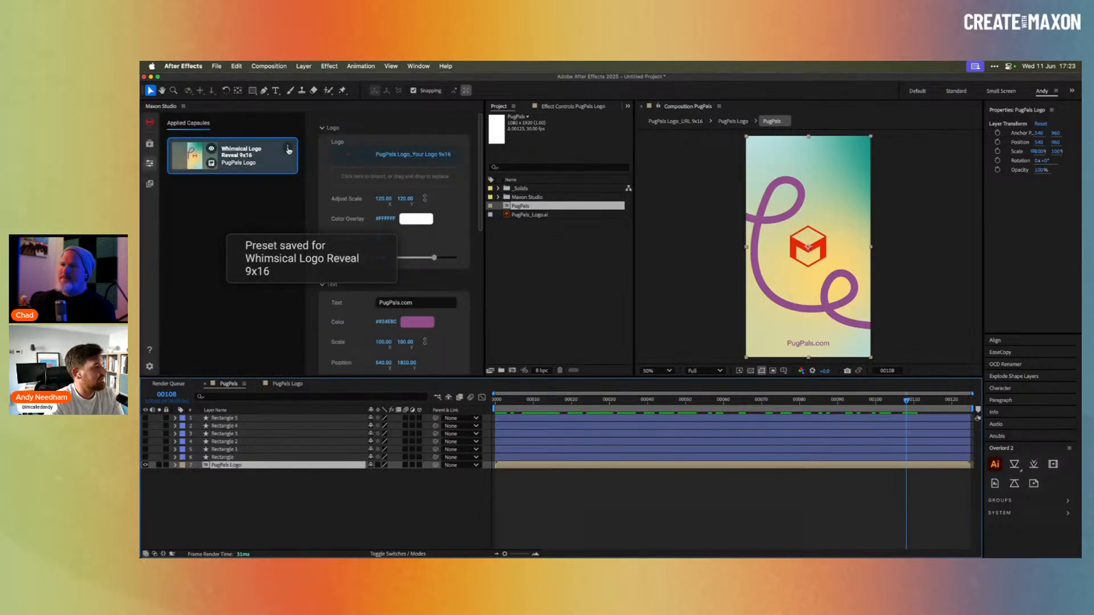
Reopen the capsule details and look for the PugPals preset in the Presets section.
left_click(287, 149)
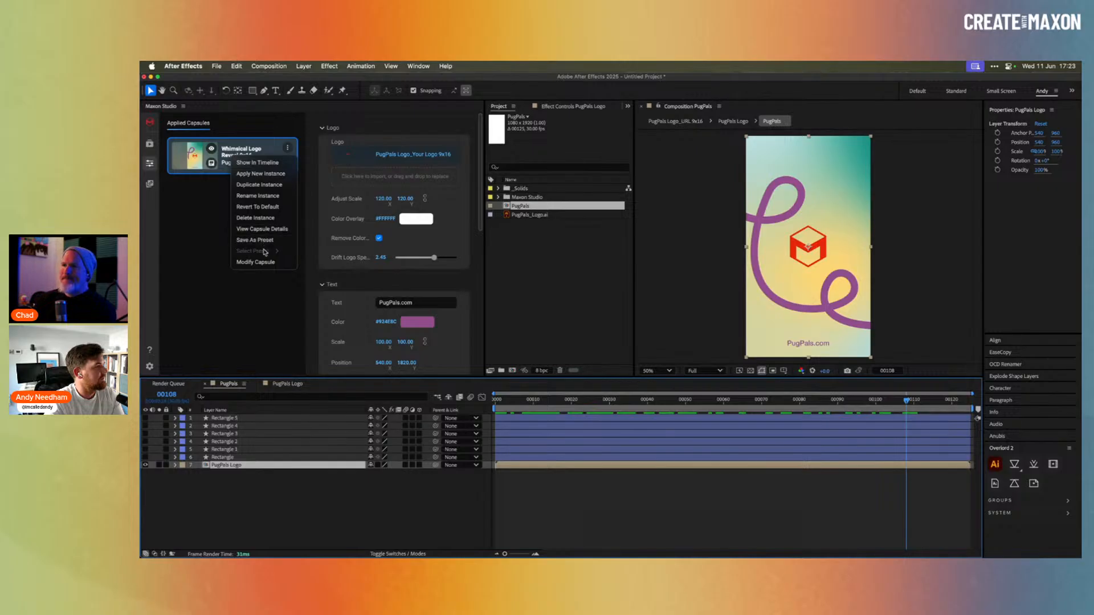
left_click(262, 229)
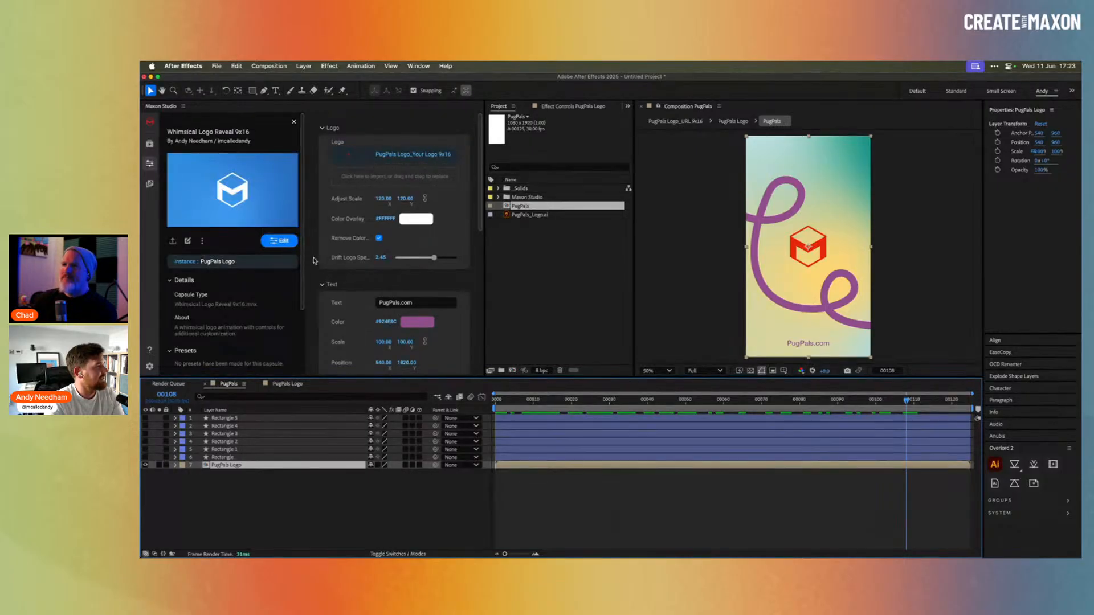
scroll(296, 228, "down", 3)
scroll(287, 148, "up", 3)
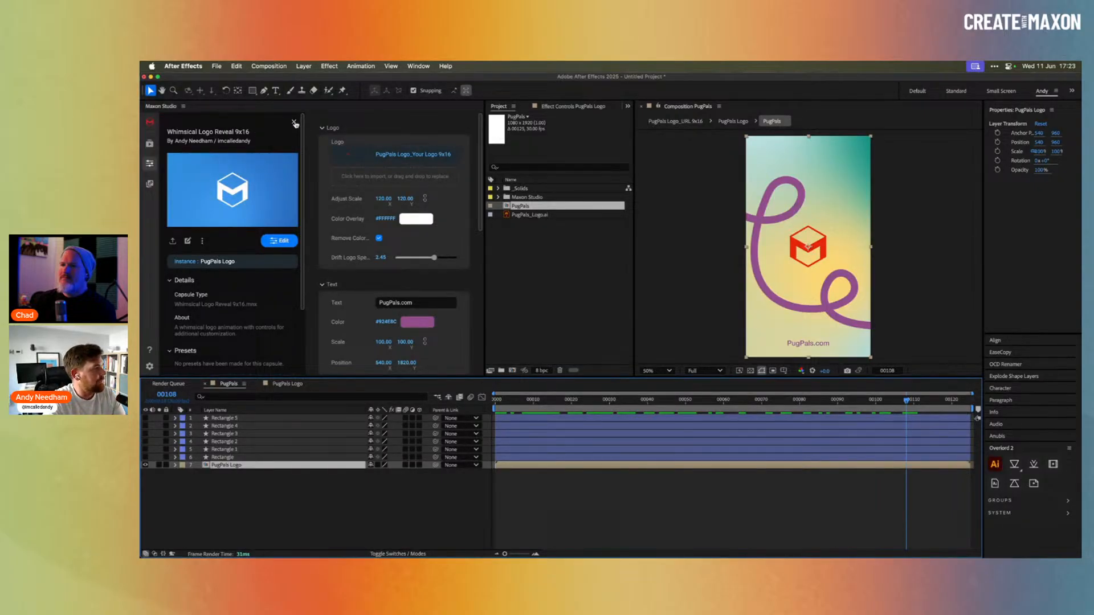
Replace the capsule's logo with PugPals_Logo.ai from the project and close the capsule details.
left_click_drag(538, 215, 377, 177)
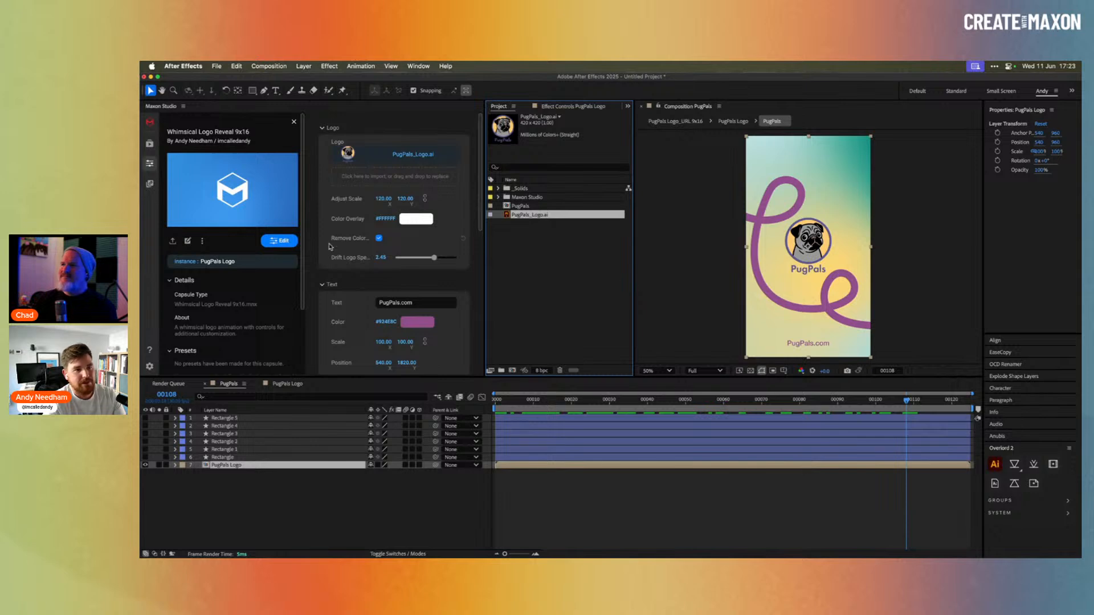
left_click(294, 122)
left_click(544, 254)
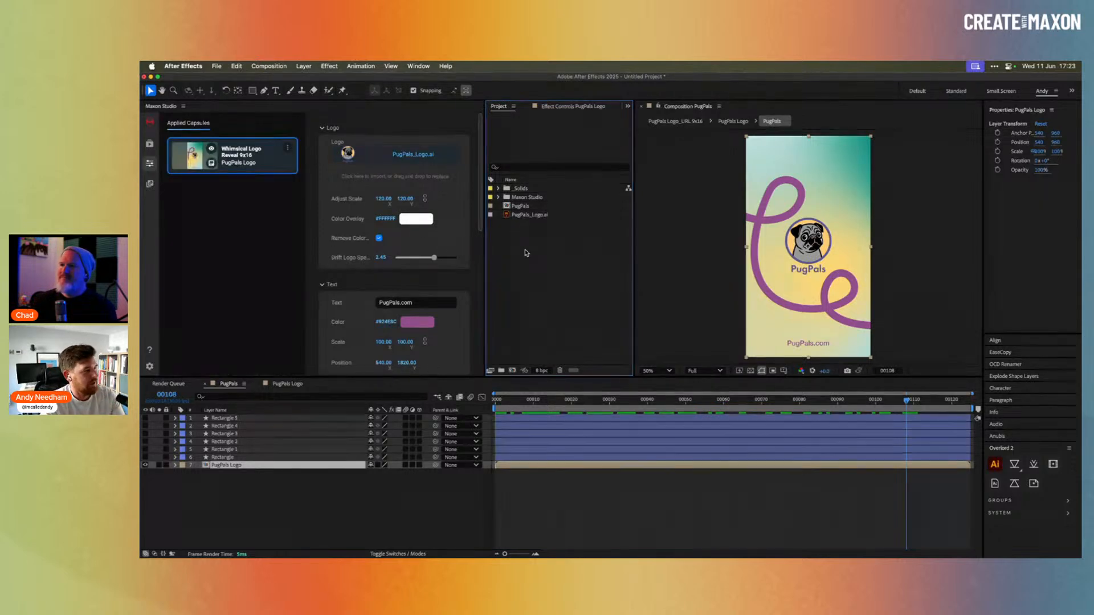
Switch to Illustrator and show the Social_Media_Design.ai document.
key("super+Tab")
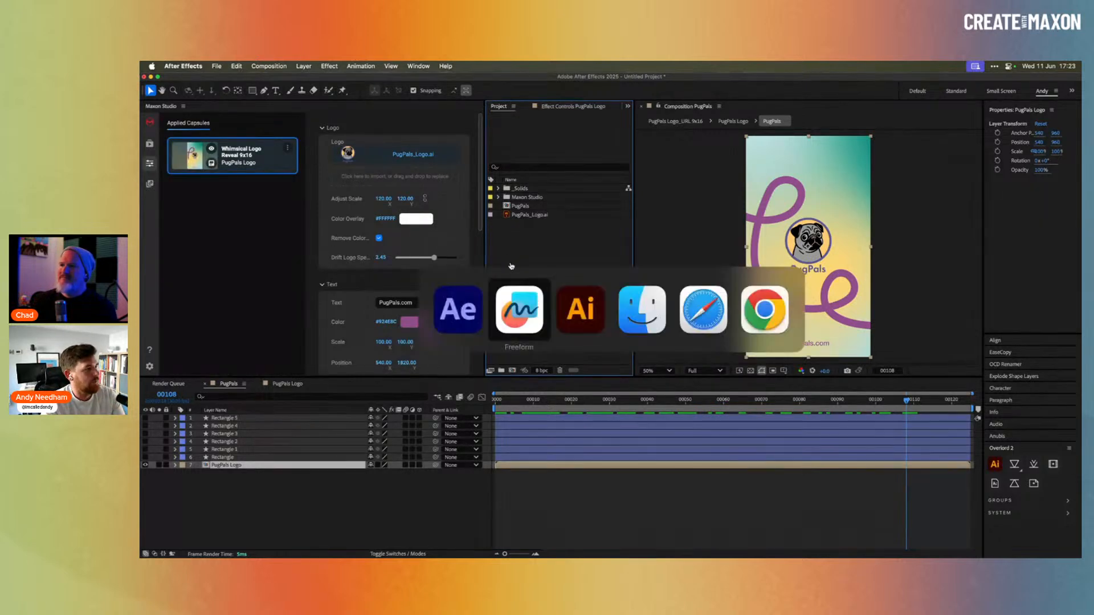
left_click(588, 325)
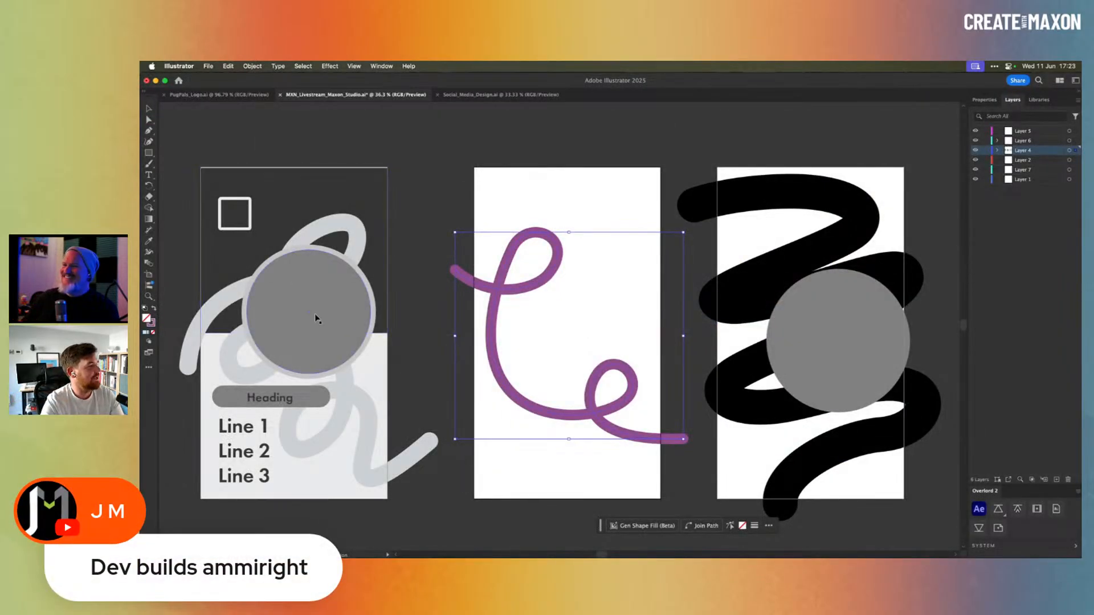
left_click(512, 94)
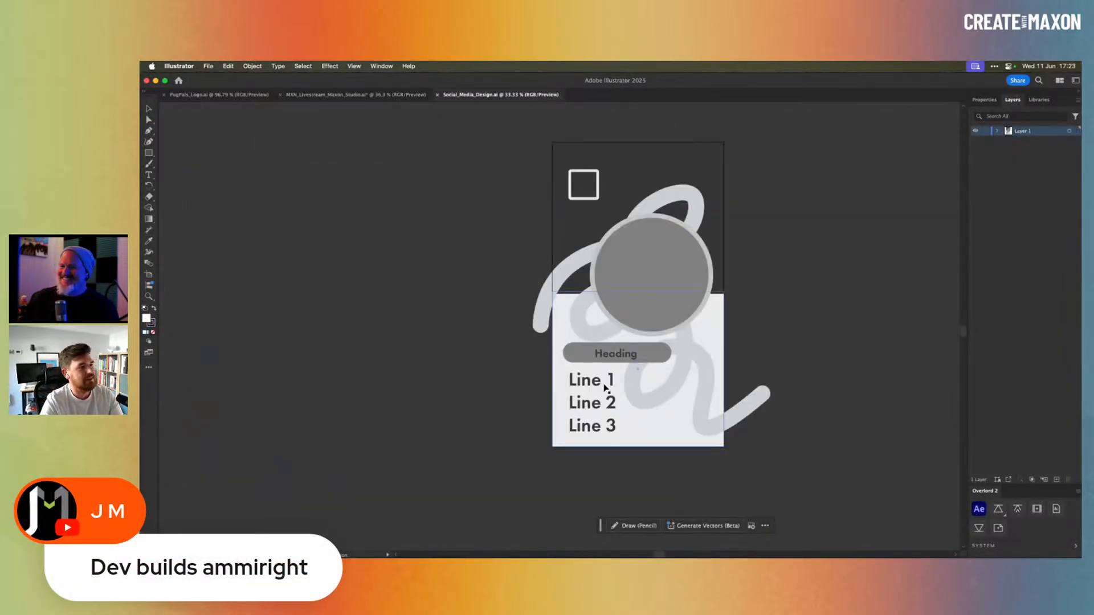
Switch to Finder and preview Social_Media_Design.ai in the Illustrator folder.
key("super+Tab")
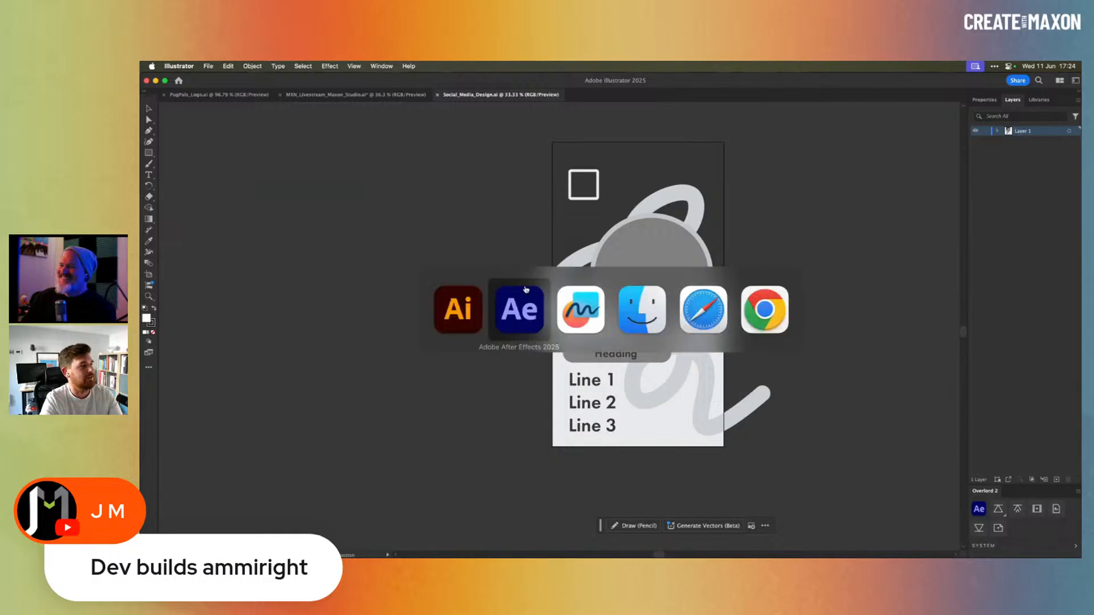
left_click(644, 314)
left_click(345, 129)
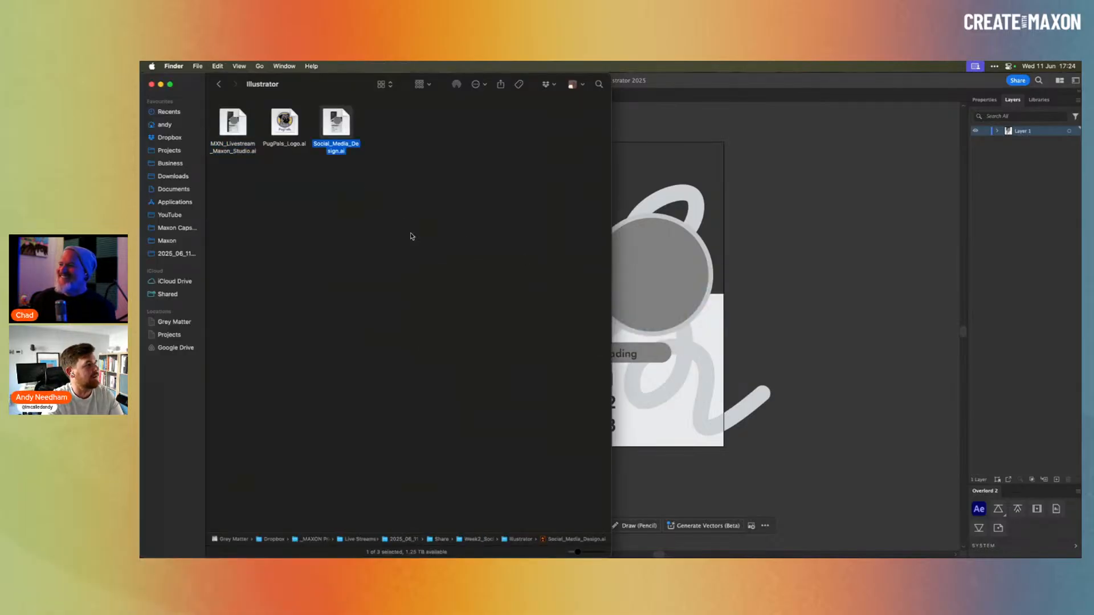
key("space")
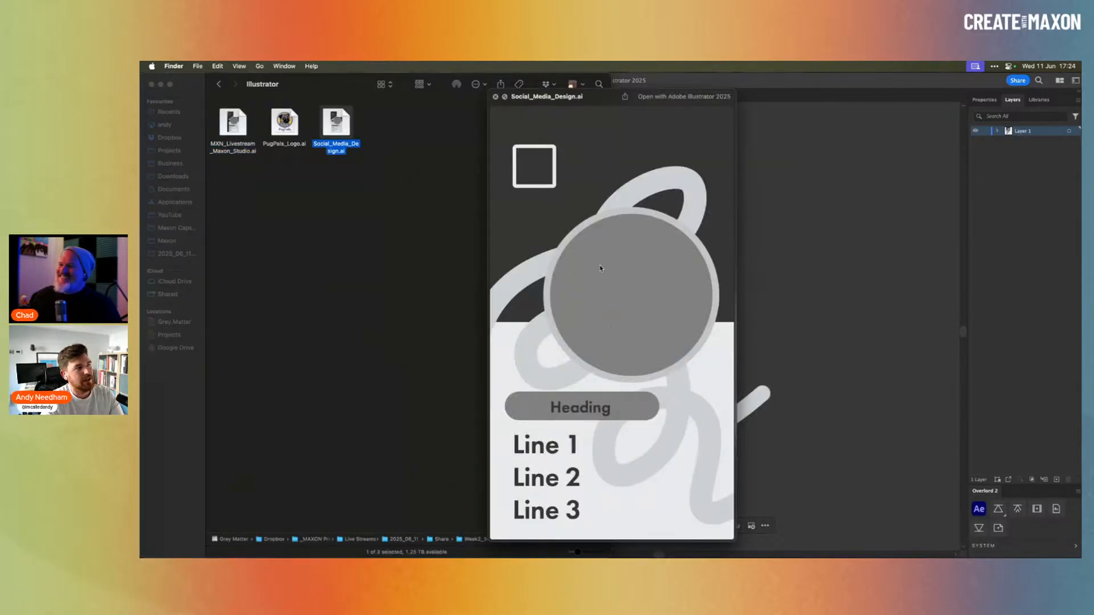
key("space")
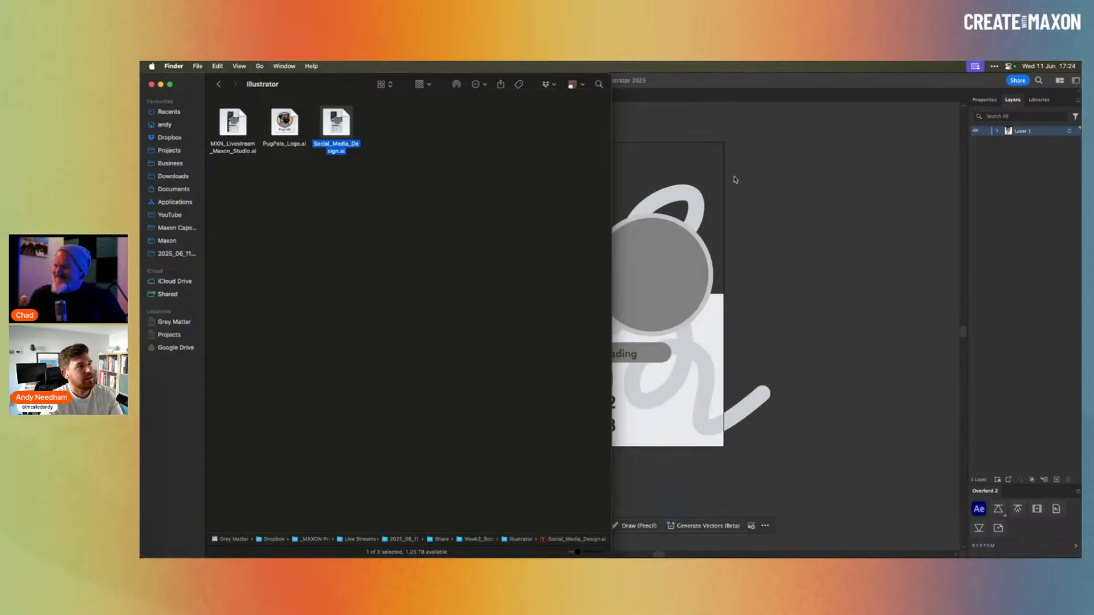
Return to Illustrator and look over all the artboards in the MXN_Livestream_Maxon_Studio.ai document.
left_click(734, 180)
left_click(396, 95)
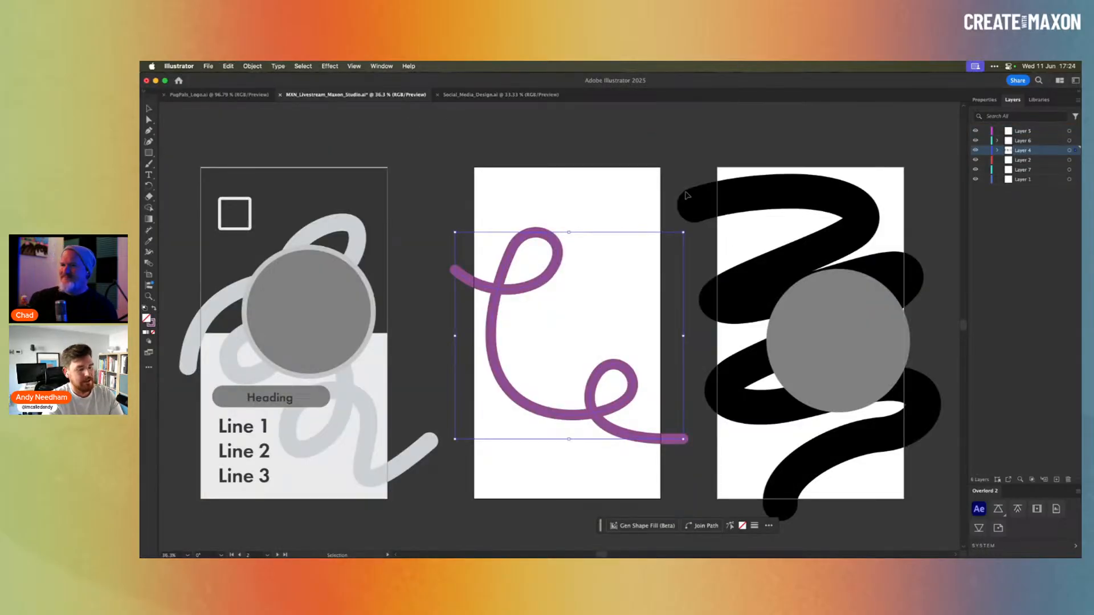
key("super+minus")
key("super+minus")
key("super+minus")
key("super+minus")
left_click_drag(637, 314, 530, 315)
key("super+plus")
key("super+plus")
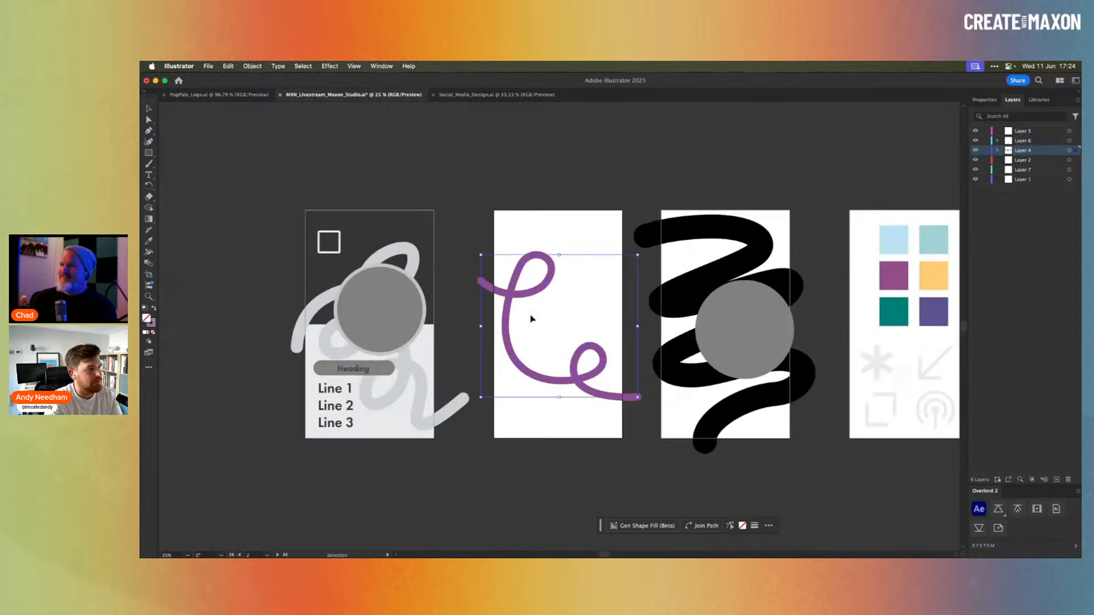
left_click_drag(717, 327, 505, 297)
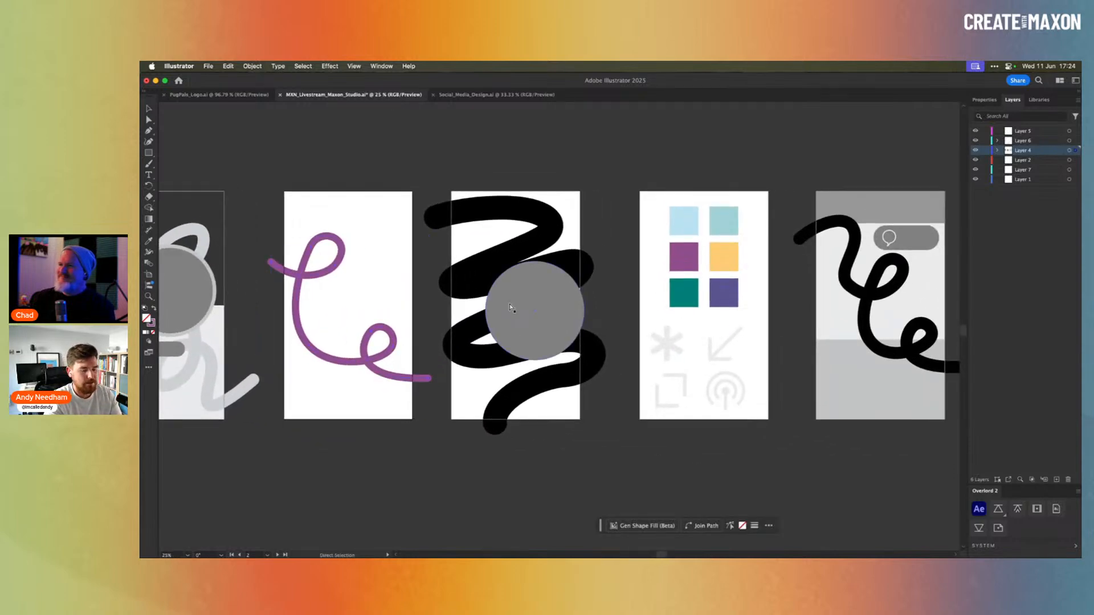
key("super+minus")
left_click_drag(671, 342, 550, 329)
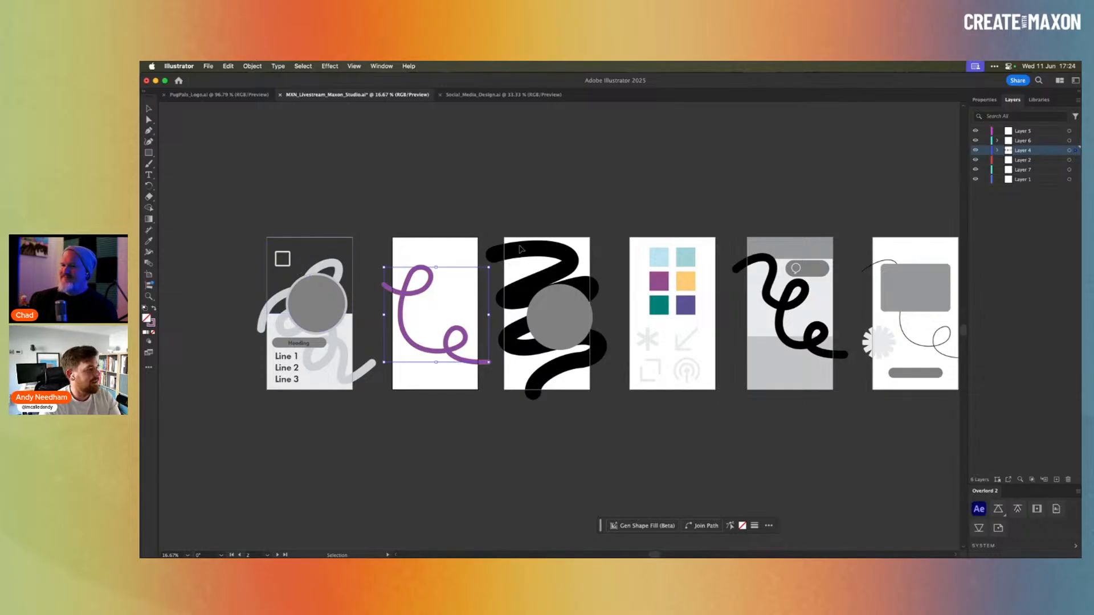
scroll(658, 358, "right", 3)
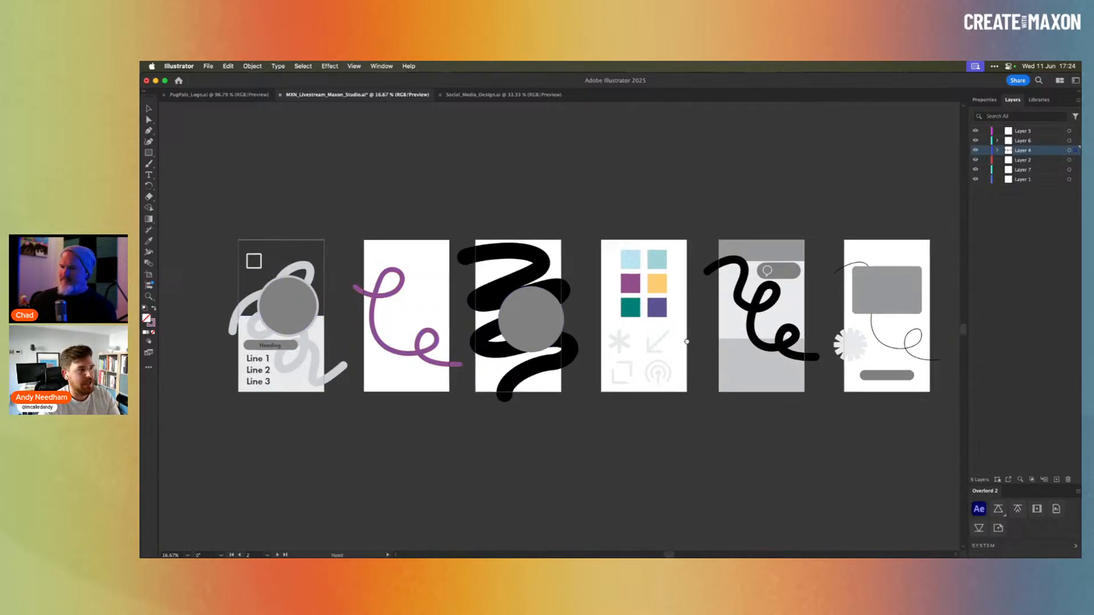
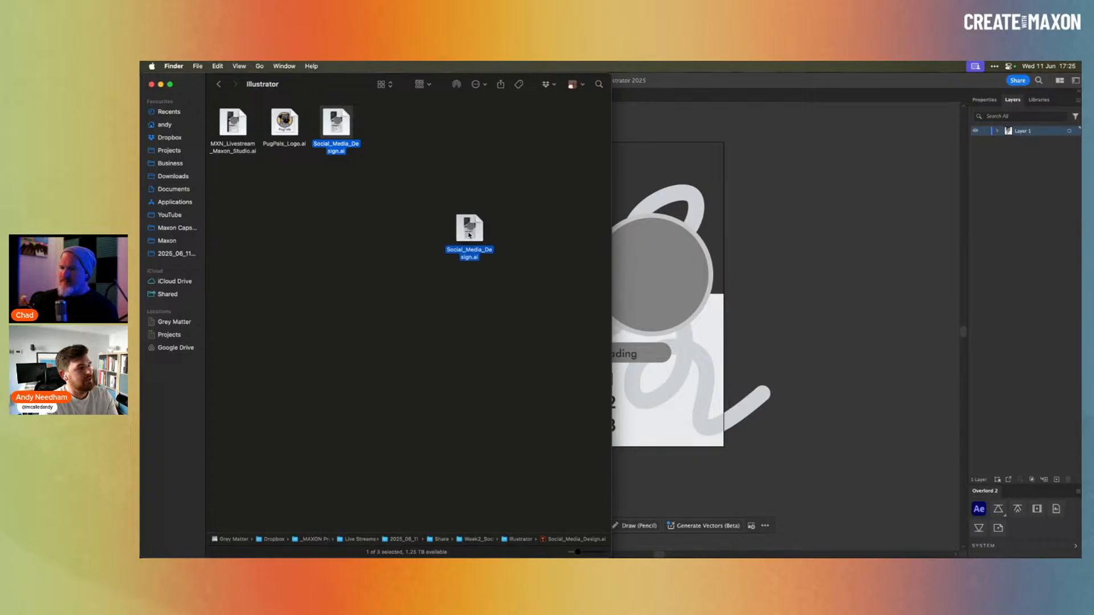
Switch to After Effects and create a new composition named PugPals Profile.
key("super+Tab")
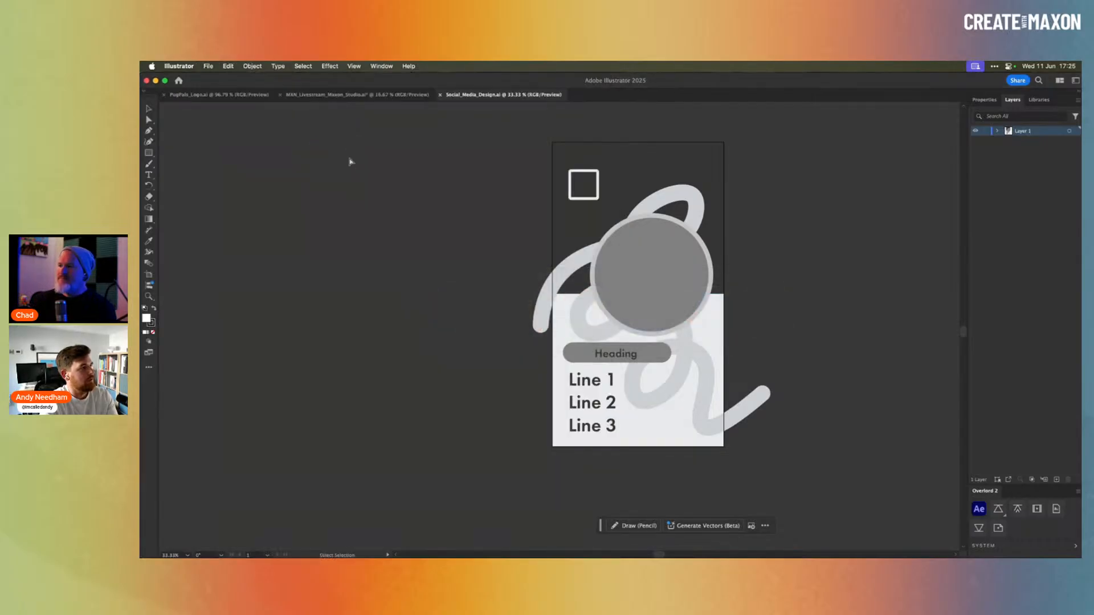
key("super+Tab")
left_click(512, 302)
key("super+Tab")
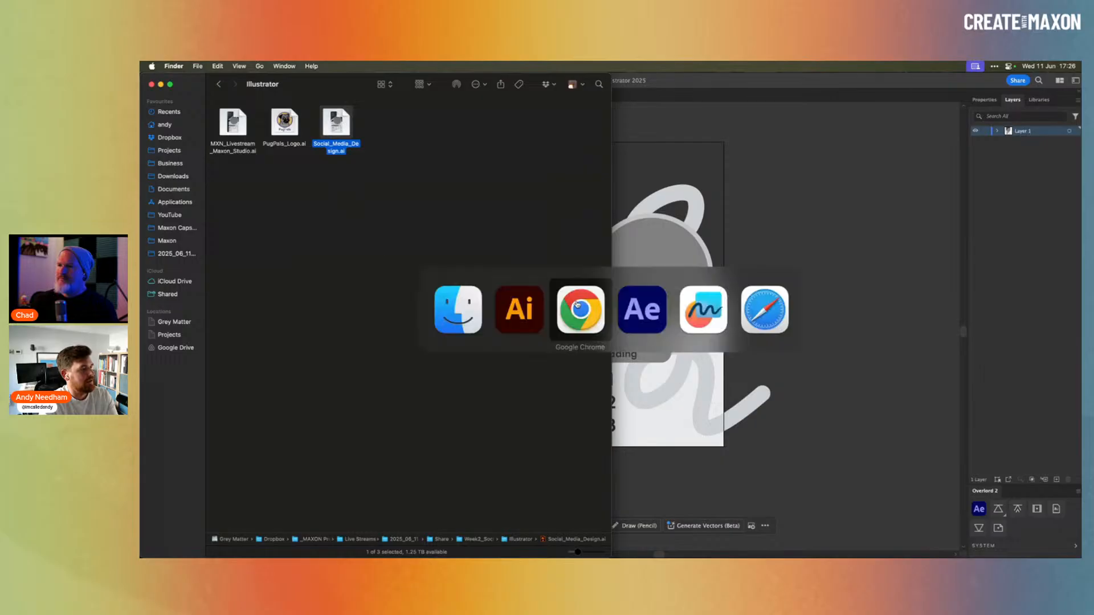
left_click(639, 314)
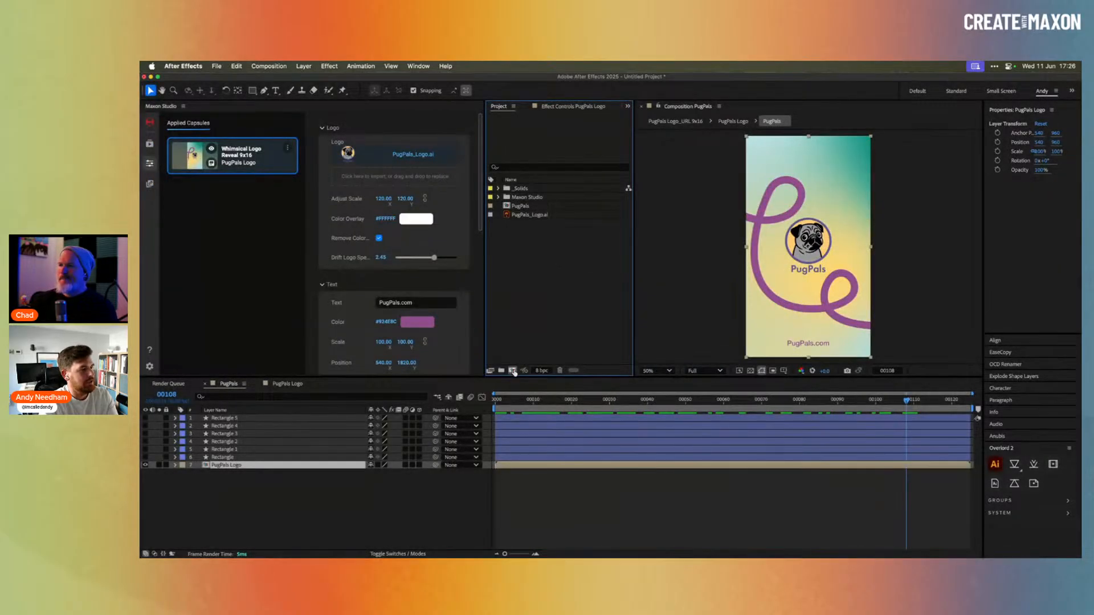
key("super+n")
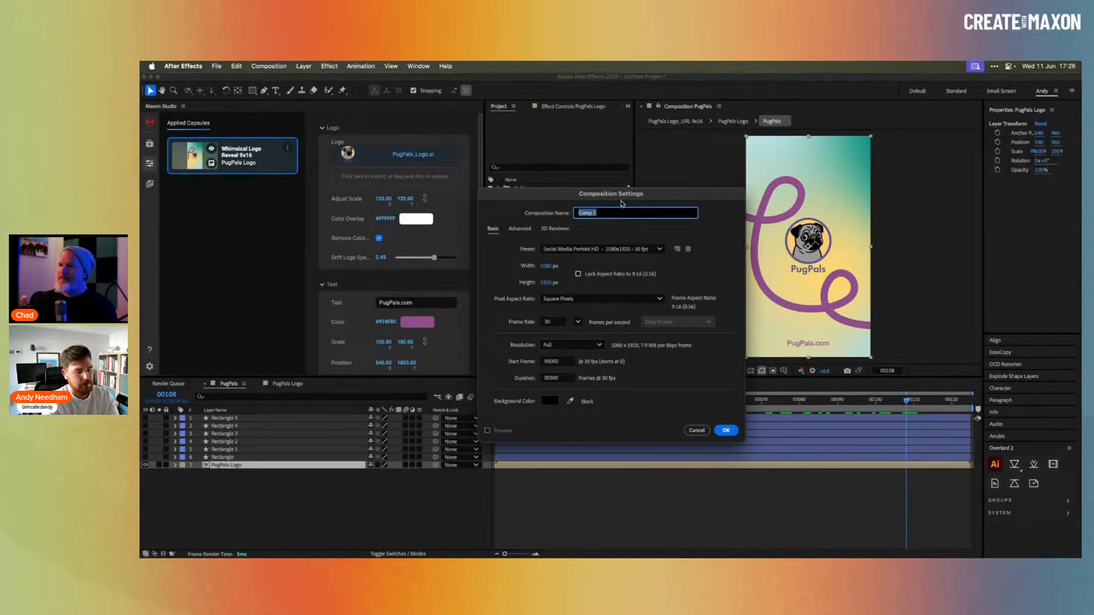
type("PugPals Profile")
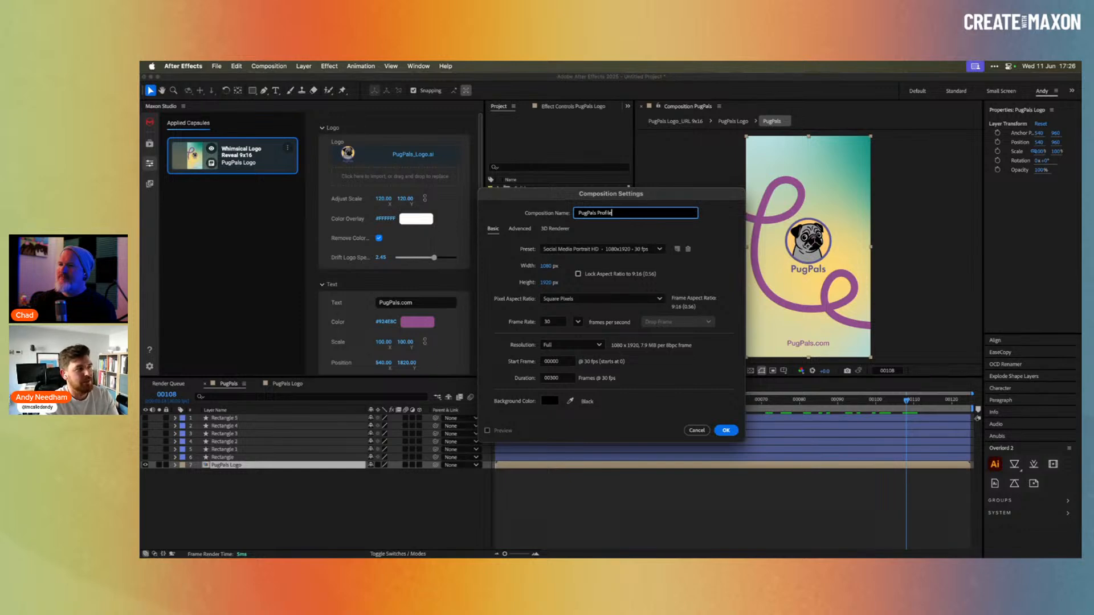
key("Return")
Switch to Illustrator, select all the Social_Media_Design artwork and try to push it to After Effects with Overlord.
key("super+Tab")
key("super+Tab")
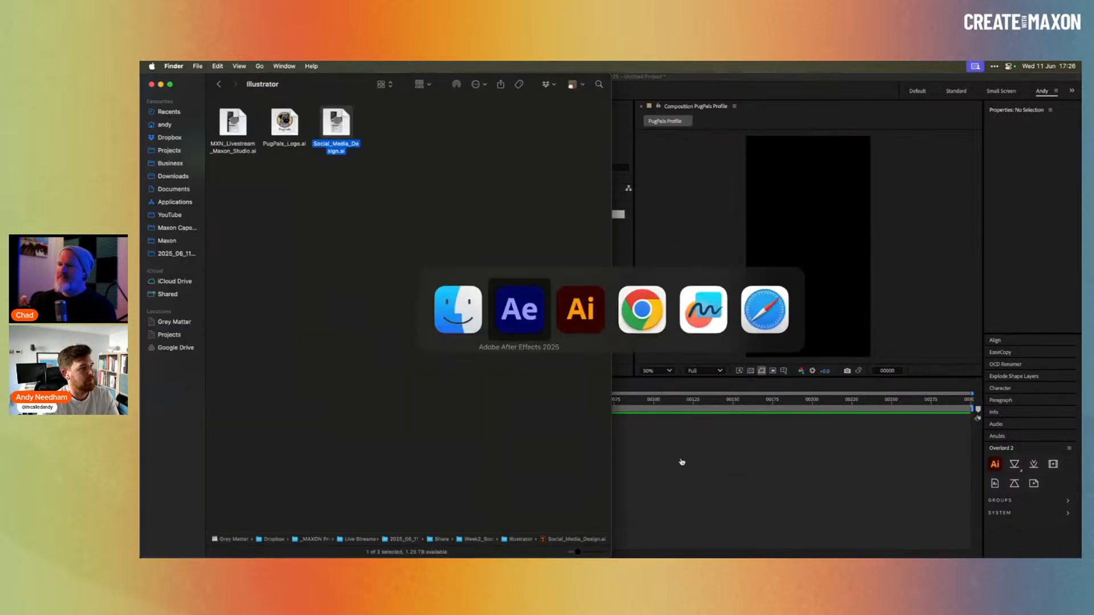
key("super+Tab")
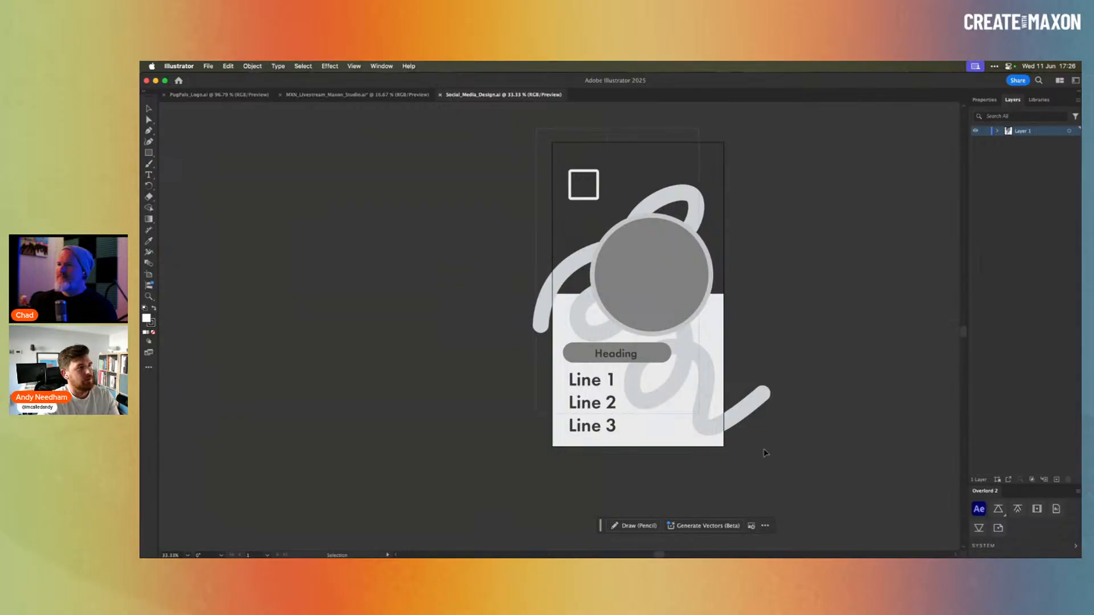
key("super+a")
left_click(998, 509)
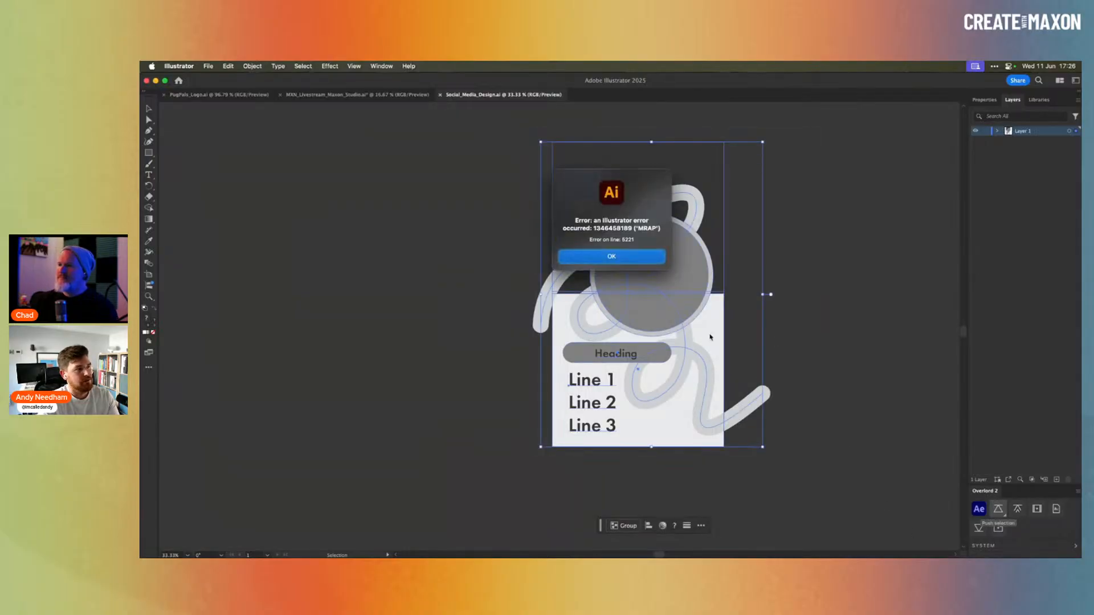
left_click(635, 259)
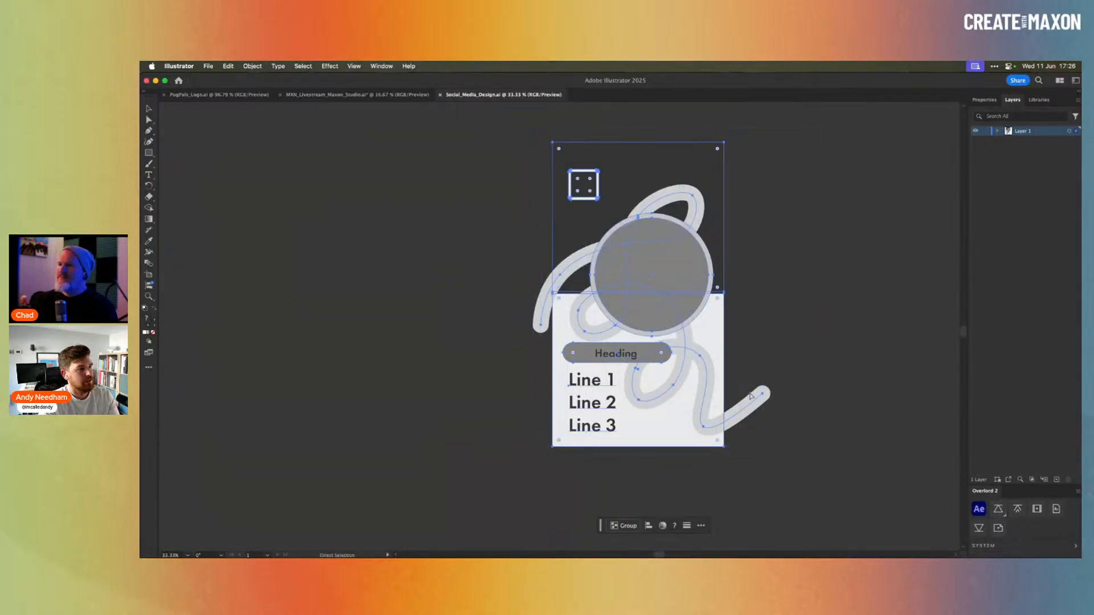
left_click(996, 131)
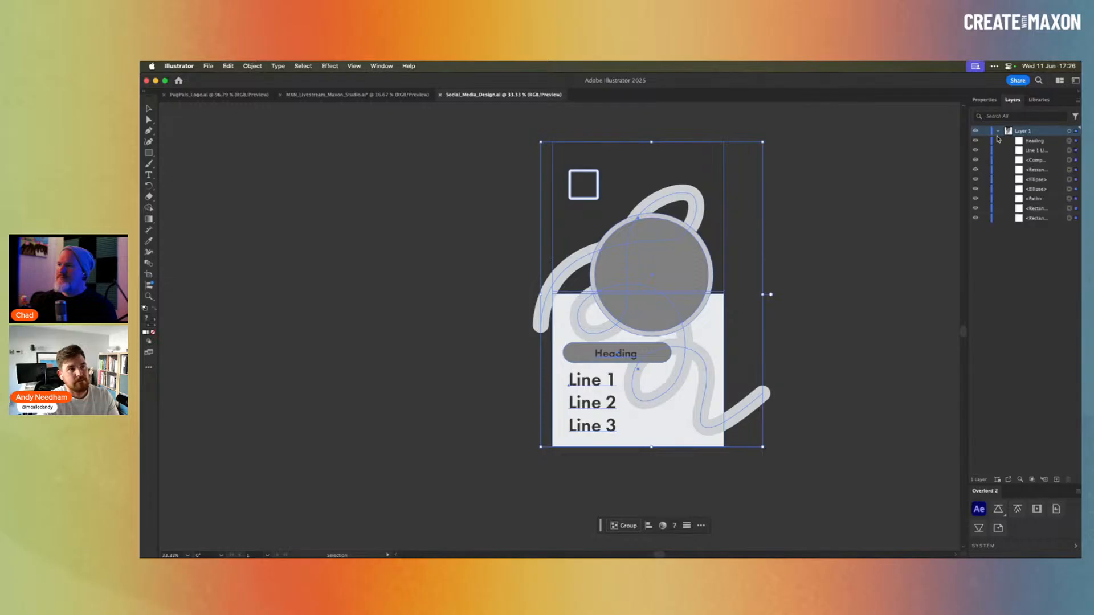
left_click(997, 508)
left_click(638, 258)
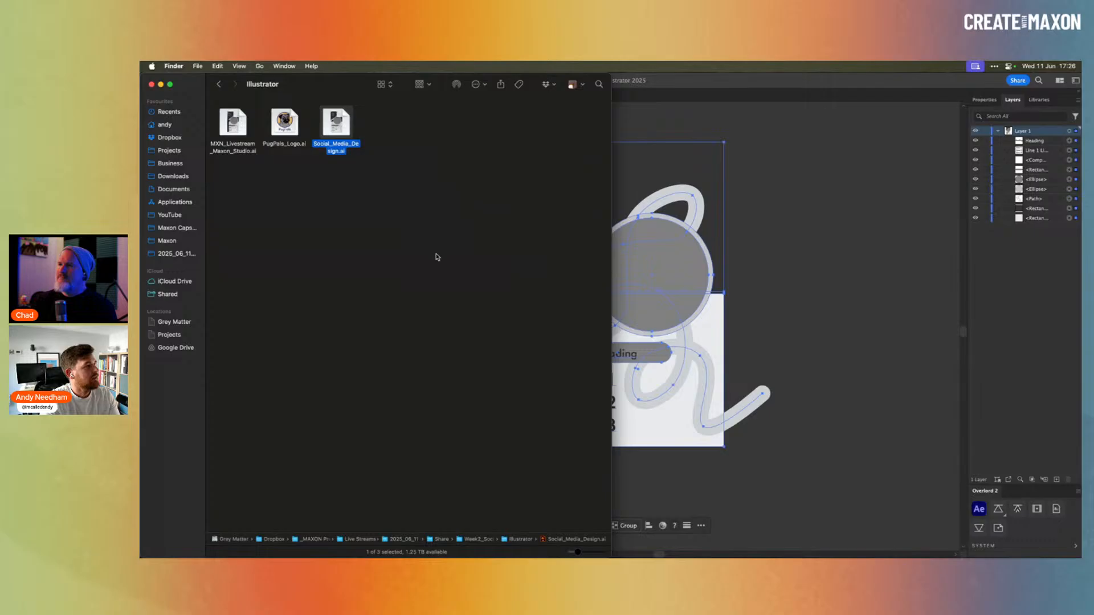
Select only the large grey circle in Illustrator and push it to After Effects with Overlord.
left_click(811, 263)
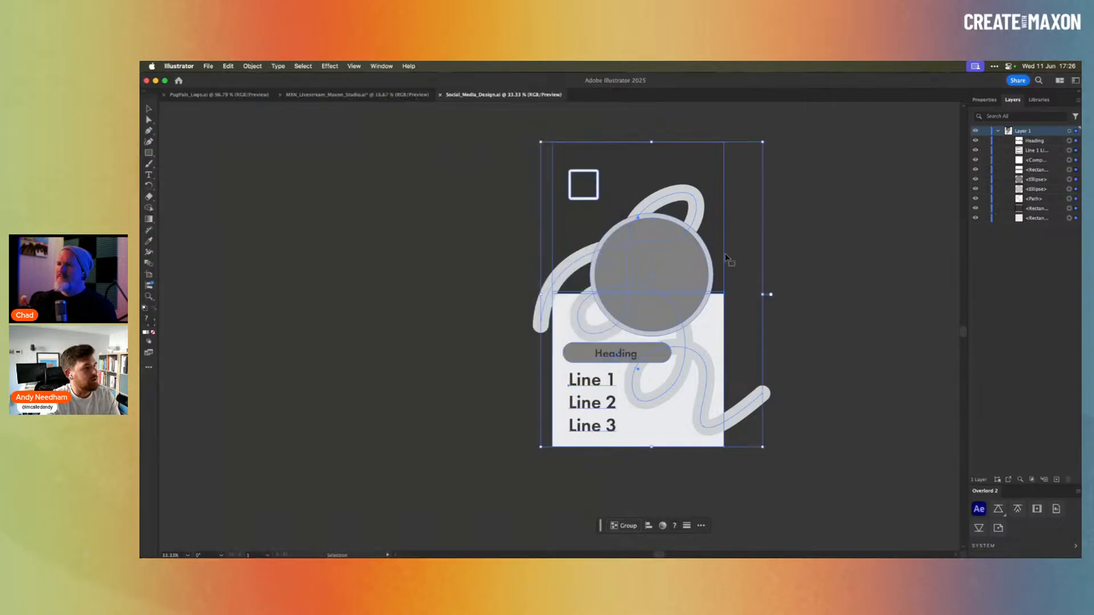
left_click(794, 285)
left_click(695, 291)
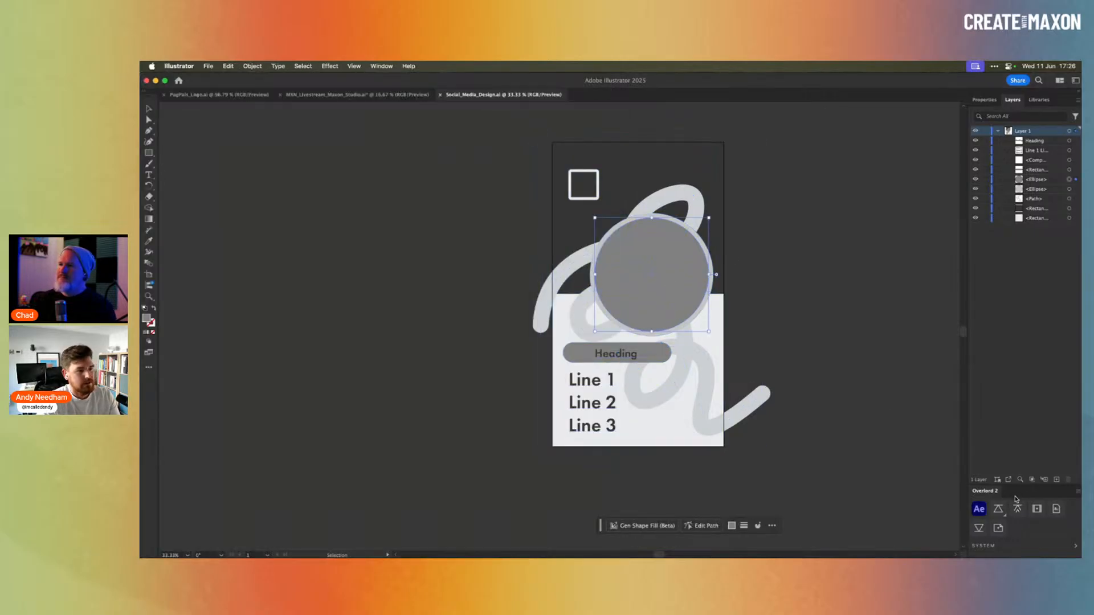
left_click(998, 509)
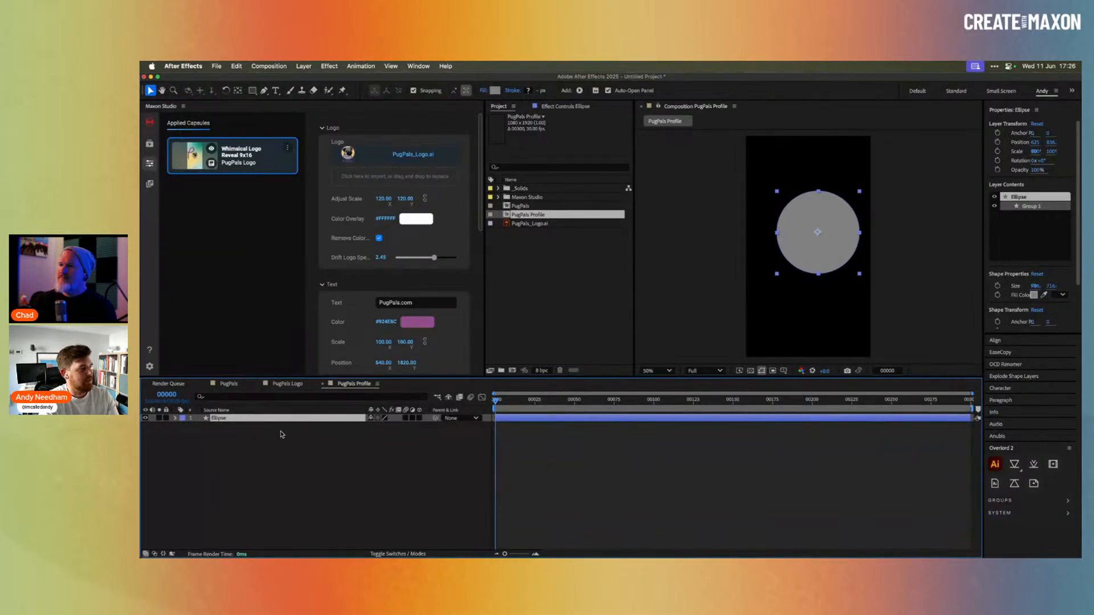
Return to Illustrator, try again to push the full artwork selection with Overlord, and clear the selection.
key("super+Tab")
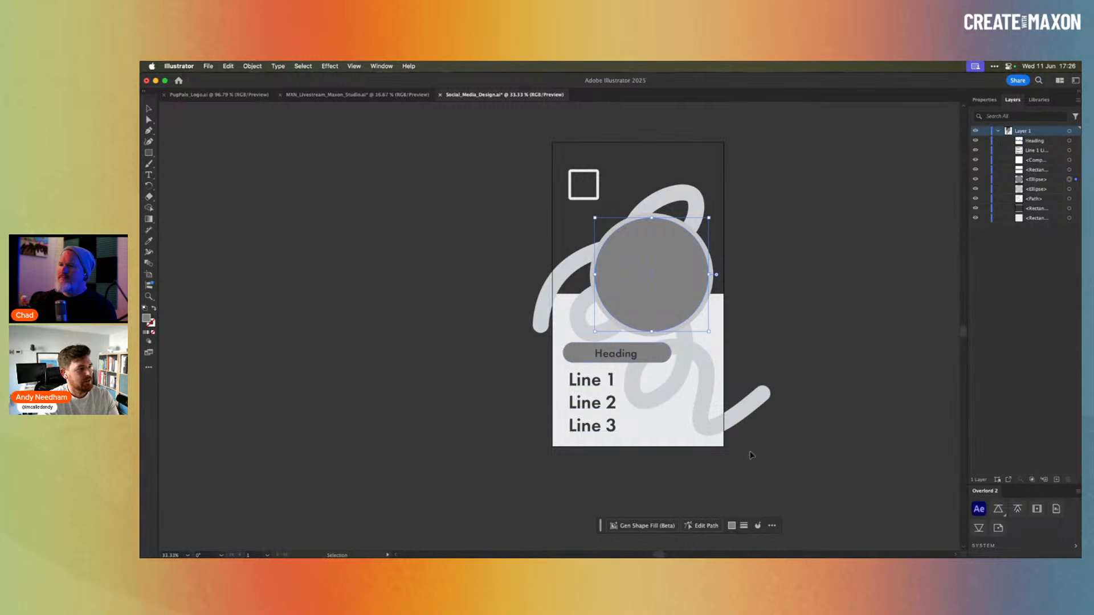
key("super+a")
left_click(998, 508)
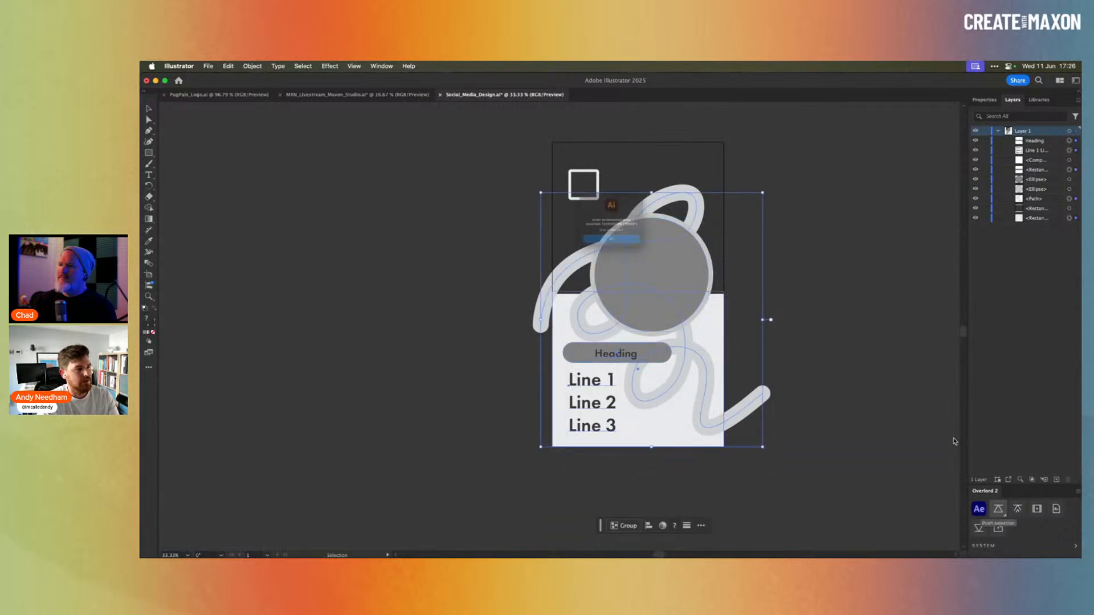
key("Return")
double_click(709, 373)
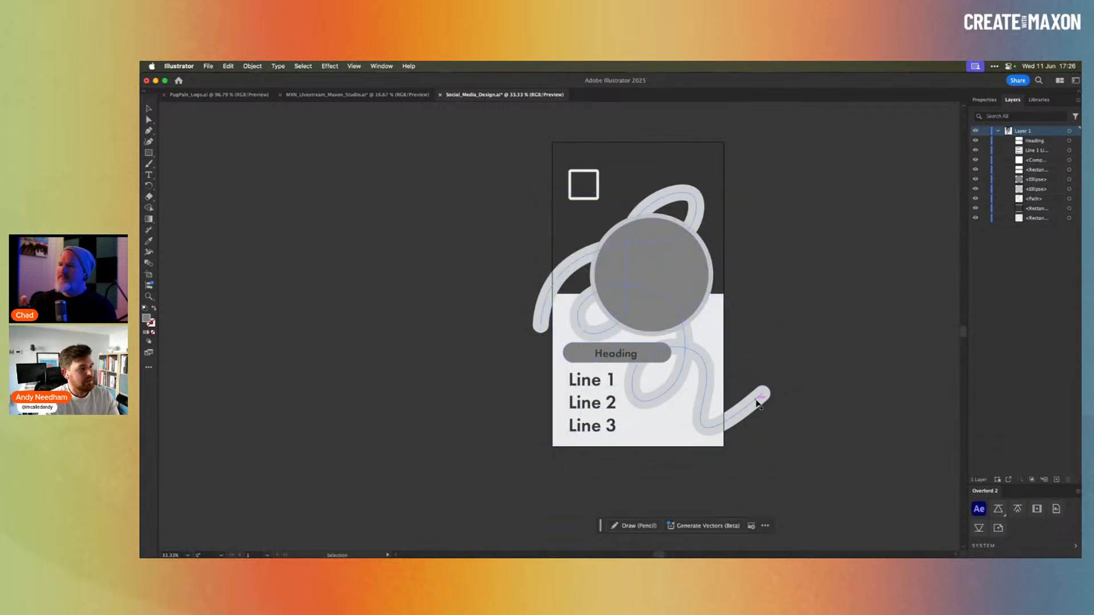
Go back to After Effects and delete the Ellipse layer from the PugPals Profile composition.
left_click(977, 509)
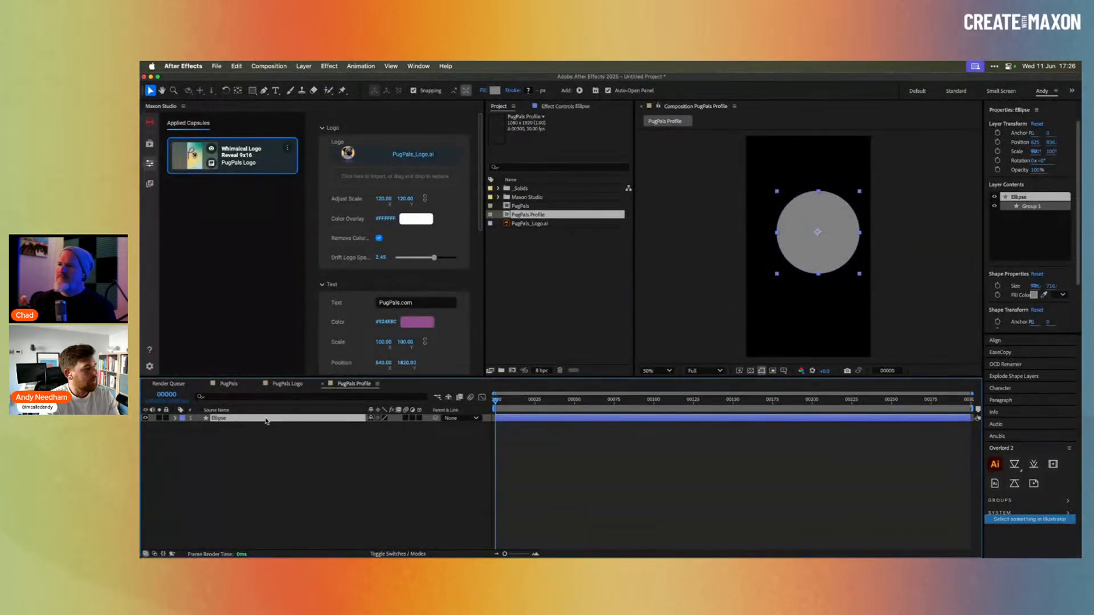
key("Delete")
left_click(595, 260)
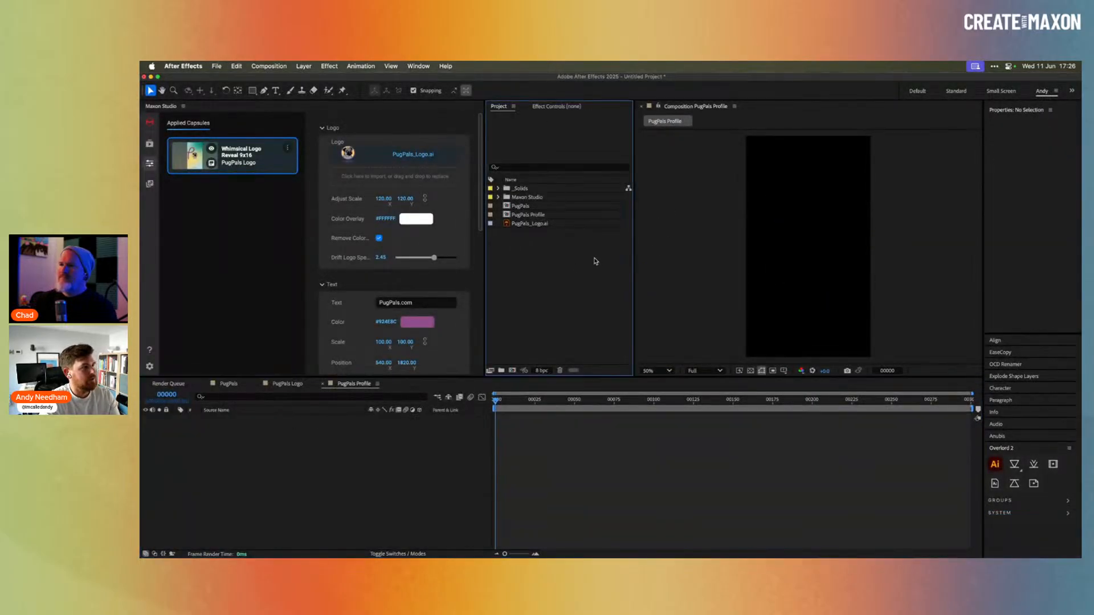
Import Social_Media_Design.ai from Finder into the After Effects project as a Composition with Layer Size footage dimensions.
key("super+Tab")
key("super+Tab")
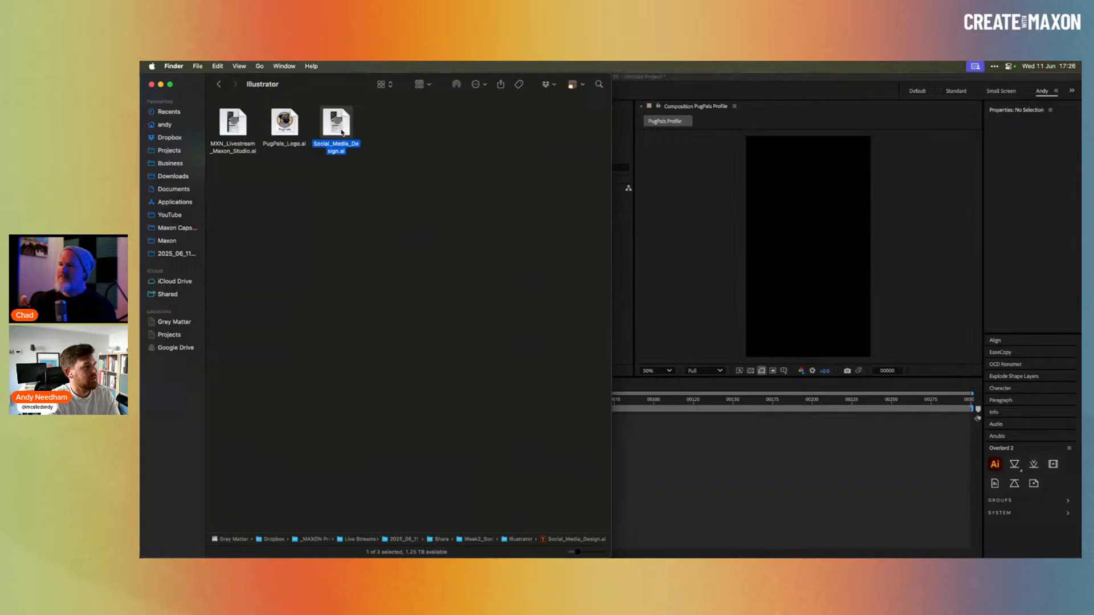
left_click_drag(342, 132, 550, 300)
key("super+Tab")
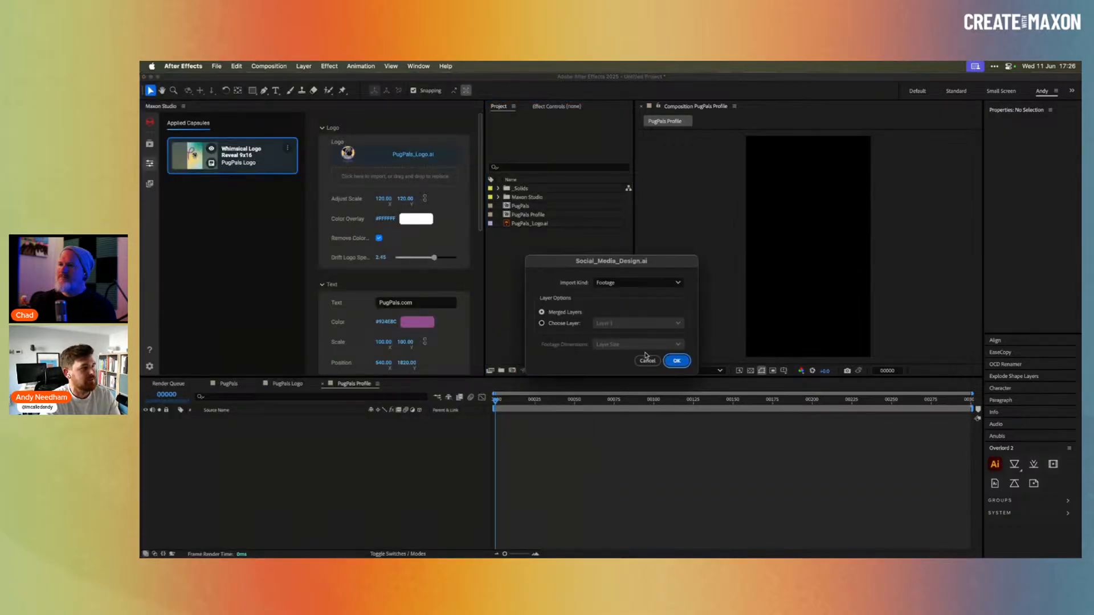
left_click(638, 283)
left_click(627, 294)
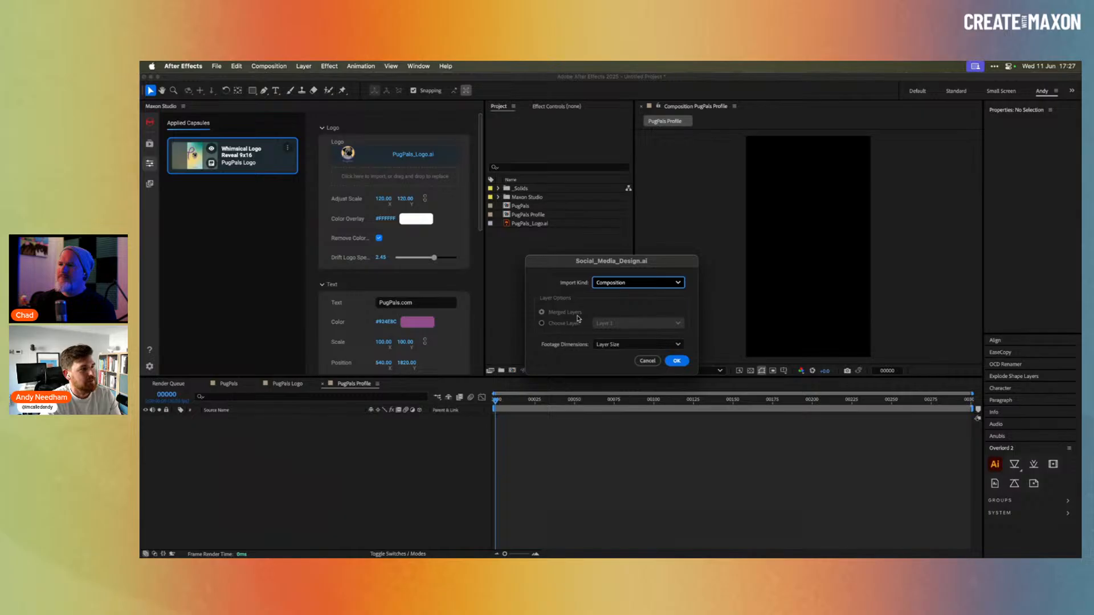
left_click(631, 345)
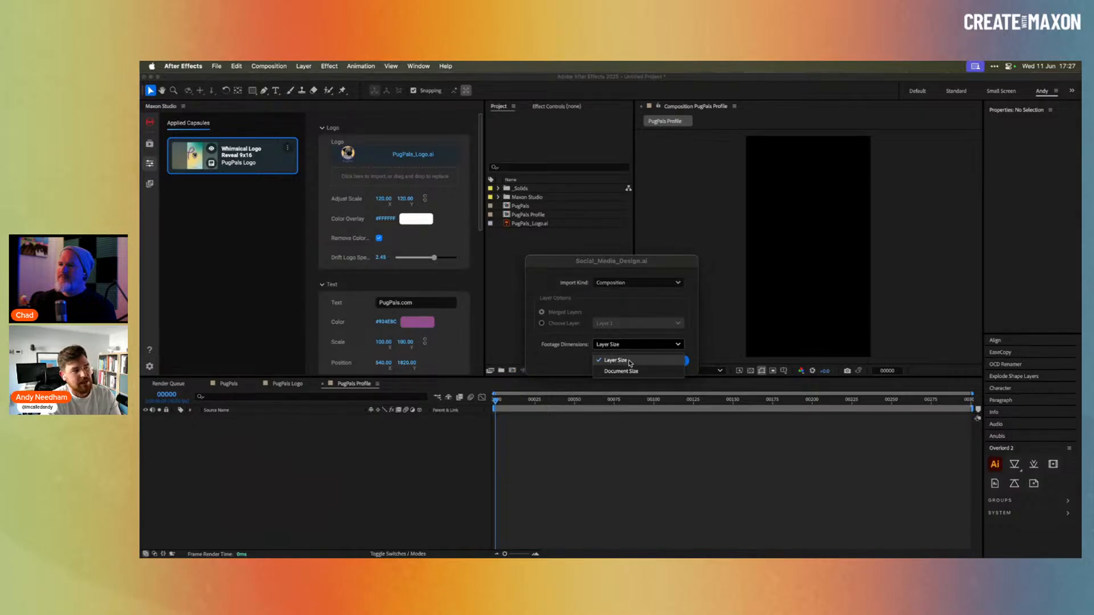
left_click(623, 361)
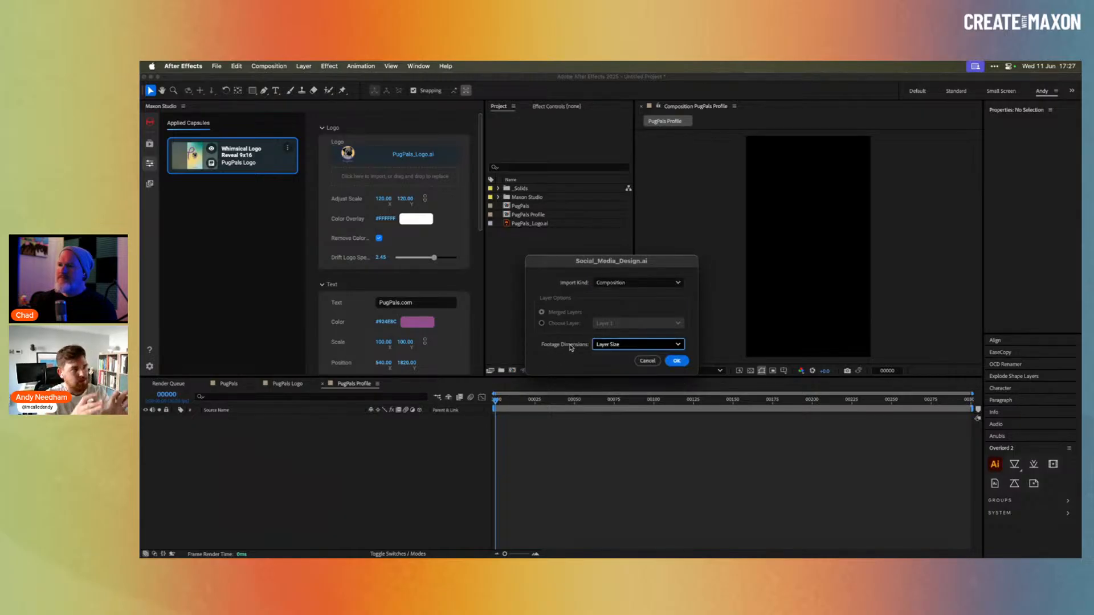
left_click(676, 361)
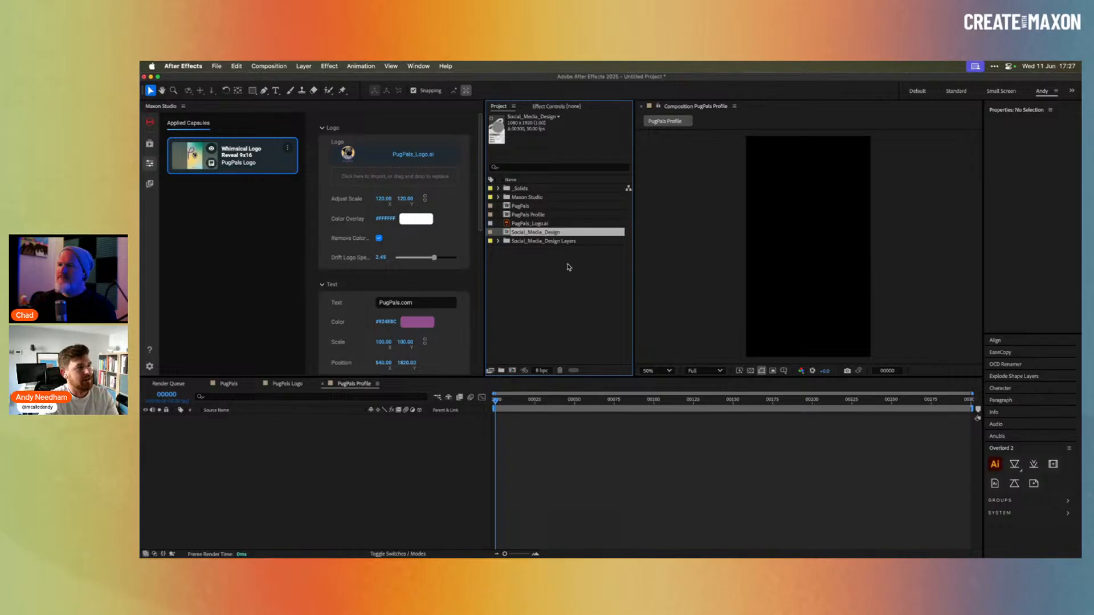
Open the Social_Media_Design composition and create shapes from its Layer 1 vector layer.
double_click(560, 233)
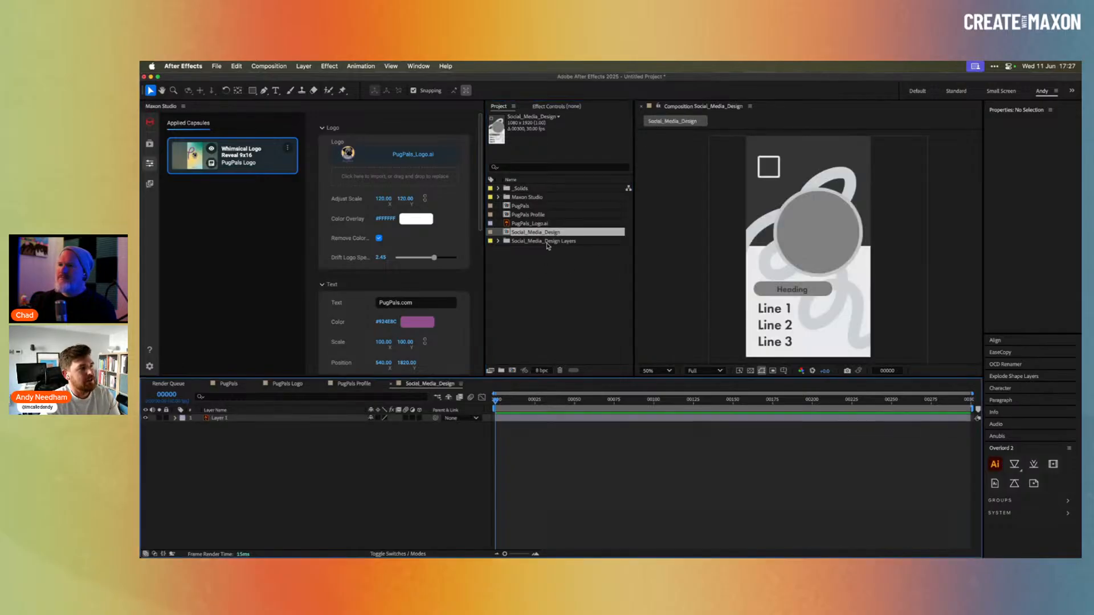
left_click(309, 418)
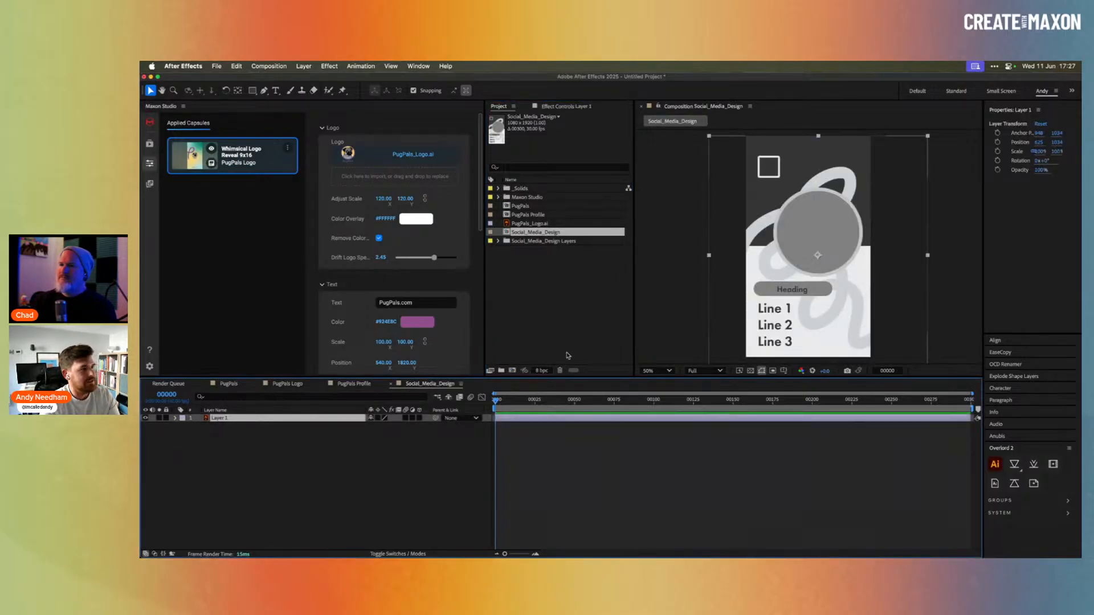
right_click(272, 420)
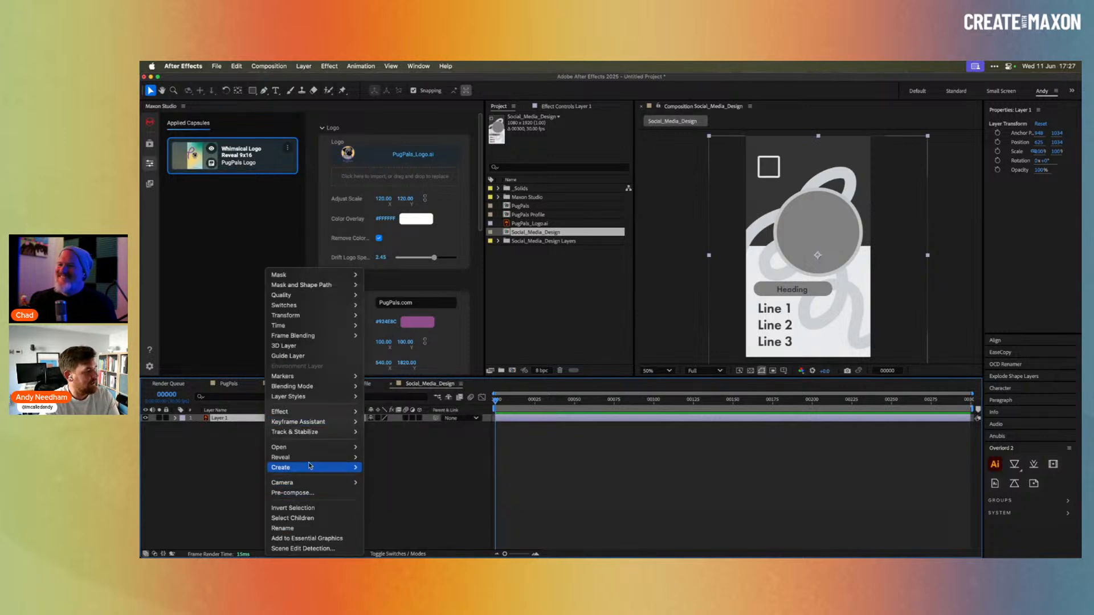
mouse_move(310, 459)
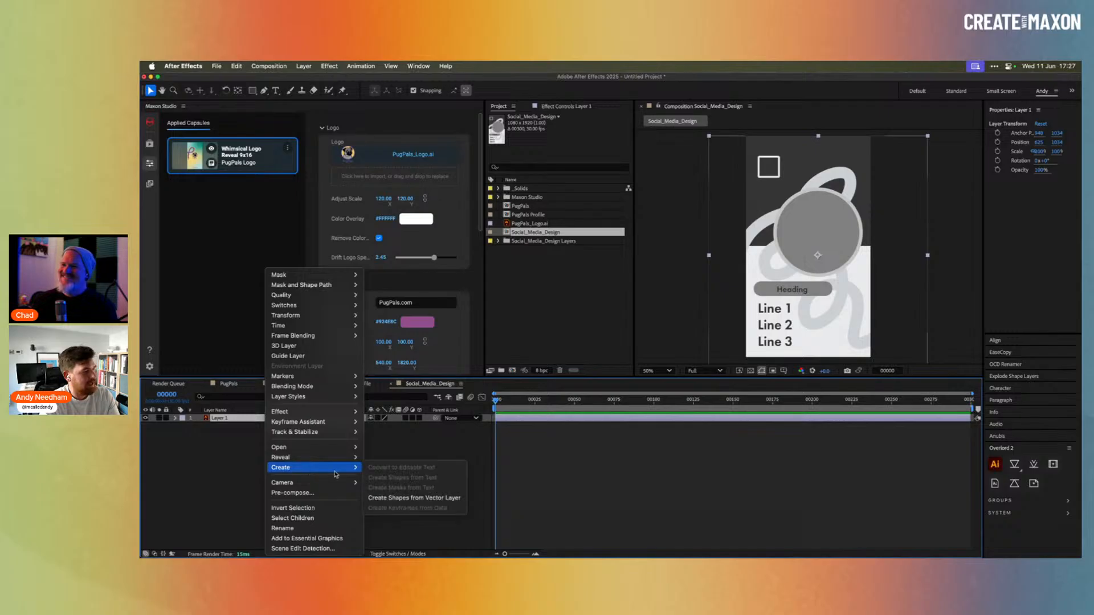
left_click(428, 498)
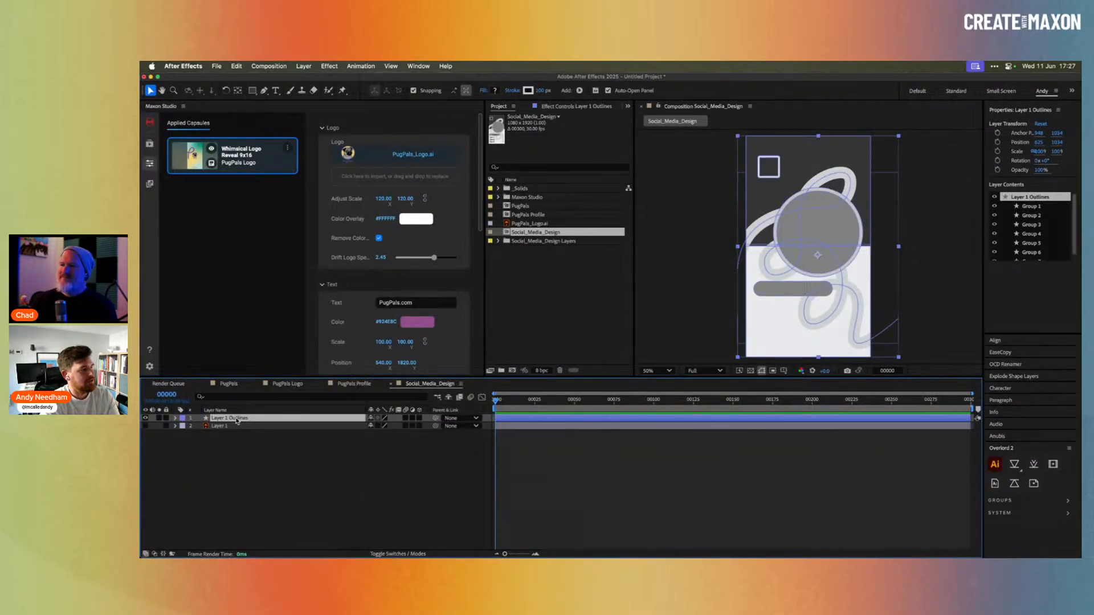
Expand the contents of the Layer 1 Outlines shape layer and inspect its first group.
key("ctrl+shift+a")
left_click(176, 419)
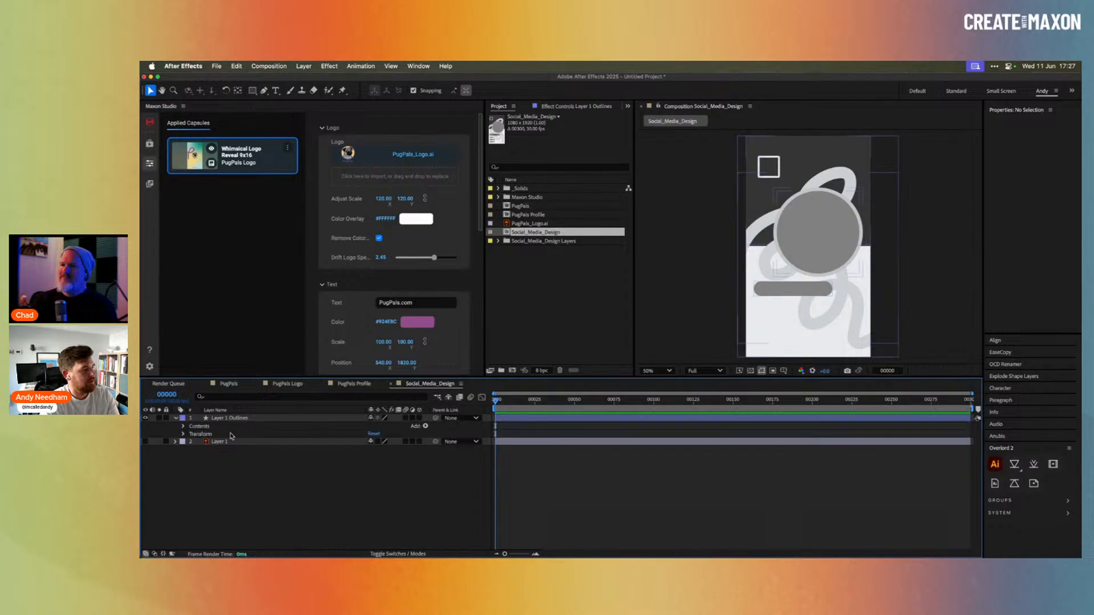
left_click(183, 426)
left_click(206, 434)
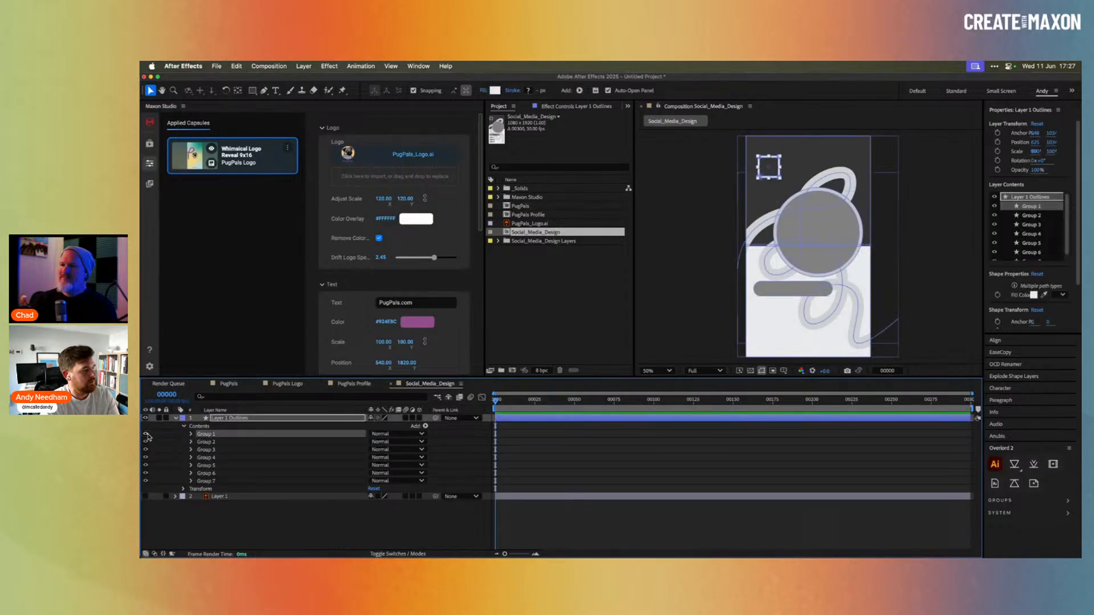
Hide the shape groups inside Layer 1 Outlines, undo the visibility change, and select the whole layer.
left_click_drag(145, 442, 145, 483)
left_click(186, 481)
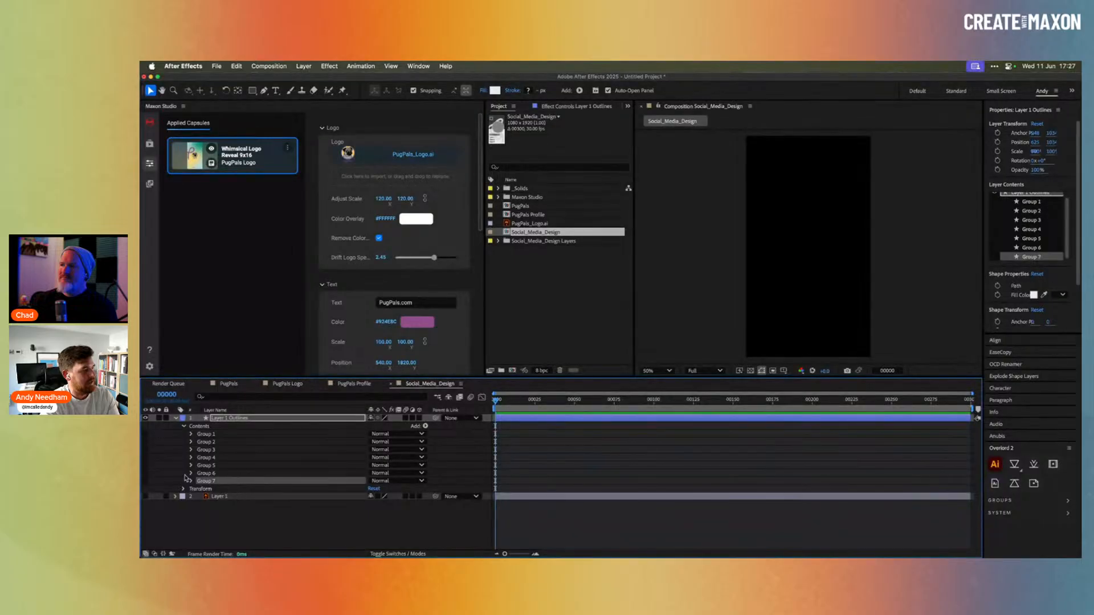
key("super+z")
left_click(217, 419)
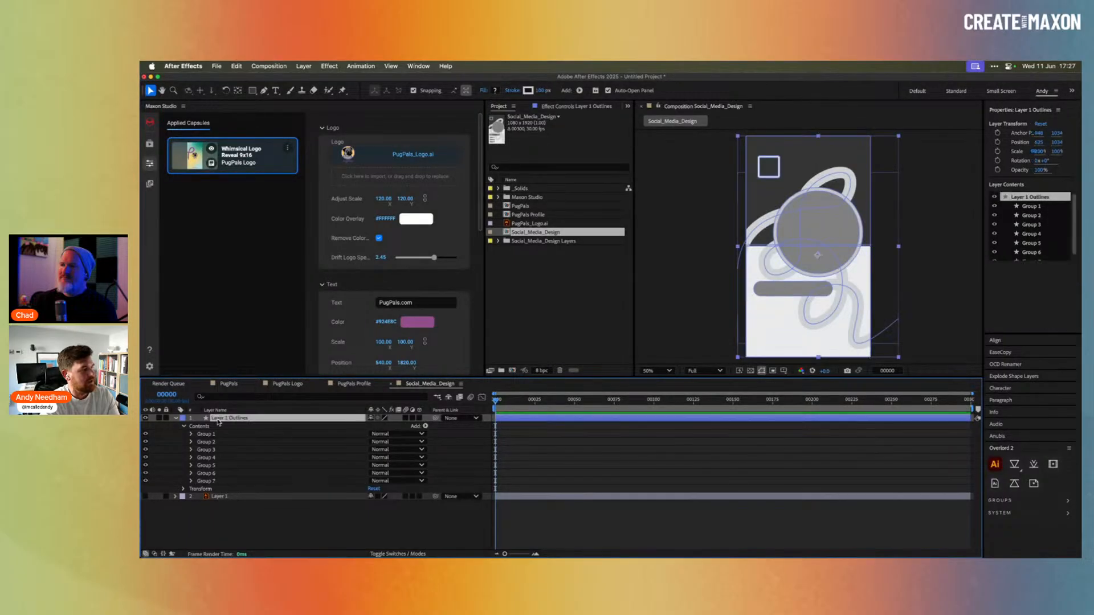
Collapse the Layer 1 Outlines shape layer and explode its groups into separate shape layers.
left_click(174, 419)
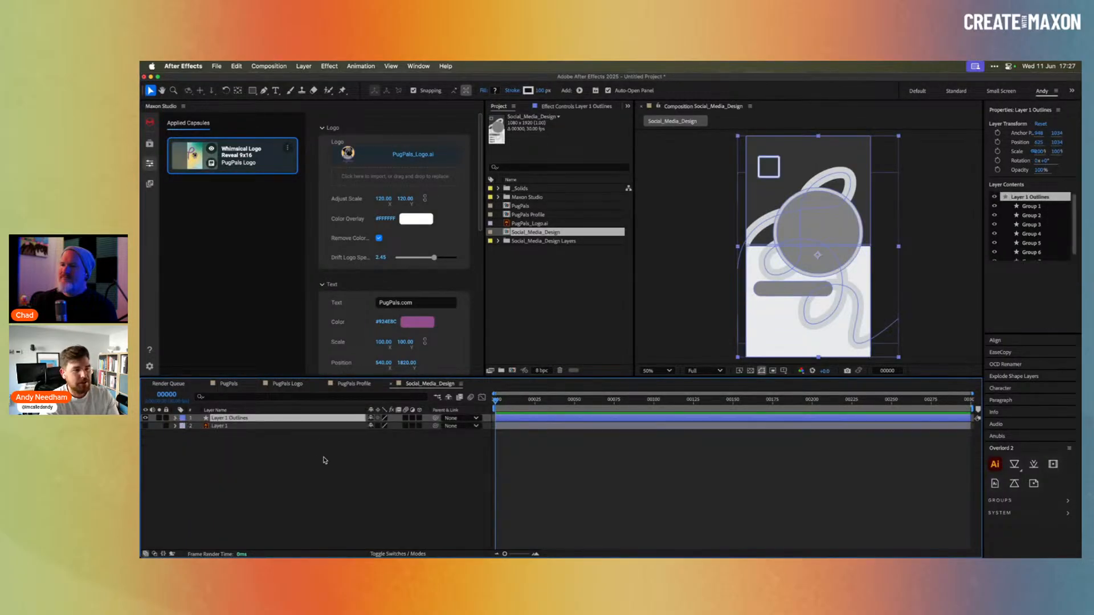
left_click(1027, 376)
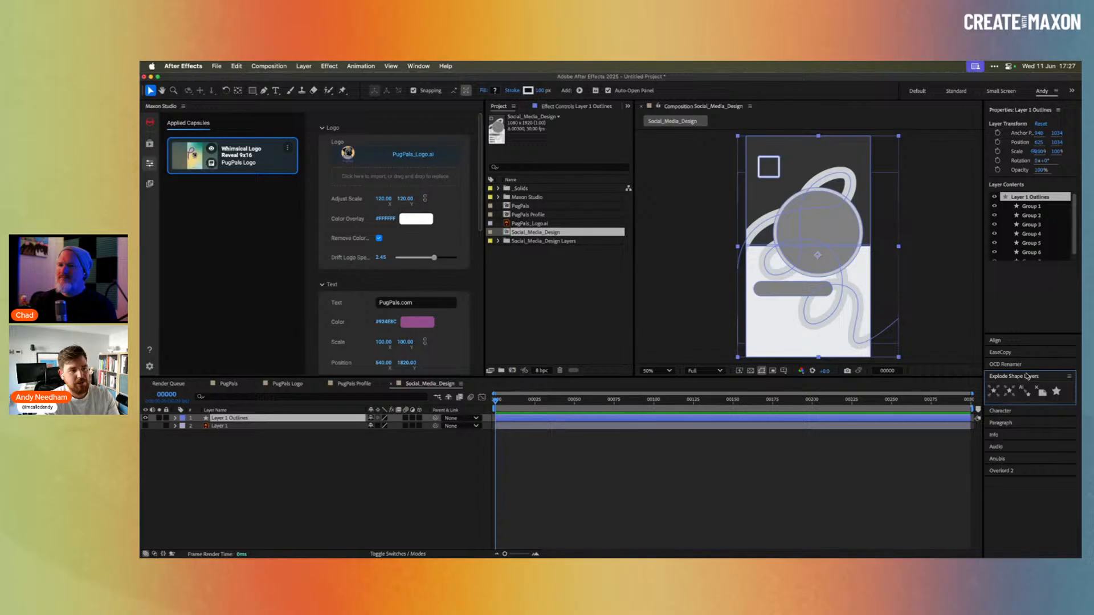
left_click(994, 392)
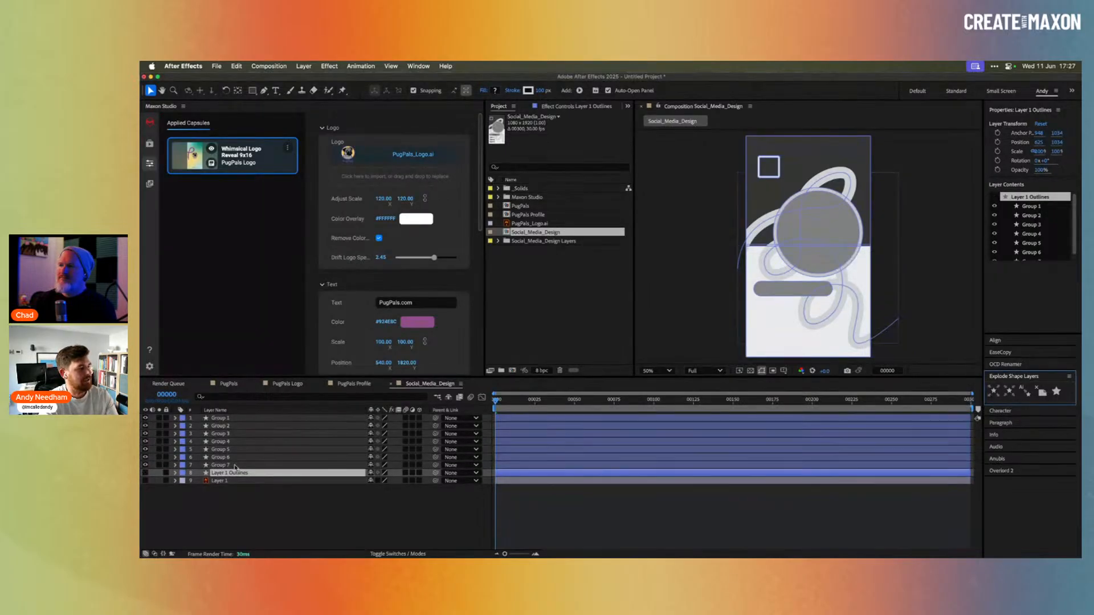
Solo the exploded layers from Group 7 up to Group 1, clear the solos, and hide all seven layers.
left_click(239, 465)
left_click(158, 465)
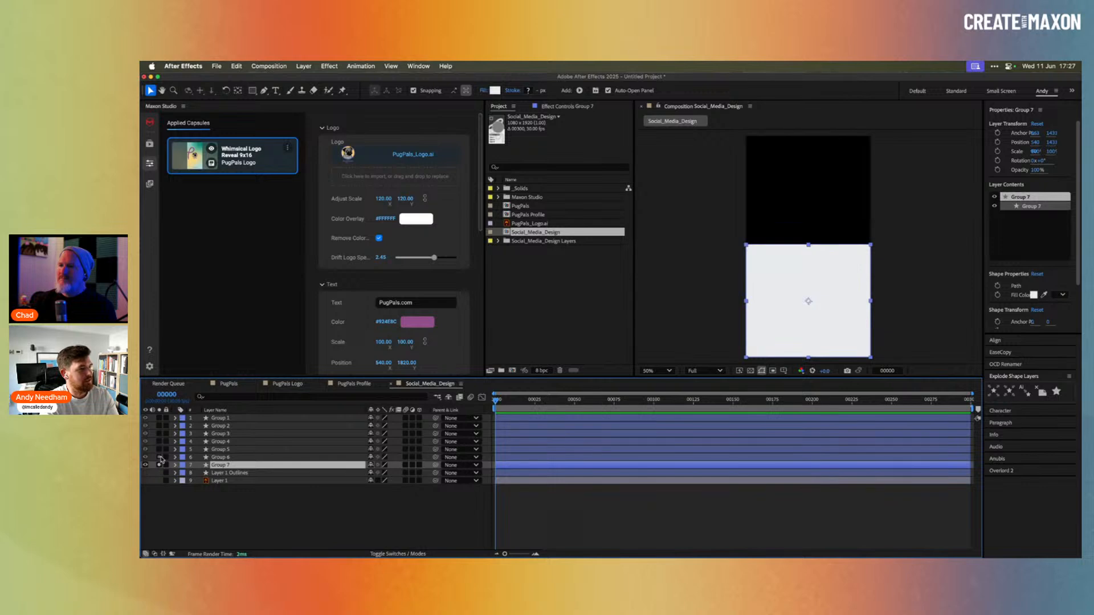
left_click_drag(160, 452, 159, 417)
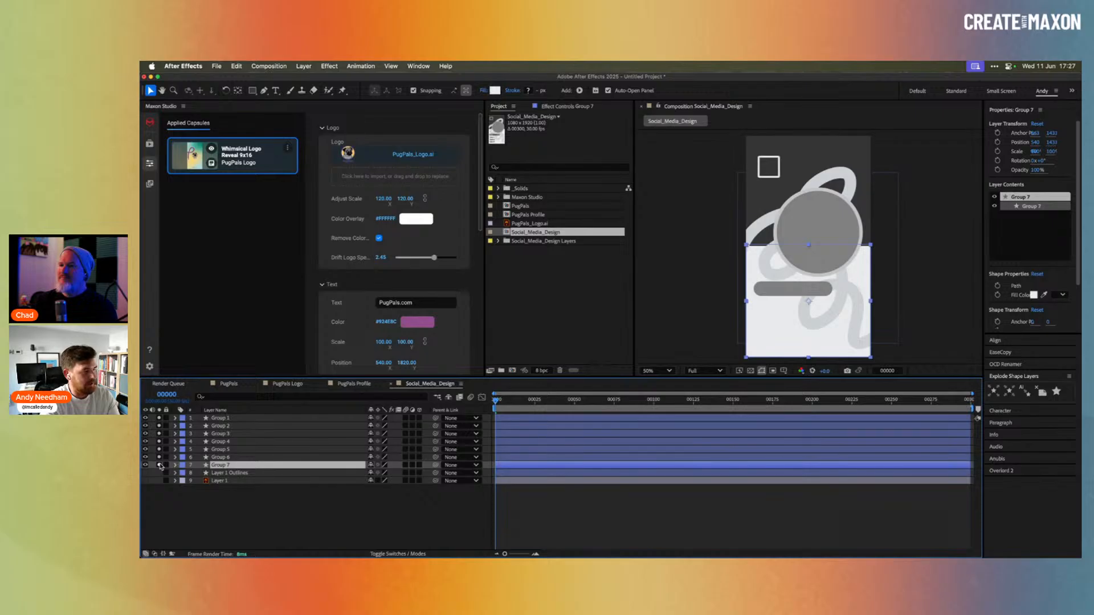
left_click_drag(159, 465, 159, 418)
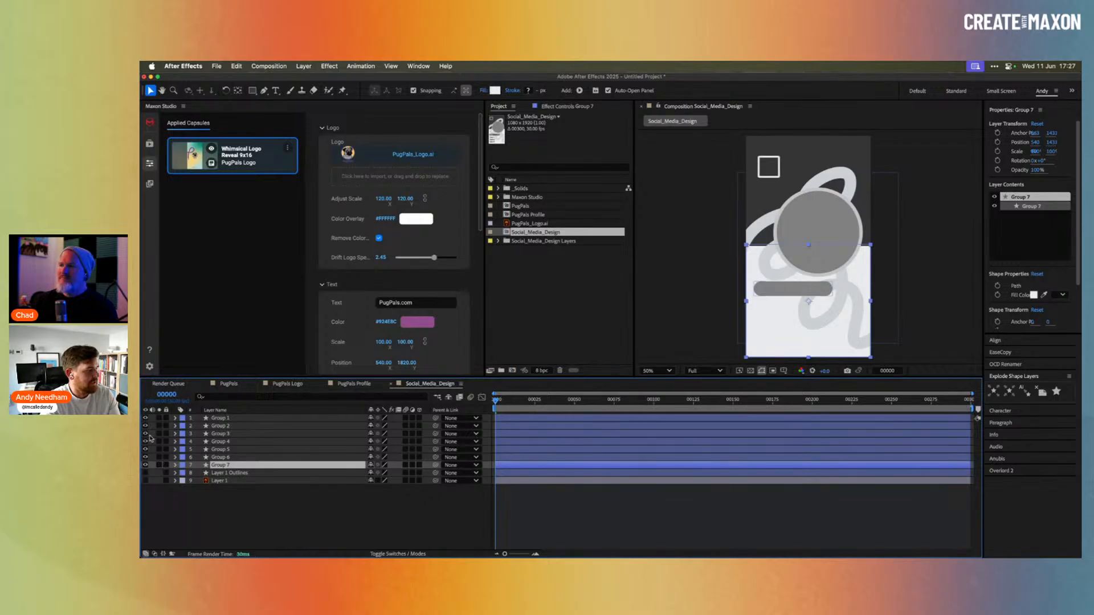
left_click_drag(146, 465, 146, 416)
Switch to Illustrator, select all artwork in Social_Media_Design.ai, and release Layer 1's objects to layers as a sequence.
key("super+Tab")
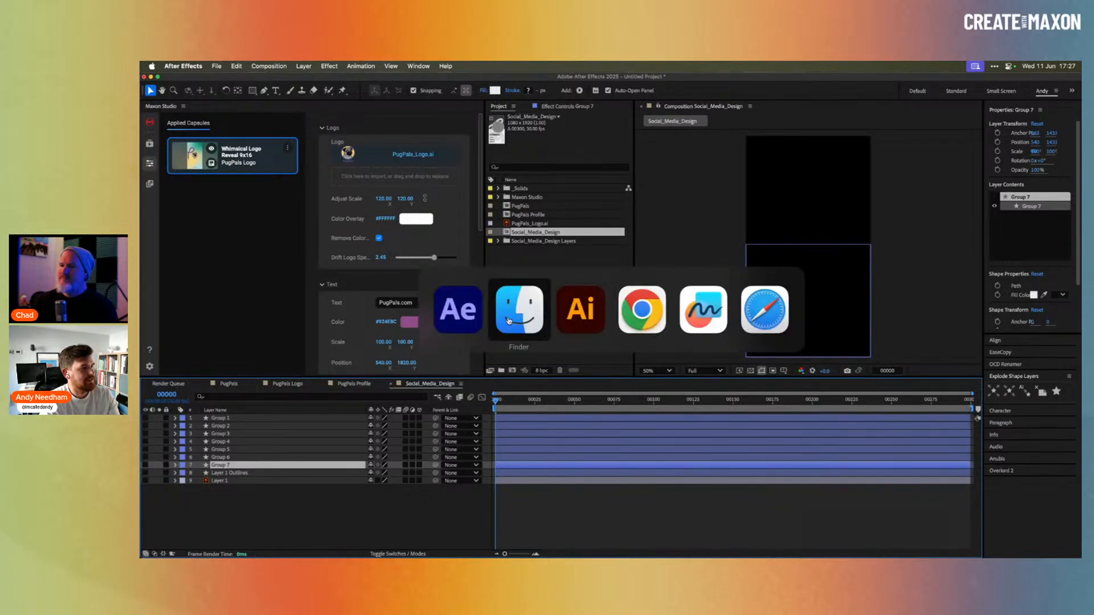
key("super+Tab")
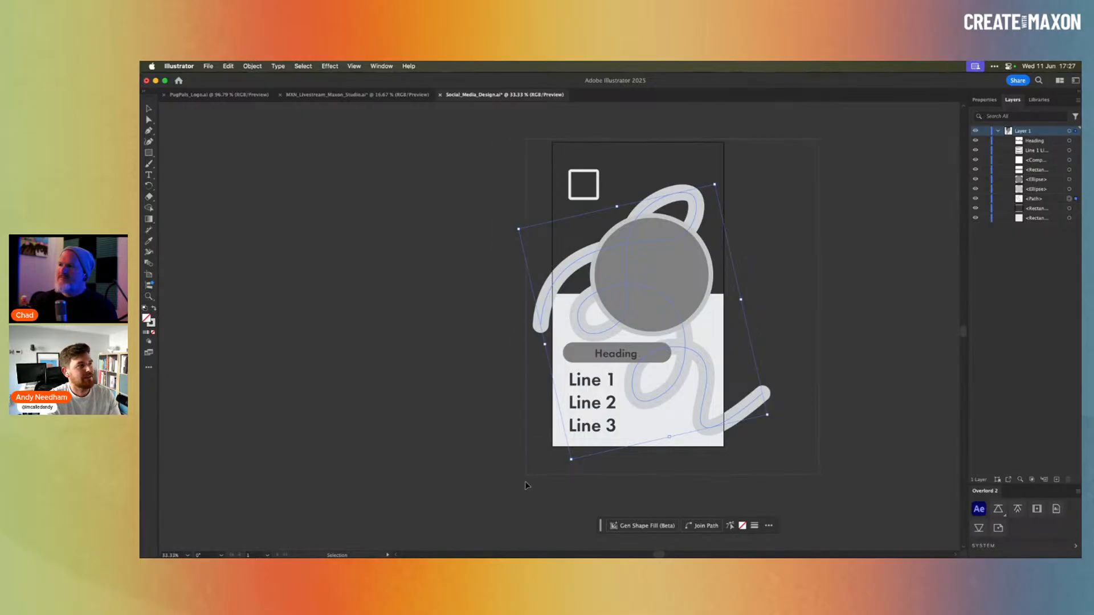
key("super+a")
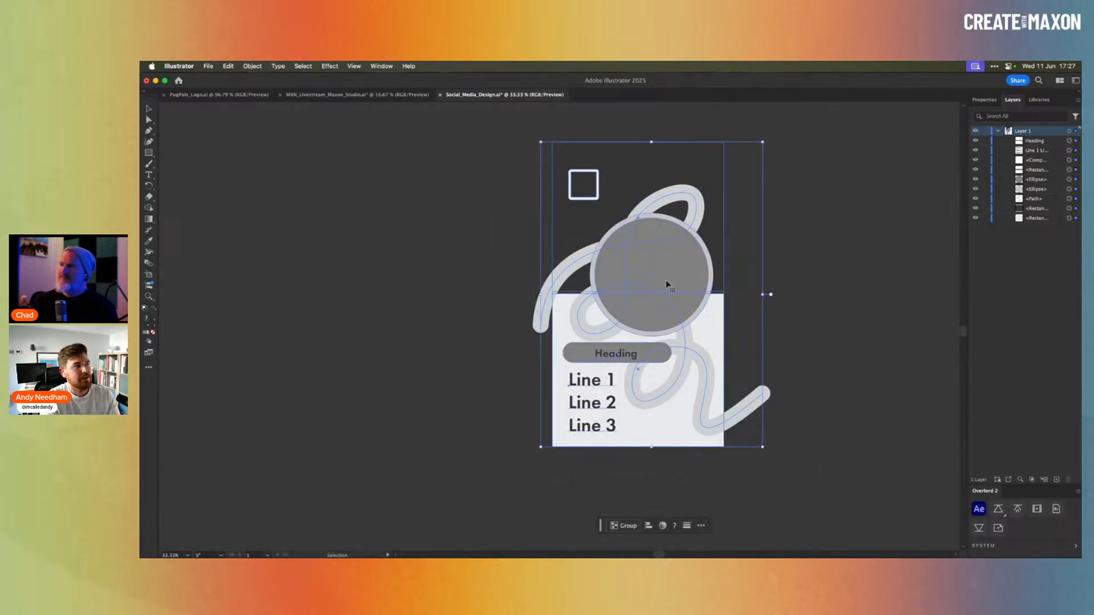
left_click(1078, 100)
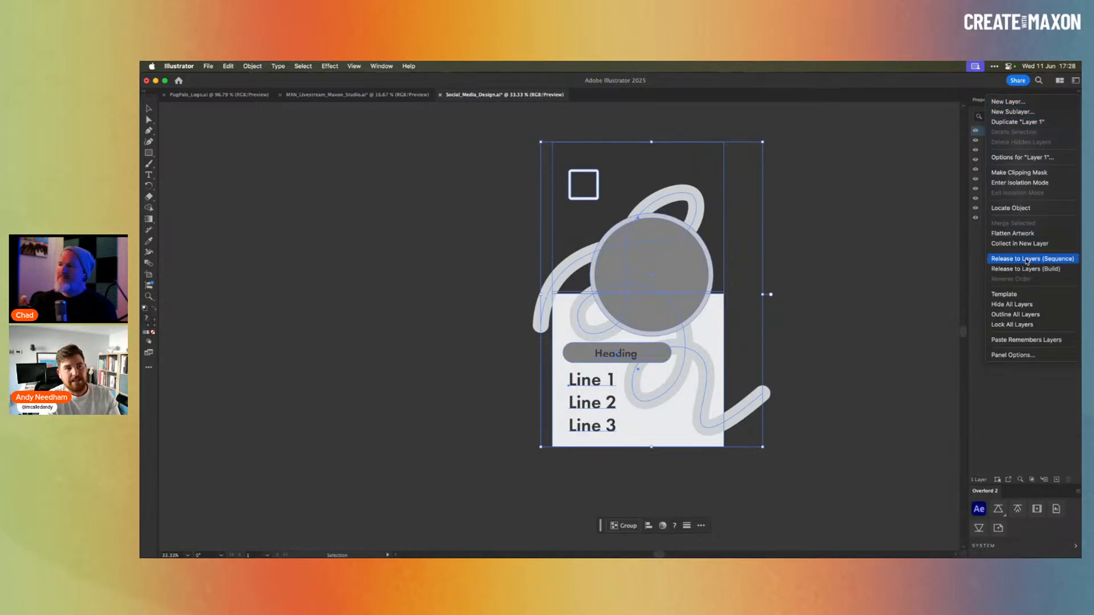
left_click(1059, 259)
Move the released layers, Layer 2 to Layer 10, out of Layer 1 and delete the empty Layer 1.
left_click(1047, 141)
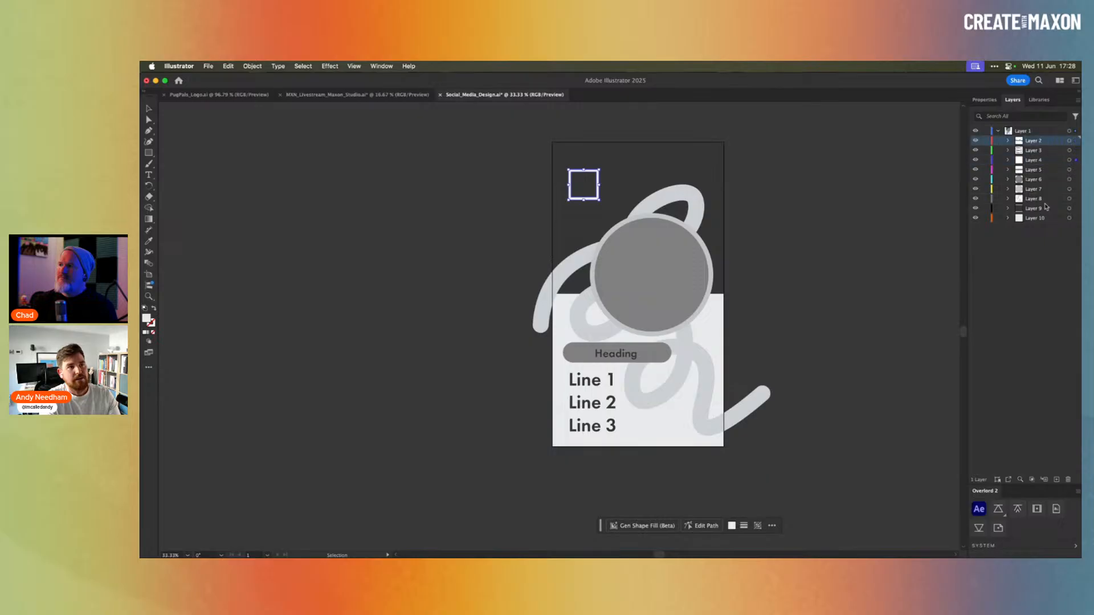
left_click(1046, 219, "shift")
left_click_drag(1037, 142, 1039, 131)
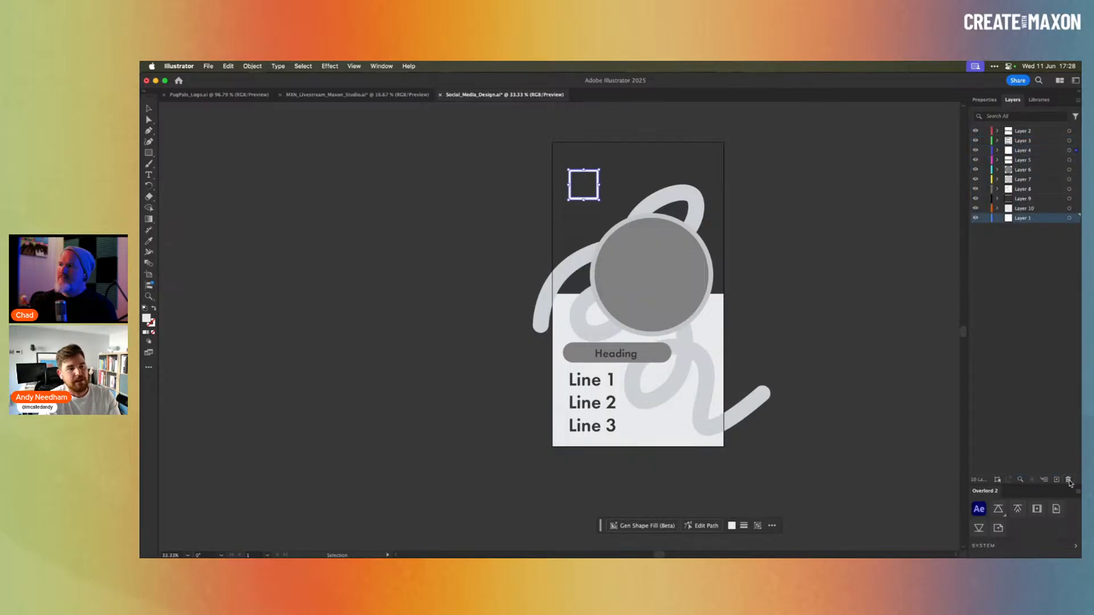
left_click(1068, 480)
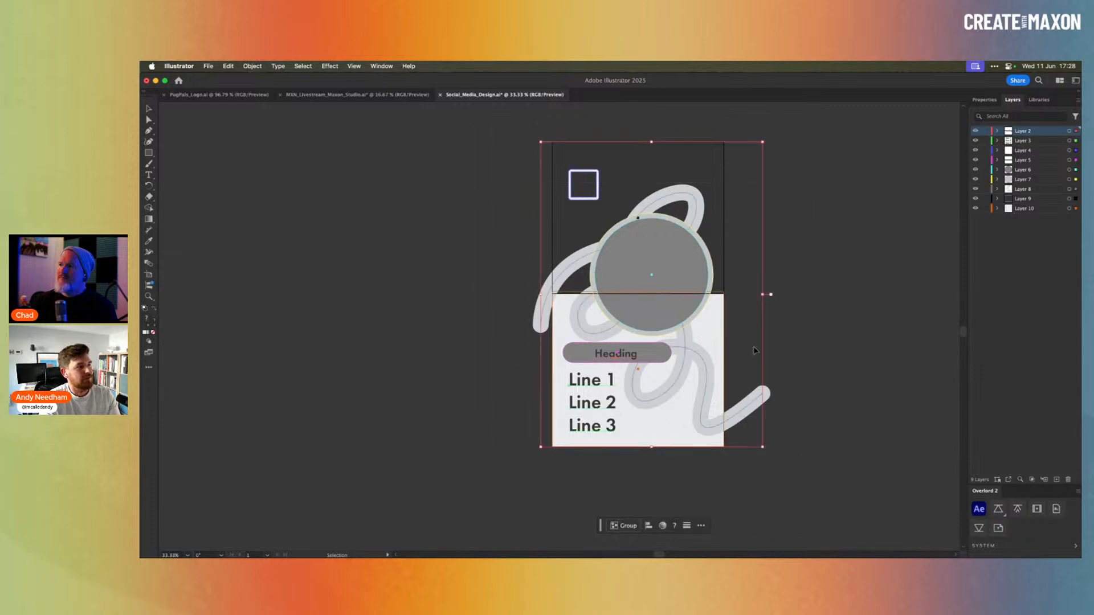
key("super+a")
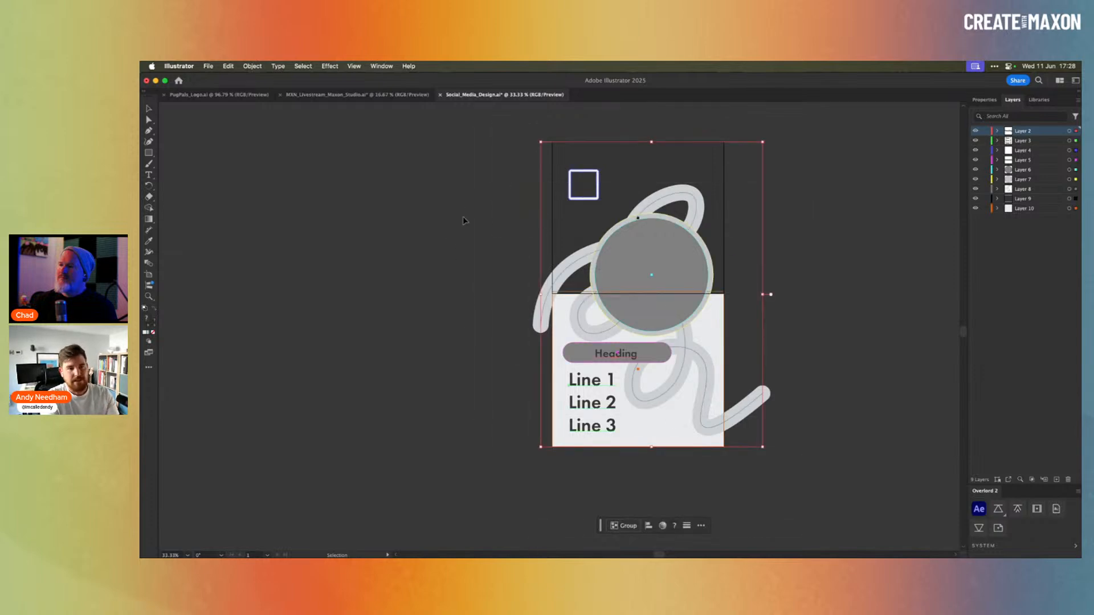
Switch to After Effects and delete the Layer 1 Outlines and original Layer 1 layers from the Social_Media_Design composition.
key("super+Tab")
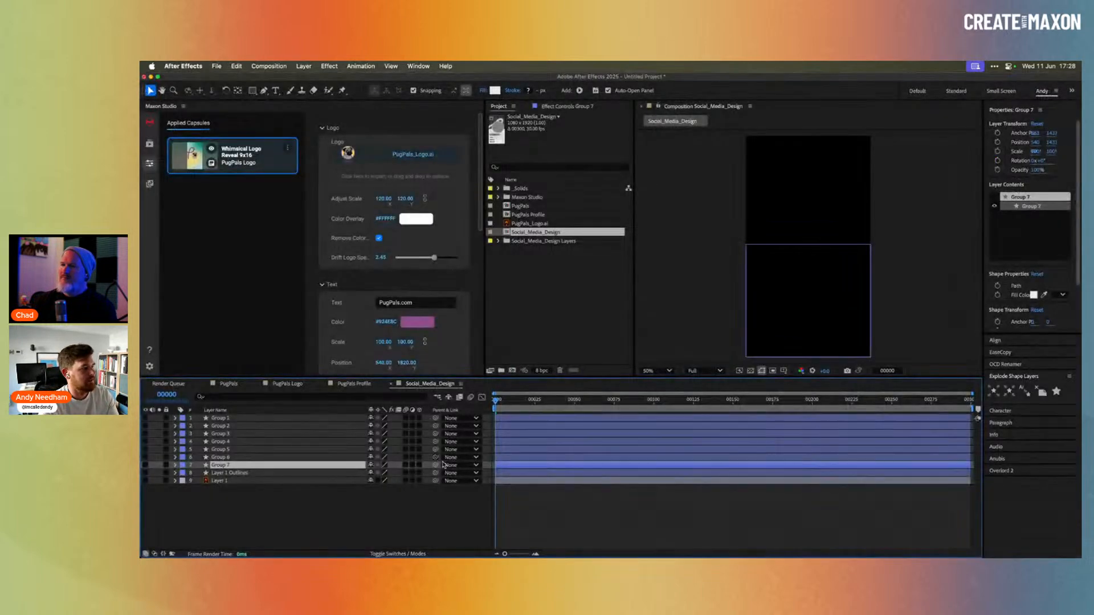
left_click(274, 473)
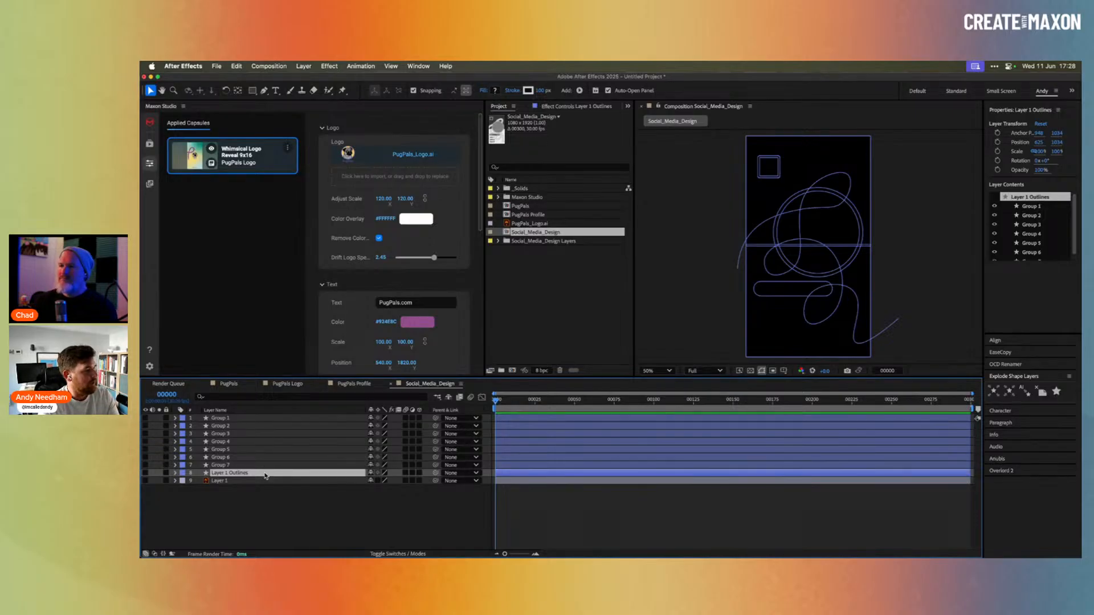
key("Delete")
left_click(303, 473)
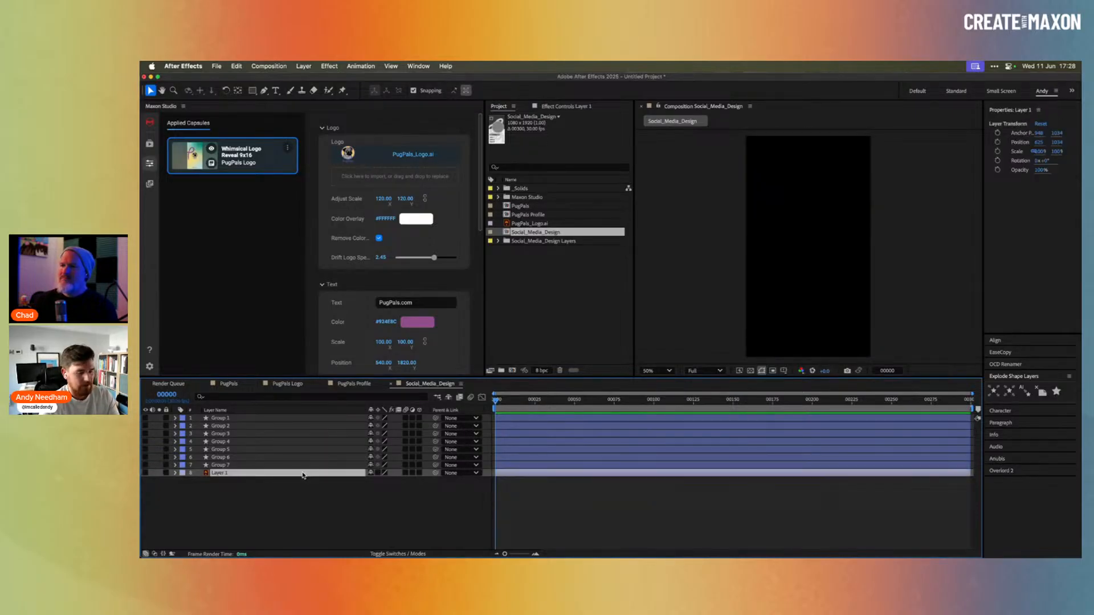
key("Delete")
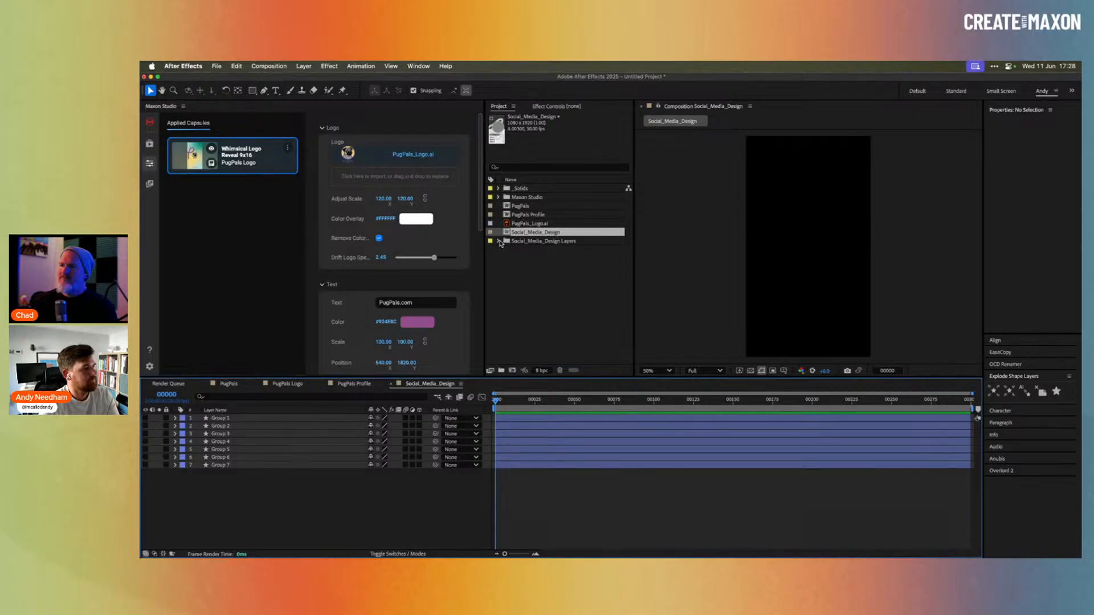
Delete the Social_Media_Design Layers folder and its Illustrator footage from the project.
left_click(498, 241)
left_click(534, 242)
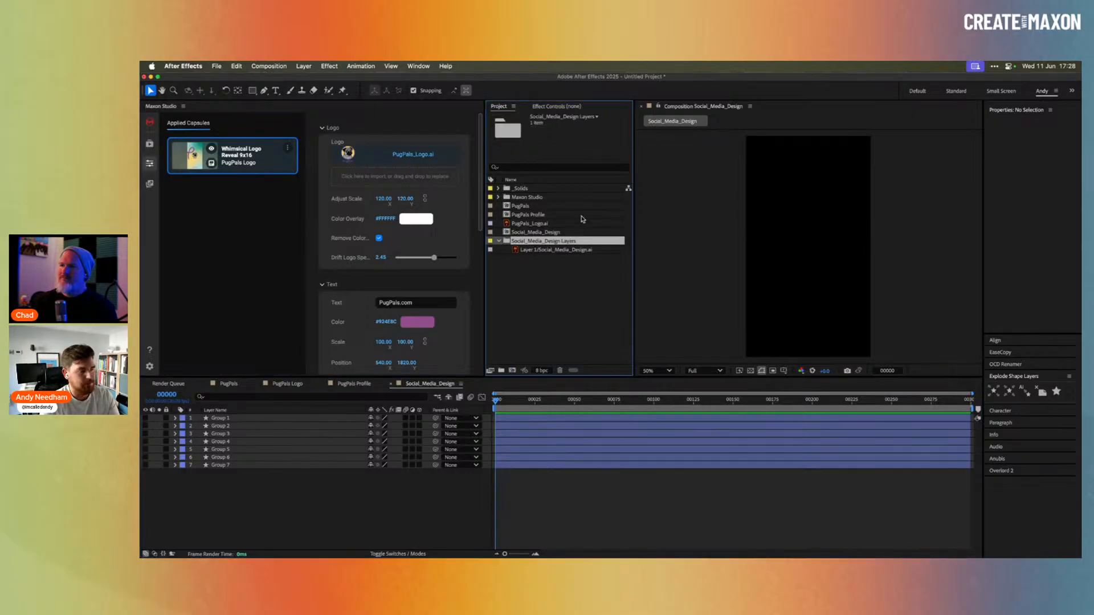
key("Delete")
key("Return")
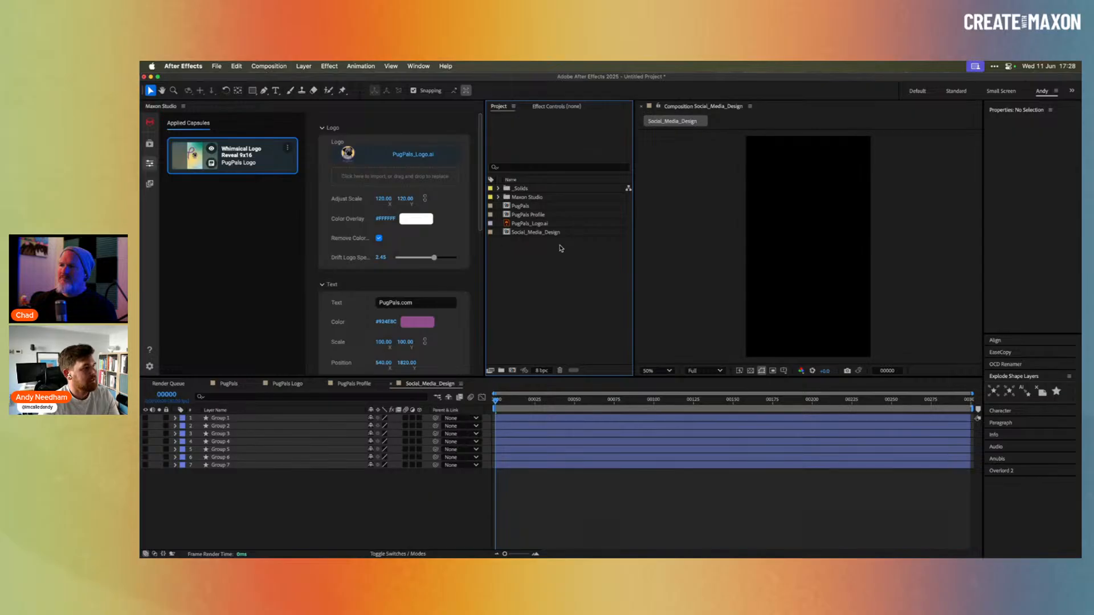
Return the playhead to the first frame, make the Group 1 to Group 7 layers visible, and select Group 1.
left_click(696, 399)
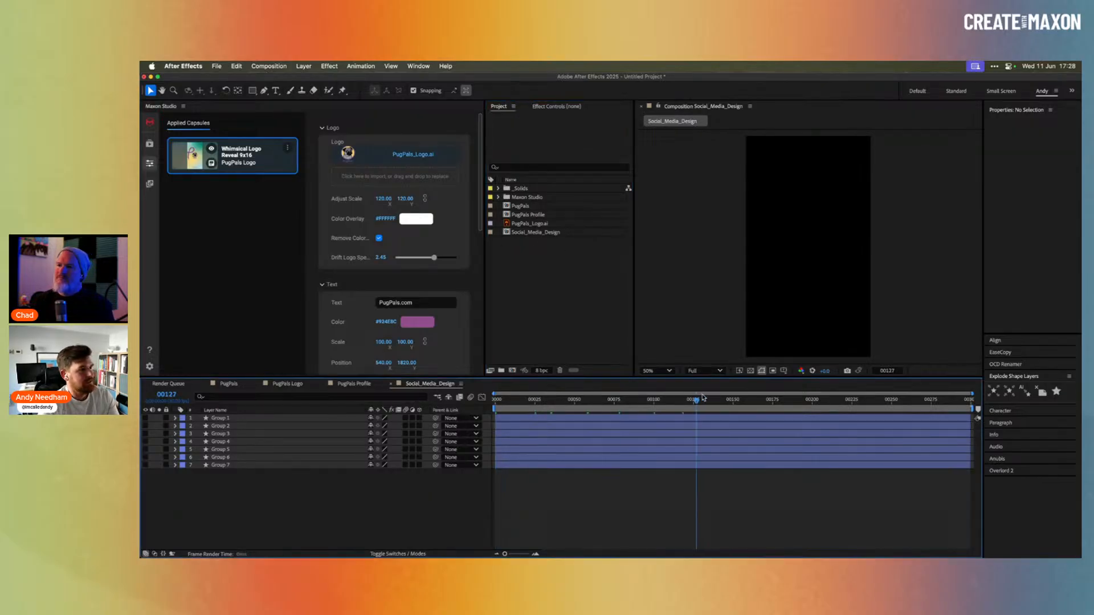
key("Home")
left_click_drag(145, 464, 145, 418)
left_click(252, 419)
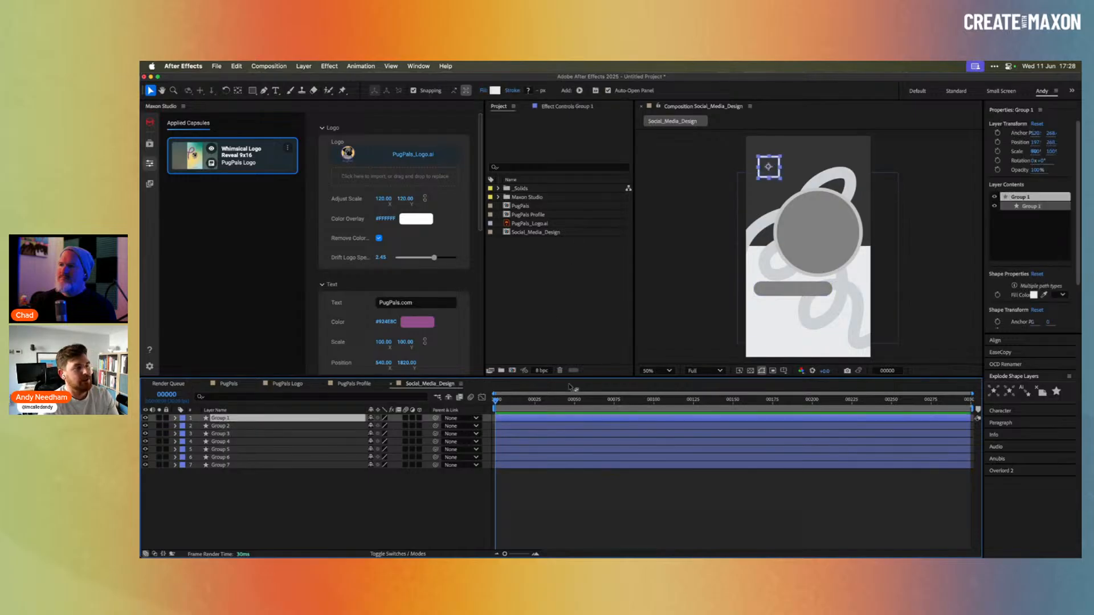
Switch to Illustrator, select all the artwork in PugPals_Logo.ai and transfer it to the After Effects composition with Overlord.
key("super+Tab")
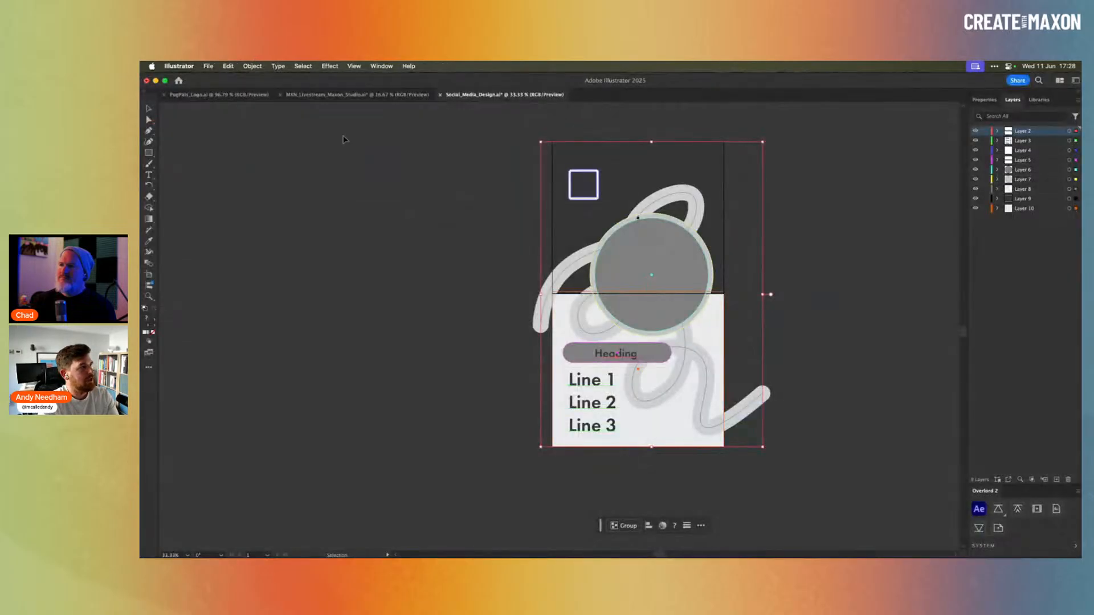
left_click(245, 95)
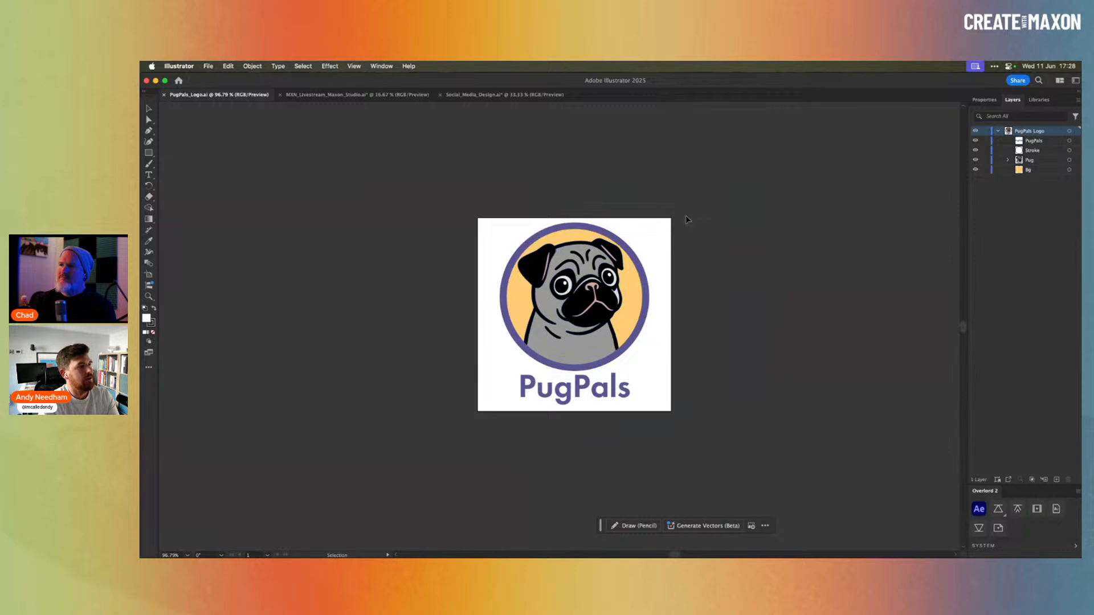
left_click_drag(686, 220, 465, 457)
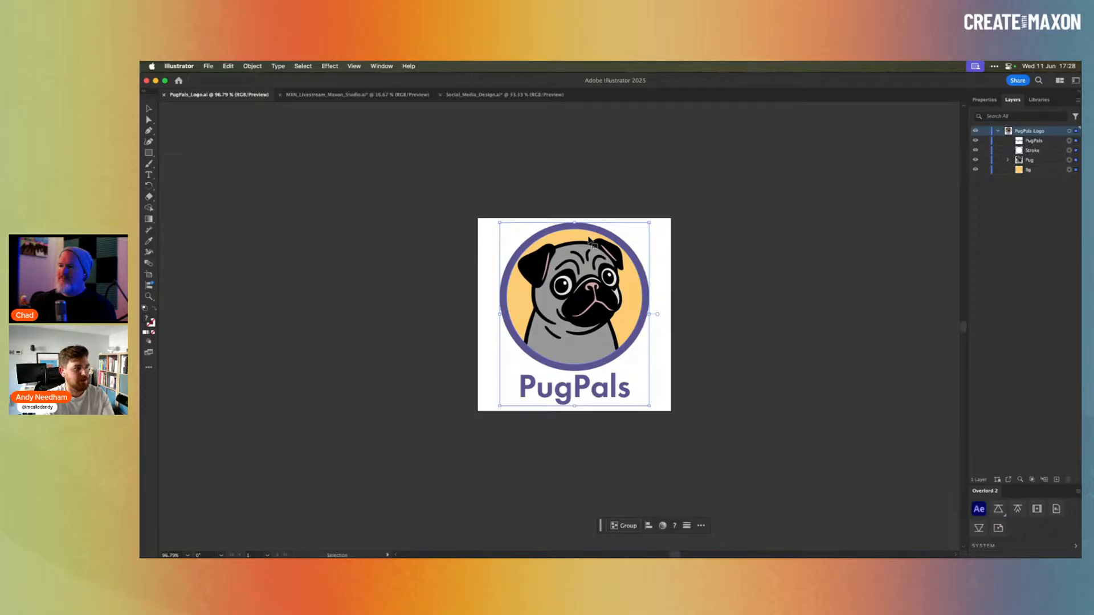
left_click(1037, 507)
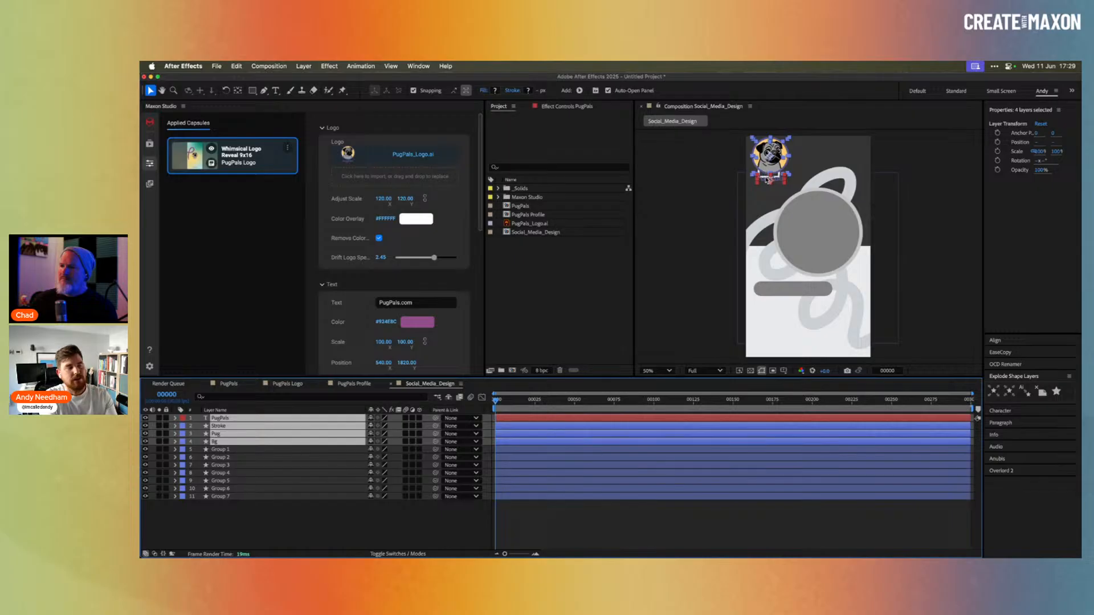
Isolate the PugPals, Stroke, Pug and Bg layers to inspect the imported logo up close, and turn the isolation off again.
left_click(229, 450)
left_click(159, 433)
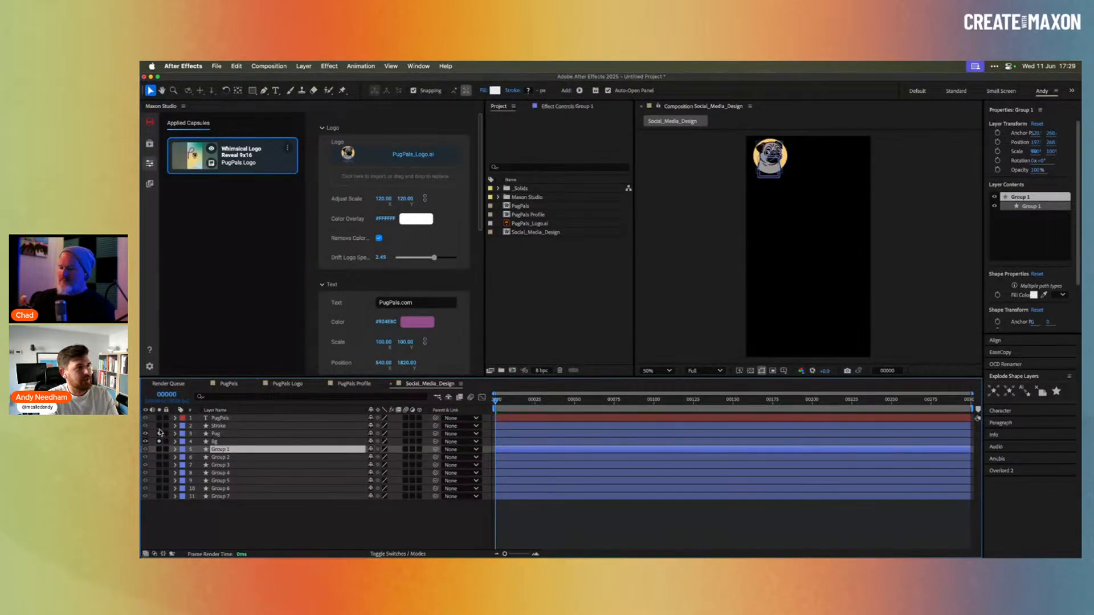
left_click(159, 426)
left_click(160, 418)
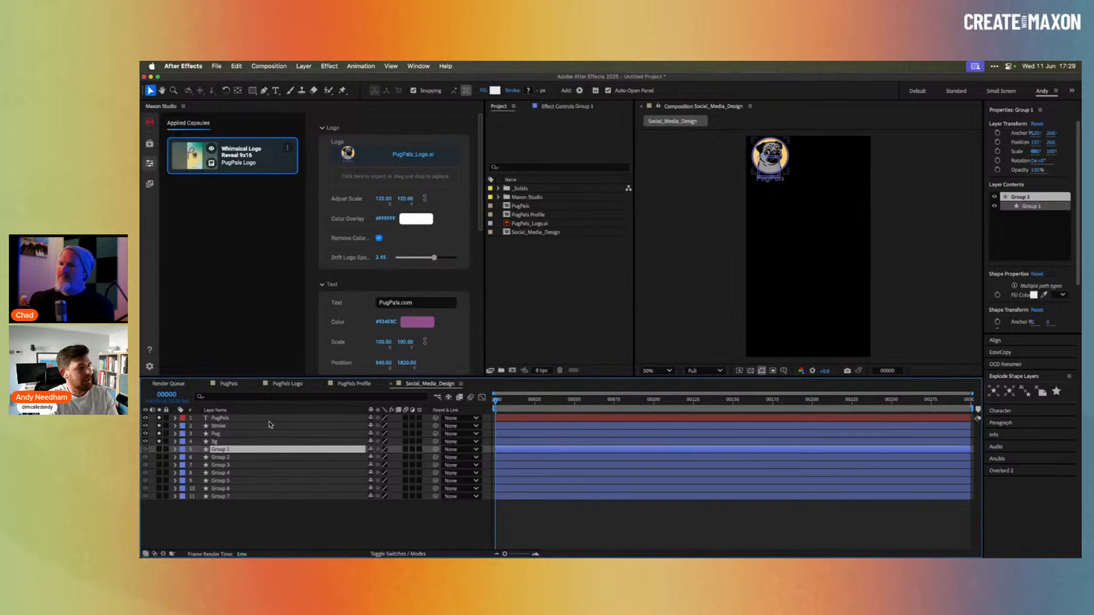
key("slash")
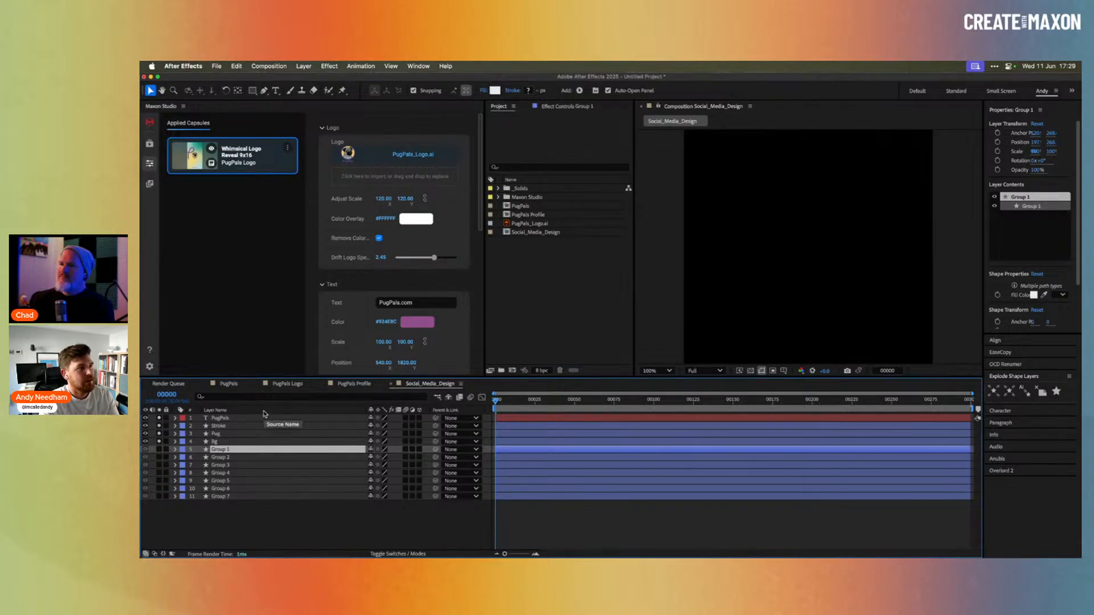
key("h")
left_click_drag(683, 217, 619, 292)
key("v")
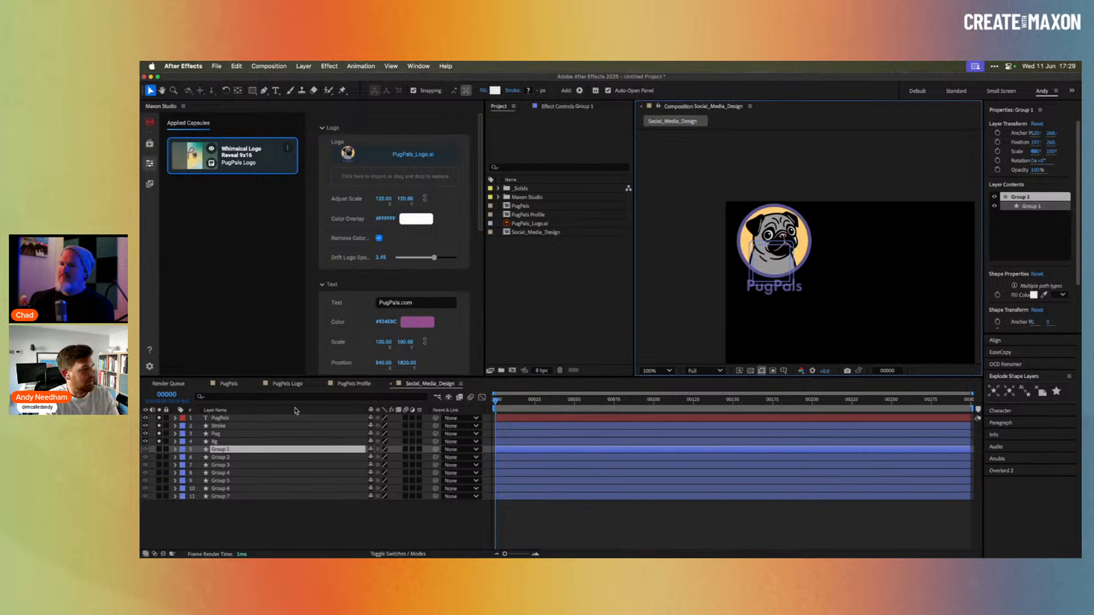
left_click(255, 418)
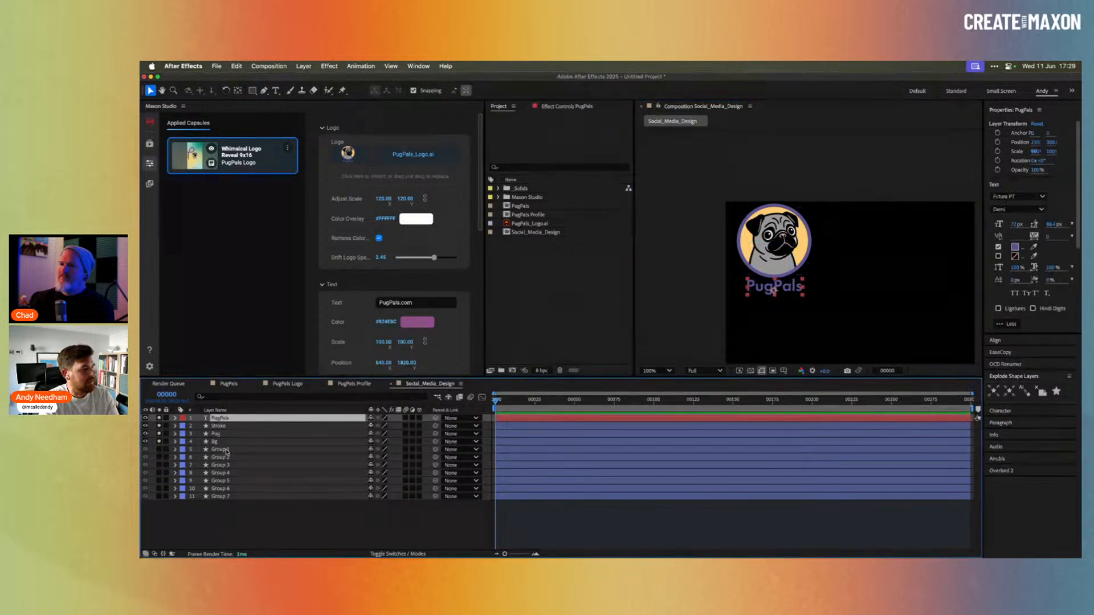
left_click(160, 440)
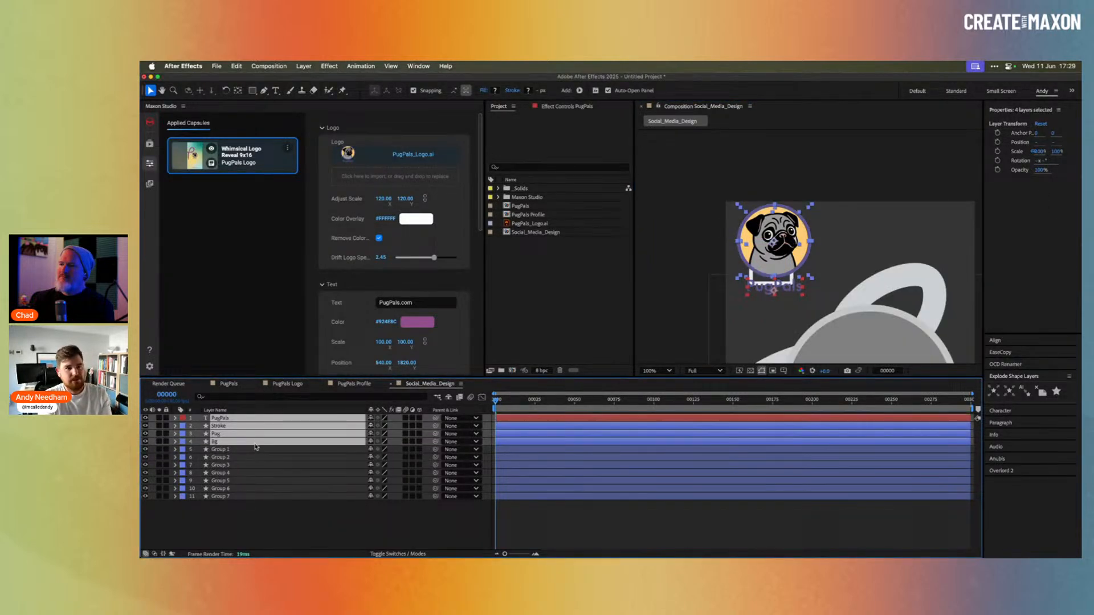
Move the four logo layers slightly down in the composition and delete the Group 1 placeholder square layer.
left_click_drag(774, 242, 772, 266)
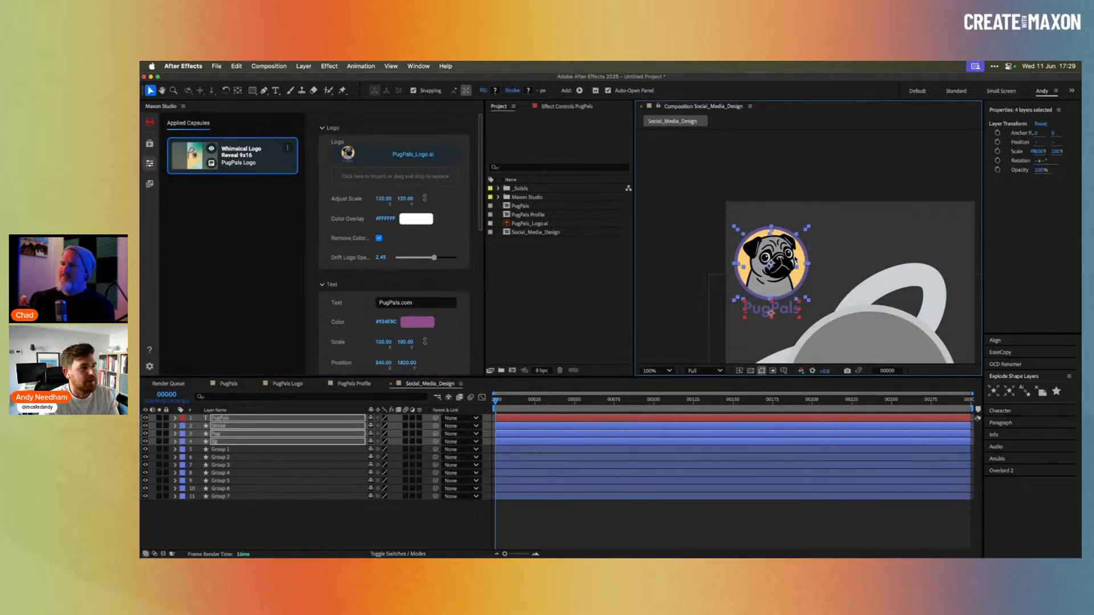
left_click(230, 450)
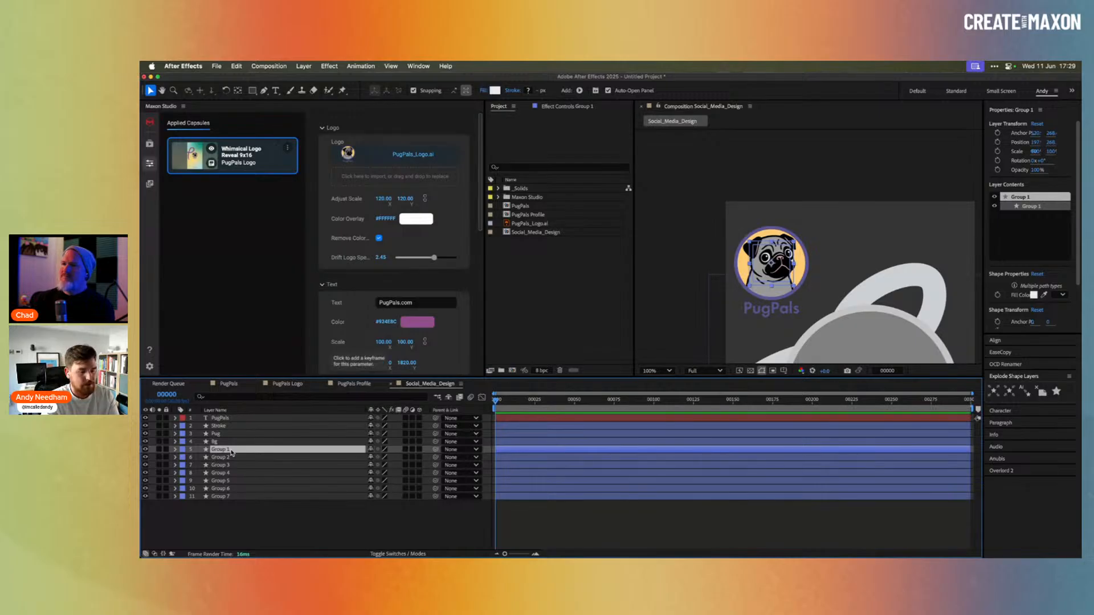
key("Delete")
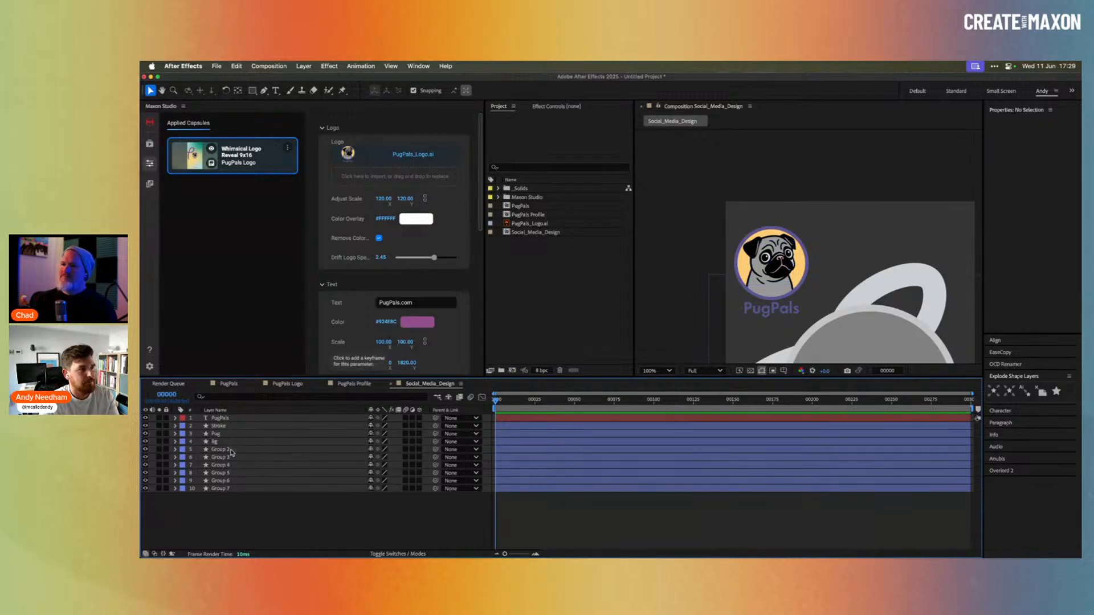
Pre-compose the PugPals, Stroke, Pug and Bg layers into a new composition named Logo.
left_click(259, 419)
left_click(254, 437, "shift")
key("super+shift+c")
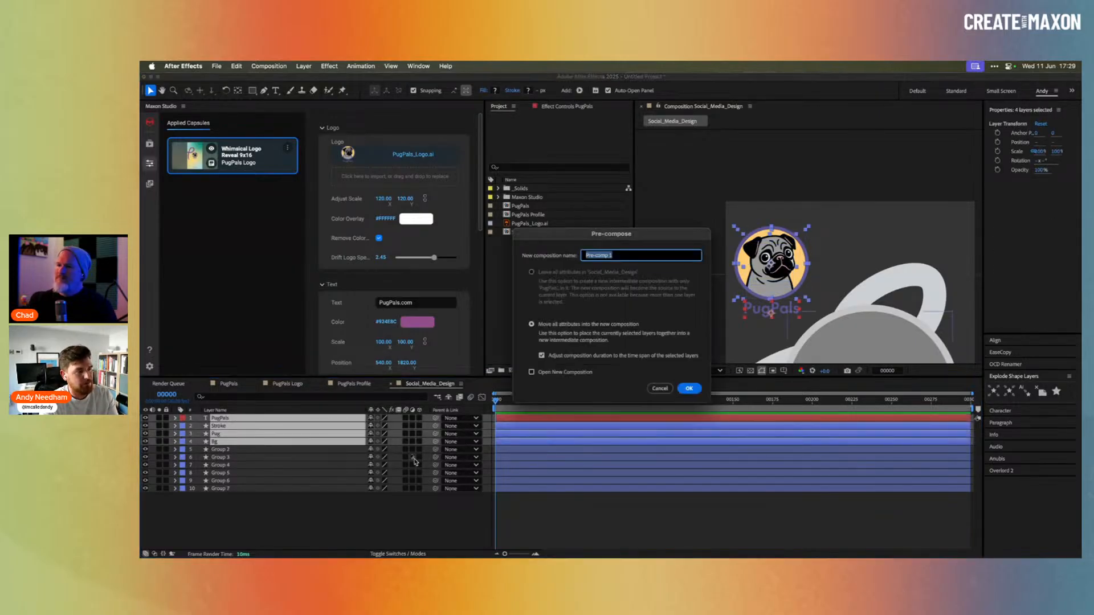
type("Lo")
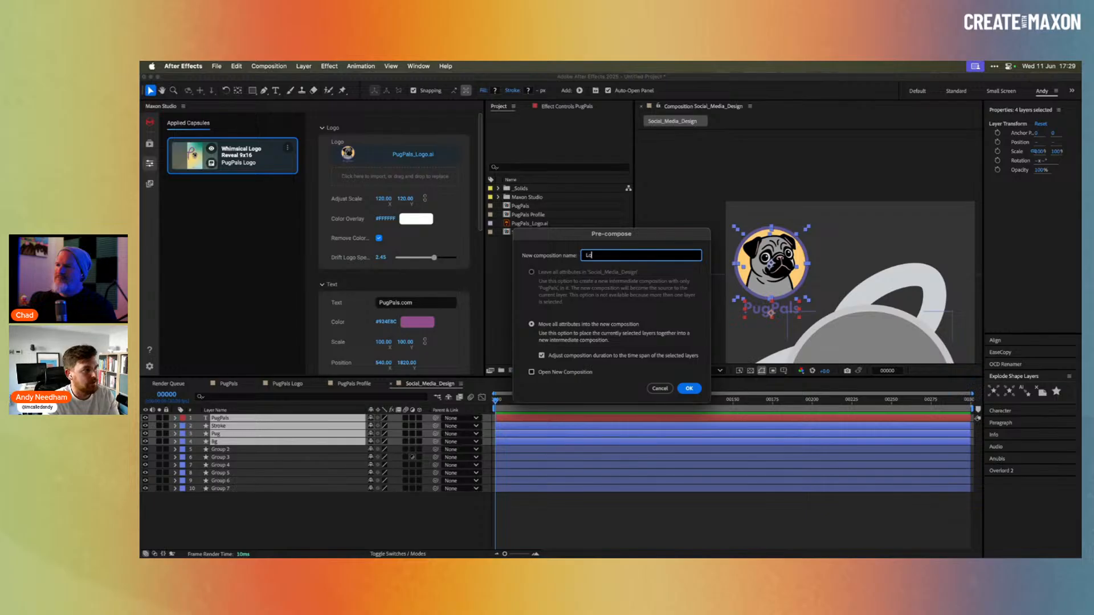
type("go")
key("Return")
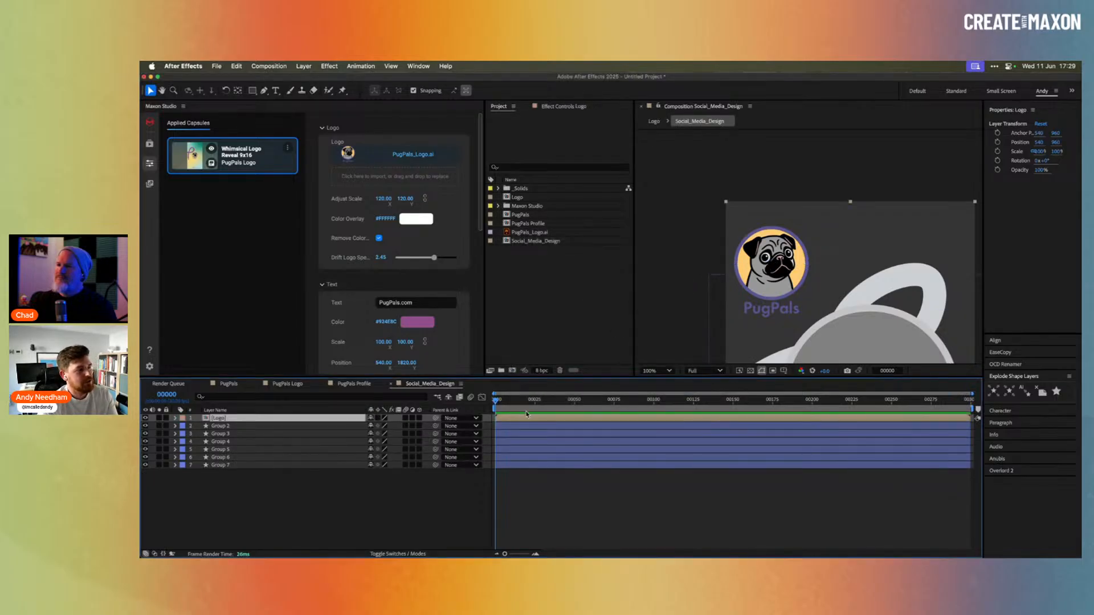
Examine the logo's placement and the circle and heading bar in the lower part of the design.
key("h")
mouse_move(818, 285)
left_mouse_down()
mouse_move(682, 245)
mouse_move(806, 280)
left_mouse_up()
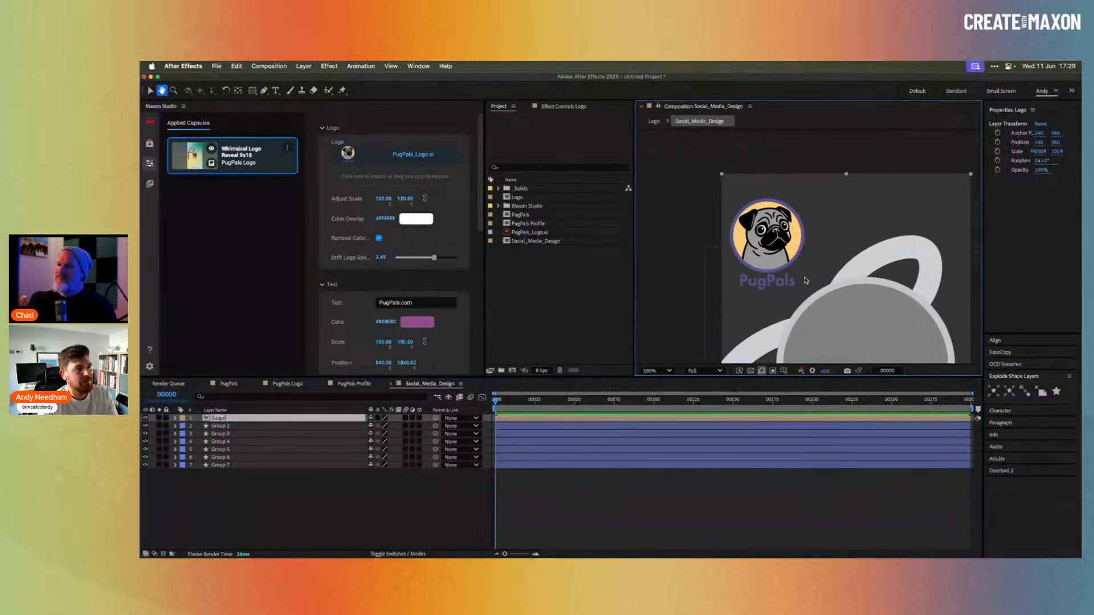
key("v")
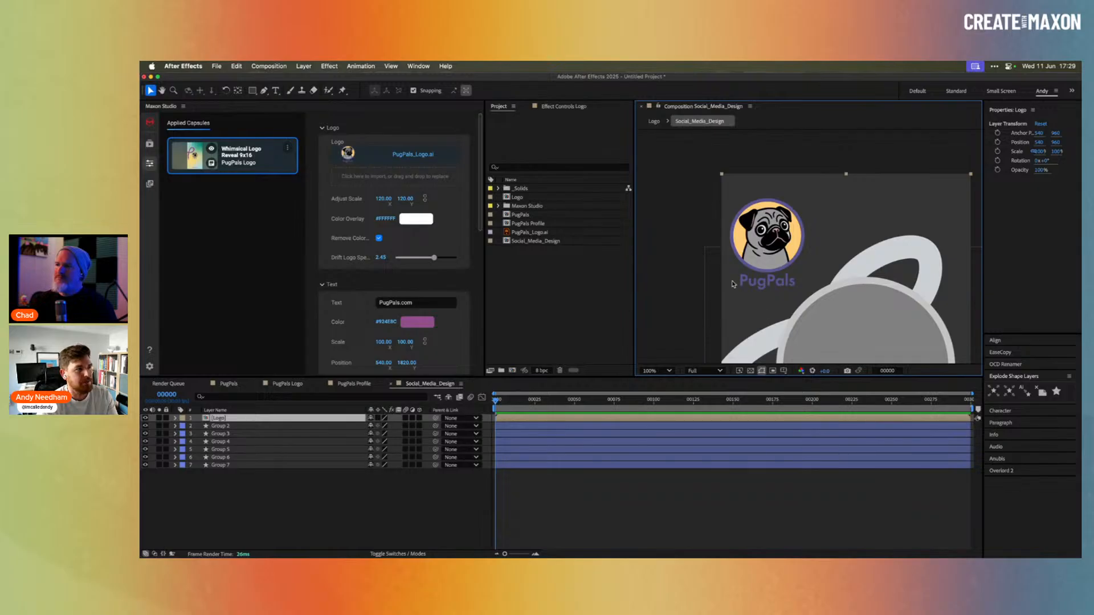
key("h")
left_click_drag(787, 345, 761, 192)
key("v")
key("h")
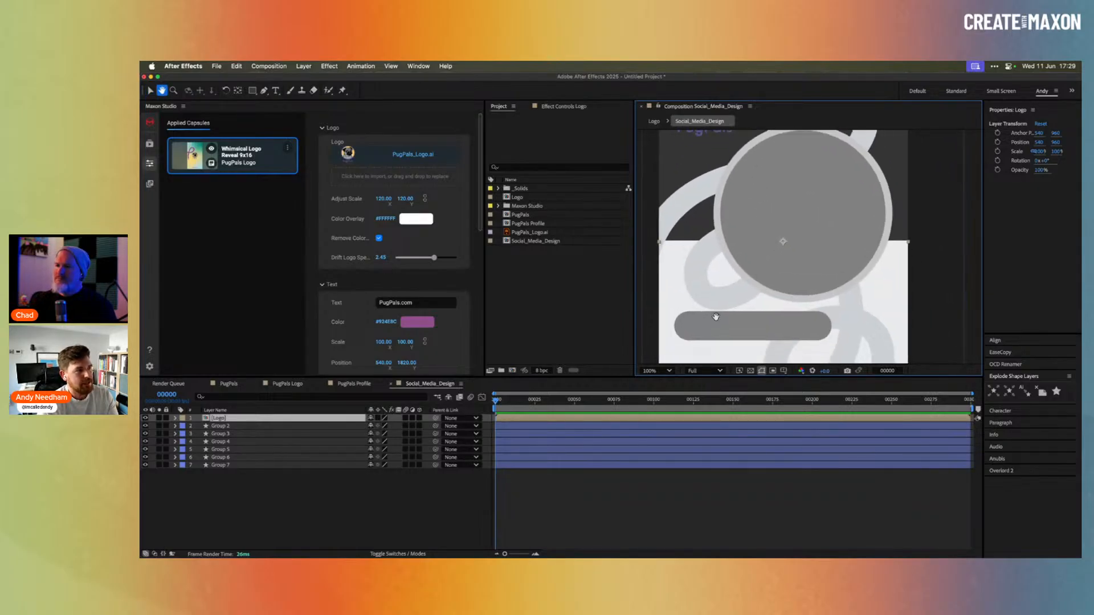
key("v")
Switch to the Social_Media_Design document in Illustrator and try to transfer the Heading text to After Effects.
key("super+Tab")
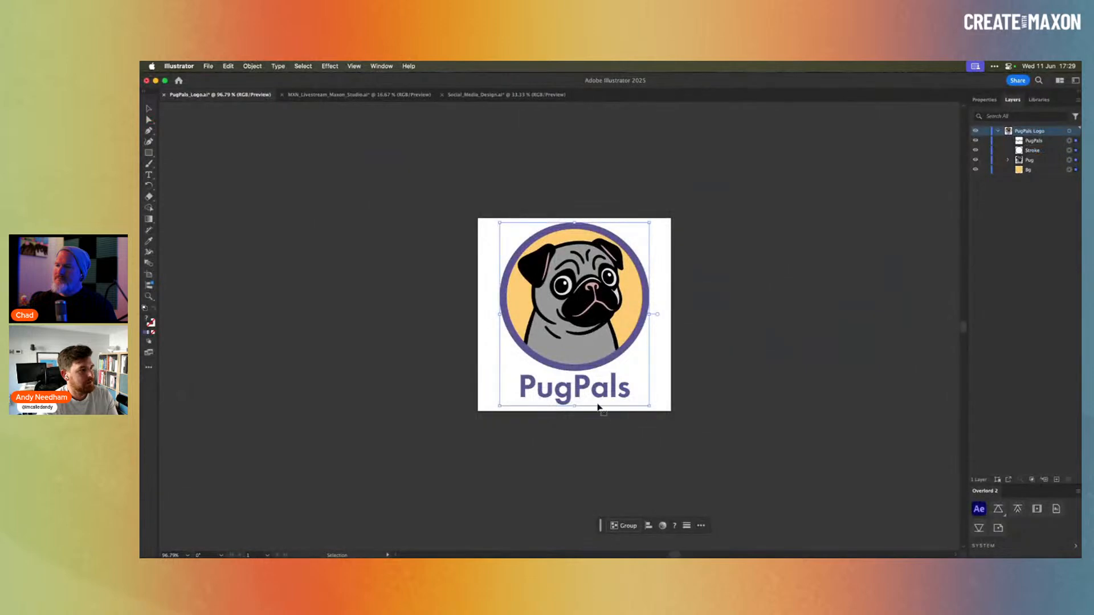
left_click(476, 95)
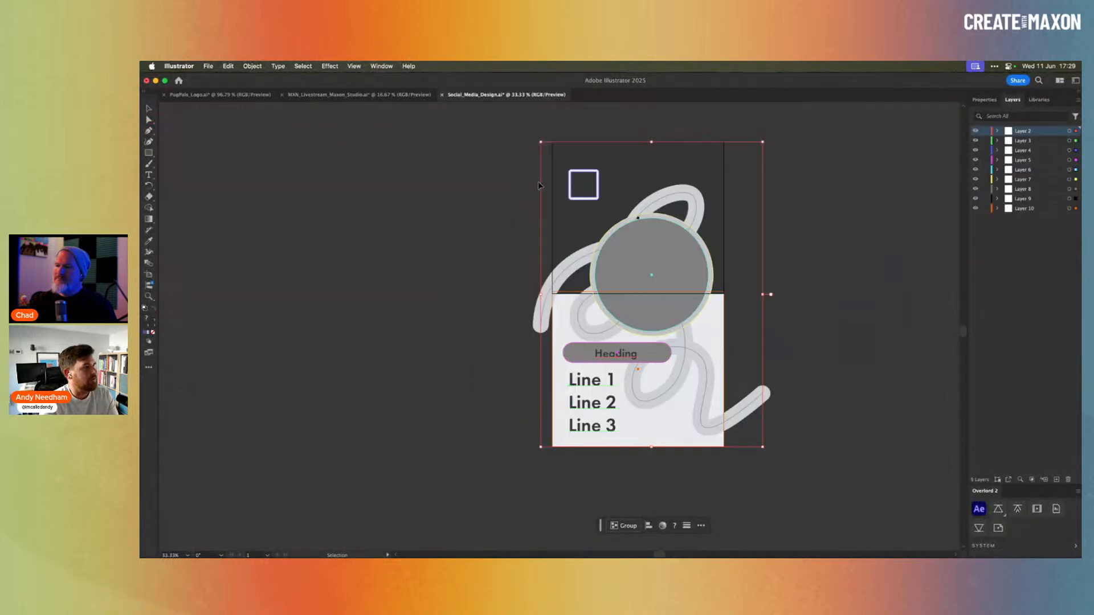
left_click(618, 355)
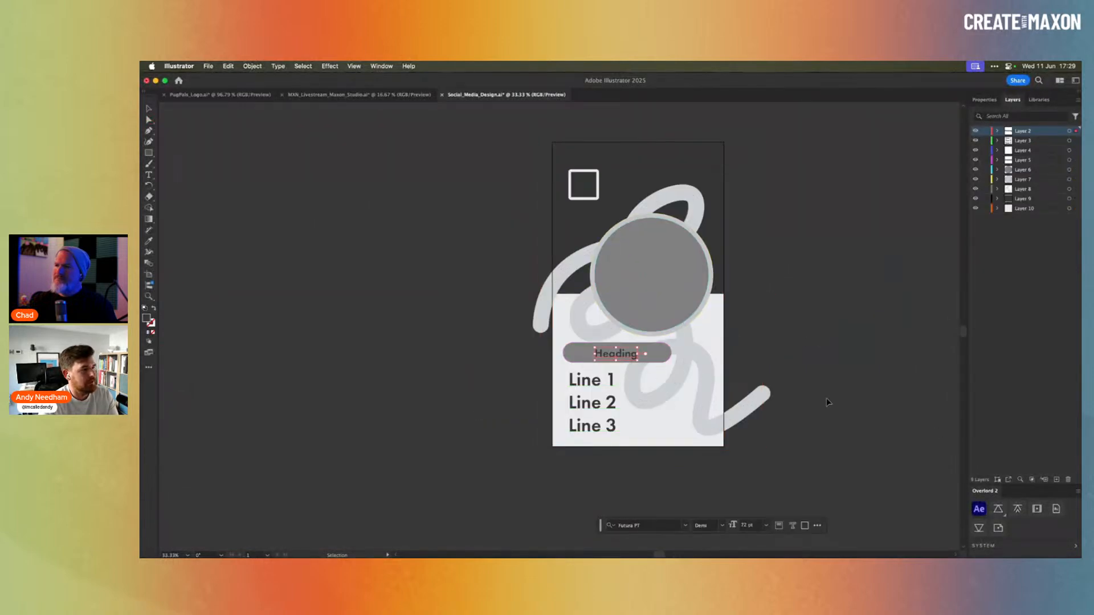
left_click(998, 509)
left_click(653, 256)
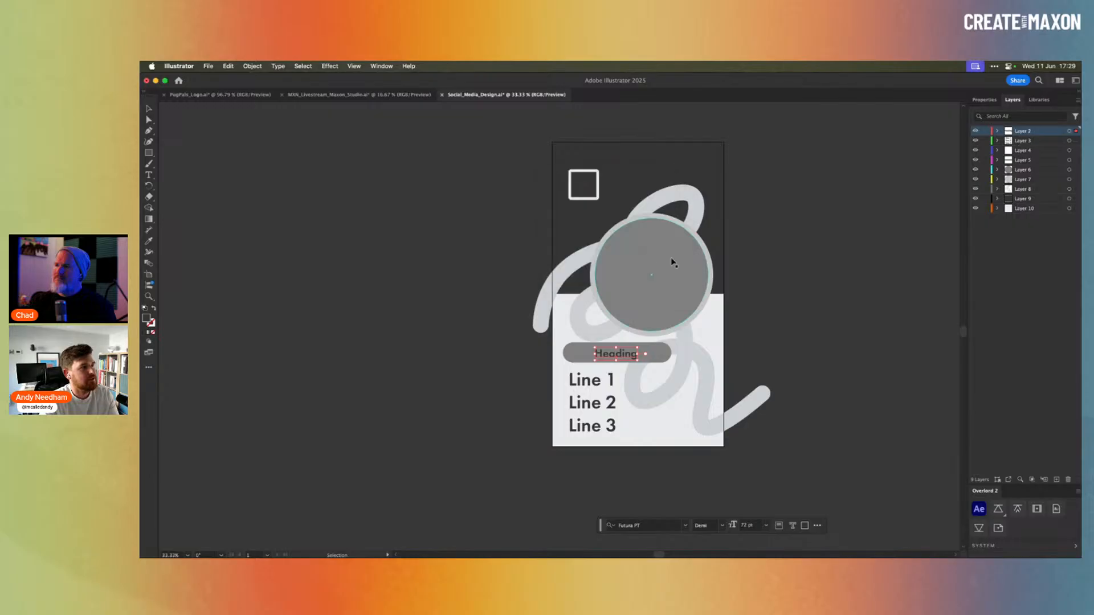
Transfer the Line 1, Line 2, Line 3 text block from Illustrator to the After Effects composition with Overlord.
left_click(597, 383)
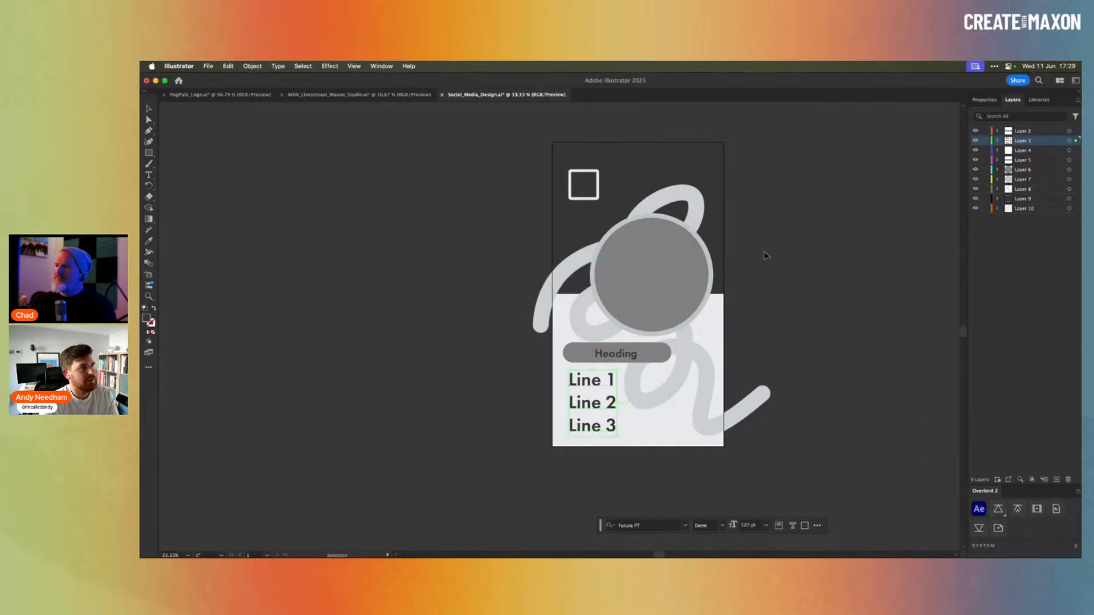
left_click(989, 511)
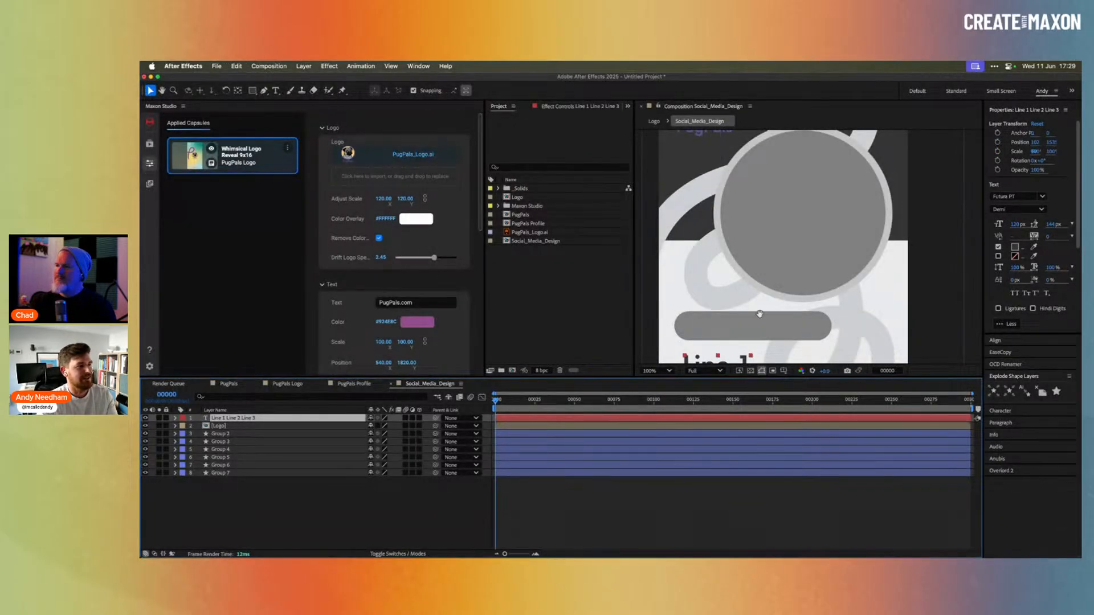
left_click_drag(759, 314, 771, 227)
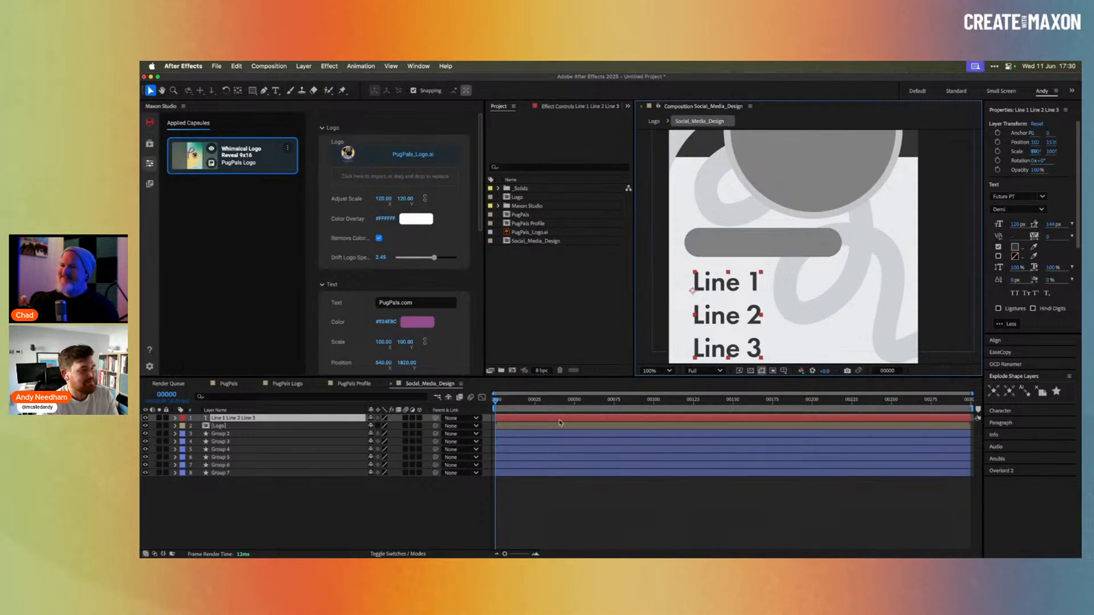
Expand the Overlord 2 tools and duplicate the Line 1 Line 2 Line 3 text layer.
left_click(251, 418)
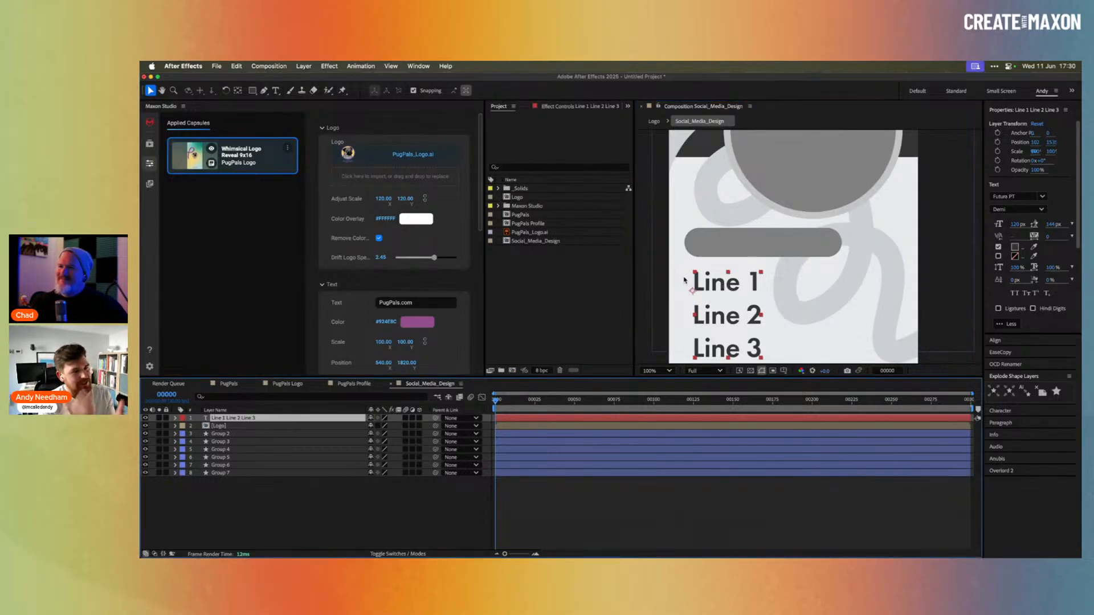
left_click(1001, 471)
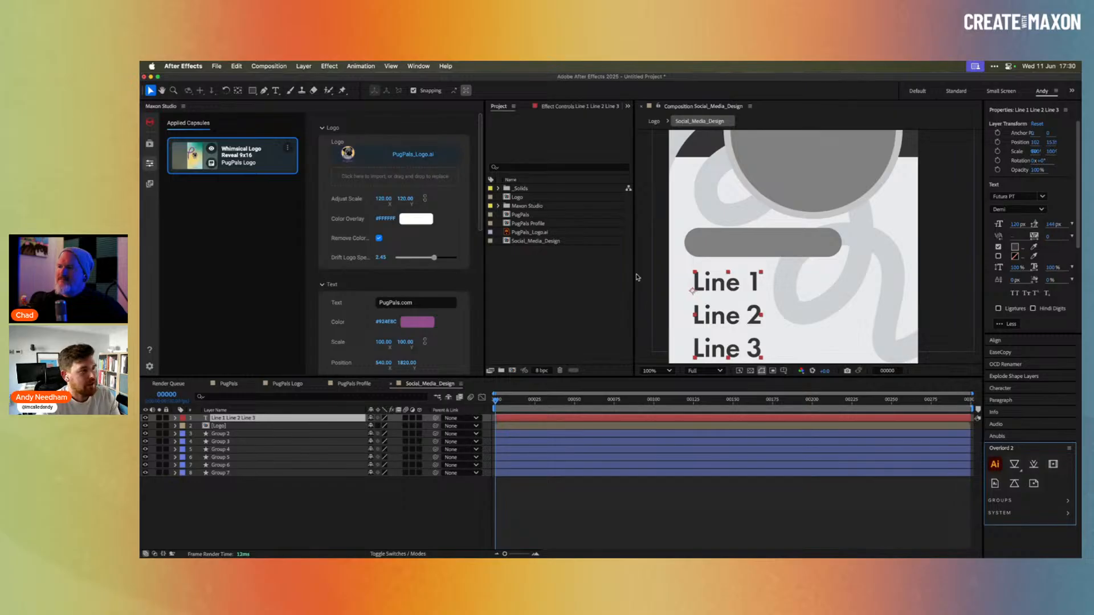
key("ctrl+d")
double_click(274, 418)
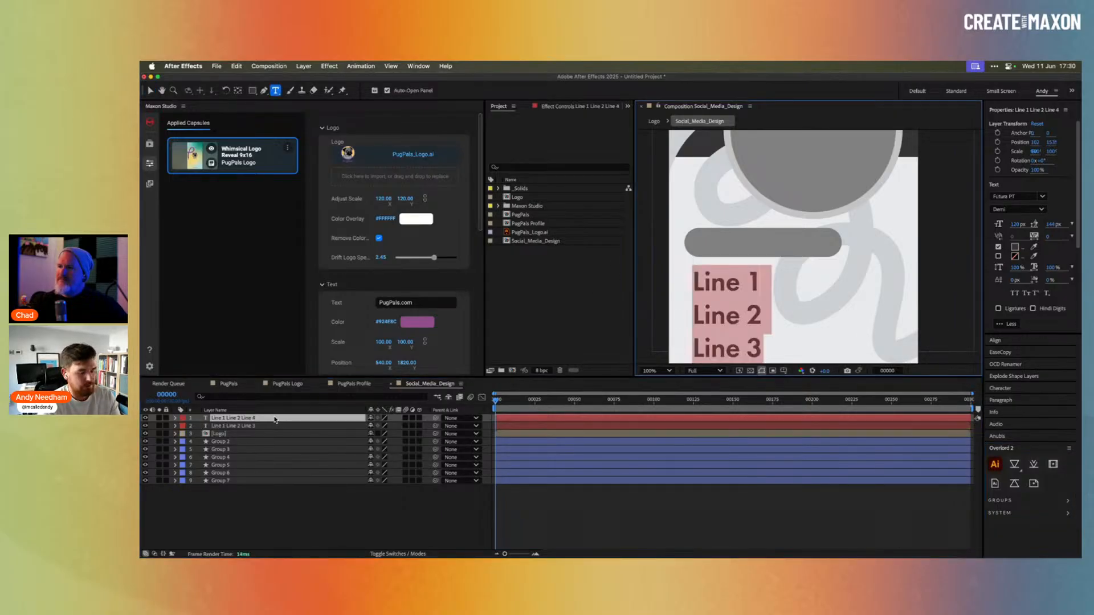
type("H")
key("BackSpace")
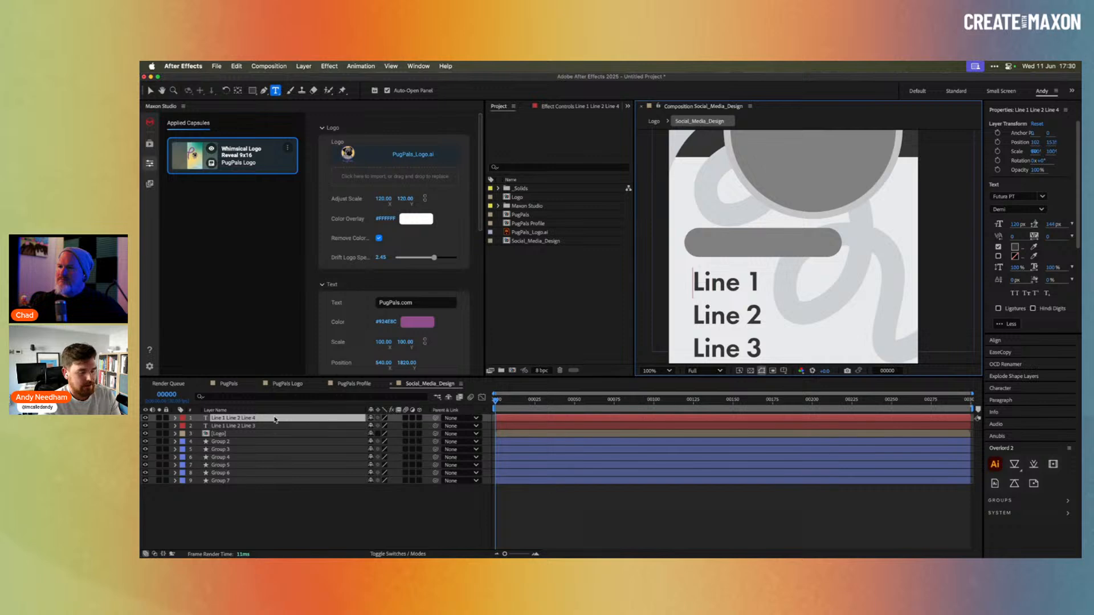
type("Cha")
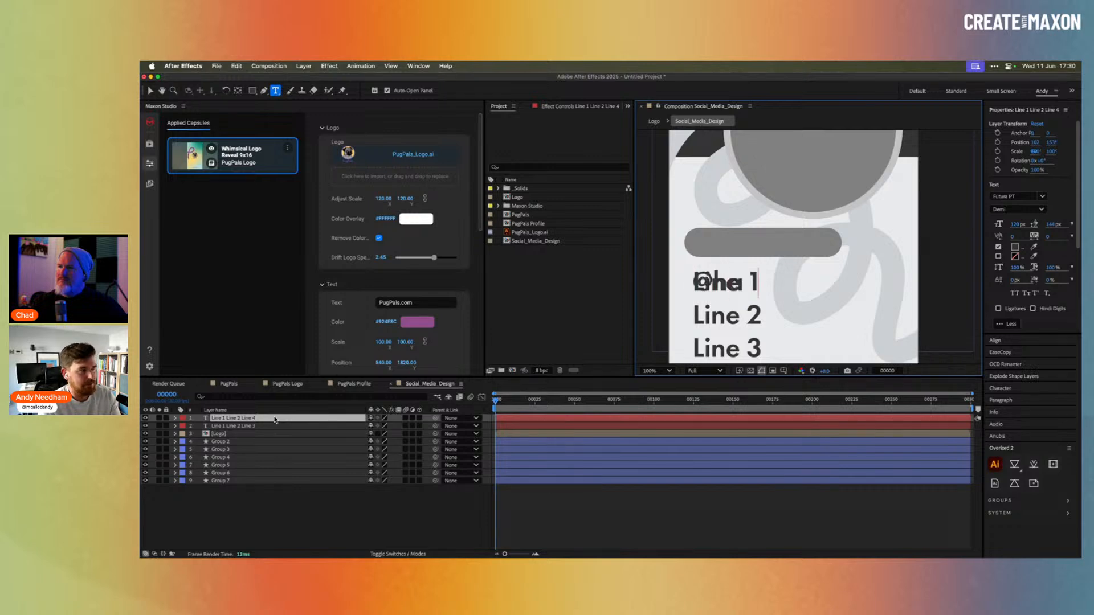
type("r")
key("BackSpace")
key("BackSpace")
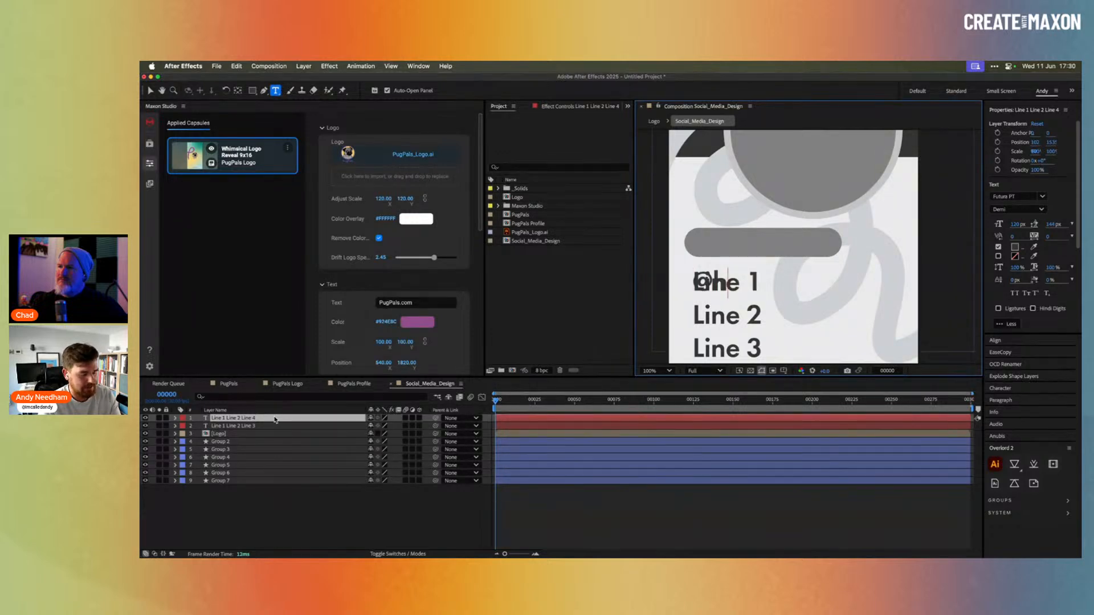
type("andle")
left_click(276, 412)
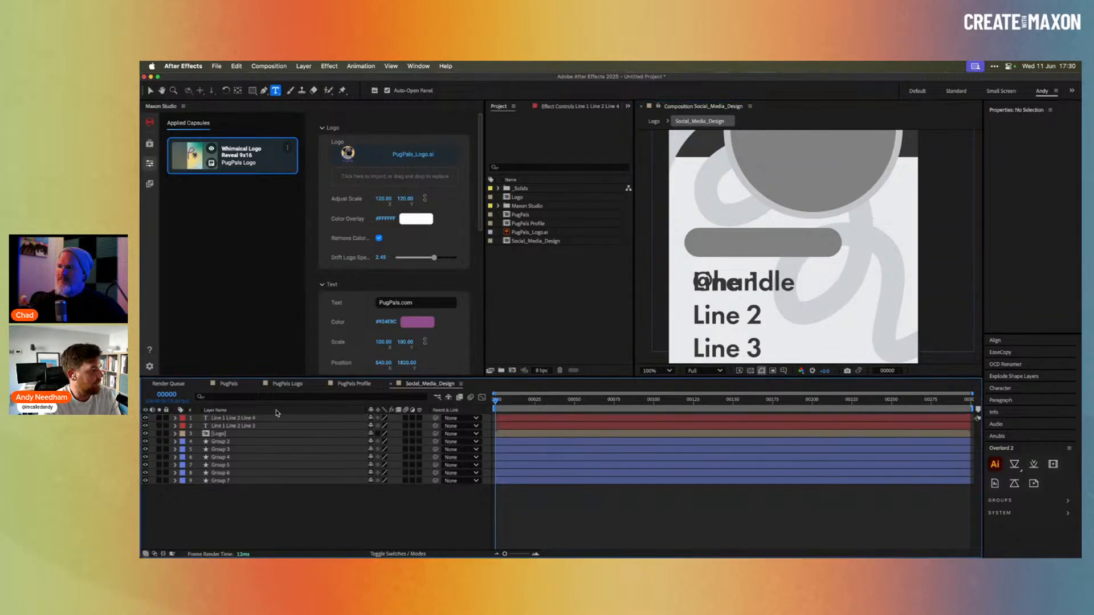
left_click(277, 417)
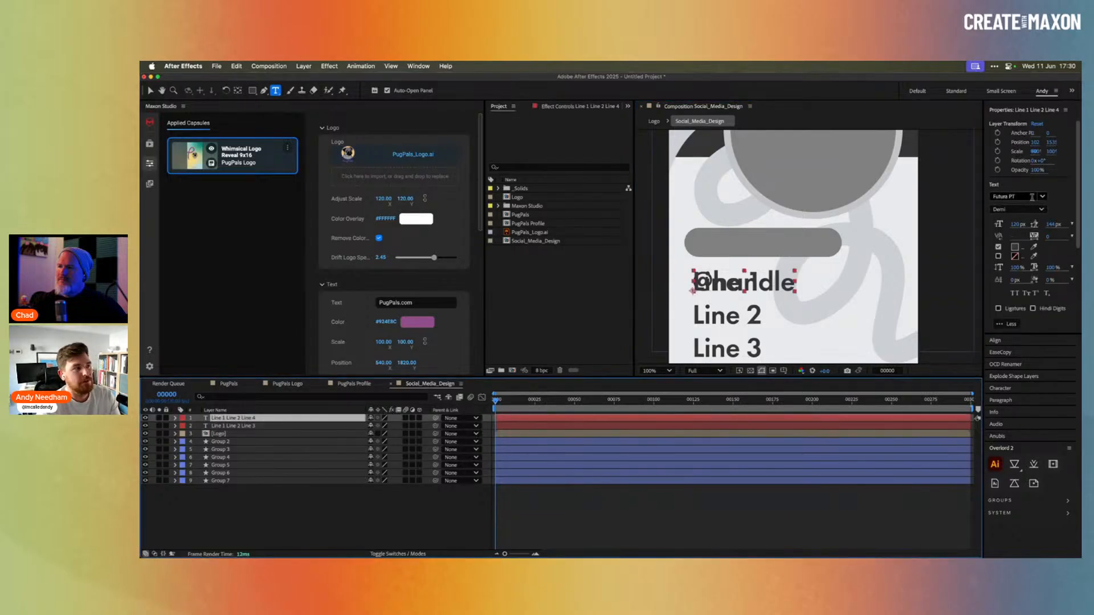
left_click(1043, 198)
left_click(1043, 197)
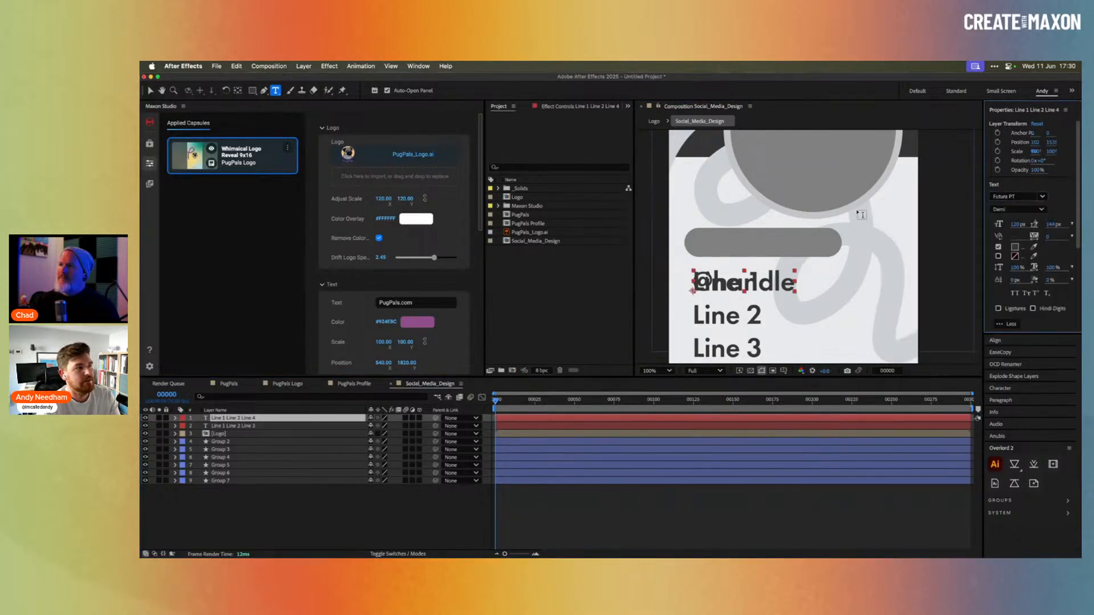
left_click(217, 410)
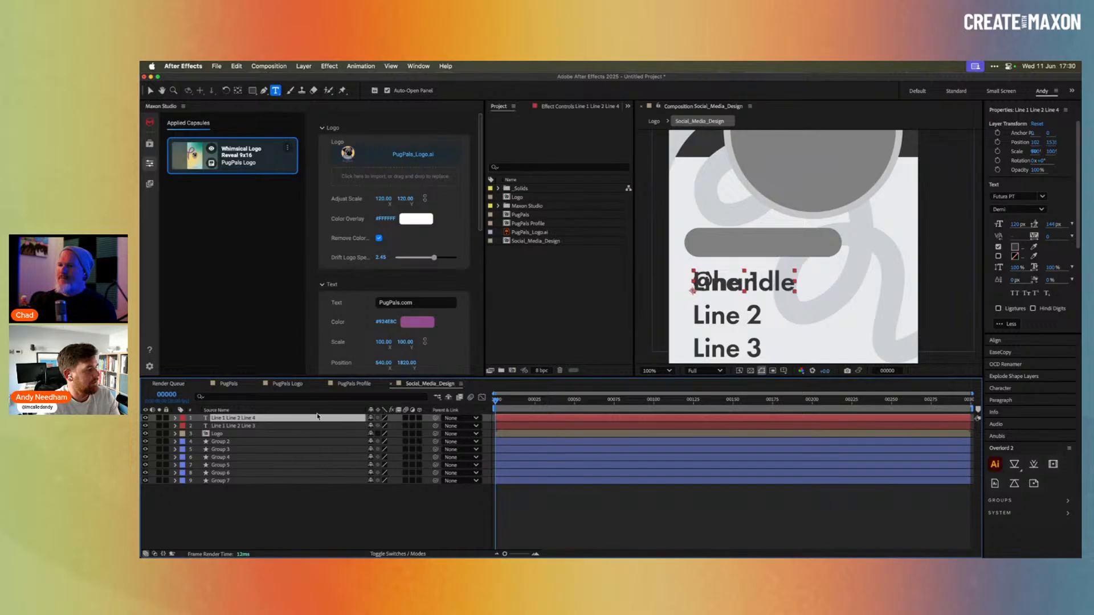
left_click(316, 410)
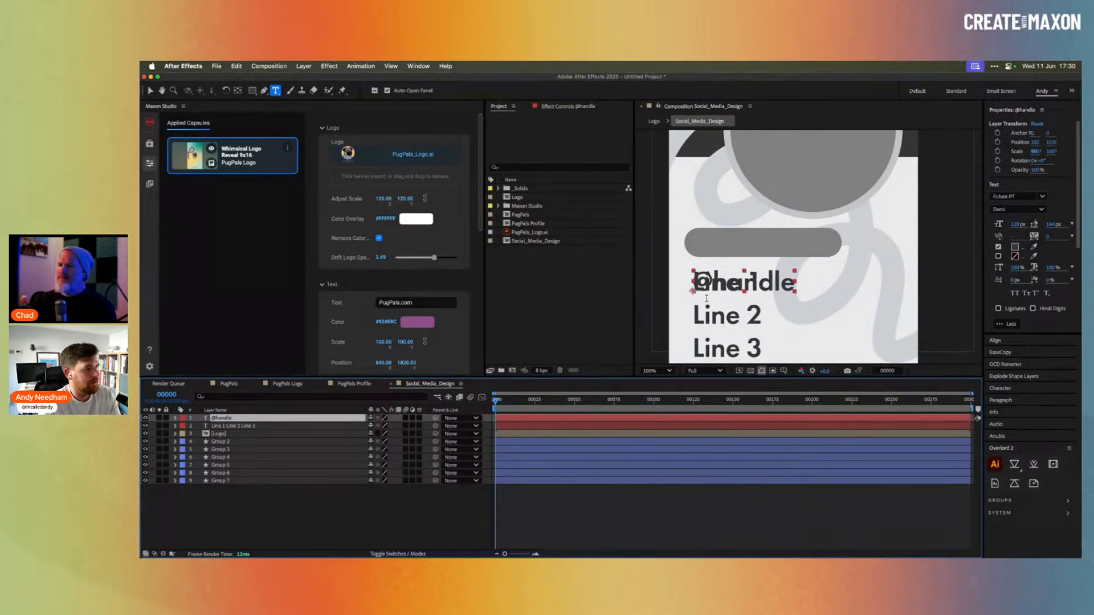
key("v")
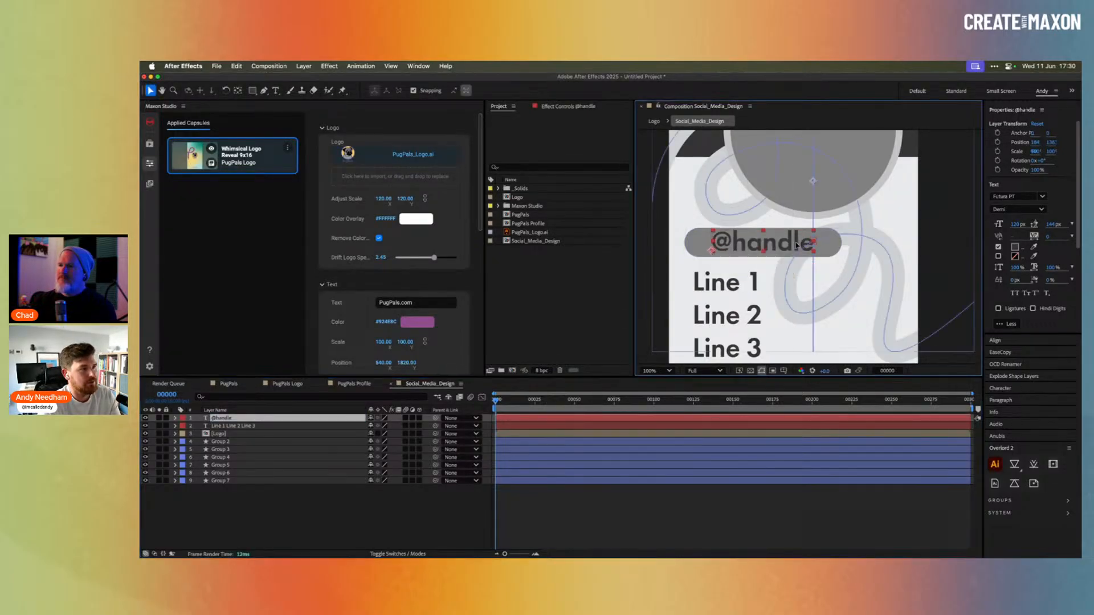
left_click(1017, 224)
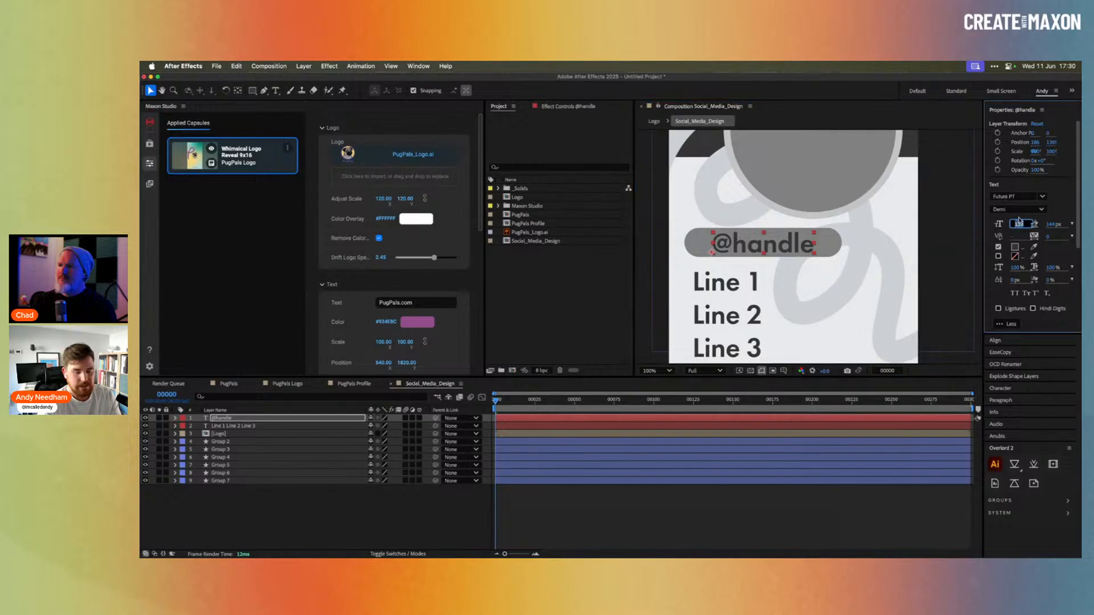
type("80")
key("Return")
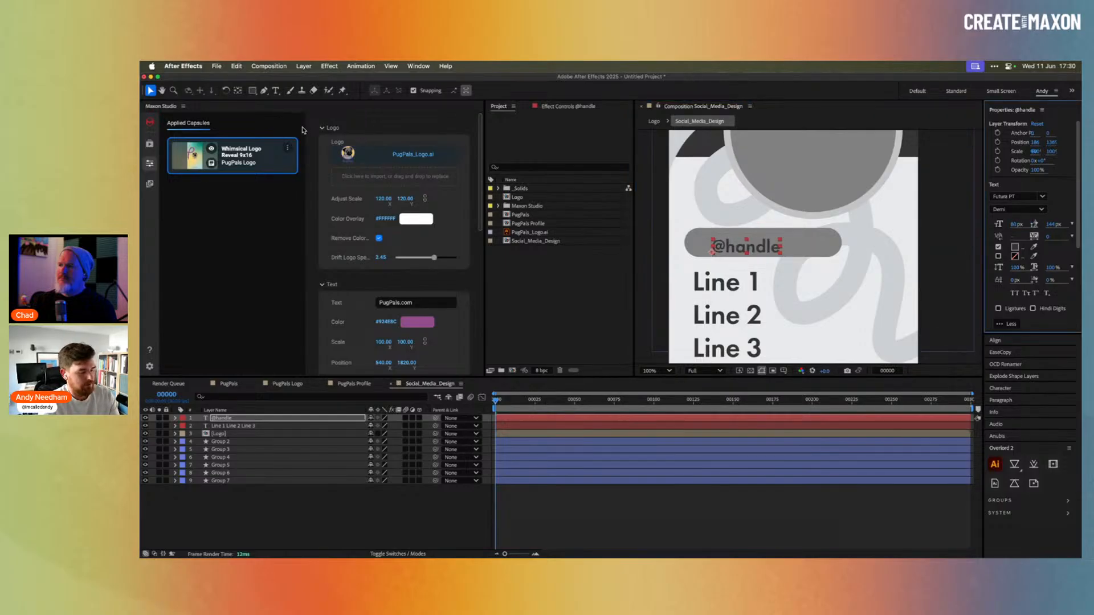
left_click(238, 90)
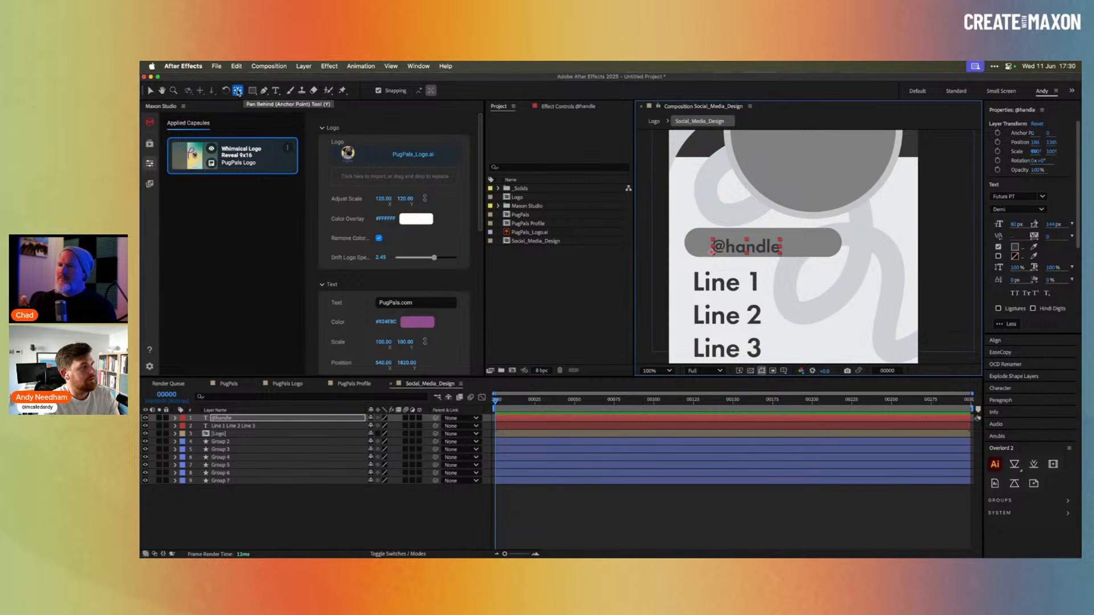
double_click(237, 91, "super")
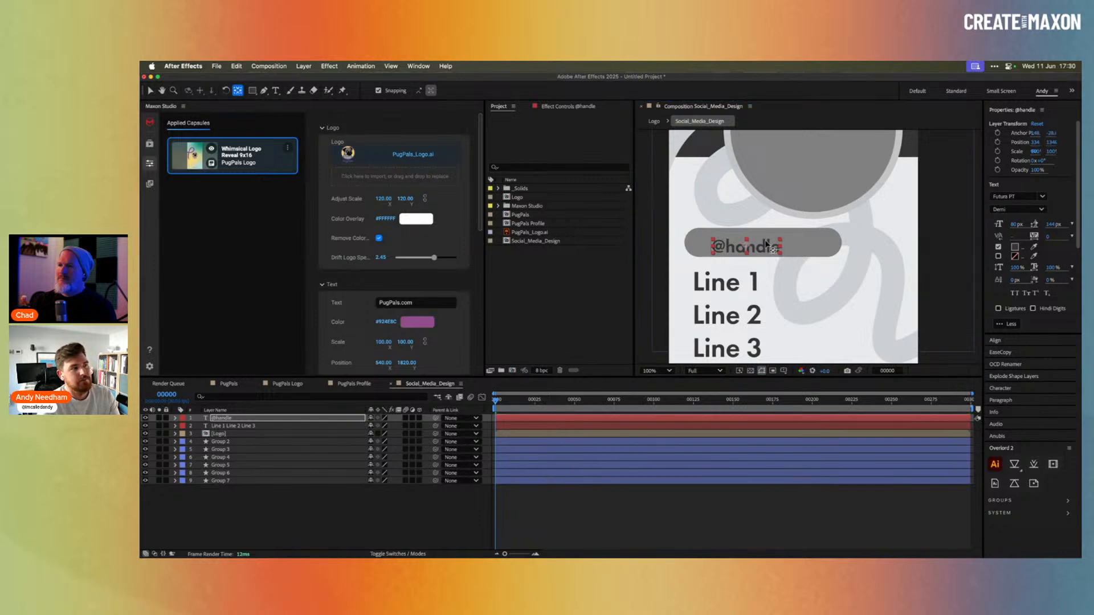
key("v")
left_click_drag(762, 256, 772, 251)
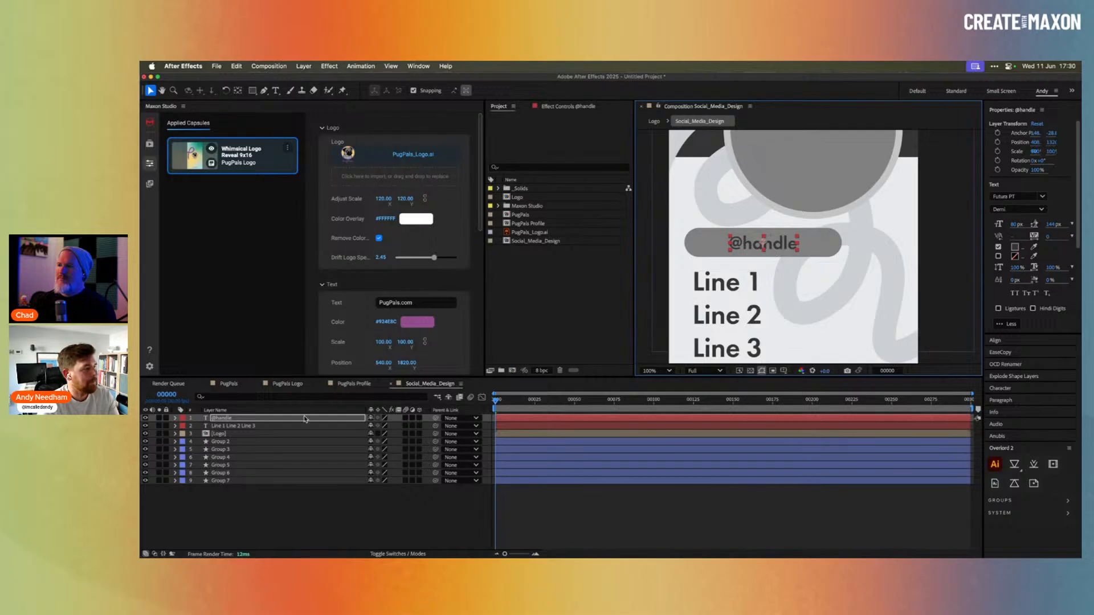
left_click(266, 423)
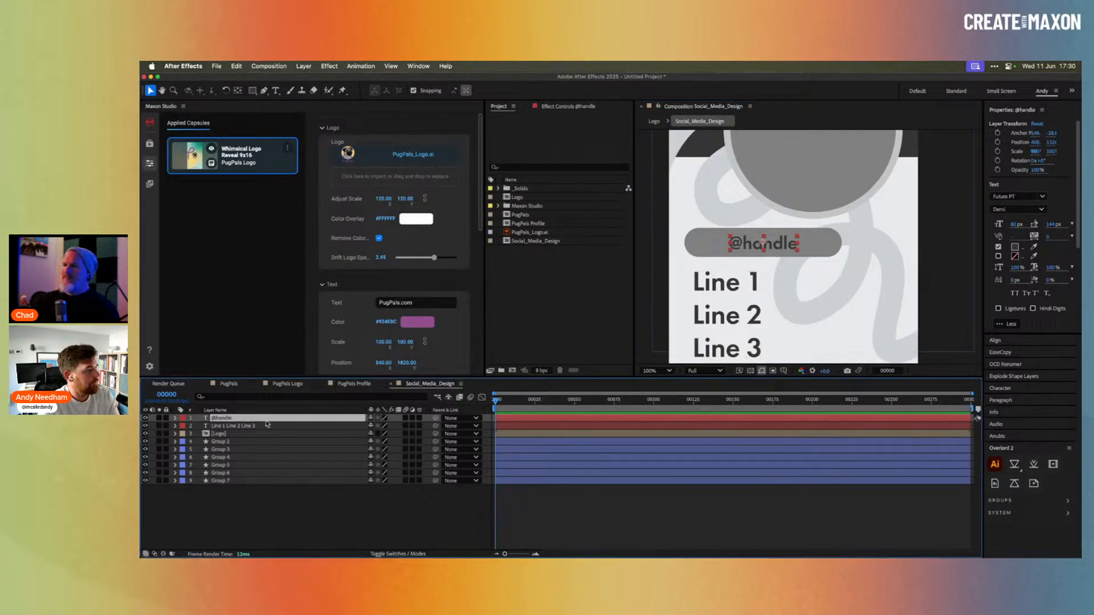
left_click(242, 441)
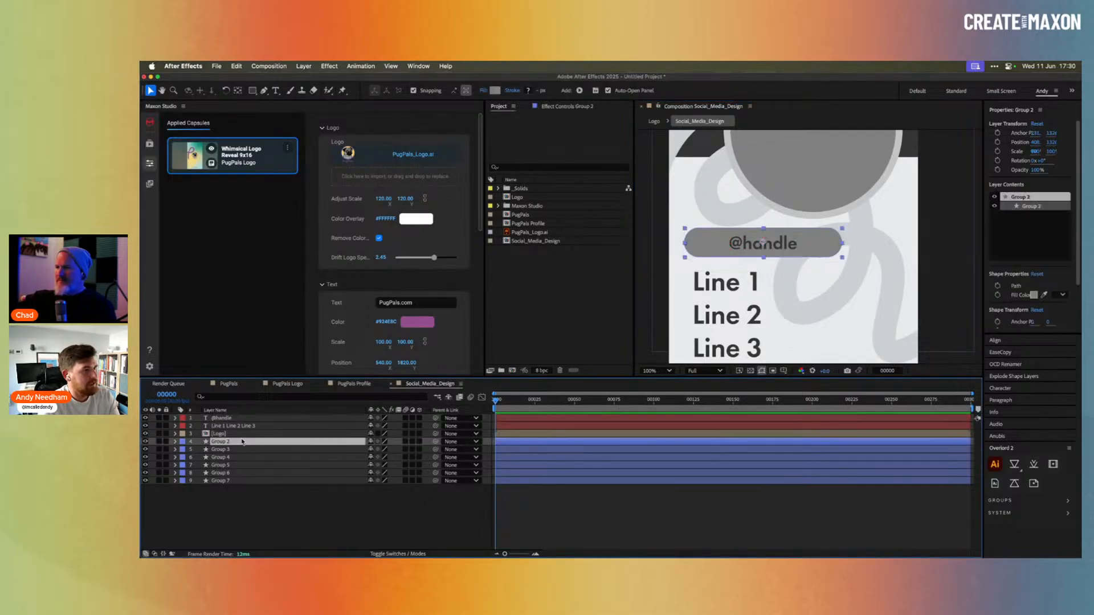
left_click_drag(242, 442, 257, 420)
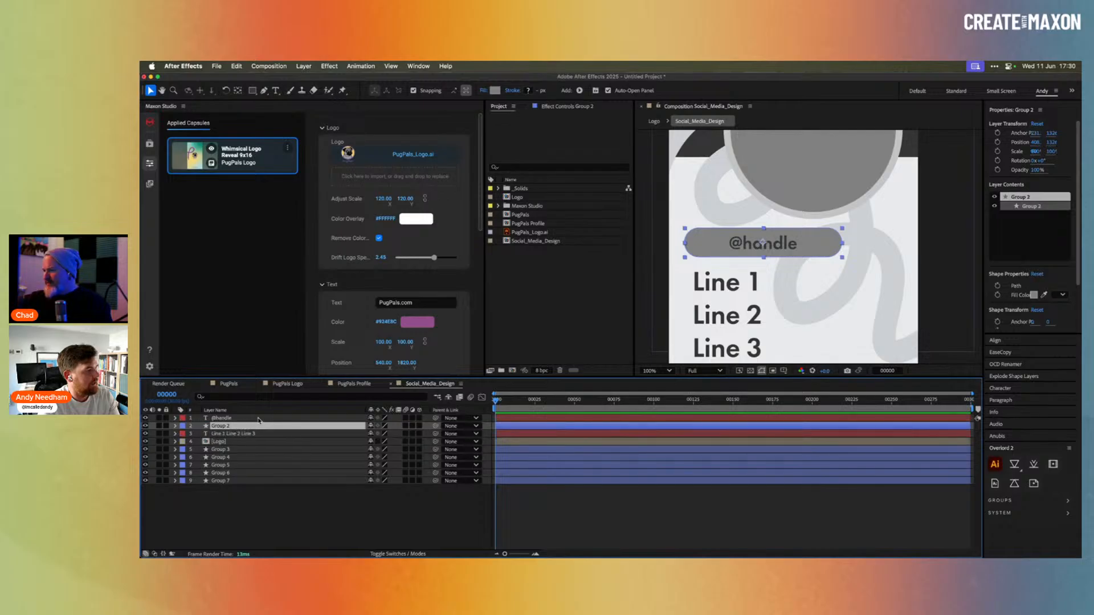
left_click(258, 419, "shift")
key("super+shift+c")
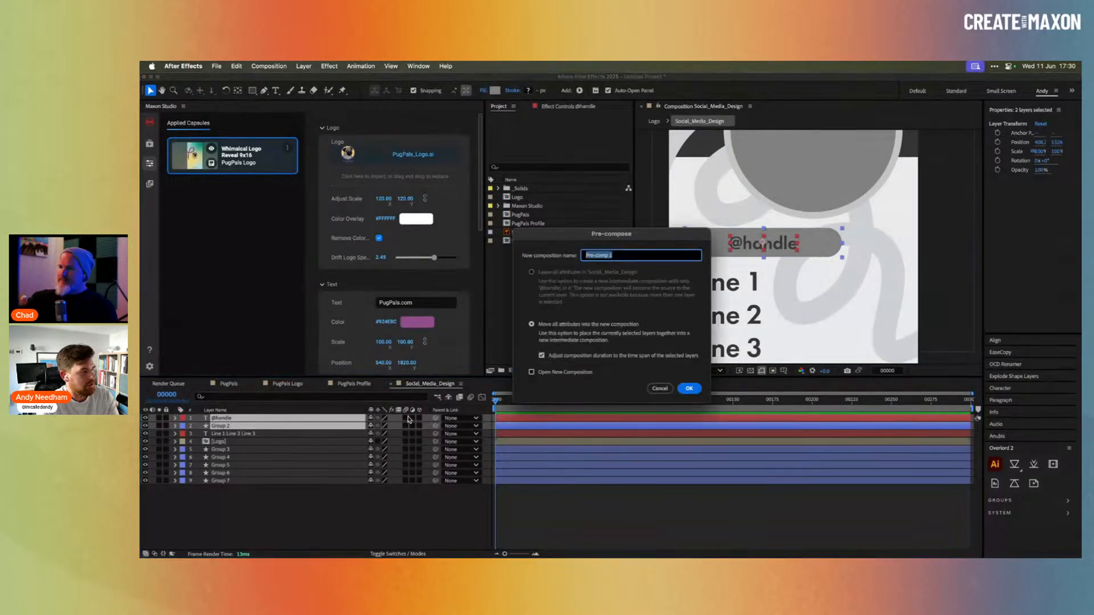
type("Hand")
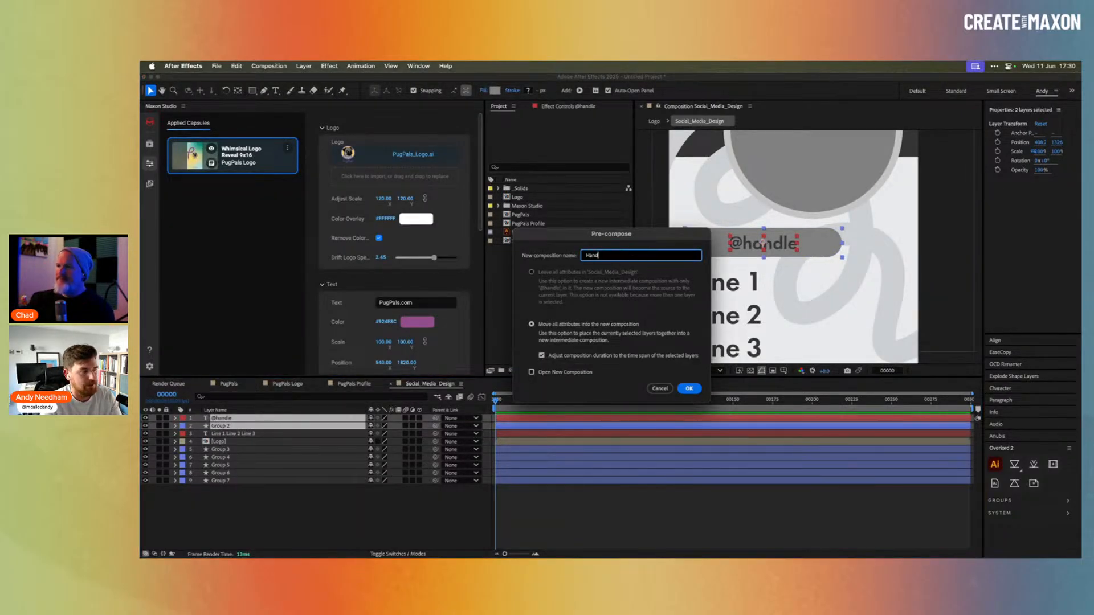
type("le")
key("Return")
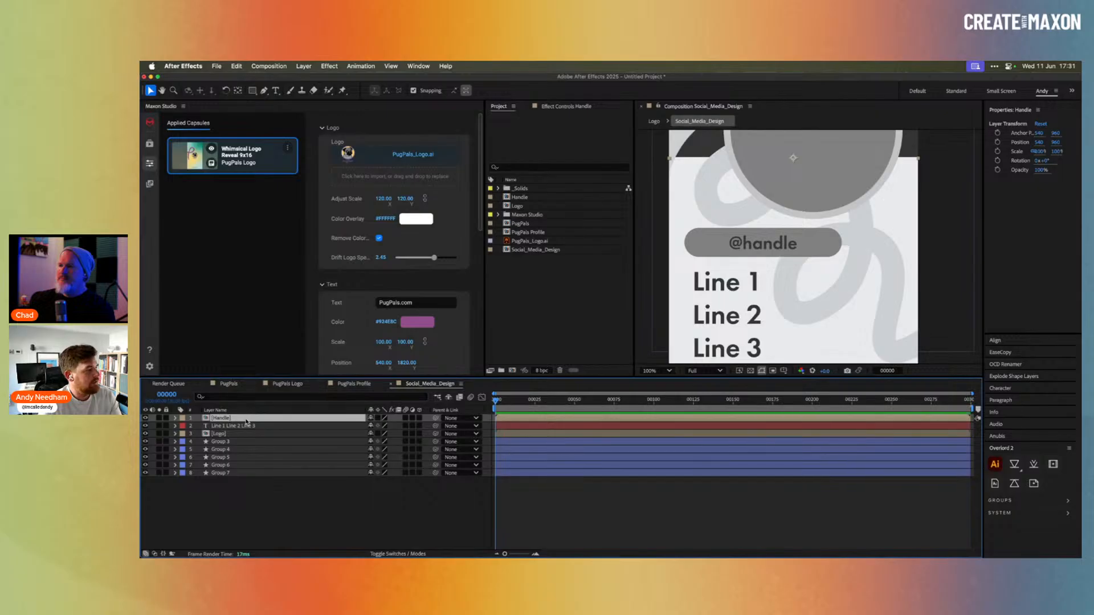
Open the Handle composition and crop it to a region of interest drawn closely around the rounded bar.
double_click(246, 419)
scroll(808, 254, "down", 2)
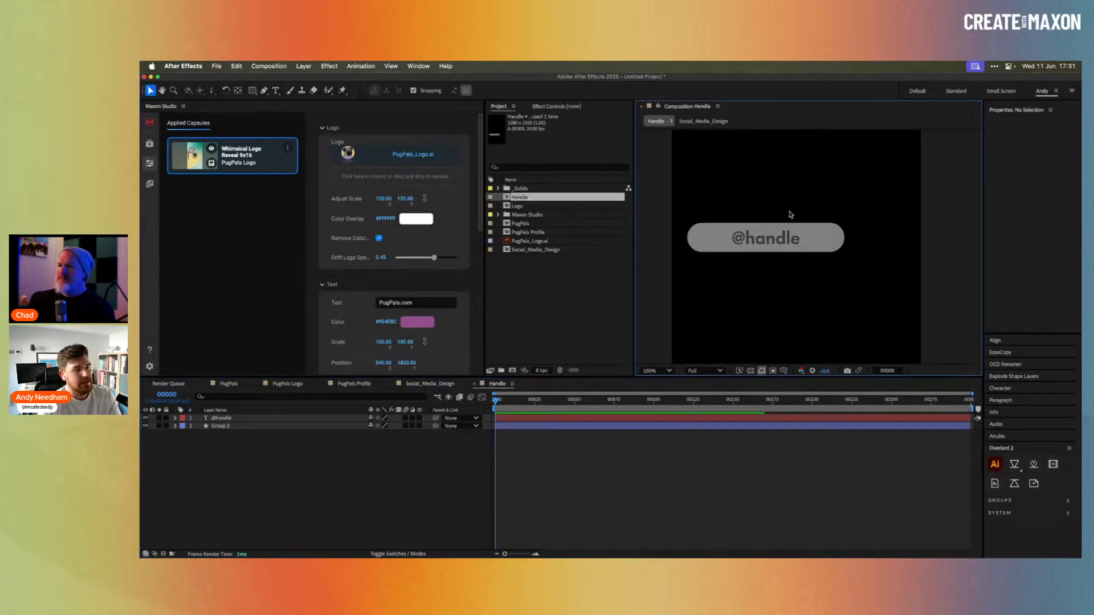
key("h")
mouse_move(809, 194)
left_mouse_down()
mouse_move(823, 265)
mouse_move(813, 201)
left_mouse_up()
key("v")
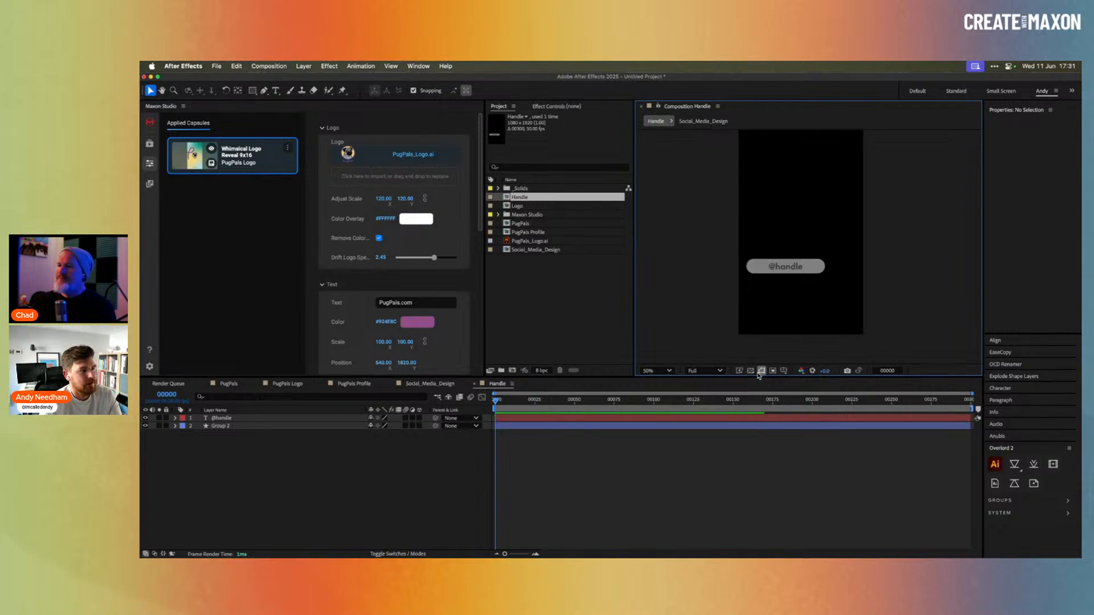
left_click(773, 371)
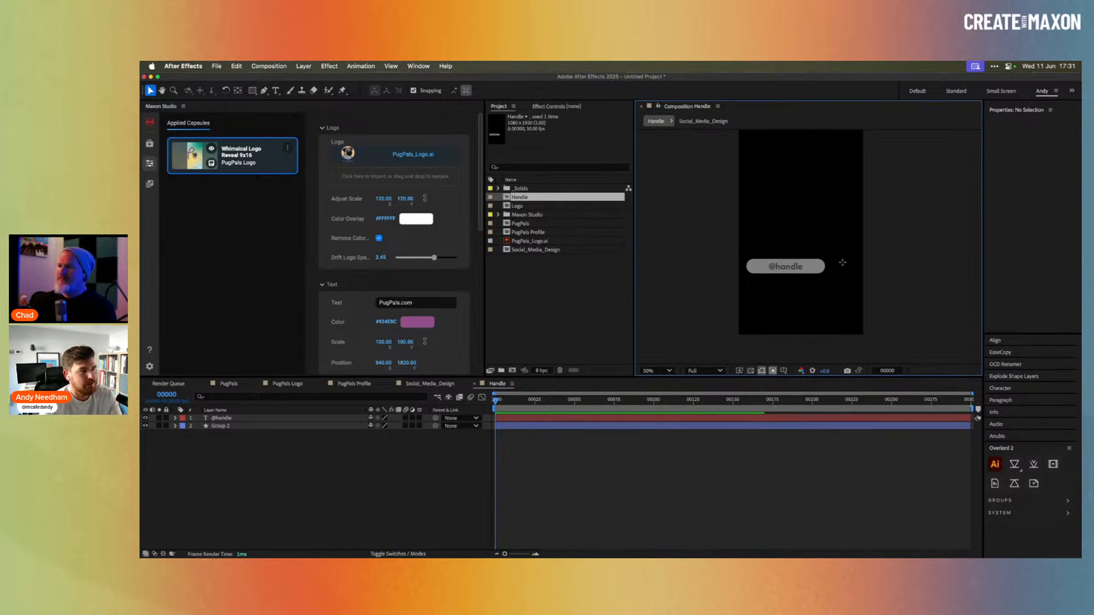
left_click_drag(832, 252, 737, 281)
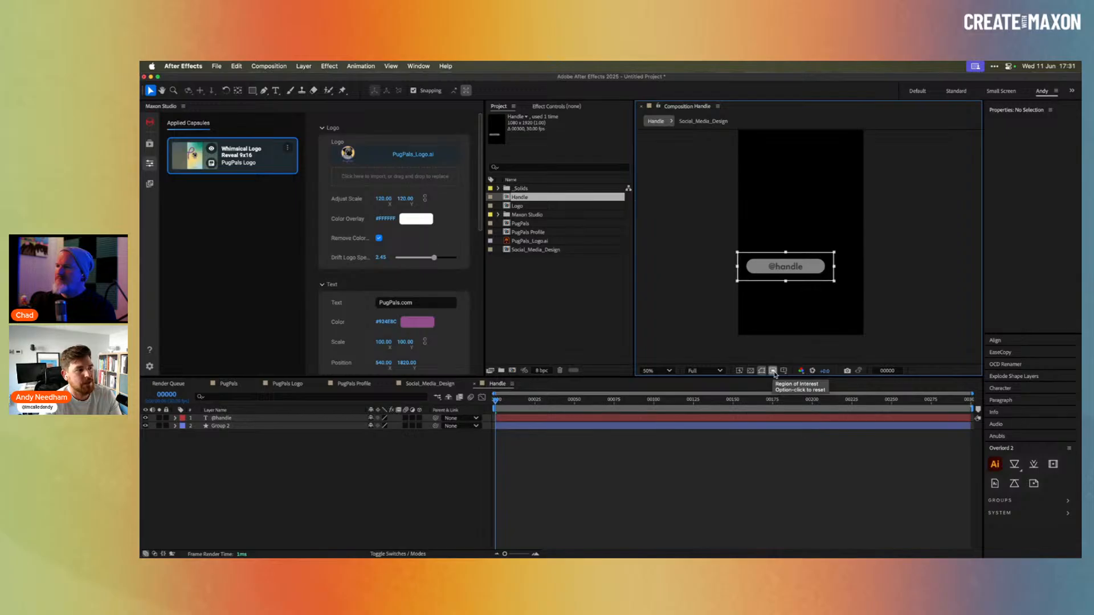
left_click(269, 67)
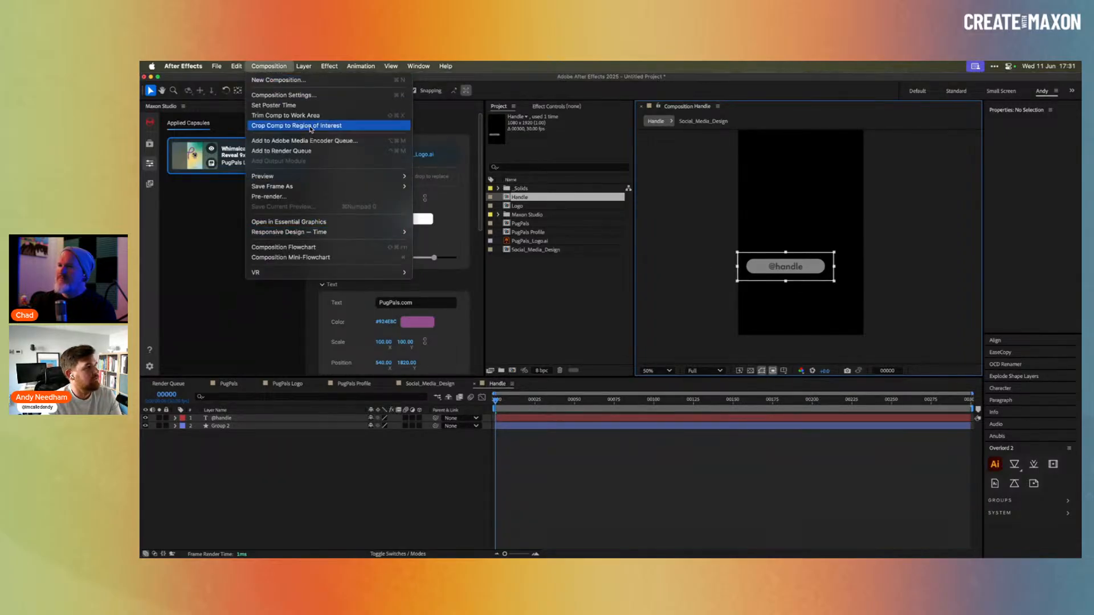
left_click(341, 127)
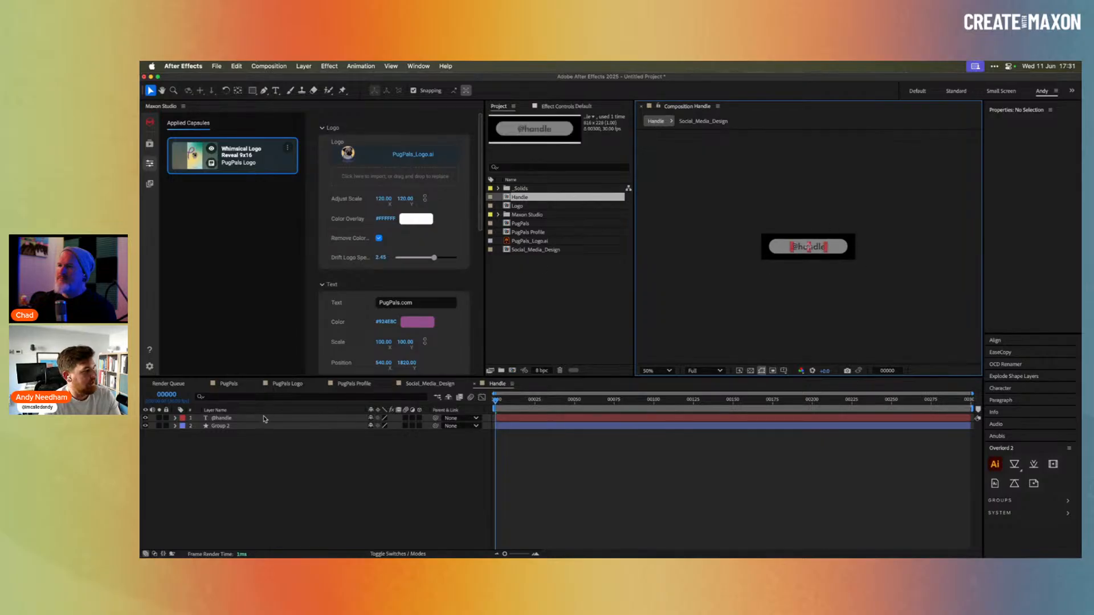
left_click(808, 247)
key("period")
key("period")
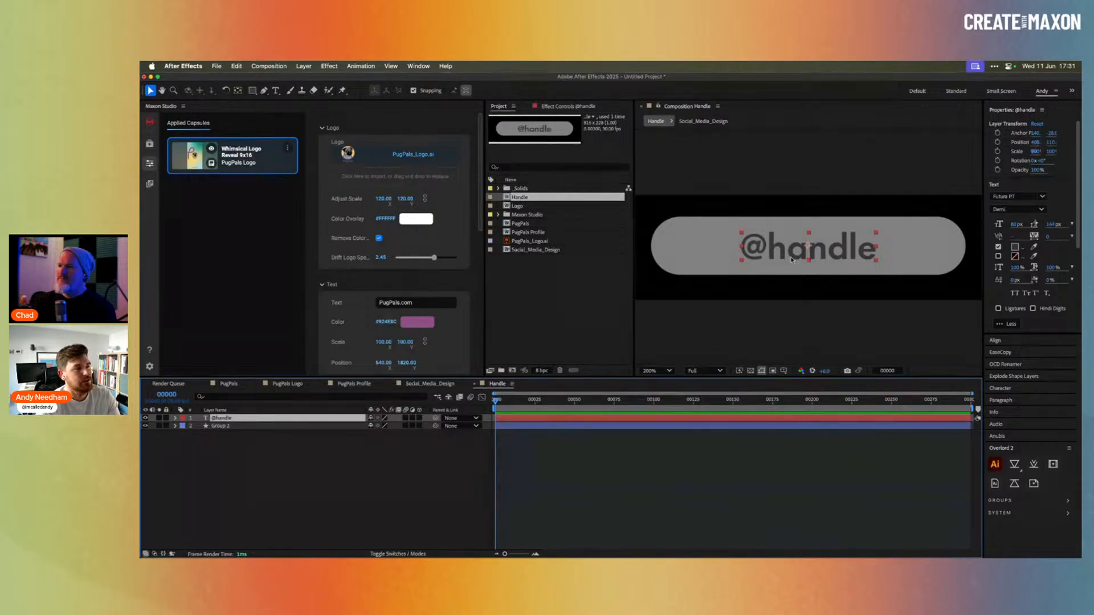
double_click(286, 420)
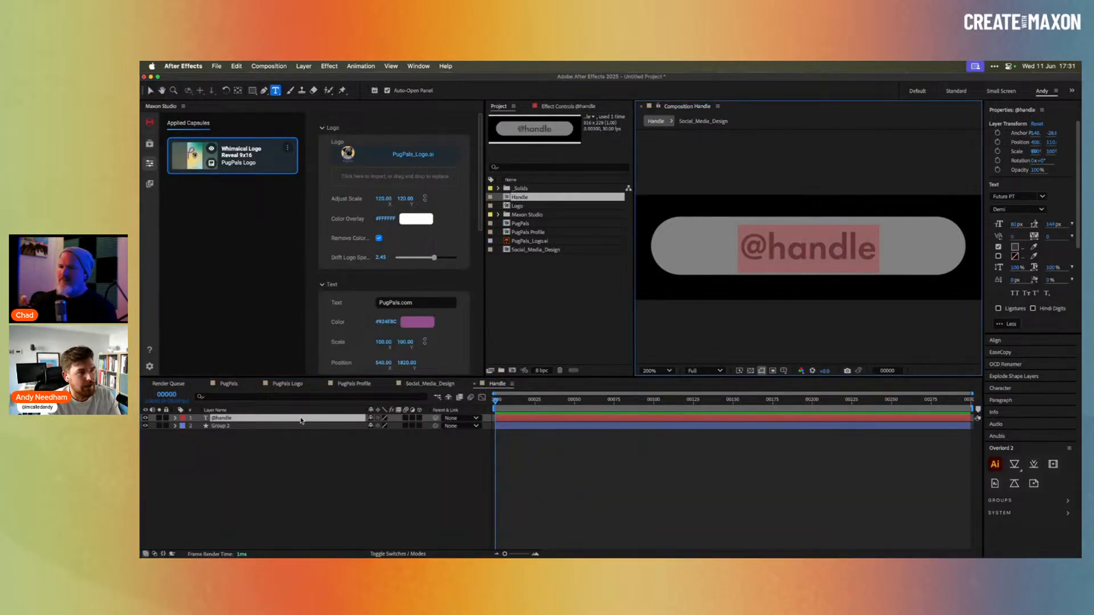
key("Right")
type("ksfjlsjkfsjkfsjfsjk")
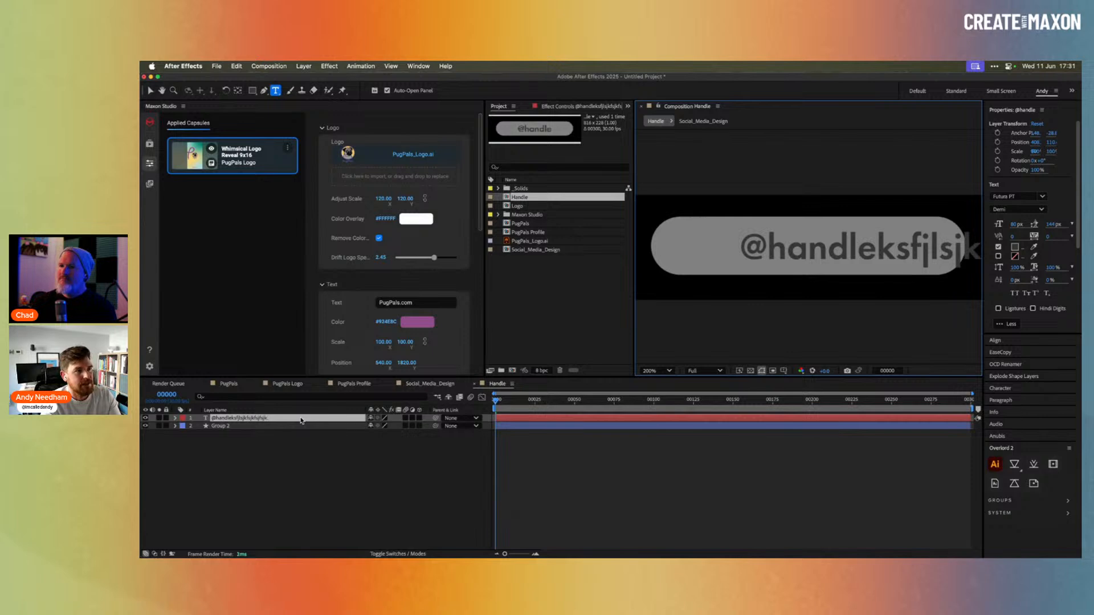
left_click(669, 439)
key("h")
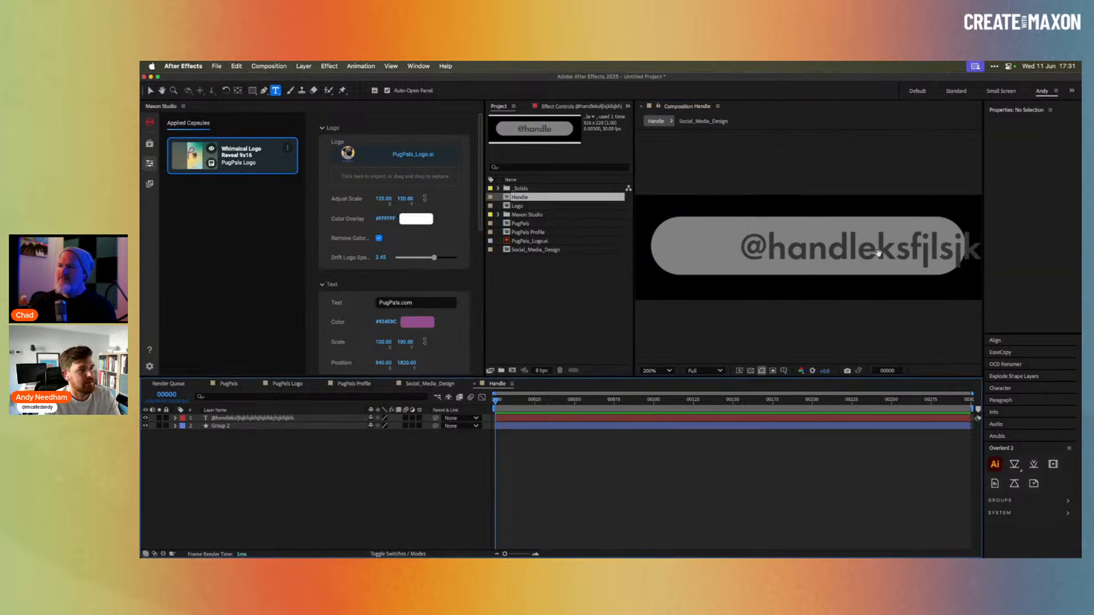
left_click_drag(883, 256, 860, 267)
key("ctrl+t")
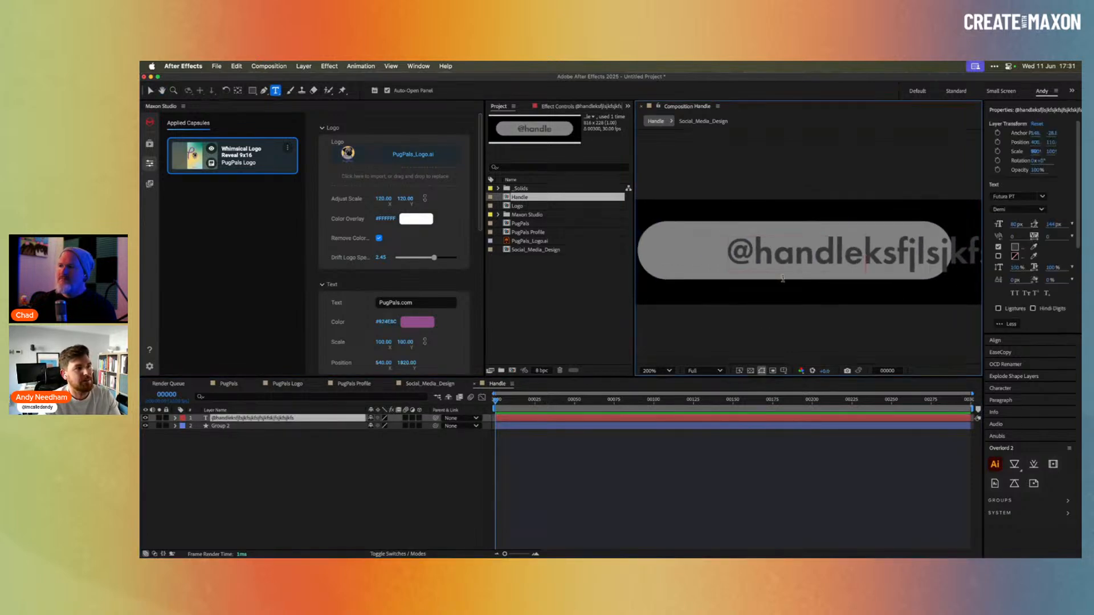
left_click(723, 493)
Set the paragraph alignment of the lengthened handle text layer to centred.
left_click(754, 420)
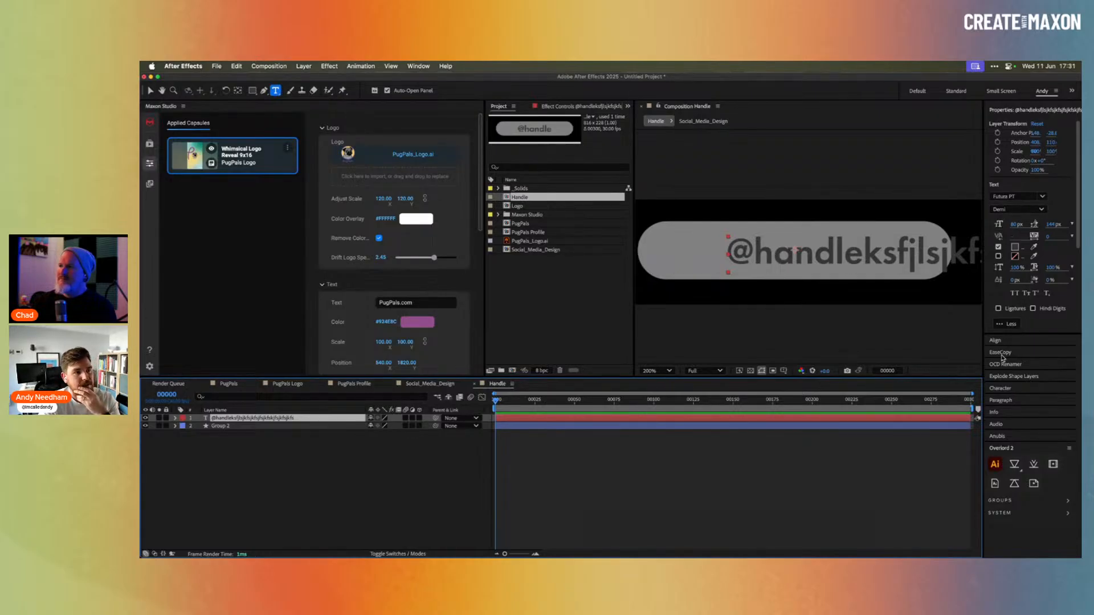
left_click(1000, 400)
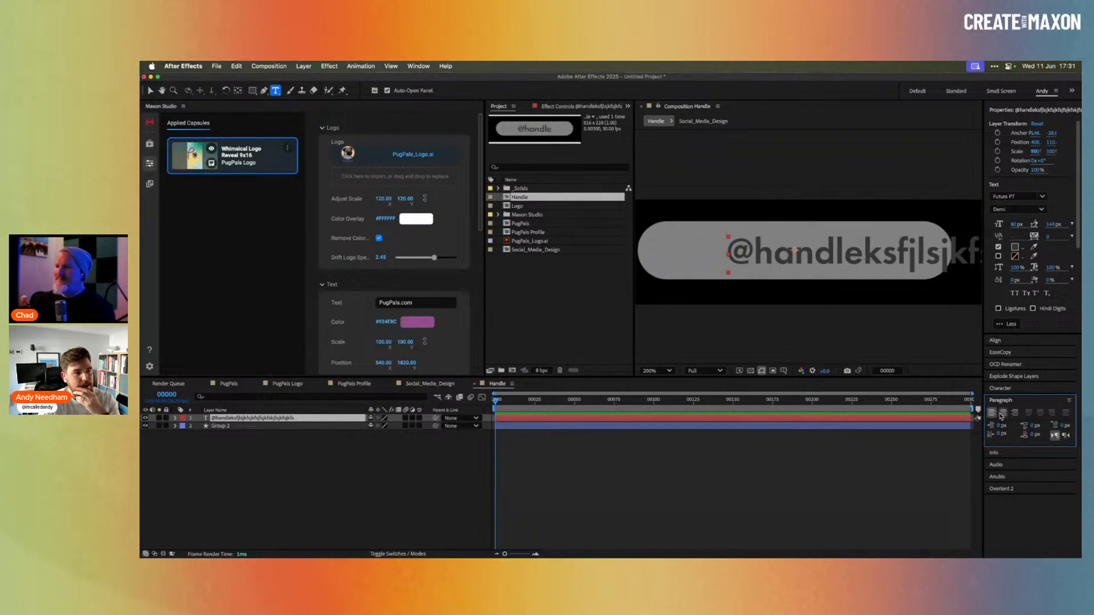
left_click(1003, 412)
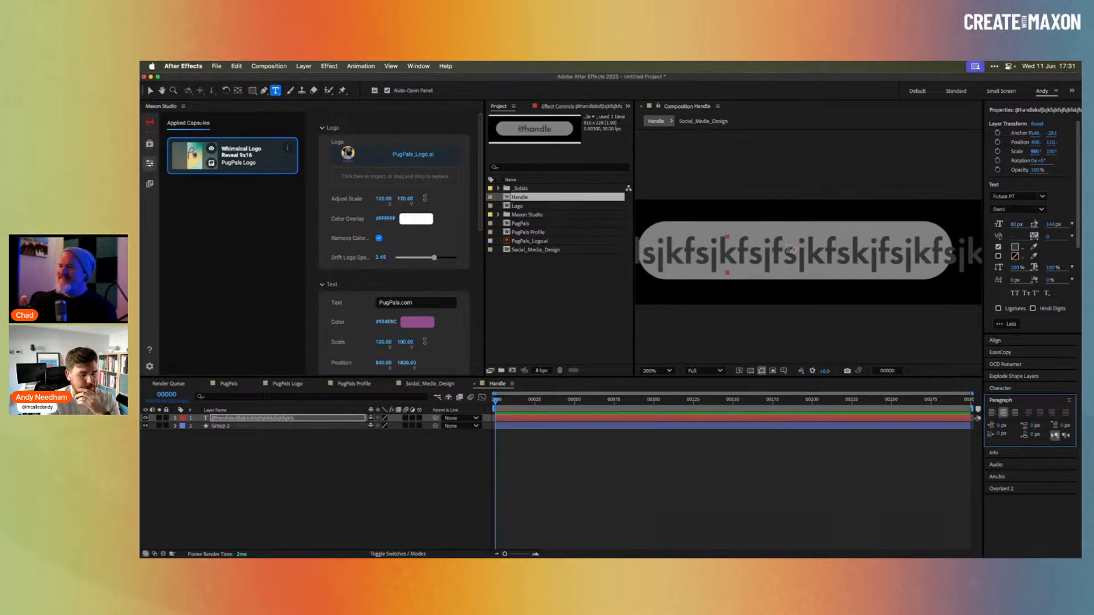
scroll(789, 249, "down", 2)
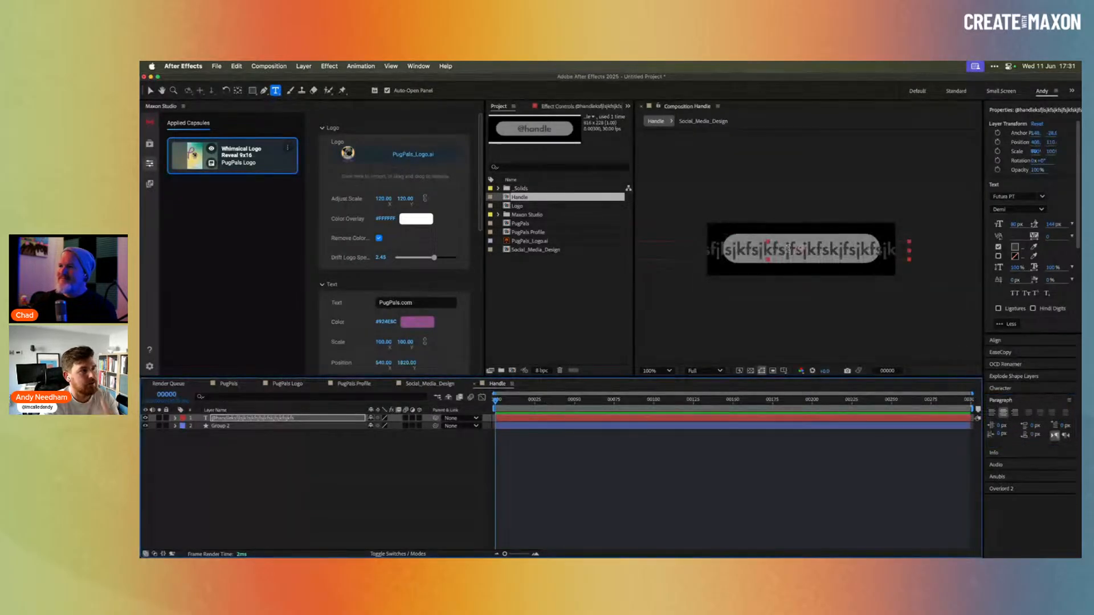
Recentre the anchor point of the handle text and move the text back to the middle of the rounded bar.
left_click(238, 90)
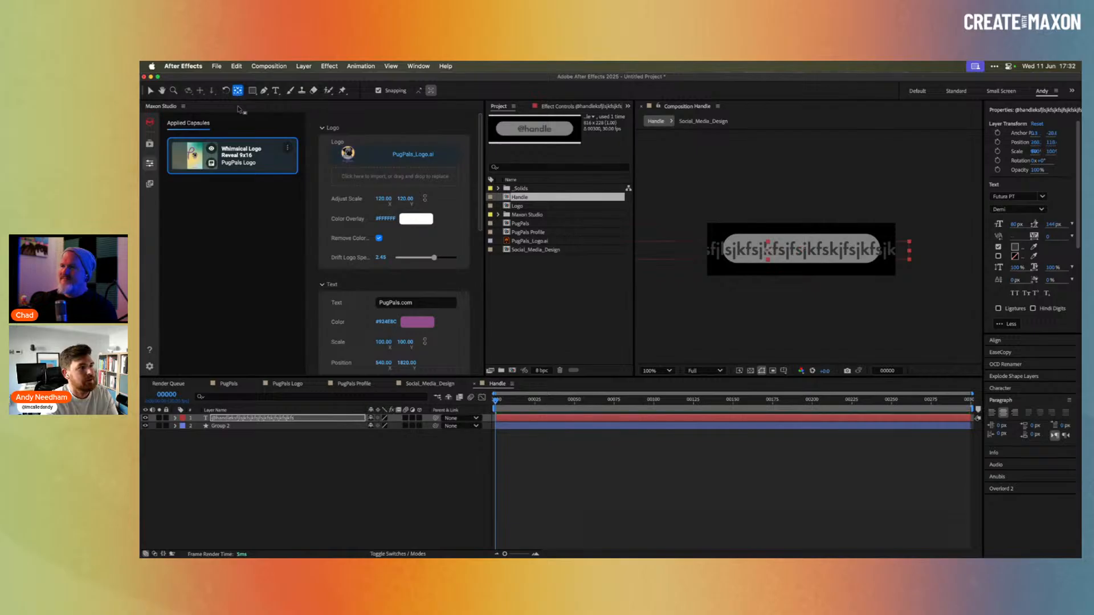
key("v")
left_click_drag(786, 258, 819, 257)
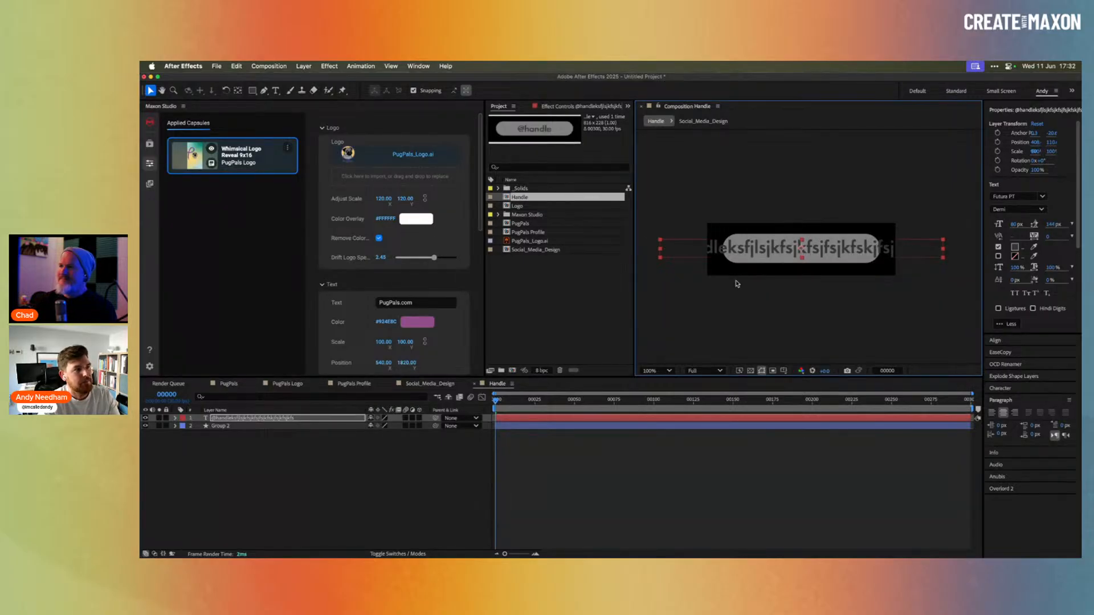
left_click(346, 418)
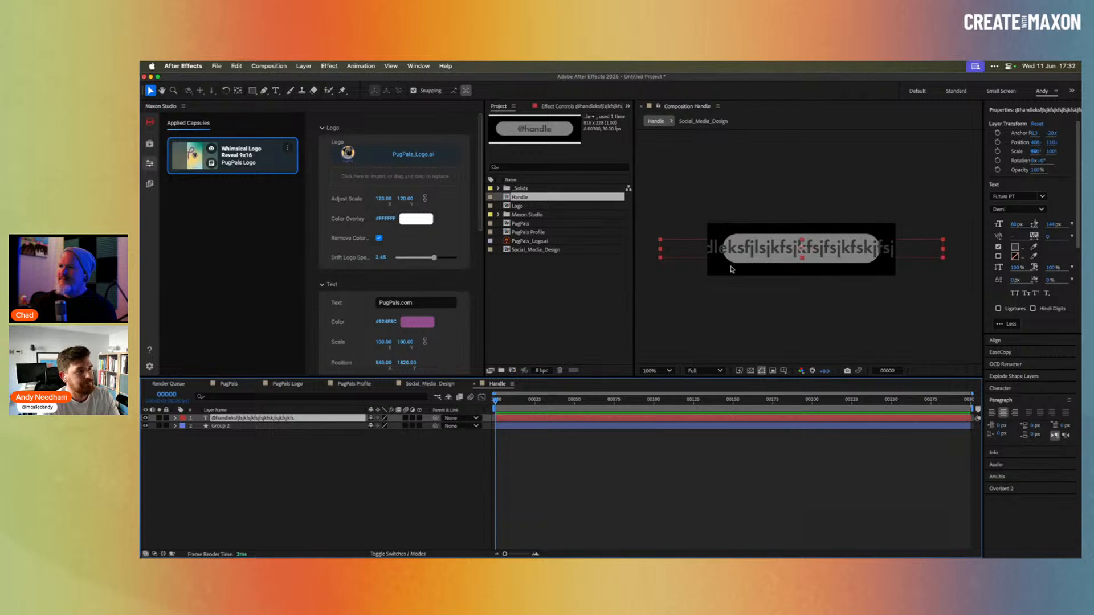
Switch to Finder, open the Expressions folder in Week2_Social_Media and select the AE_Expressions.txt file.
key("super+Tab")
key("super+Tab")
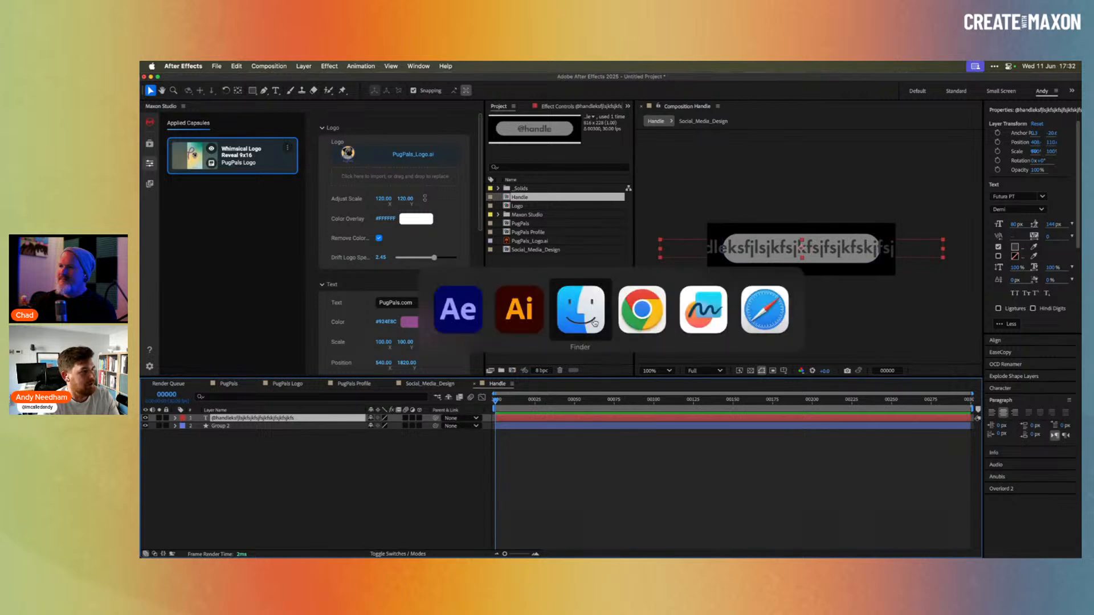
key("super+Up")
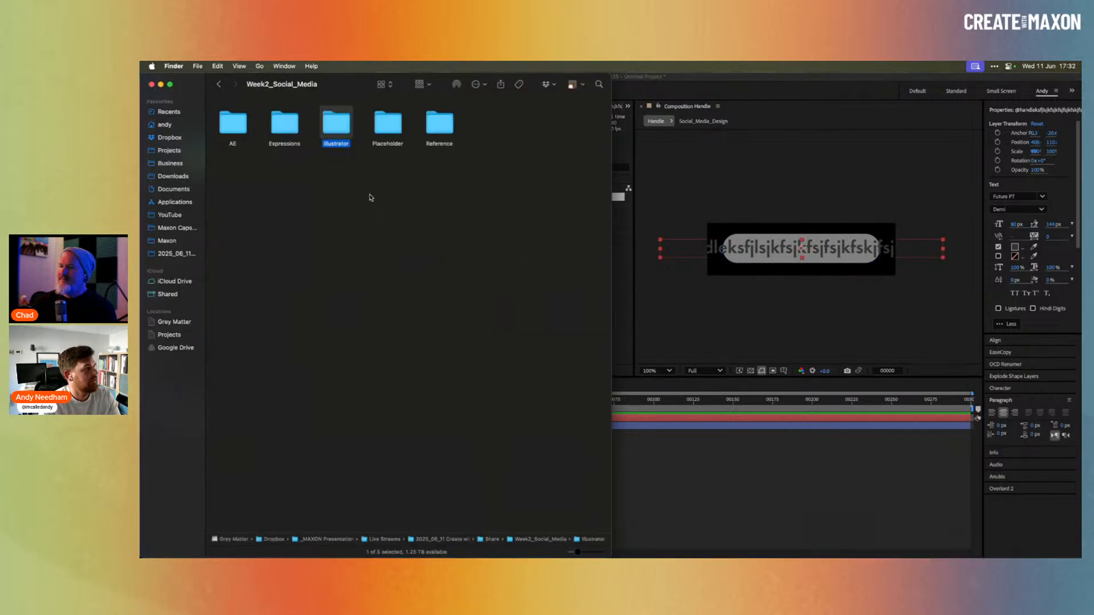
key("Left")
key("super+Down")
key("Down")
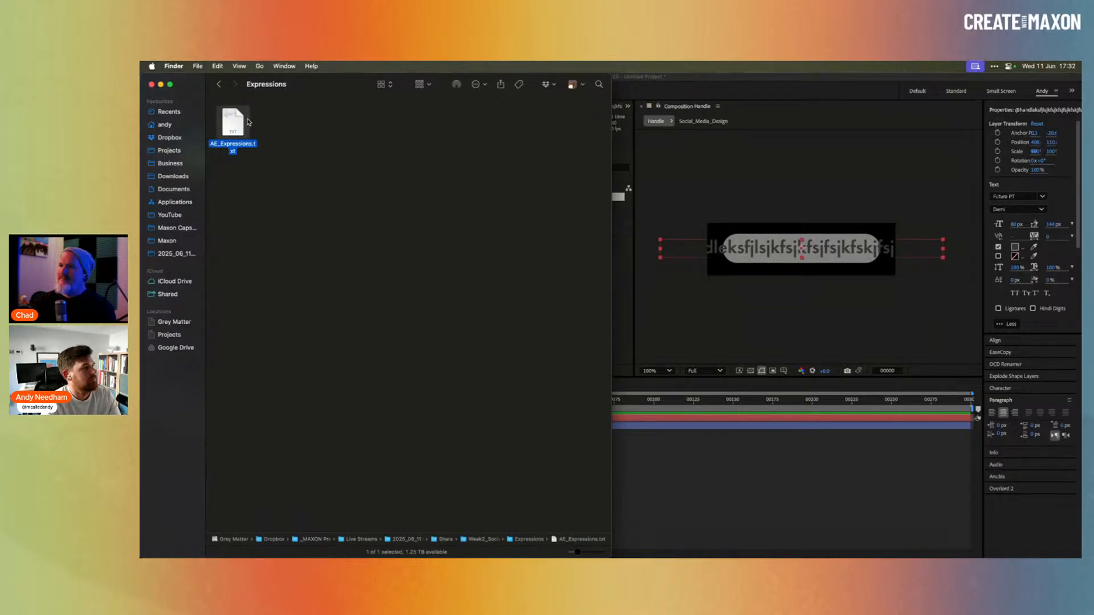
Open AE_Expressions.txt in TextEdit and copy the two-line Centre Anchor Point expression beginning "rect = sourceRectAtTime();".
key("super+Down")
left_click_drag(343, 102, 479, 118)
left_click_drag(567, 155, 358, 150)
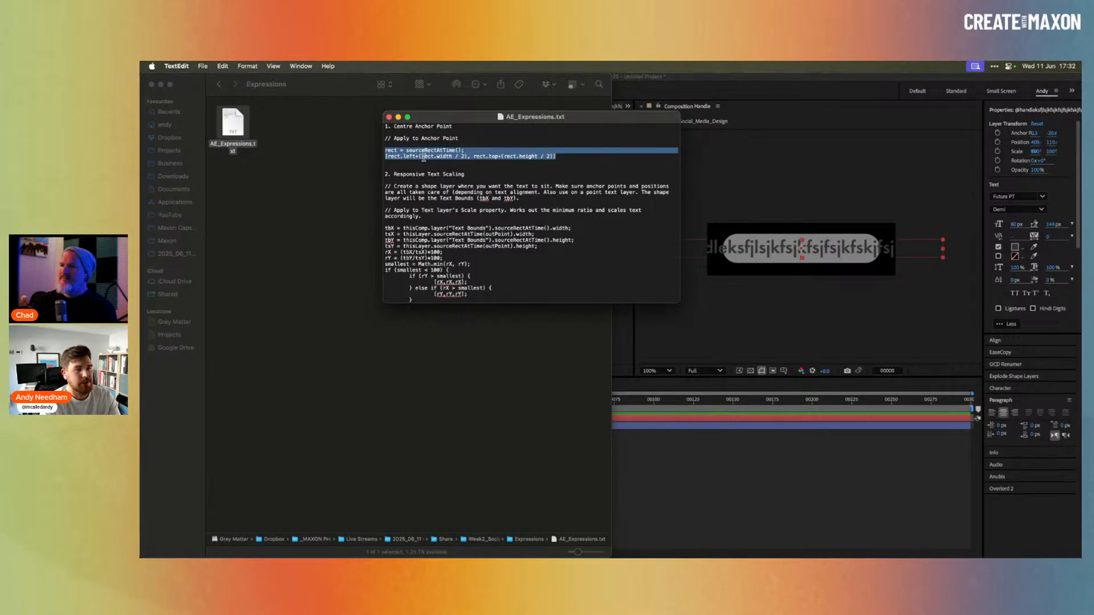
key("super+c")
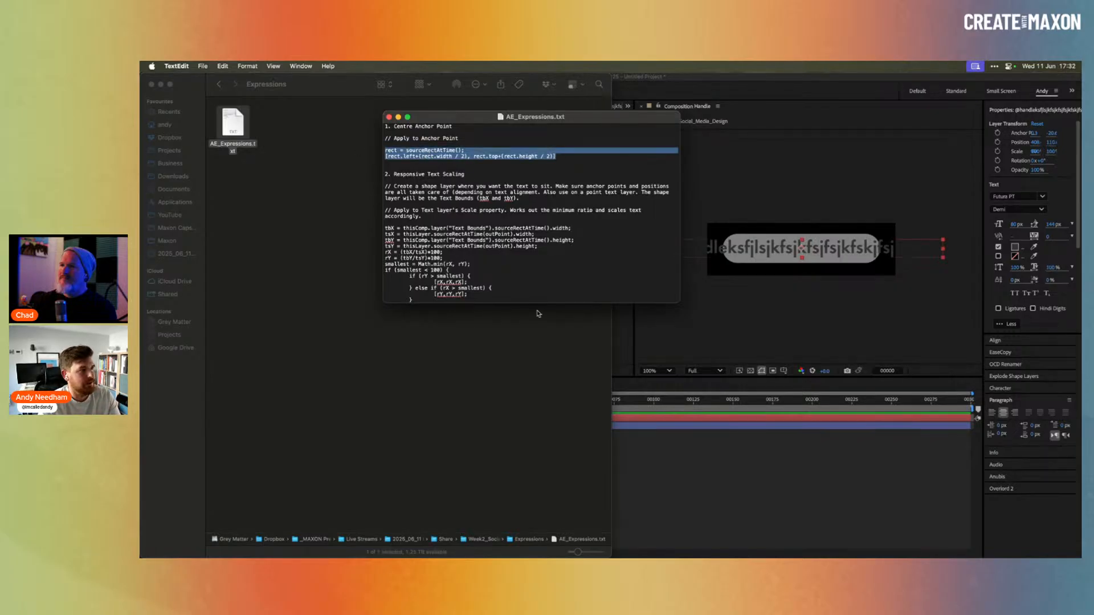
Switch to After Effects, shift the handle text's anchor point to the bar's upper-left corner and apply the copied centring expression to Anchor Point.
left_click(720, 466)
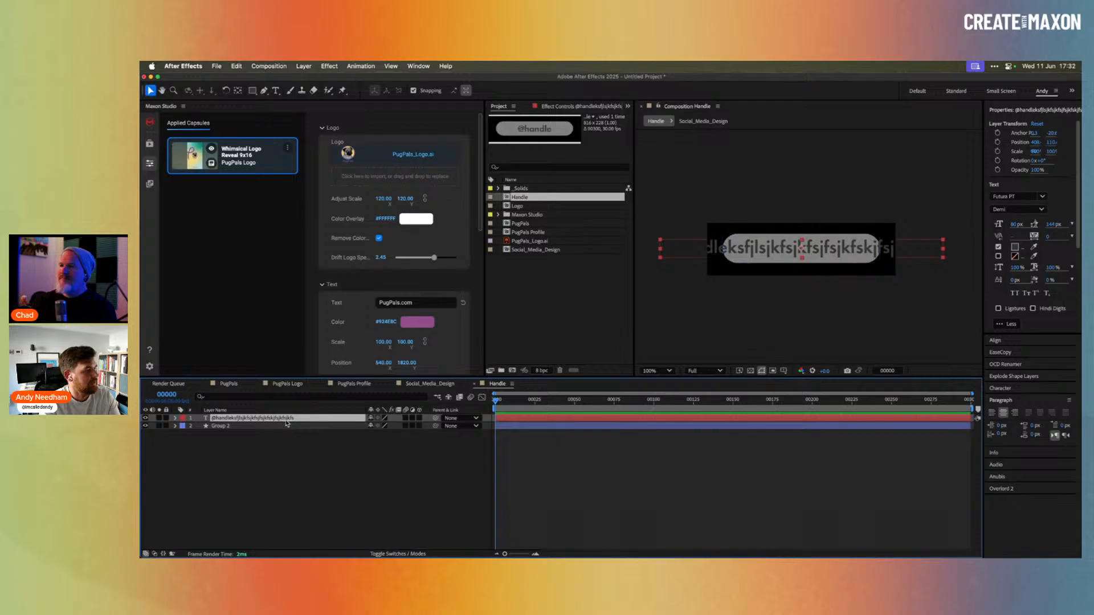
key("y")
left_click_drag(800, 248, 726, 239)
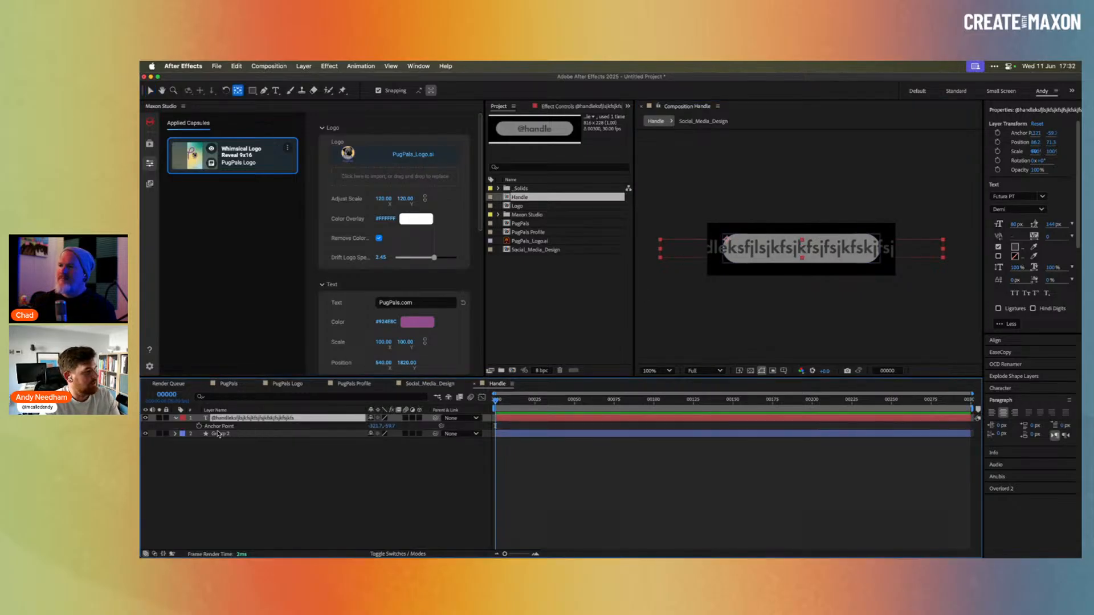
left_click(199, 426, "alt")
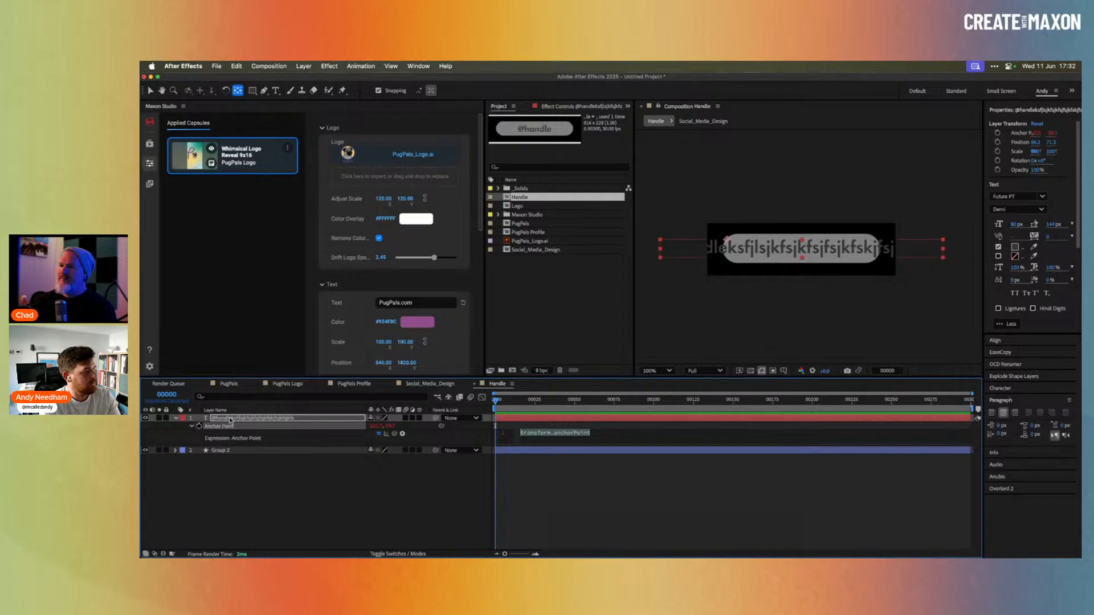
key("super+v")
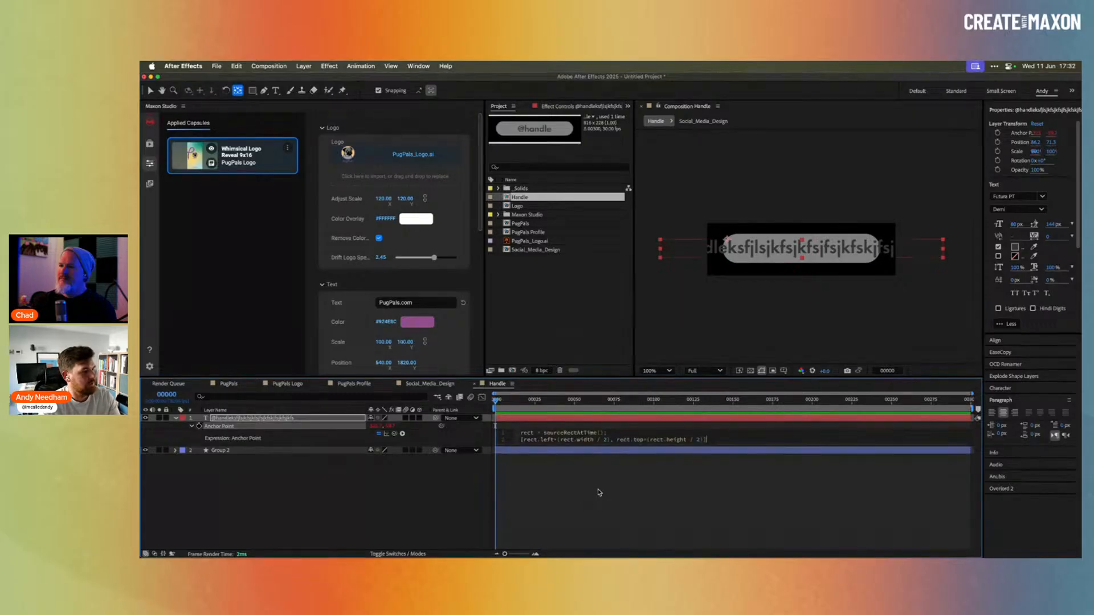
left_click(619, 488)
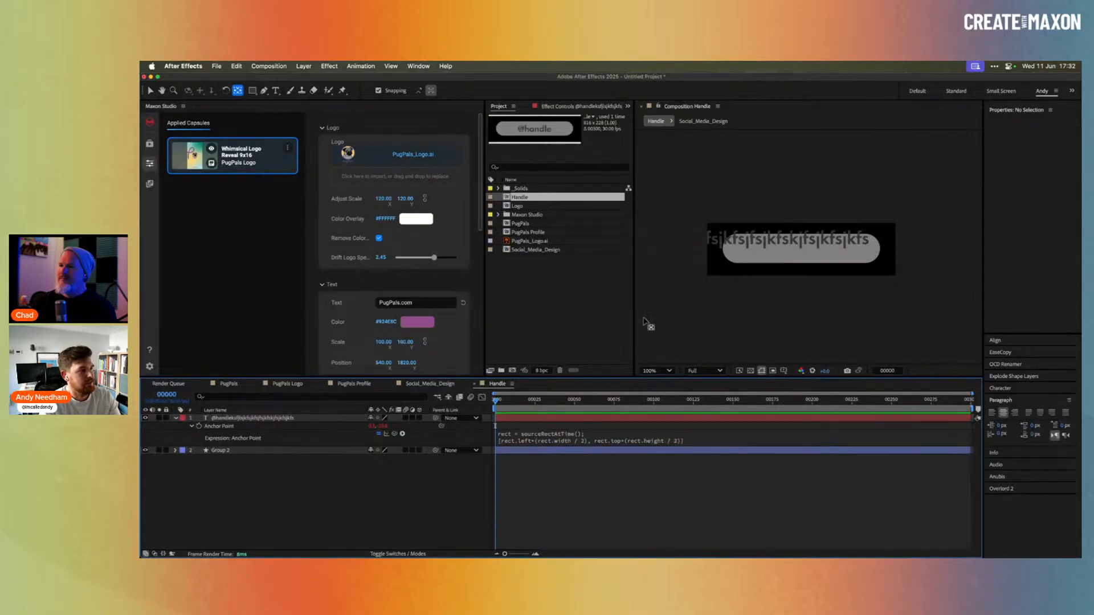
Move the handle text layer back to the middle of the rounded bar.
key("v")
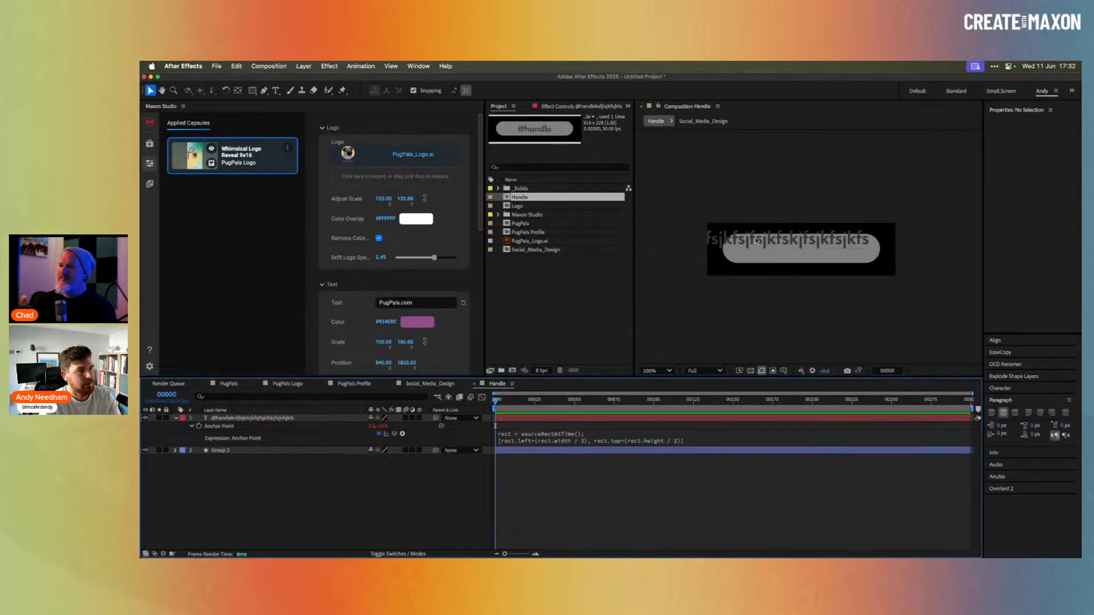
left_click(633, 419)
left_click_drag(739, 242, 816, 249)
key("Return")
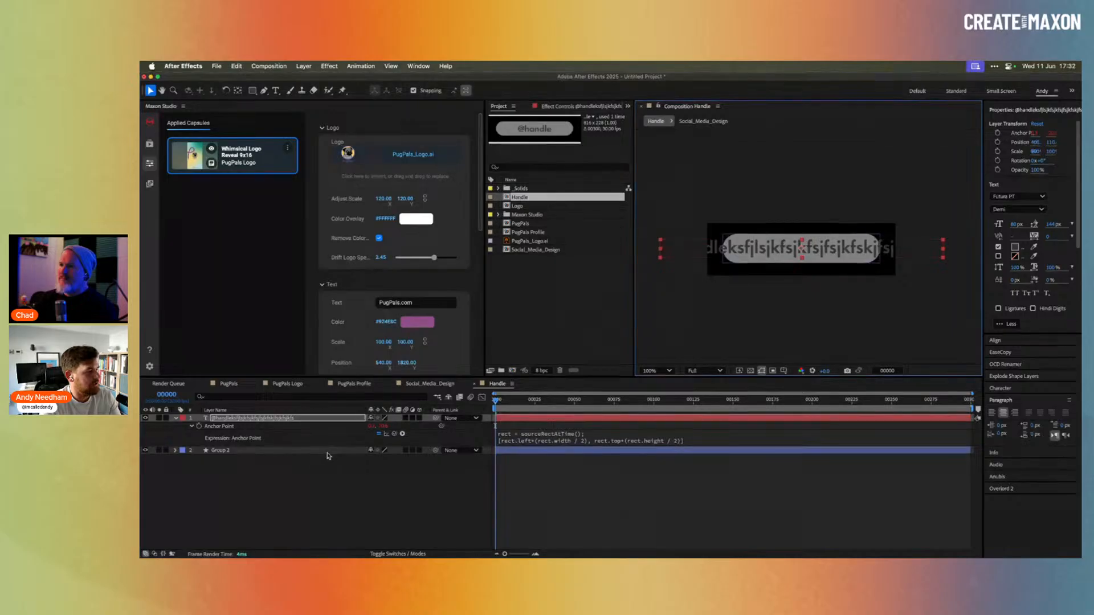
Show the handle text's Scale property and read the Responsive Text Scaling instructions in the TextEdit expressions file.
left_click(284, 438)
key("s")
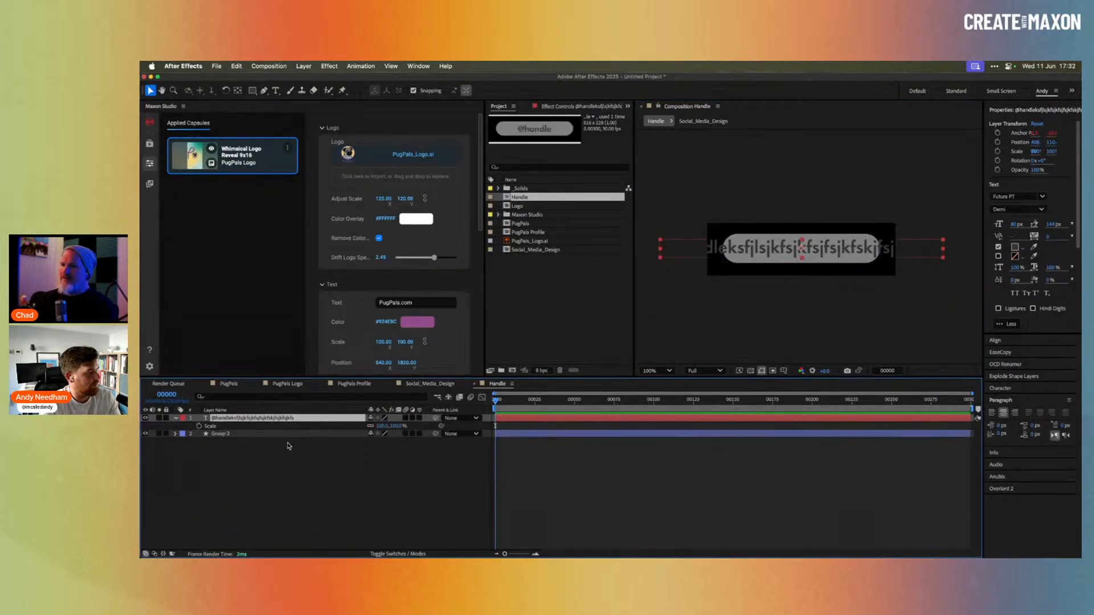
key("super+Tab")
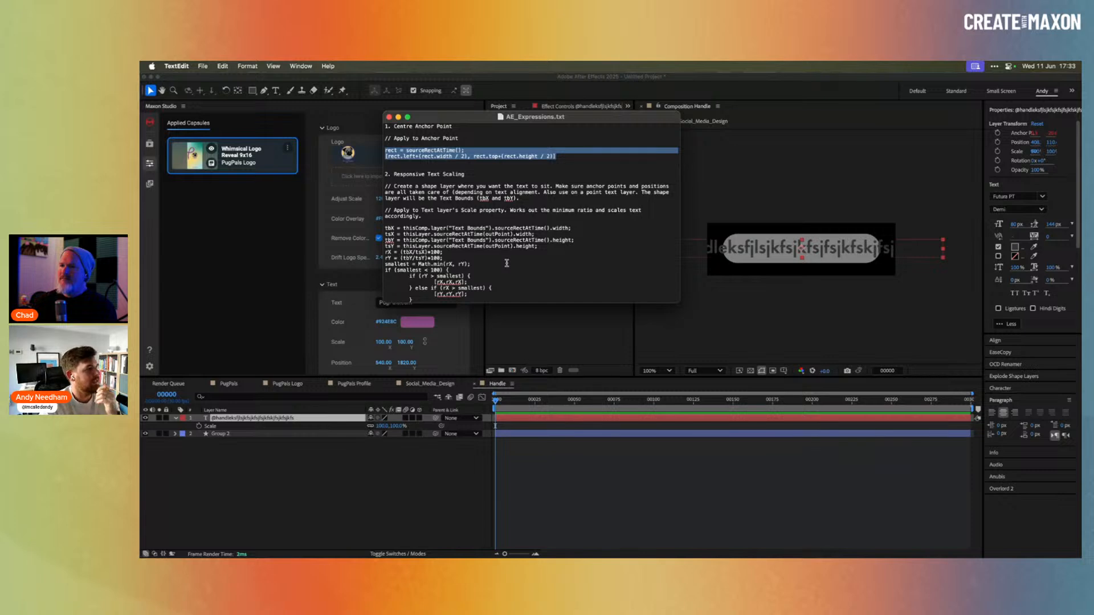
left_click(433, 394)
Draw a rectangle shape layer over the rounded bar between its curved ends, at full bar height, and give it a solid blue fill.
left_click(294, 434)
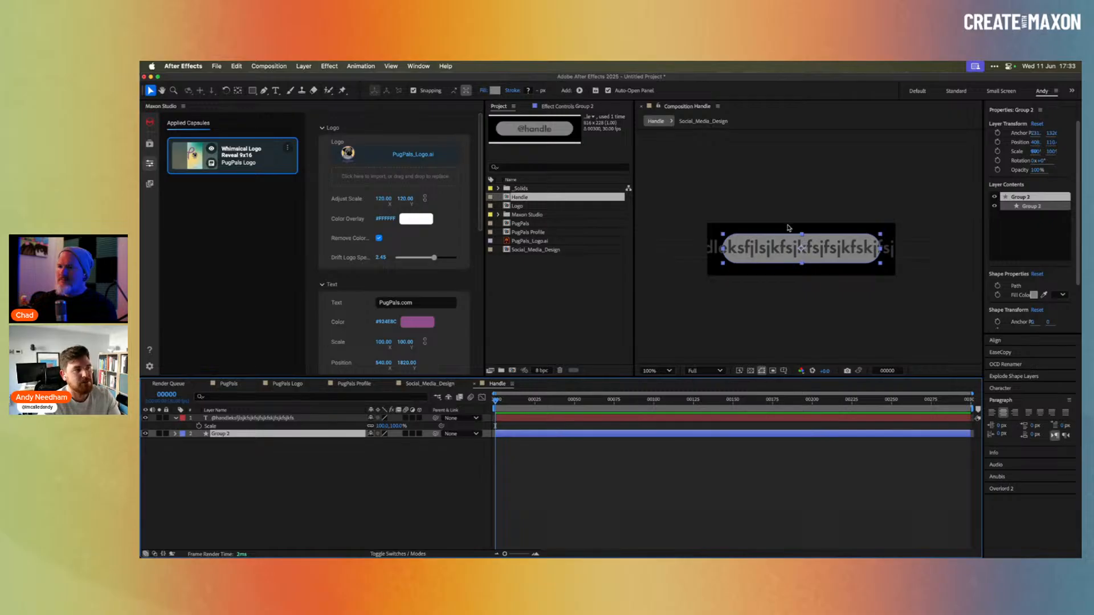
left_click(252, 92)
left_click(341, 486)
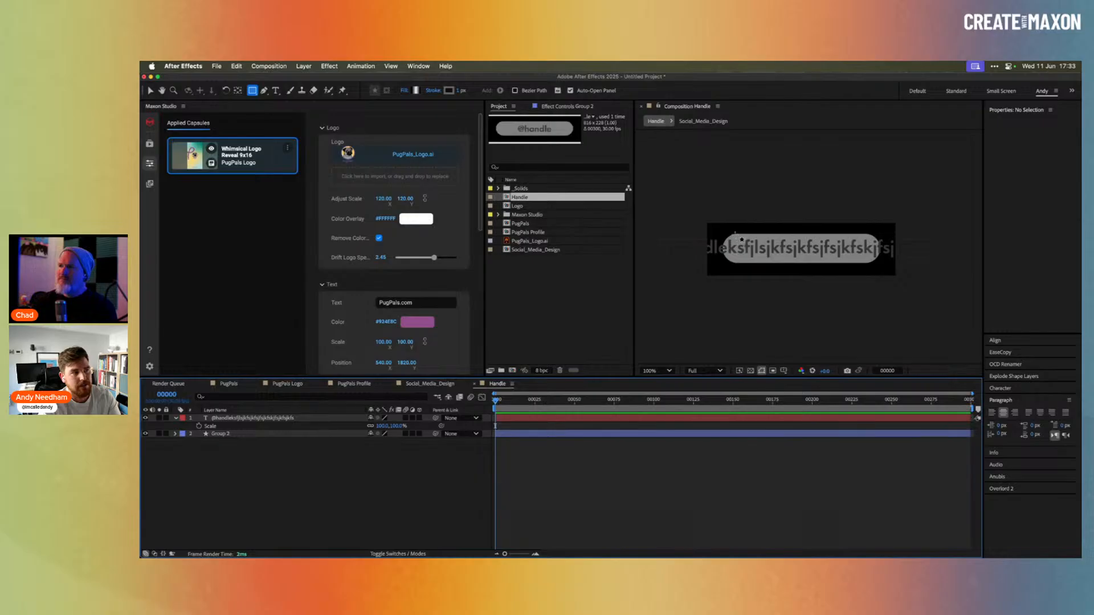
mouse_move(736, 235)
left_mouse_down()
mouse_move(744, 260)
mouse_move(866, 262)
left_mouse_up()
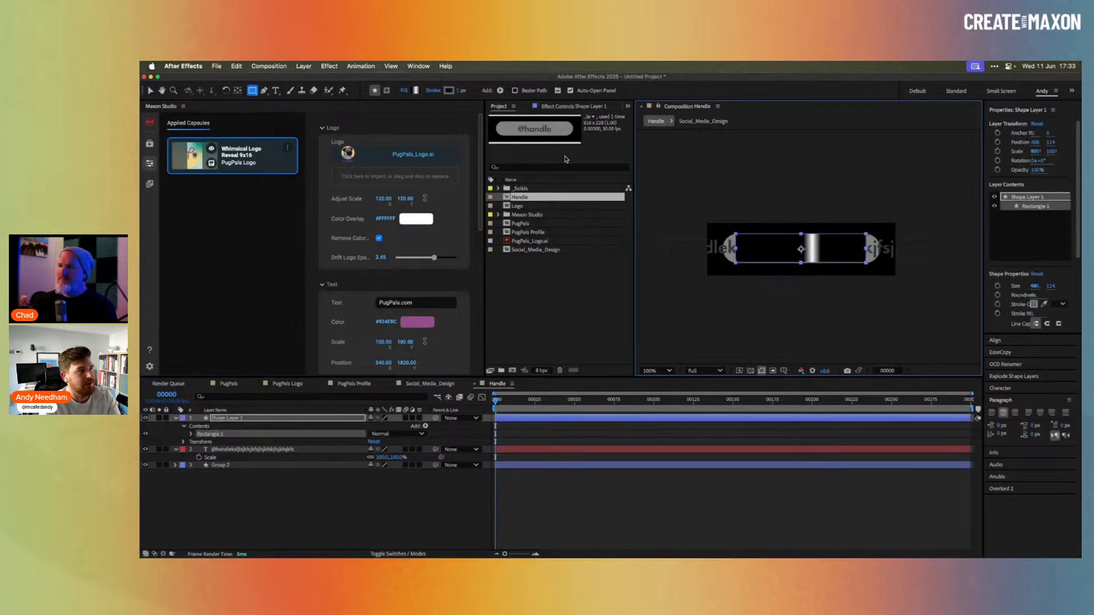
left_click(417, 92, "alt")
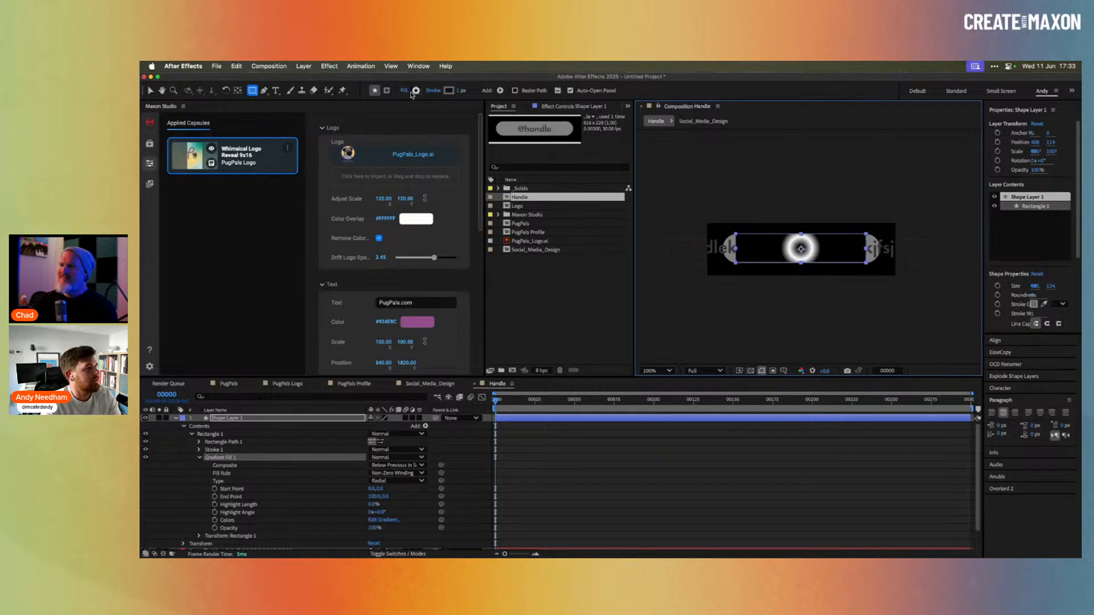
left_click(416, 93, "alt")
left_click(416, 92, "alt")
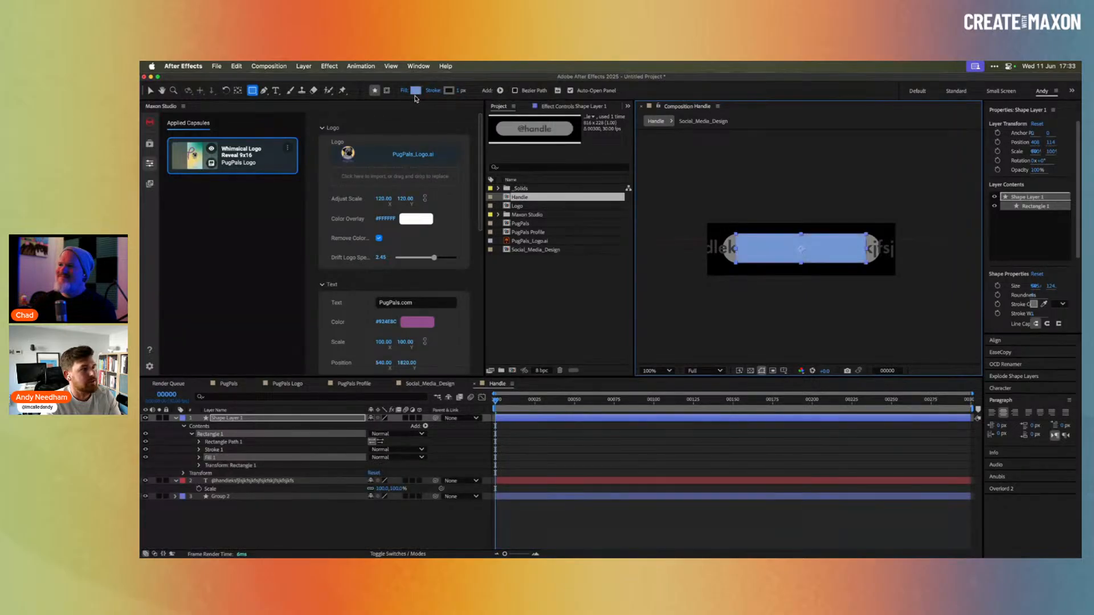
Lower the opacity of the new rectangle layer to about 36%.
left_click(325, 420)
key("t")
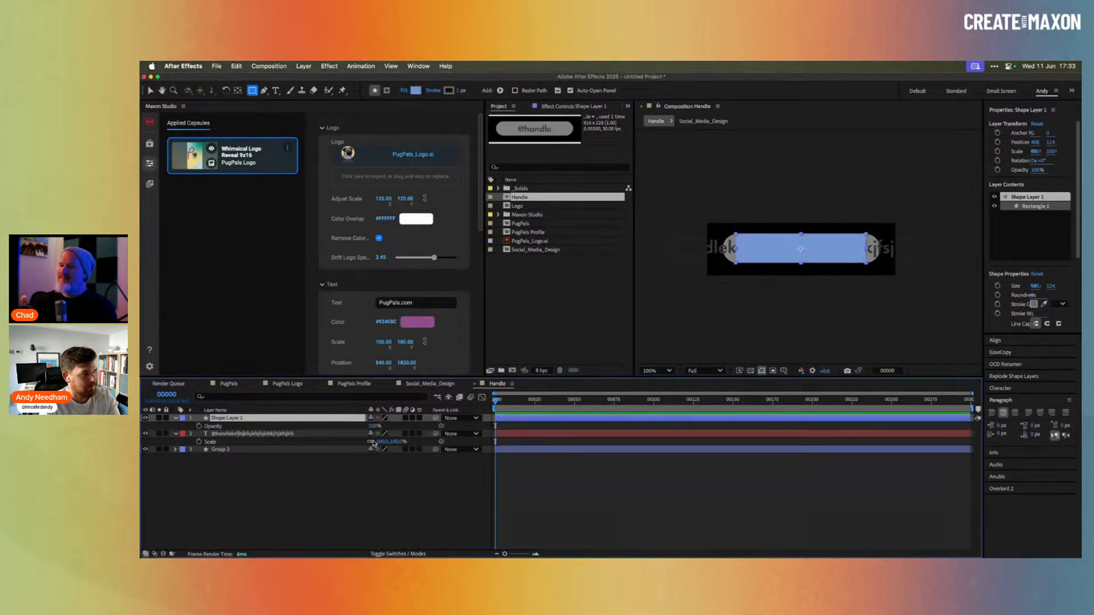
left_click_drag(373, 426, 340, 429)
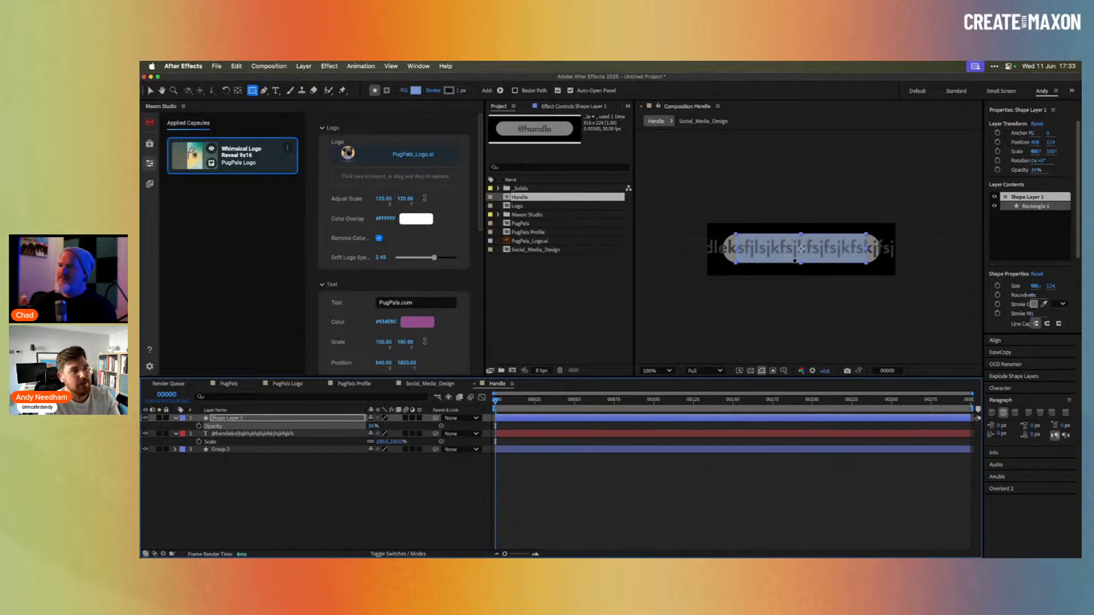
key("v")
Rename the rectangle layer Text Bounds and make it a guide layer.
left_click(325, 417)
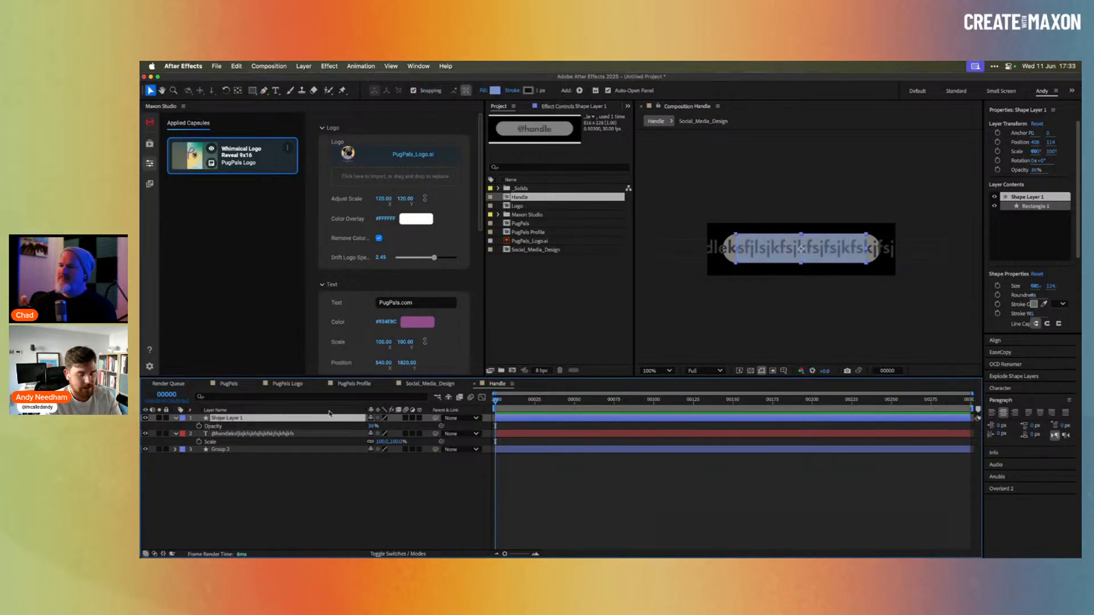
key("Return")
type("Text Bo")
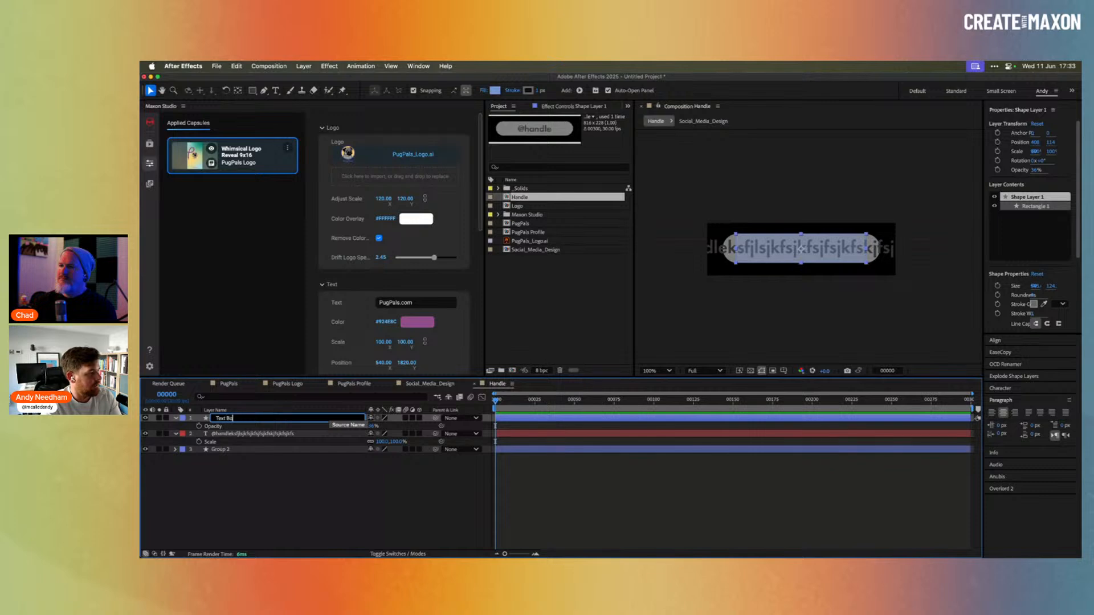
type("unds")
key("Return")
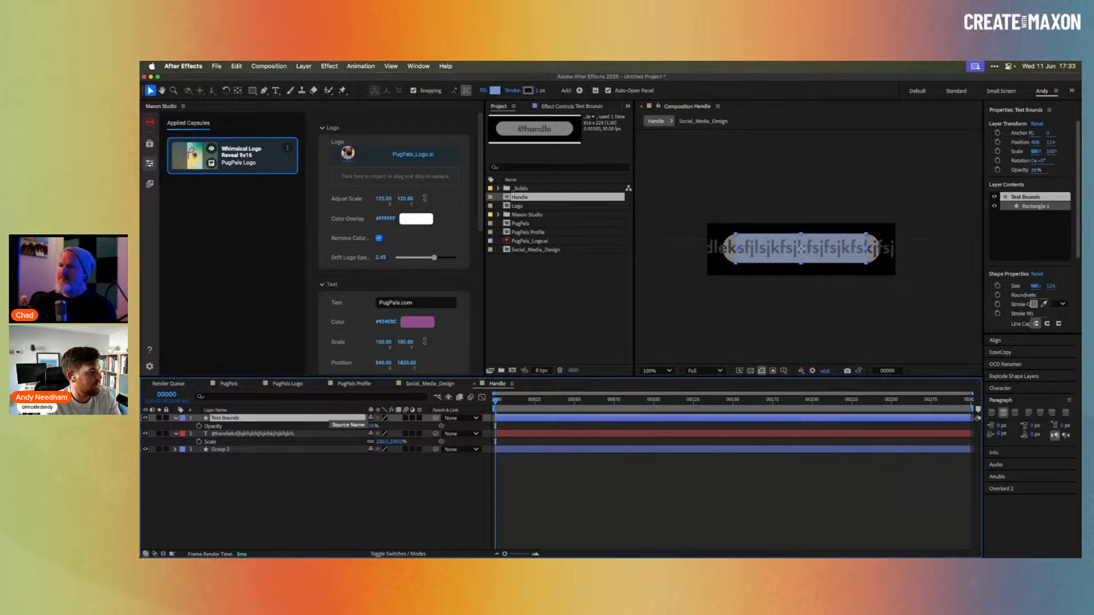
right_click(264, 417)
left_click(344, 500)
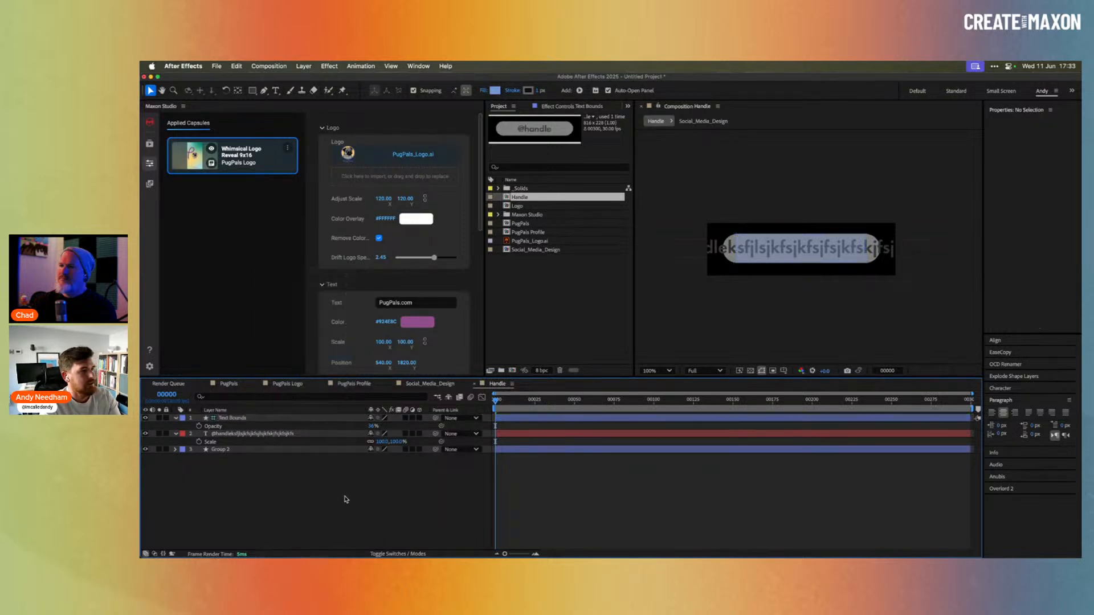
Move the Handle layer in Social_Media_Design down to just above Line 1, and reopen the Handle composition.
key("Tab")
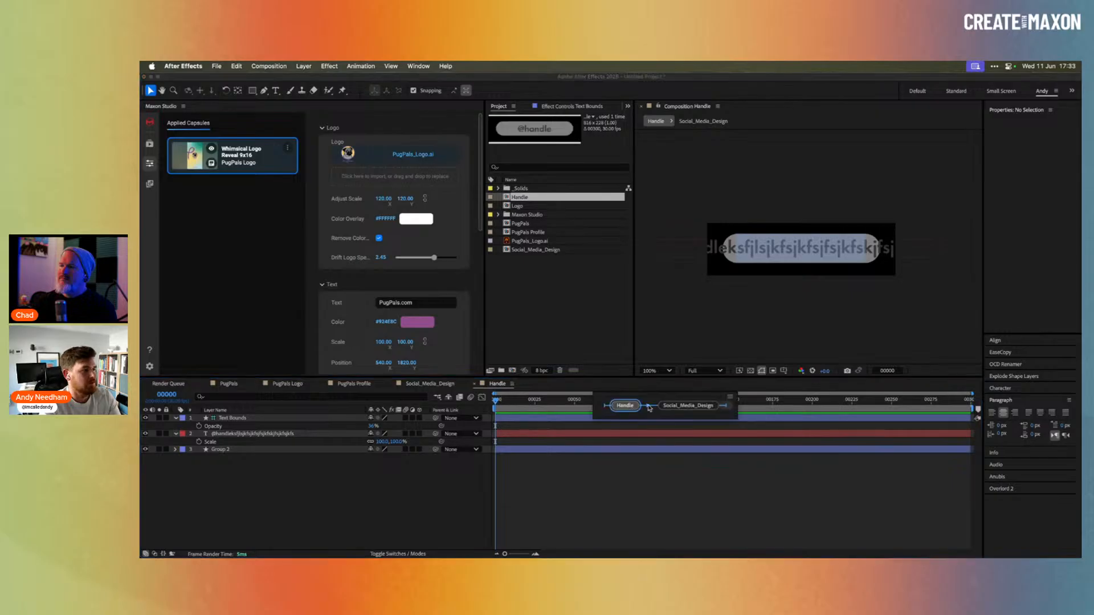
left_click(688, 406)
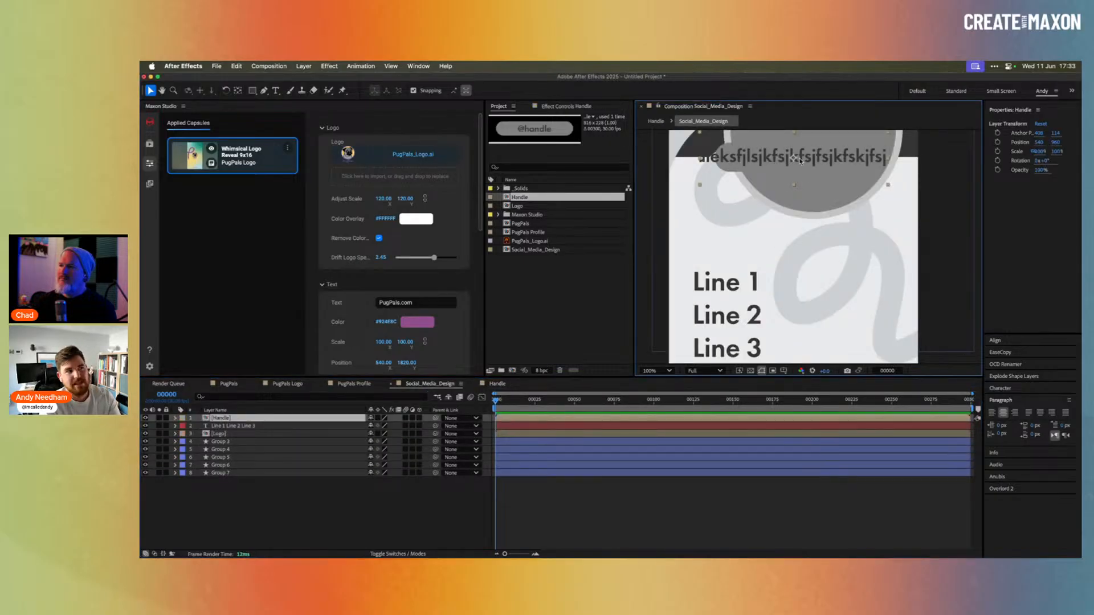
left_click_drag(800, 161, 810, 244)
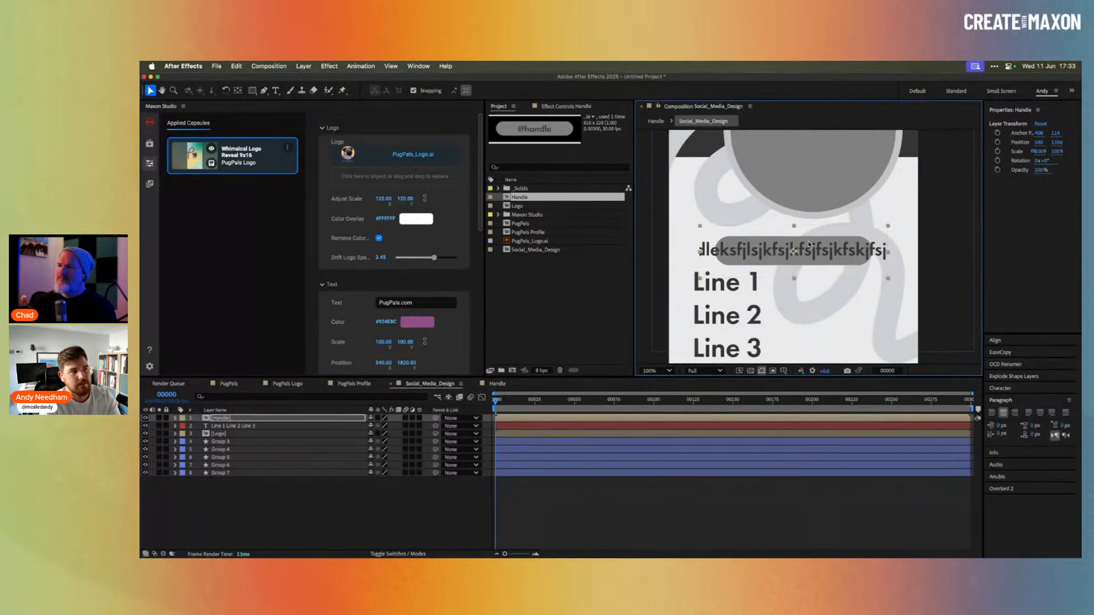
double_click(282, 419)
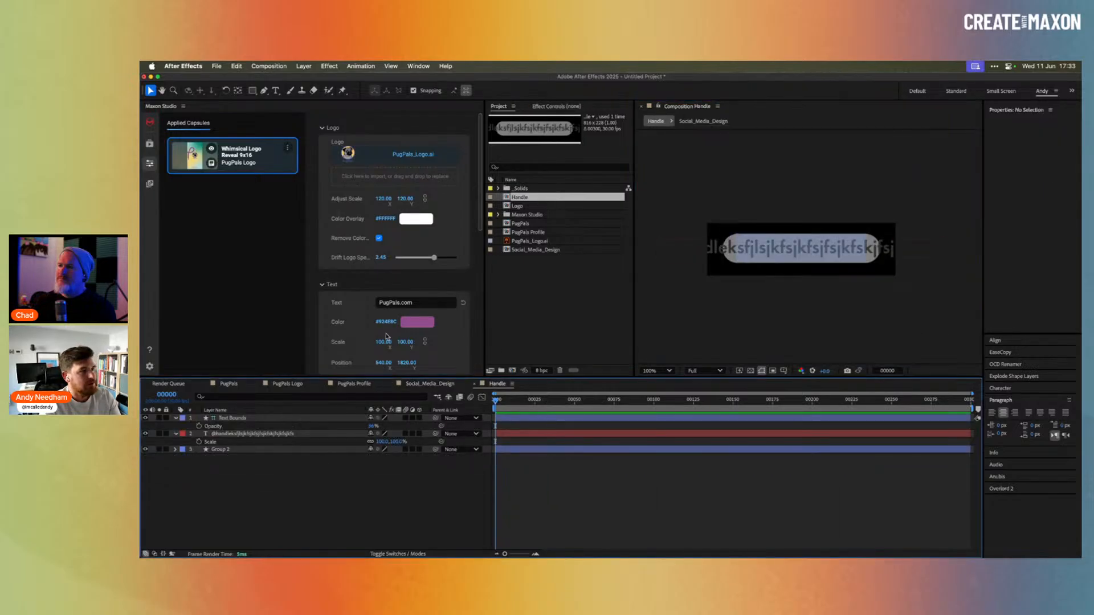
Show the handle text's Scale property and copy the full Responsive Text Scaling expression from AE_Expressions.txt in TextEdit.
left_click(268, 435)
key("s")
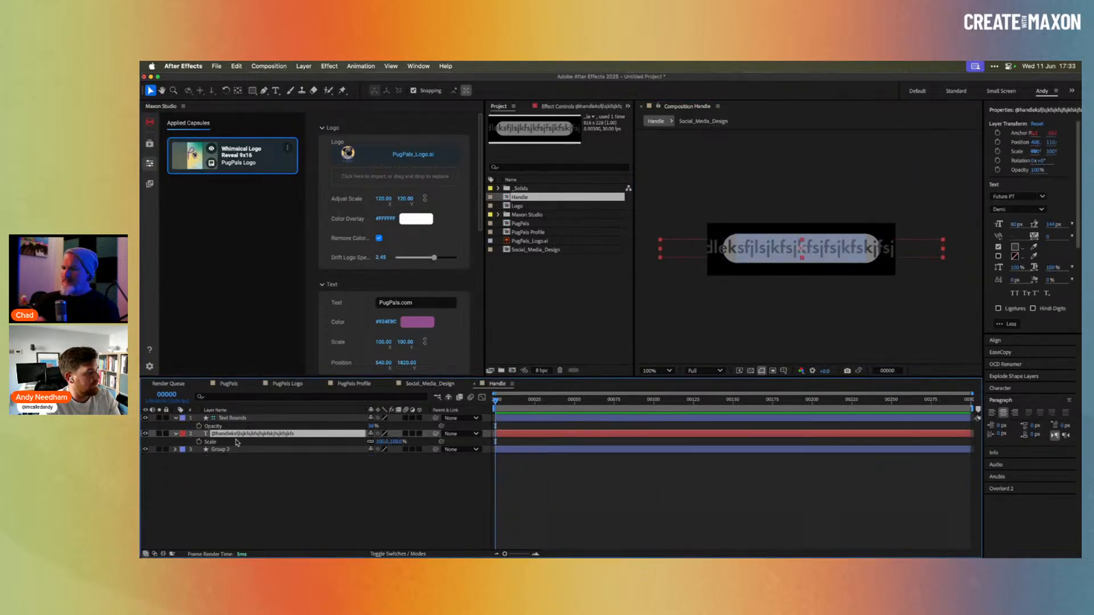
key("super+Tab")
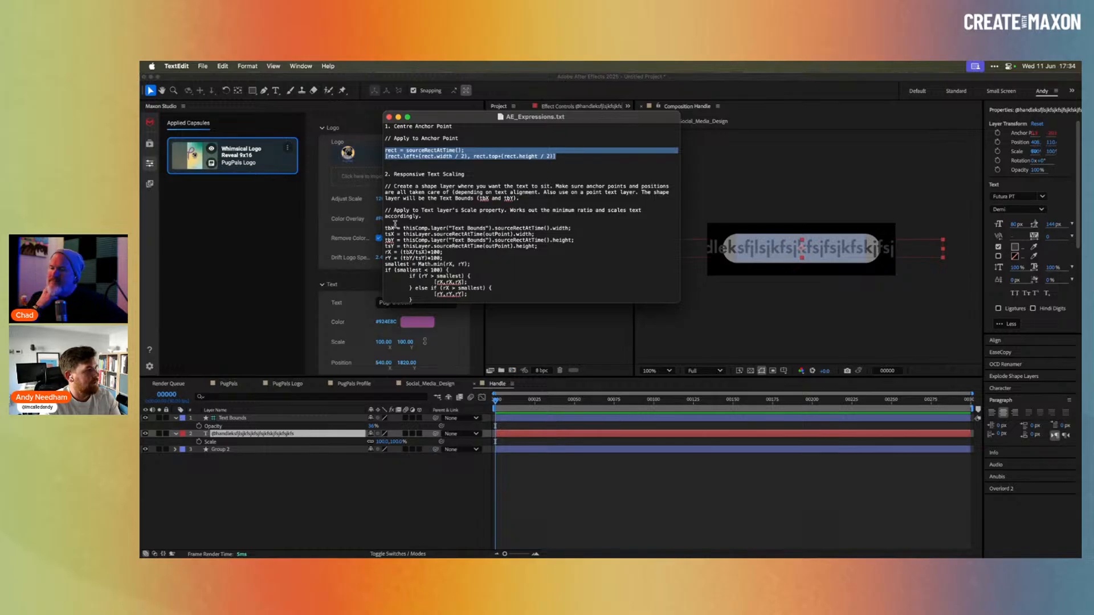
left_click_drag(385, 228, 444, 287)
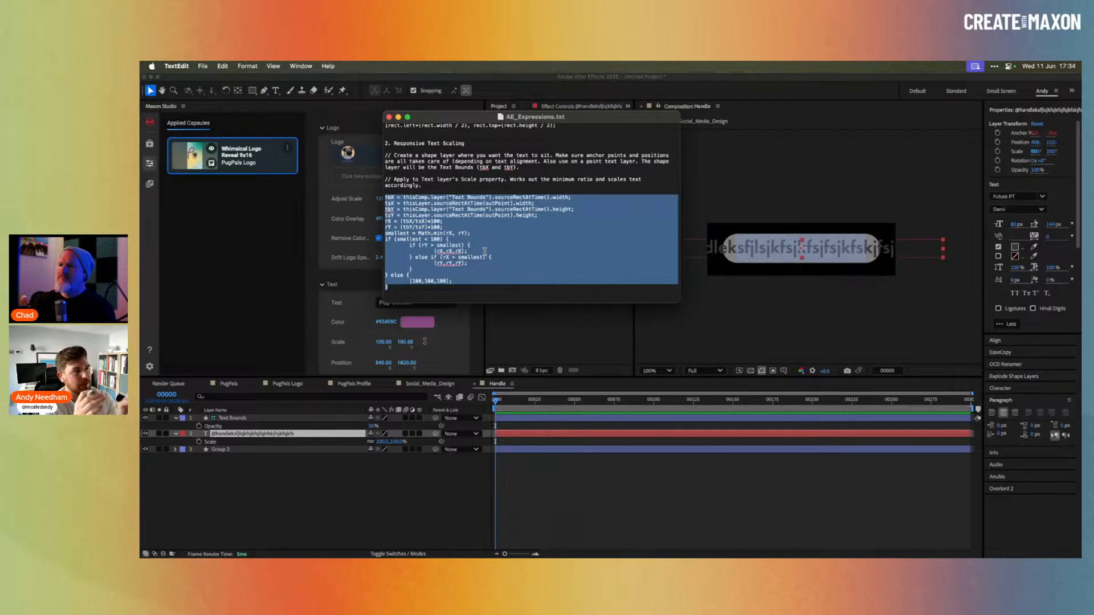
Return to After Effects and apply the copied responsive scaling expression to the Scale property of the handle text layer.
left_click(311, 475)
left_click(199, 441, "alt")
type("tbX = thisComp.layer(\"Text Bounds\").sourceRectAtTime().width; tsX = thisLayer.sourceRectAtTime(outPoint).width; tbY = thisComp.layer(\"Text Bounds\").sourceRectAtTime().height; tsY = thisLayer.sourceRectAtTime(outPoint).height; rX = (tbX/tsX)*100; rY = (tbY/tsY)*100; smallest = Math.min(rX, rY); if (smallest < 100) { \tif (rY > smallest) { \t\t[rX,rX,rX]; \t} else if (rX > smallest) { \t\t[rY,rY,rY]; \t} } else { \t[100,100,100]; }")
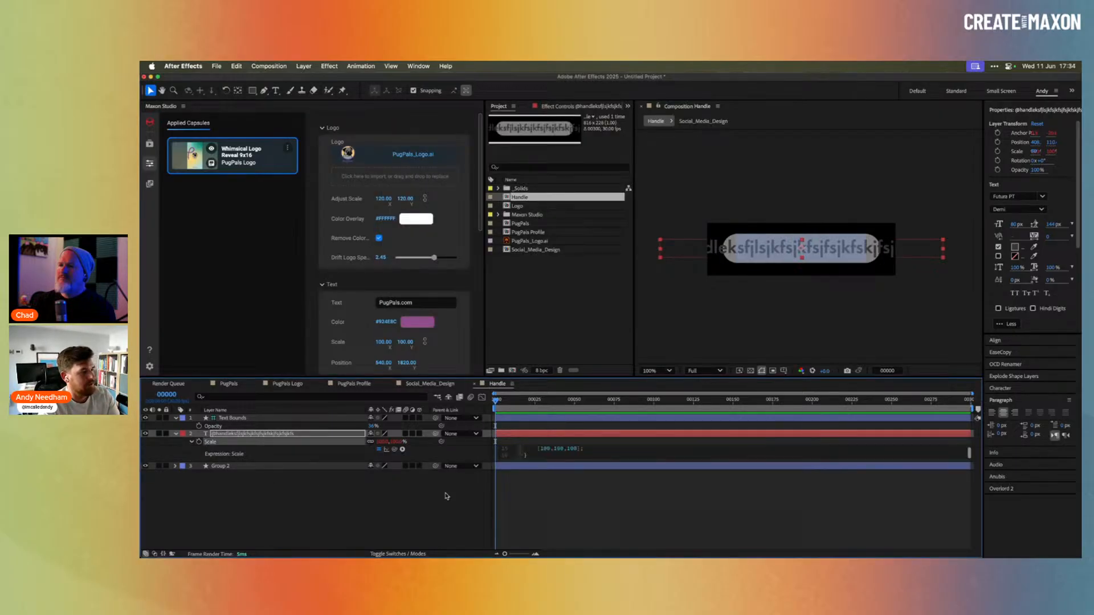
left_click(573, 491)
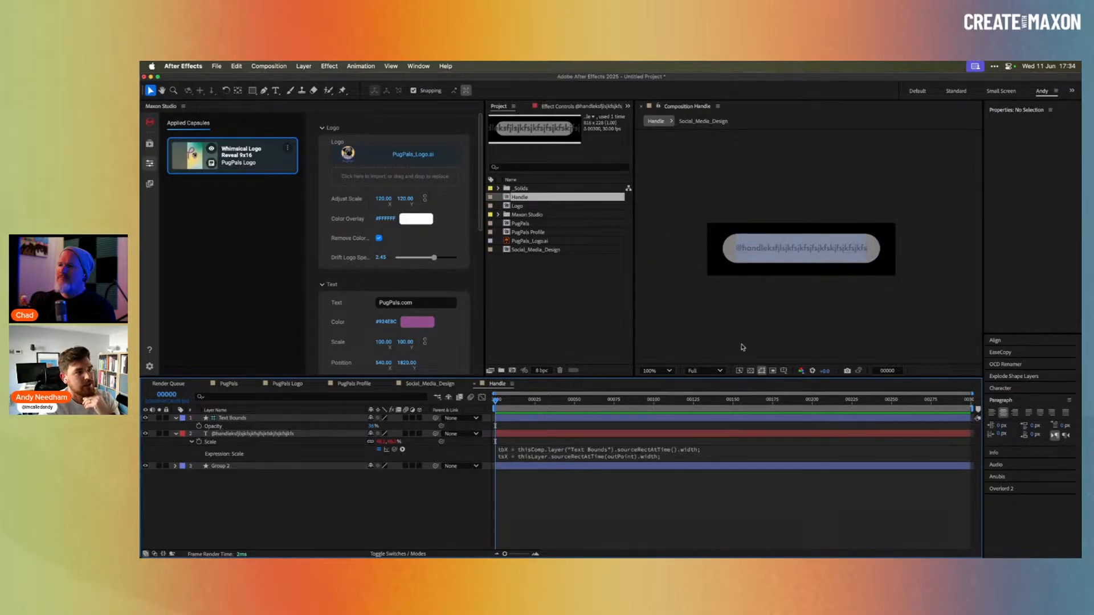
Hide and reshow the Text Bounds layer, and adjust its width from the left edge to test the text scaling.
left_click(146, 418)
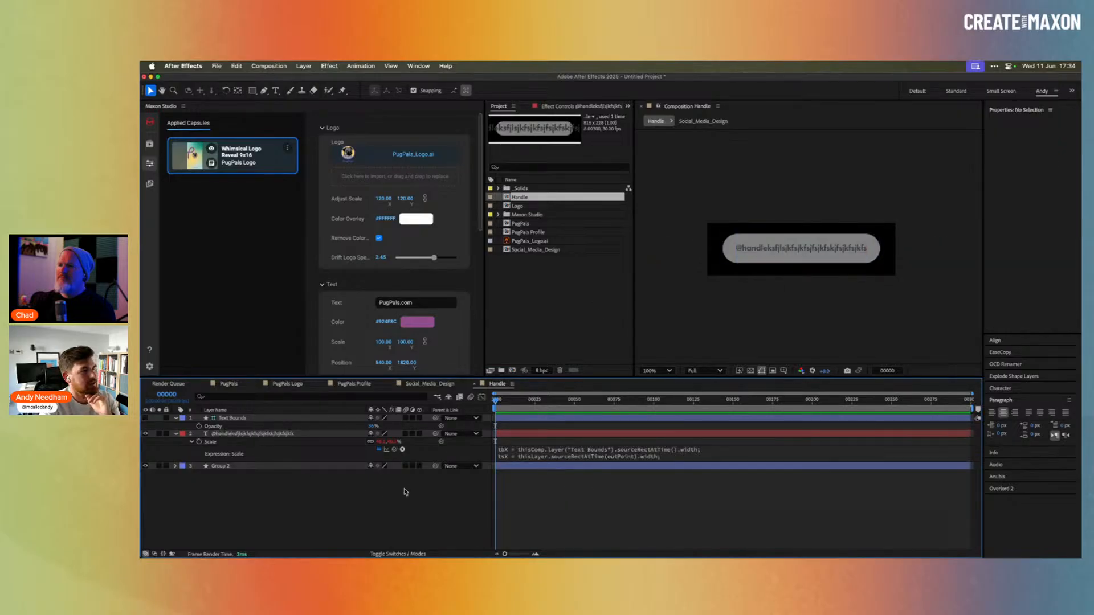
left_click(146, 418)
left_click(210, 419)
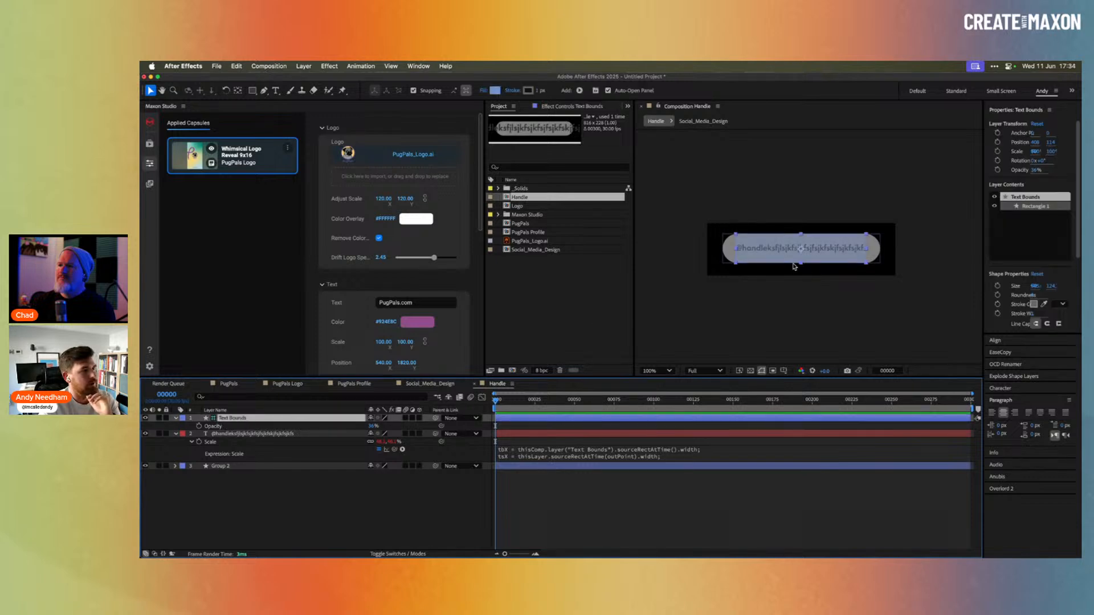
mouse_move(736, 253)
left_mouse_down()
mouse_move(721, 251)
mouse_move(735, 250)
left_mouse_up()
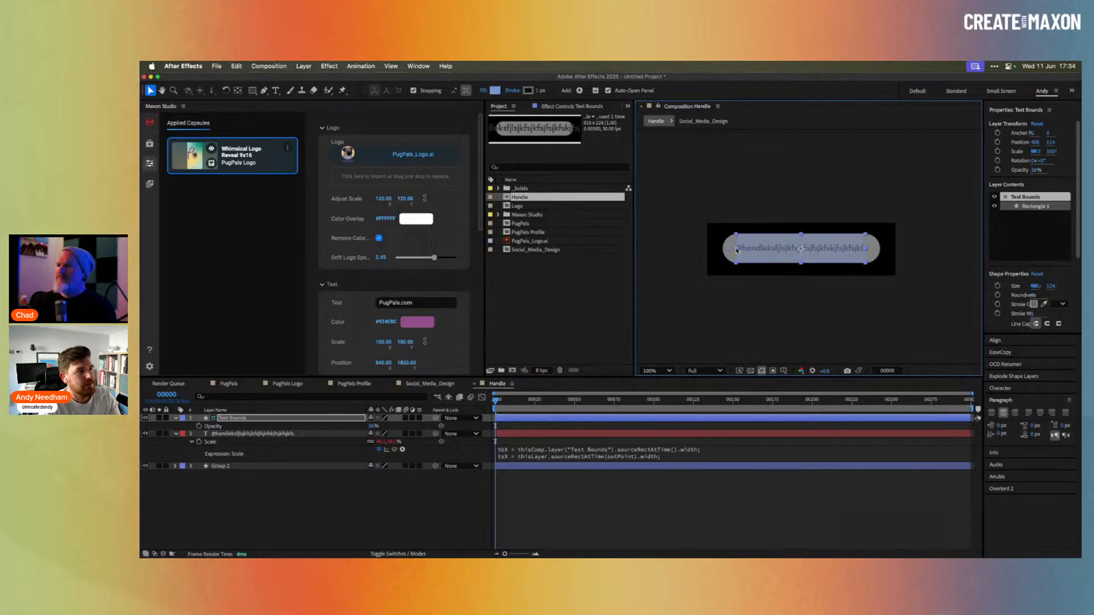
Test the responsive scaling by toggling the handle text's Scale expression and narrowing the Text Bounds layer, and restore its width.
left_click(303, 478)
left_click(260, 434)
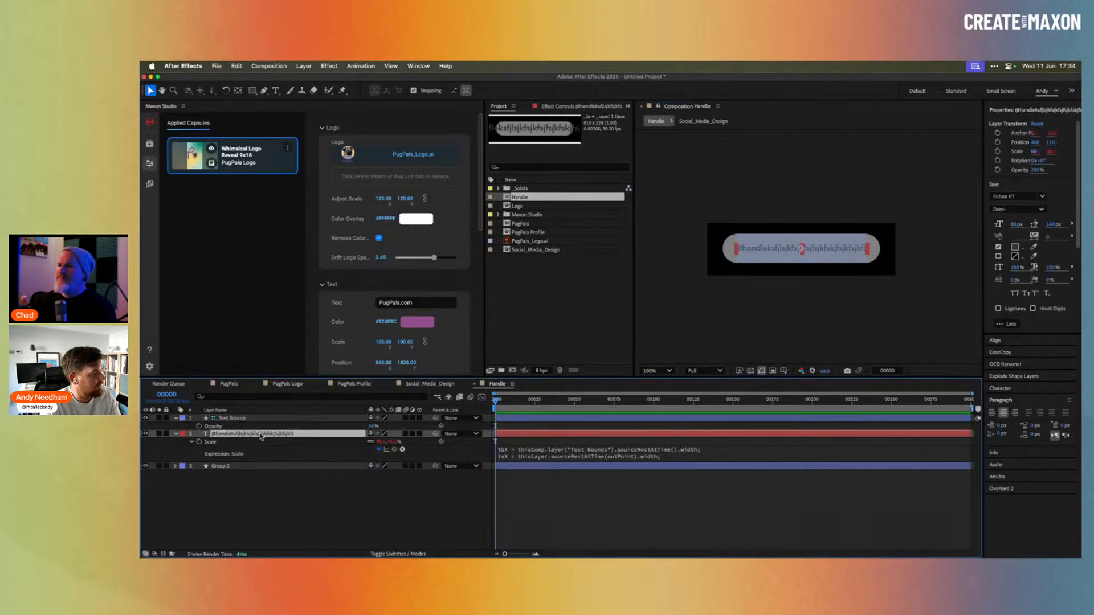
left_click(303, 420)
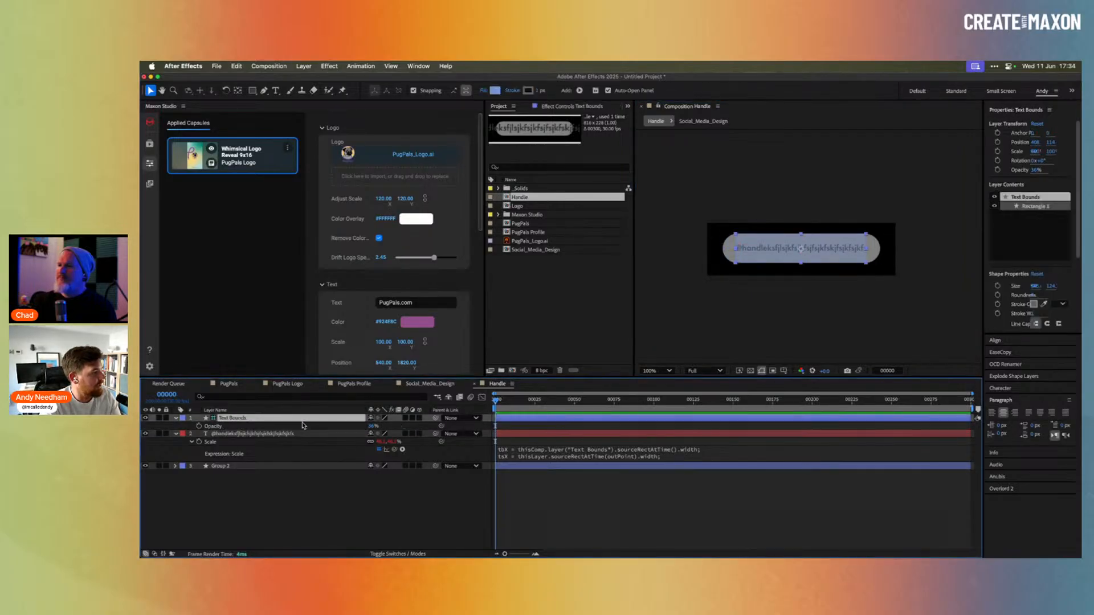
left_click(302, 434)
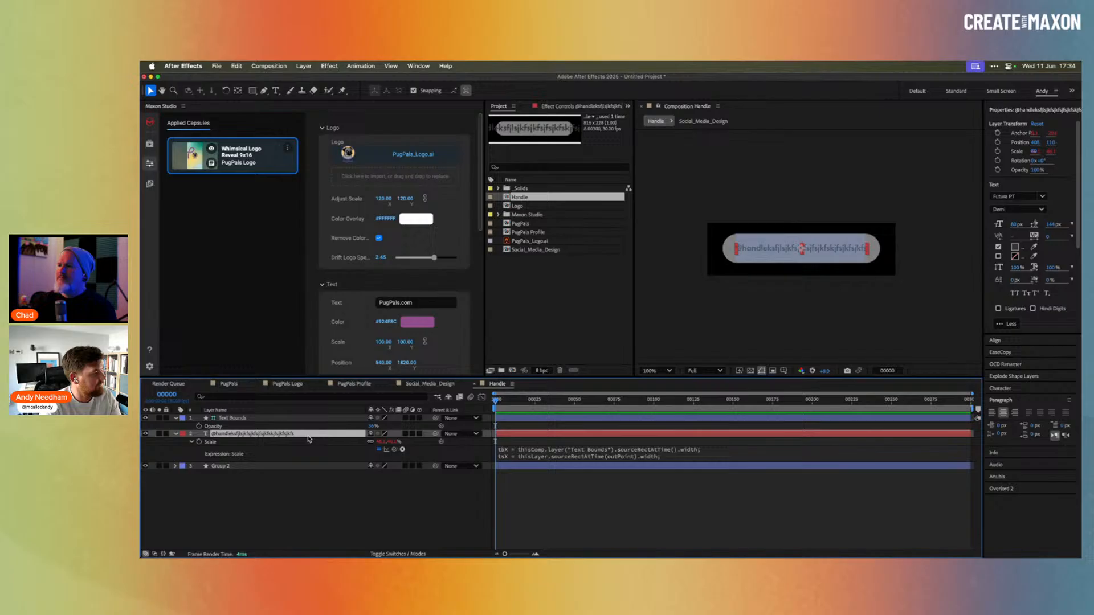
left_click(378, 449)
left_click(379, 449)
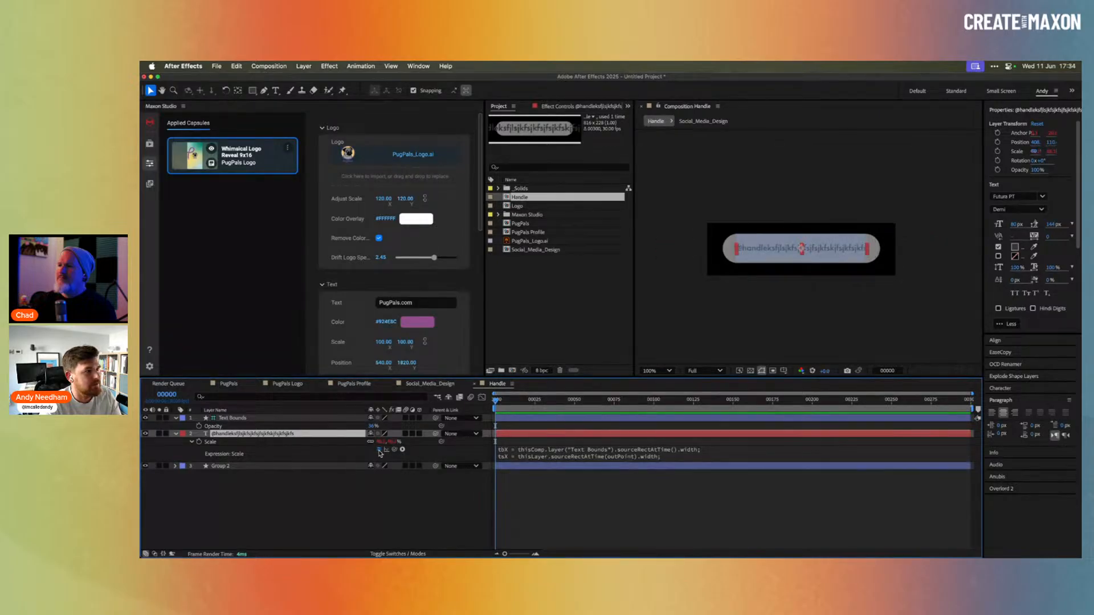
left_click(292, 419)
left_click(736, 249)
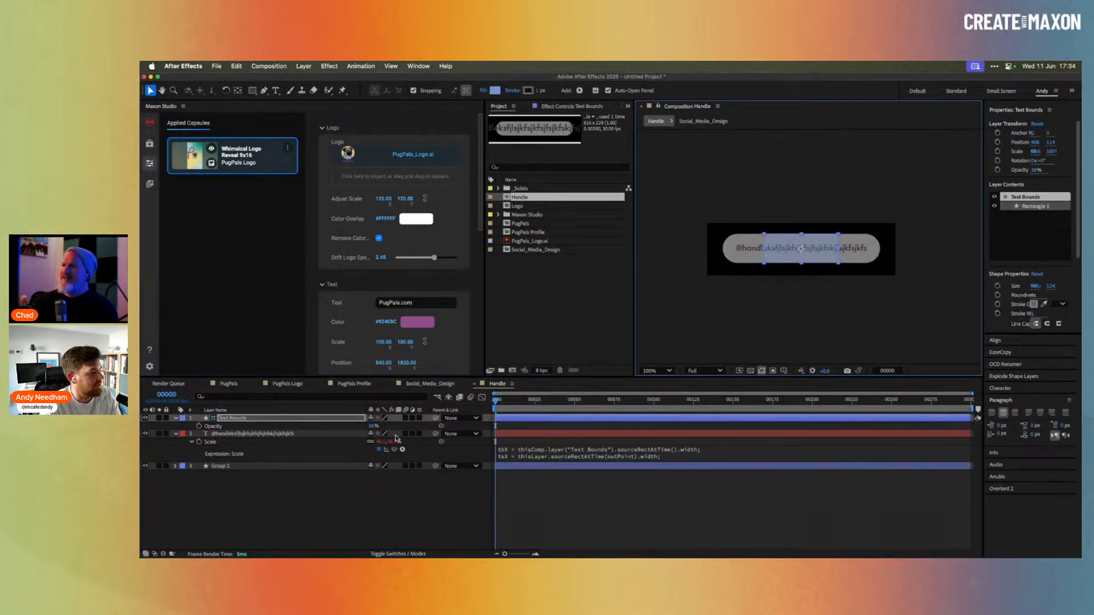
left_click(379, 449)
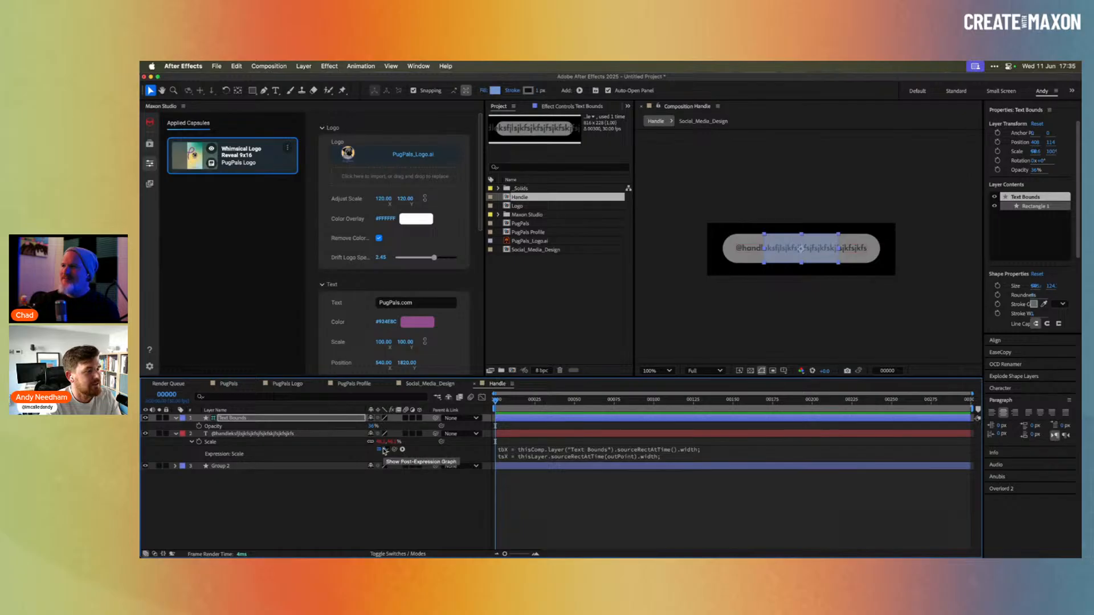
left_click(379, 450)
left_click(378, 450)
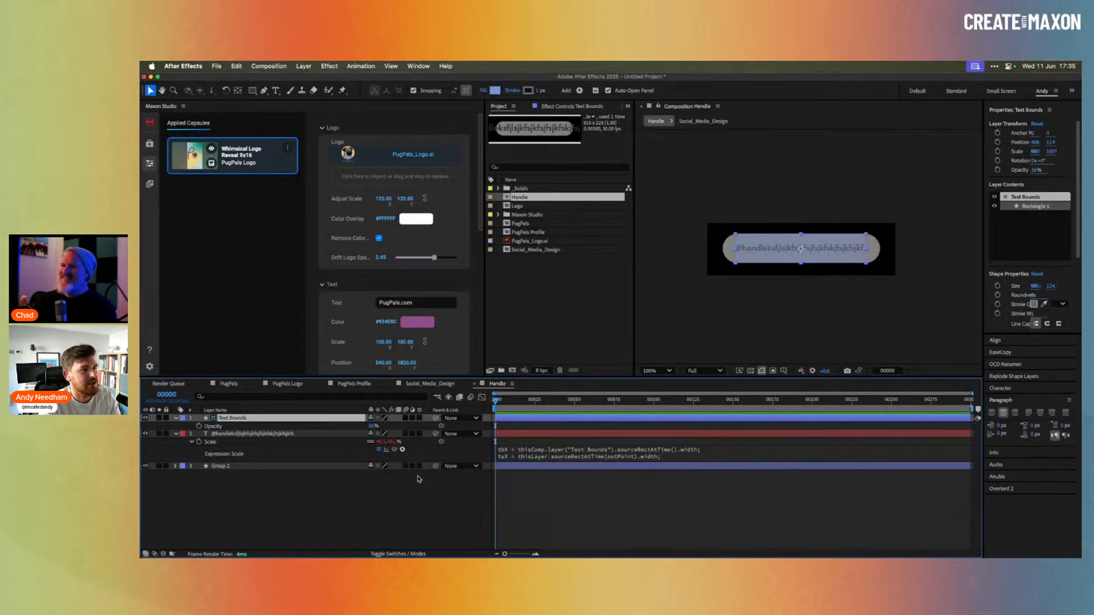
left_click(157, 428)
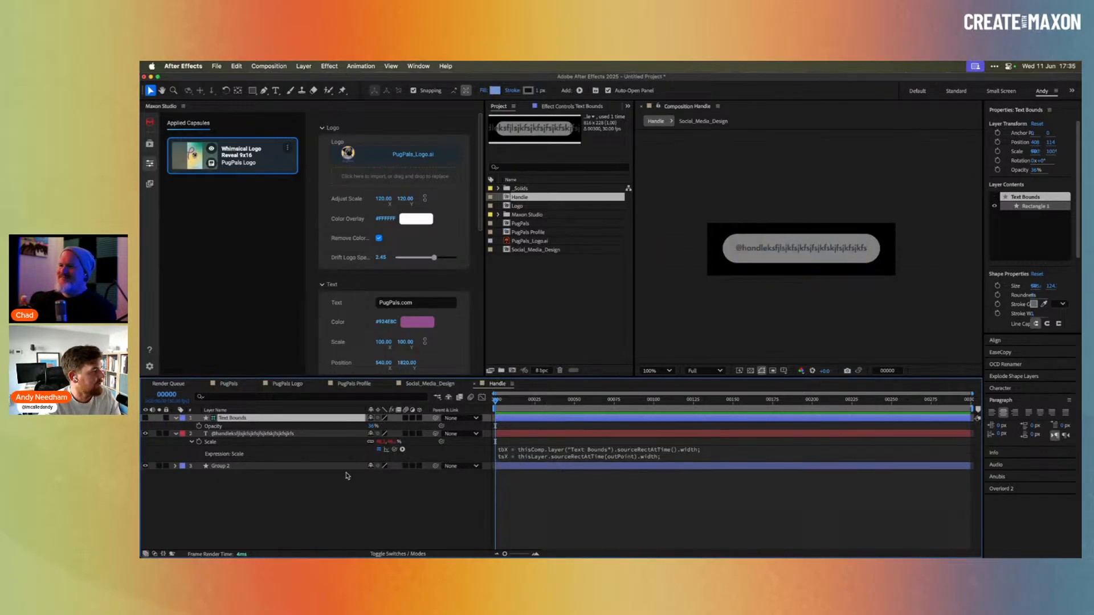
double_click(315, 436)
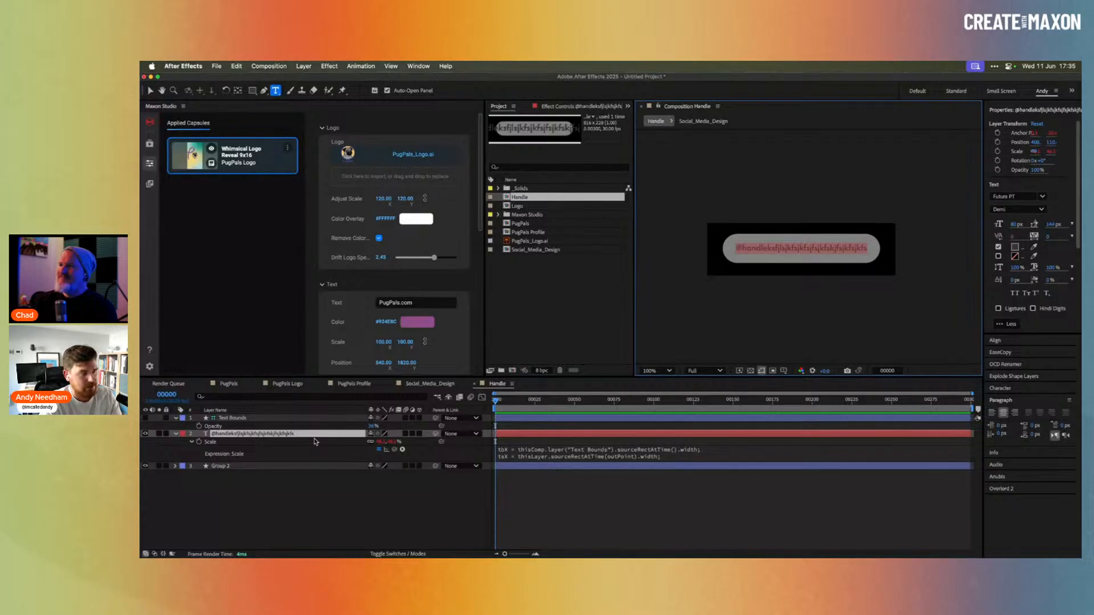
key("Right")
key("BackSpace")
key("BackSpace")
key("BackSpace")
key("BackSpace")
key("BackSpace")
key("BackSpace")
key("BackSpace")
key("BackSpace")
key("BackSpace")
key("BackSpace")
key("BackSpace")
key("BackSpace")
key("BackSpace")
key("BackSpace")
key("BackSpace")
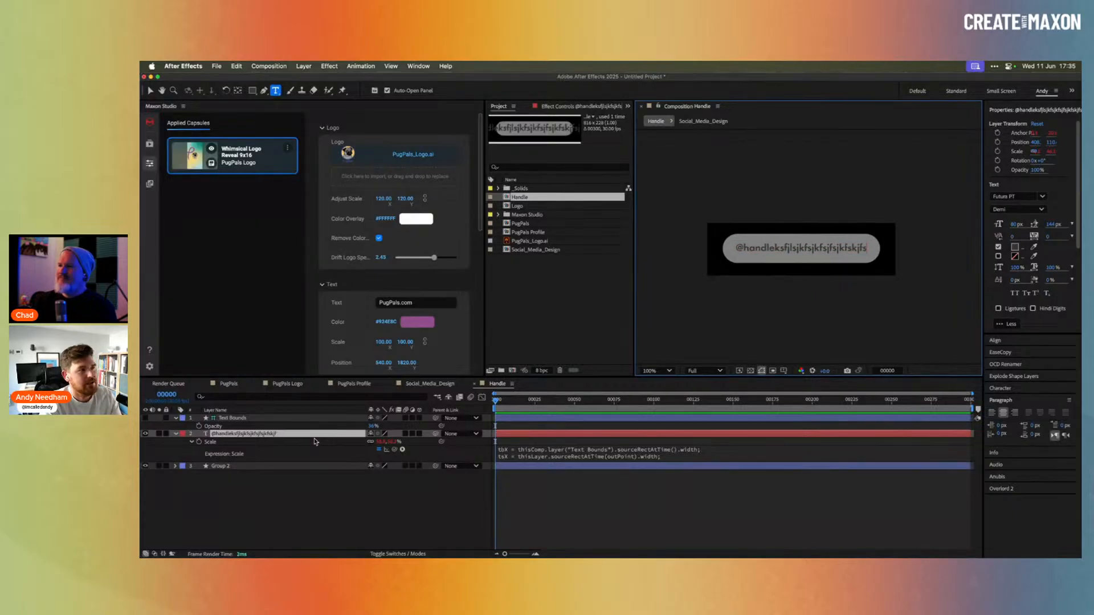
key("BackSpace")
key("BackSpace")
key("BackSpace")
key("BackSpace")
key("BackSpace")
key("BackSpace")
key("BackSpace")
key("BackSpace")
key("BackSpace")
key("BackSpace")
key("BackSpace")
key("BackSpace")
key("BackSpace")
key("BackSpace")
key("BackSpace")
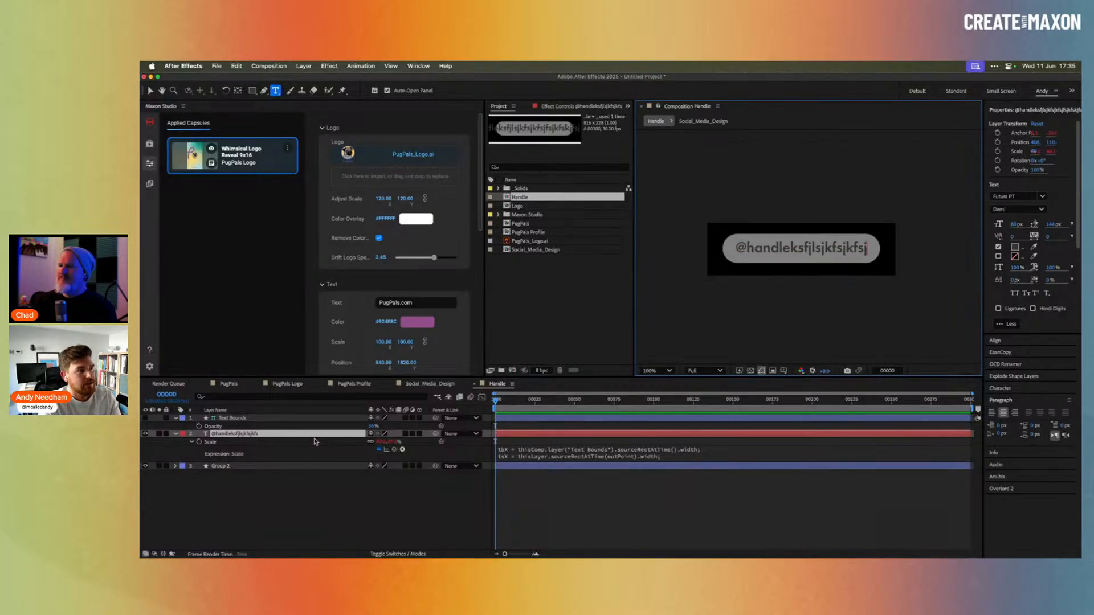
key("BackSpace")
key("BackSpace")
key("BackSpace")
key("BackSpace")
key("BackSpace")
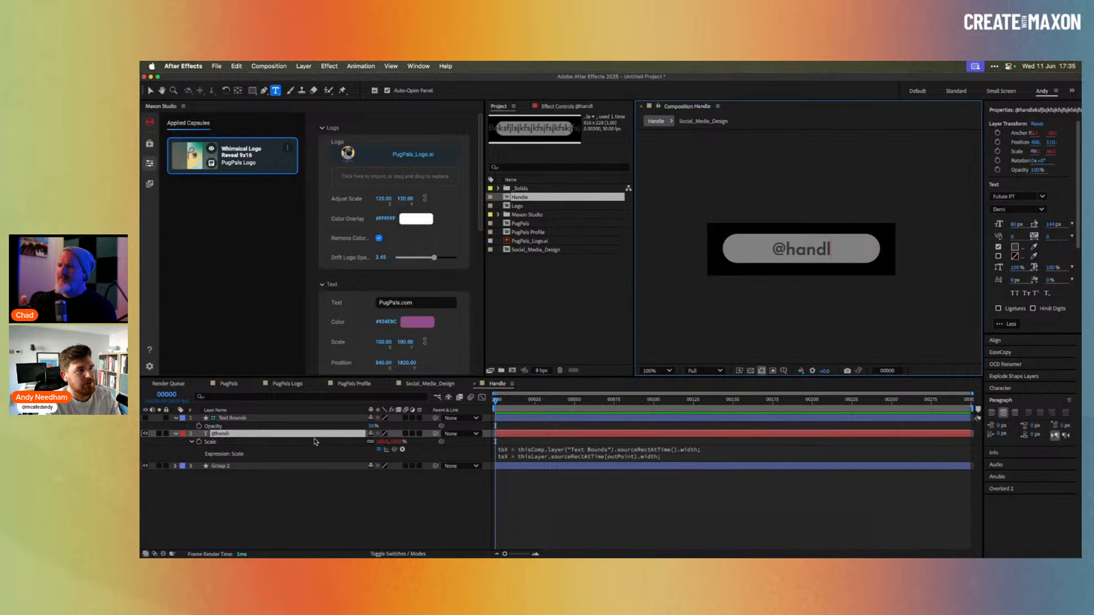
type("re")
key("BackSpace")
key("BackSpace")
type("e")
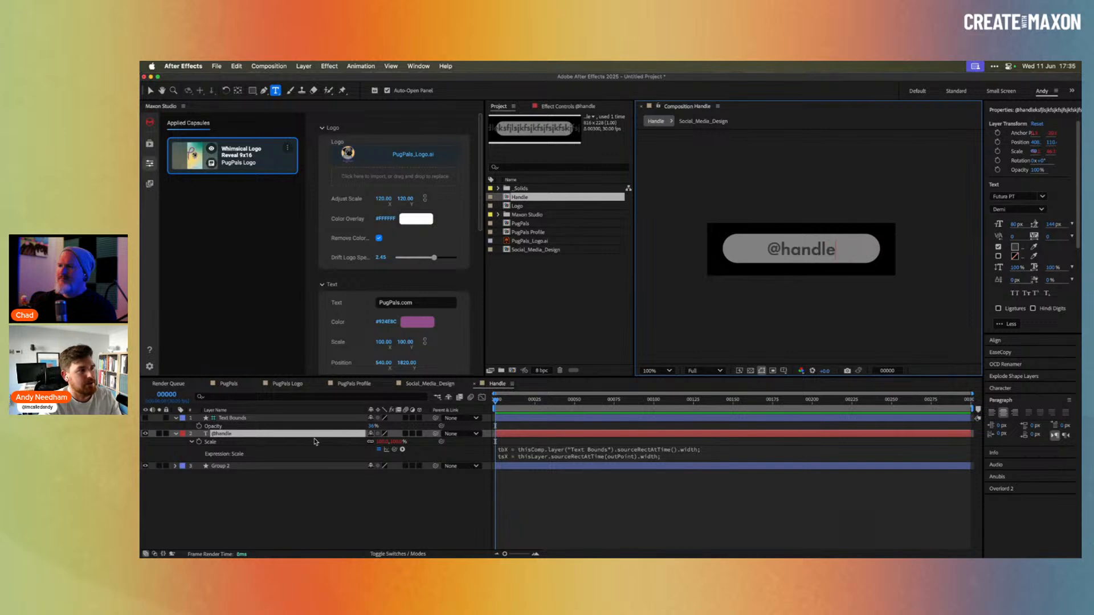
left_click(629, 494)
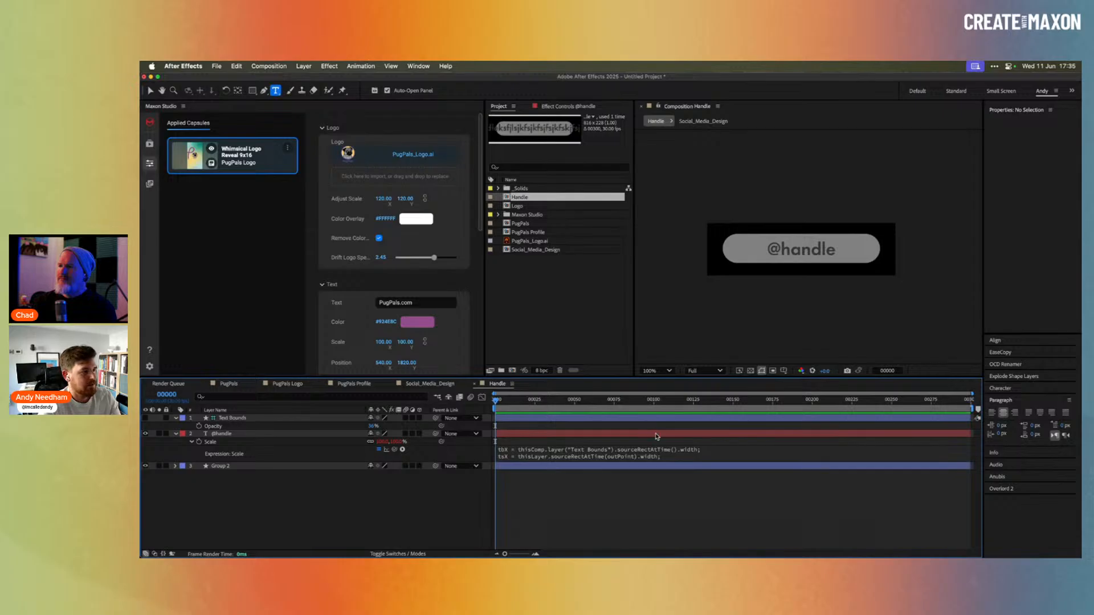
Test the scaling with the handle text "Rename to something longeer" and undo the text change.
left_click(656, 436)
double_click(551, 435)
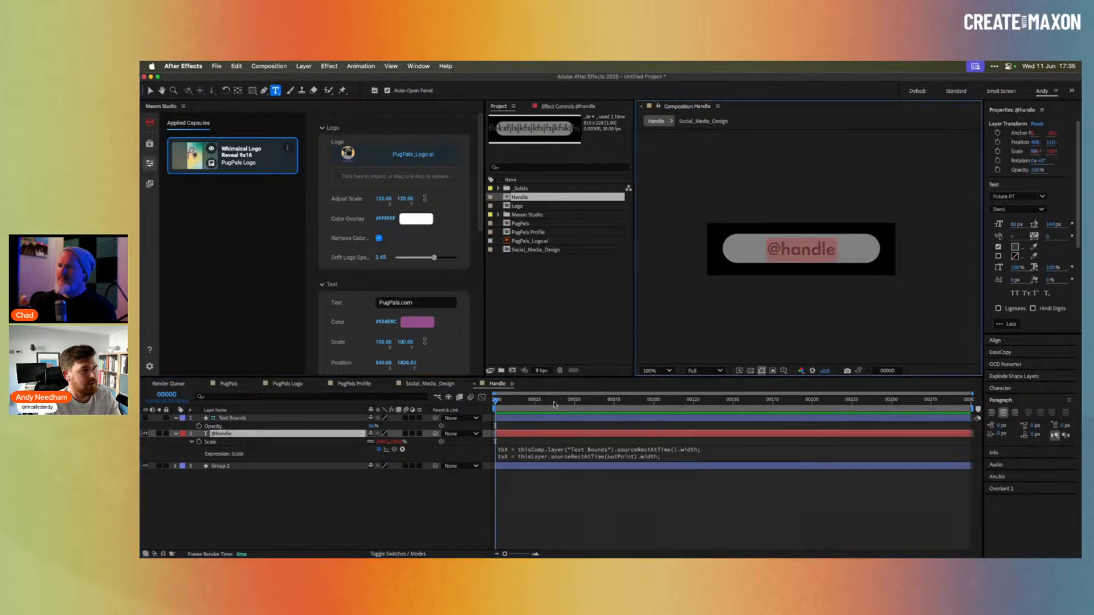
type("Rename tpo")
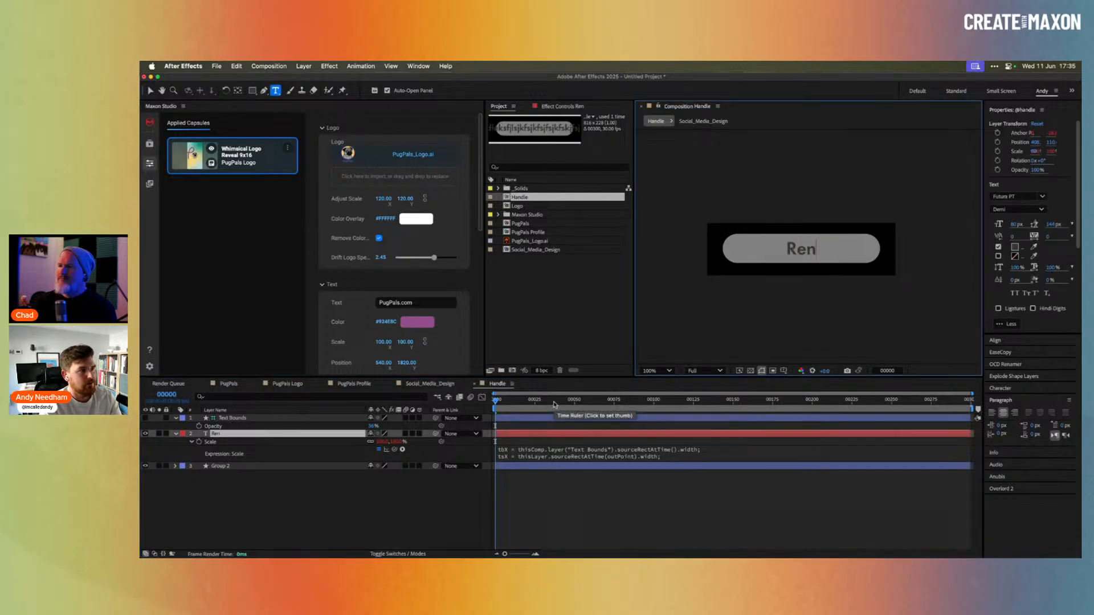
key("BackSpace")
key("BackSpace")
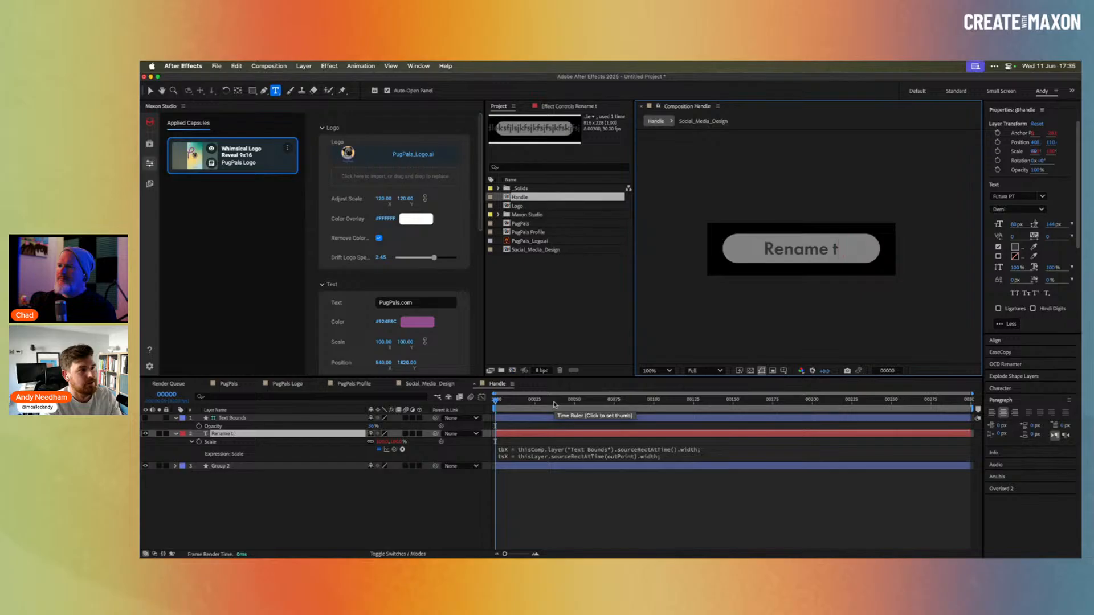
type("o something longet")
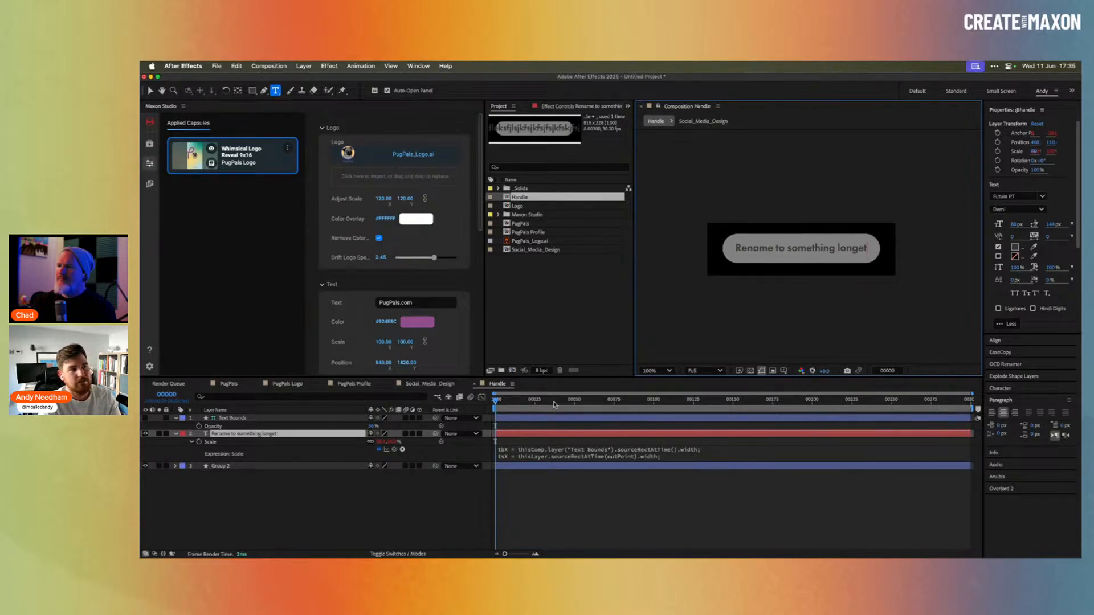
key("BackSpace")
type("er")
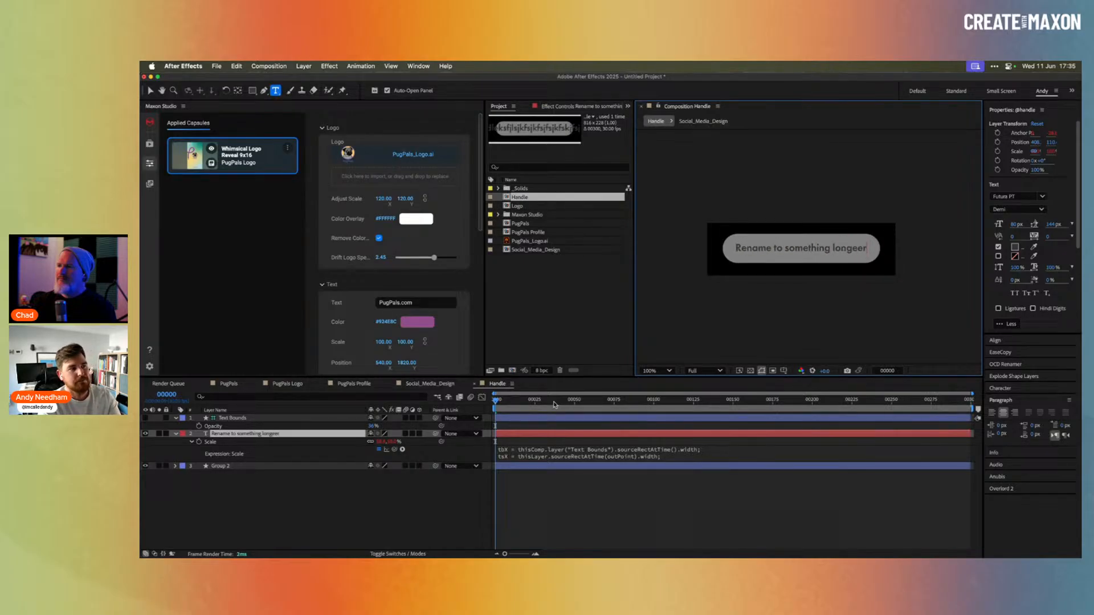
left_click(317, 480)
key("ctrl+z")
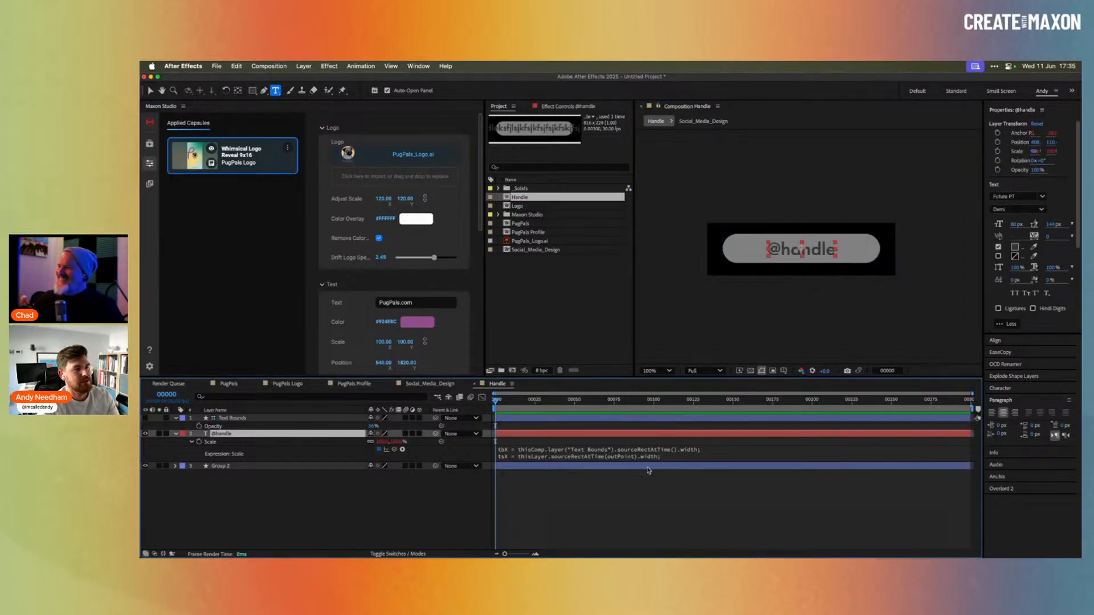
left_click(611, 432)
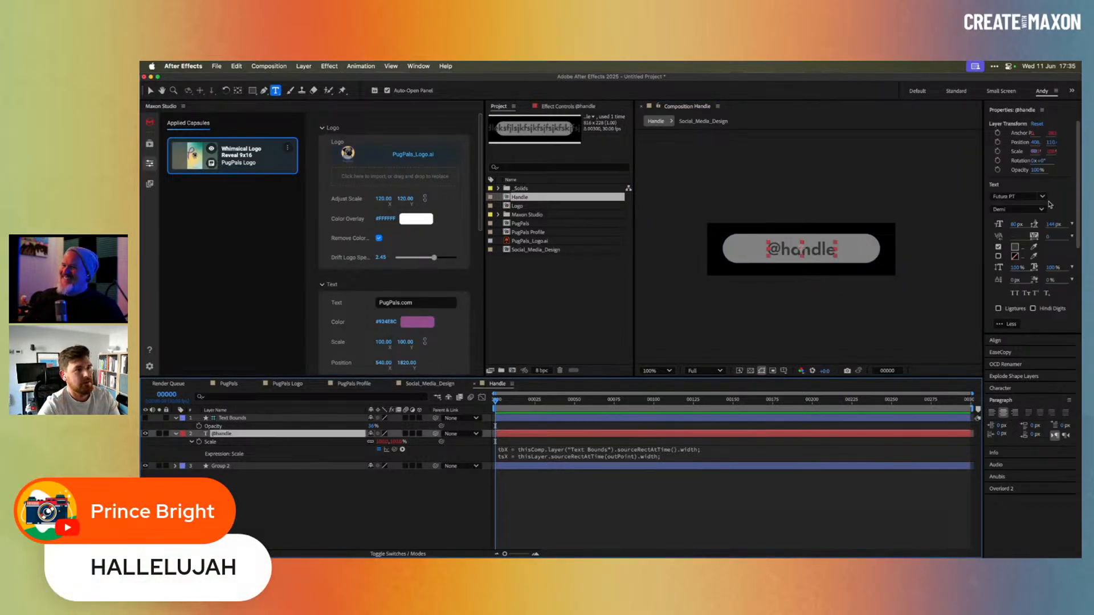
left_click(1019, 222)
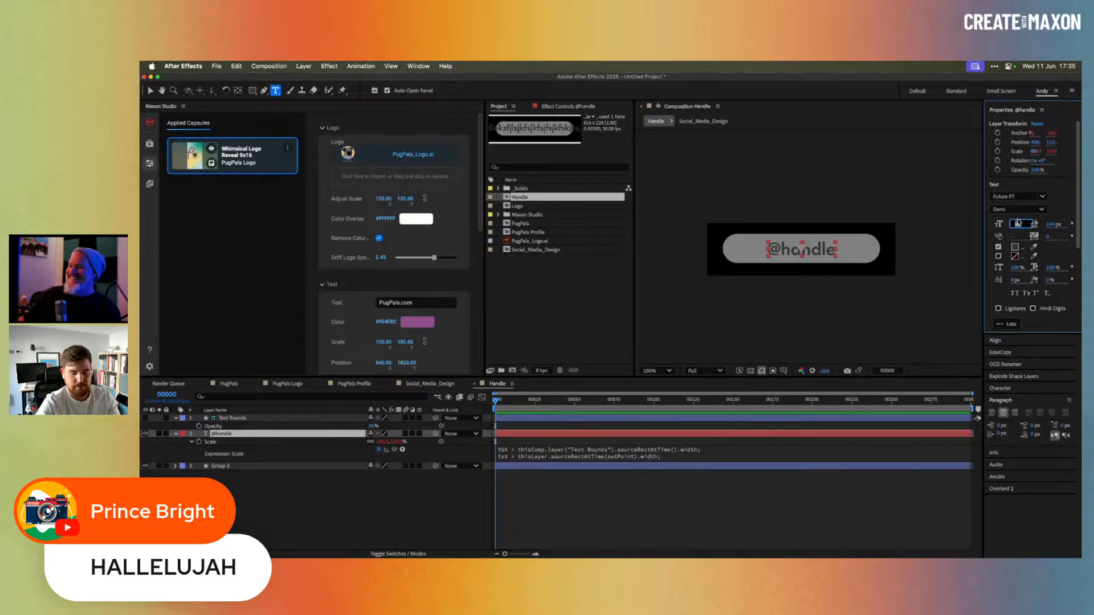
key("Return")
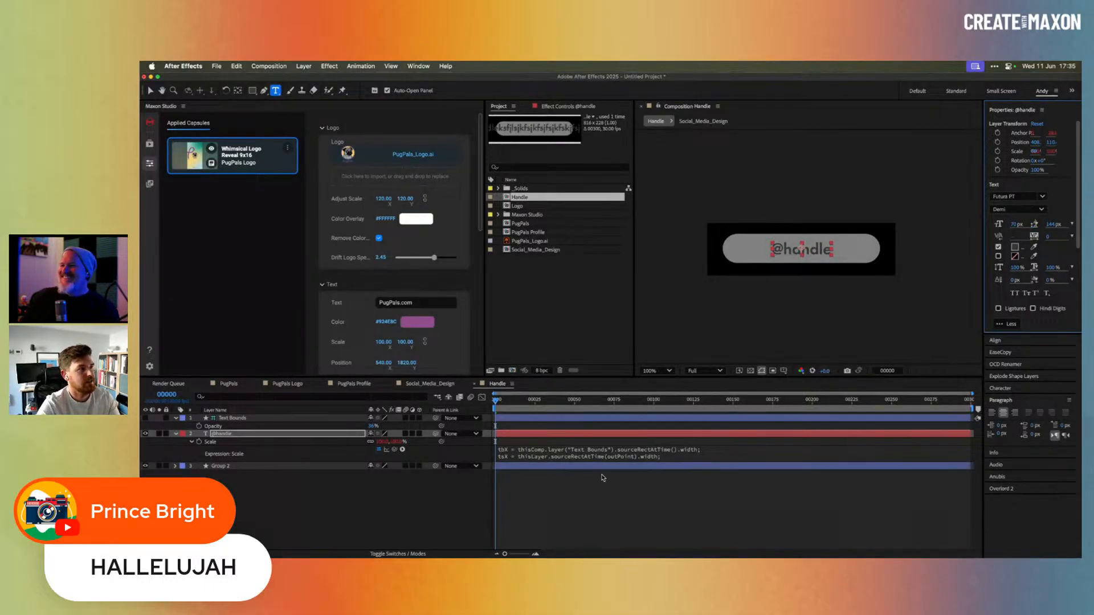
Select the Group 2 pill shape layer in the Handle composition and close AE_Expressions.txt in TextEdit.
left_click(233, 471)
left_click(231, 468)
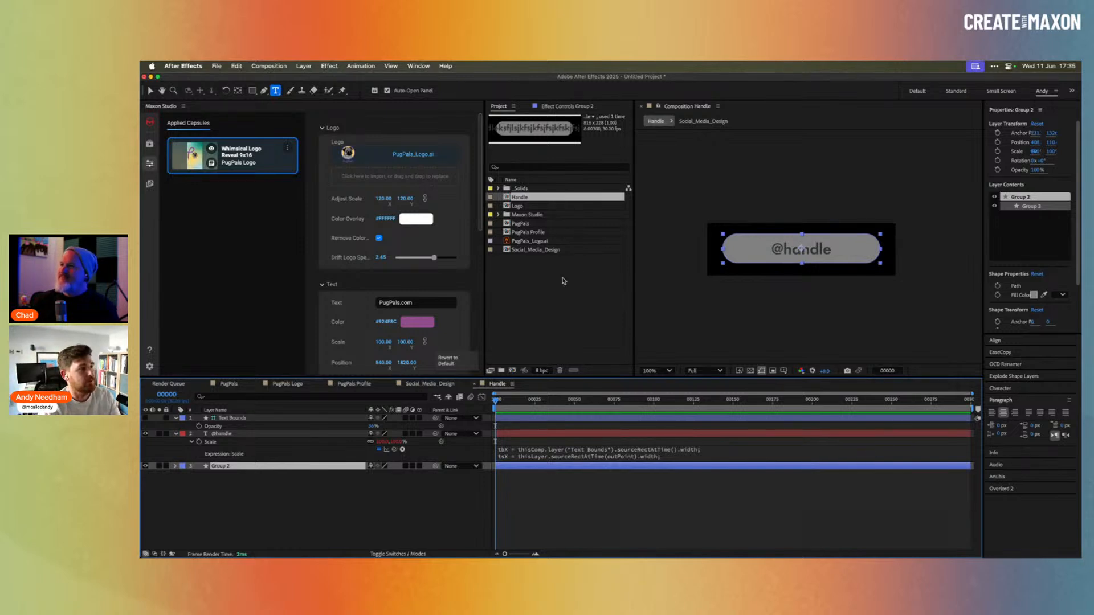
key("super+Tab")
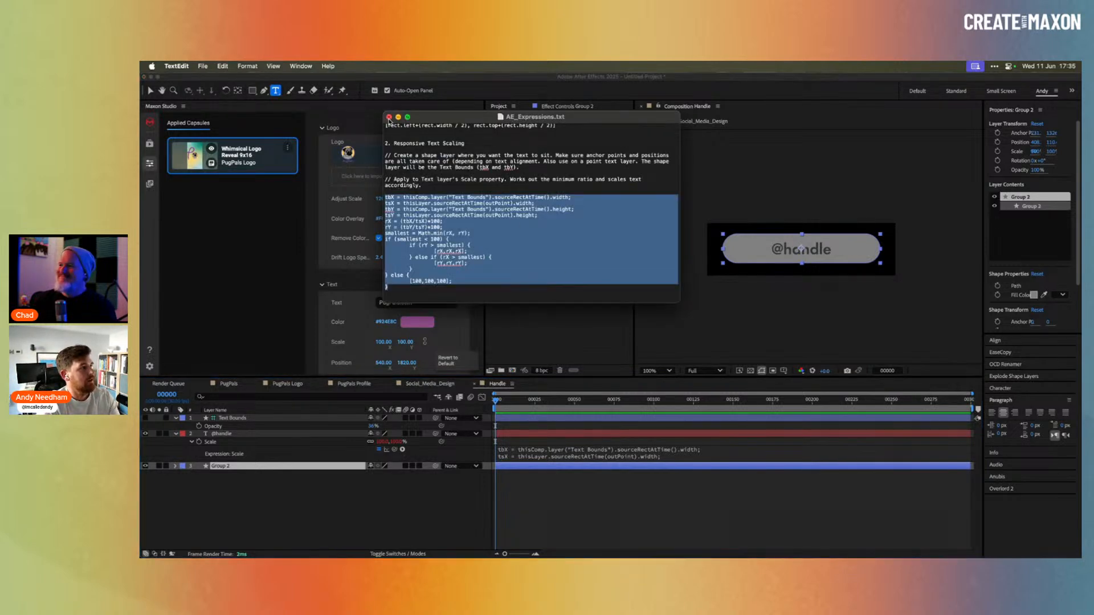
left_click(389, 117)
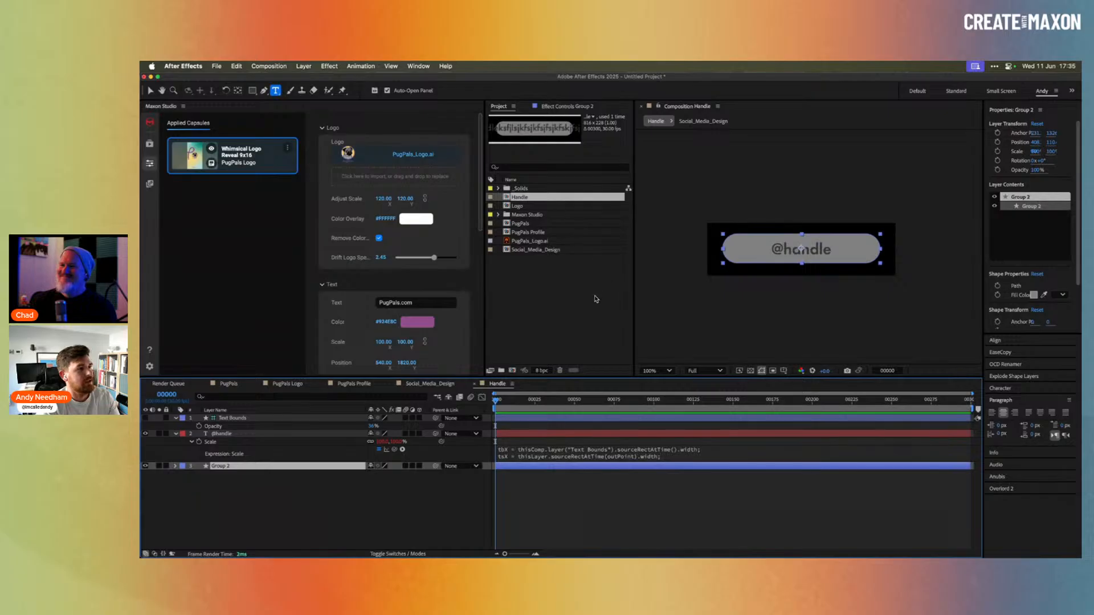
Switch to Illustrator, examine the colour swatches in the MXN_Livestream_Maxon_Studio.ai document, and return to After Effects.
key("super+Tab")
key("Tab")
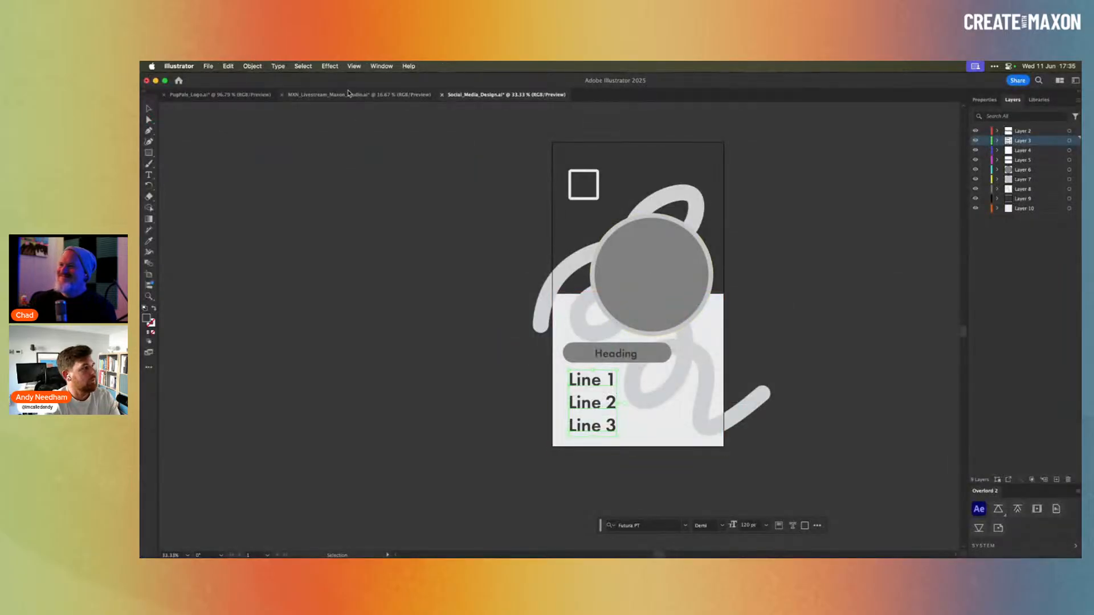
left_click(308, 94)
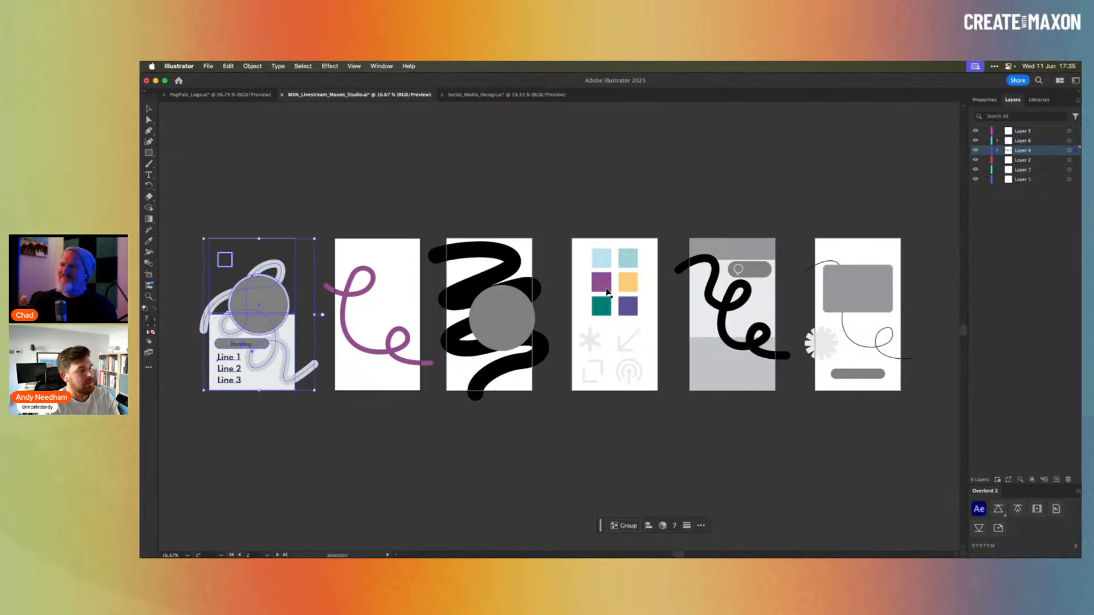
key("super+Tab")
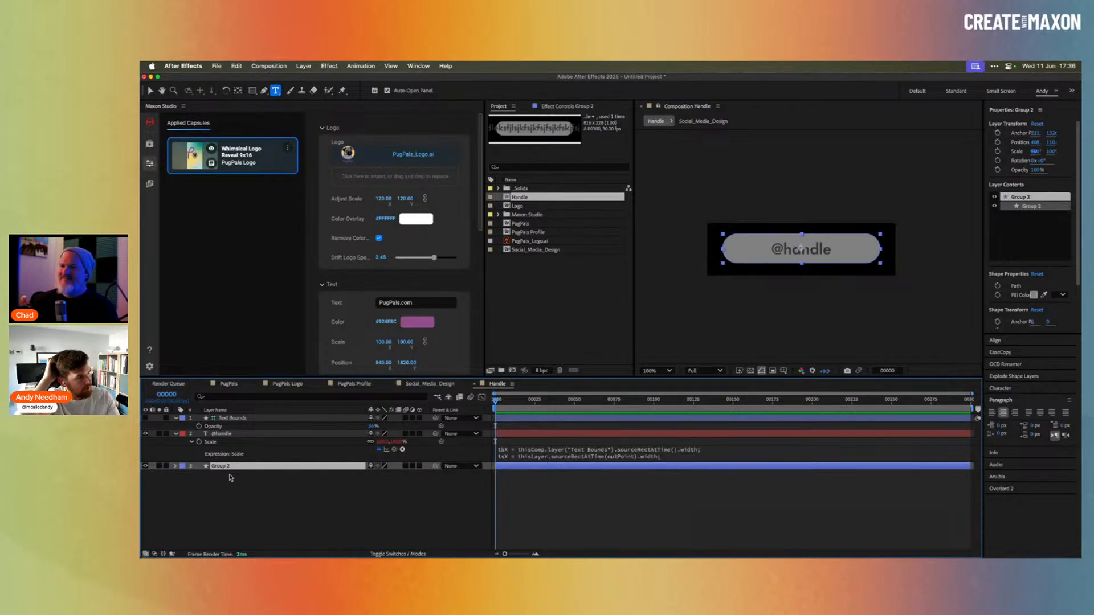
Show the effect controls of the Group 2 layer and apply the Fill effect to it.
left_click(578, 105)
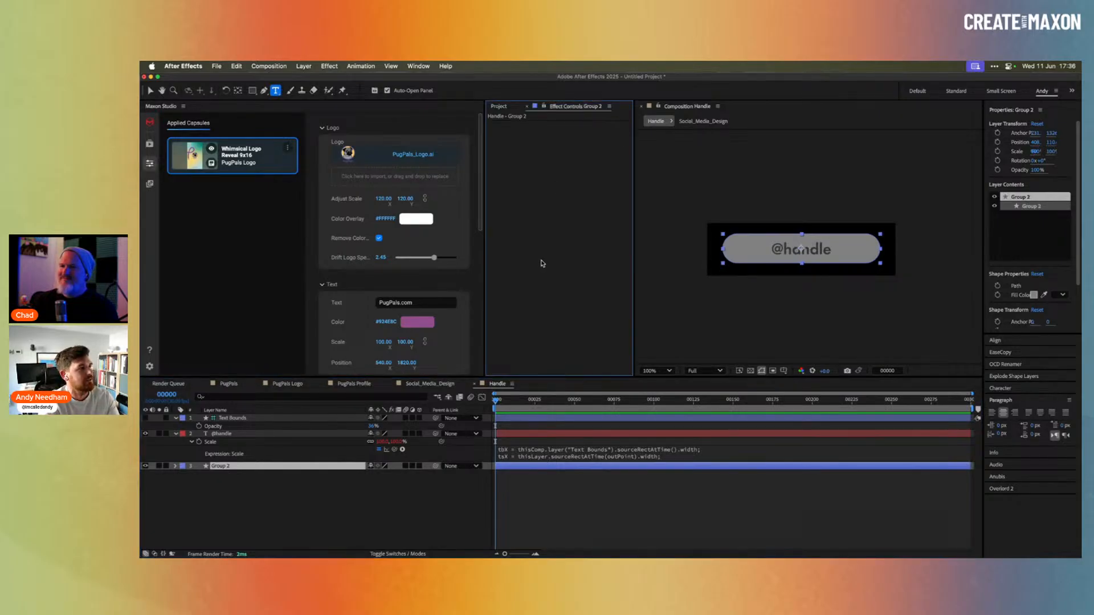
key("ctrl+space")
type("fil")
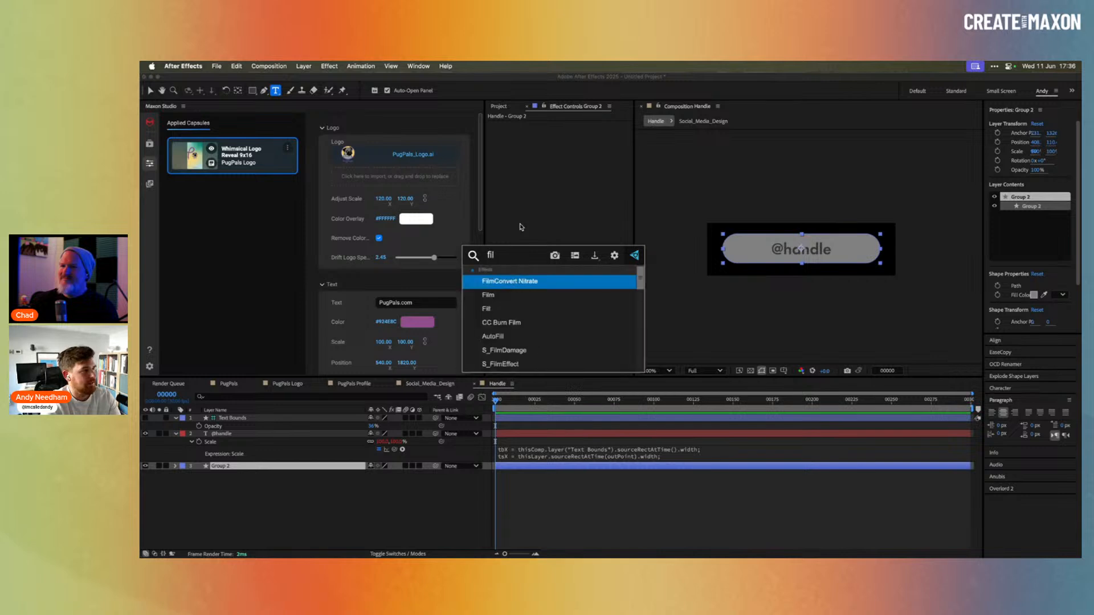
key("Down")
key("Down")
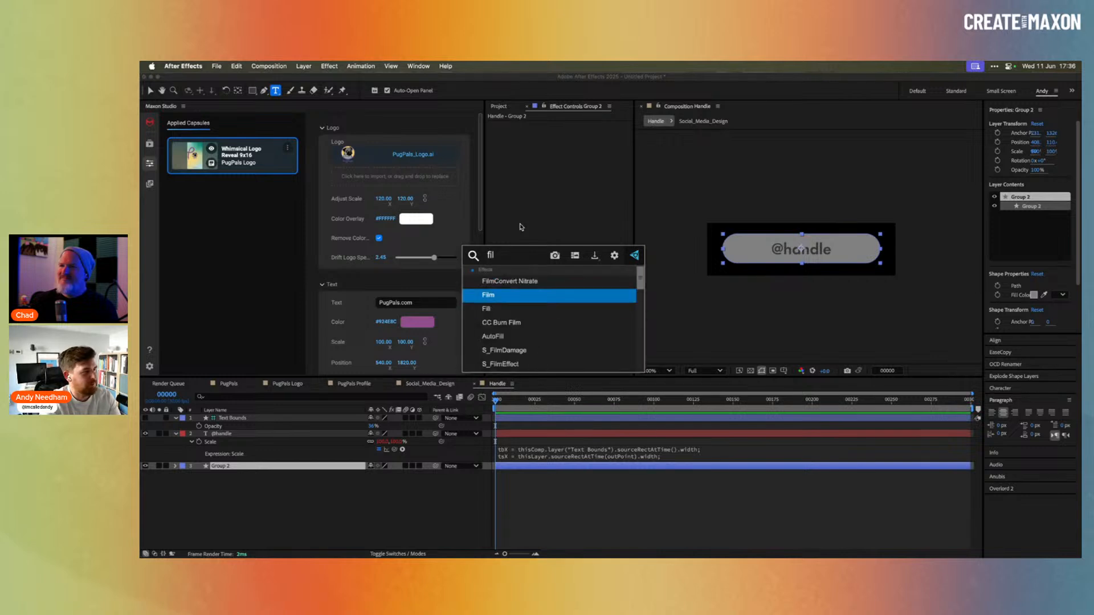
key("Return")
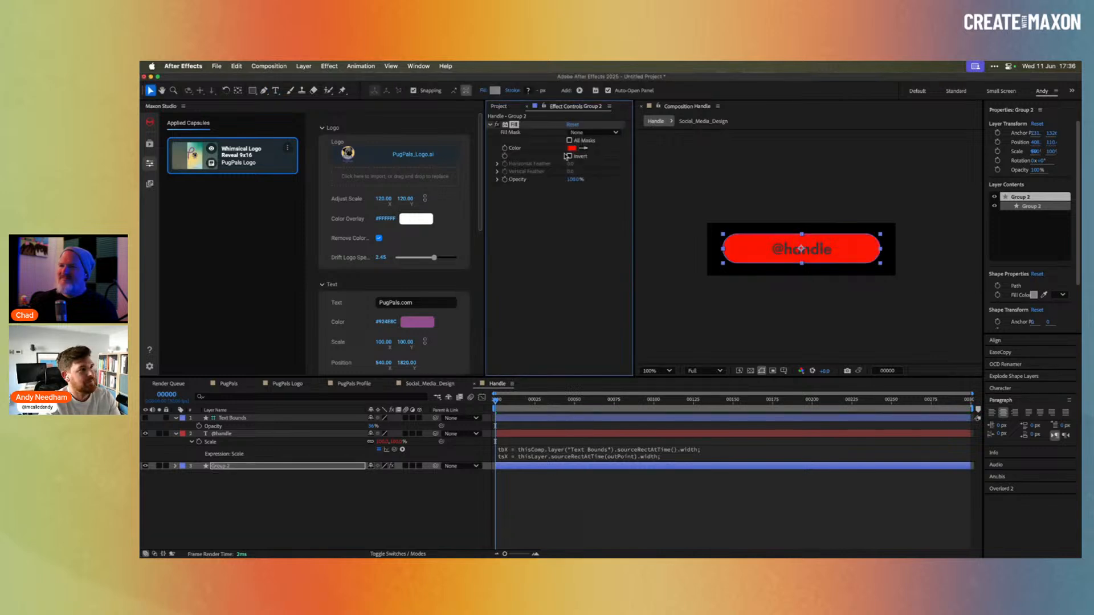
Reveal the Group 2 layer's Fill effect in the timeline and expand its properties.
left_click(296, 467)
key("e")
left_click(209, 486)
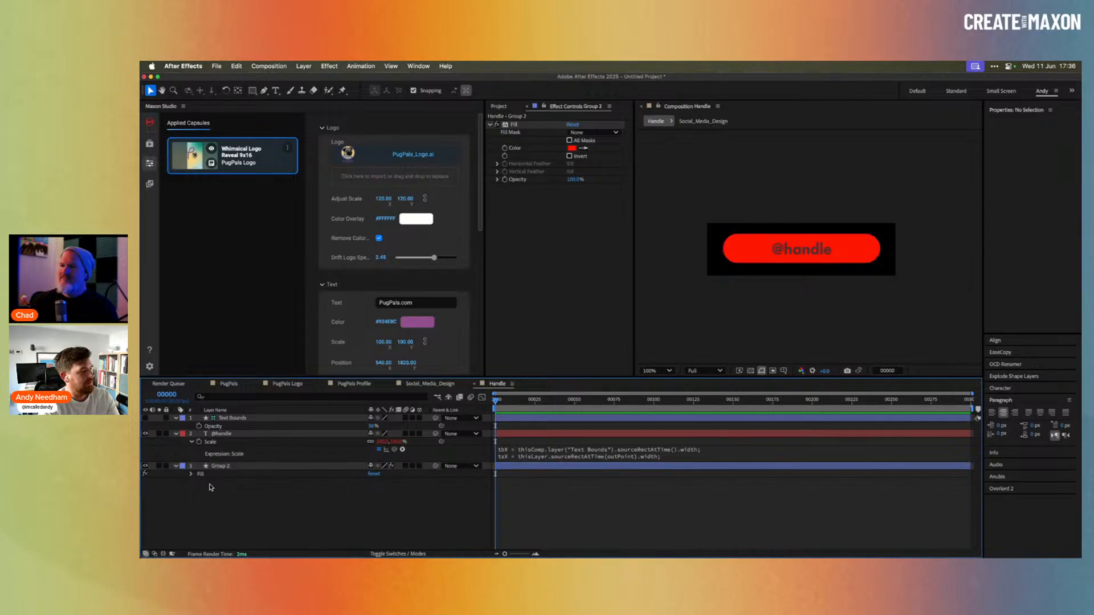
left_click(191, 474)
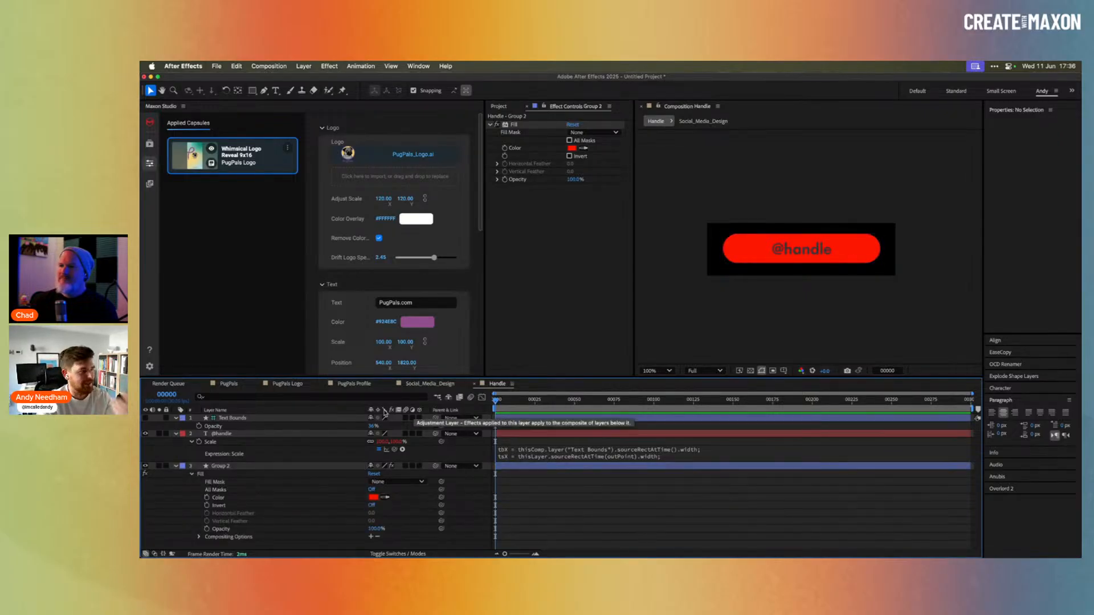
Collapse the Fill properties of the Group 2 layer and rename the layer Bg.
left_click(223, 473)
left_click(191, 474)
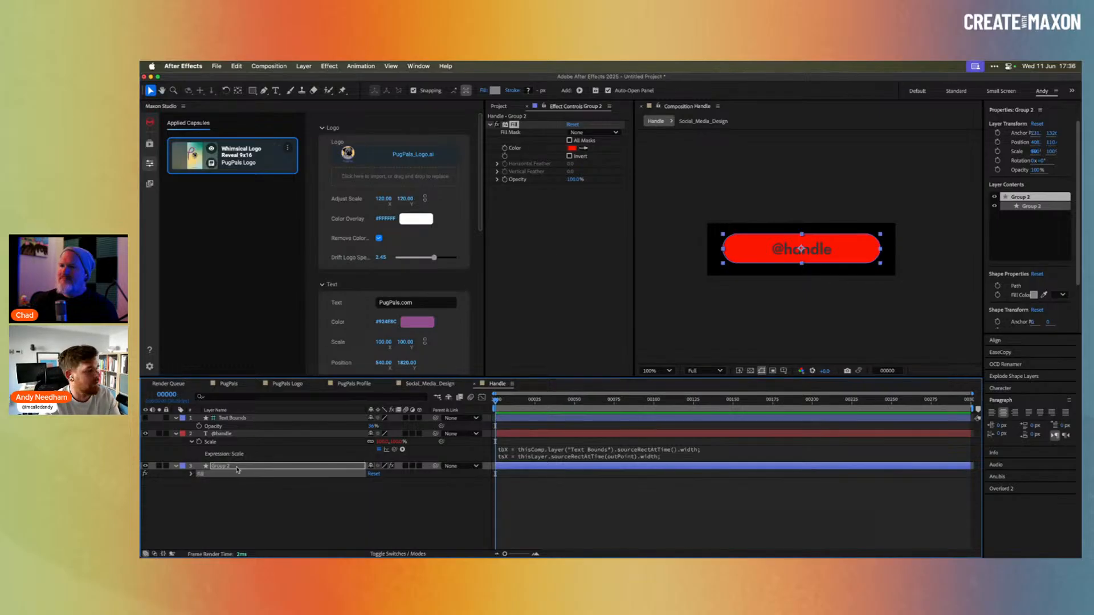
left_click(237, 467)
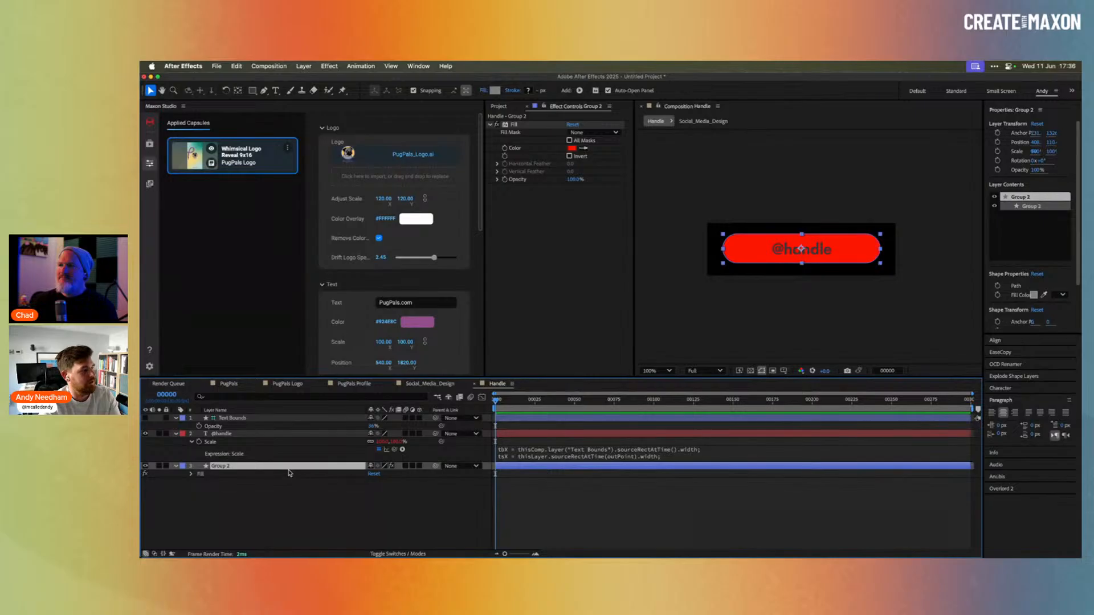
key("Return")
type("Bg")
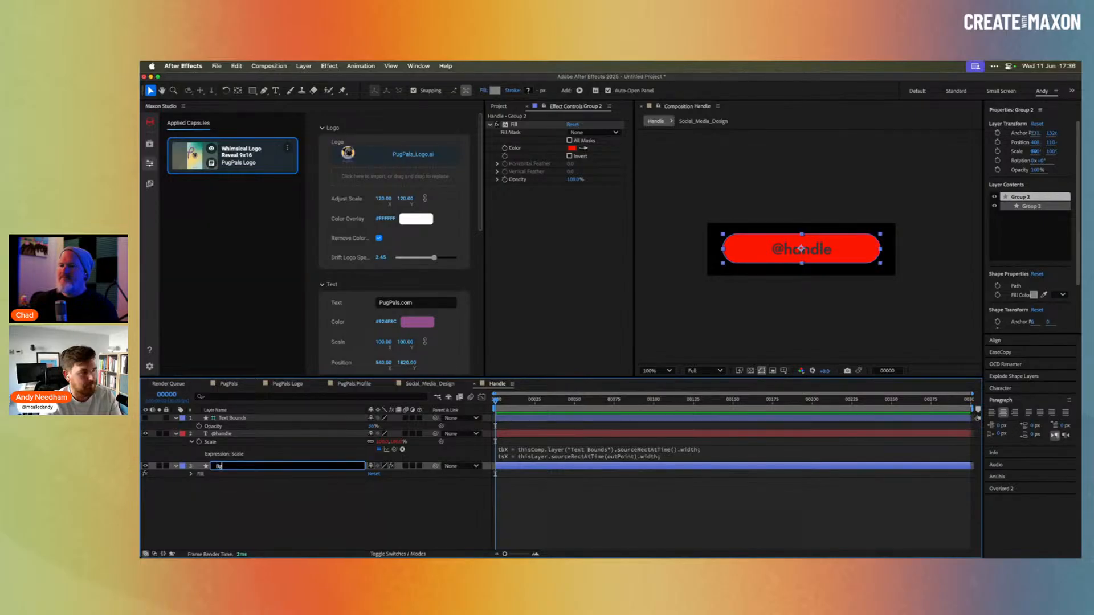
key("Return")
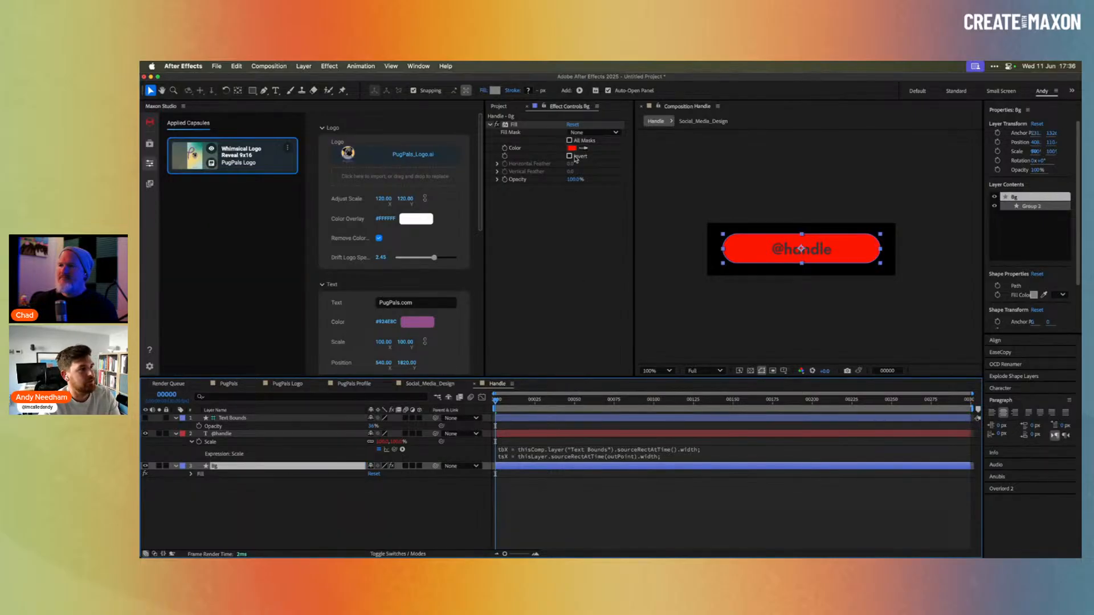
Switch to Illustrator, copy the purple swatch's hex code 924e8c, and return to After Effects.
key("super+Tab")
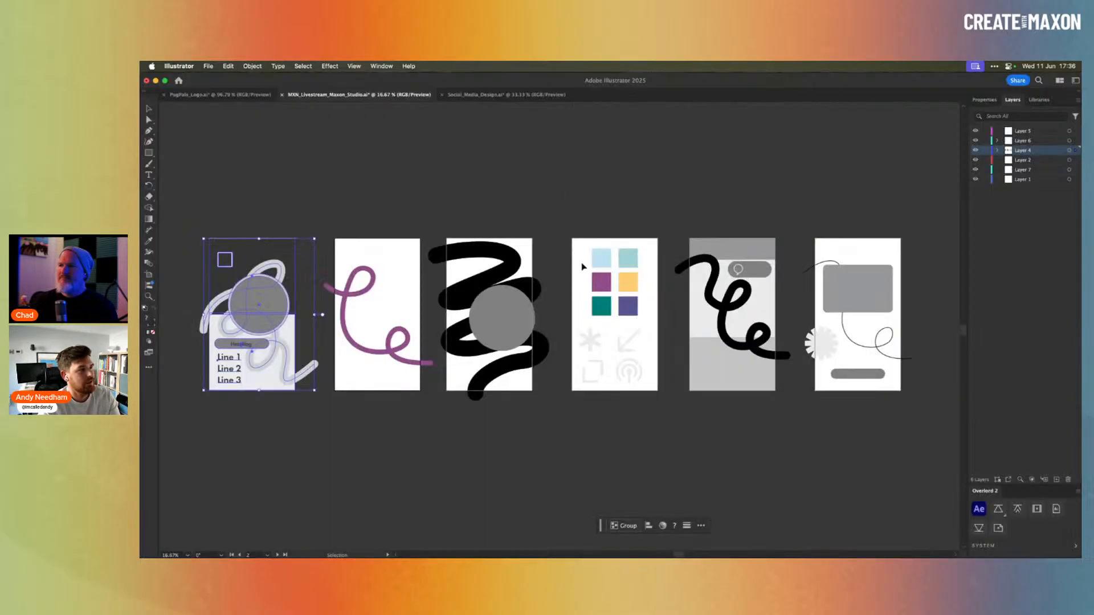
left_click(607, 285)
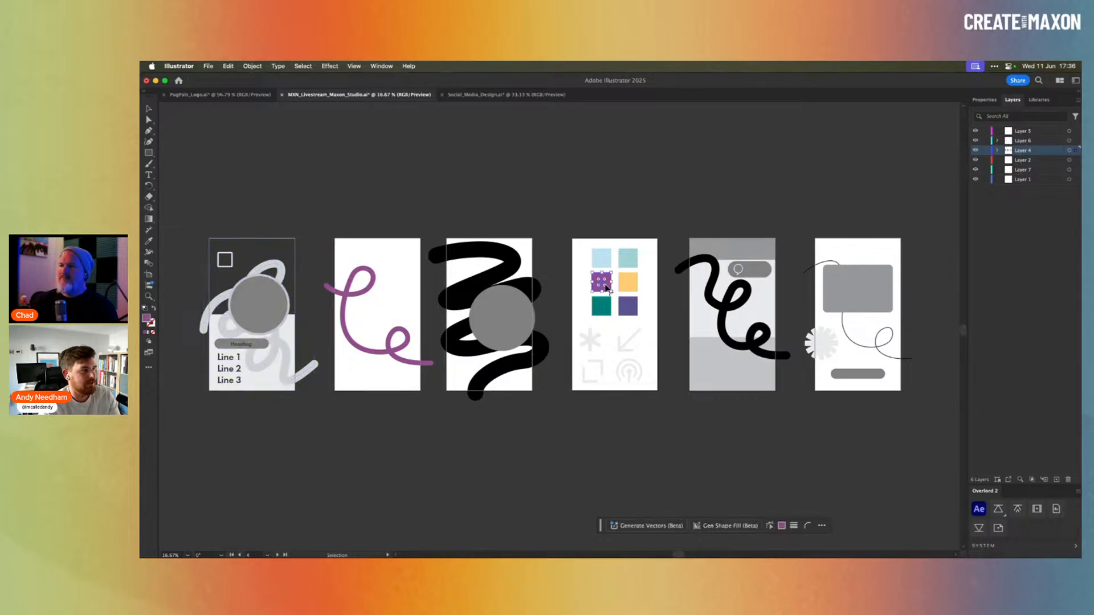
double_click(147, 319)
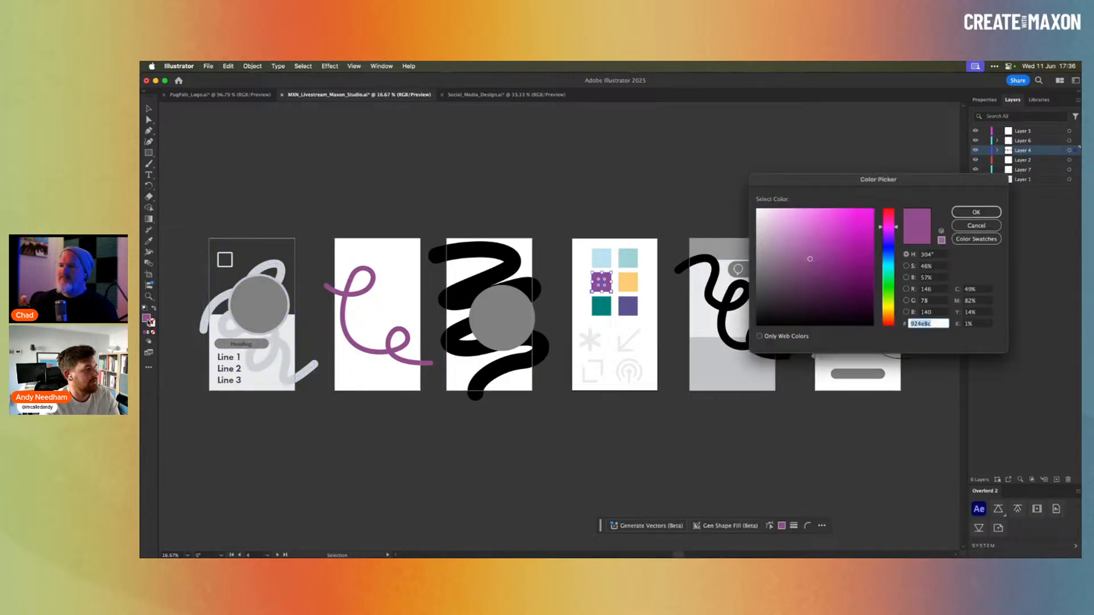
left_click(975, 211)
key("super+Tab")
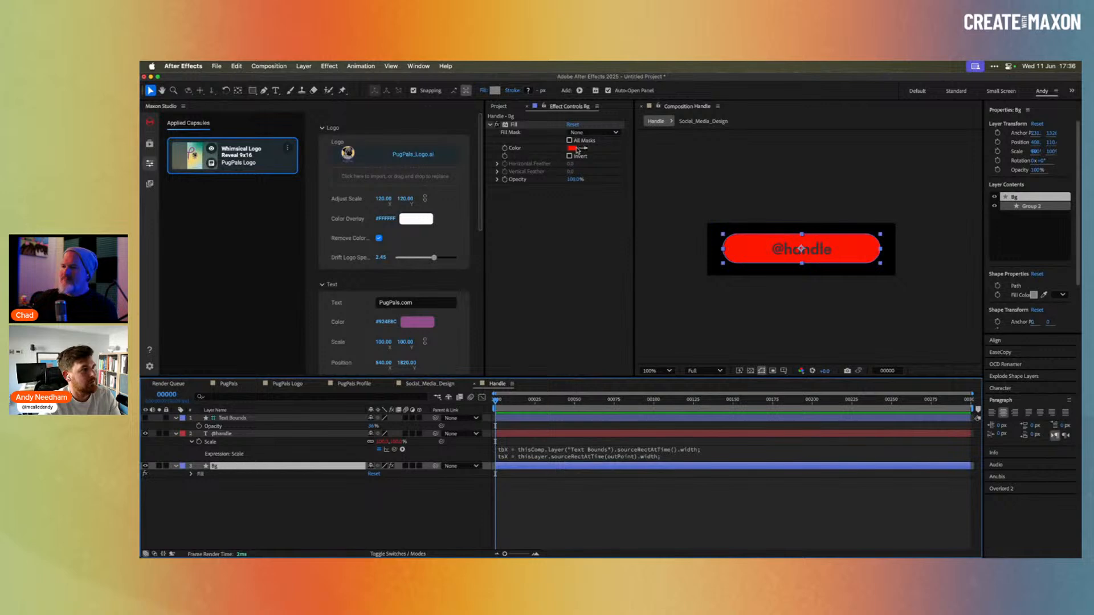
Set the colour of the Bg layer's Fill effect to hex 924E8C.
left_click(572, 148)
type("924e8c")
left_click(703, 267)
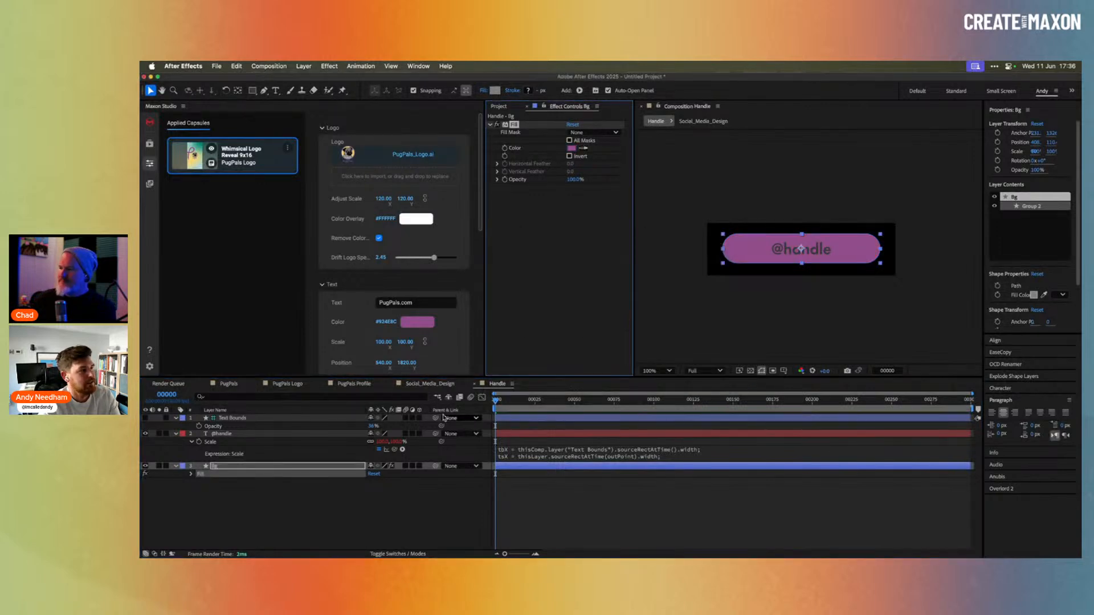
Switch to Illustrator, copy the yellow swatch's hex code fdcc74, and return to After Effects.
key("super+Tab")
left_click(629, 283)
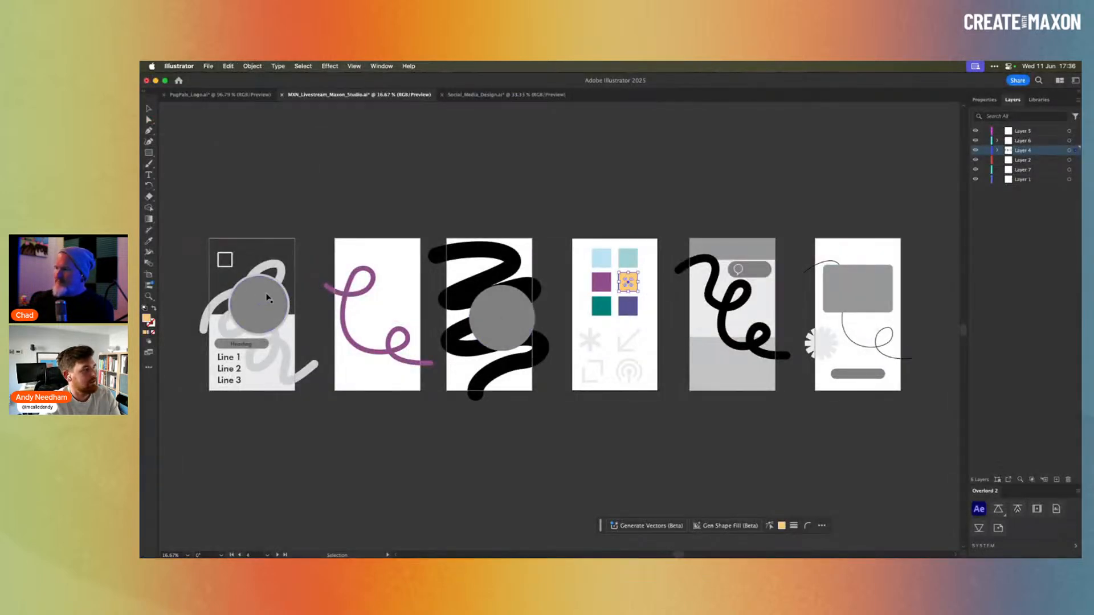
double_click(147, 318)
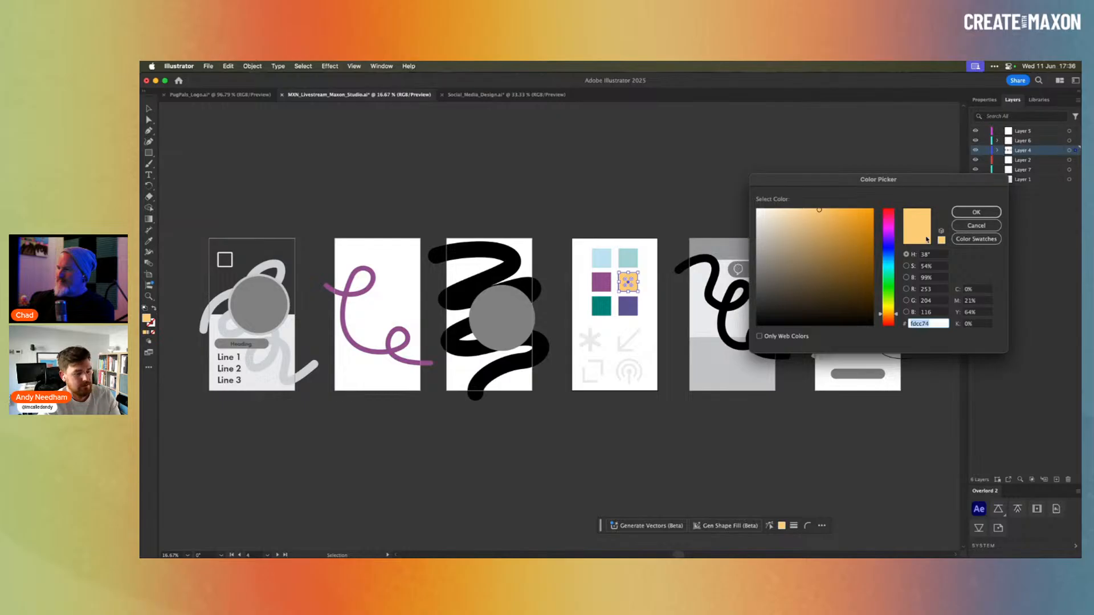
left_click(975, 212)
key("super+Tab")
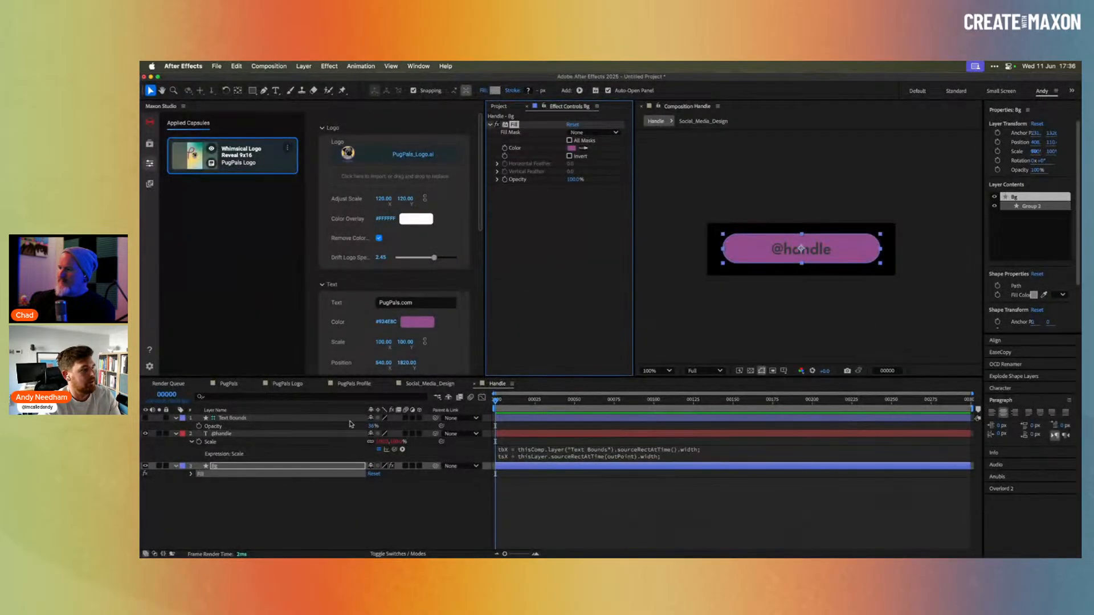
left_click(249, 434)
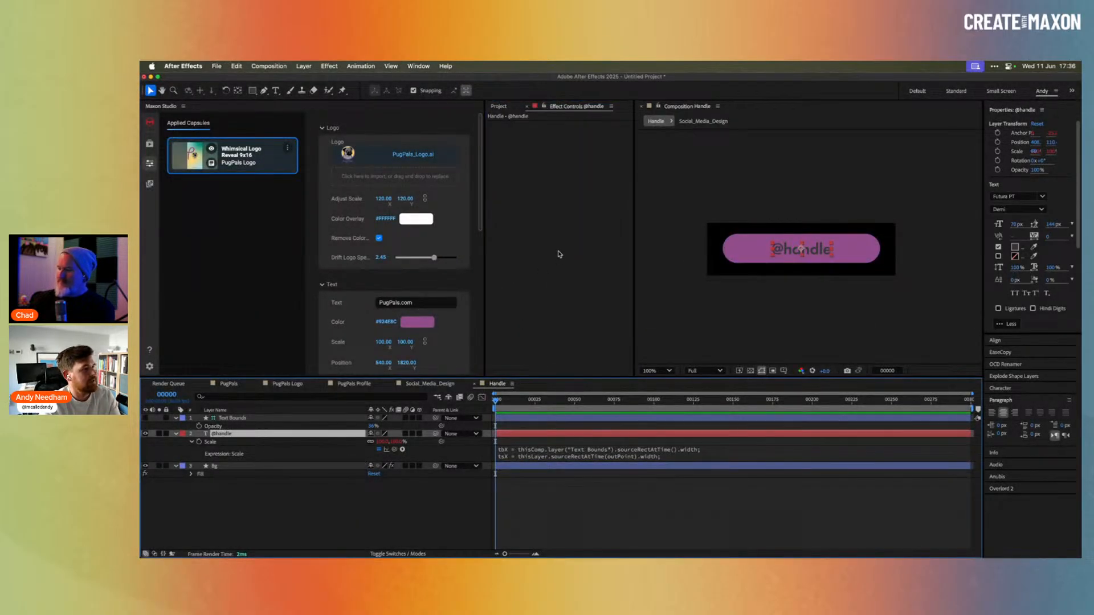
key("ctrl+space")
type("fil")
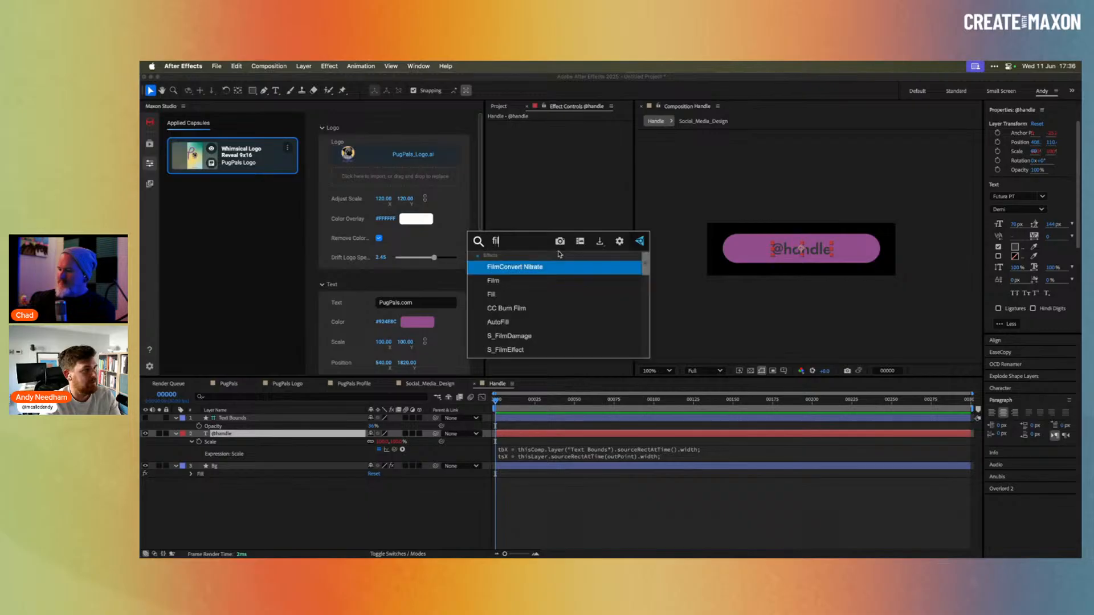
key("Down")
key("Down")
key("Return")
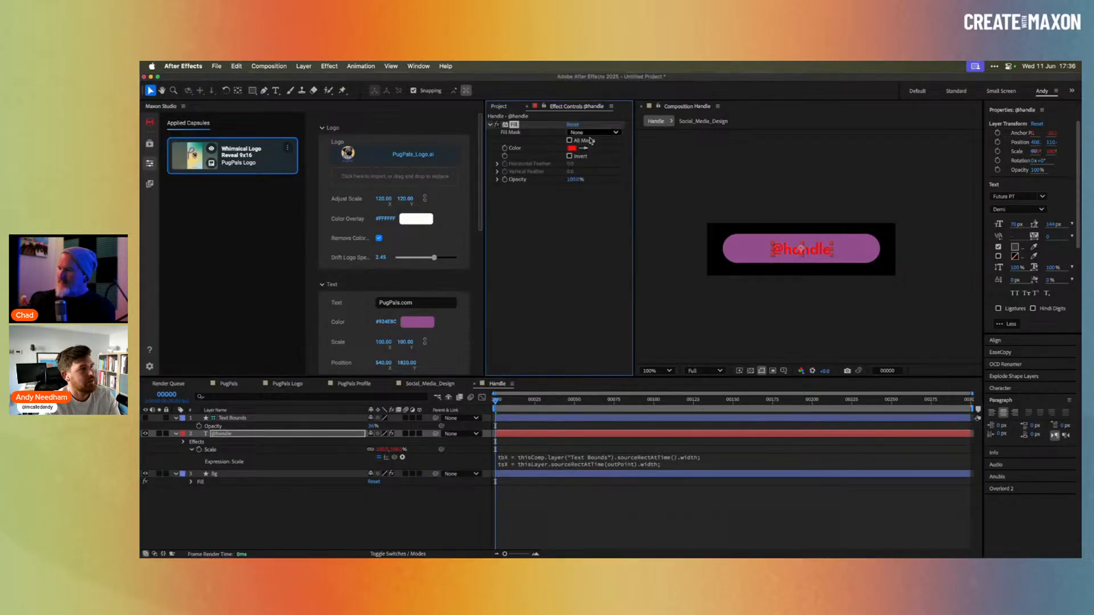
left_click(571, 148)
left_click(704, 267)
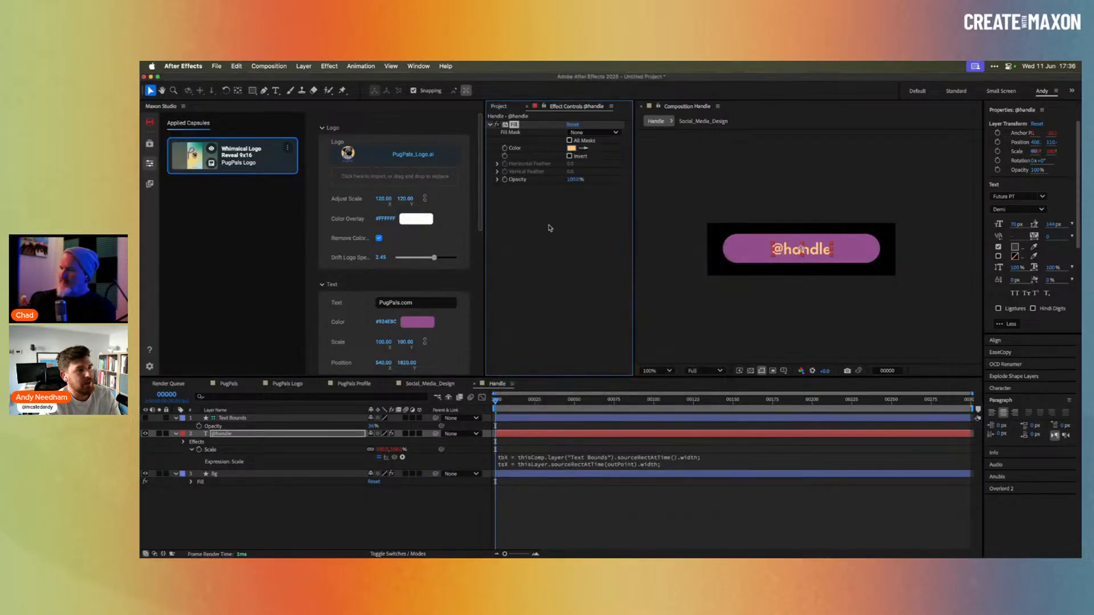
left_click(225, 436)
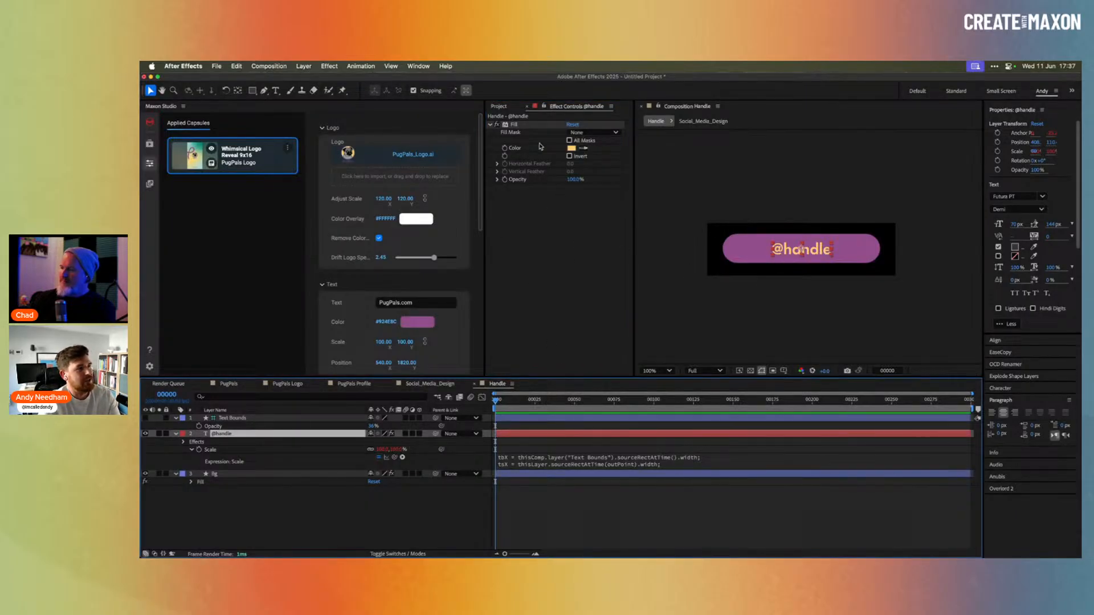
left_click(515, 126)
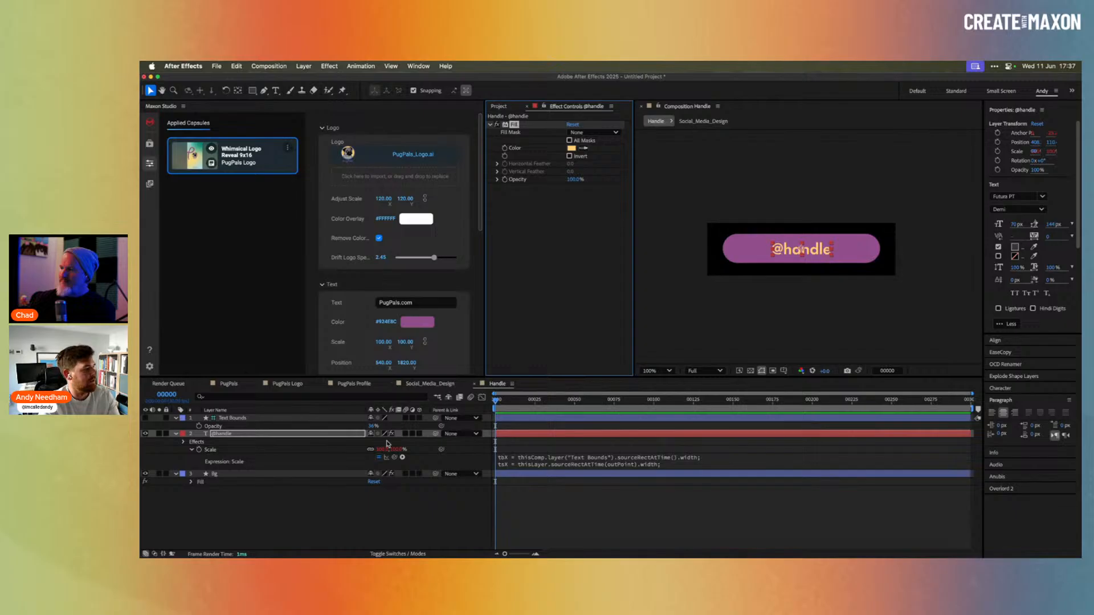
key("super+d")
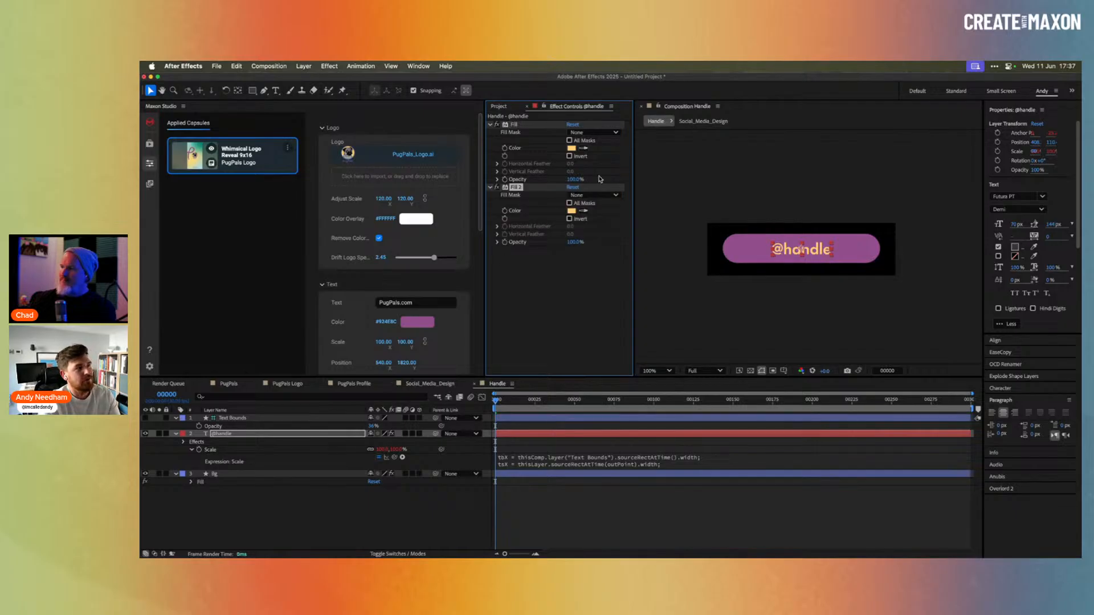
left_click(571, 211)
type("383660")
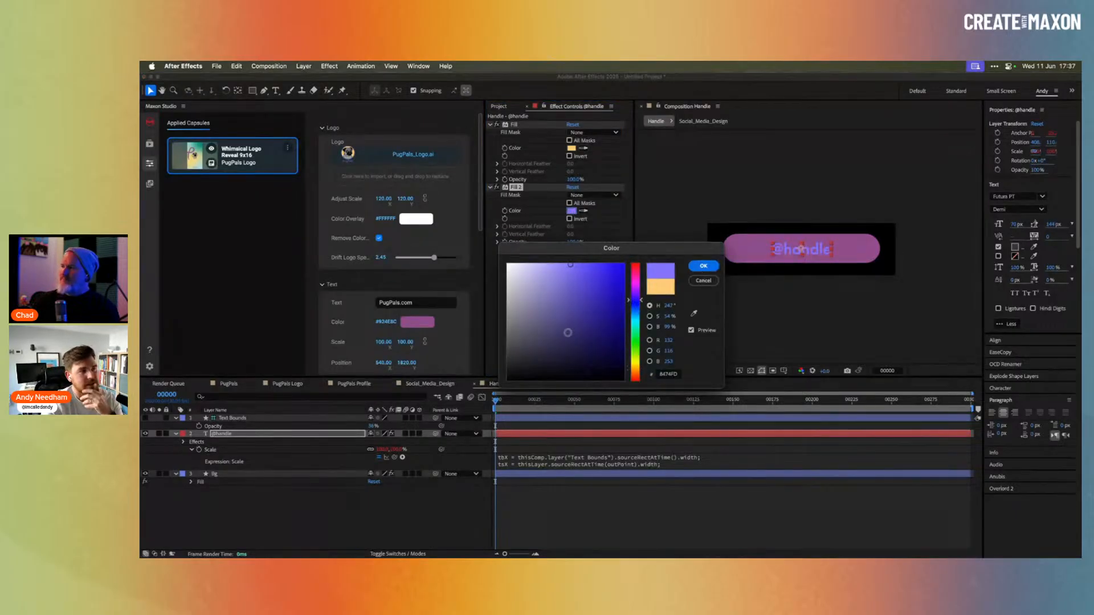
left_click(701, 281)
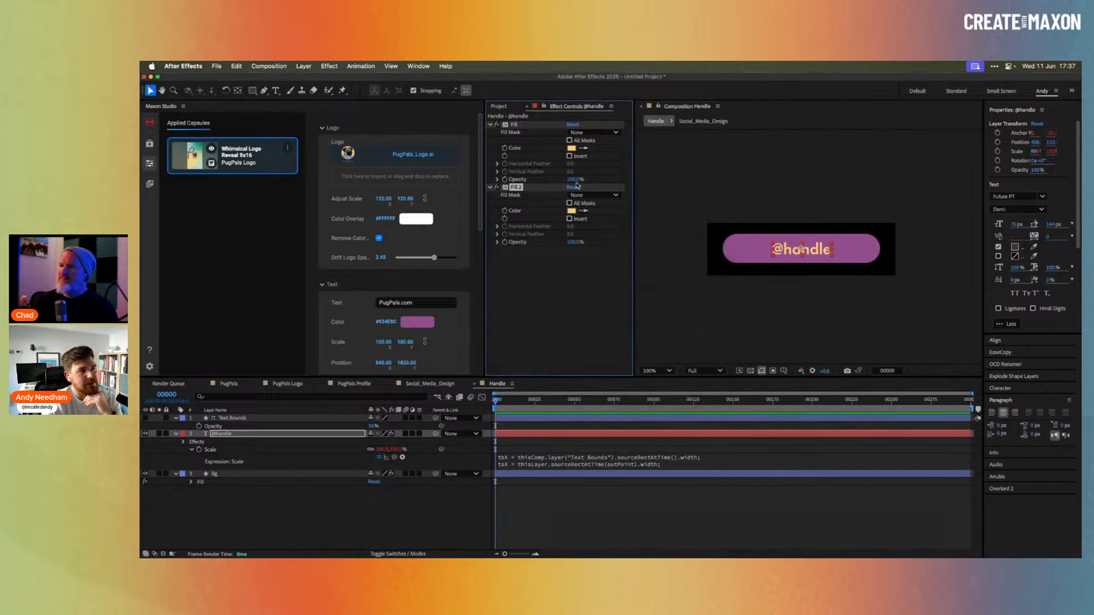
key("Delete")
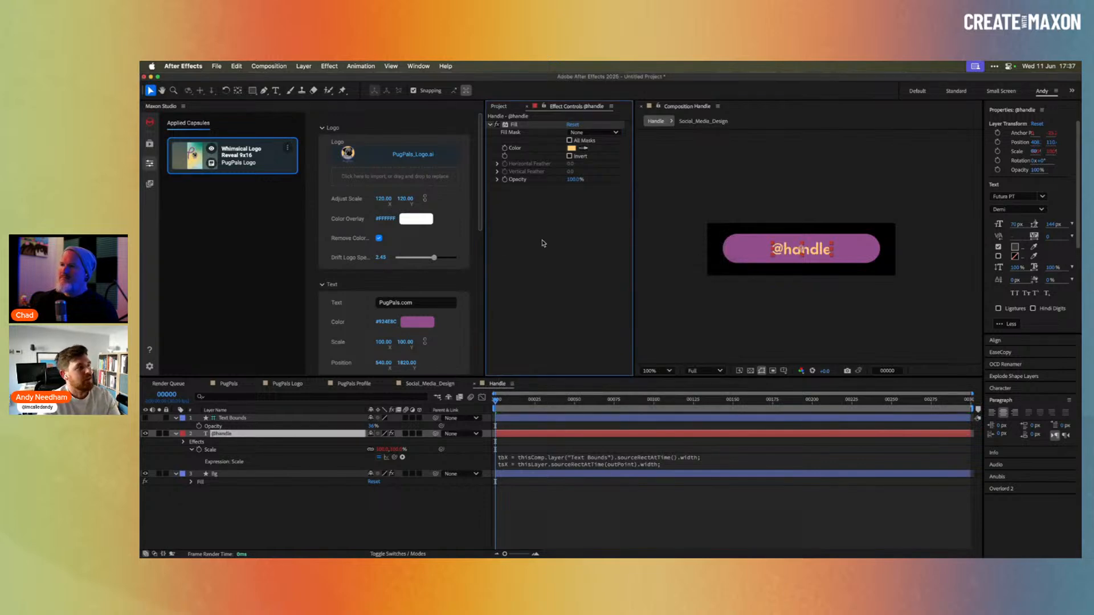
Duplicate the Bg layer and rename the copy Stroke.
left_click(231, 474)
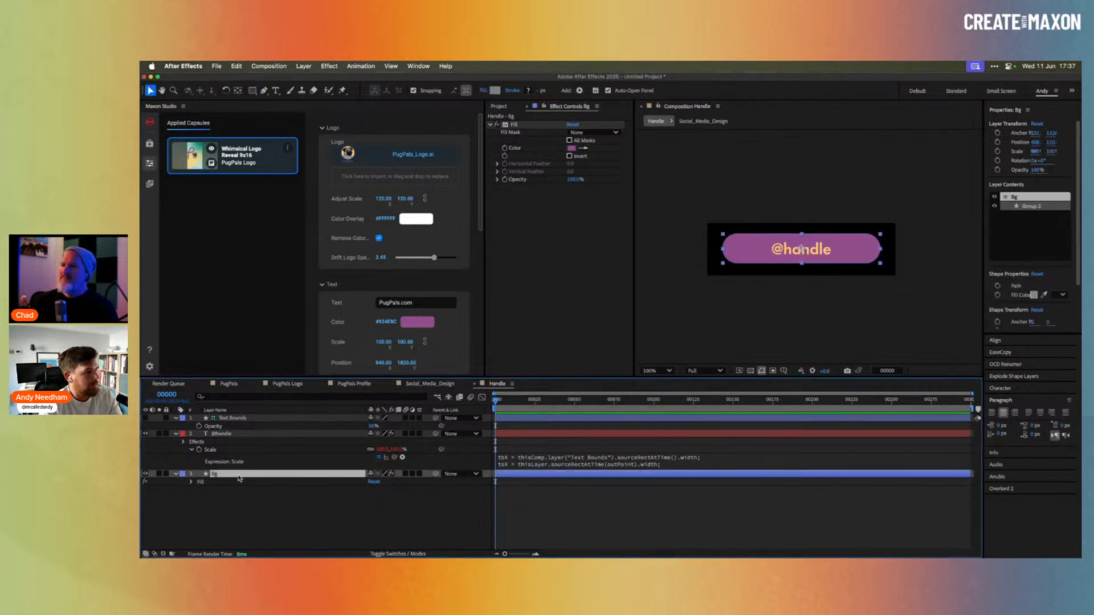
key("super+d")
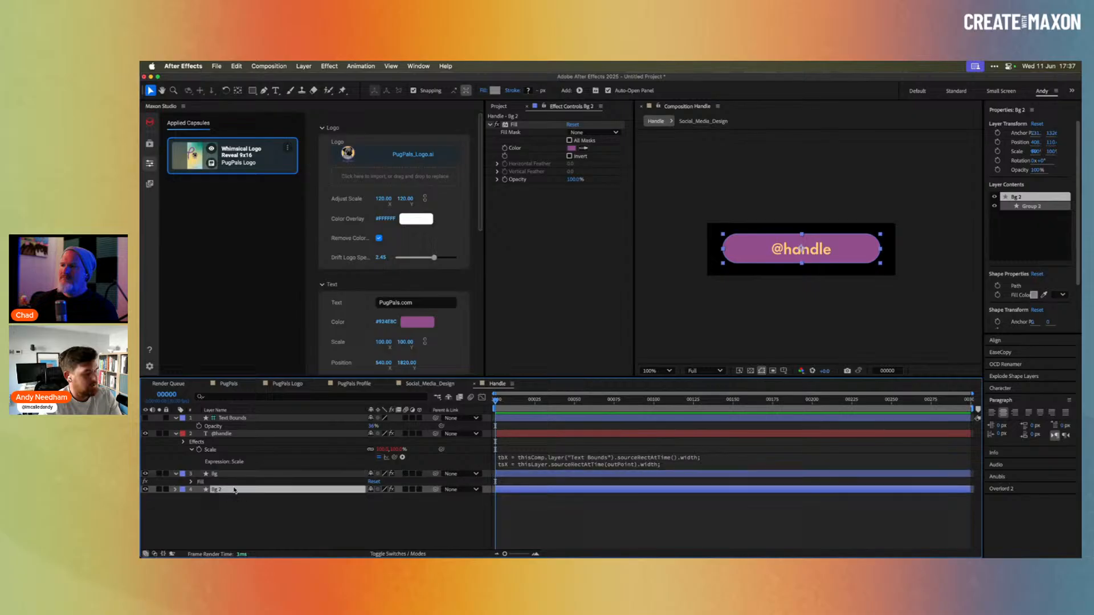
key("Return")
type("Stroke")
key("Return")
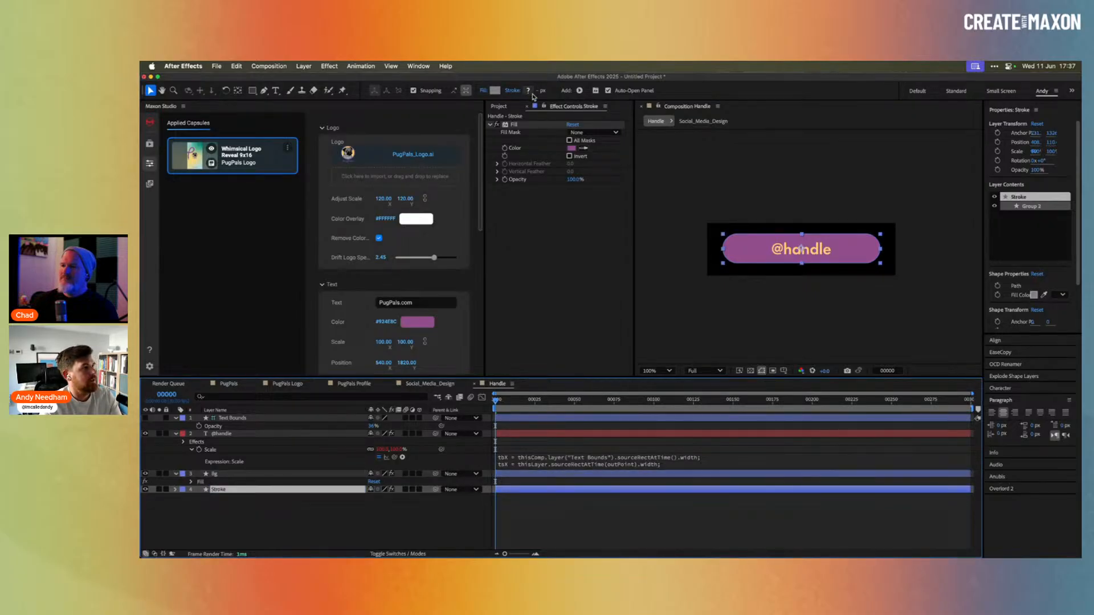
Set the stroke type of the Stroke layer to Solid Color in the Stroke Options.
left_click(512, 91)
left_click(579, 296)
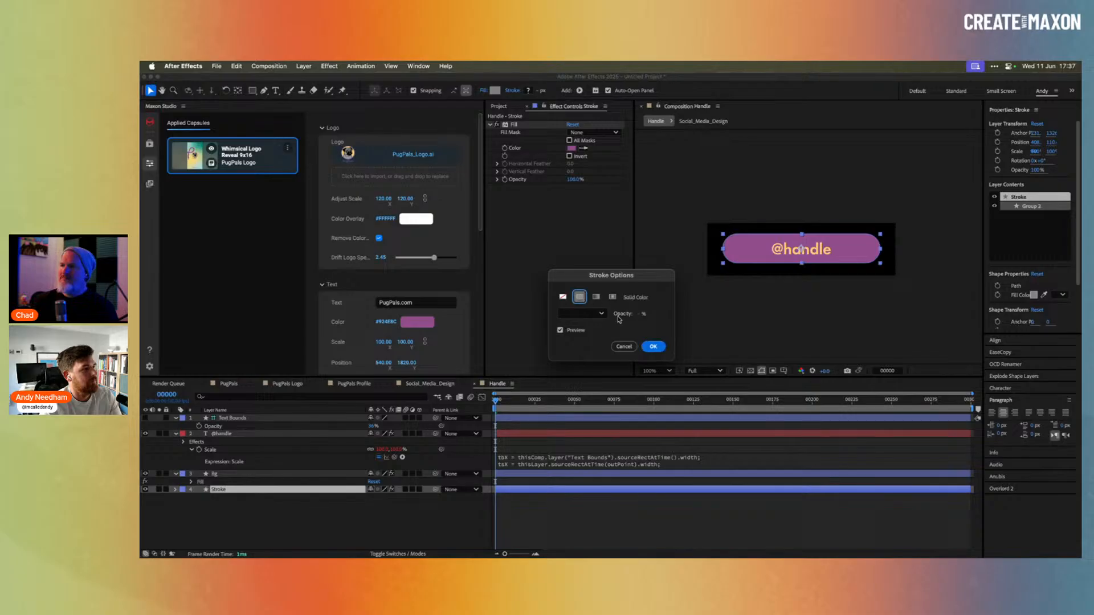
left_click(653, 346)
Copy the light teal swatch's hex code from Illustrator and set the Stroke layer's Fill effect colour to A0D1D6.
left_click(573, 149)
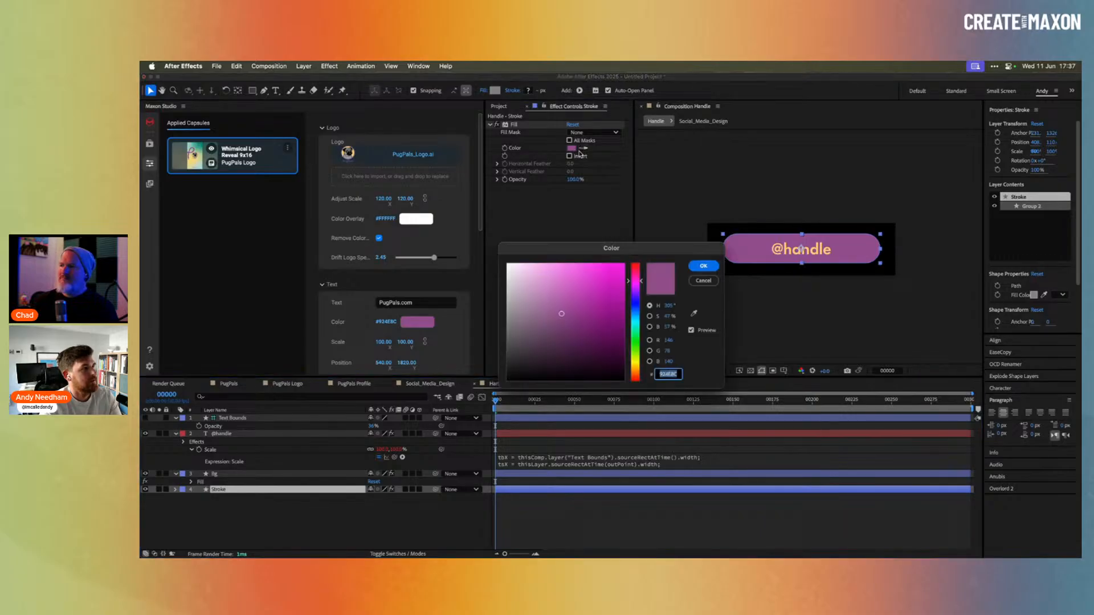
key("super+Tab")
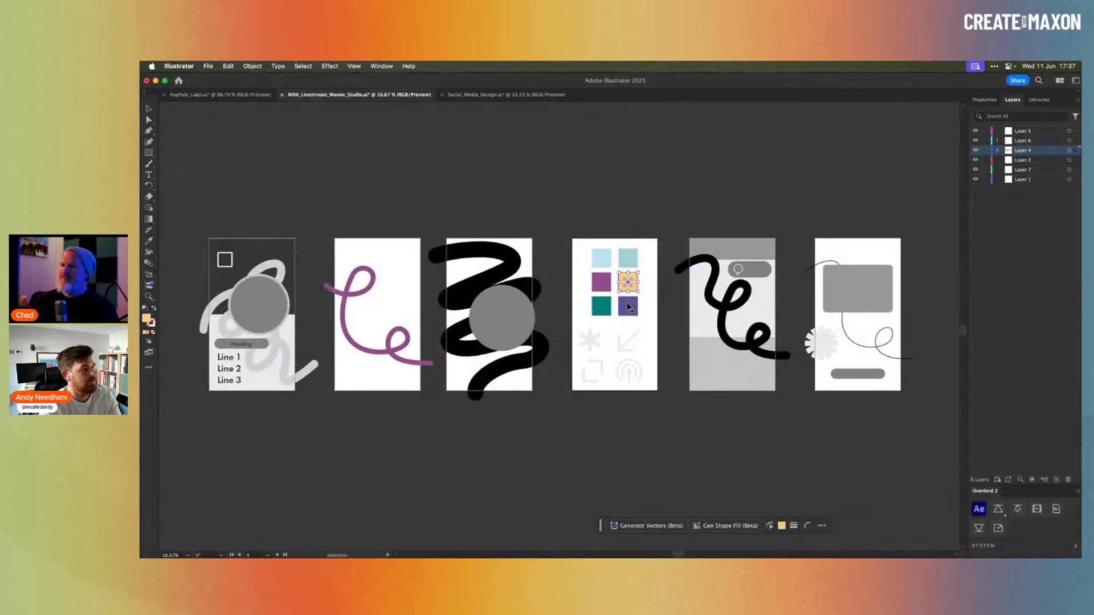
left_click(627, 258)
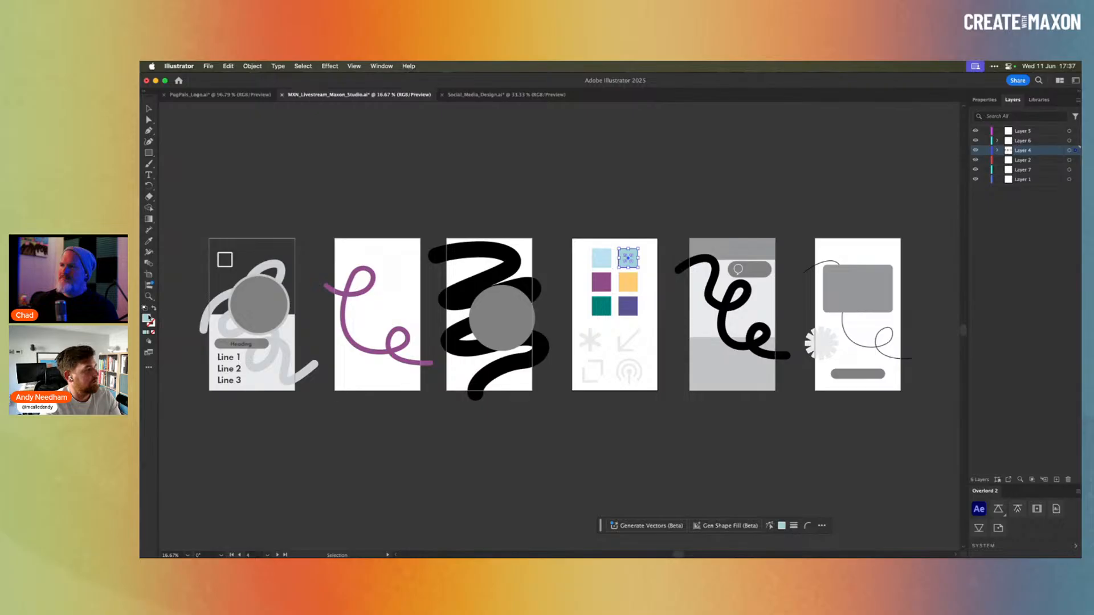
double_click(146, 318)
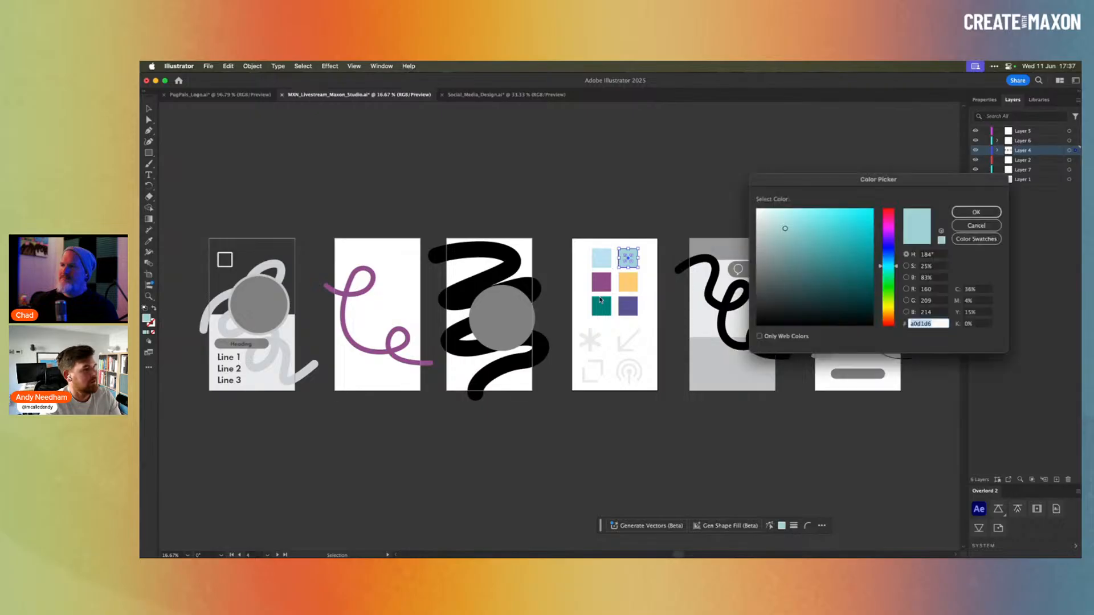
left_click(976, 212)
key("super+Tab")
type("A0D1D6")
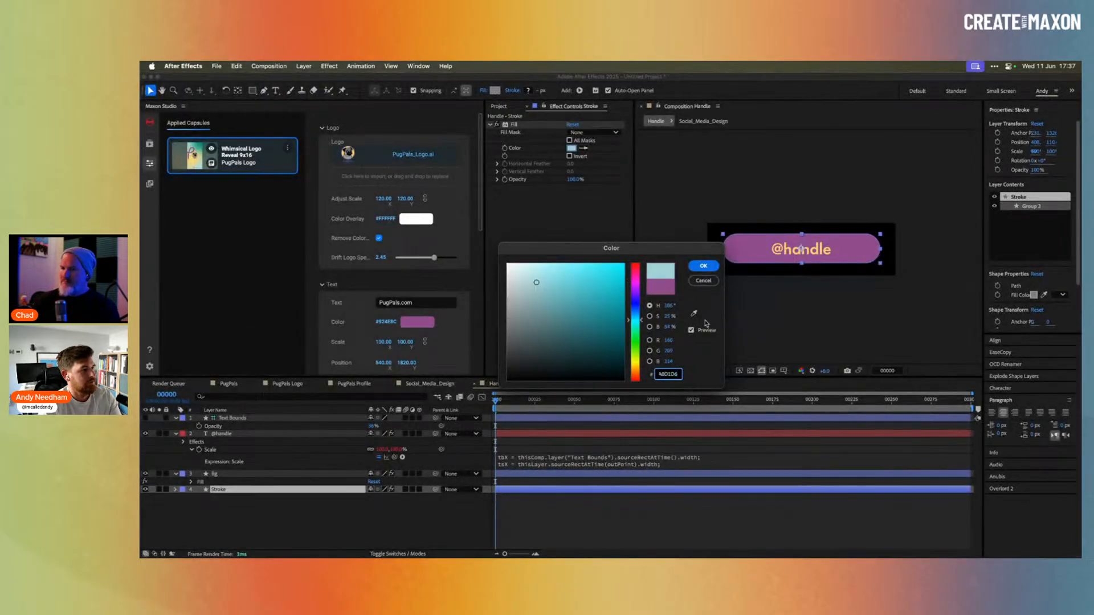
left_click(702, 267)
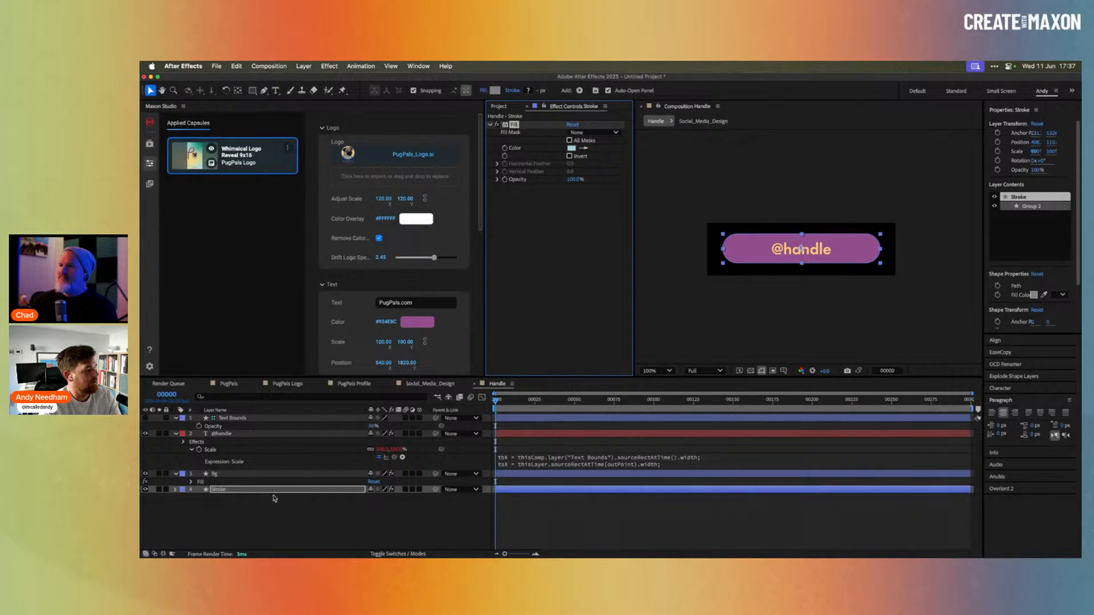
Add a Stroke to Group 2 in the contents of the Stroke shape layer.
left_click(275, 490)
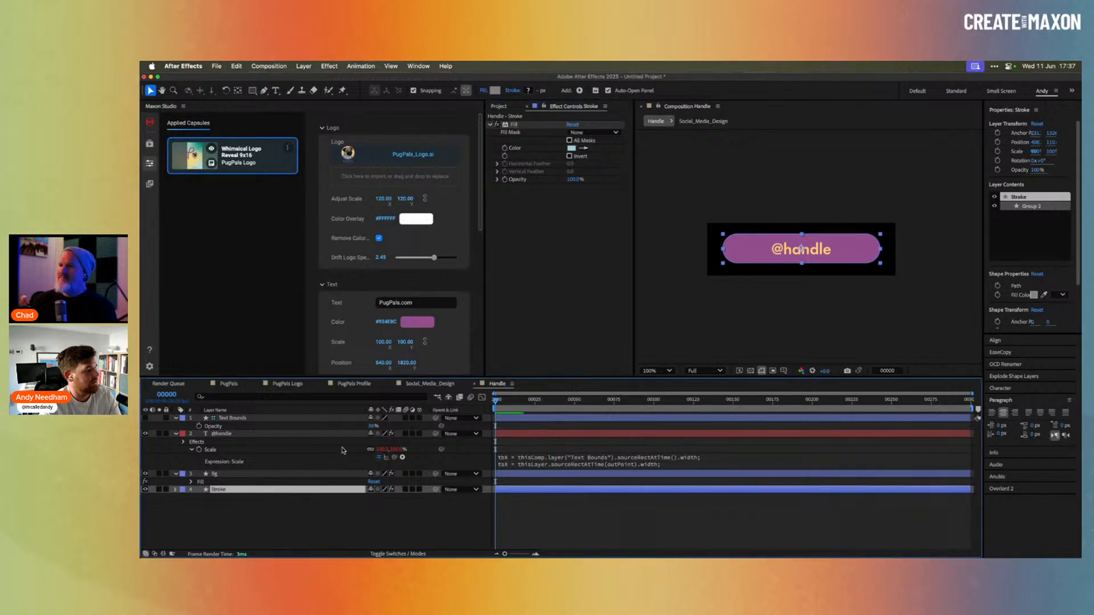
left_click(543, 91)
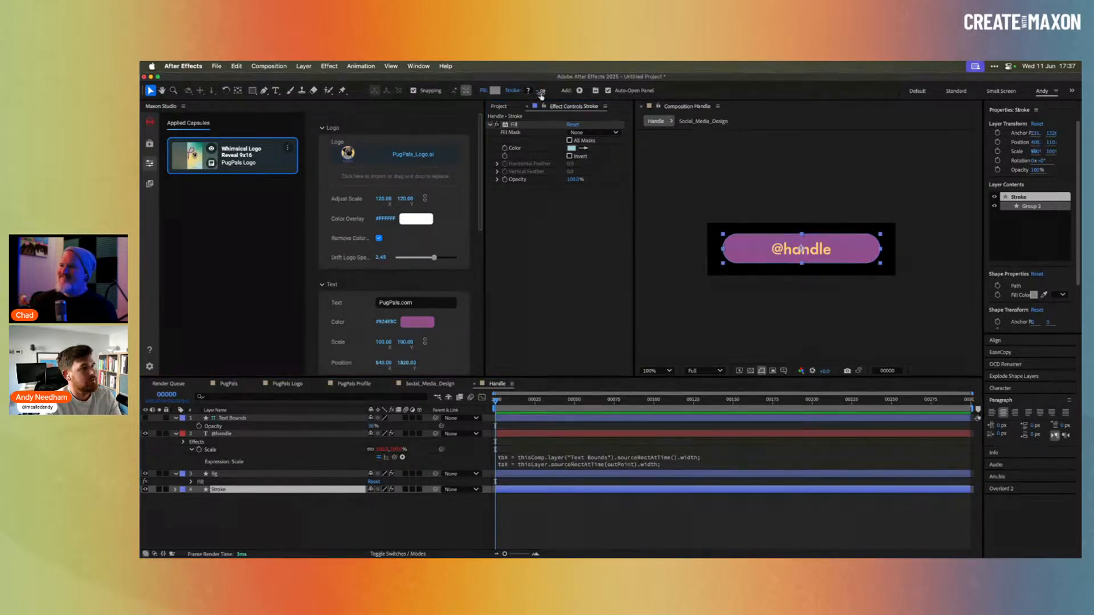
left_click(214, 492)
left_click(176, 490)
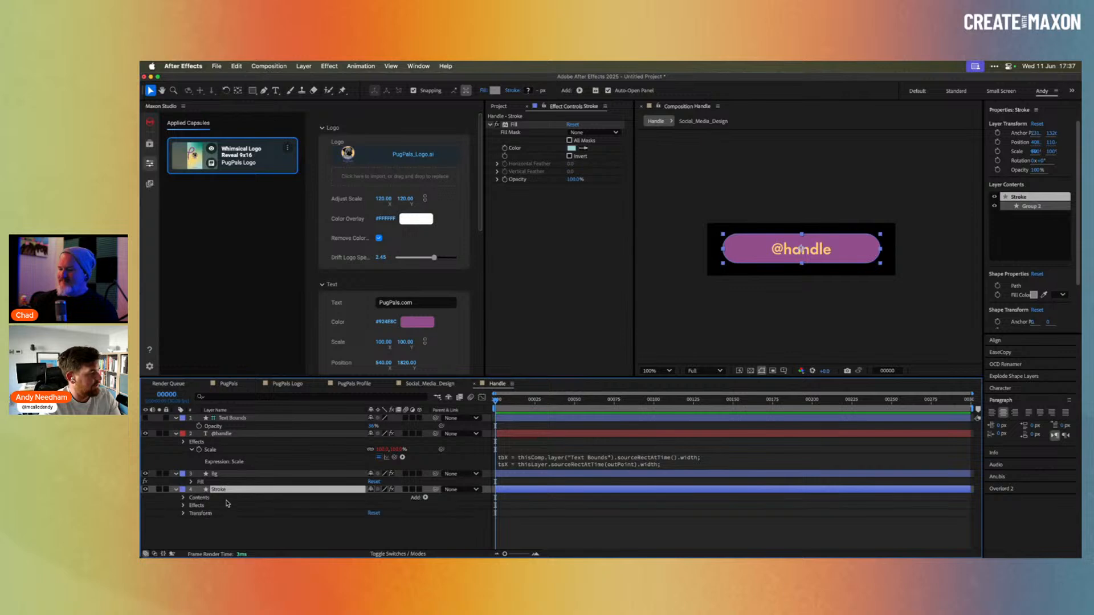
left_click(184, 497)
left_click(192, 506)
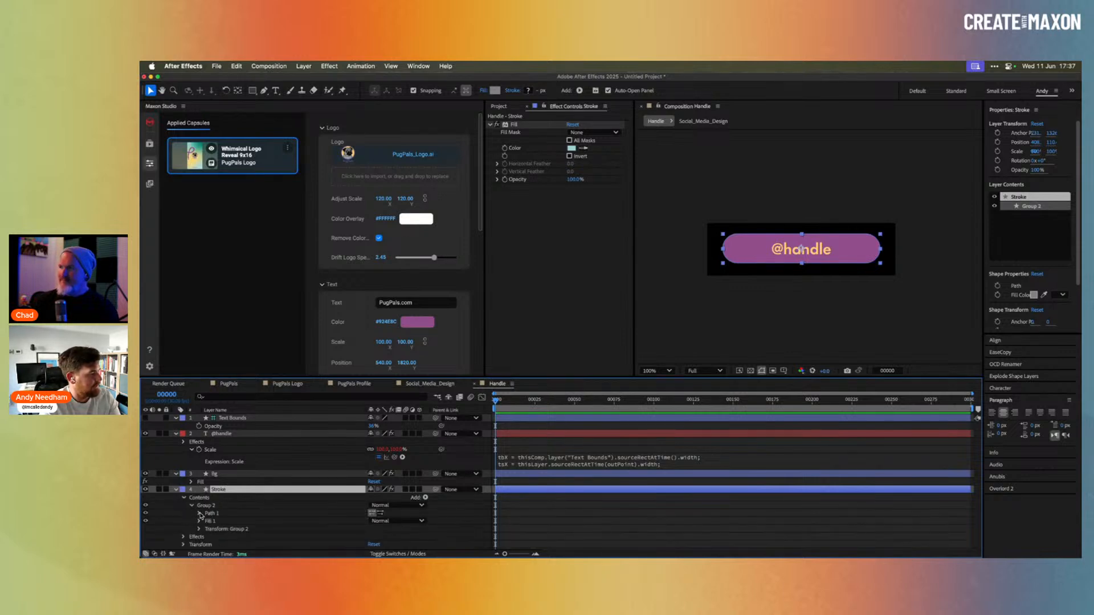
left_click(251, 505)
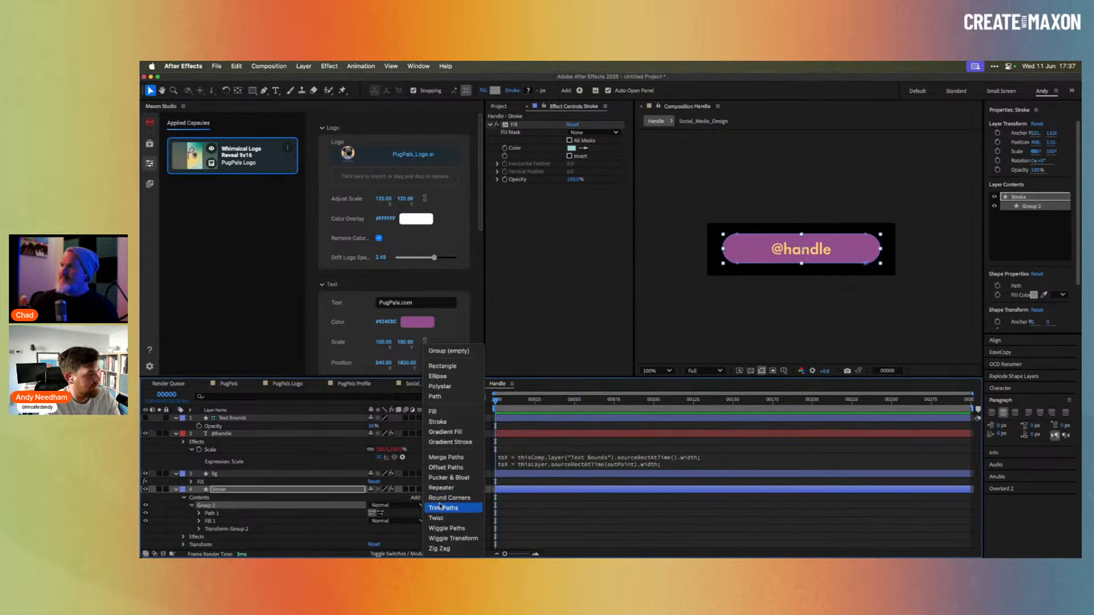
left_click(425, 497)
left_click(448, 422)
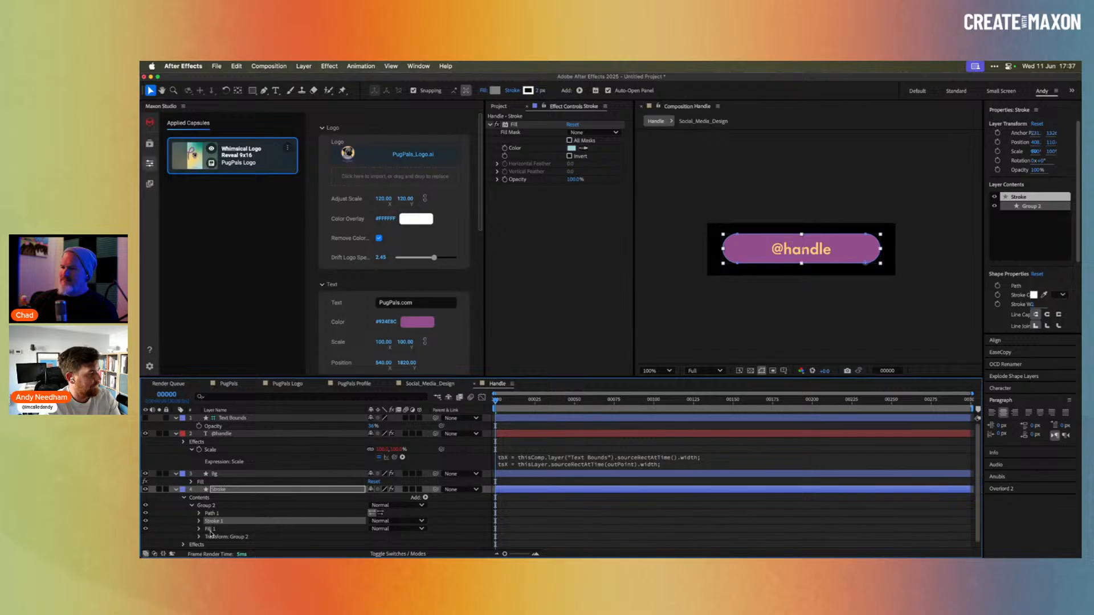
Hide Fill 1 of the Stroke layer's shape group and set the width of its stroke to 17 px.
left_click(186, 532)
left_click(146, 529)
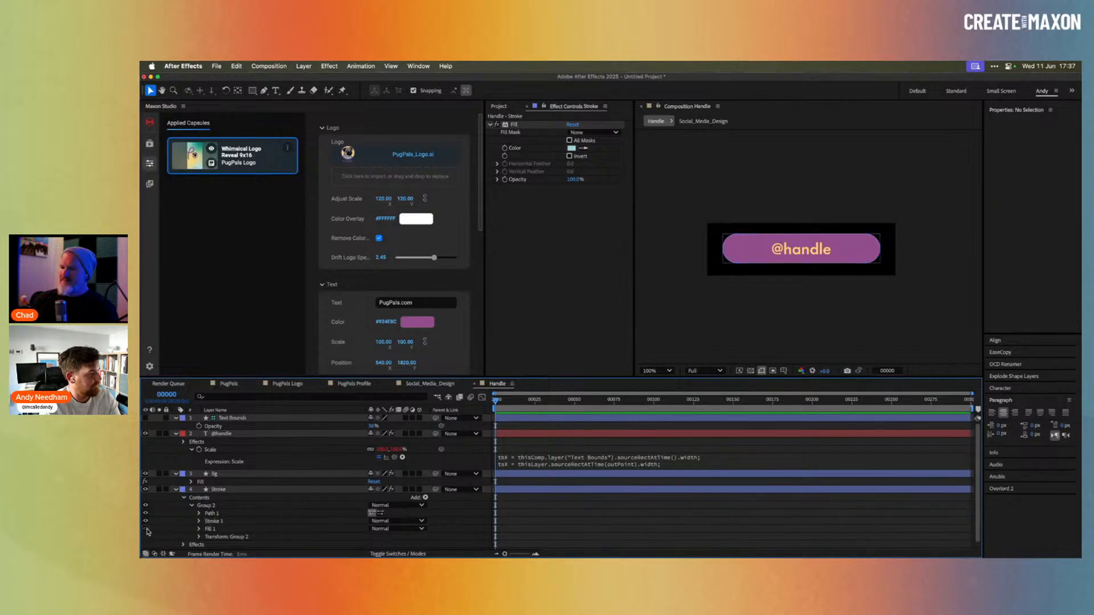
left_click(238, 521)
left_click_drag(538, 90, 548, 91)
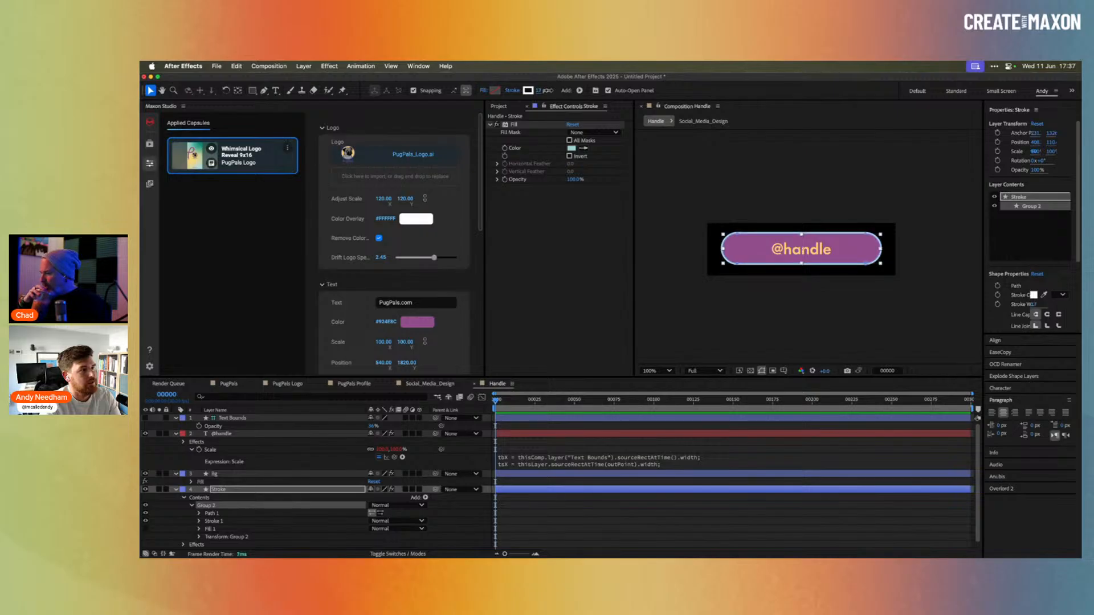
Collapse the properties of all layers in the Handle composition and switch to the Social_Media_Design composition.
left_click(588, 275)
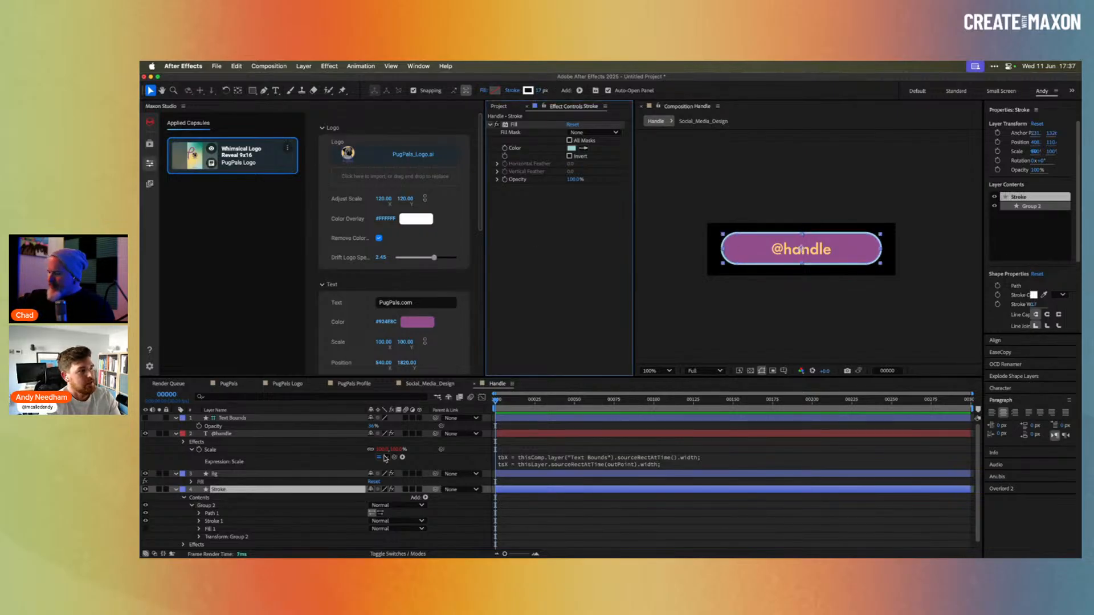
key("super+a")
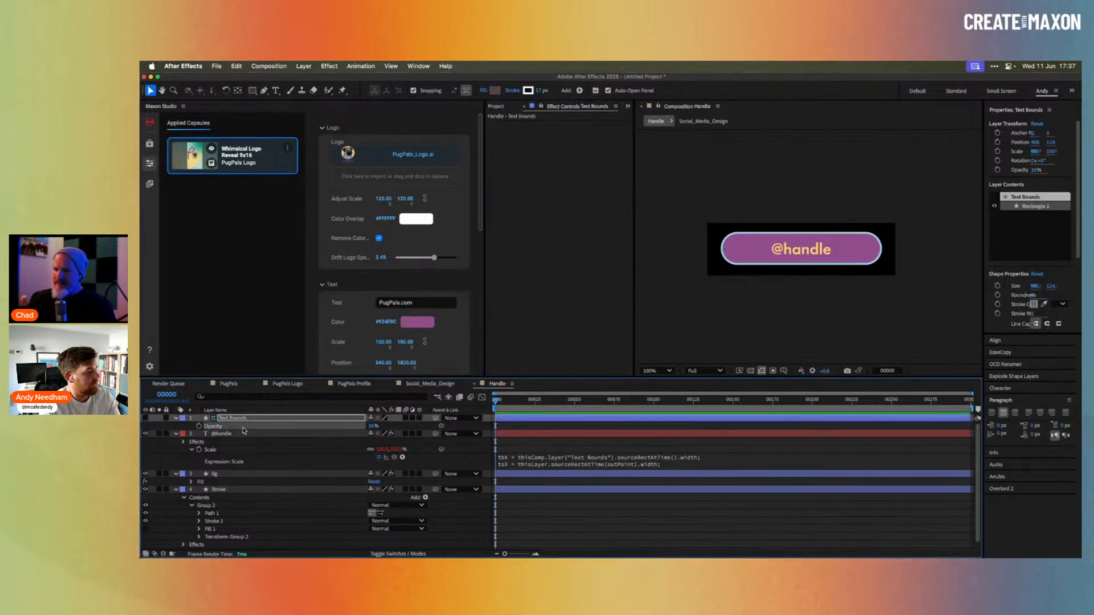
key("u")
left_click(245, 476)
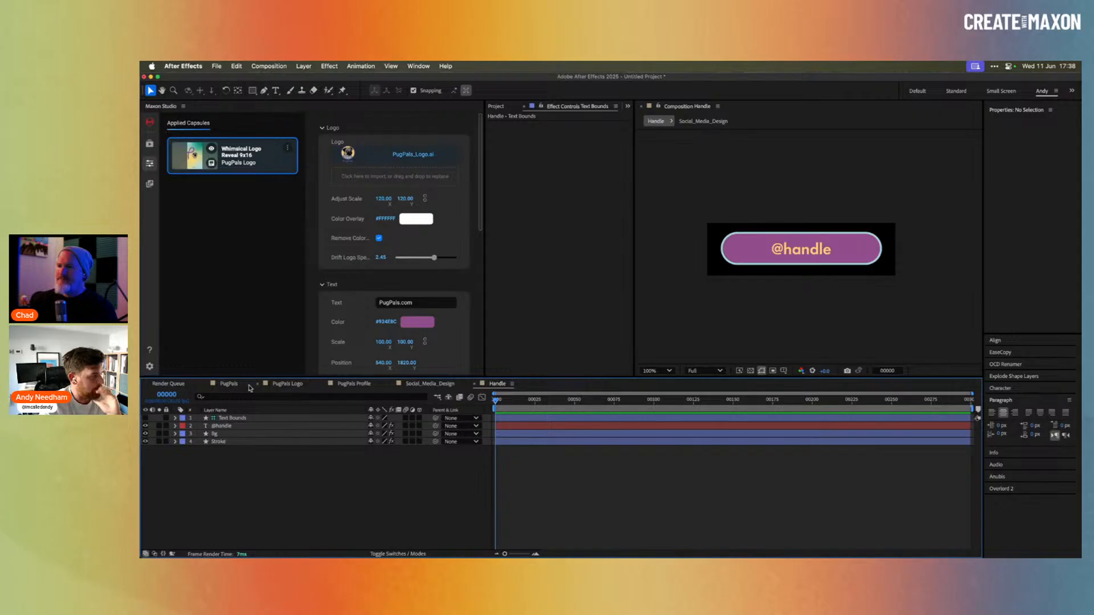
left_click(433, 384)
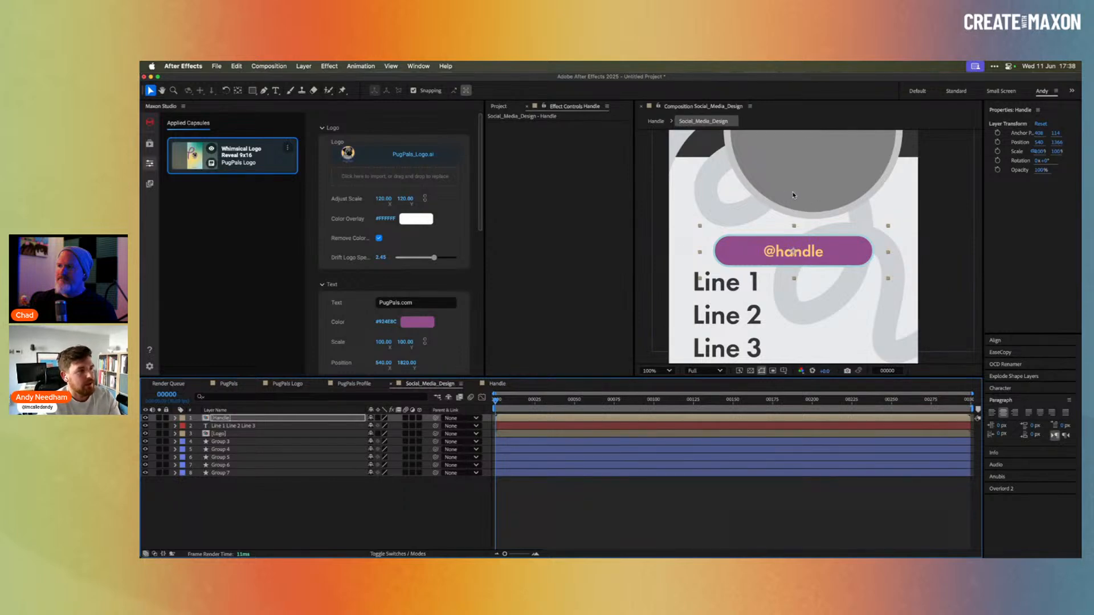
scroll(792, 196, "up", 5)
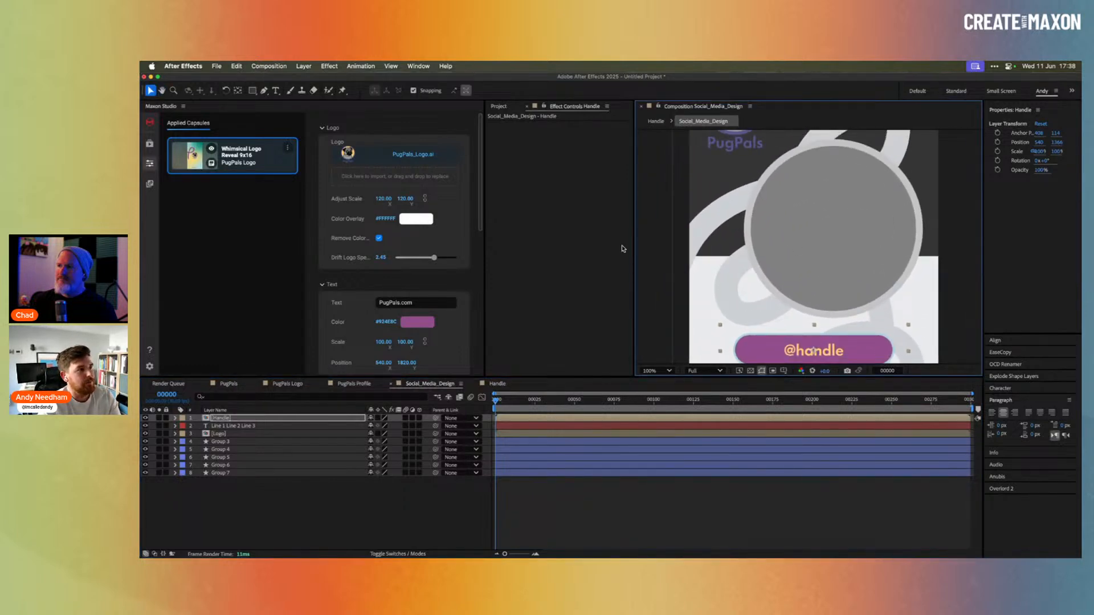
Switch to Finder and locate MXN_Livestream_Maxon_Studio.aep in the AE project folder.
key("super+Tab")
left_click(598, 311)
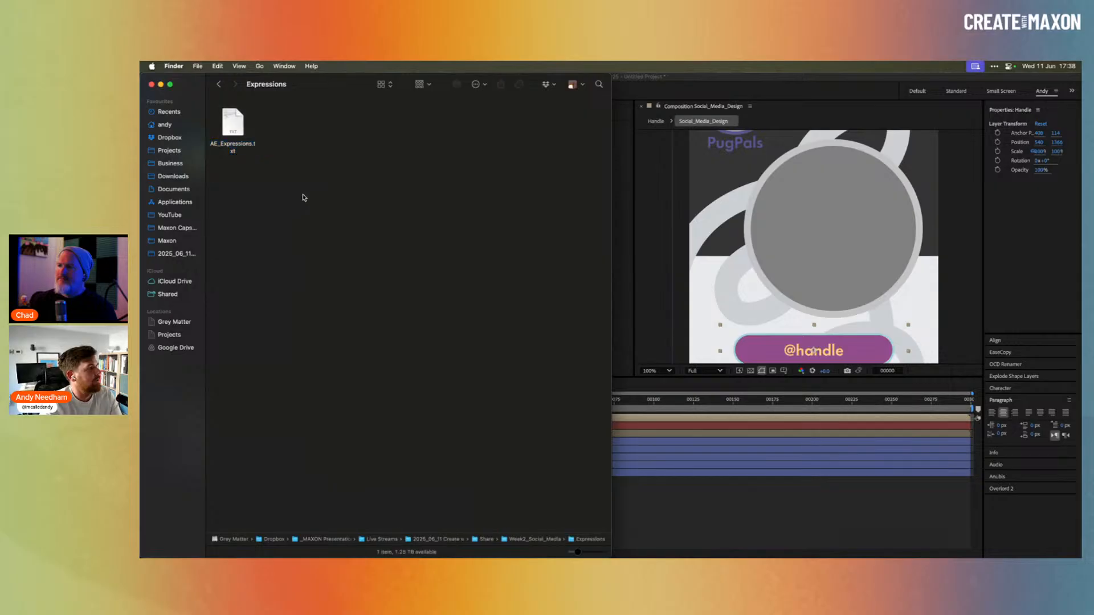
key("super+Up")
key("Left")
key("super+Down")
key("Right")
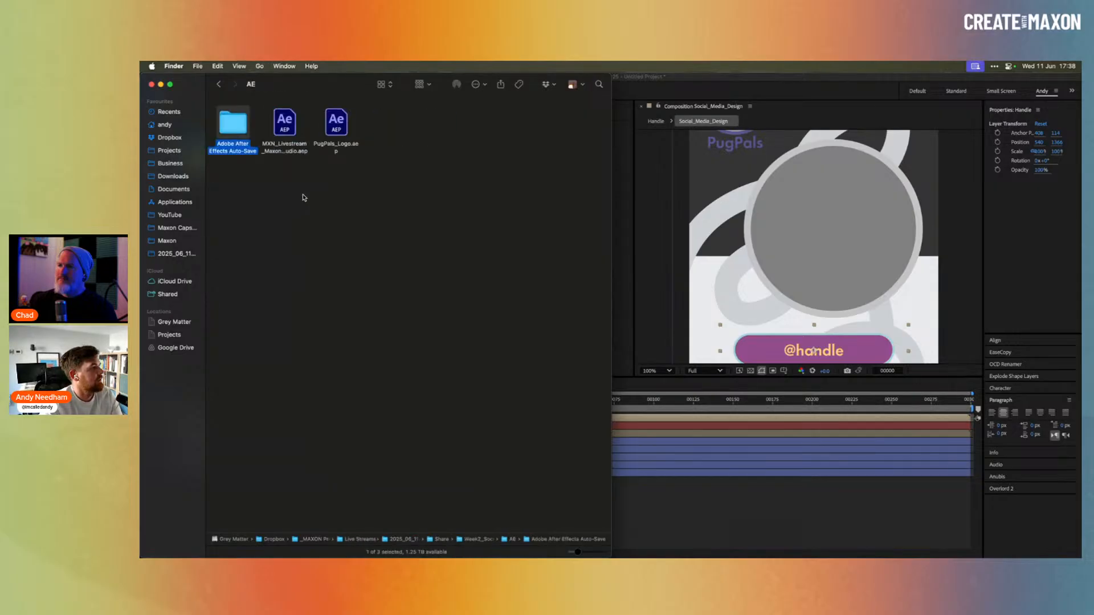
key("Right")
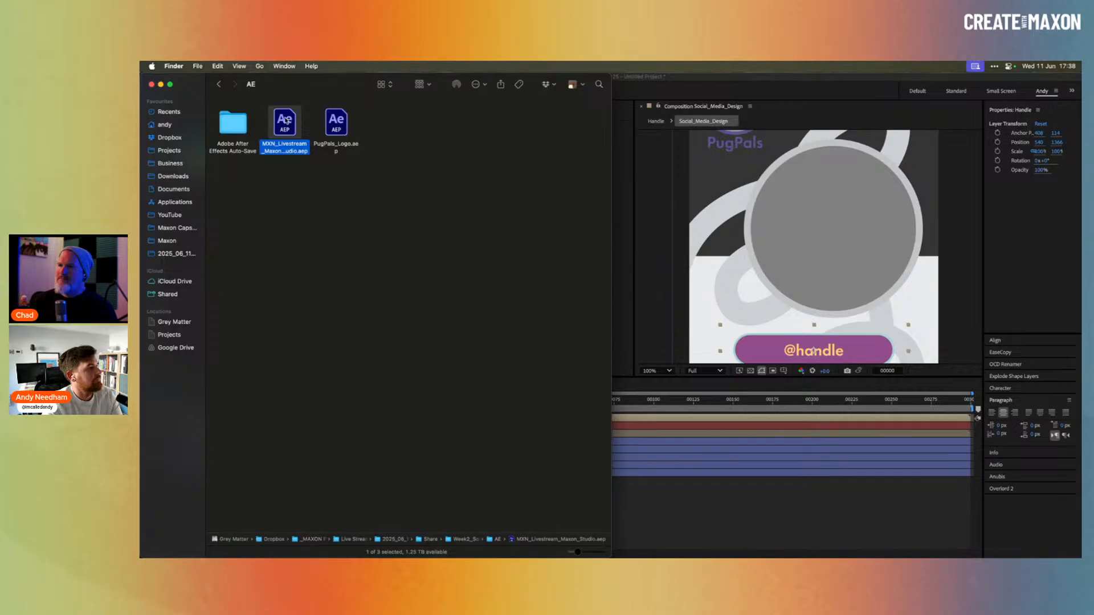
Import MXN_Livestream_Maxon_Studio.aep from Finder into the current After Effects project.
left_click(629, 158)
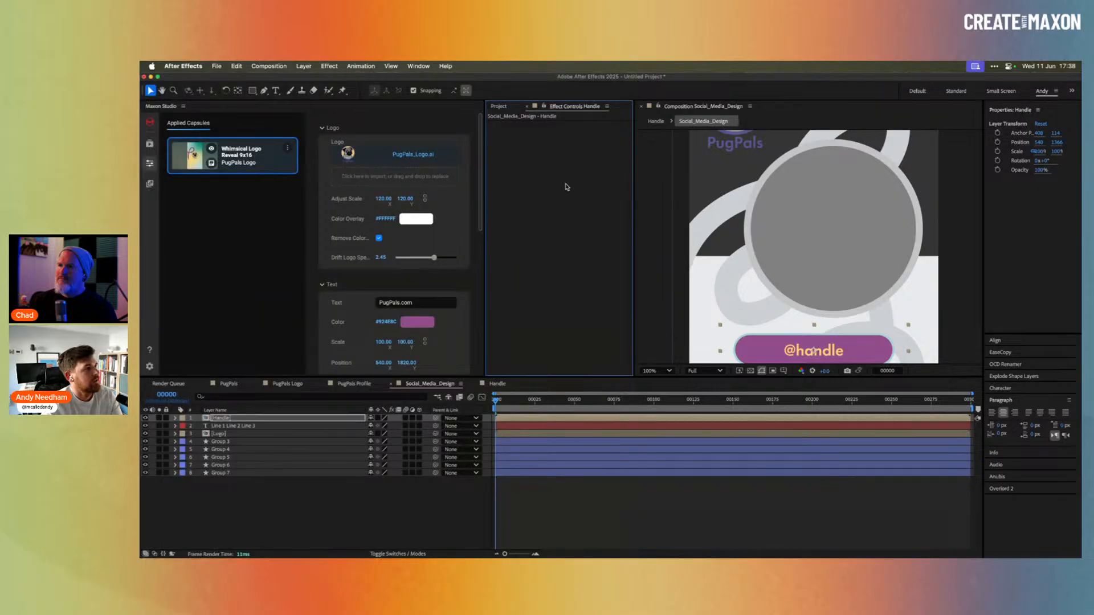
left_click(501, 106)
key("super+Tab")
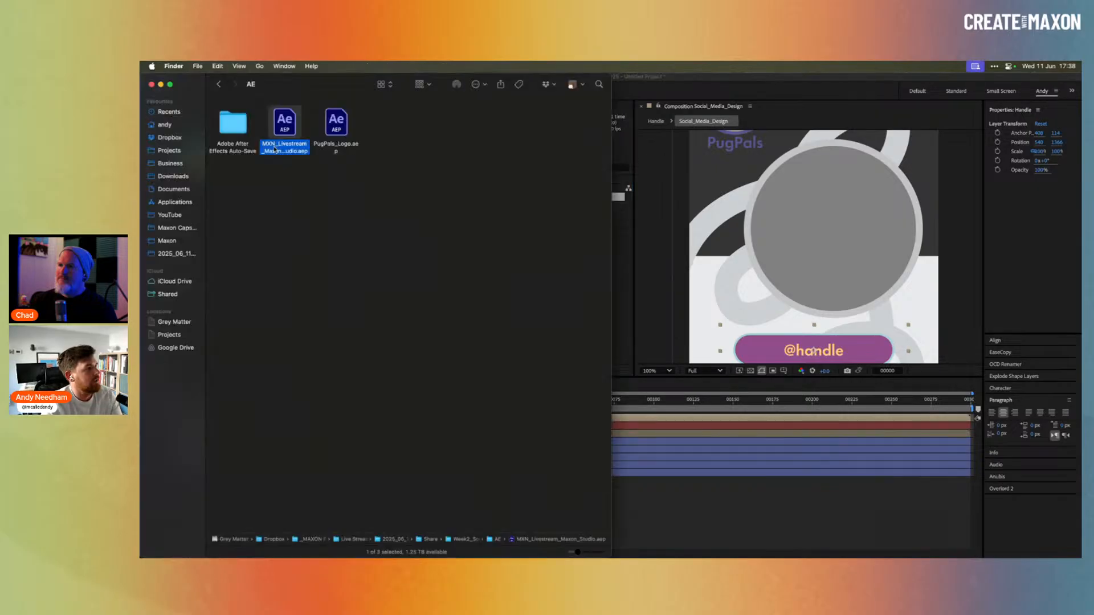
left_click_drag(289, 124, 518, 275)
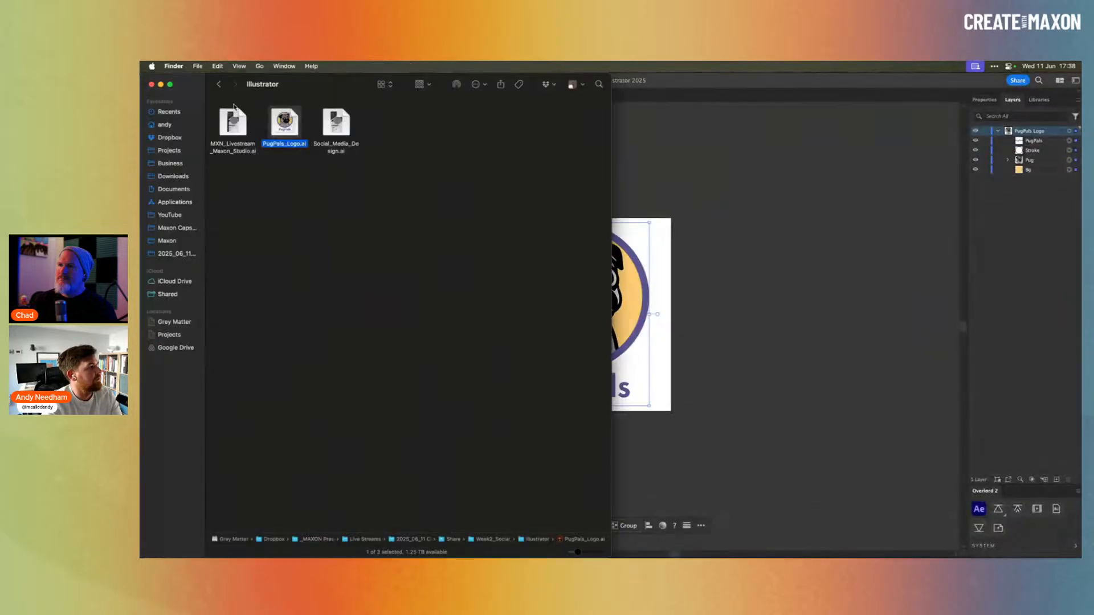
key("super+bracketleft")
left_click(287, 127)
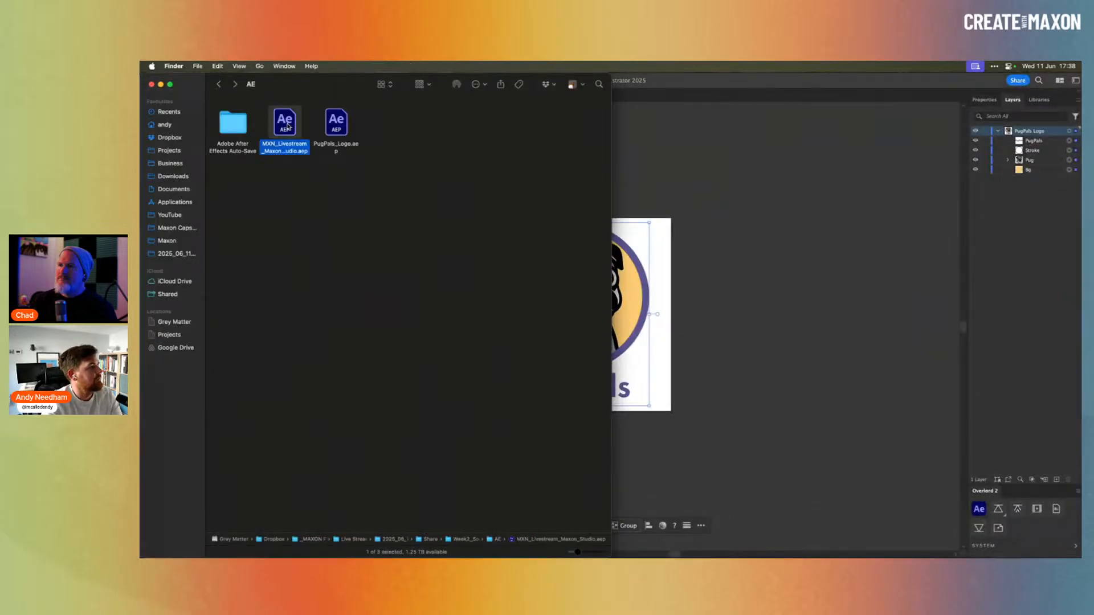
key("super+Tab")
left_click_drag(287, 126, 572, 269)
key("super+Tab")
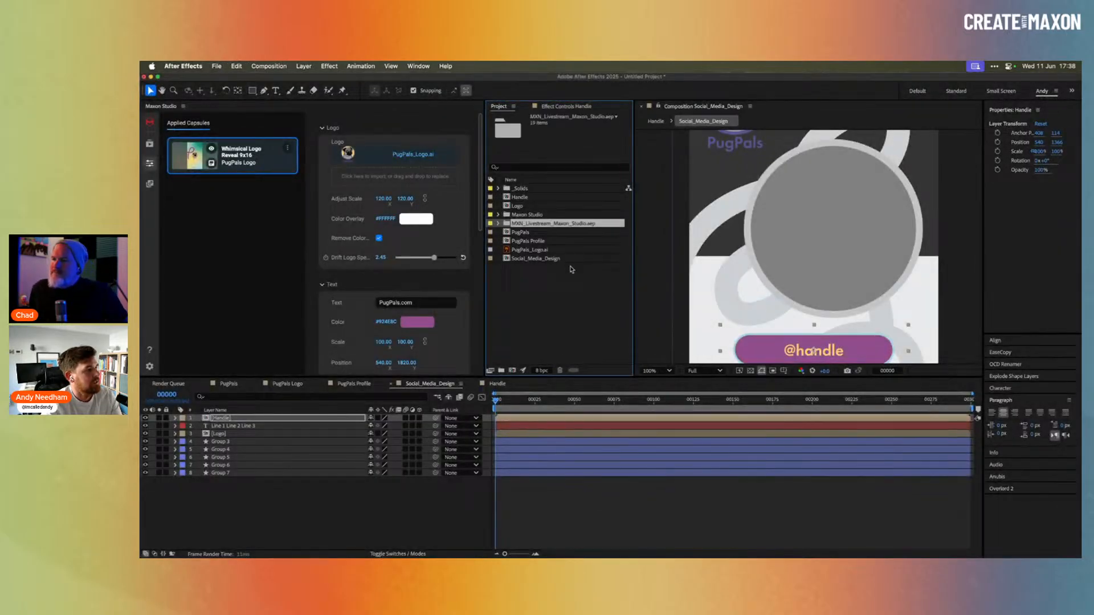
Open the Build composition from the imported project folder and preview its social media post animation.
double_click(550, 224)
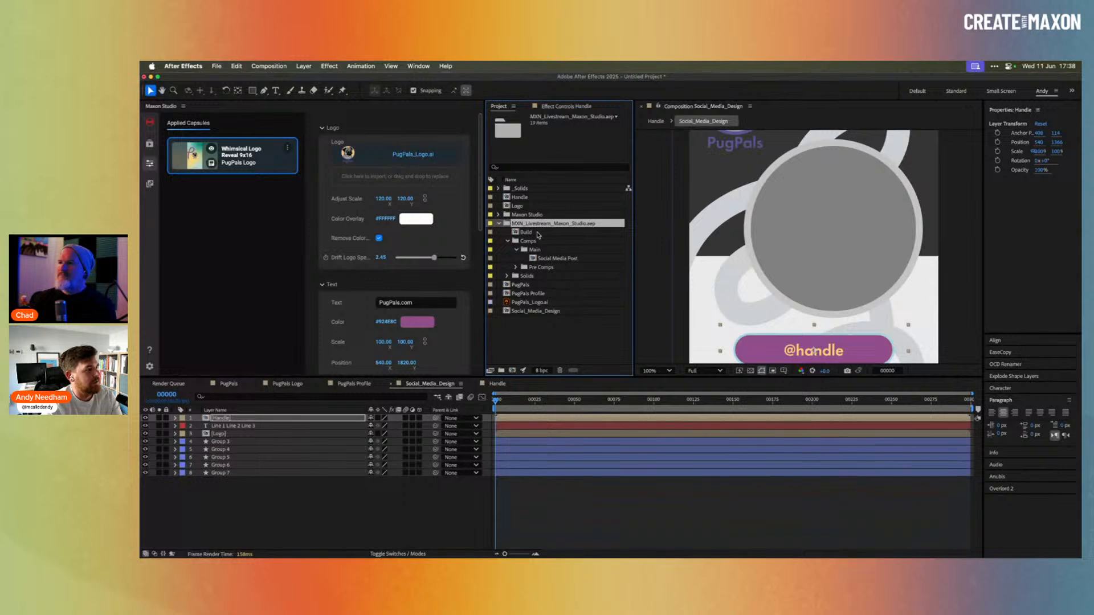
double_click(539, 233)
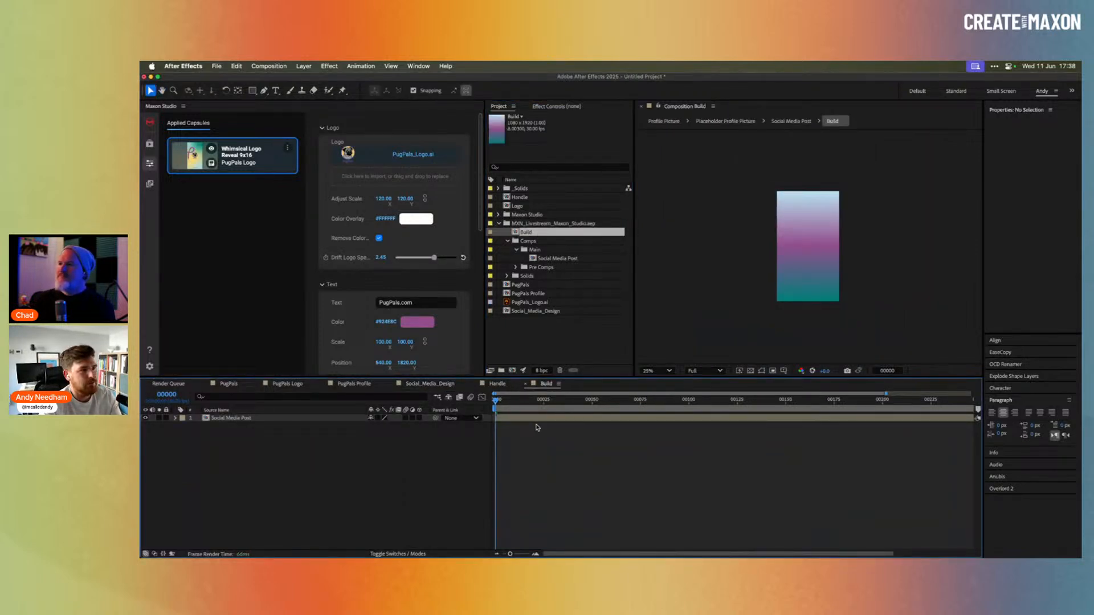
key("space")
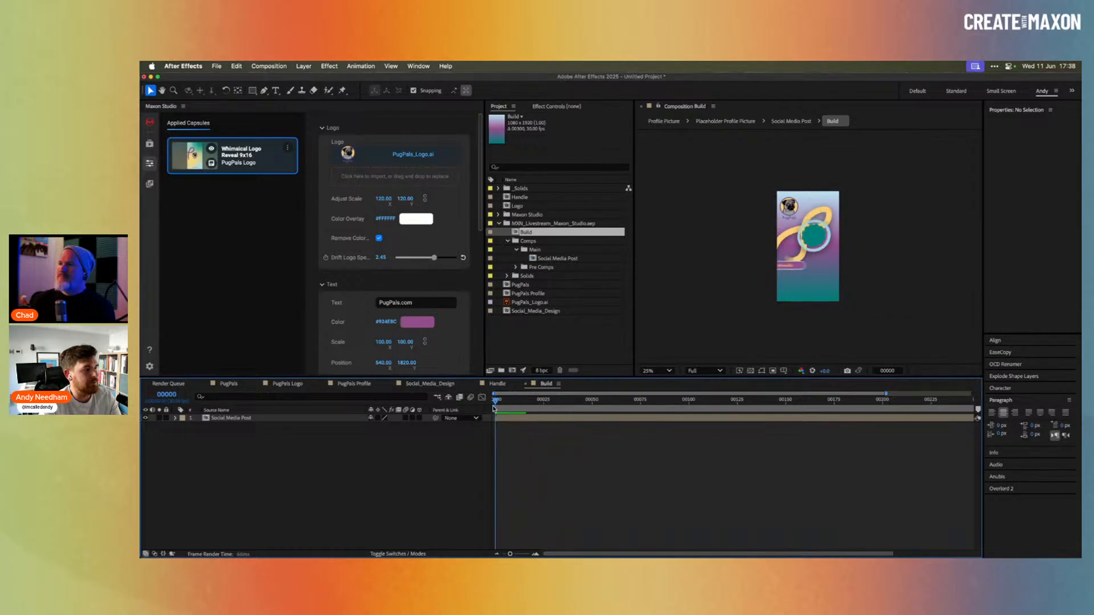
key("space")
left_click_drag(509, 414, 701, 409)
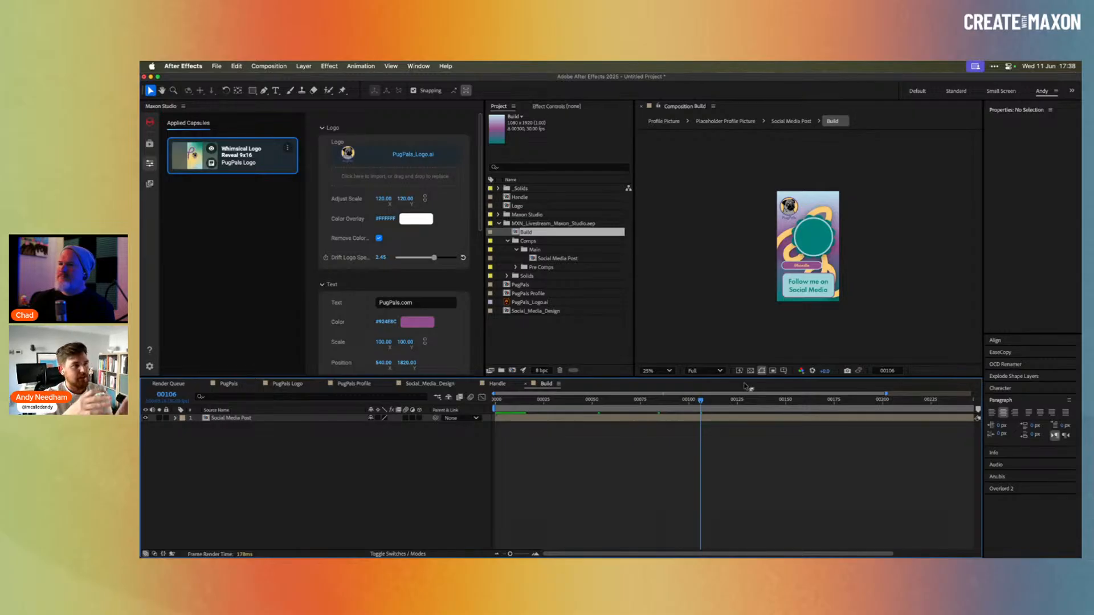
key("period")
key("period")
key("comma")
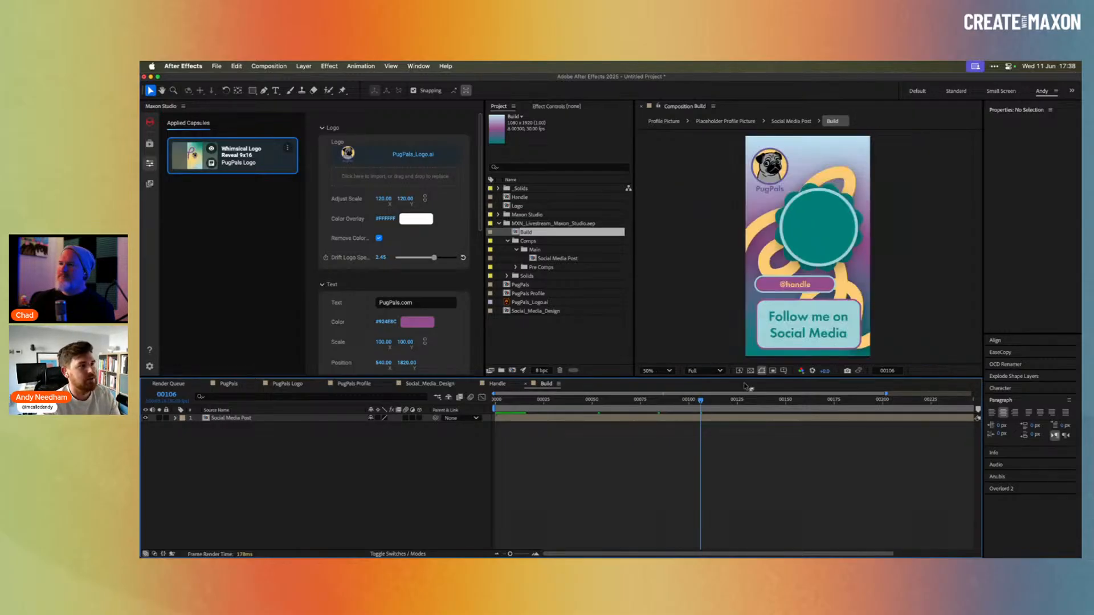
left_click_drag(672, 409, 551, 409)
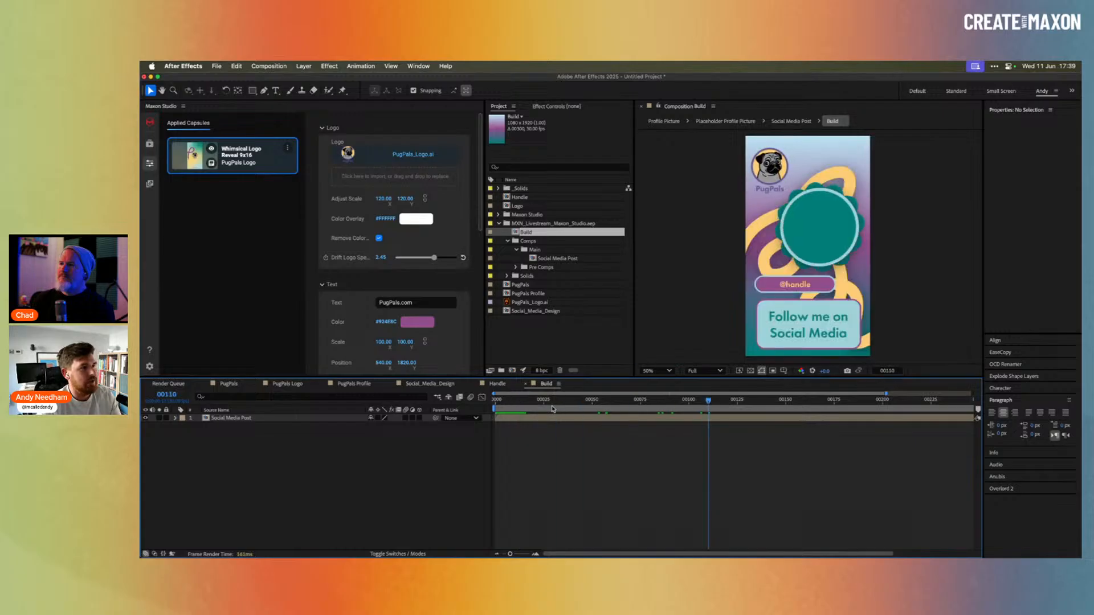
Open the Social Media Post composition and its Placeholder Profile Picture precomp, and collapse that precomp's layer properties.
double_click(282, 419)
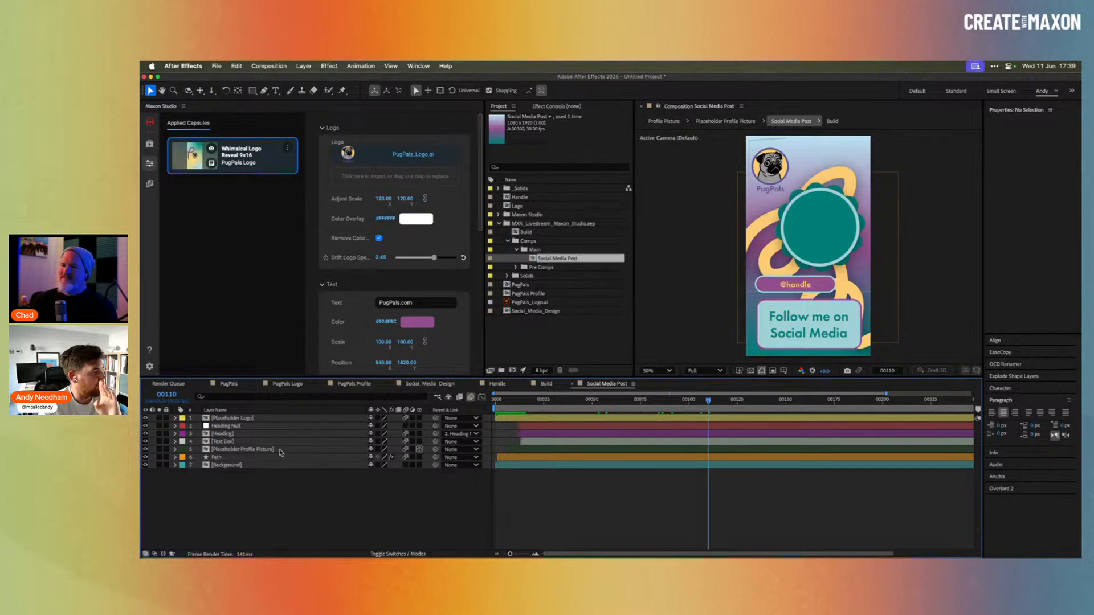
left_click(283, 450)
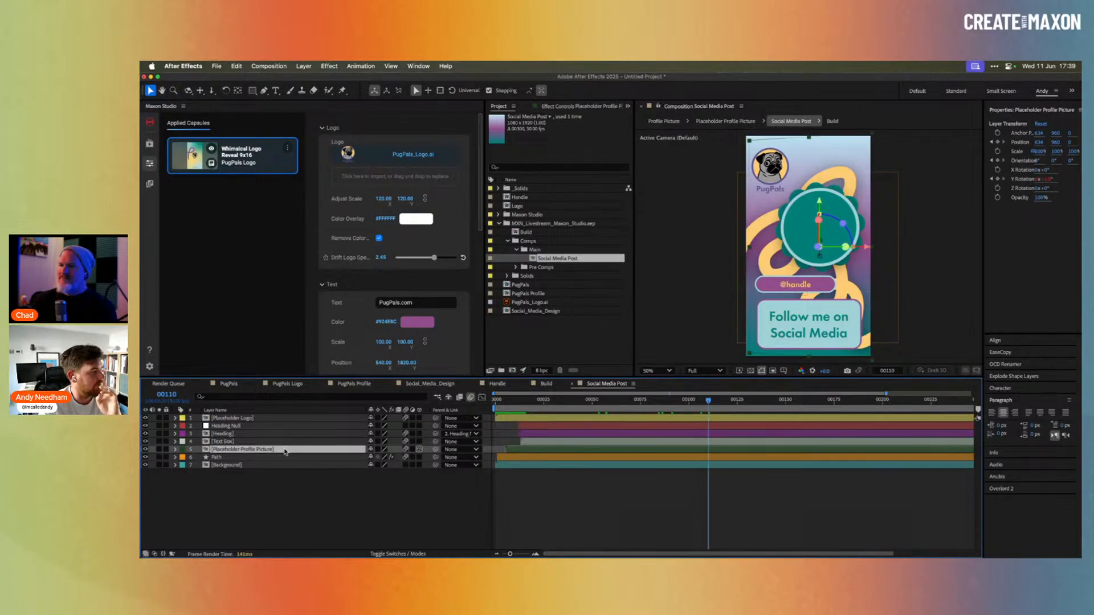
double_click(286, 450)
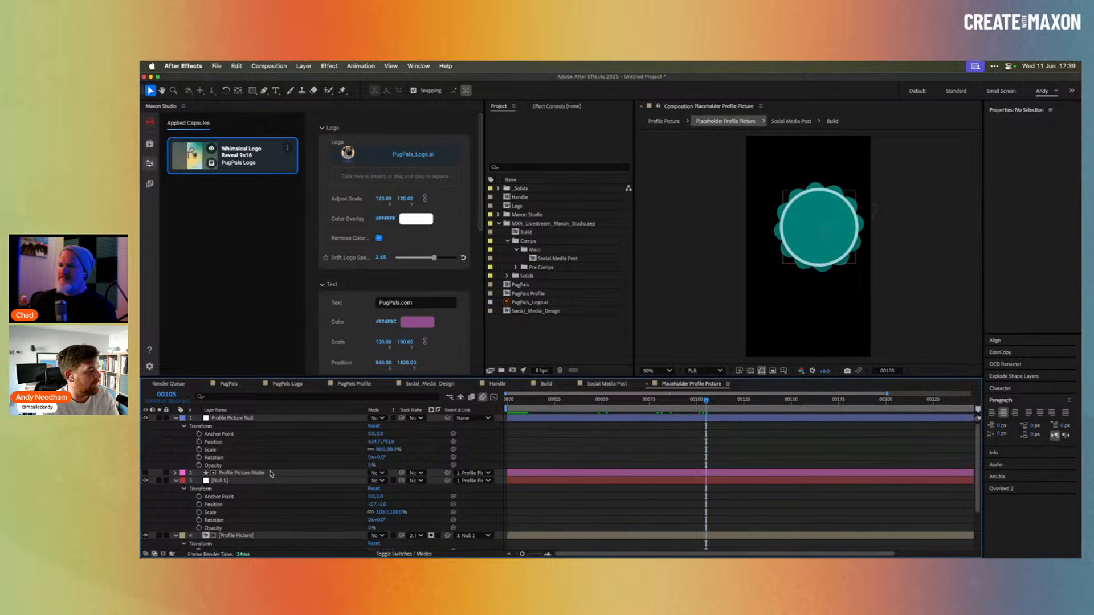
left_click(248, 418)
left_click(265, 495)
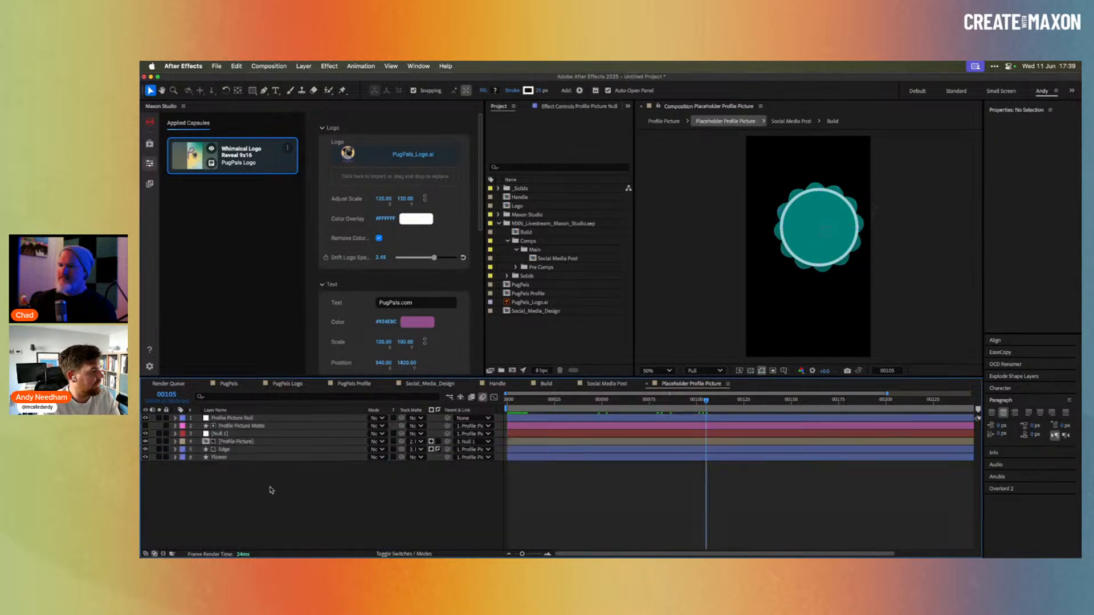
Examine the nested Profile Picture composition and the Null 1 and Profile Picture Null layers in its parent precomp.
double_click(272, 442)
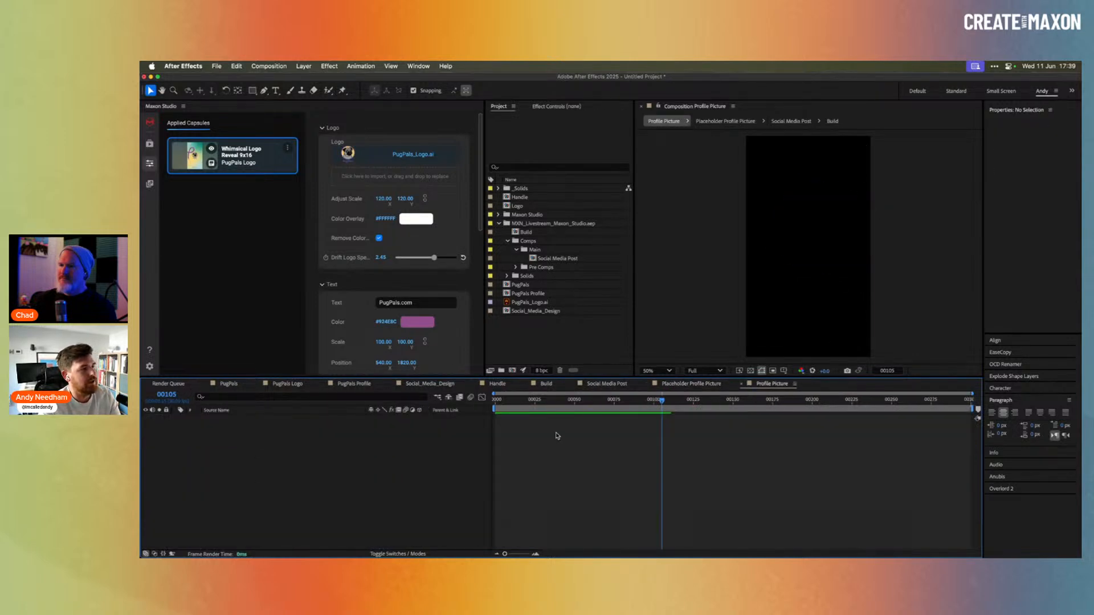
left_click(437, 397)
left_click(497, 398)
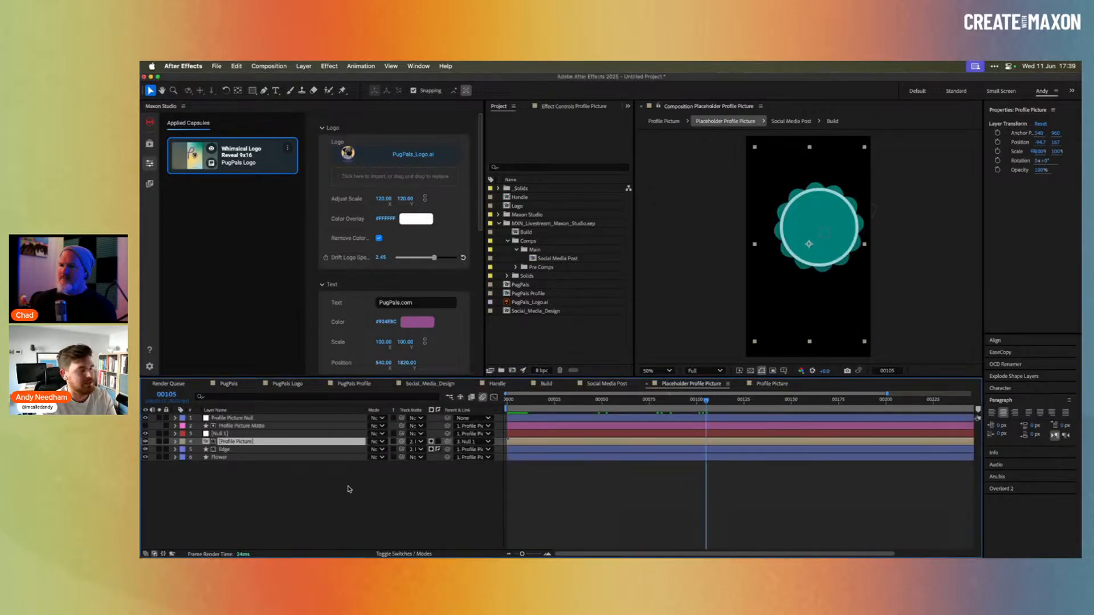
left_click(246, 435)
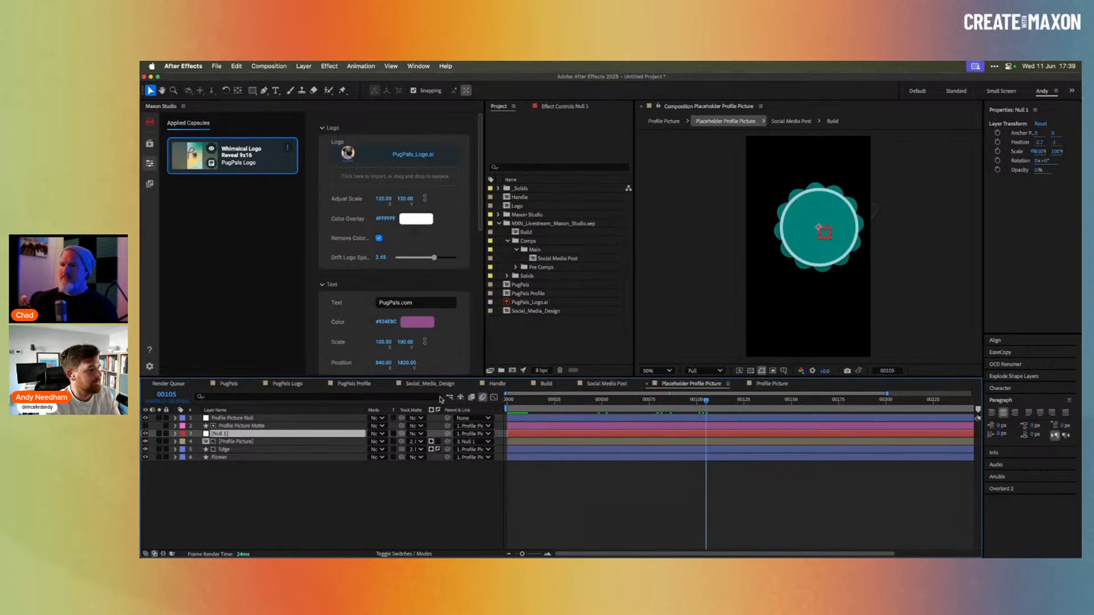
left_click(284, 420)
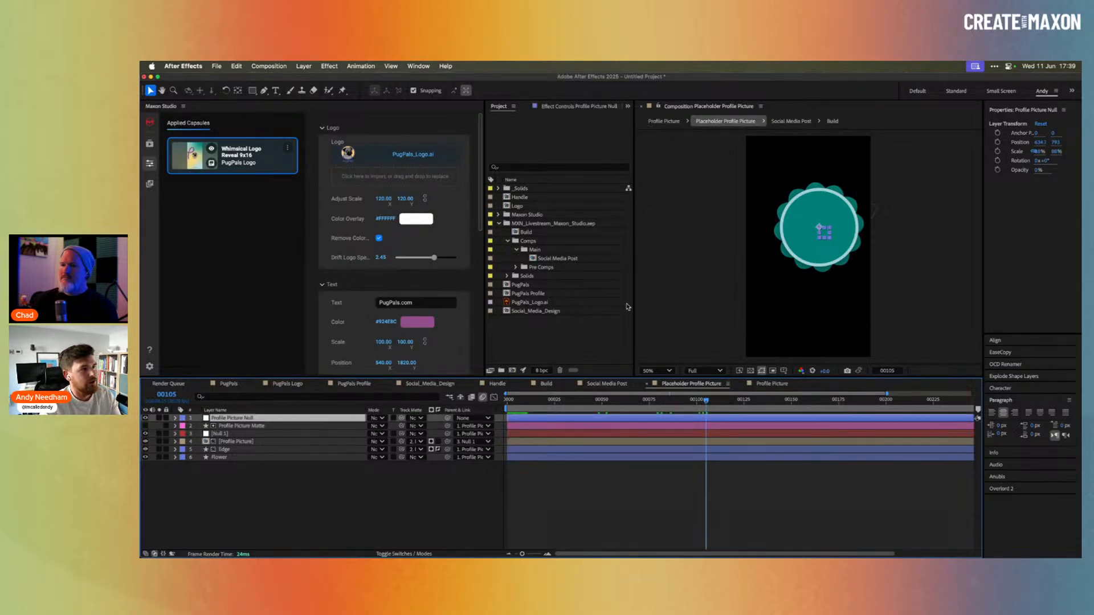
Try repositioning the Profile Picture Null, and return to the Social Media Post composition to preview its animation.
key("p")
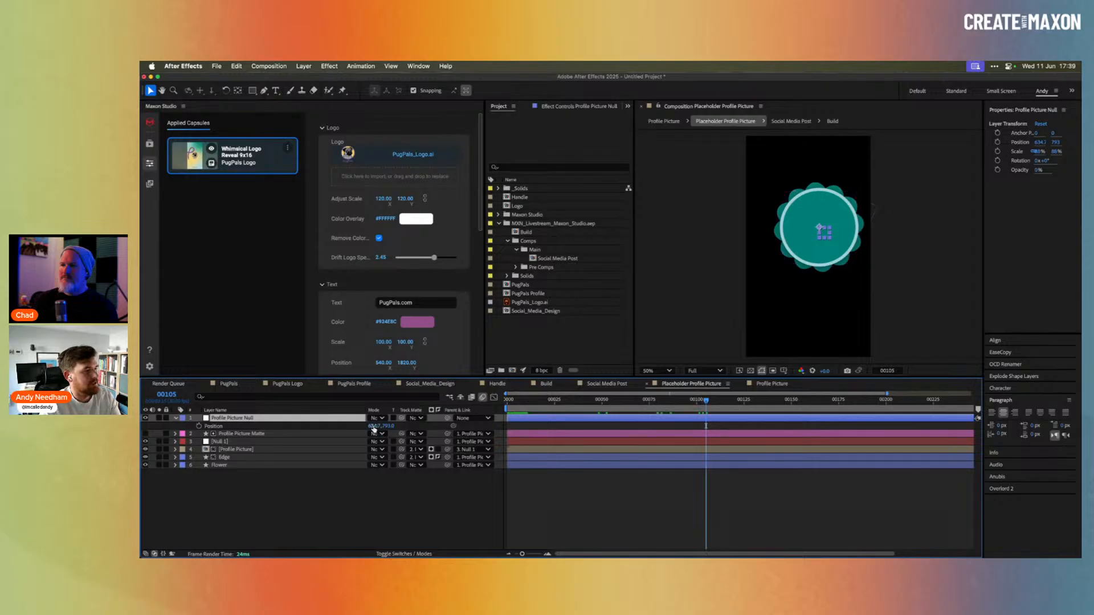
mouse_move(373, 429)
left_mouse_down()
mouse_move(362, 426)
mouse_move(375, 426)
left_mouse_up()
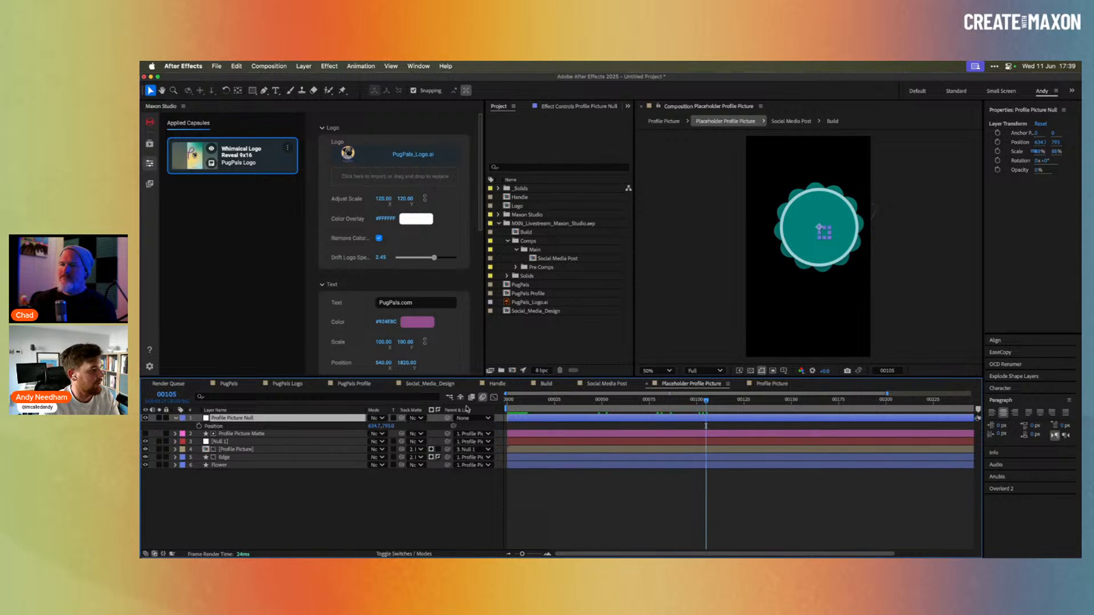
left_click(449, 397)
left_click(549, 395)
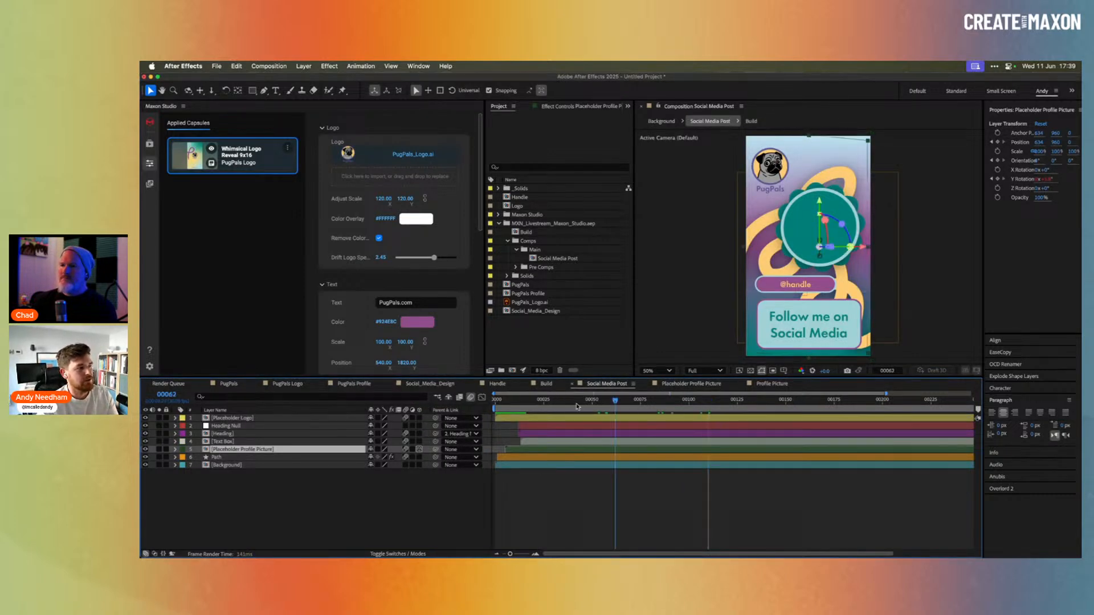
left_click(505, 400)
left_click_drag(527, 400, 682, 392)
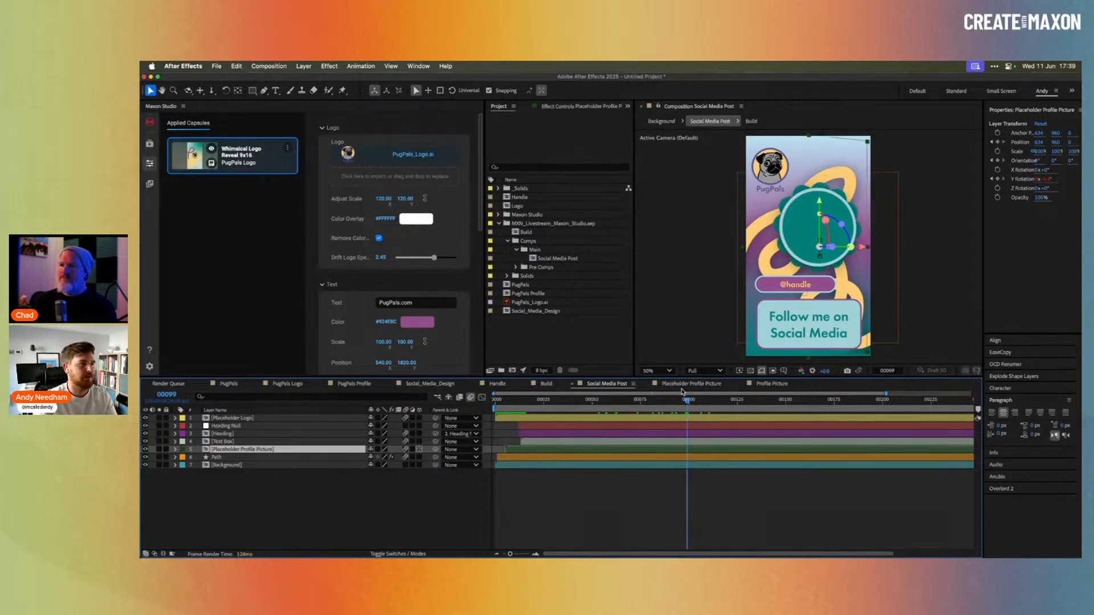
Try shifting the Heading Null's position in the Social Media Post composition, undo the shift and deselect the layer.
left_click(232, 425)
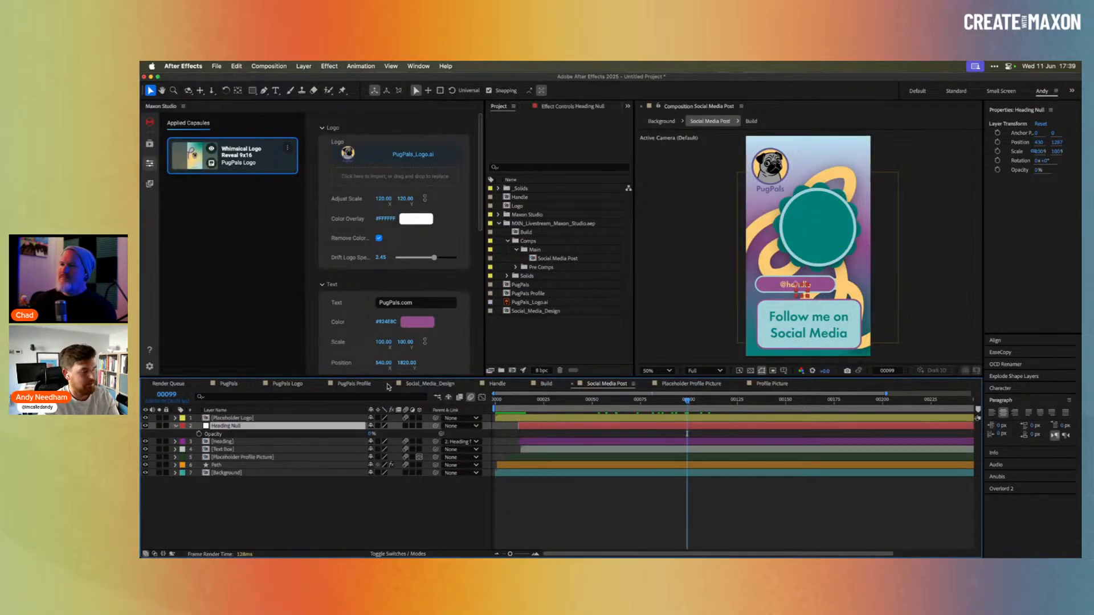
key("p")
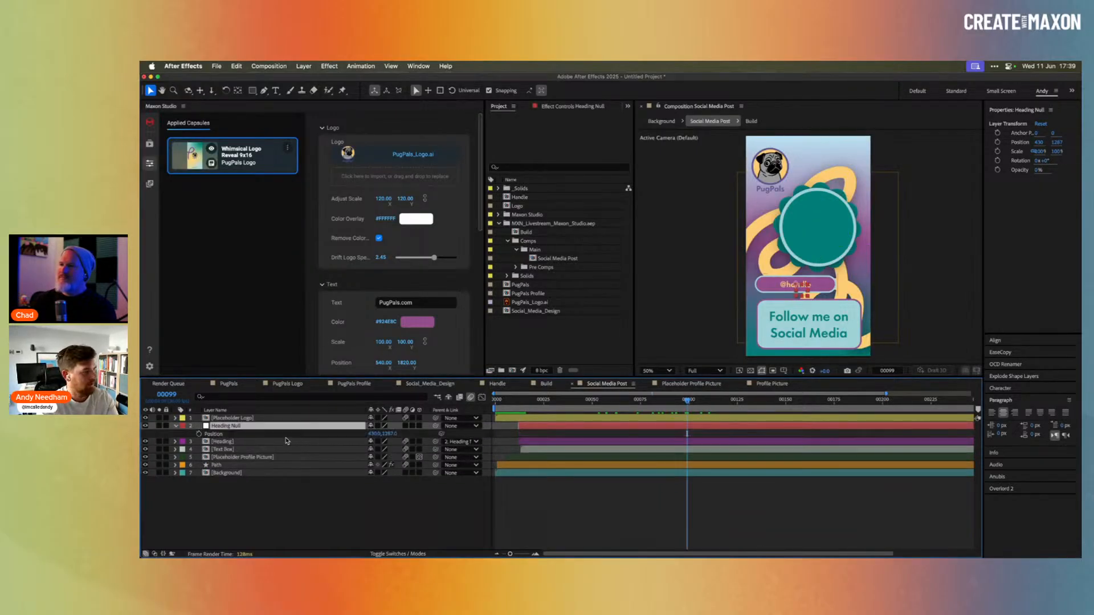
mouse_move(373, 433)
left_mouse_down()
mouse_move(399, 434)
mouse_move(378, 422)
left_mouse_up()
key("super+z")
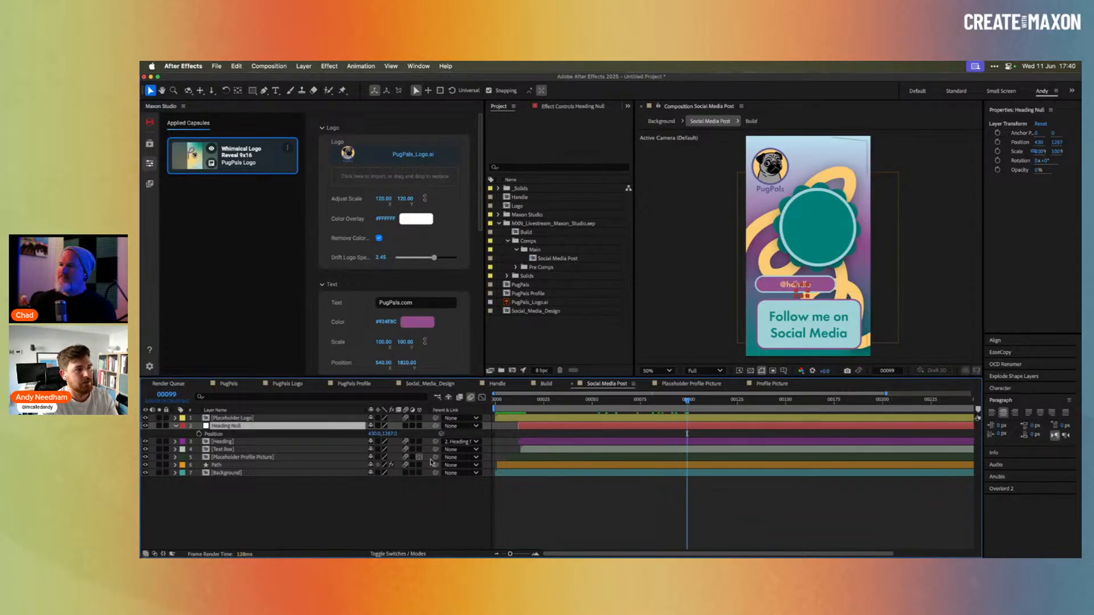
left_click(401, 510)
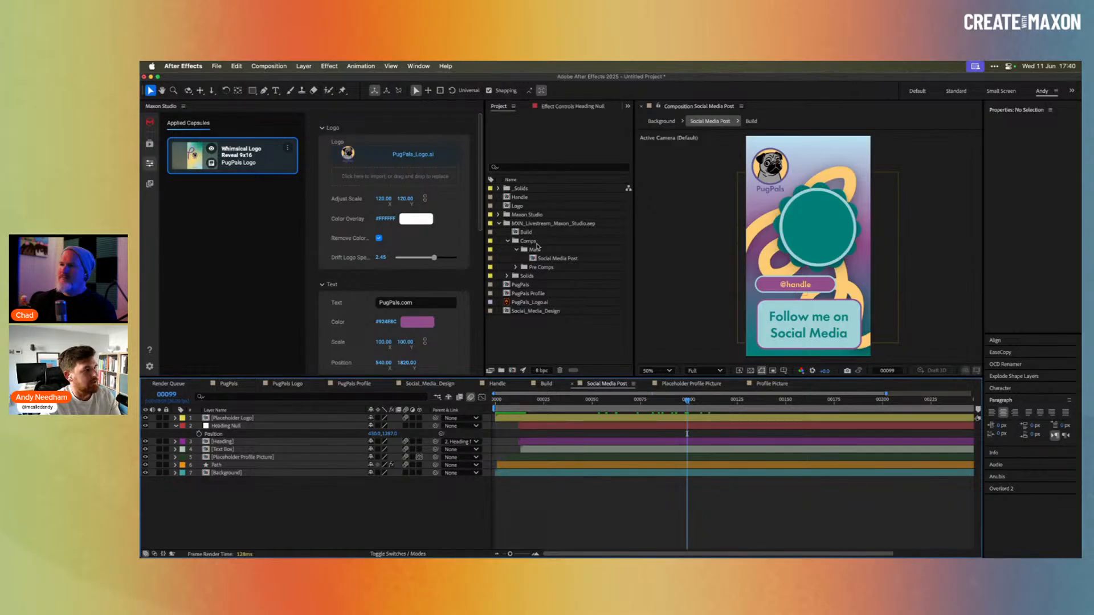
Open the Build composition from the imported project folder and set the current time to frame 96.
left_click(531, 232)
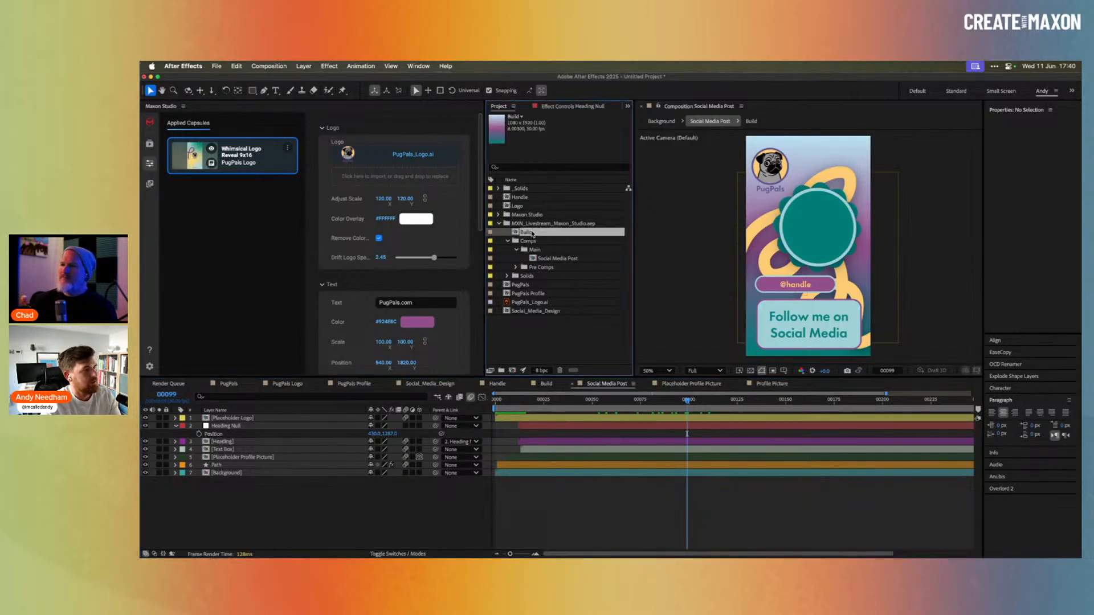
double_click(531, 232)
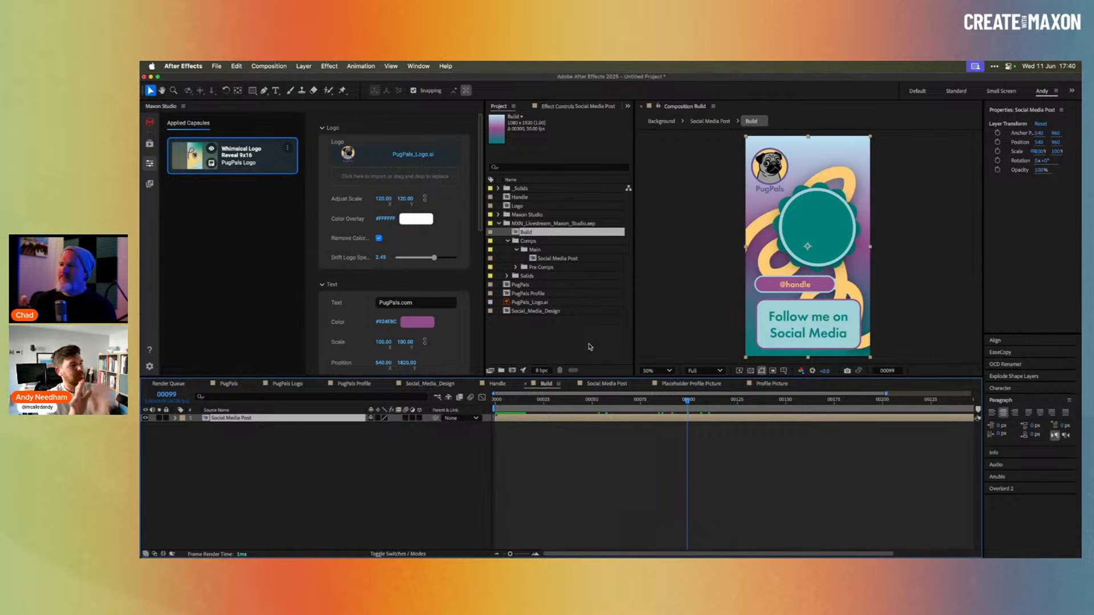
left_click_drag(687, 400, 631, 424)
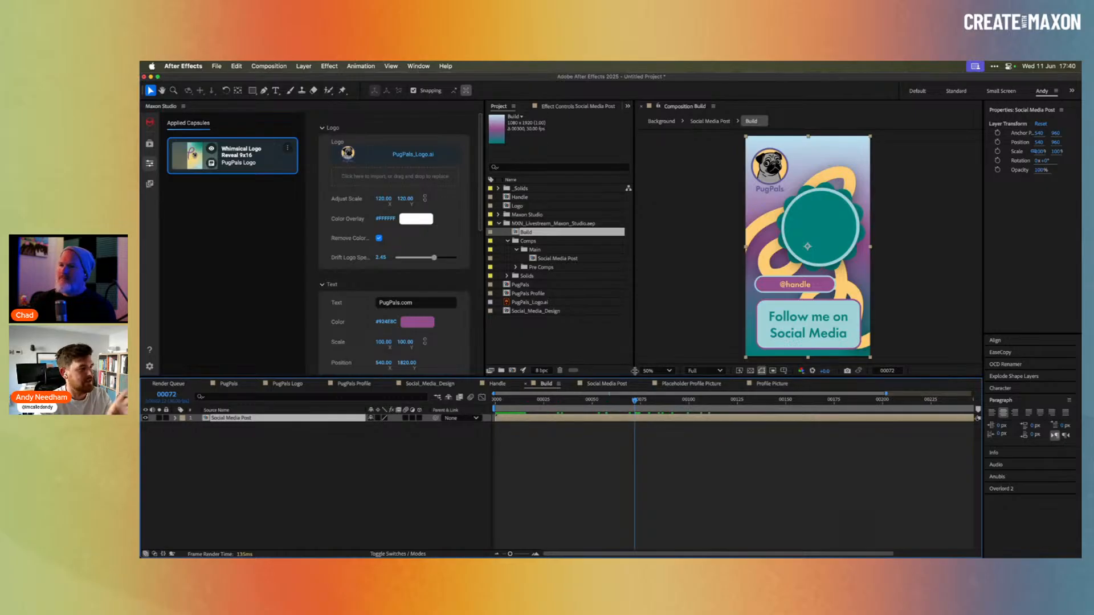
left_click_drag(633, 403, 682, 404)
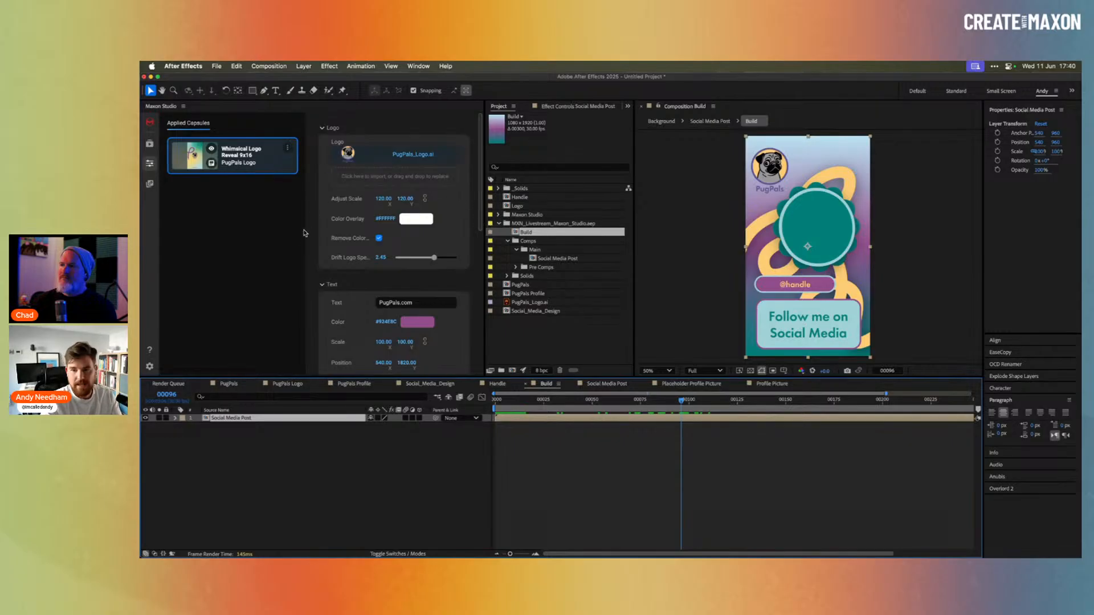
Create a new Maxon Studio capsule from the Build composition.
left_click(150, 183)
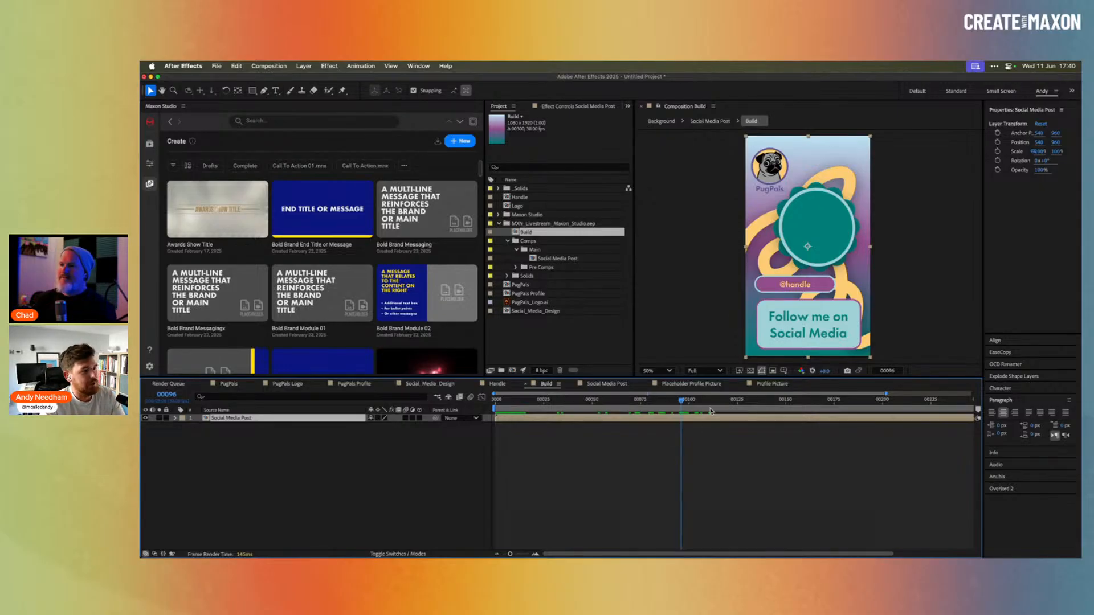
left_click(466, 143)
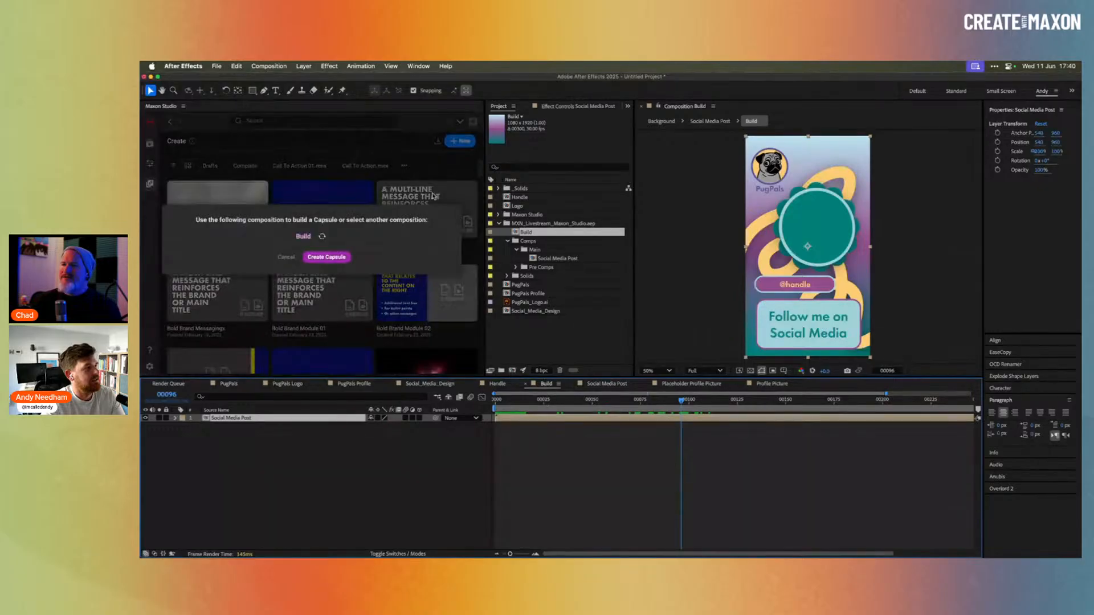
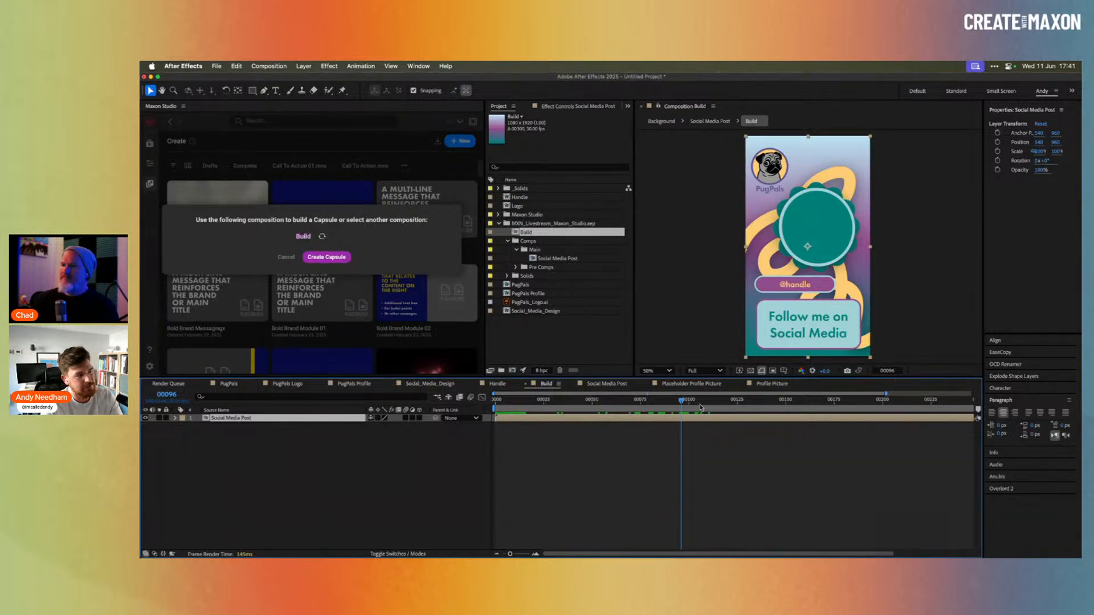
left_click(335, 258)
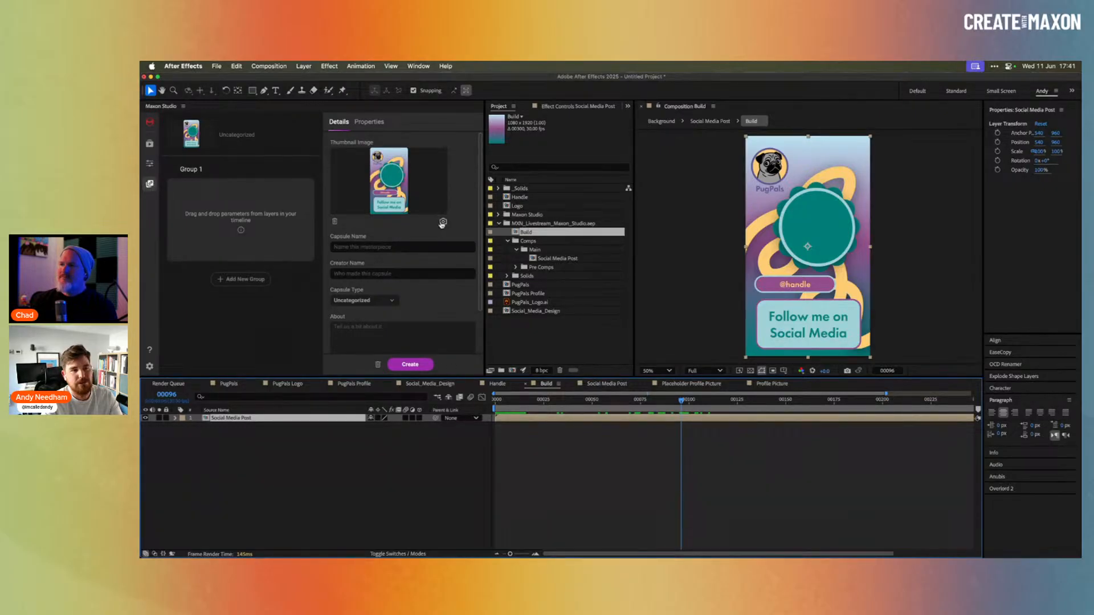
Rename the capsule's first parameter group, Group 1, as Text.
mouse_move(193, 170)
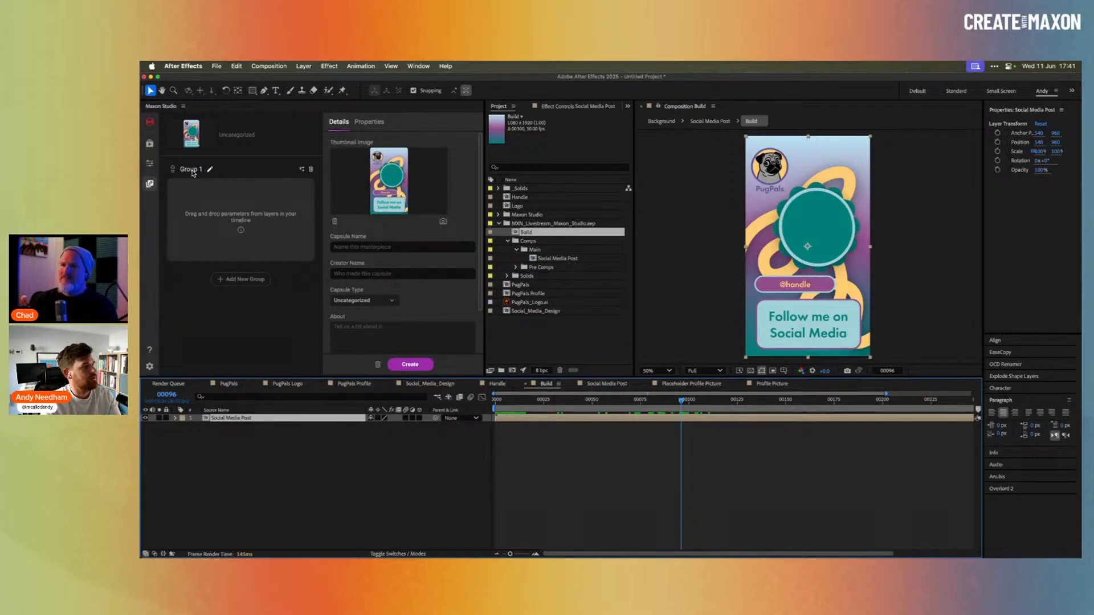
left_click(209, 169)
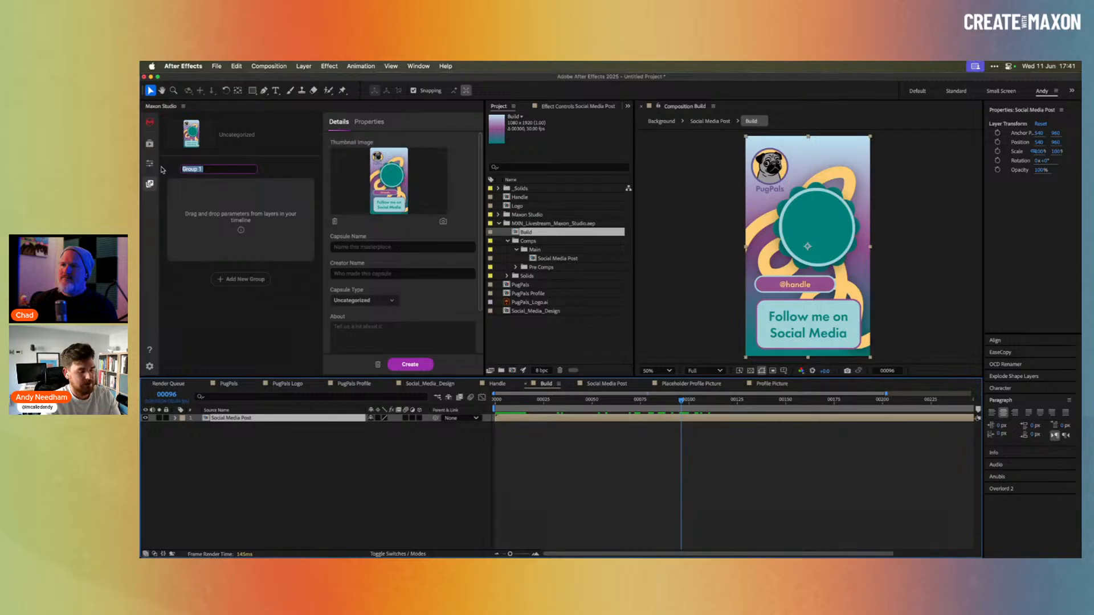
type("Text")
key("Return")
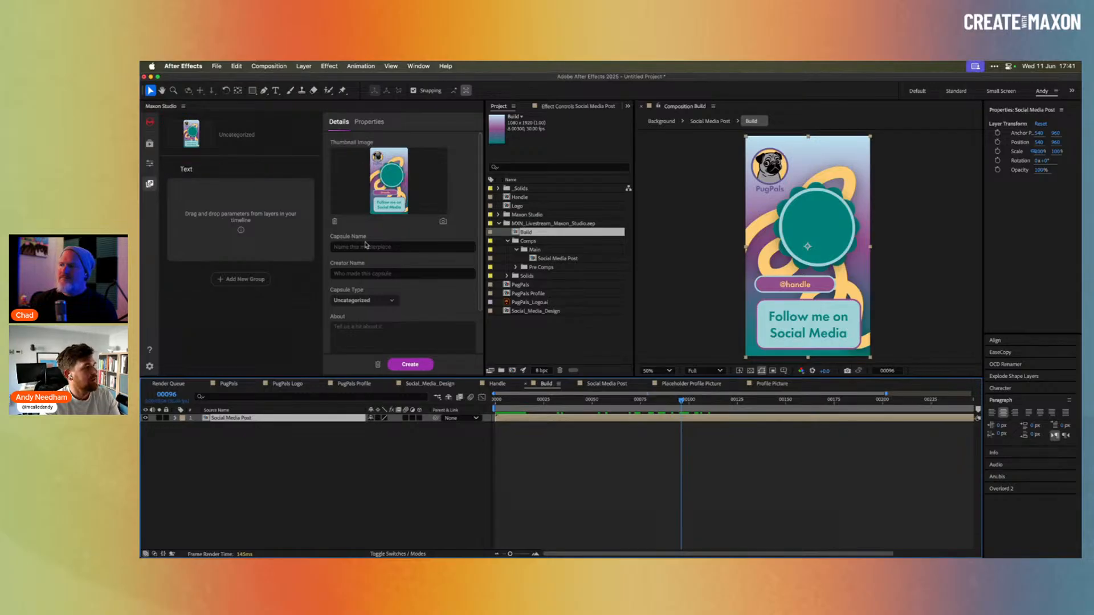
Open the Social Media Post composition and rename its Heading Null layer as Handle Null.
double_click(263, 419)
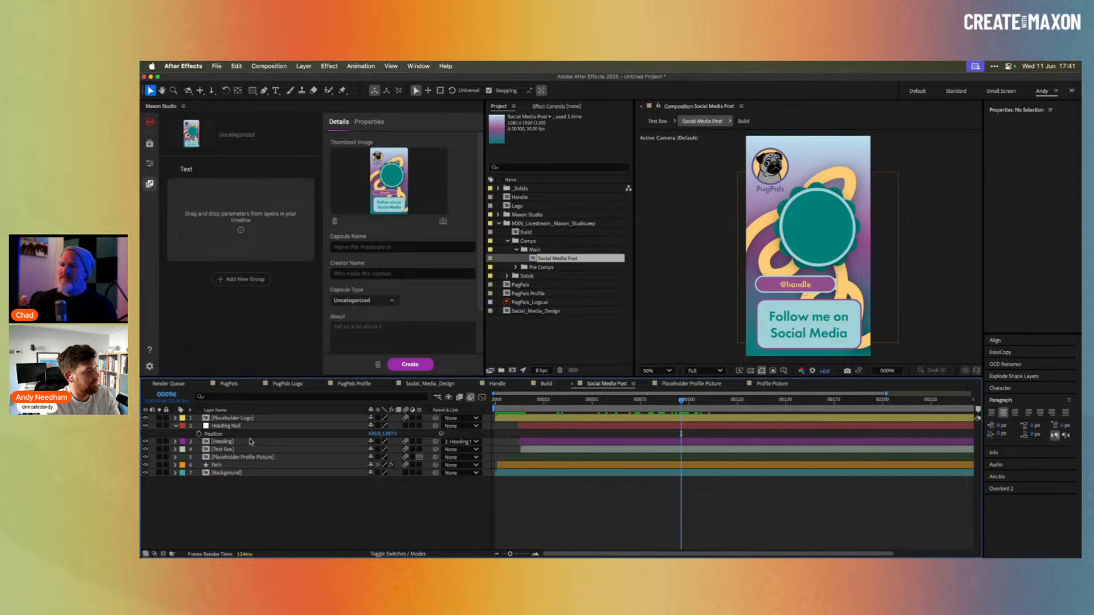
left_click(253, 426)
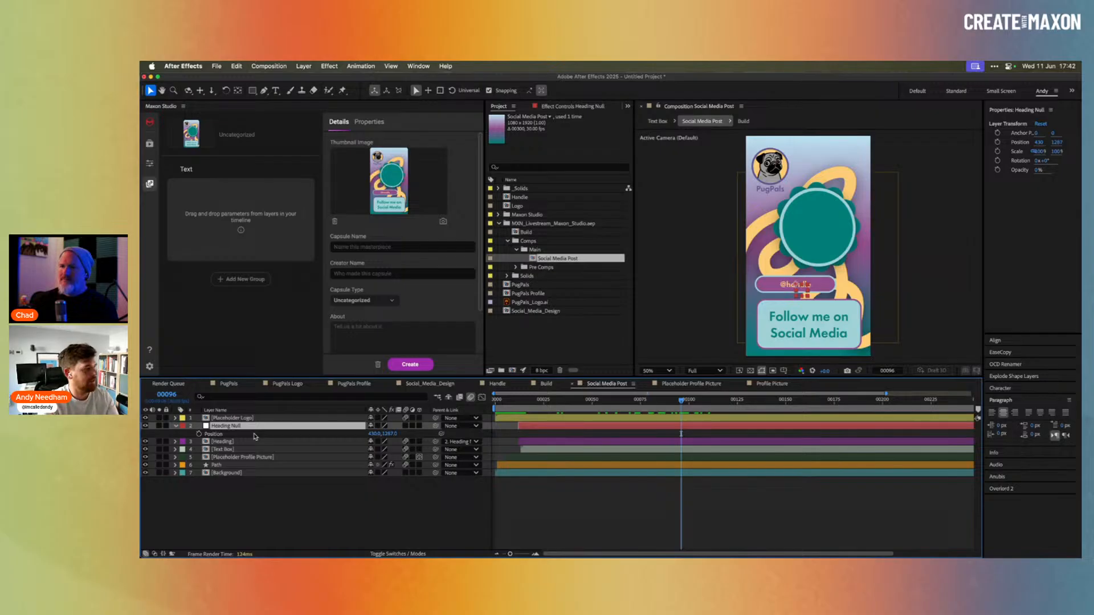
key("Return")
key("Left")
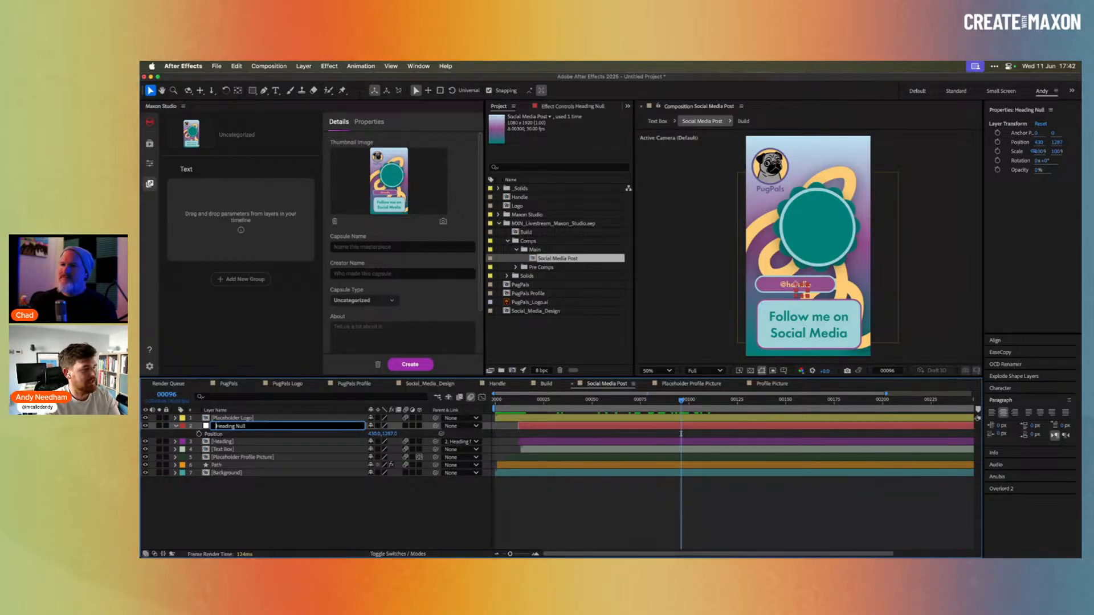
key("Delete")
key("Delete")
key("Delete")
key("Delete")
key("Delete")
key("Delete")
type("H")
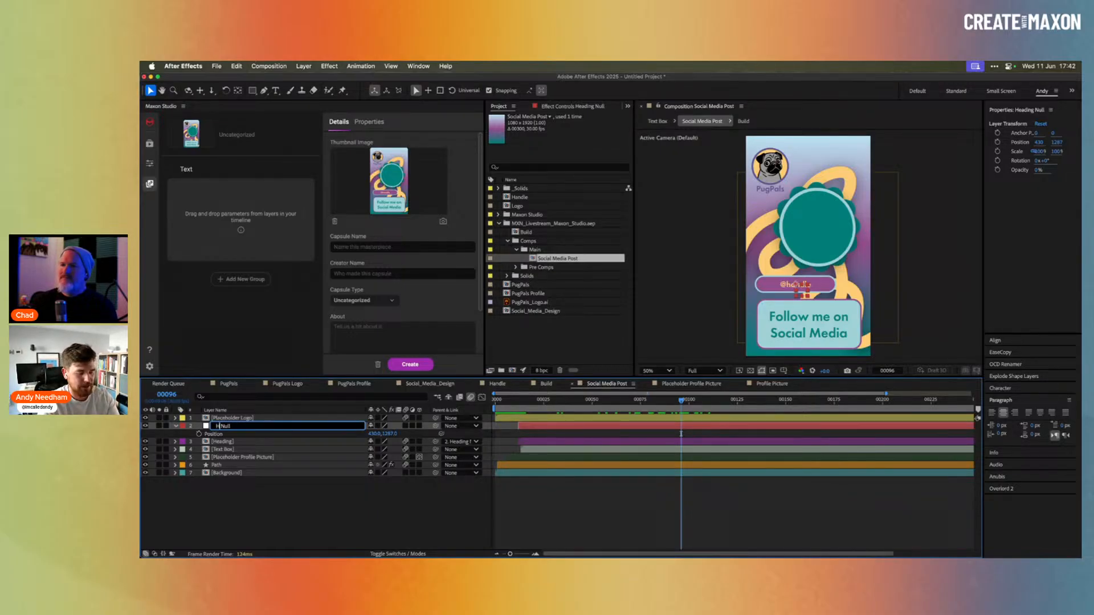
type("andle")
key("Return")
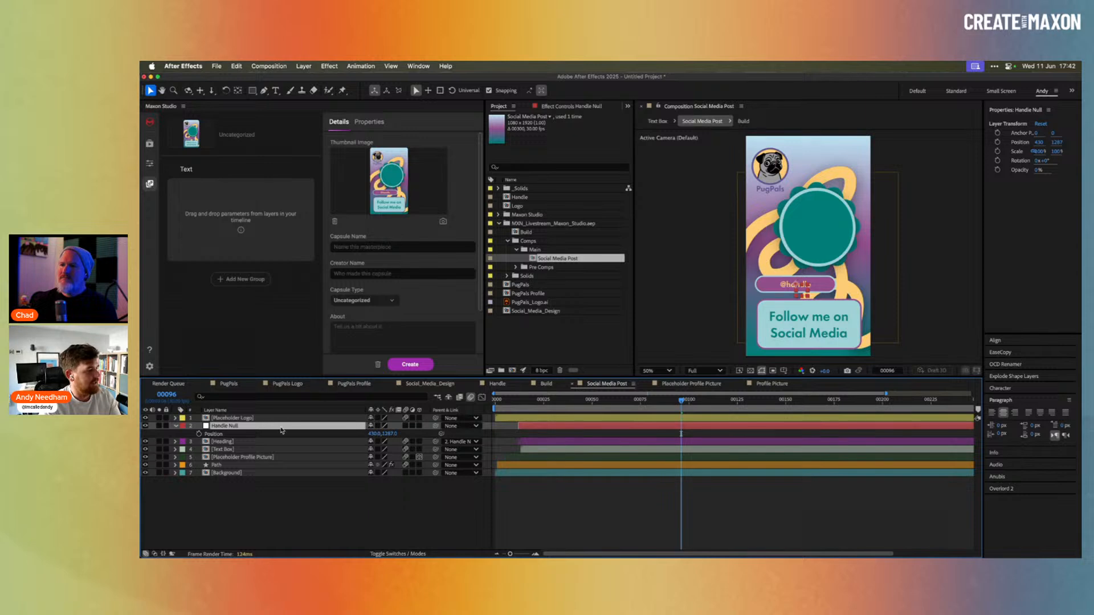
Open the nested Heading composition and rename it as Handle in its composition settings.
double_click(263, 441)
key("super+k")
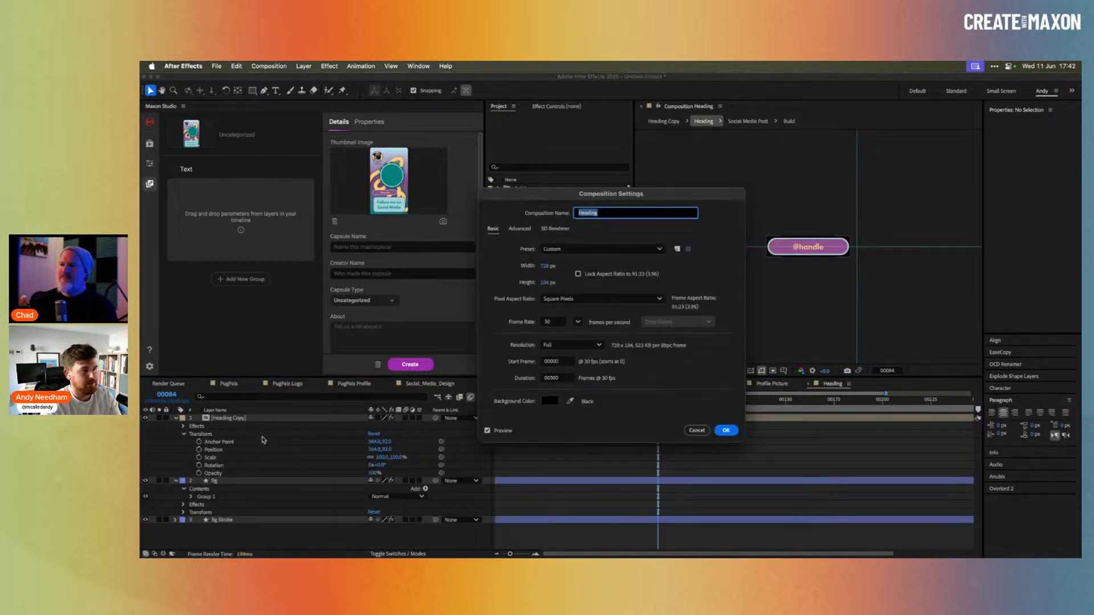
type("Handle")
key("Return")
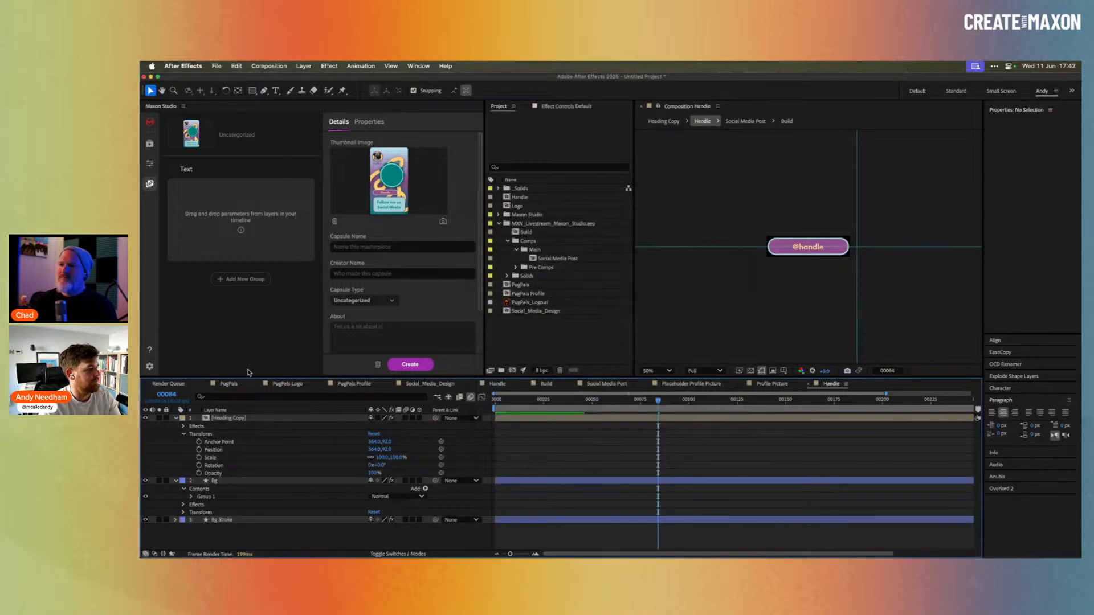
Open the nested Heading Copy composition and rename it as Handle Copy in its composition settings.
double_click(263, 420)
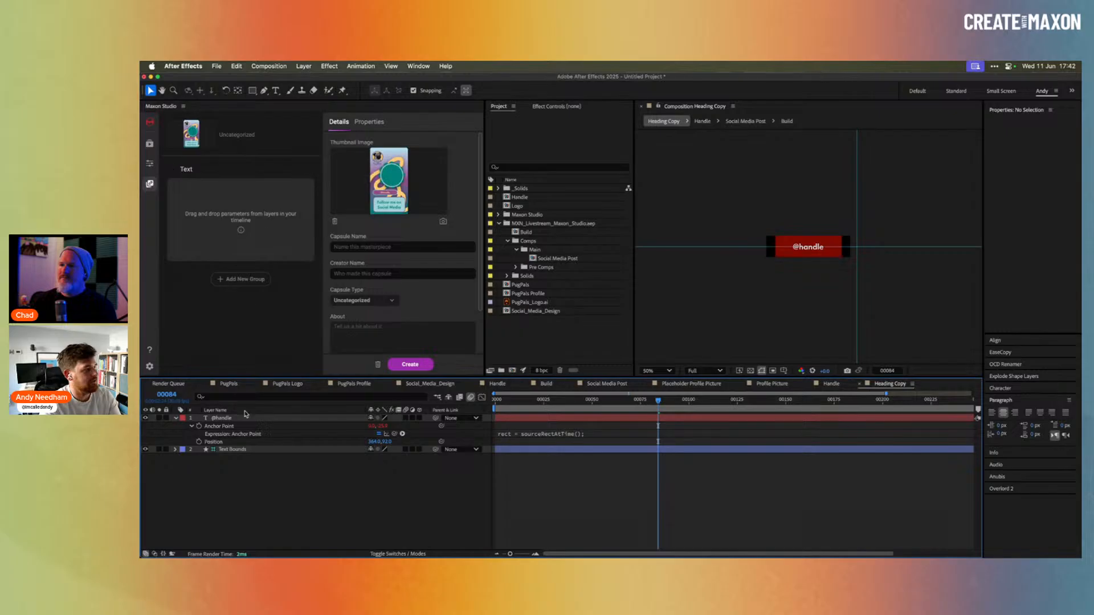
key("super+k")
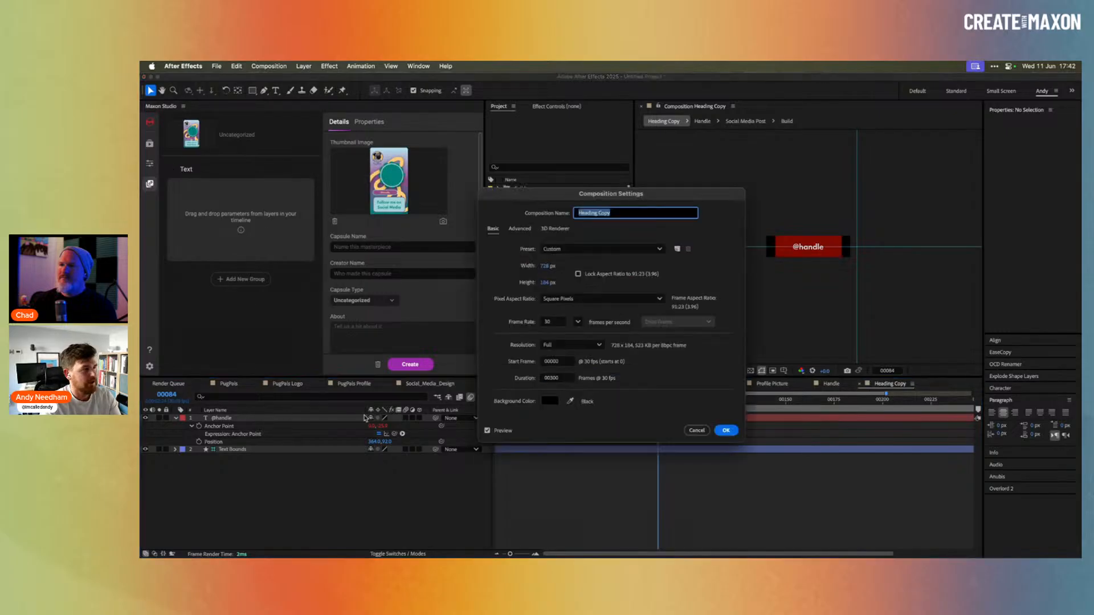
key("Left")
key("Right")
key("Delete")
key("Delete")
key("Delete")
key("Delete")
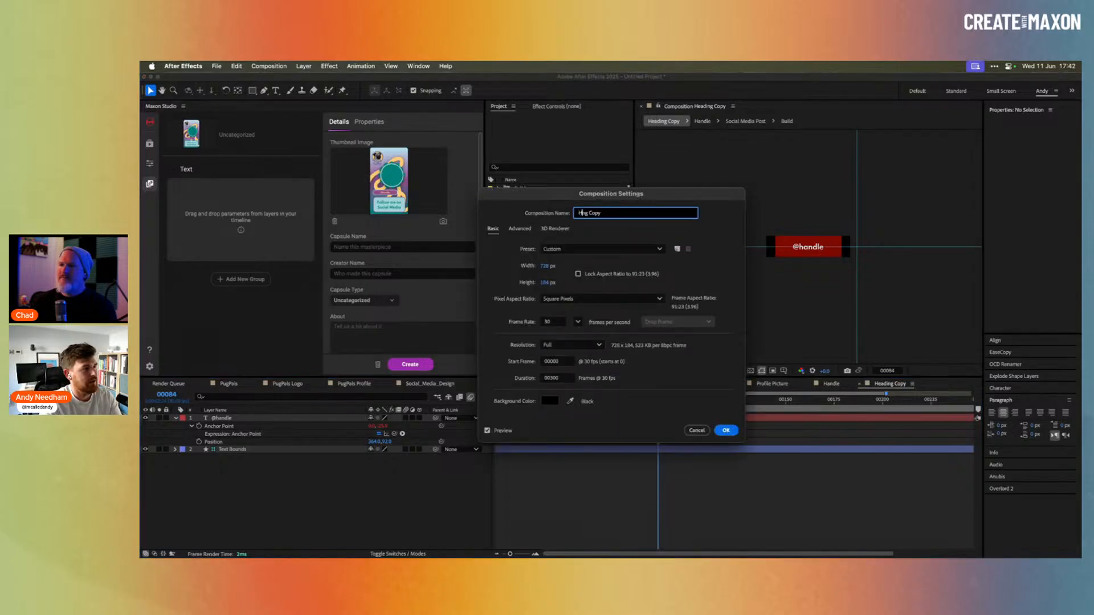
type("andle")
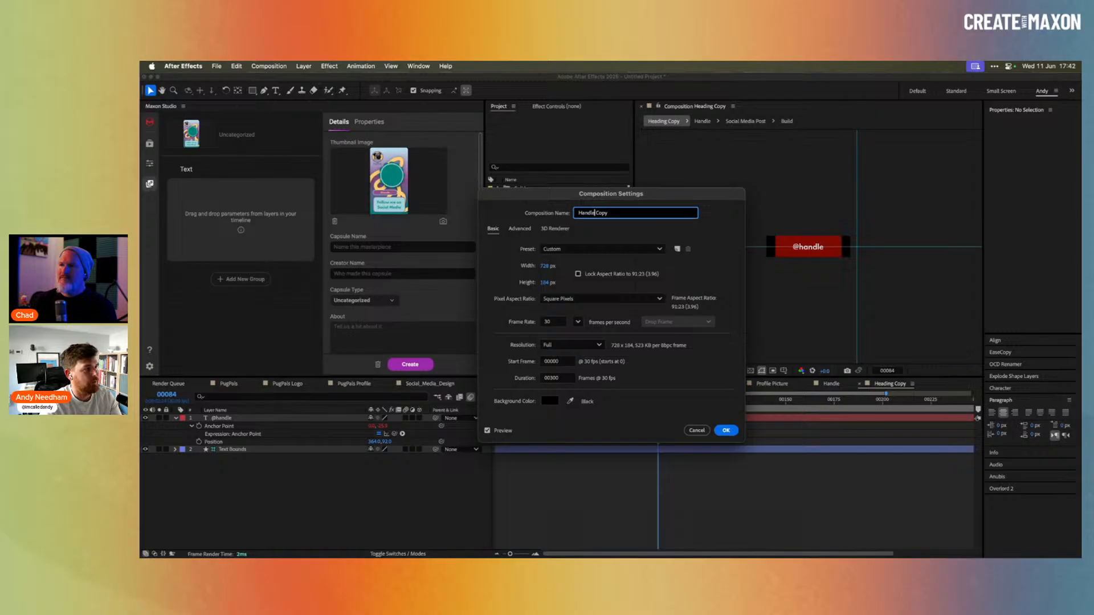
key("Return")
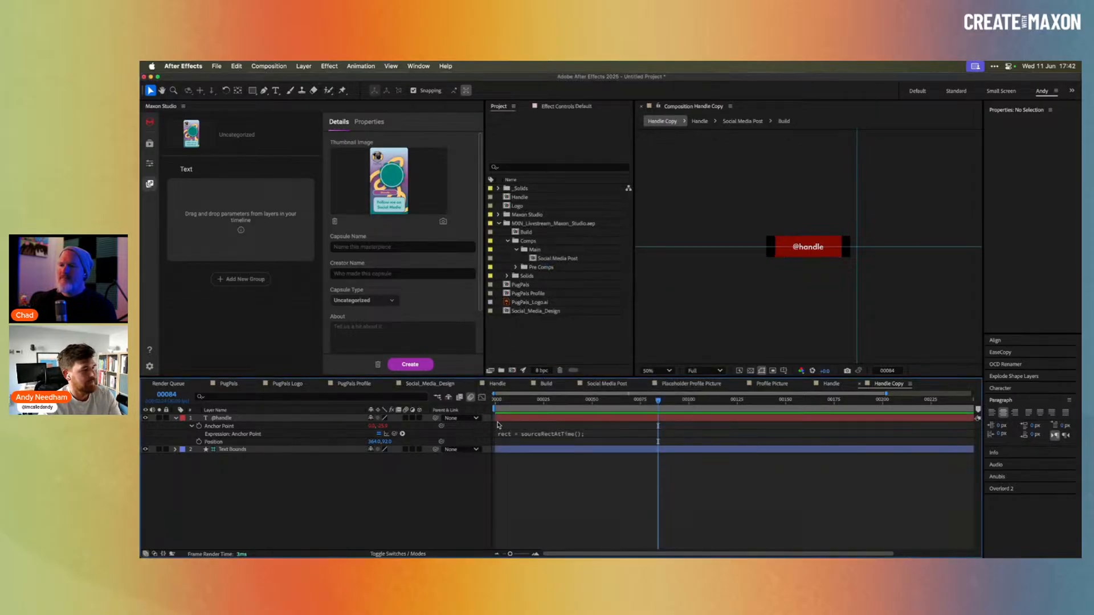
Return through the Handle composition to the Social Media Post composition and select its Placeholder Logo layer.
key("Tab")
left_click(562, 420)
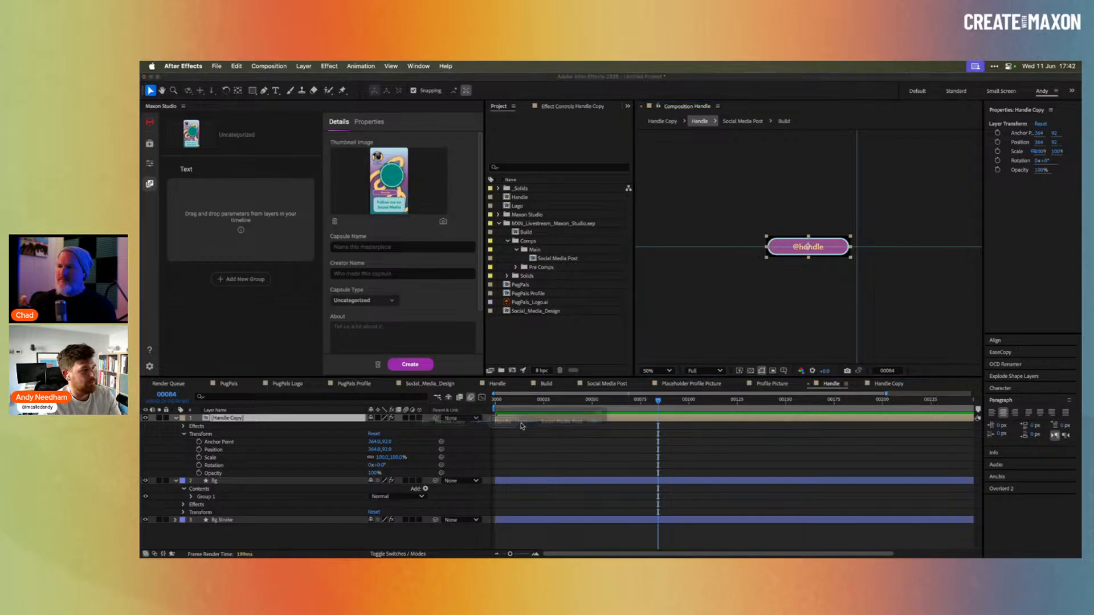
key("Tab")
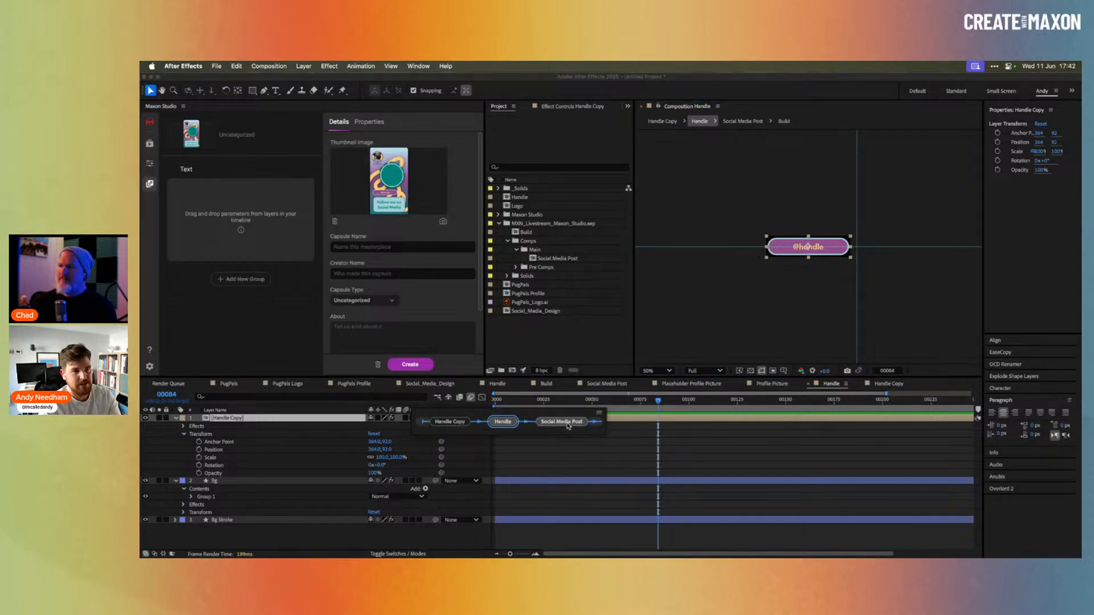
left_click(568, 424)
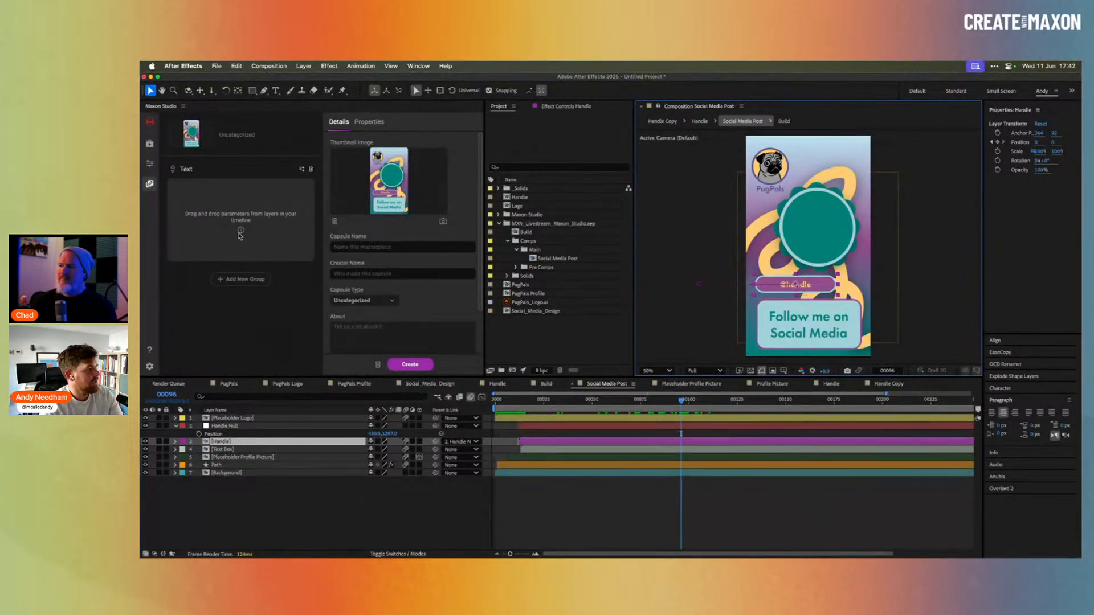
left_click(228, 419)
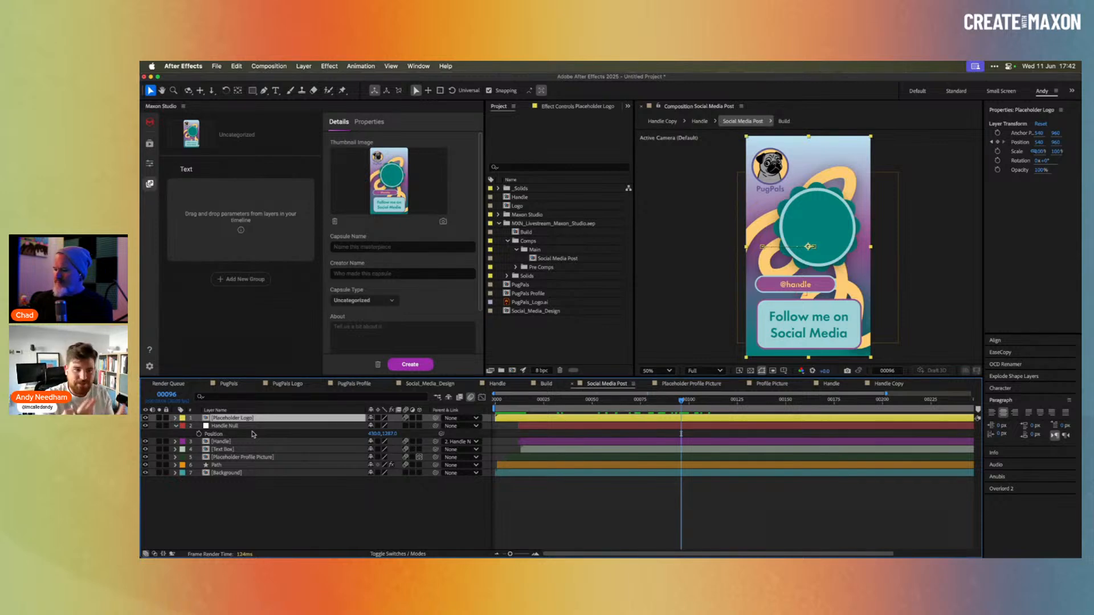
left_click(175, 426)
double_click(248, 434)
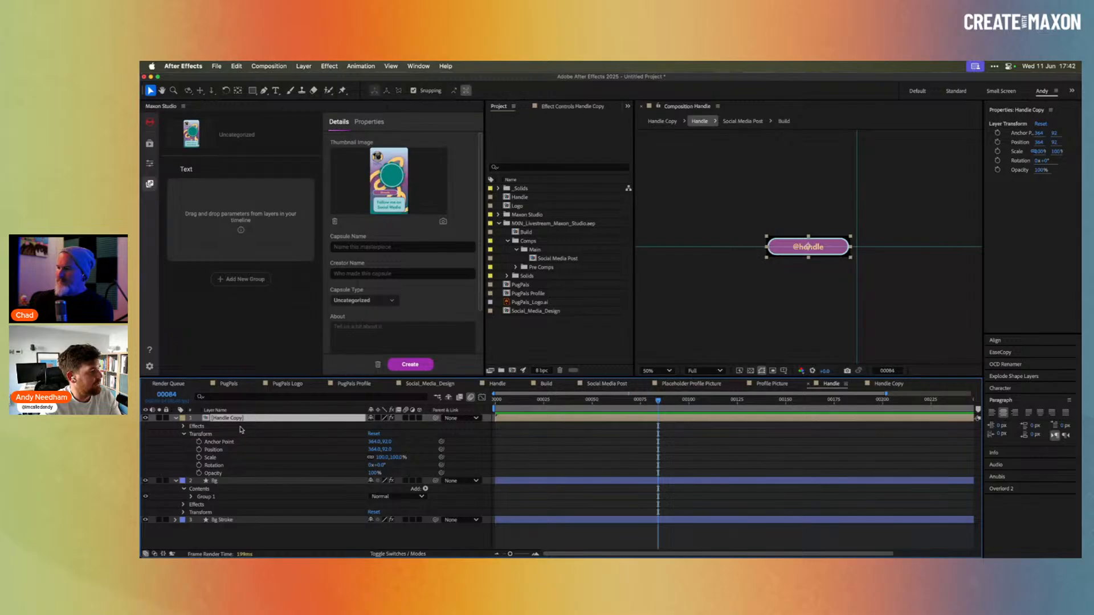
double_click(240, 418)
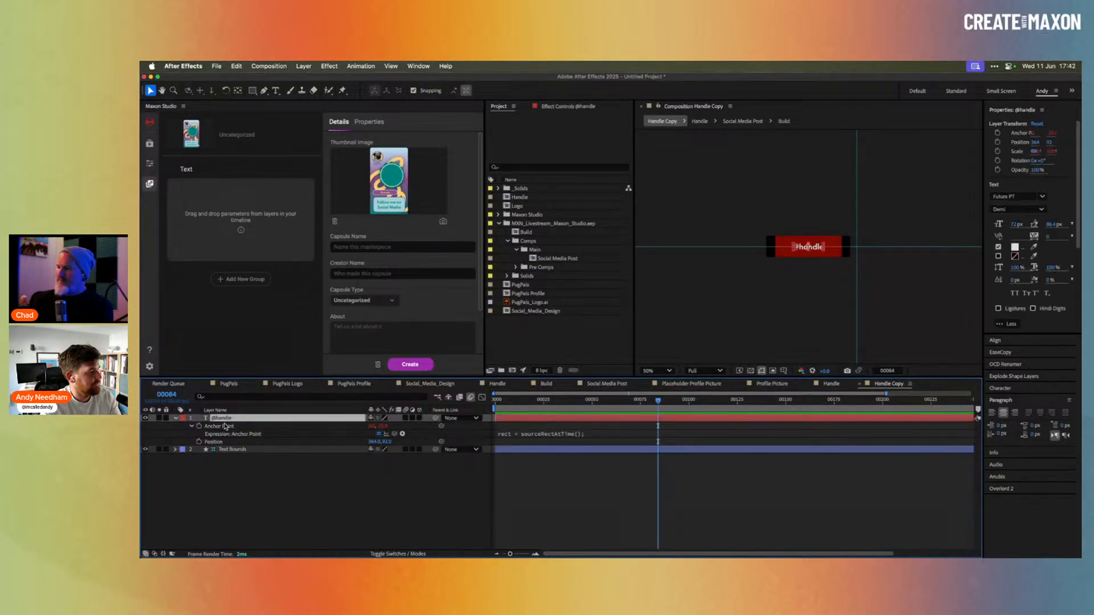
left_click(175, 418)
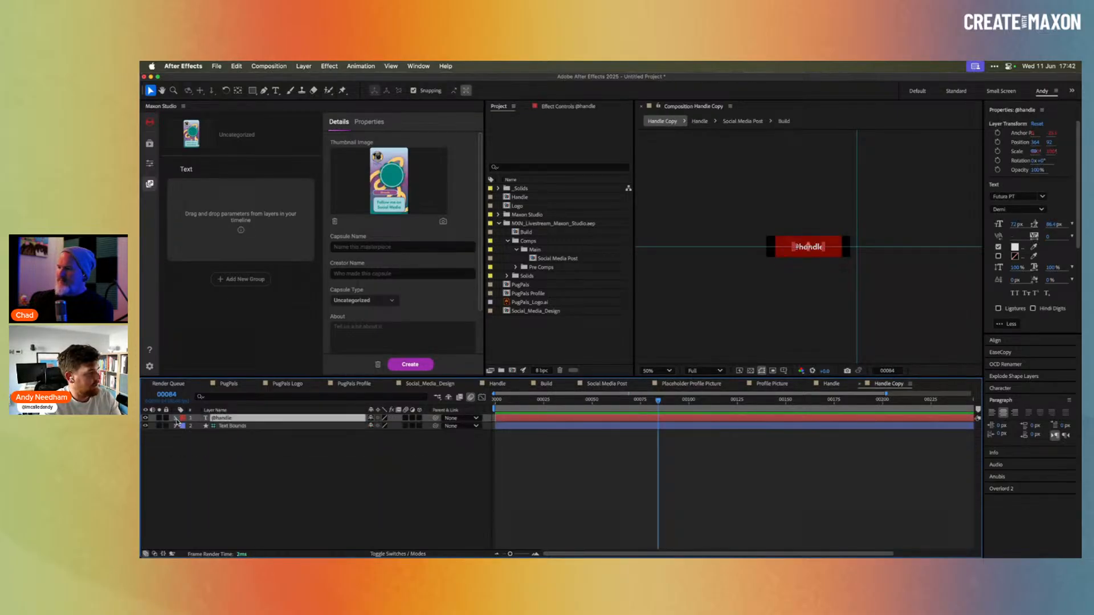
left_click(175, 419)
left_click(184, 426)
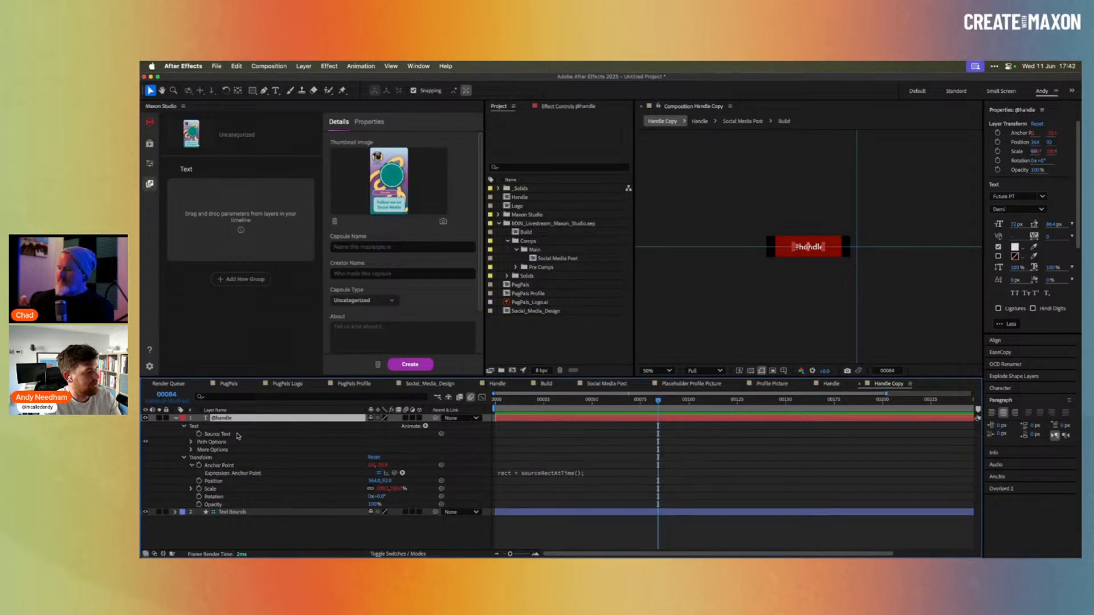
left_click(242, 436)
left_click_drag(237, 437, 268, 215)
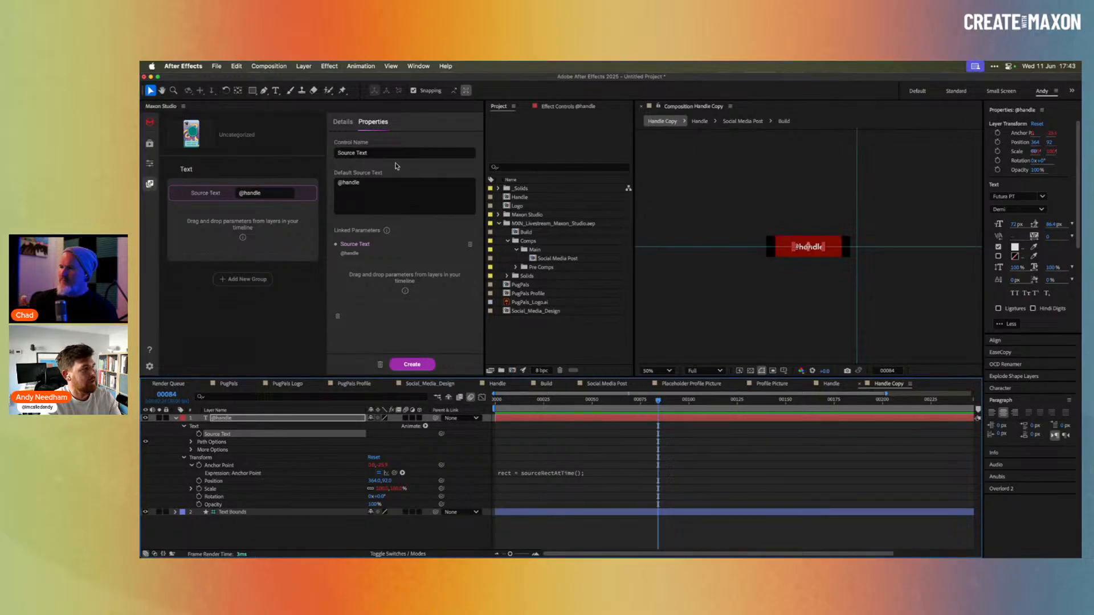
Rename the new Source Text control as Handle.
left_click_drag(383, 153, 318, 148)
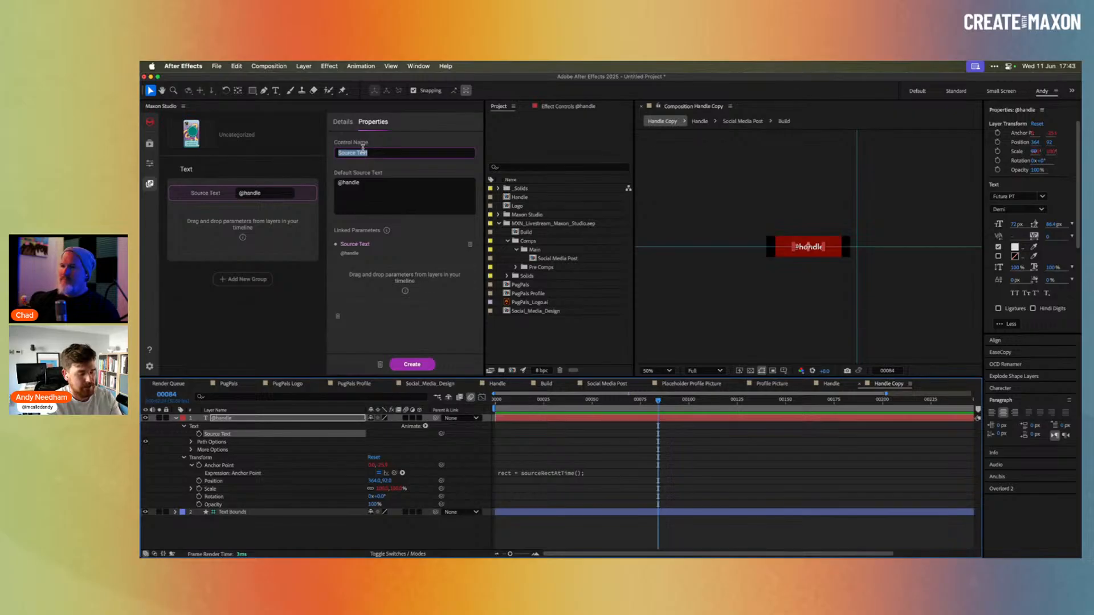
type("handle")
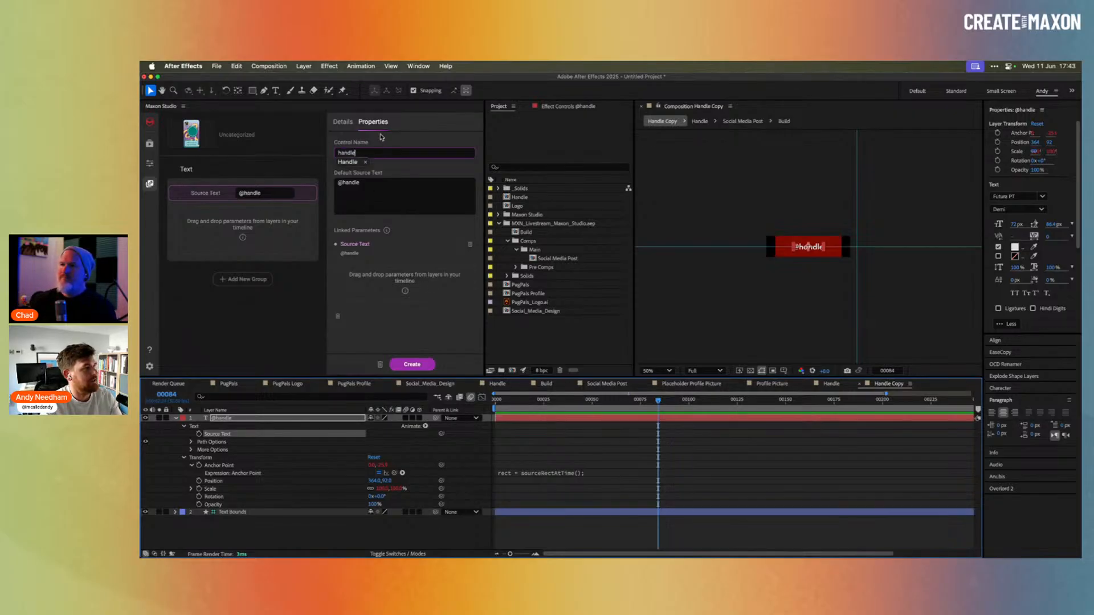
key("Return")
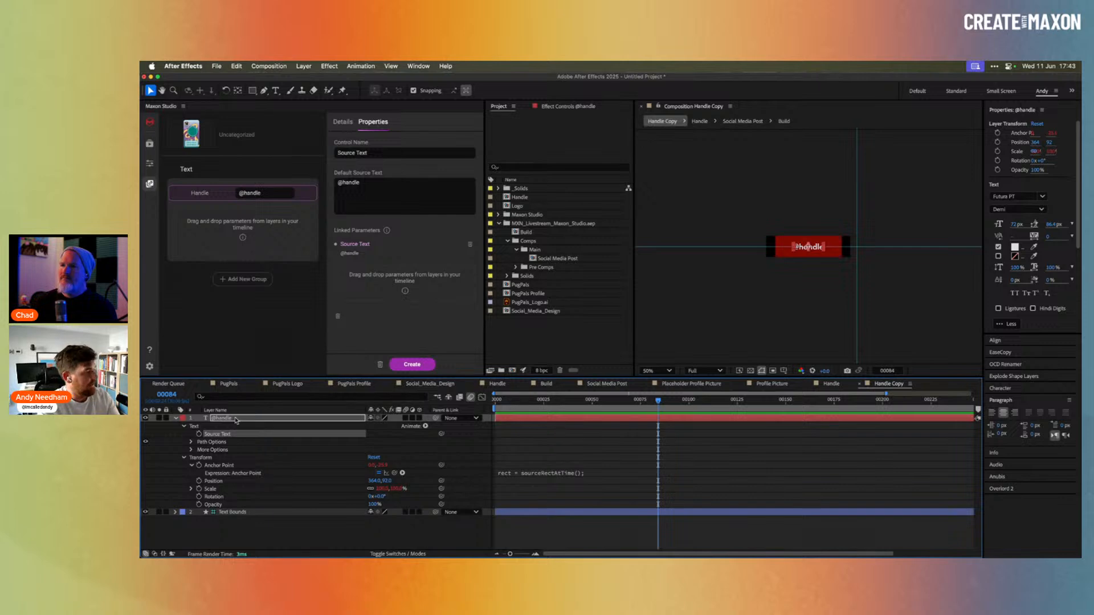
left_click(264, 416)
left_click(559, 107)
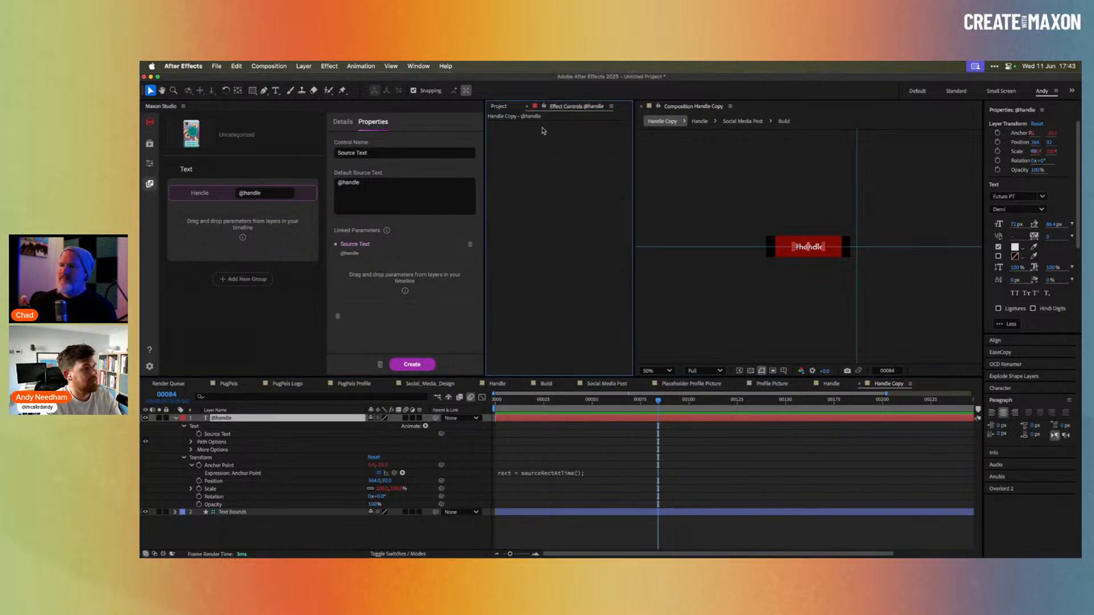
key("Tab")
left_click(377, 415)
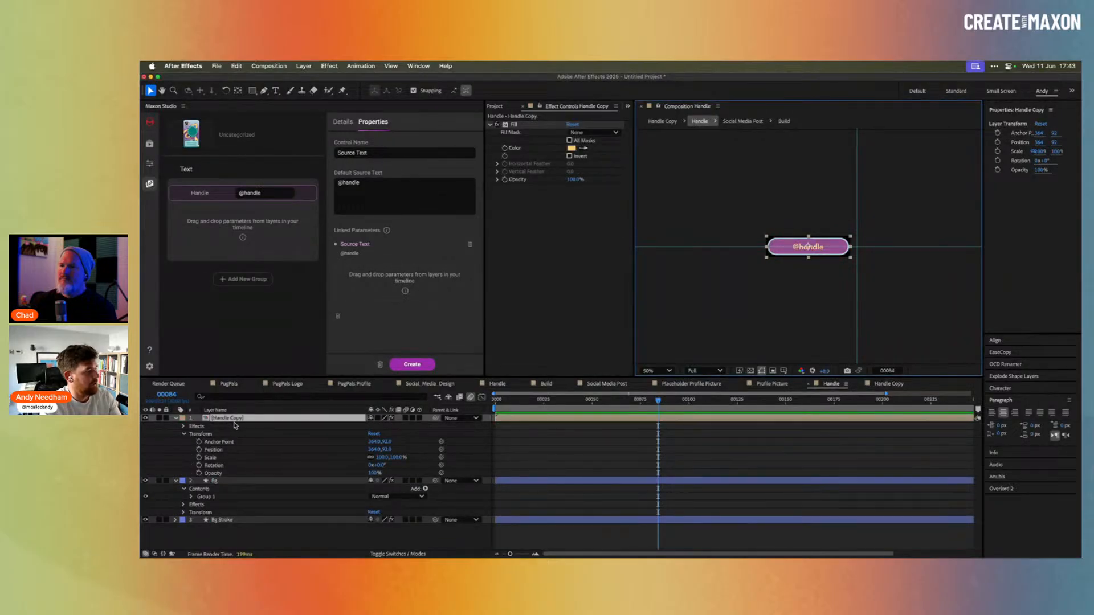
Add the Handle Copy layer's Fill color to the Text group and name the control Text Color.
left_click(184, 427)
left_click(191, 434)
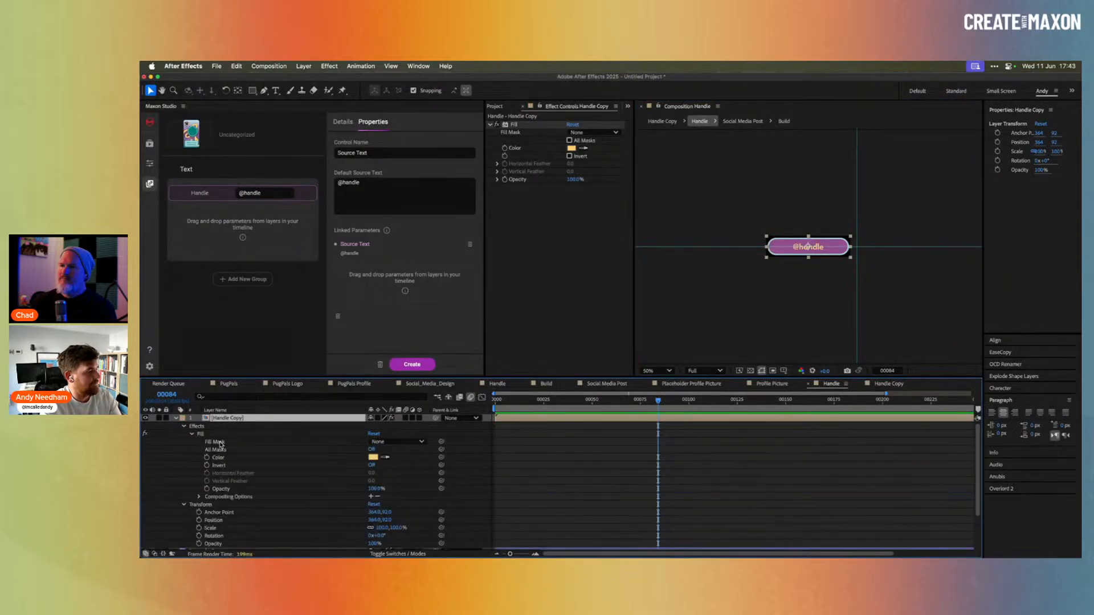
left_click(213, 459)
left_click_drag(224, 461, 235, 228)
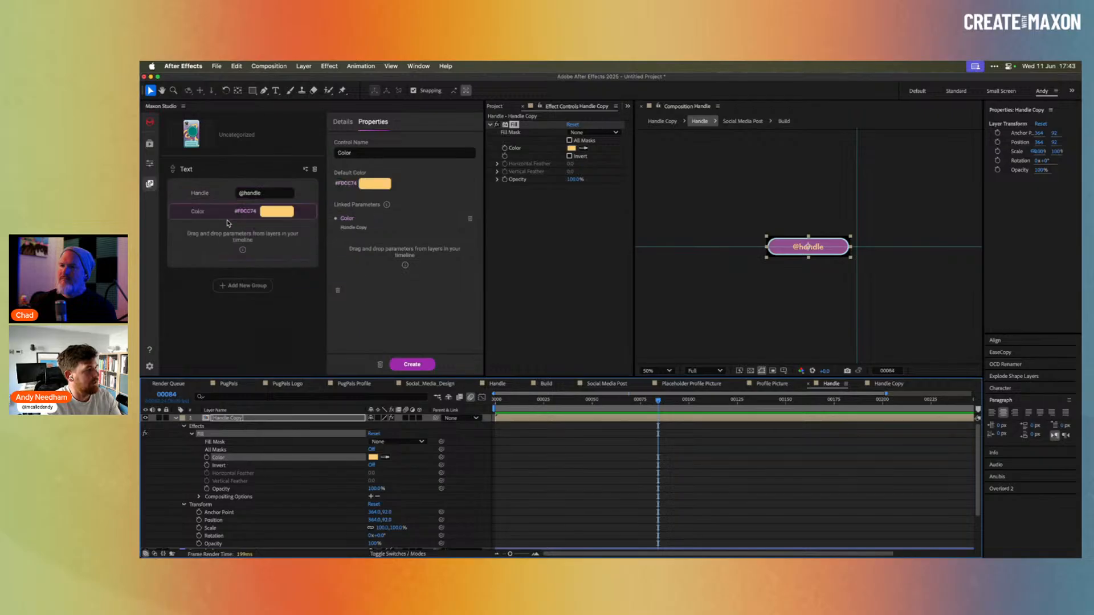
left_click(339, 153)
type("Text")
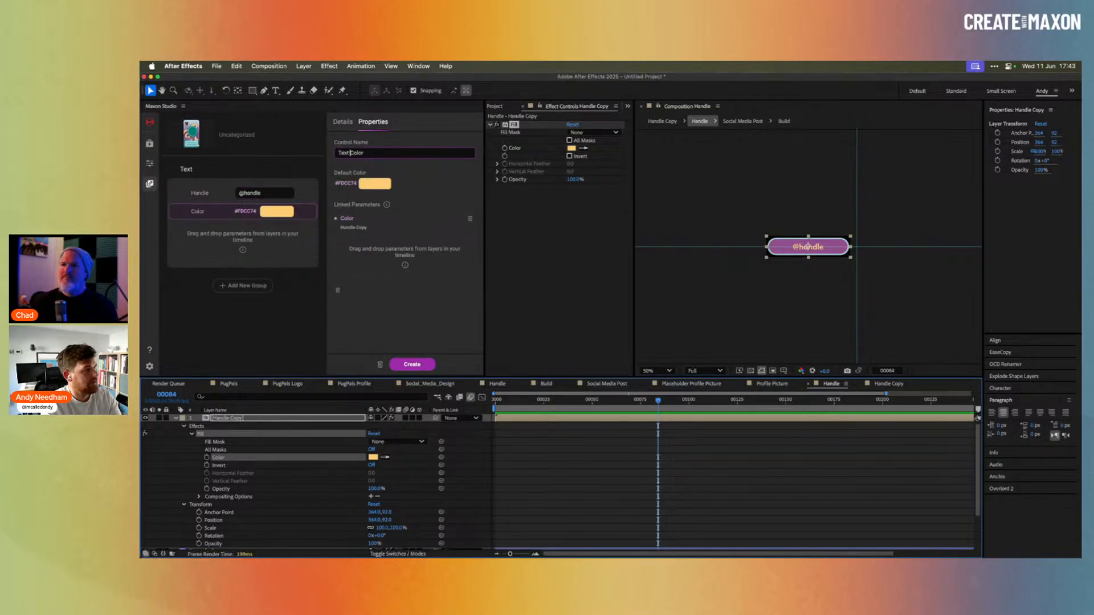
Add the Bg layer's Fill color to the Text group and name the control Bg Color.
left_click(176, 418)
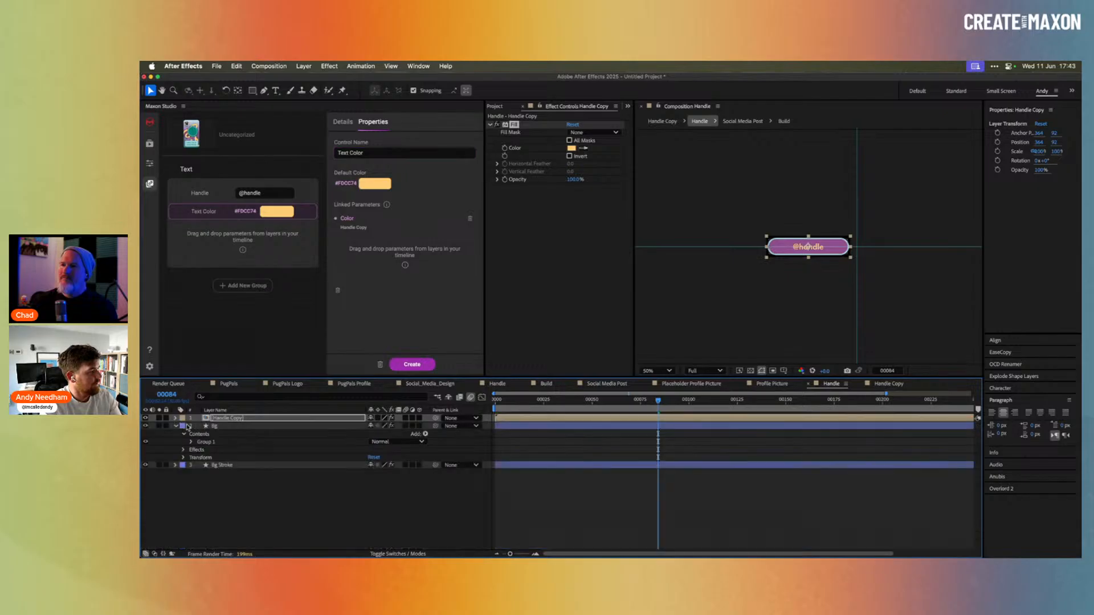
left_click(188, 426)
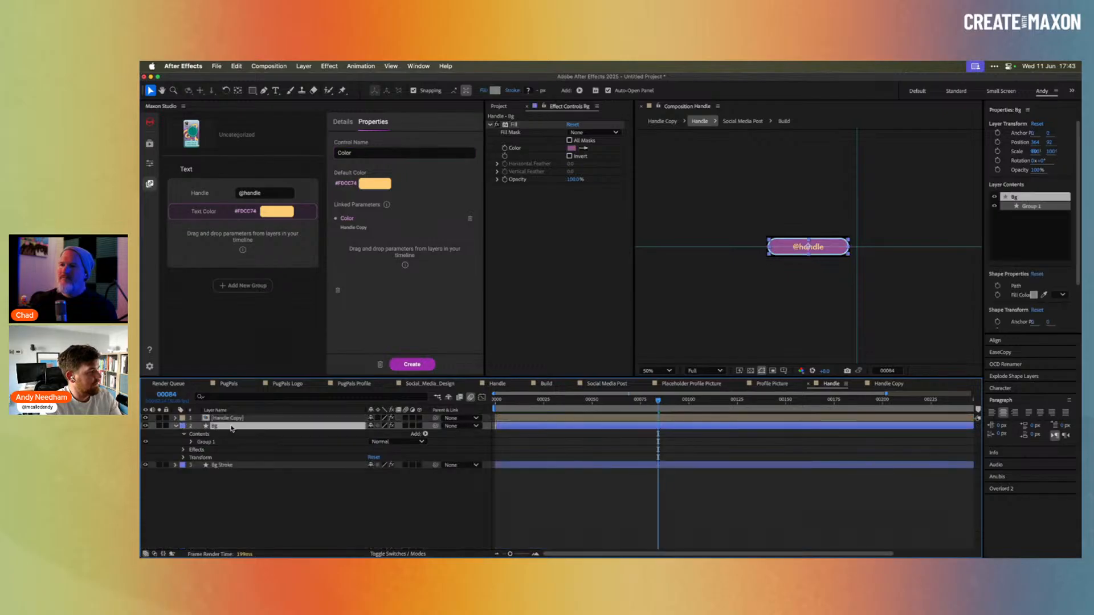
key("e")
left_click(191, 434)
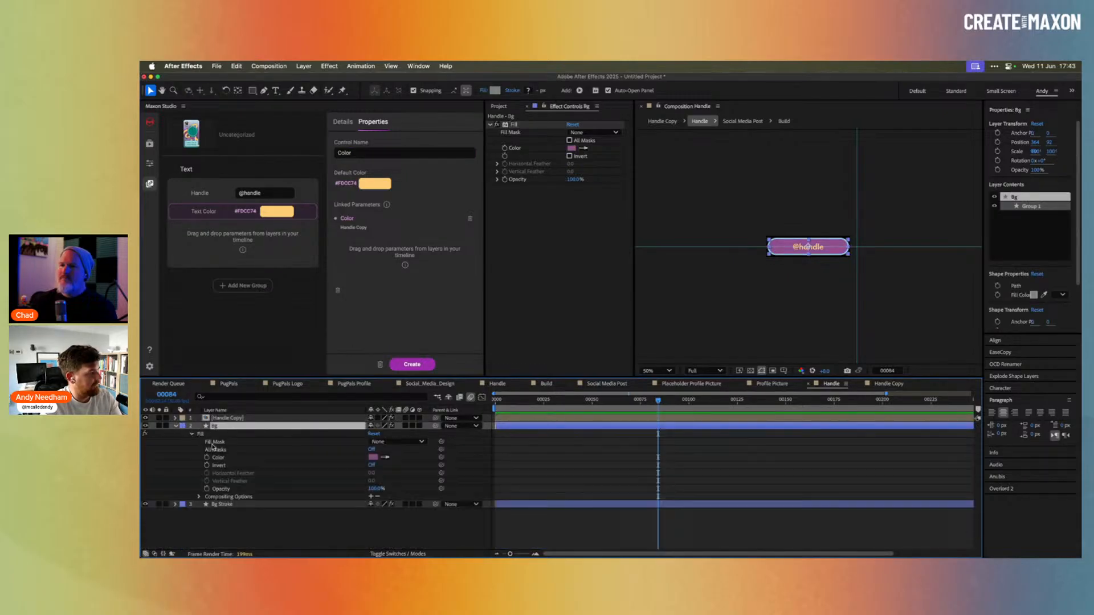
left_click_drag(223, 460, 241, 249)
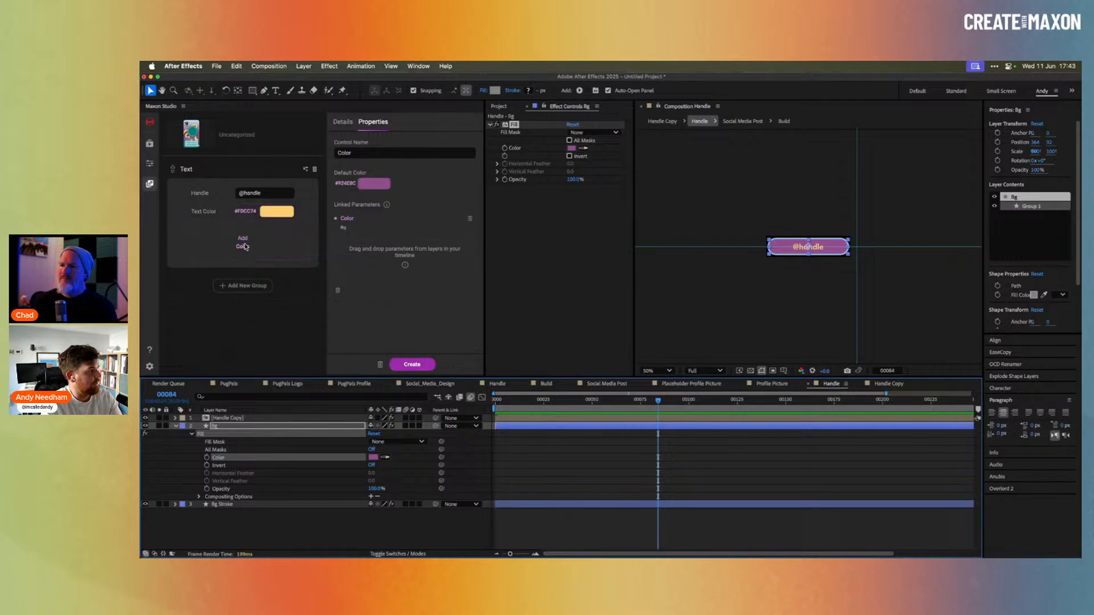
left_click(338, 152)
type("Bg")
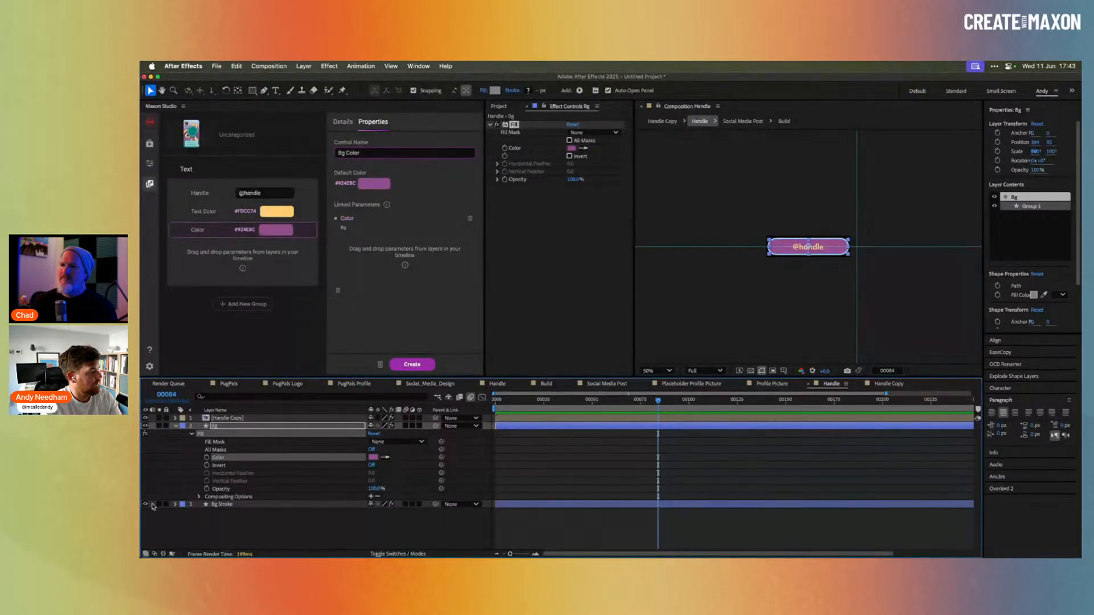
Add the Bg Stroke layer's Fill color to the Text group and name the control Stroke Color.
left_click(216, 507)
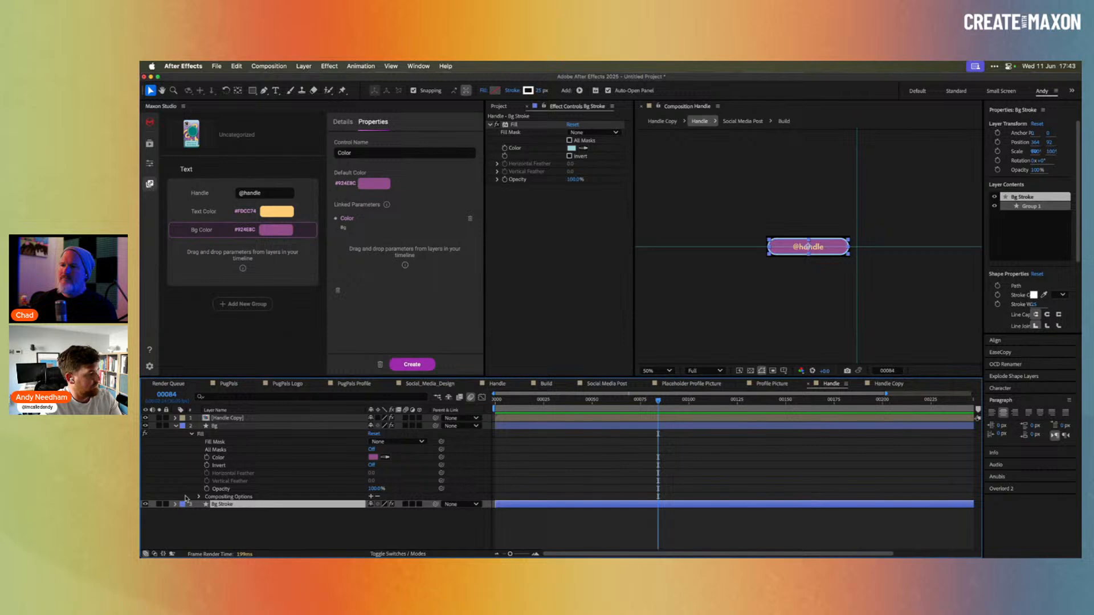
key("e")
left_click(191, 512)
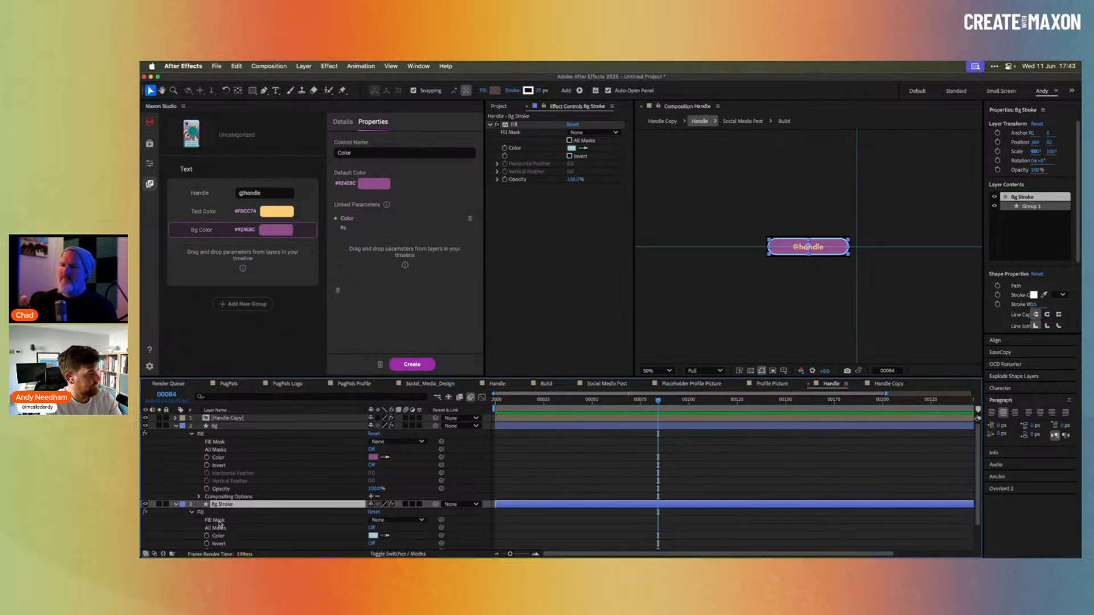
left_click_drag(226, 539, 242, 261)
left_click(336, 153)
type("Stroke")
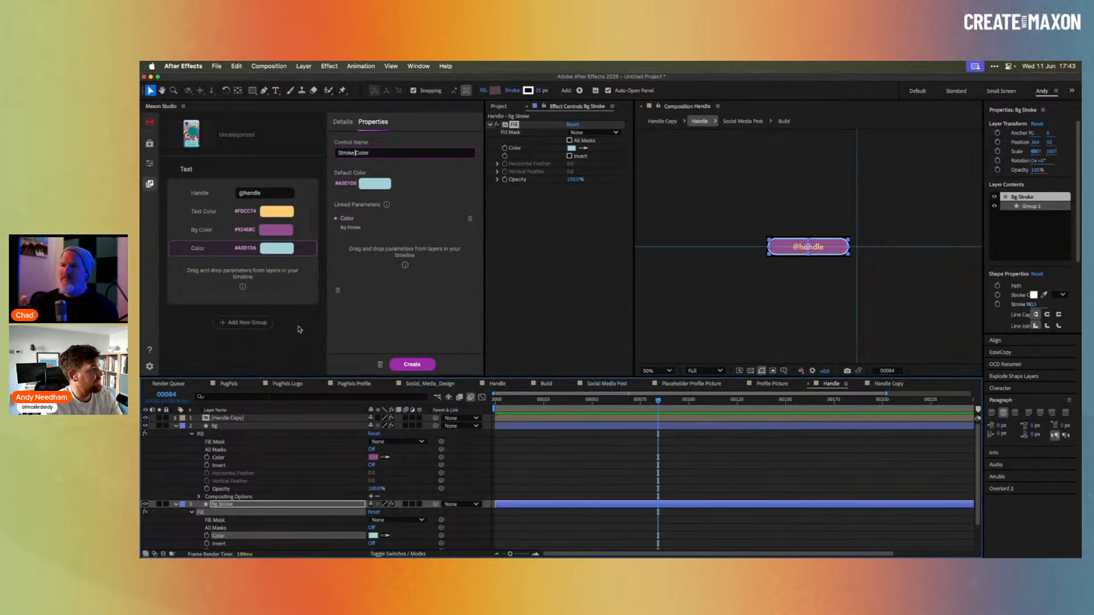
key("Return")
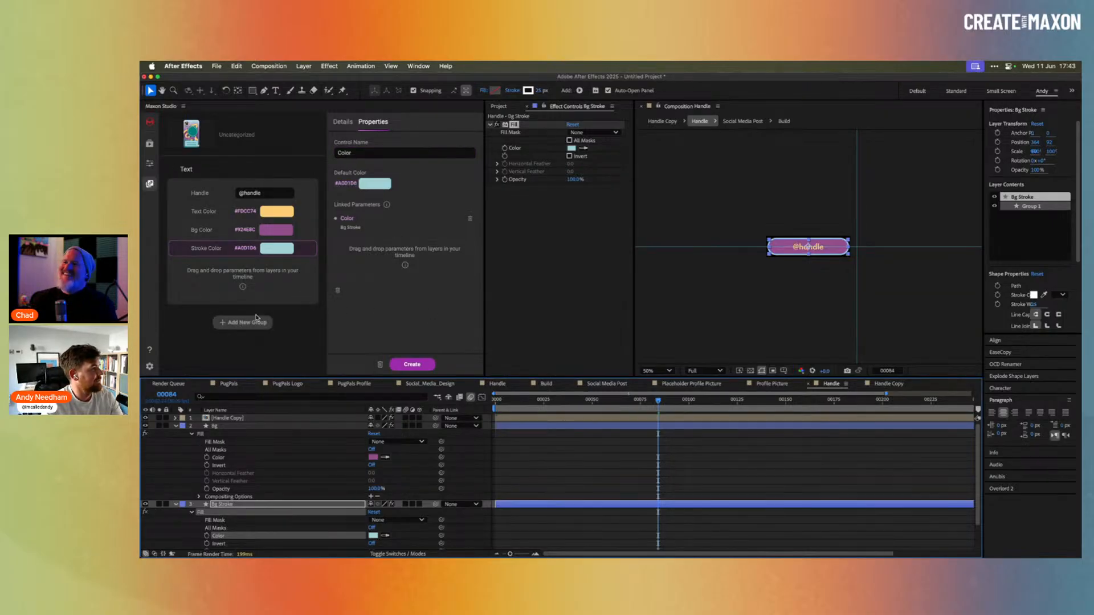
Open the Text Box composition by way of Social Media Post and rename its text layer as Follow me on Social Media.
left_click(174, 426)
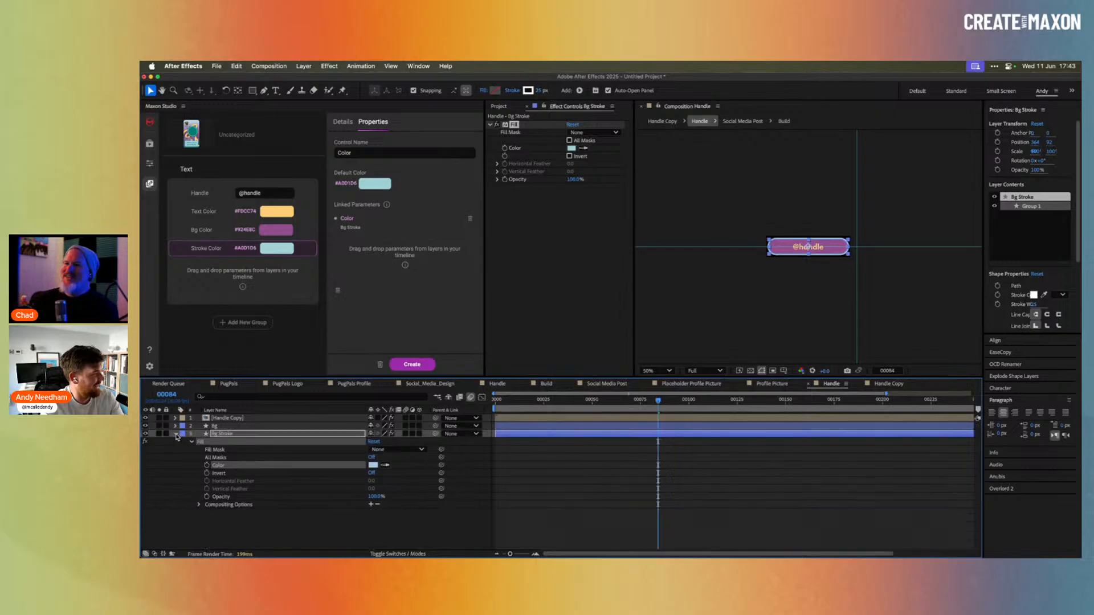
left_click(174, 434)
left_click(336, 464)
key("Tab")
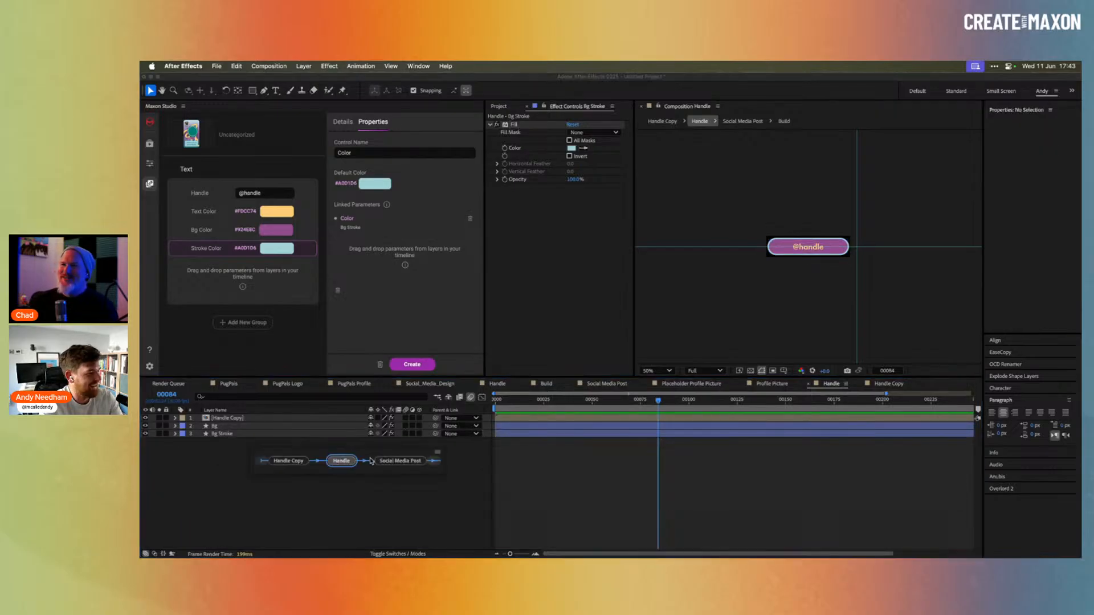
left_click(411, 455)
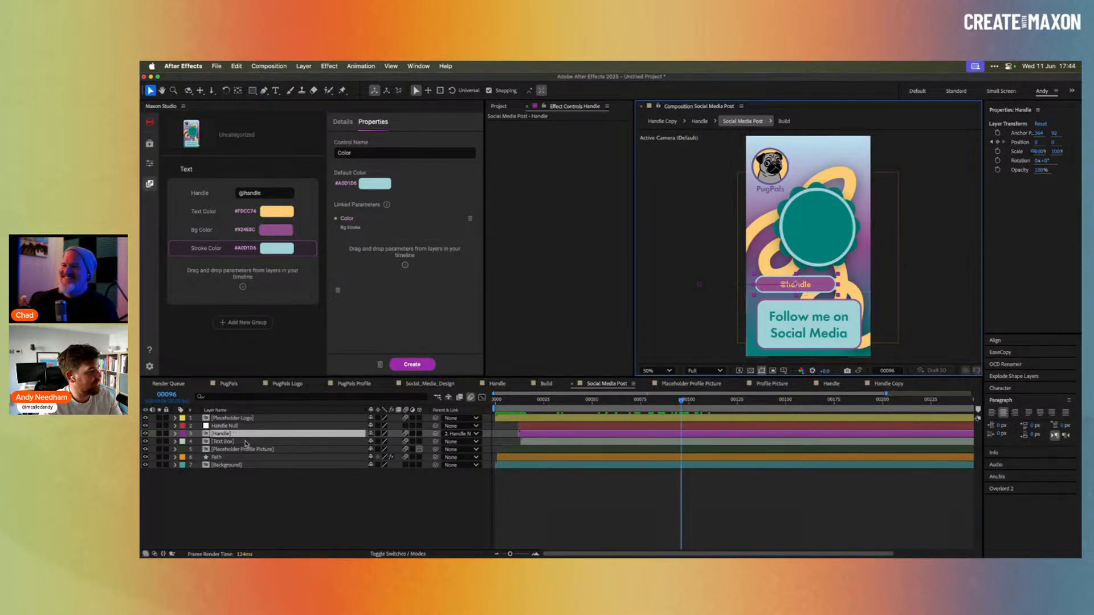
double_click(267, 441)
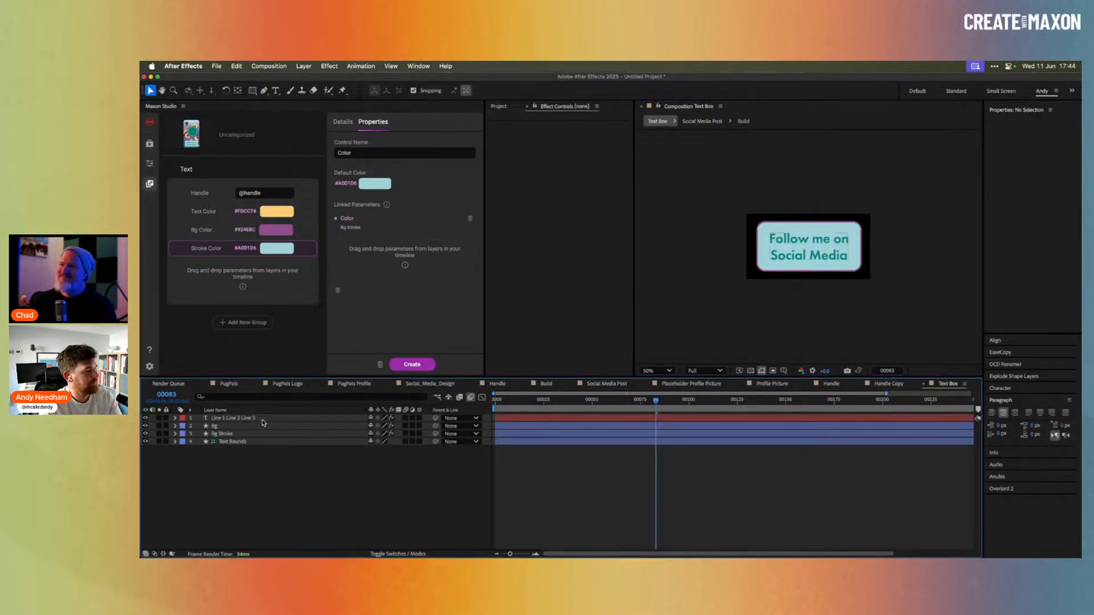
left_click(264, 418)
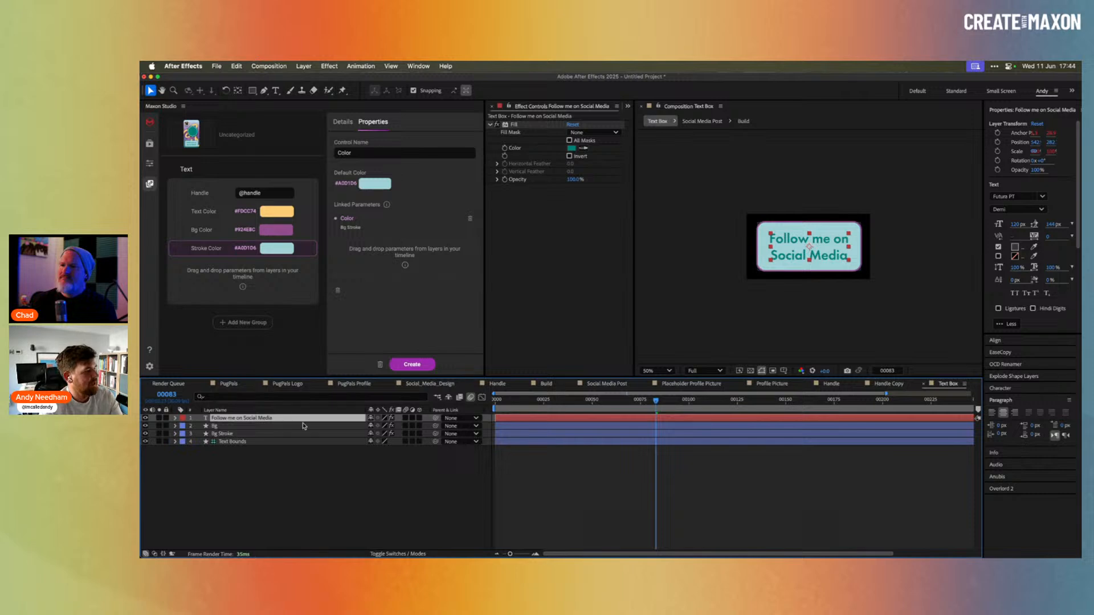
Add a divider below Stroke Color in the Text group and review the other available format elements and blank controls.
mouse_move(286, 302)
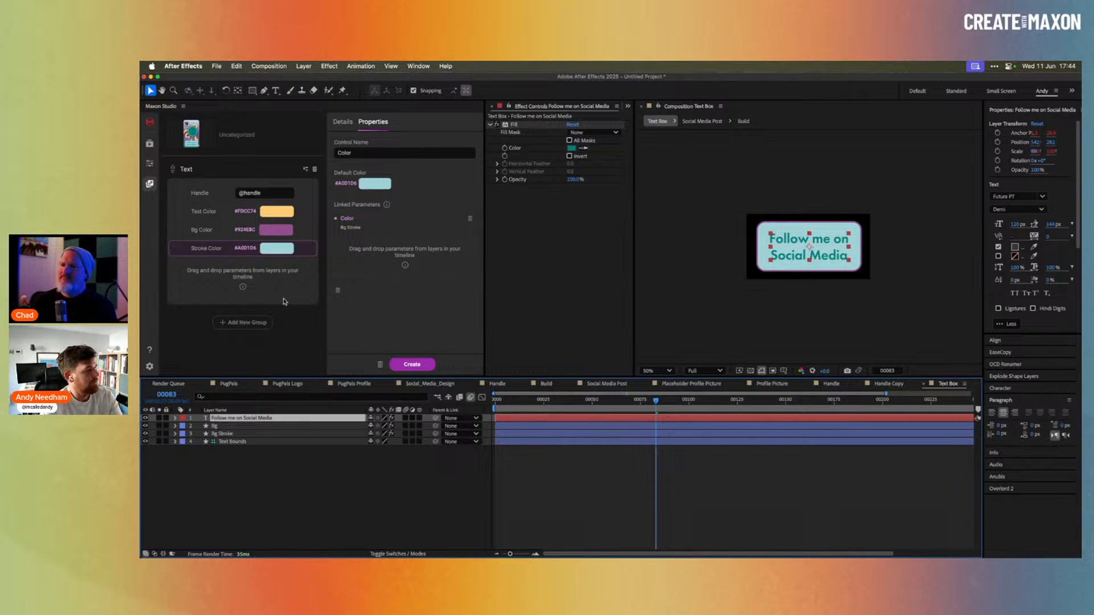
left_click(305, 171)
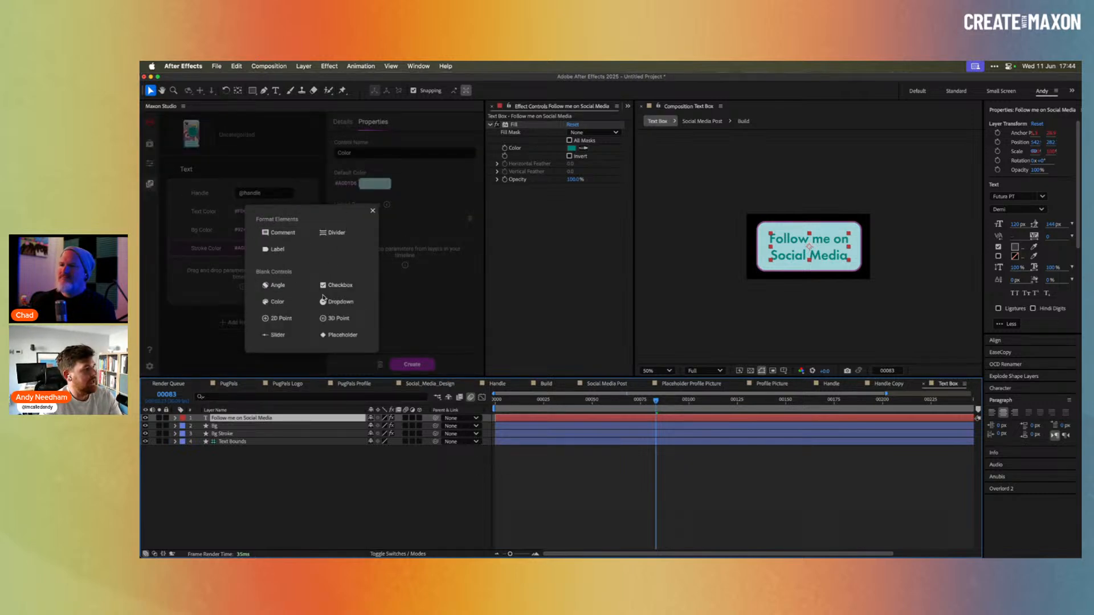
left_click(339, 234)
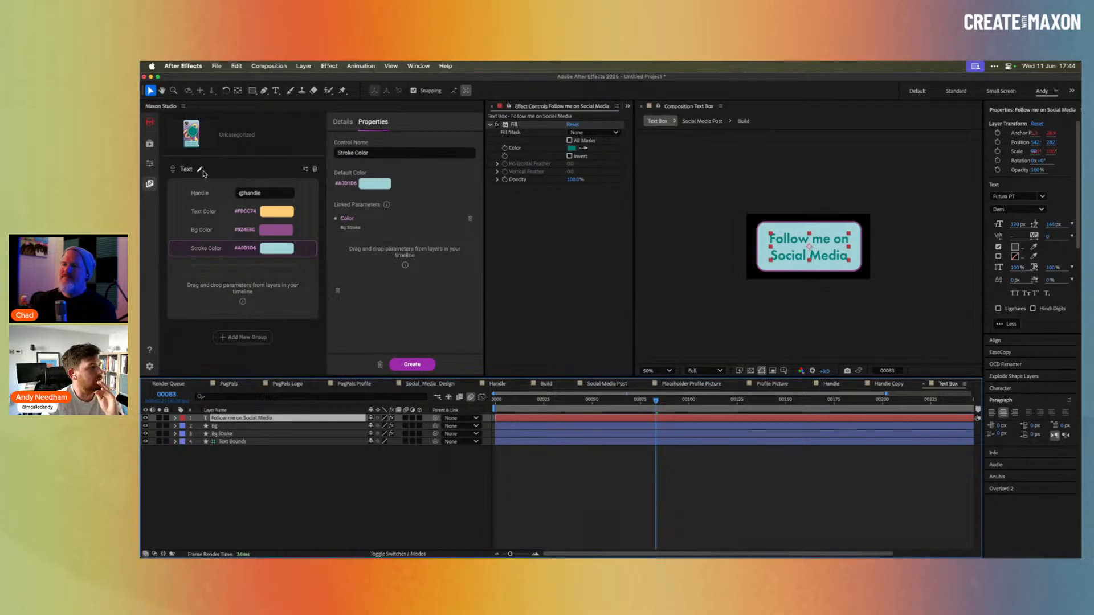
left_click(305, 170)
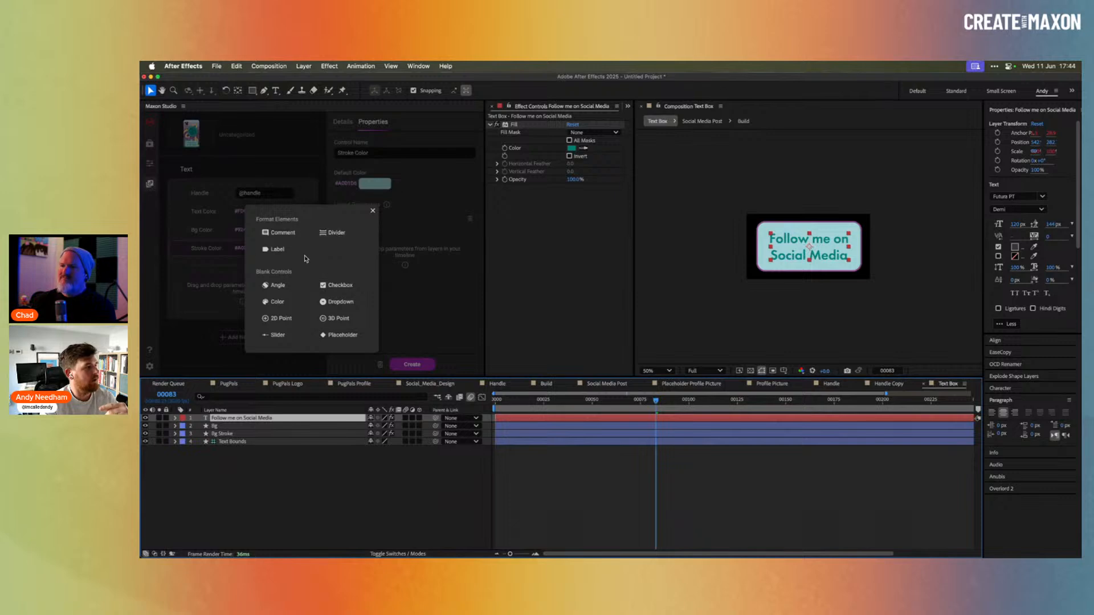
left_click(373, 213)
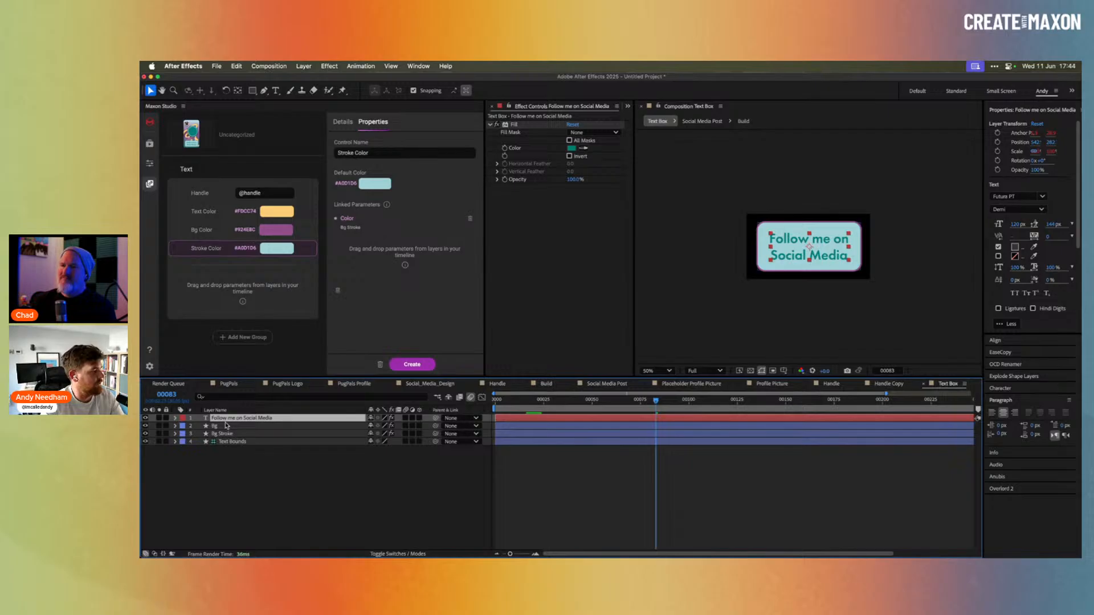
Add the Follow me on Social Media layer's Source Text below the divider in the Text group and name the control Message.
key("e")
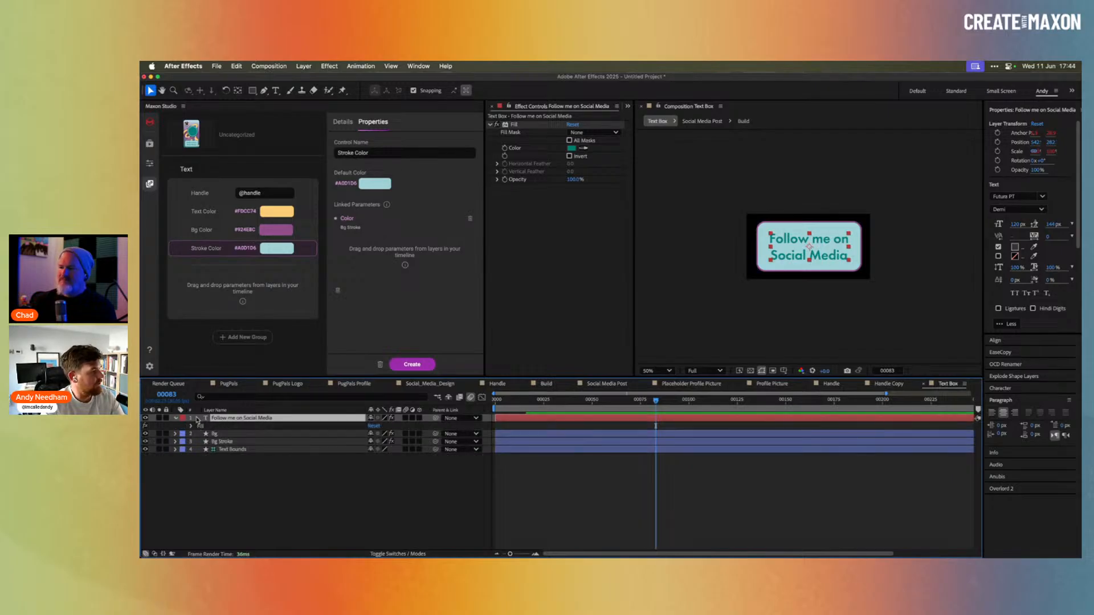
key("e")
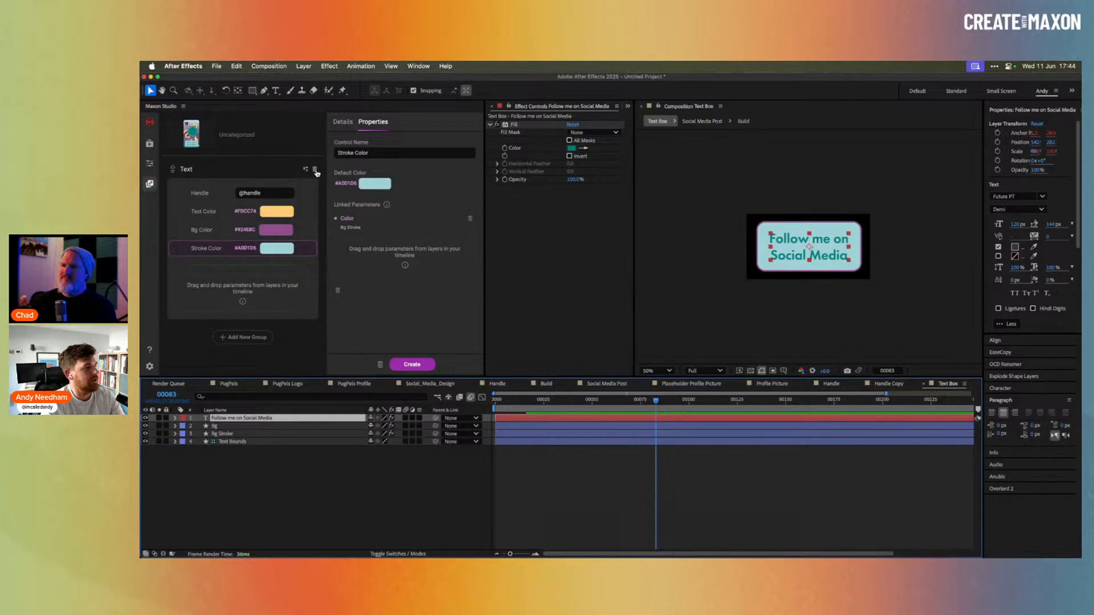
left_click(174, 418)
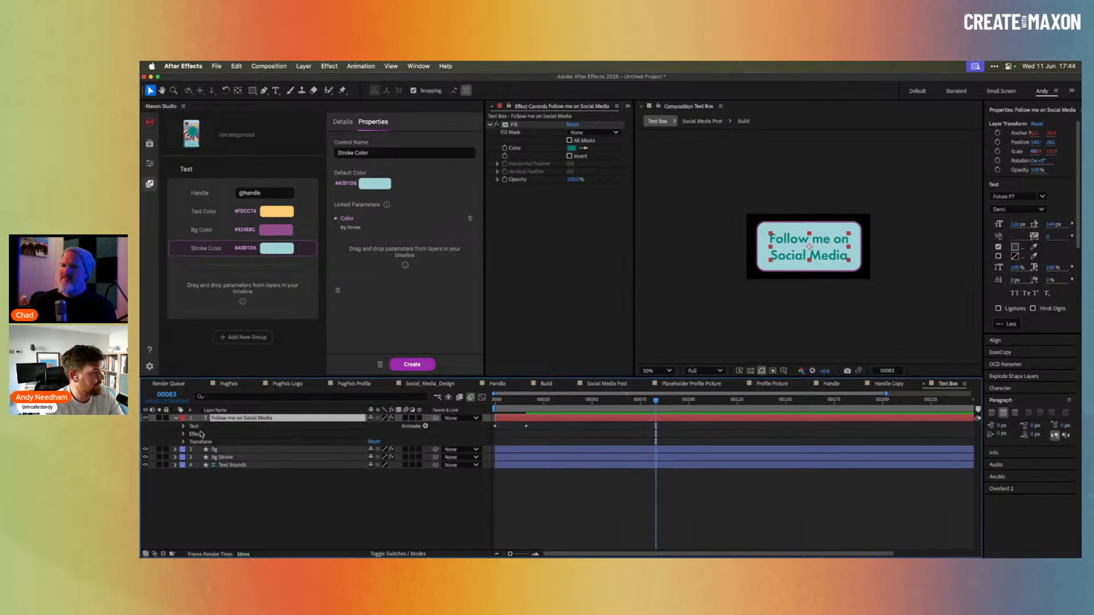
left_click(184, 426)
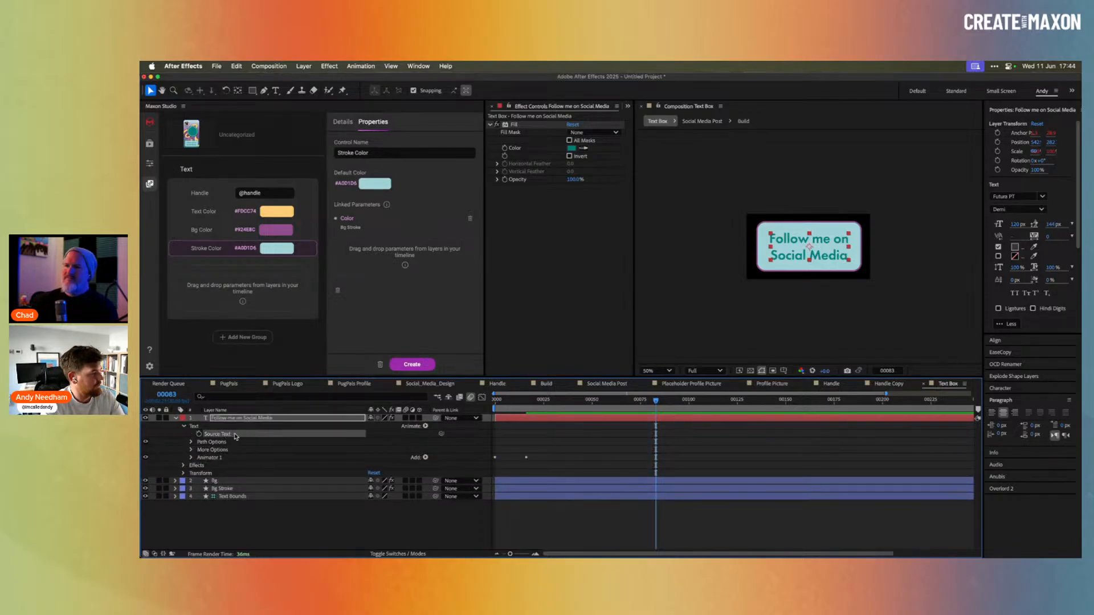
left_click(226, 295)
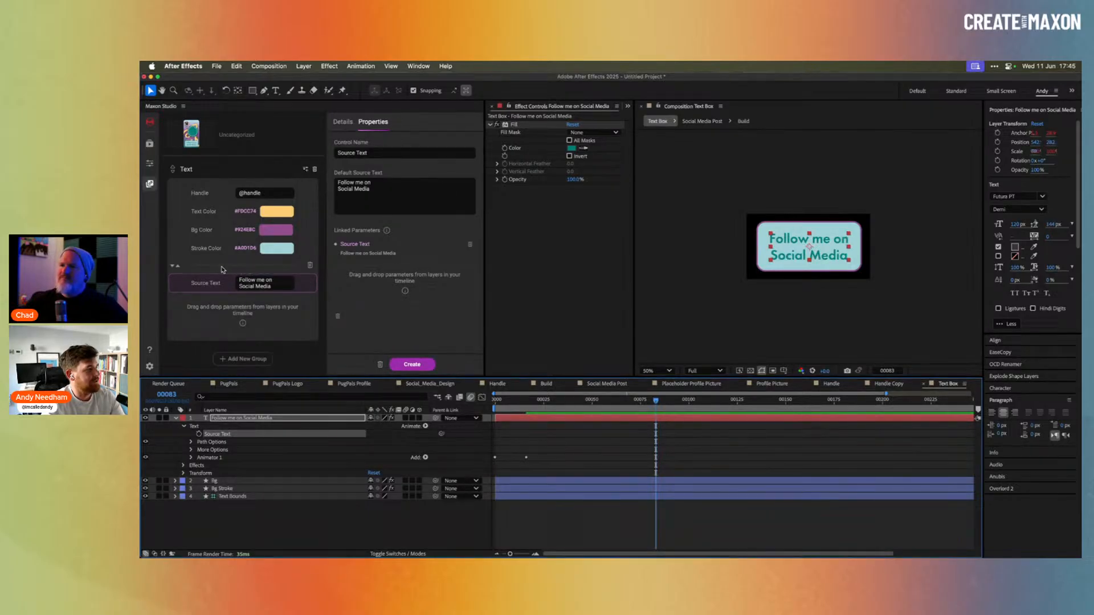
triple_click(362, 152)
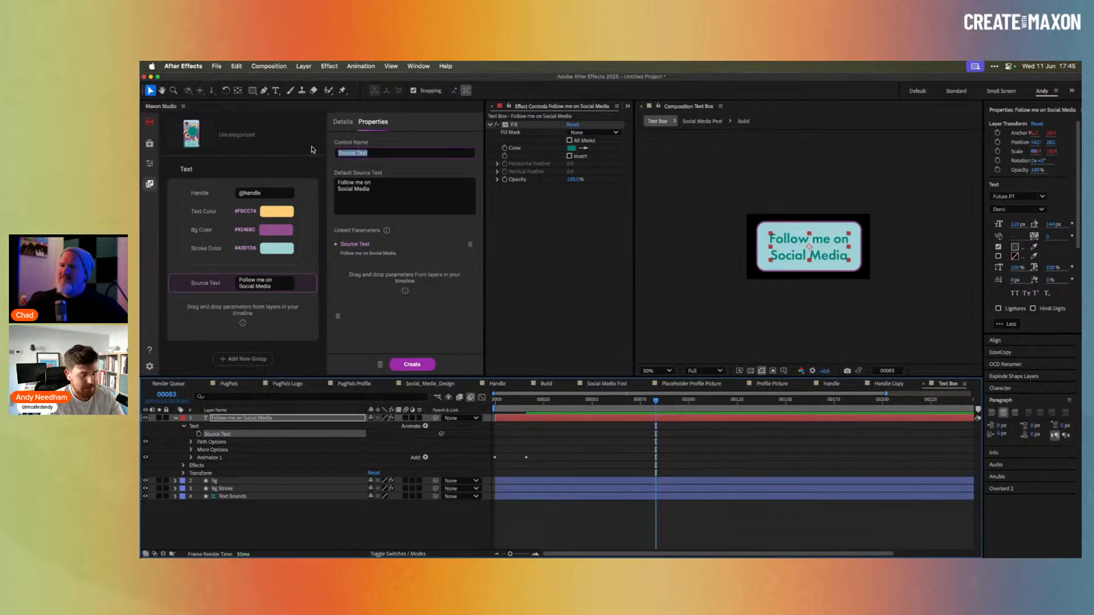
type("Message")
key("Tab")
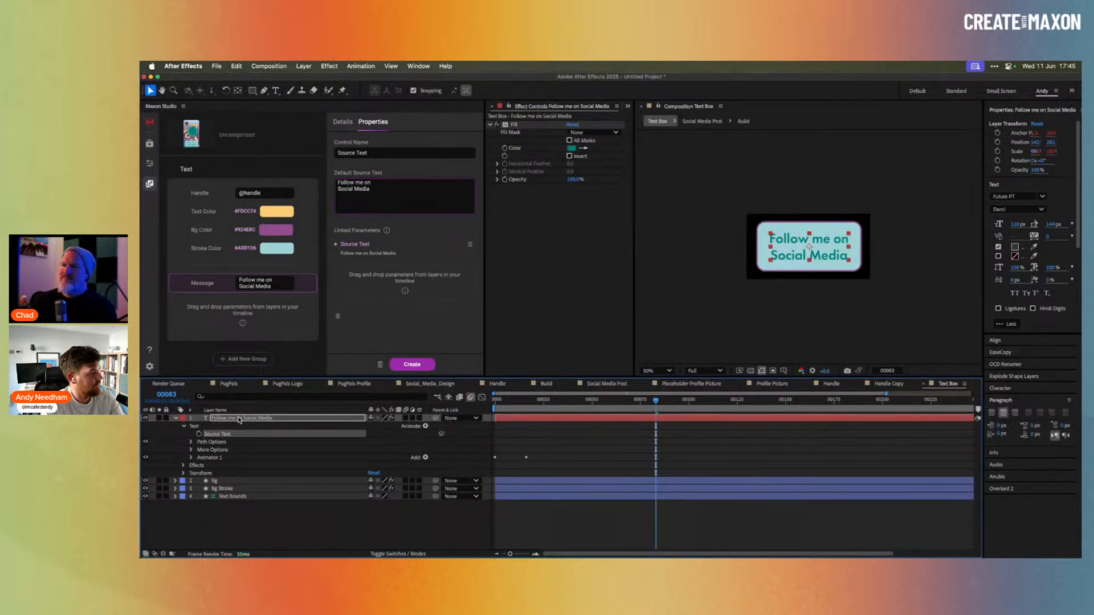
Add the Follow me on Social Media layer's Fill color to the Text group below Message.
left_click(239, 417)
key("e")
left_click(191, 426)
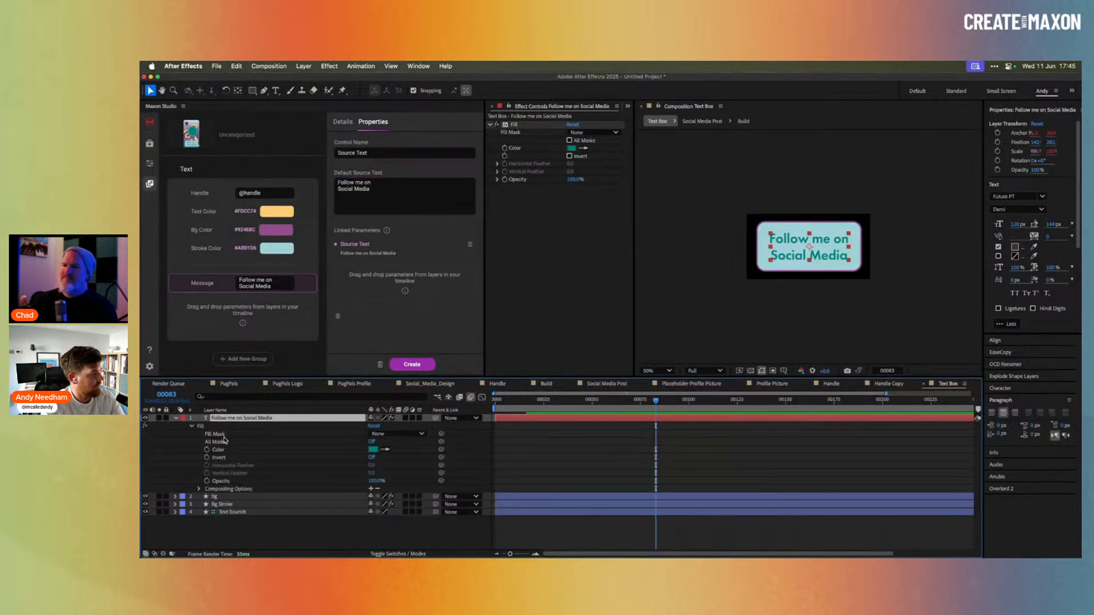
left_click_drag(219, 449, 242, 315)
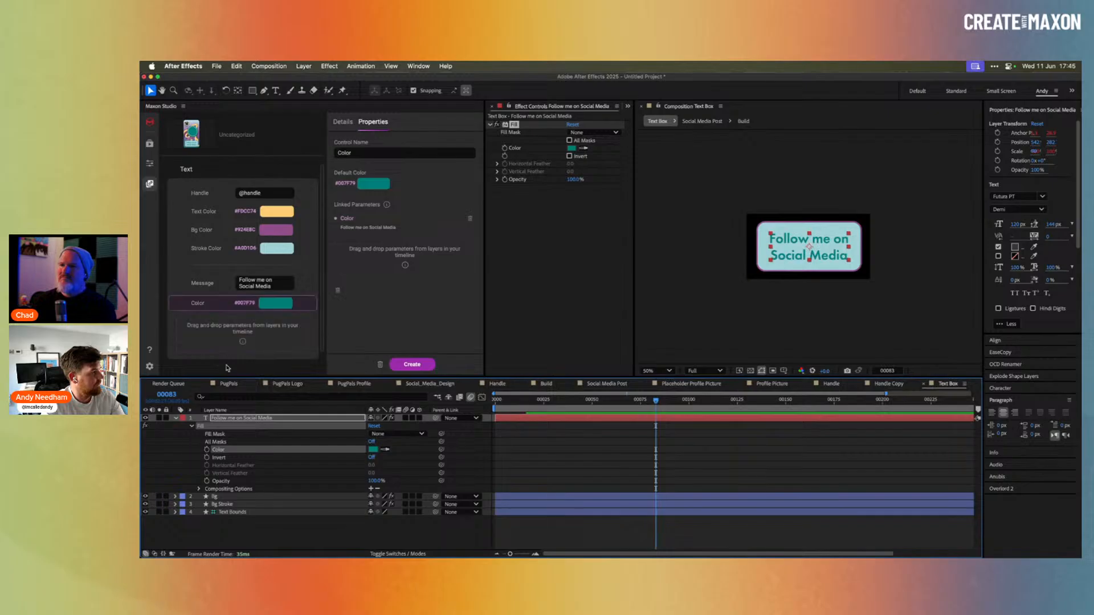
Add the Text Box composition's Bg layer Fill color to the end of the Text group.
left_click(228, 496)
key("e")
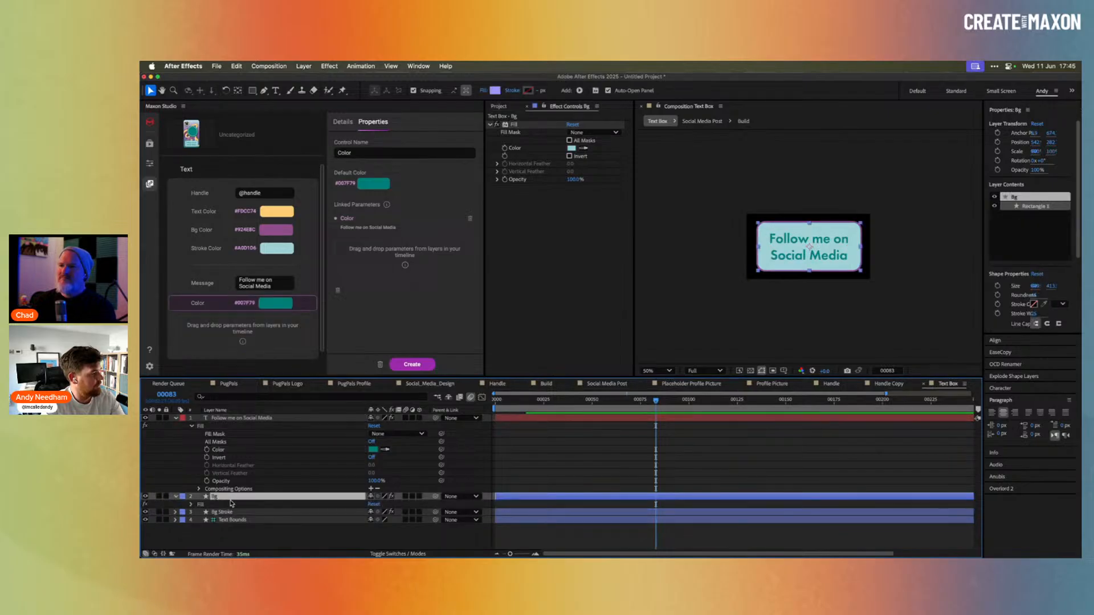
left_click(192, 504)
left_click(225, 529)
left_click_drag(225, 529, 229, 325)
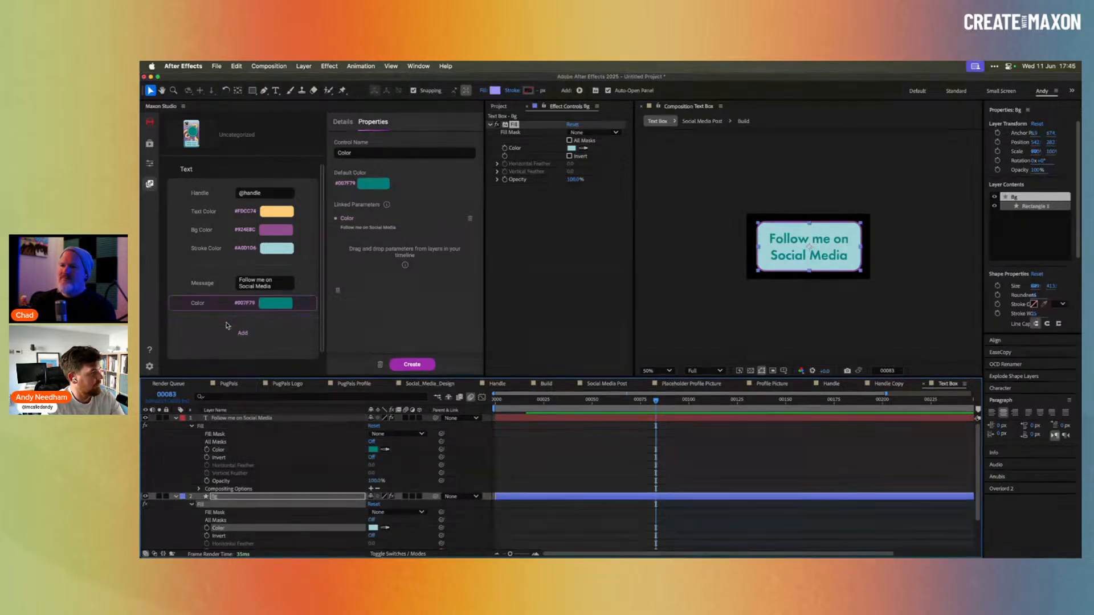
Add the Text Box composition's Bg Stroke layer Fill color to the Text group and name the control Stroke Color.
left_click(176, 498)
left_click(230, 504)
key("e")
left_click(192, 512)
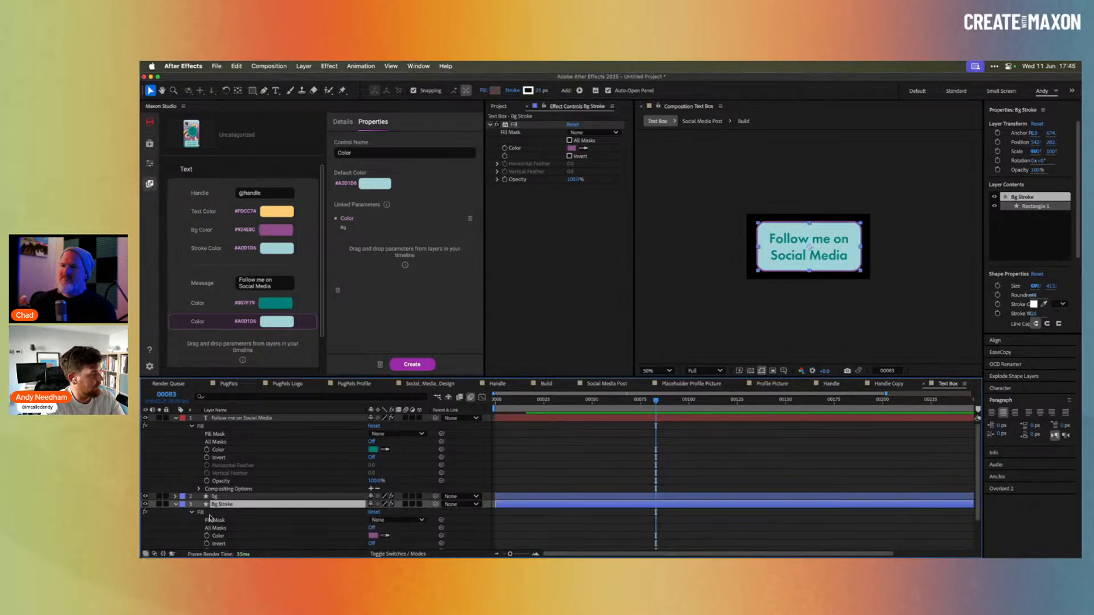
left_click(219, 535)
mouse_move(219, 535)
left_mouse_down()
mouse_move(288, 349)
mouse_move(267, 342)
left_mouse_up()
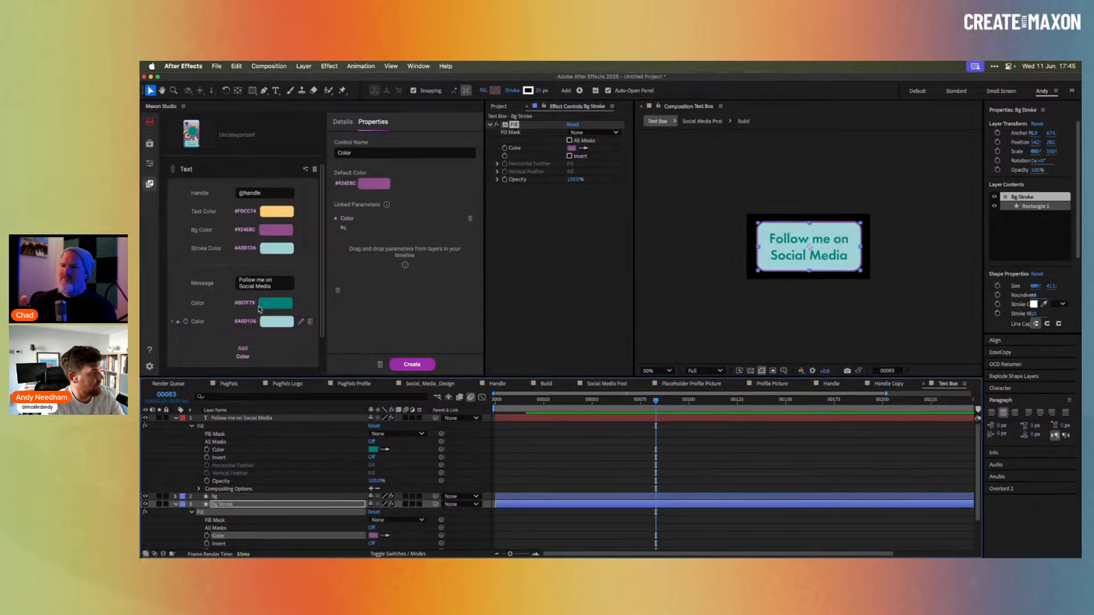
left_click(338, 152)
type("Stroke")
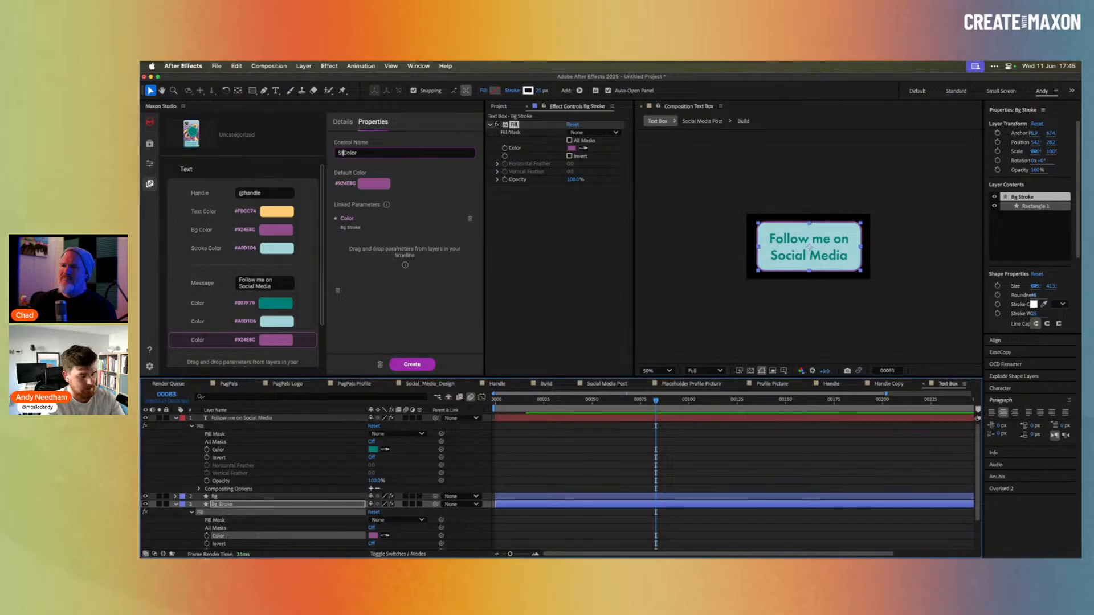
left_click(221, 326)
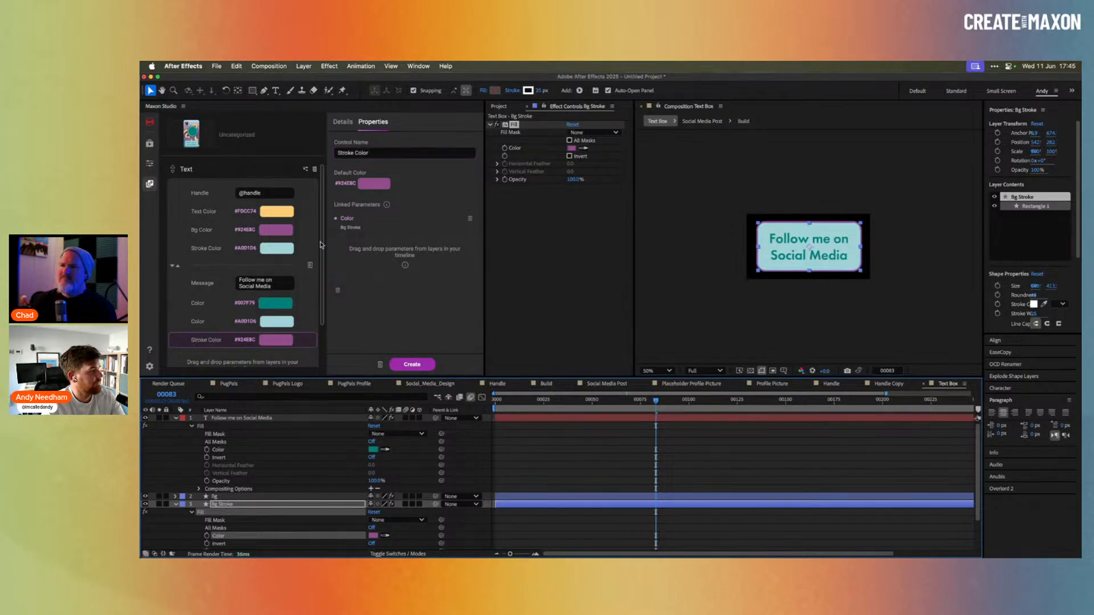
Rename the message's light blue Bg color control as Bg Color and its teal text color control as Text Color.
left_click(210, 322)
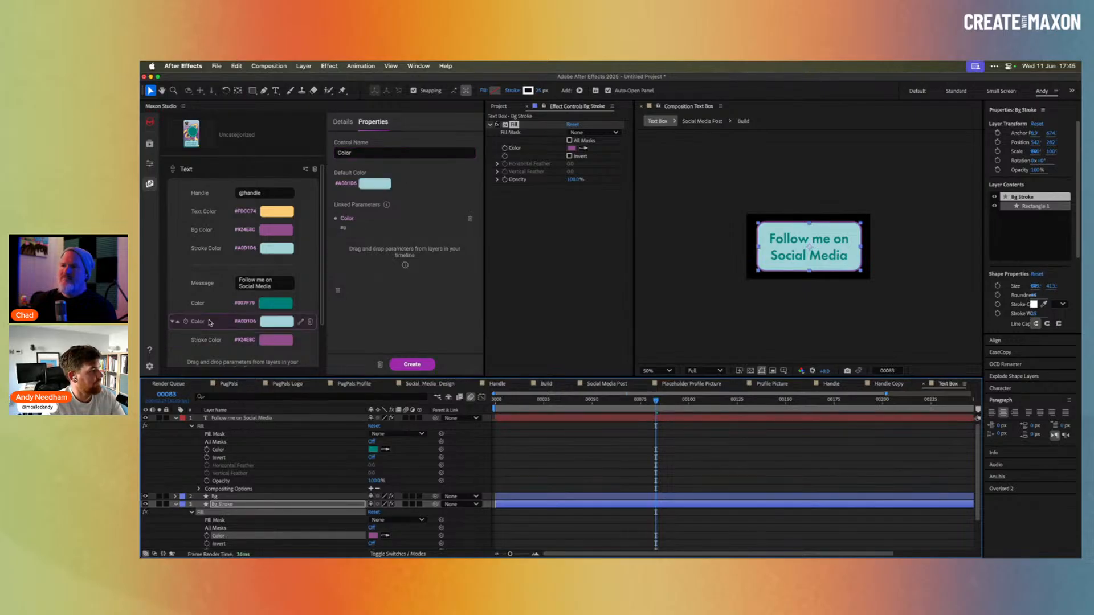
left_click(339, 153)
type("Bg")
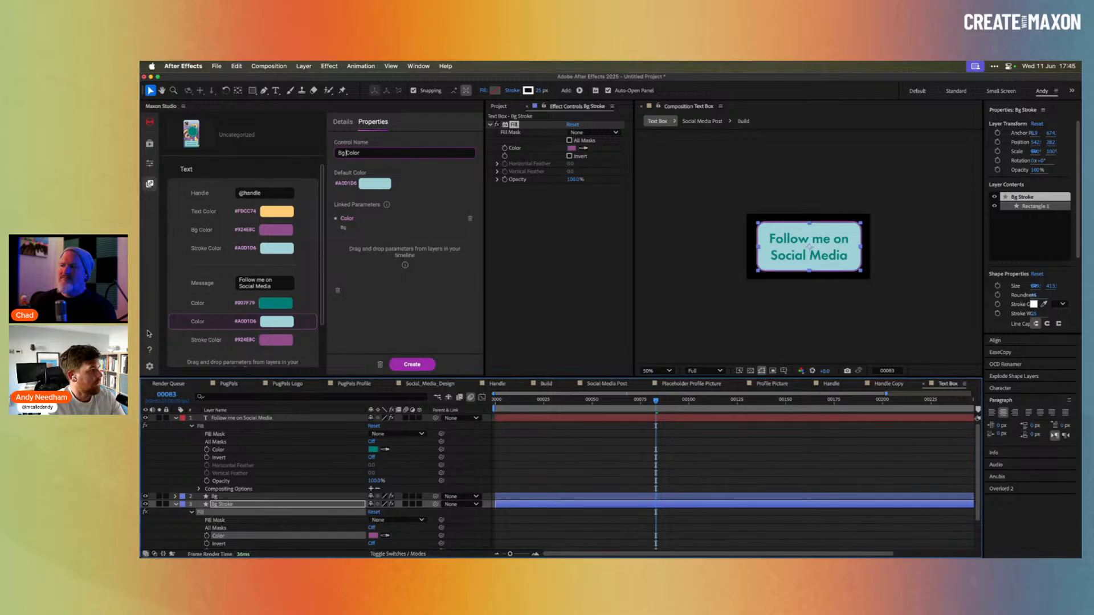
left_click(219, 303)
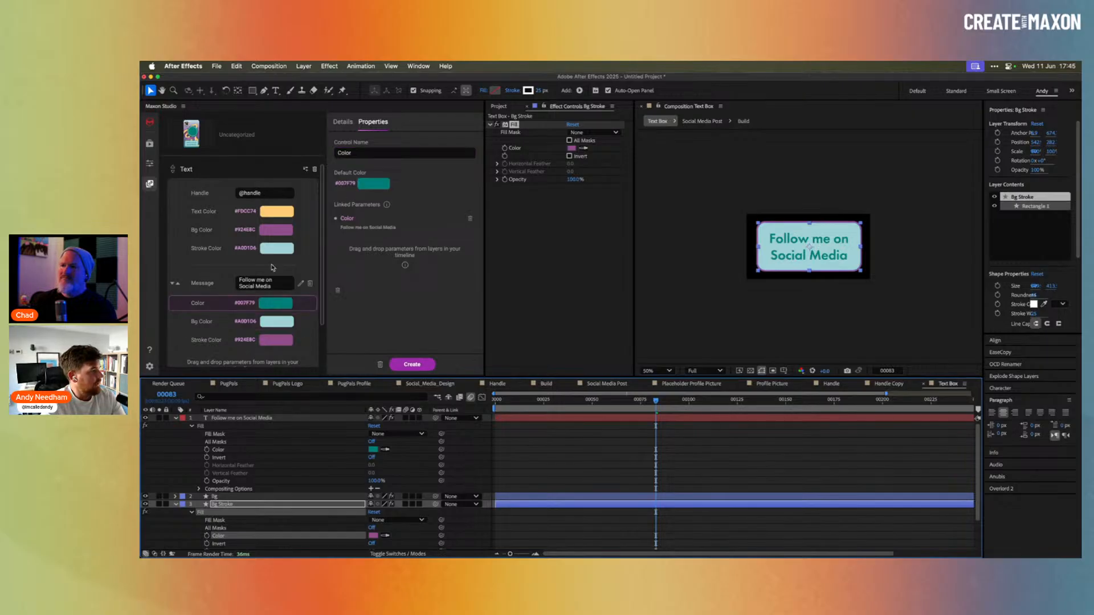
left_click(339, 153)
type("Tex")
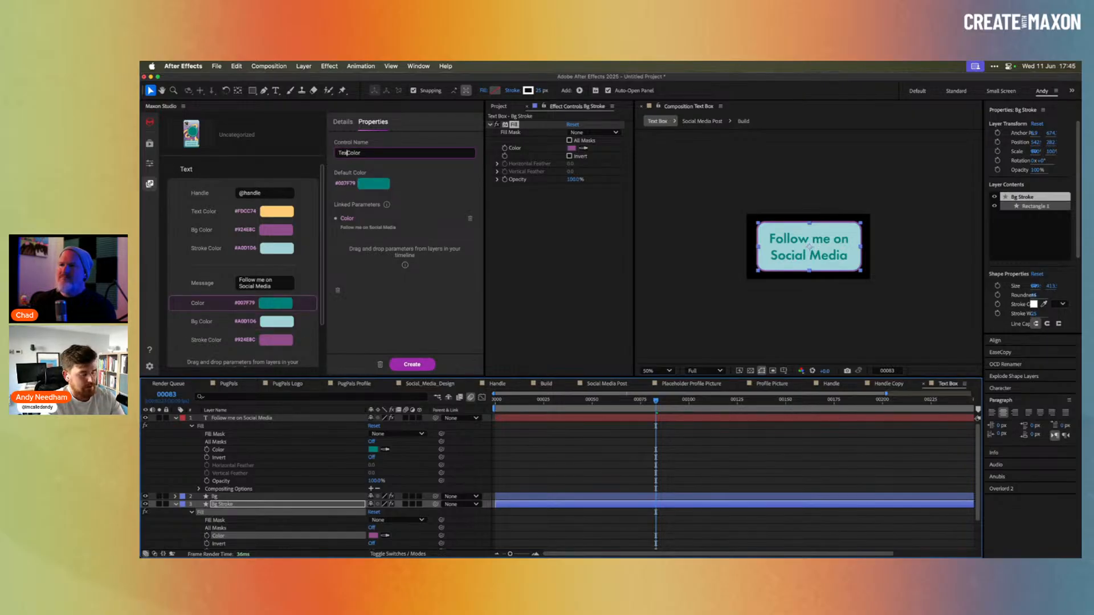
type("t")
key("Return")
Add a new control group named Profile Picture and select the Placeholder Profile Picture layer in the Social Media Post composition.
scroll(316, 345, "down", 2)
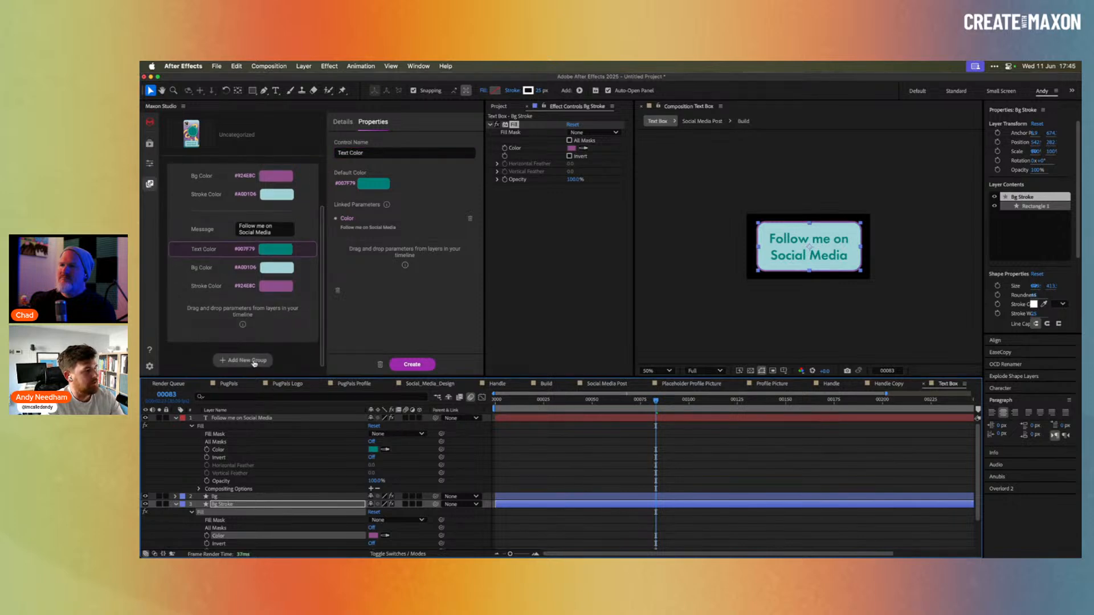
left_click(254, 361)
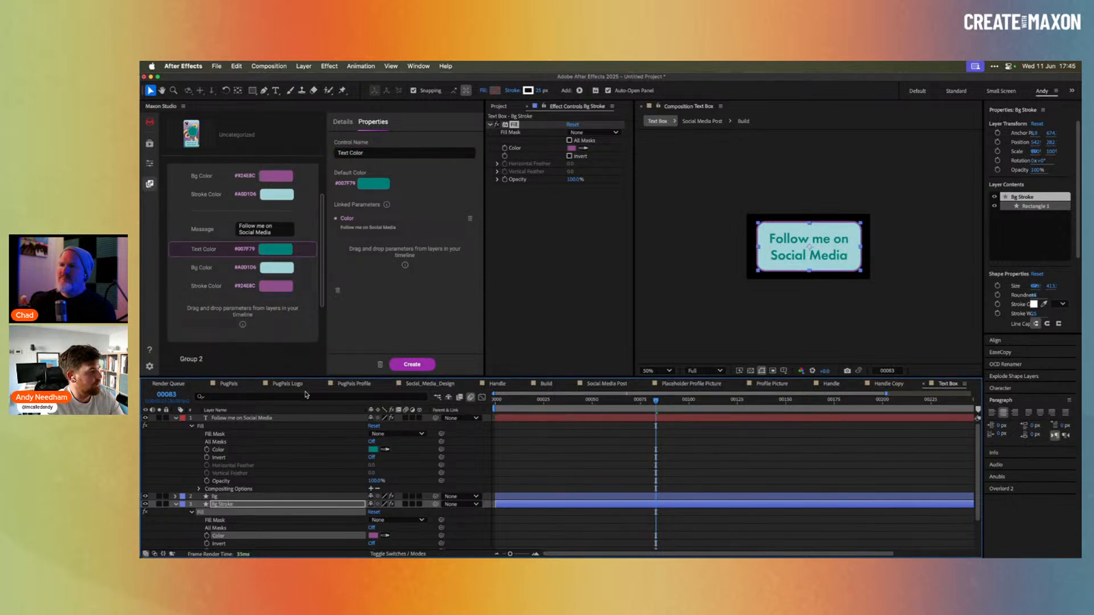
key("Tab")
left_click(285, 415)
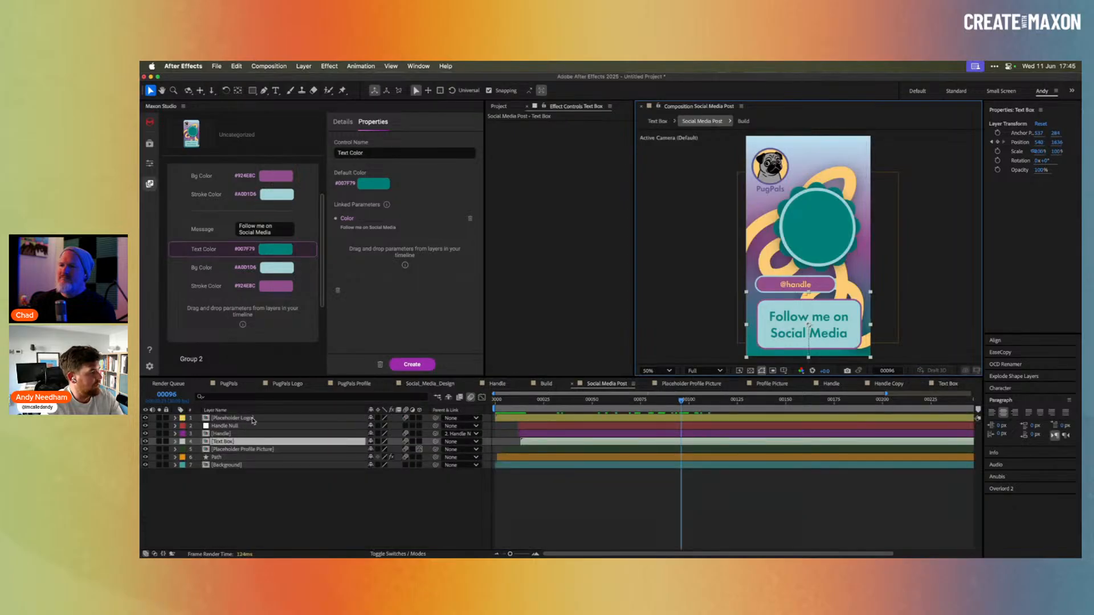
left_click(262, 450)
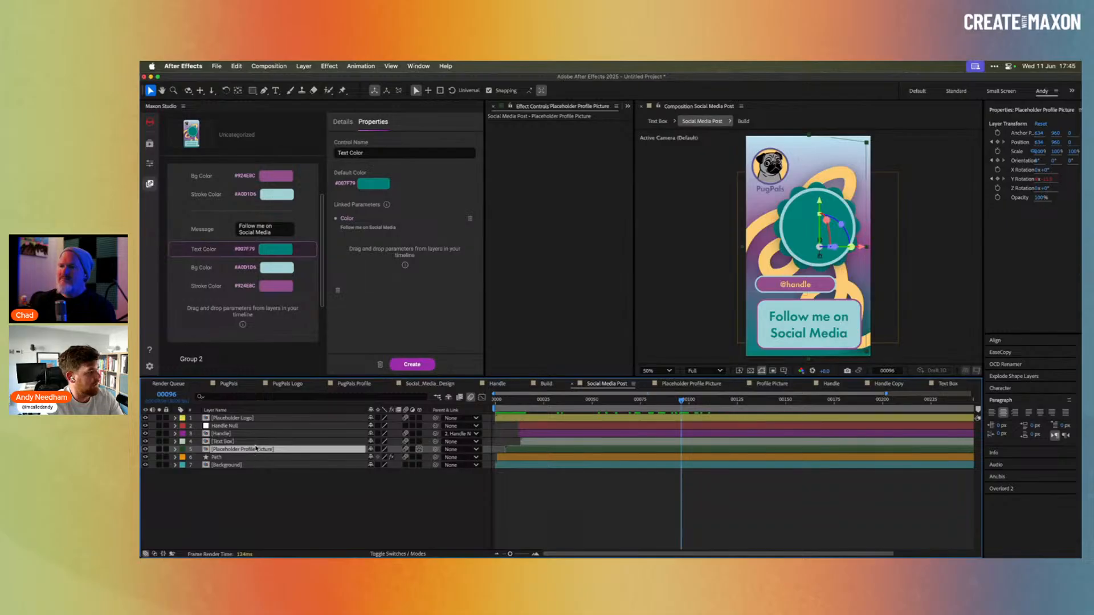
scroll(323, 326, "down", 3)
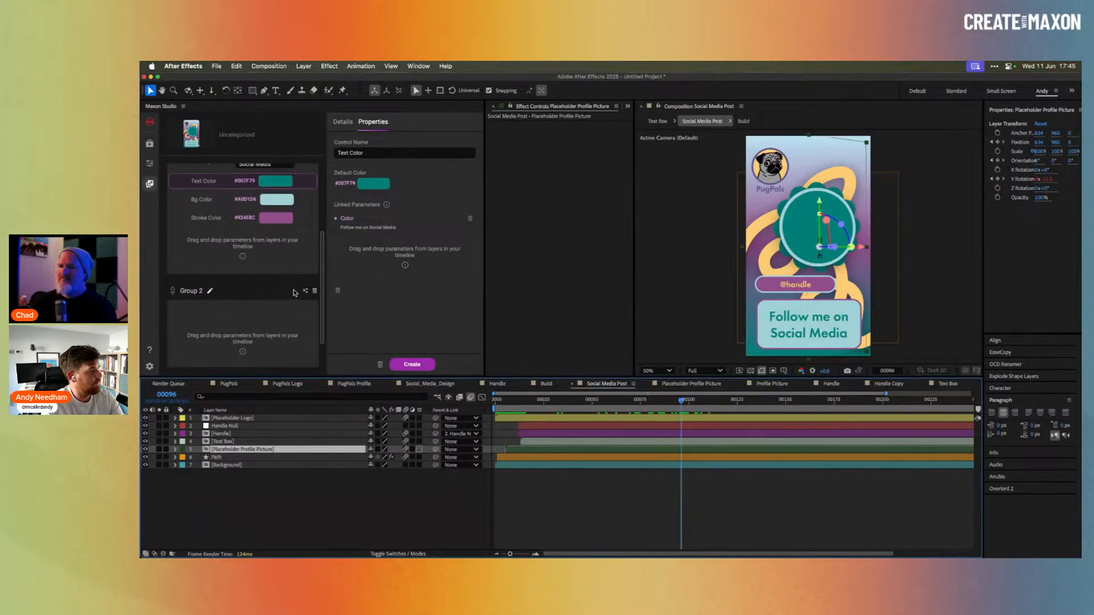
left_click(211, 291)
left_click_drag(209, 290, 141, 284)
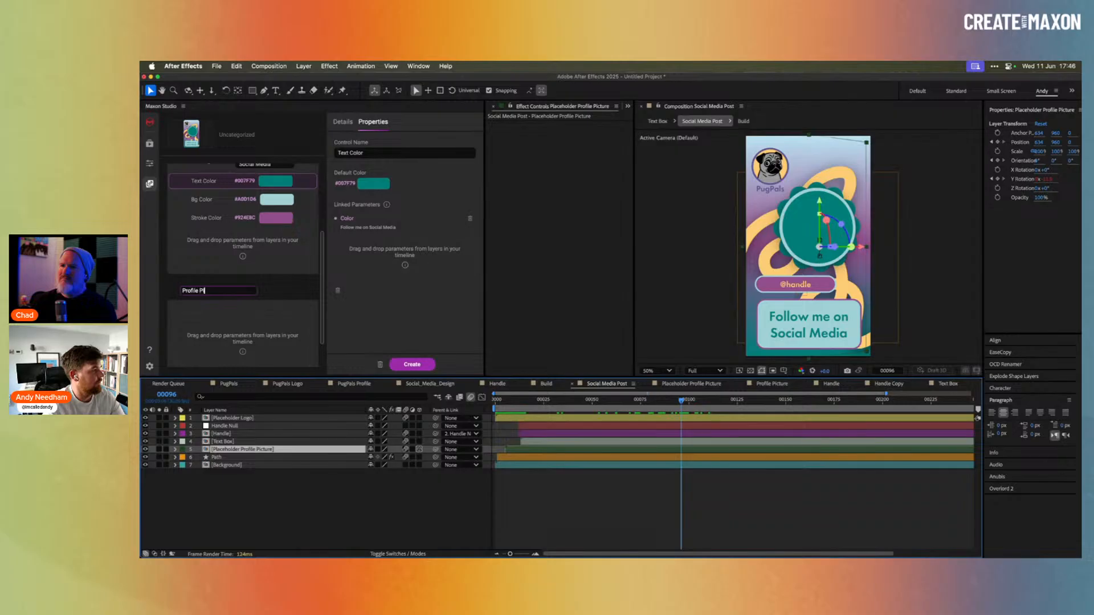
type("Profile Picture")
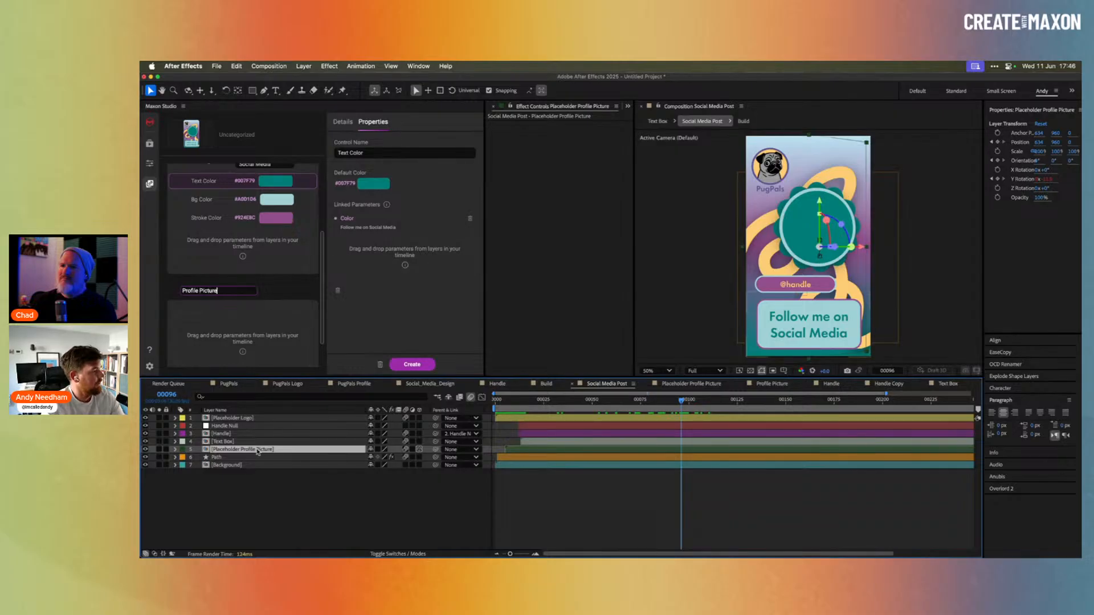
Open the Placeholder Profile Picture composition and add its Profile Picture layer to the Profile Picture group as replaceable footage.
double_click(245, 450)
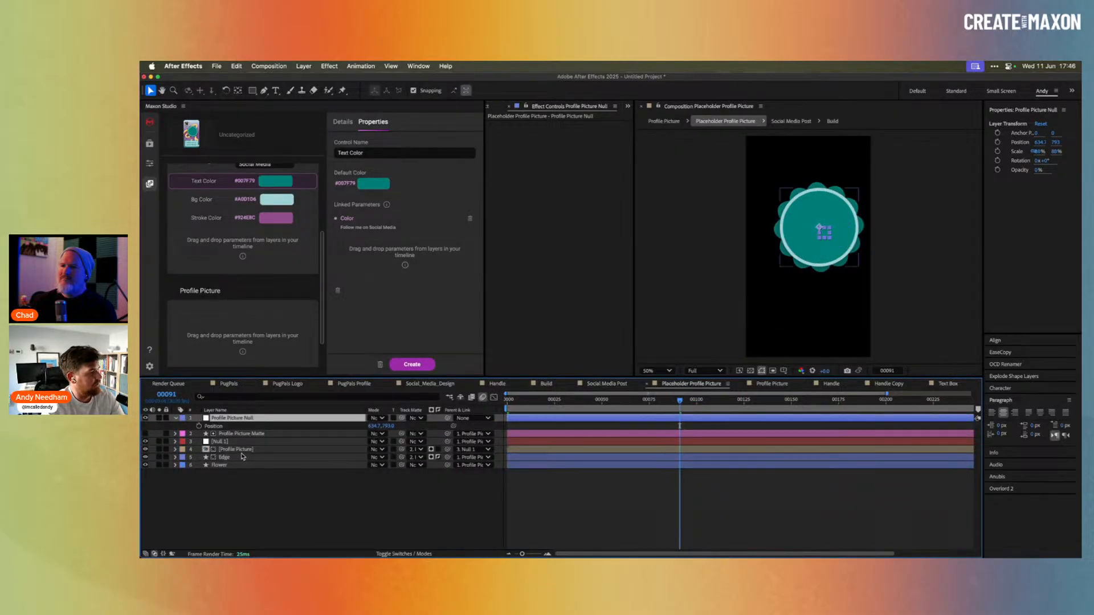
left_click(242, 449)
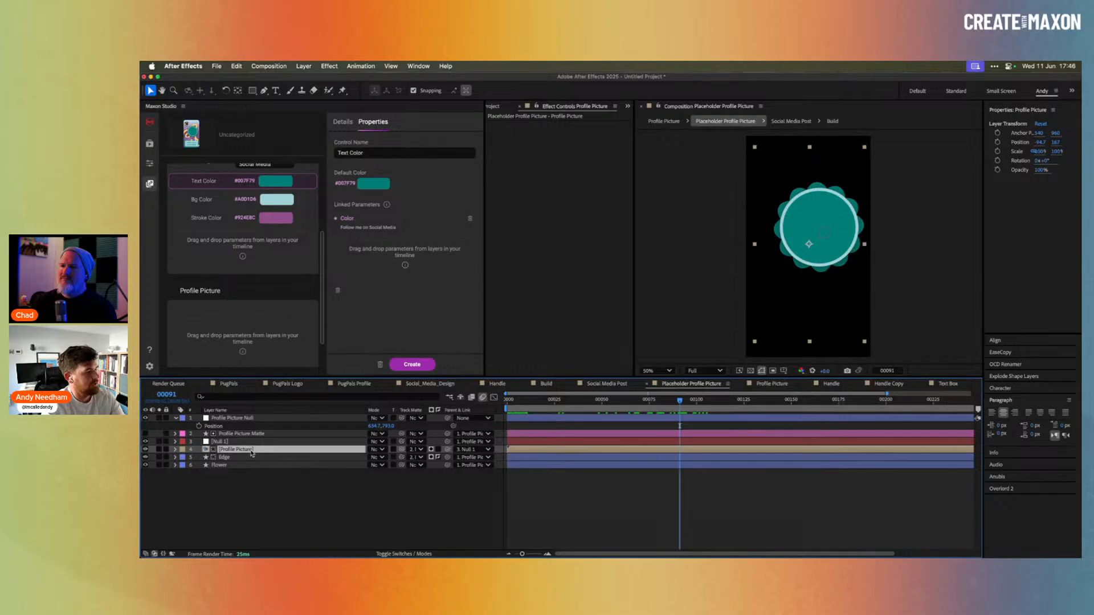
left_click_drag(246, 450, 227, 337)
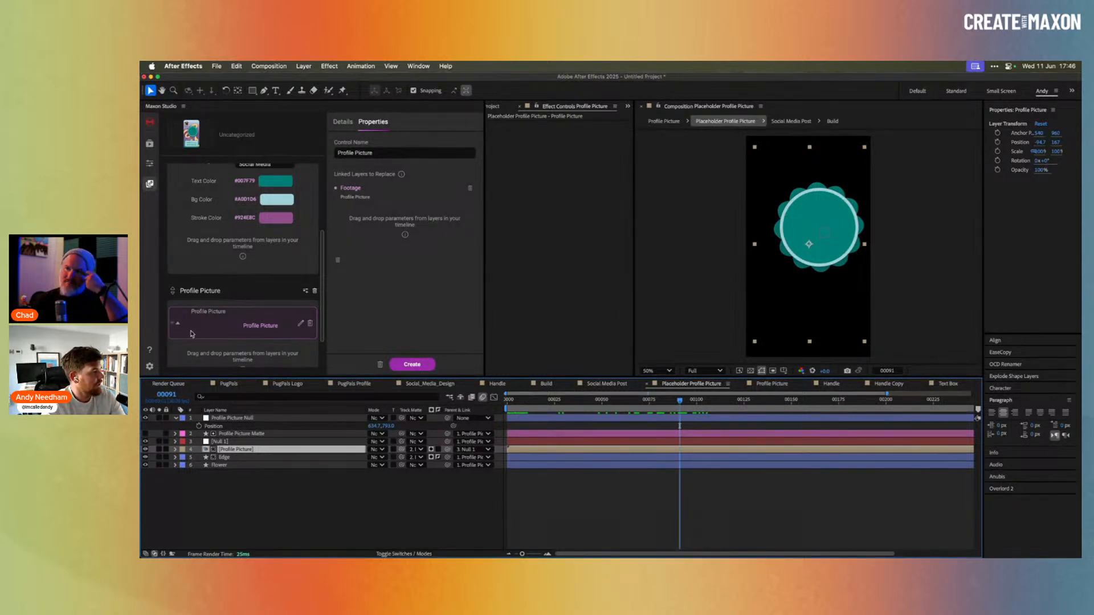
Add Null 1's Position and Scale to the Profile Picture group, with Position placed above Scale.
left_click(239, 442)
key("p")
key("shift+s")
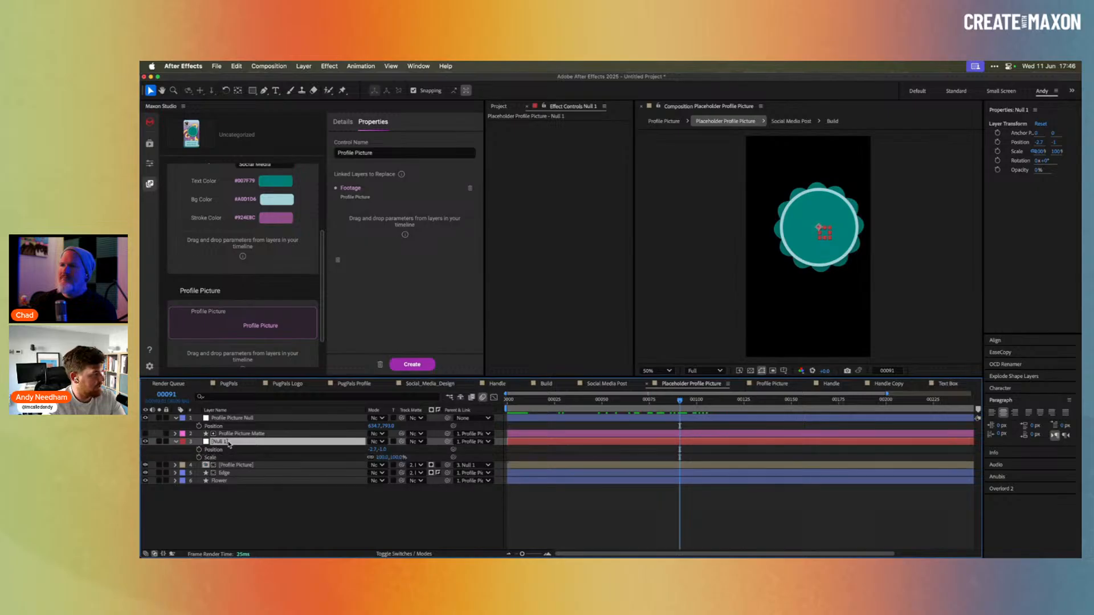
key("Return")
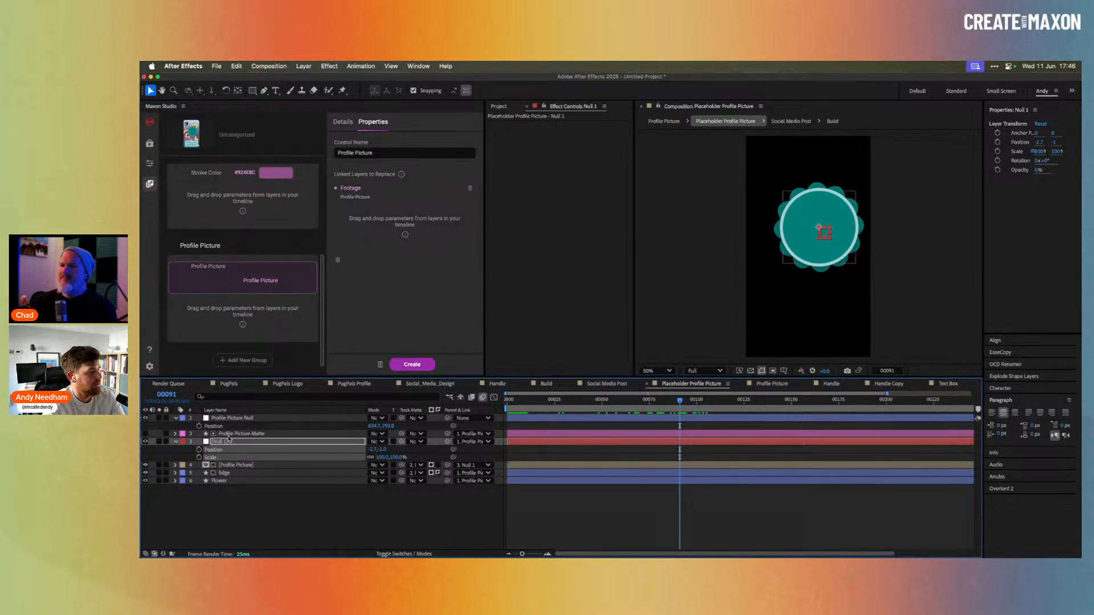
left_click_drag(218, 454, 231, 319)
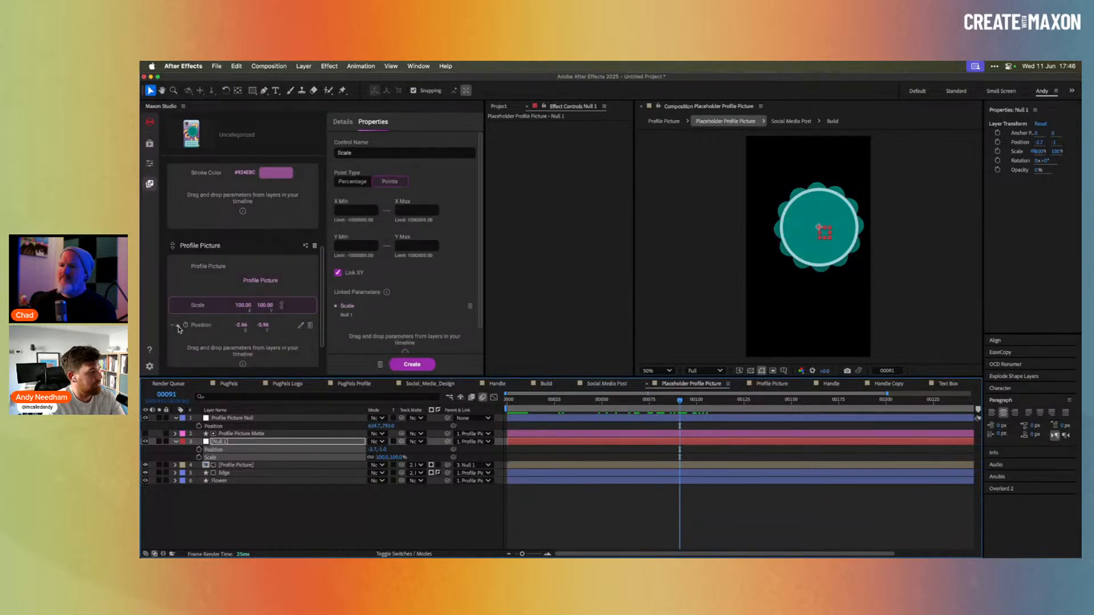
left_click(177, 326)
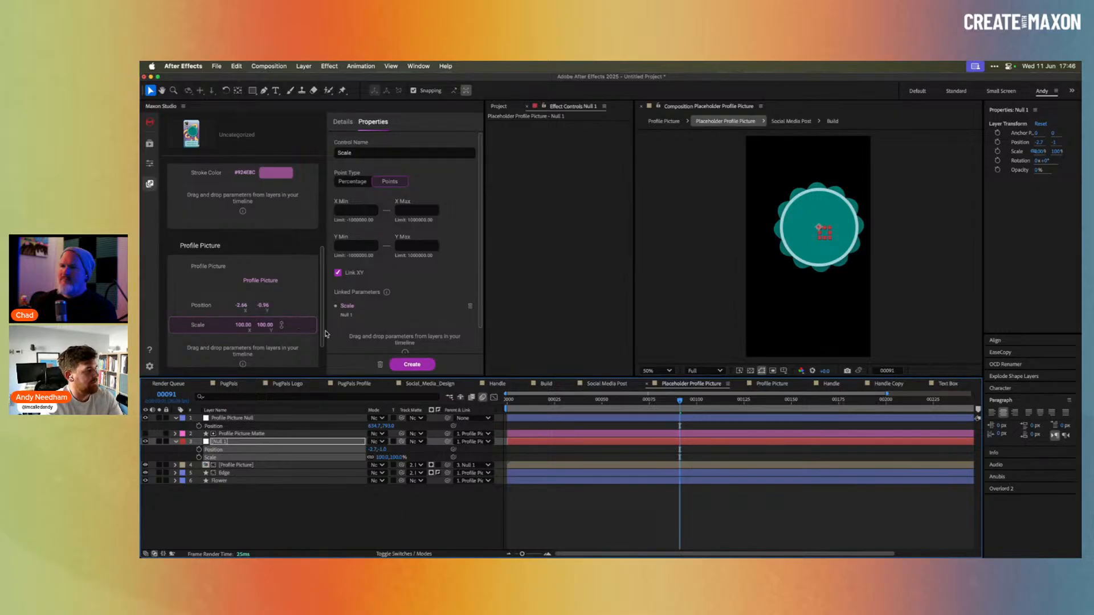
scroll(312, 258, "up", 5)
scroll(312, 258, "down", 4)
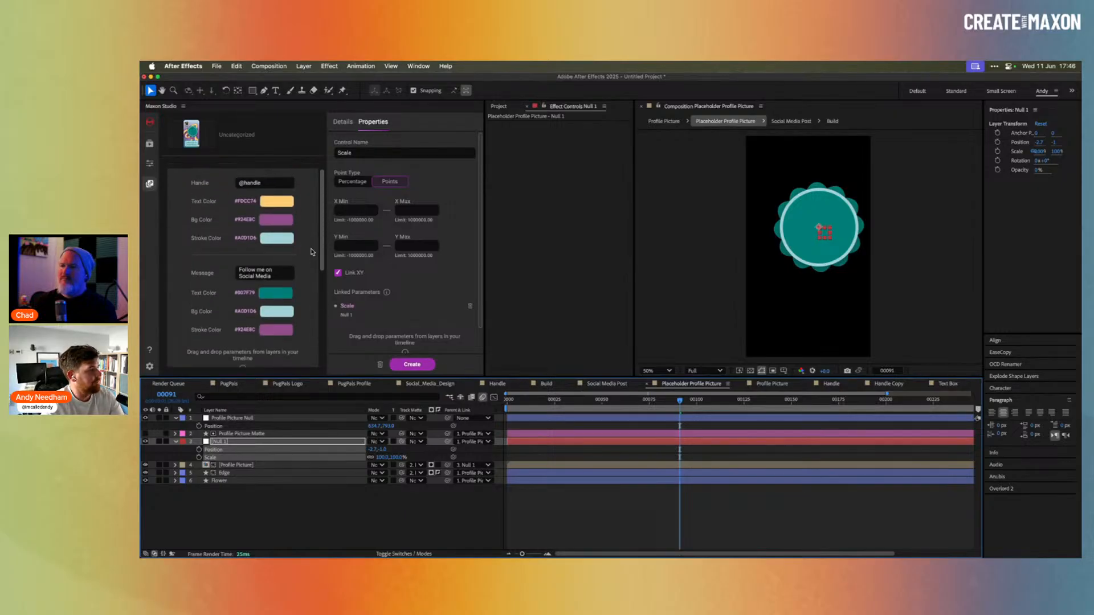
scroll(309, 281, "up", 3)
scroll(311, 281, "up", 3)
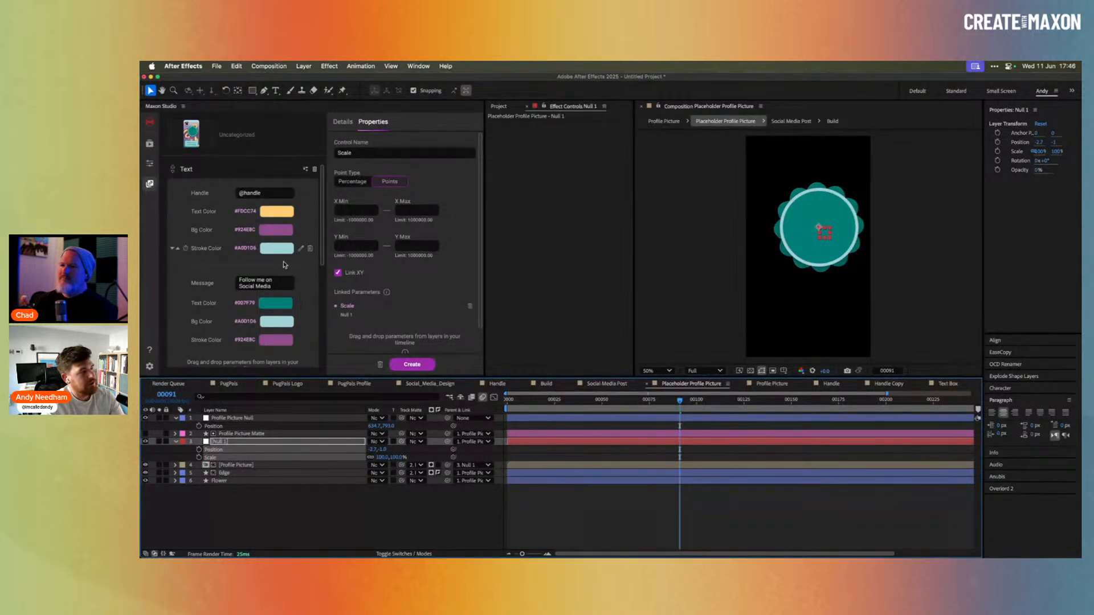
Return to the Social Media Post composition and add the Handle layer's Opacity to the Text control group.
scroll(319, 266, "down", 2)
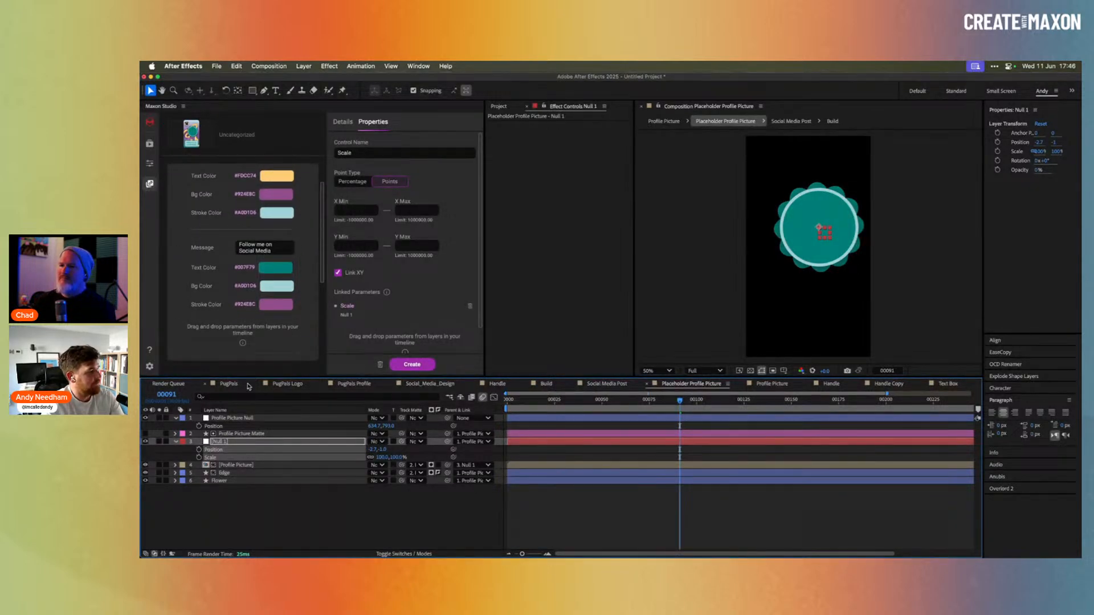
scroll(316, 262, "up", 2)
scroll(324, 244, "down", 3)
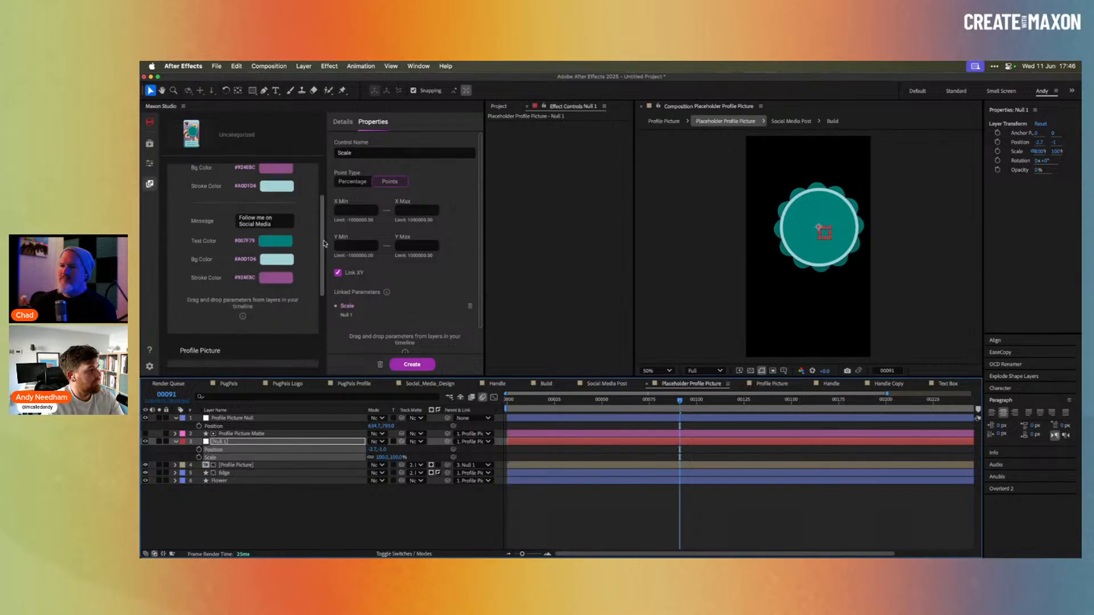
scroll(324, 244, "up", 3)
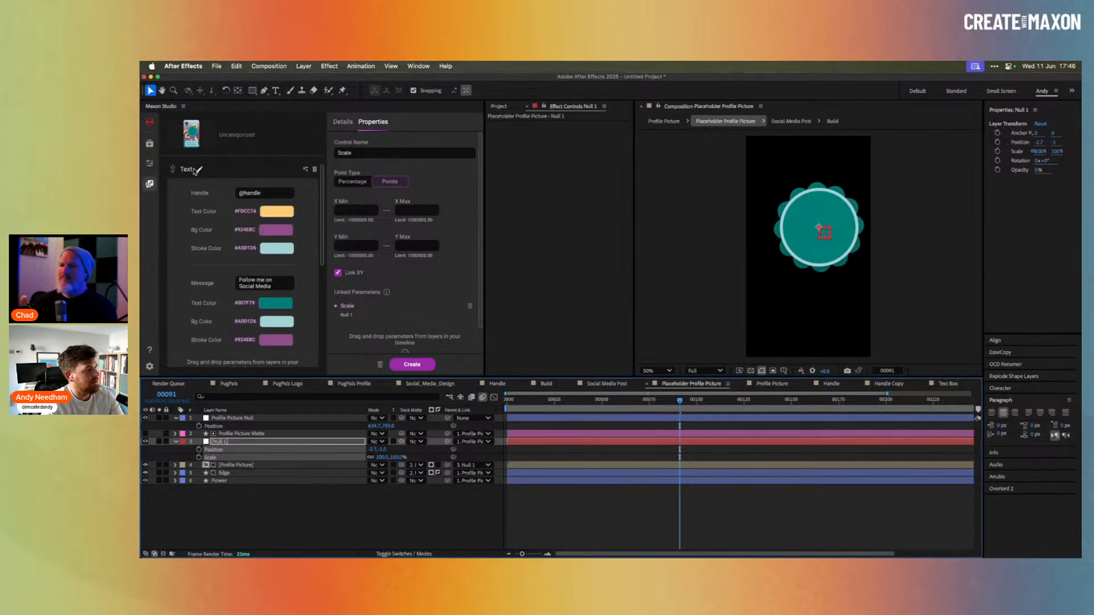
left_click(302, 412)
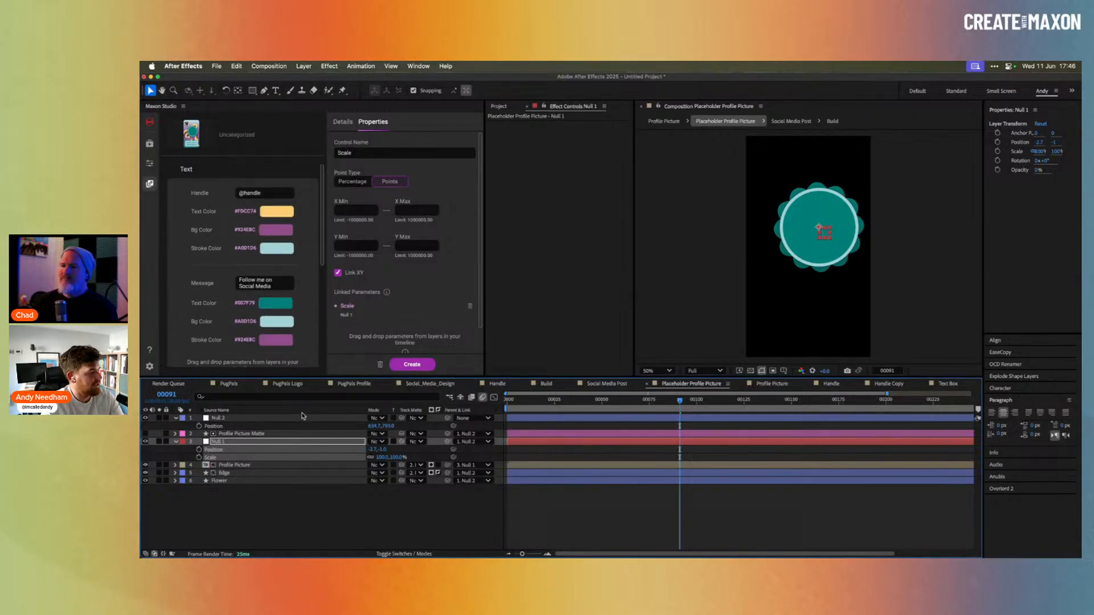
key("Tab")
left_click(377, 416)
left_click(255, 435)
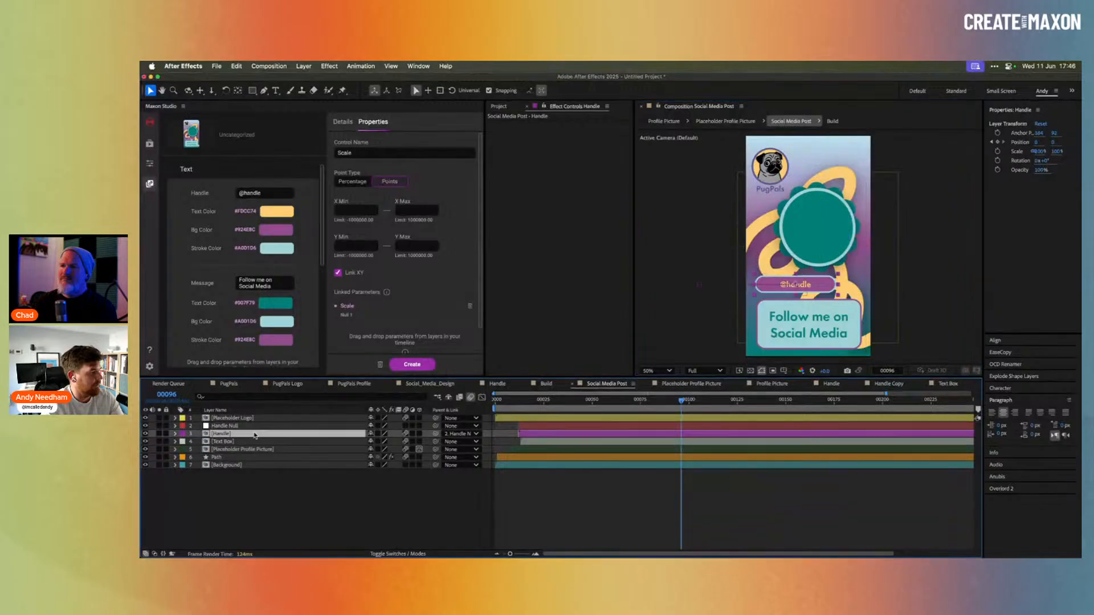
key("t")
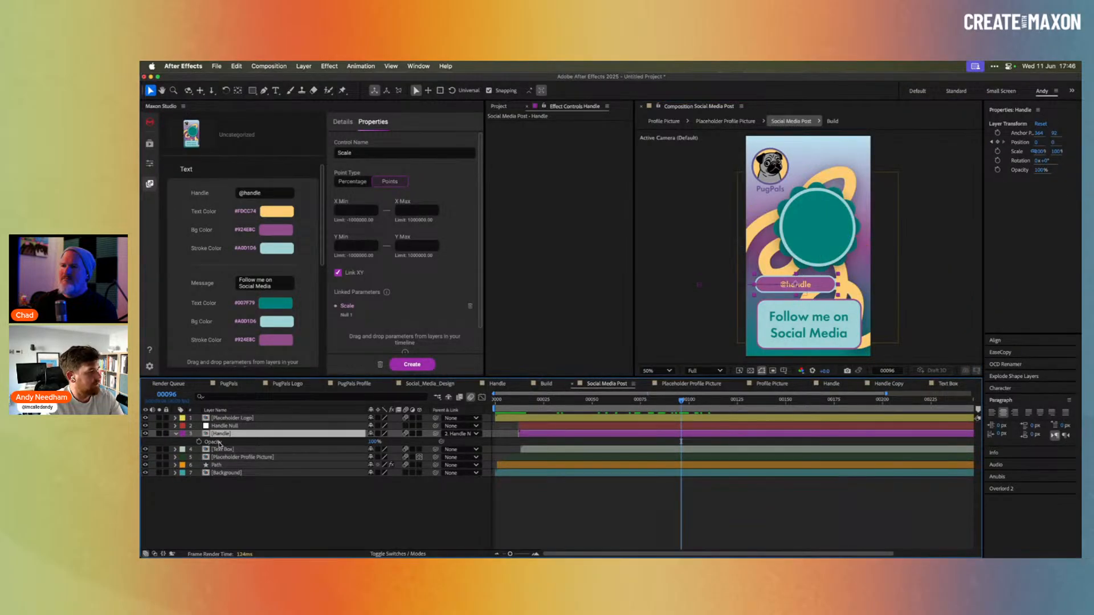
left_click_drag(220, 443, 233, 362)
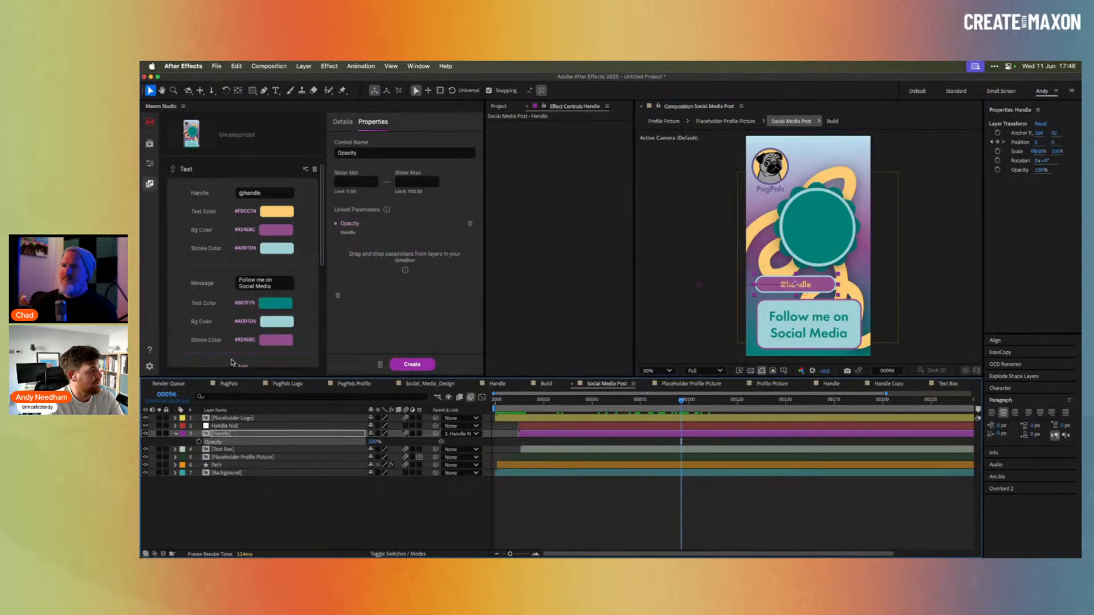
Move the Opacity control up in the Text group, directly below the handle's Stroke Color control.
scroll(316, 256, "down", 2)
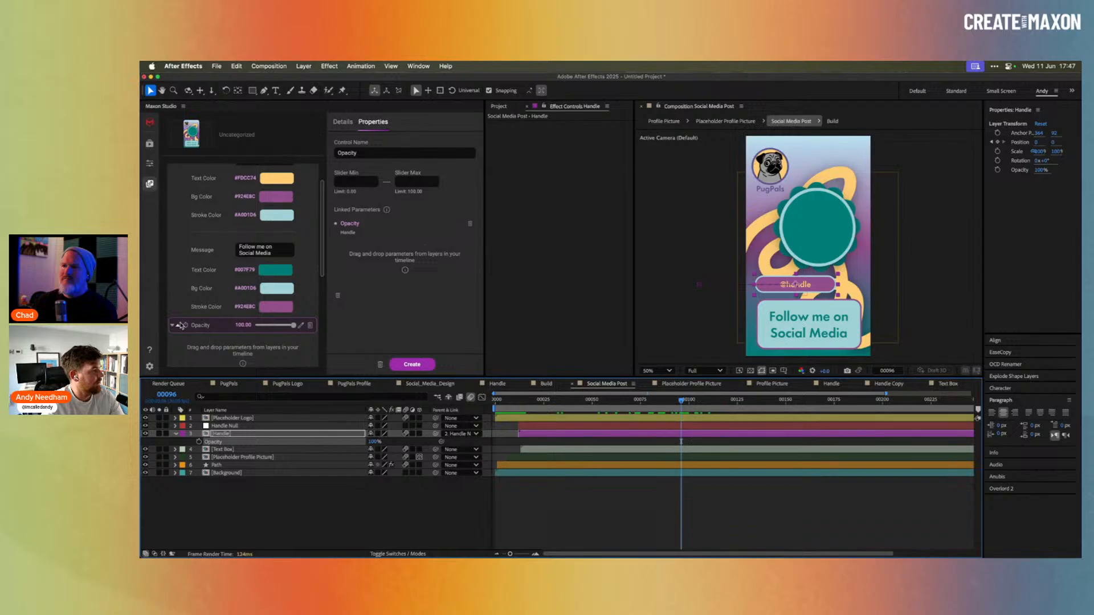
left_click_drag(178, 328, 179, 255)
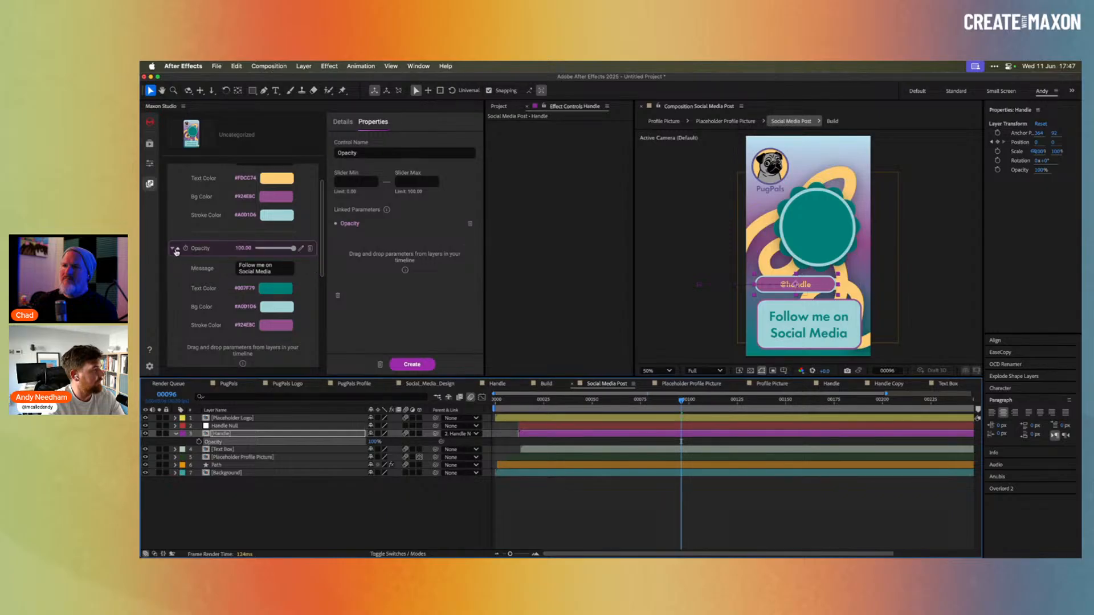
left_click_drag(177, 252, 218, 241)
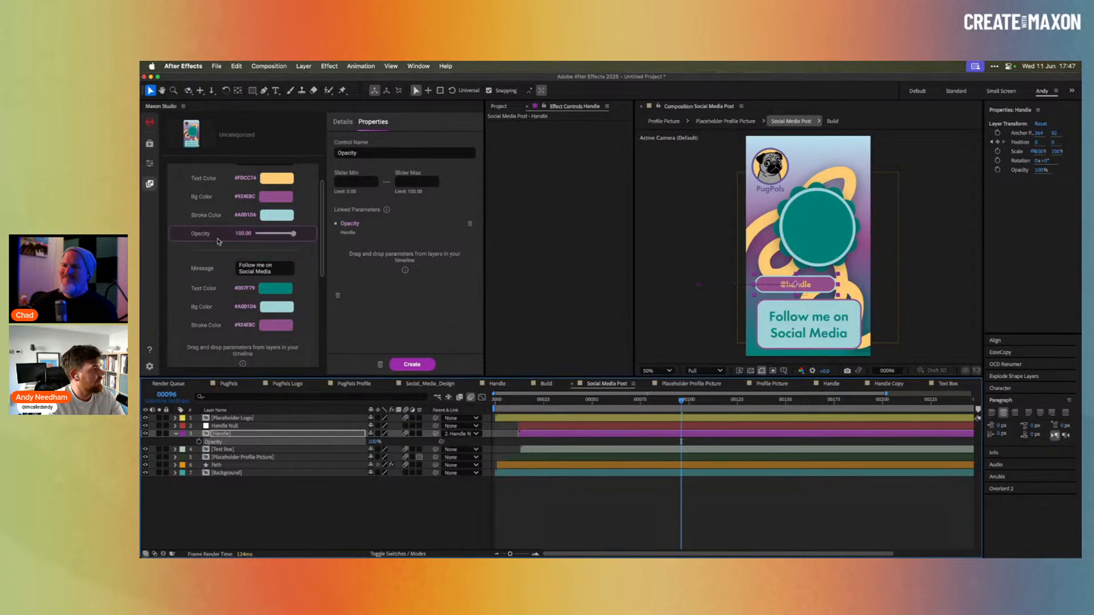
Add the Text Box layer's Opacity as a slider control below the message controls in the Text group.
left_click(251, 449)
key("t")
mouse_move(215, 458)
left_mouse_down()
mouse_move(234, 402)
mouse_move(217, 356)
mouse_move(264, 358)
left_mouse_up()
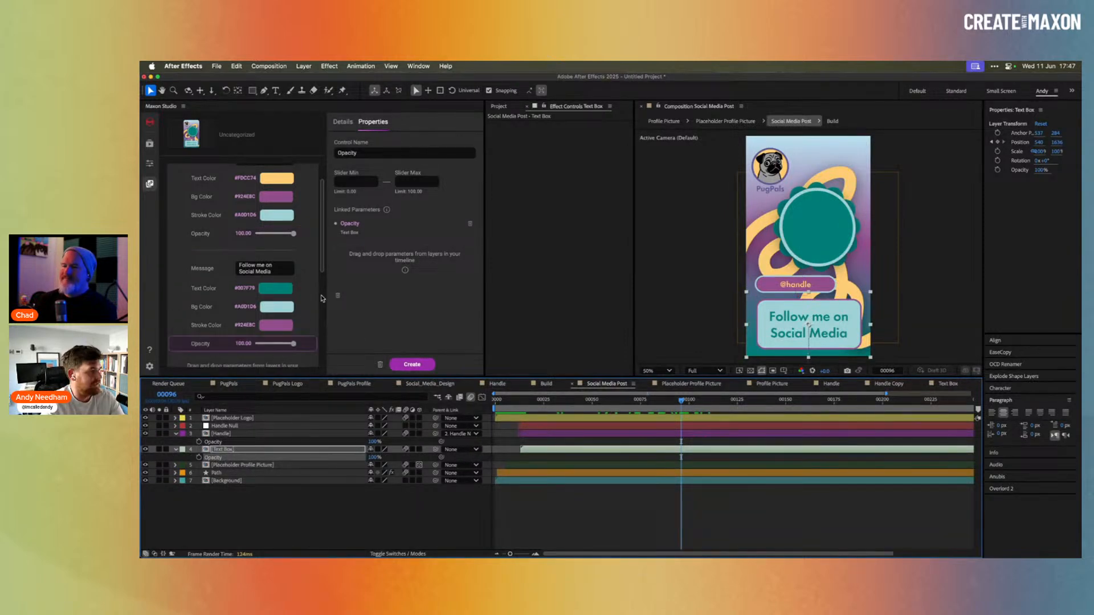
scroll(319, 263, "up", 3)
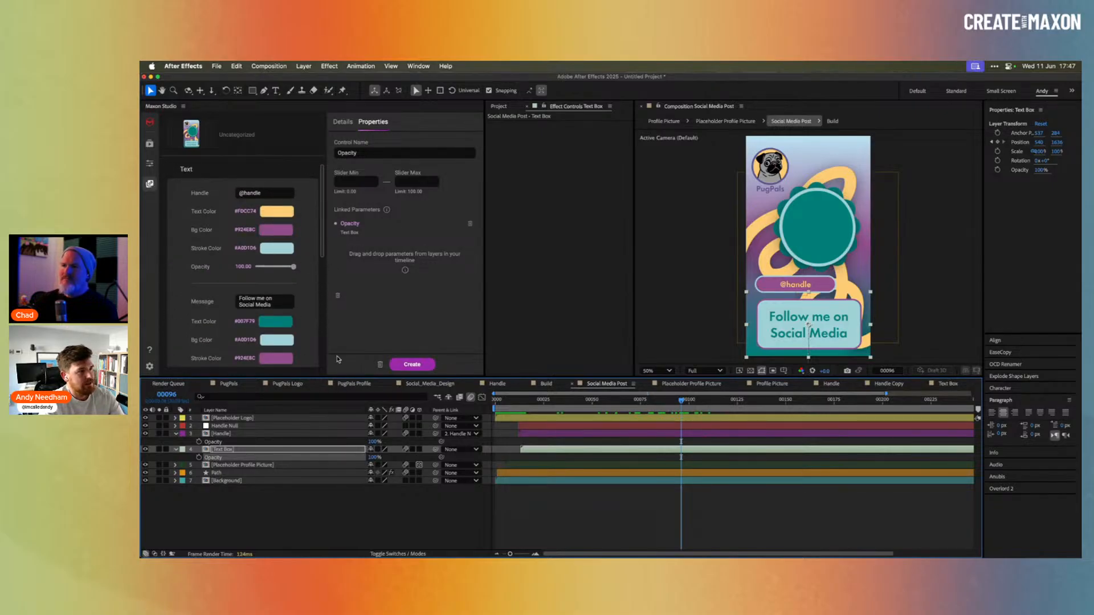
scroll(211, 245, "down", 10)
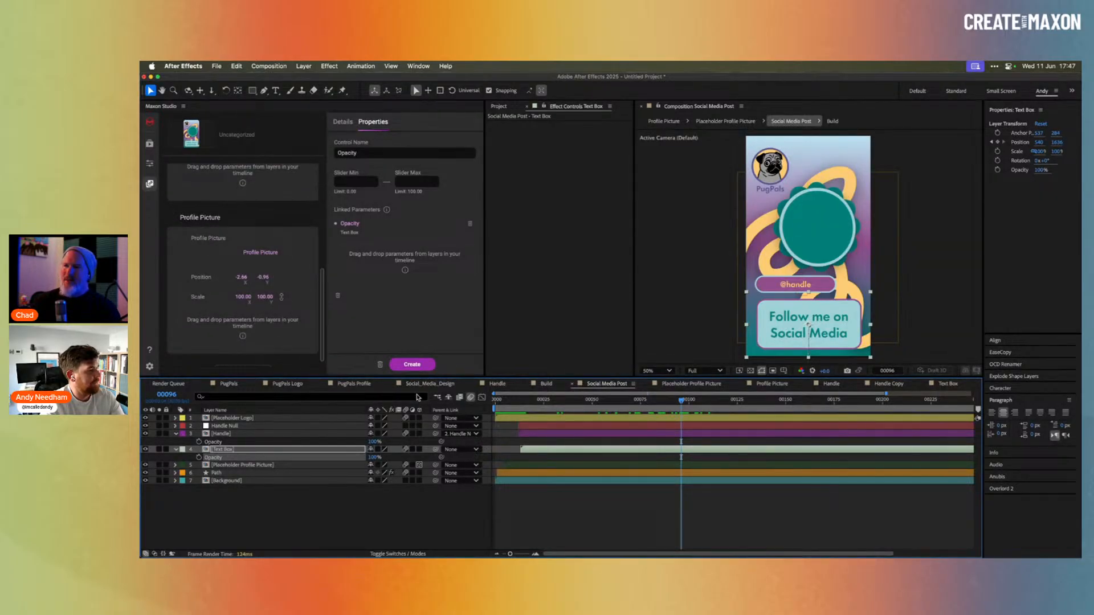
Open the Placeholder Profile Picture composition and move its current time to frame 70.
left_click(371, 524)
key("Tab")
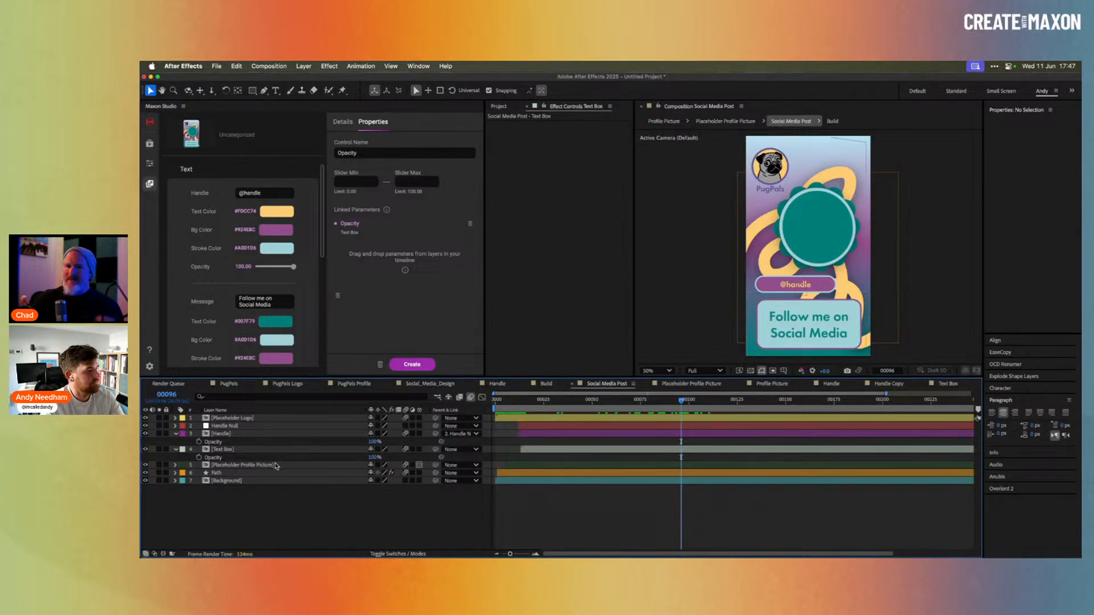
left_click(682, 385)
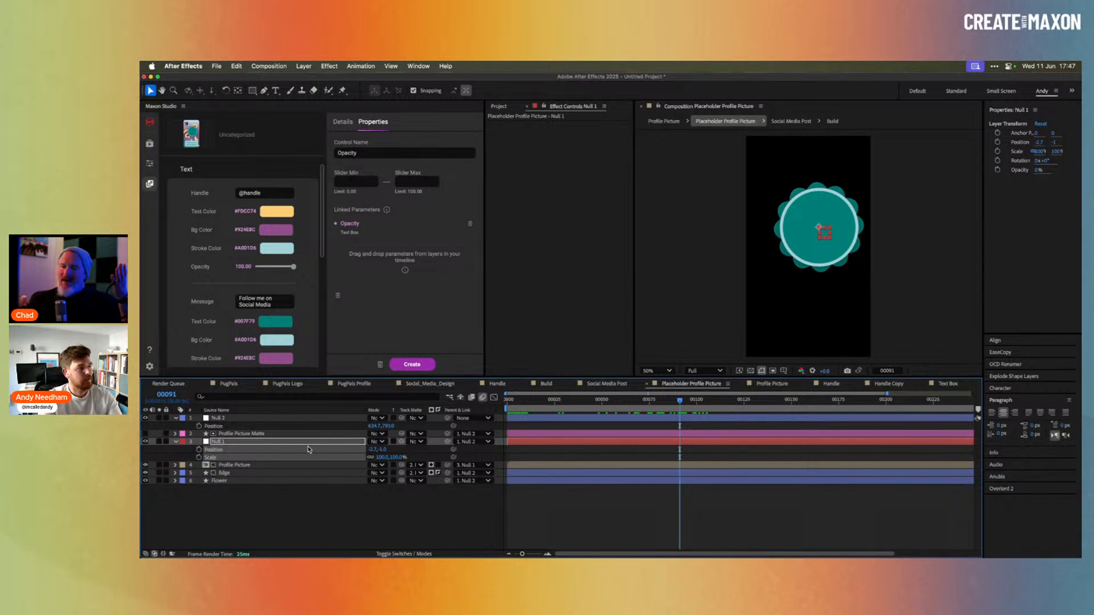
mouse_move(661, 404)
left_mouse_down()
mouse_move(528, 404)
mouse_move(640, 412)
left_mouse_up()
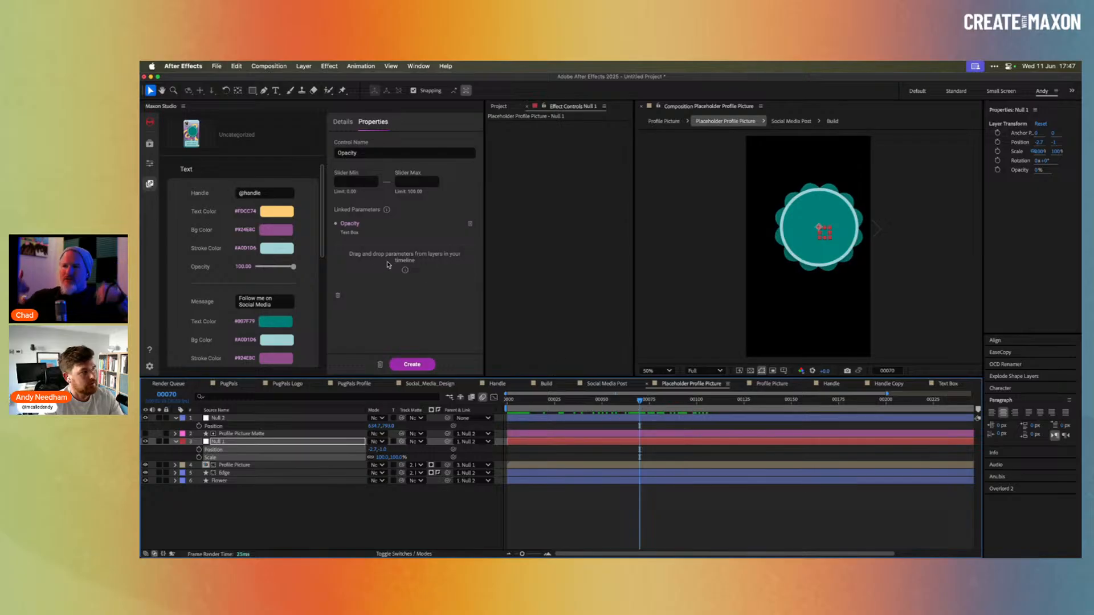
scroll(326, 250, "down", 2)
scroll(326, 251, "up", 1)
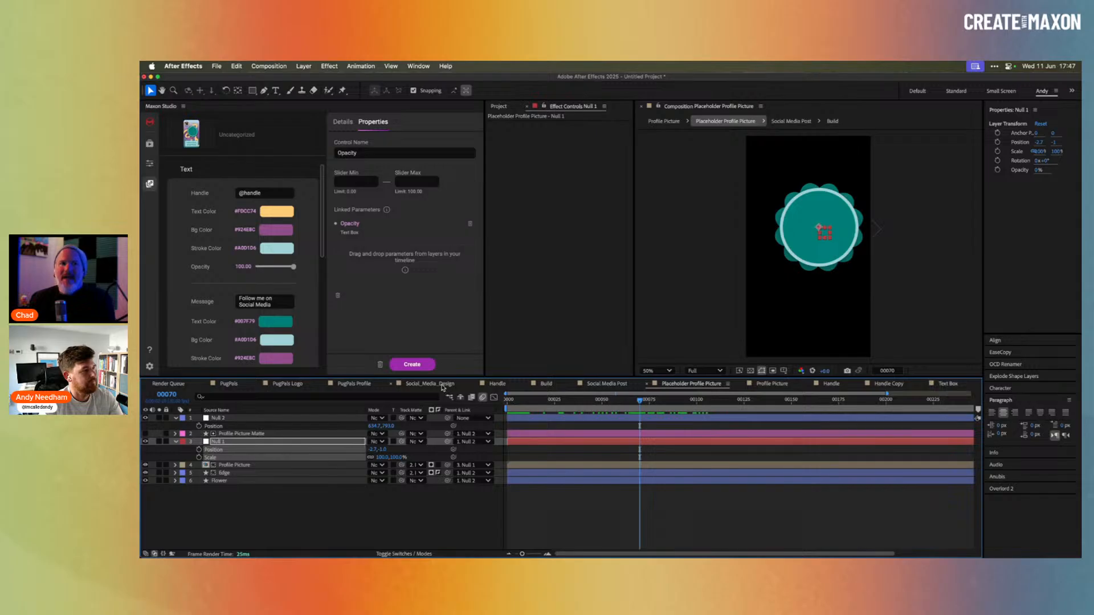
Add the Edge layer's Fill colour to the Profile Picture group as a control named Edge Color.
left_click(265, 442)
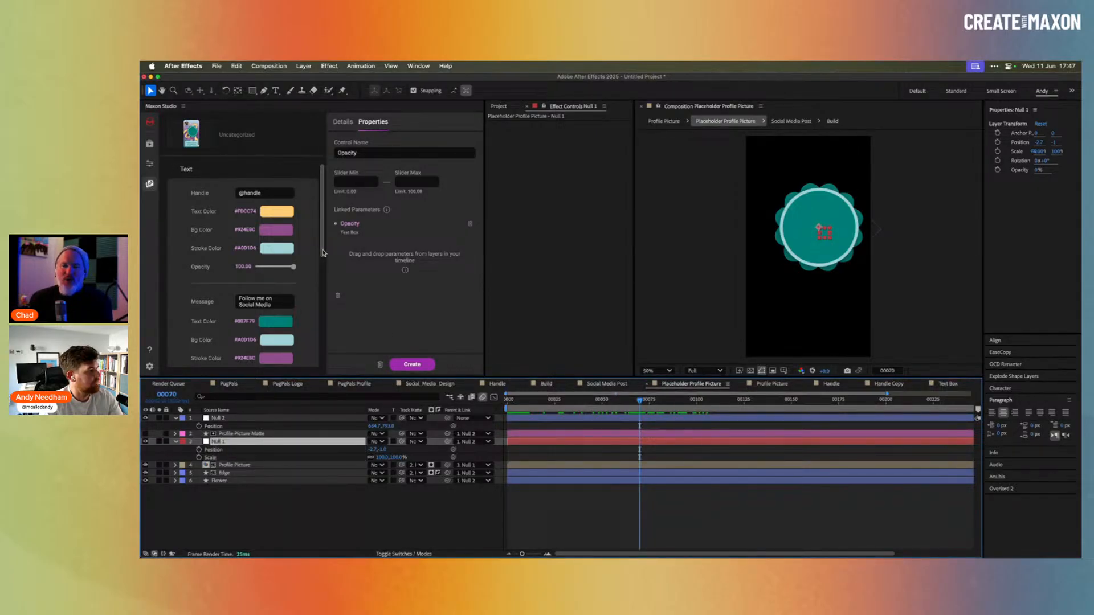
scroll(315, 348, "down", 4)
scroll(315, 348, "down", 2)
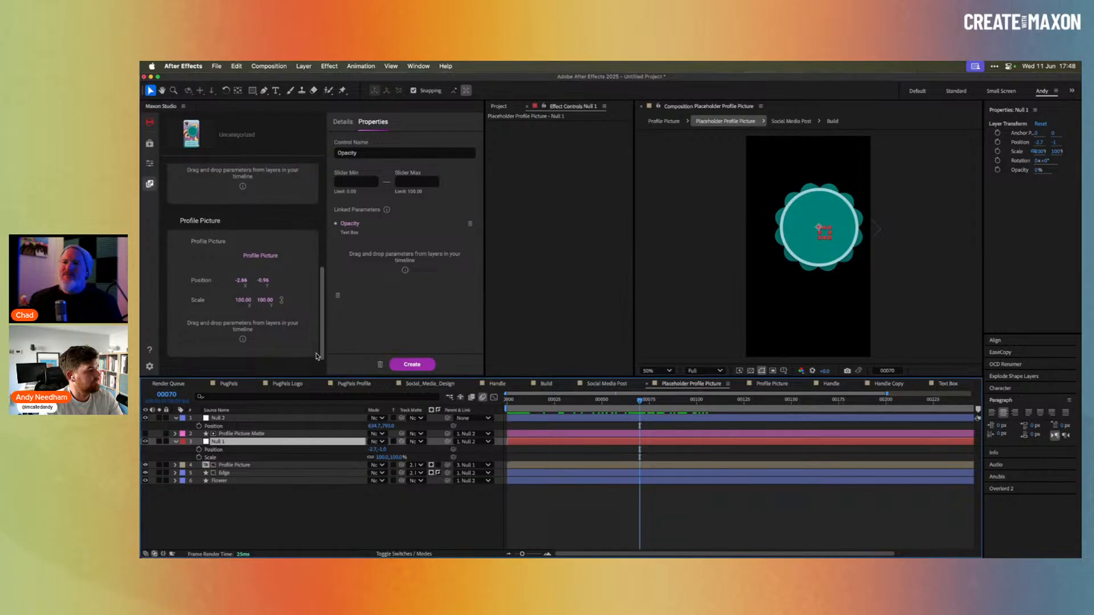
left_click(239, 473)
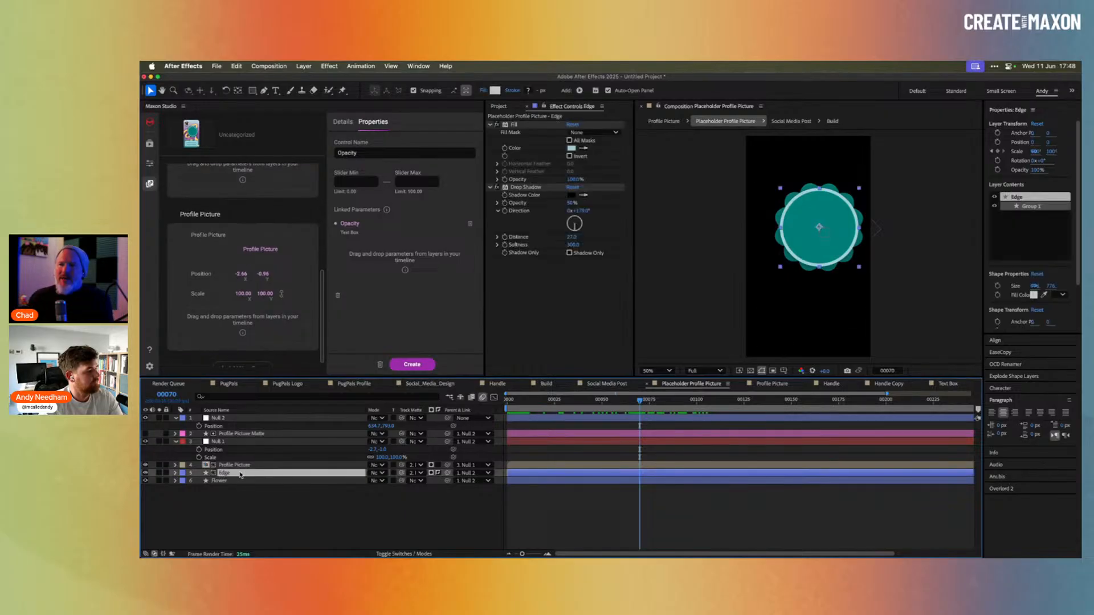
key("e")
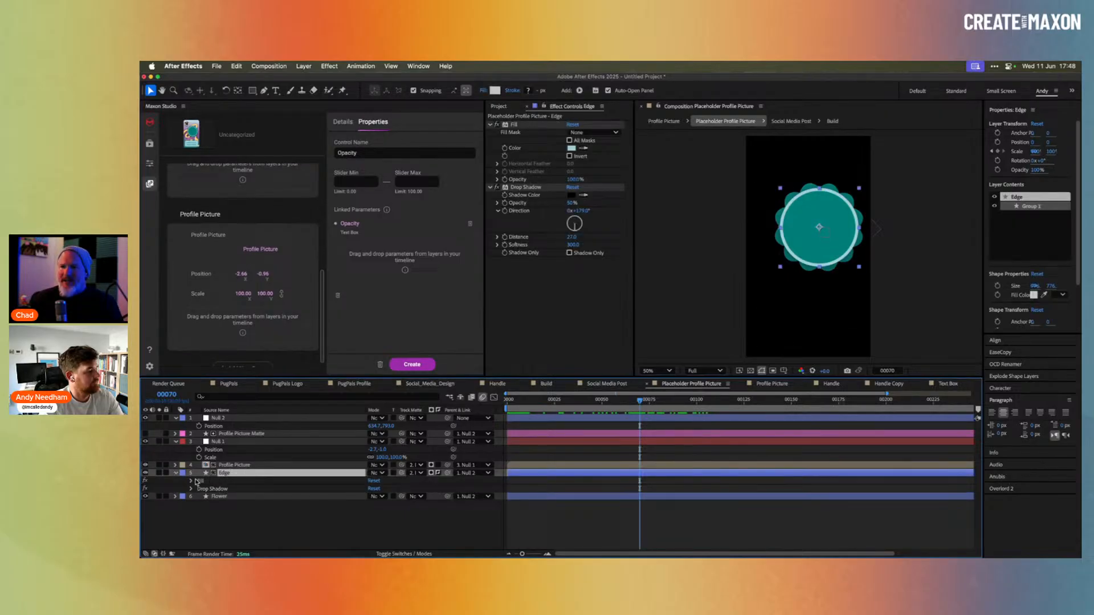
left_click(192, 480)
left_click(224, 506)
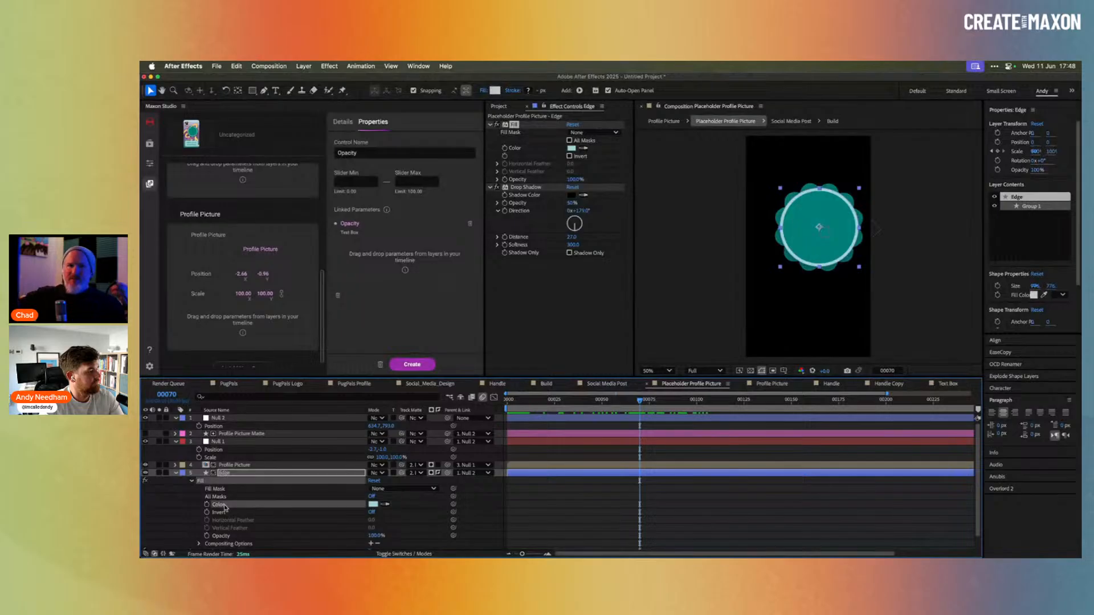
left_click_drag(222, 506, 236, 336)
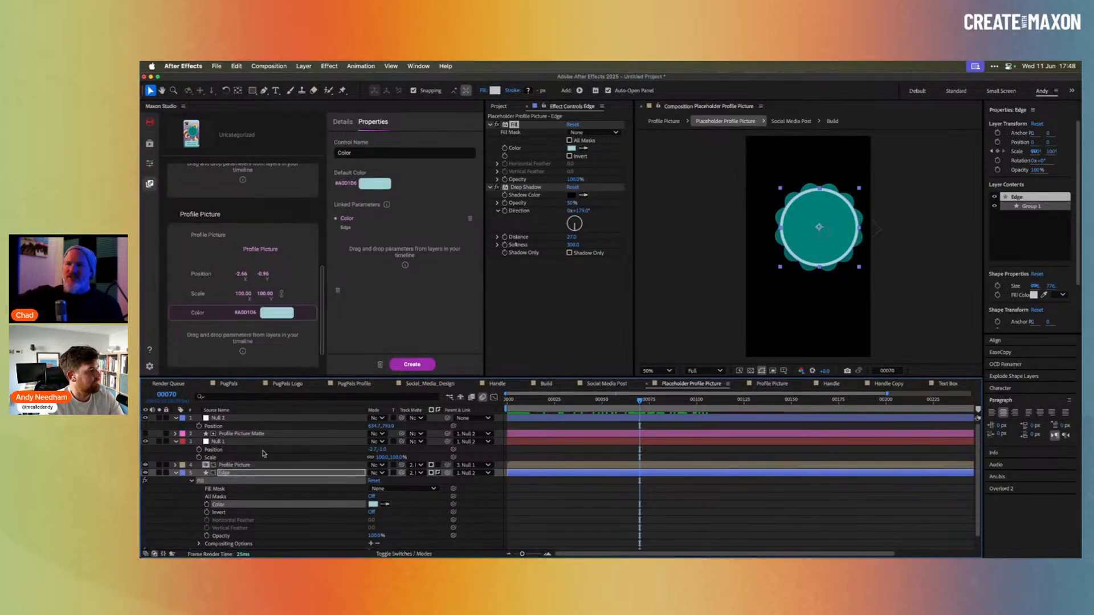
left_click(336, 153)
type("Edge")
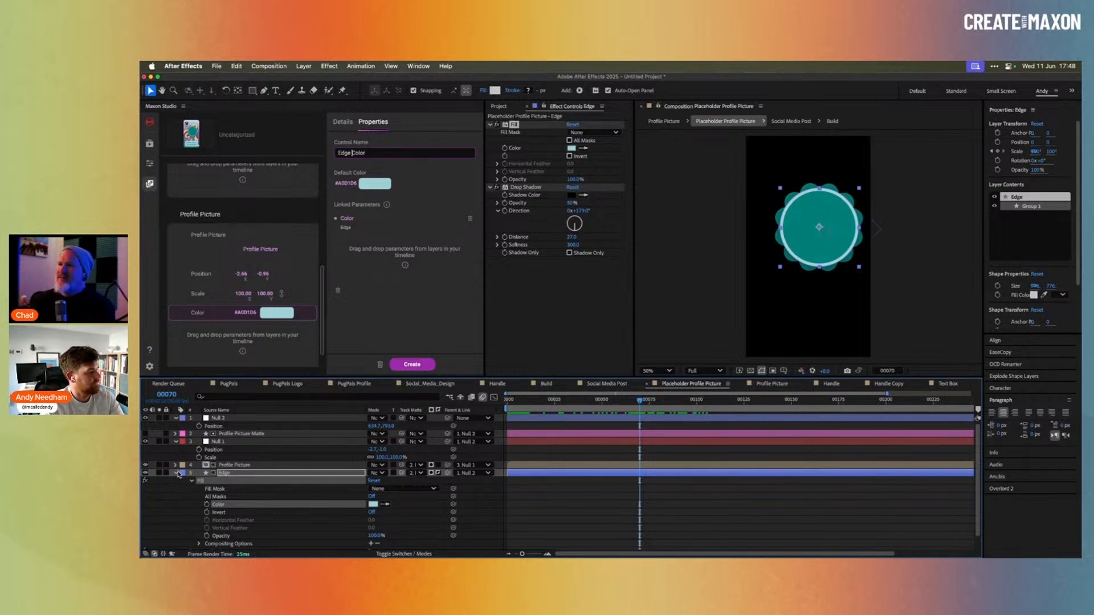
left_click(178, 475)
Add the Flower layer's Fill colour to the Profile Picture group as a control named Flower Color.
left_click(236, 481)
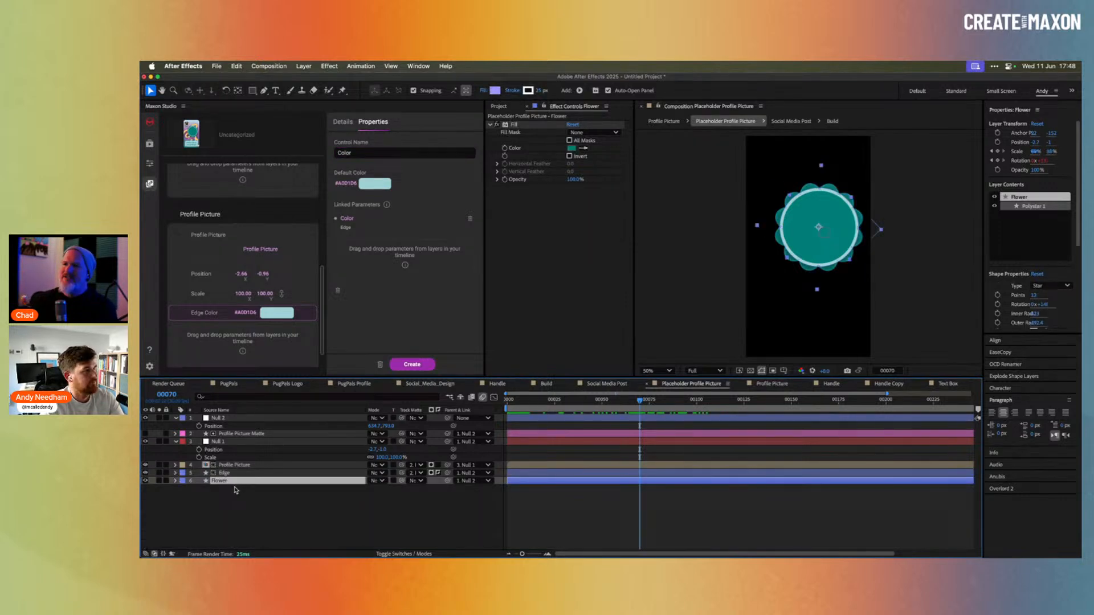
key("e")
left_click(191, 489)
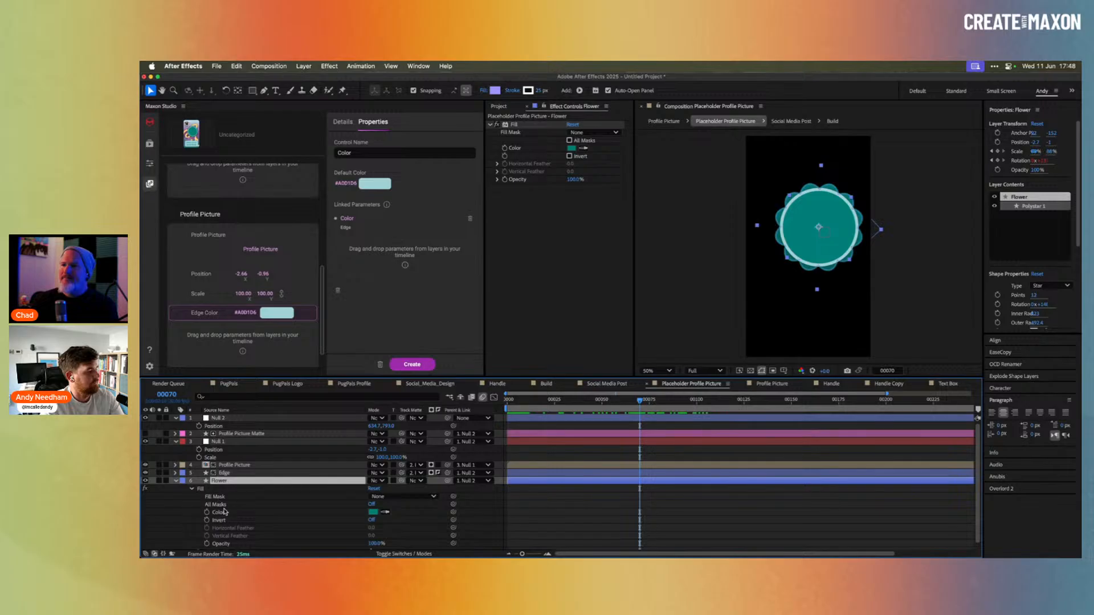
left_click_drag(224, 512, 349, 146)
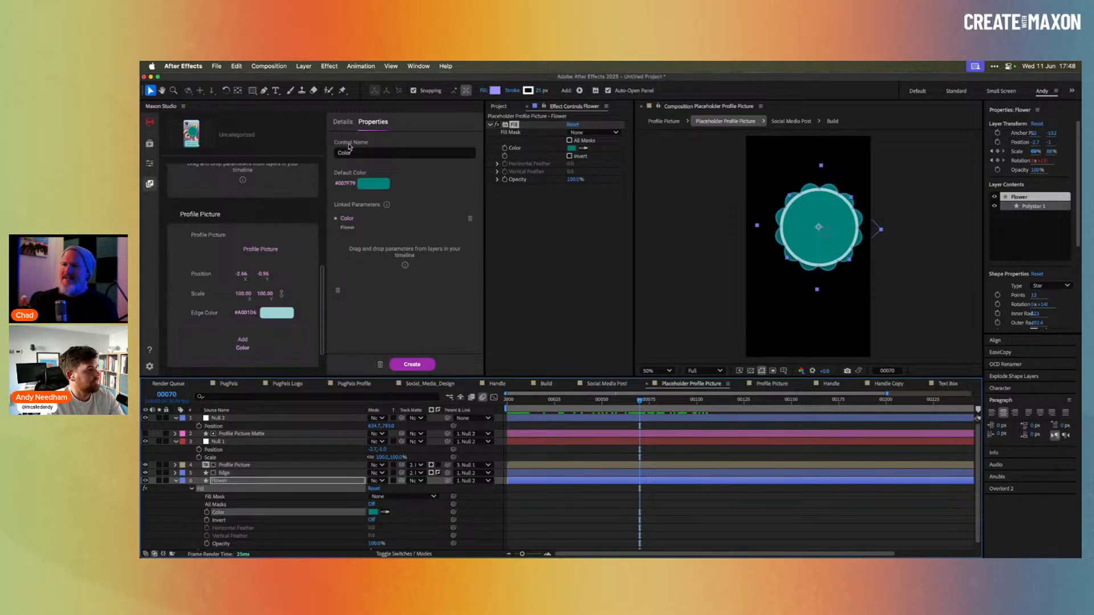
left_click(340, 151)
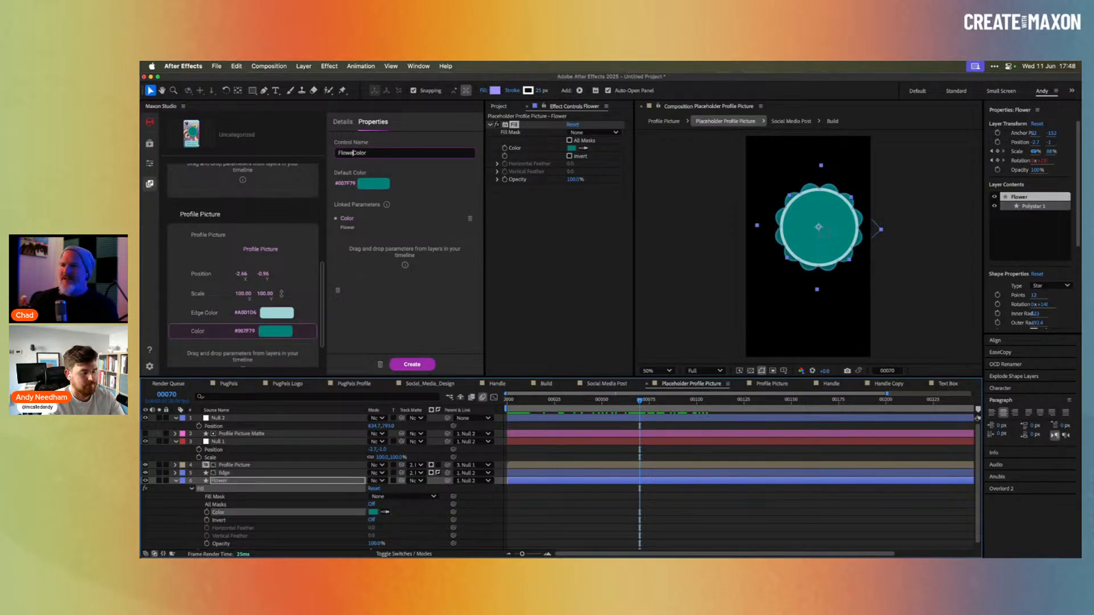
left_click(243, 481)
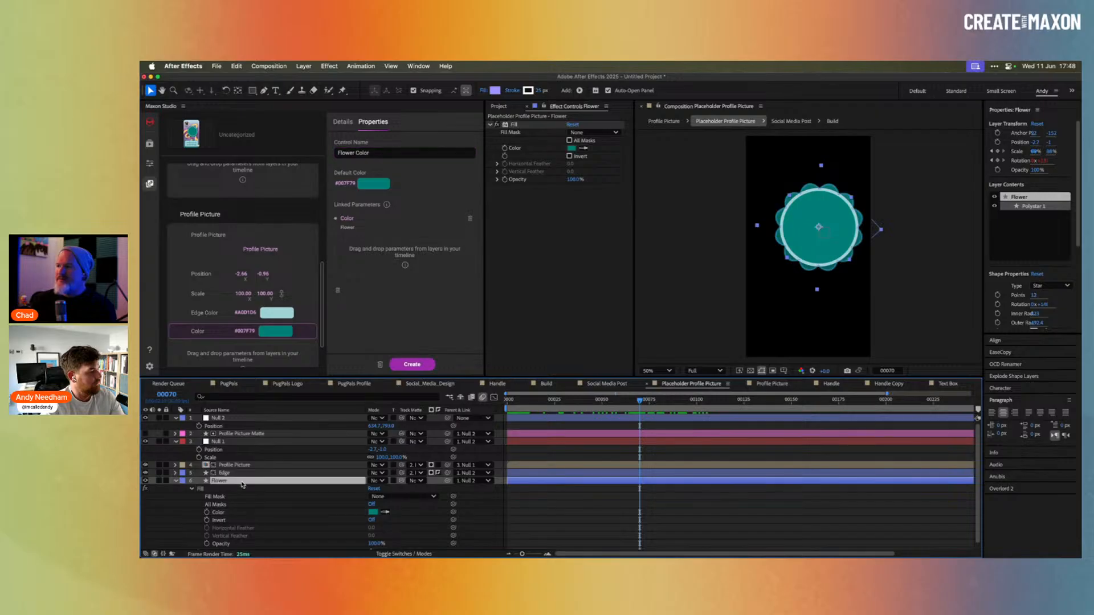
left_click(177, 482)
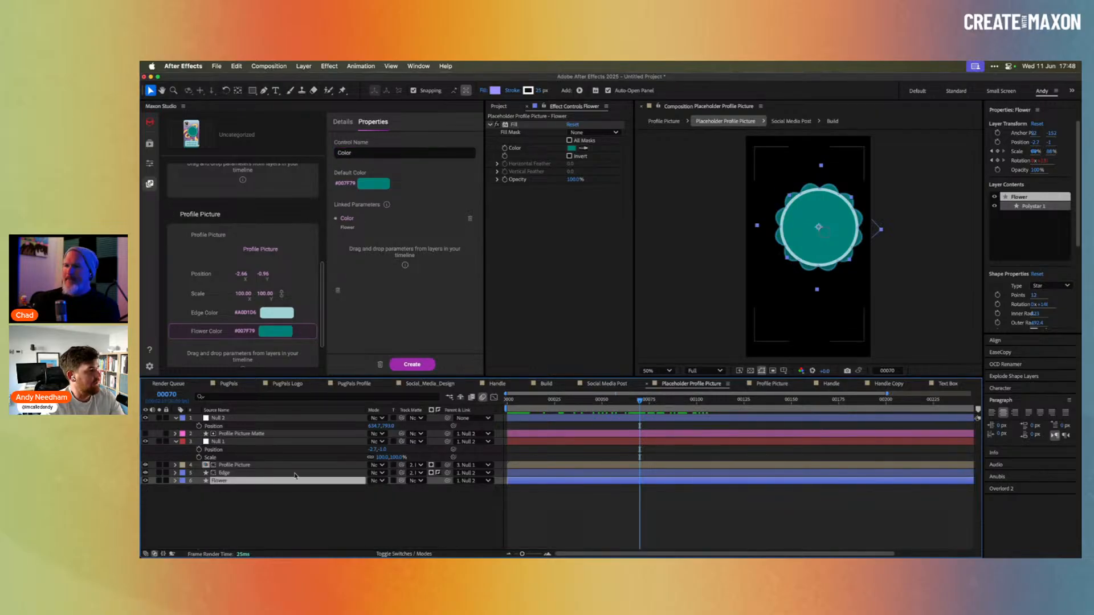
left_click(291, 512)
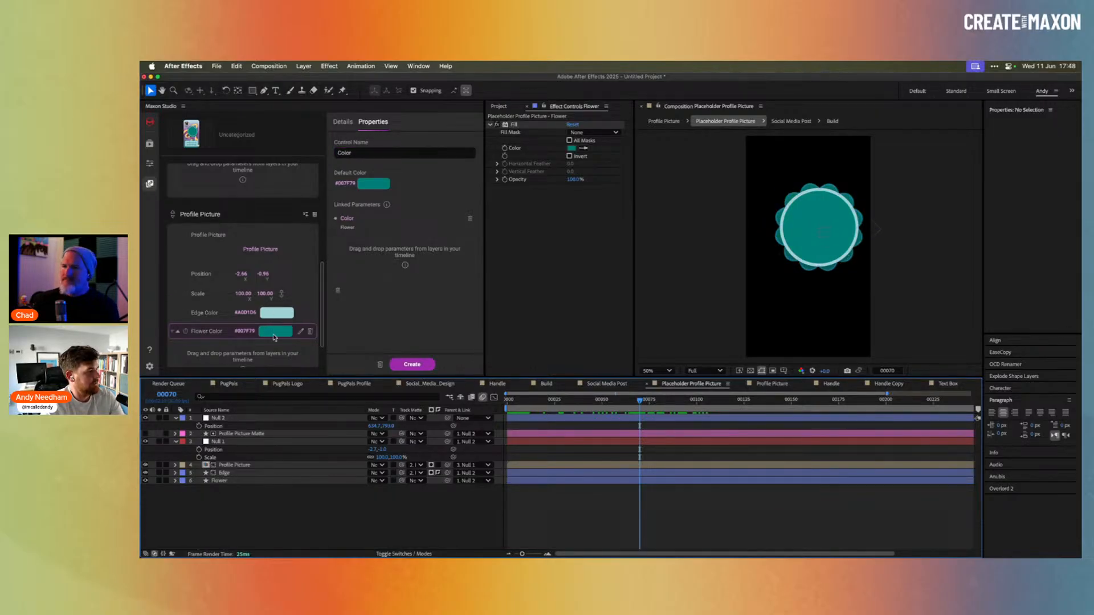
Insert a divider at the end of the Profile Picture group, below Flower Color.
left_click_drag(322, 312, 322, 330)
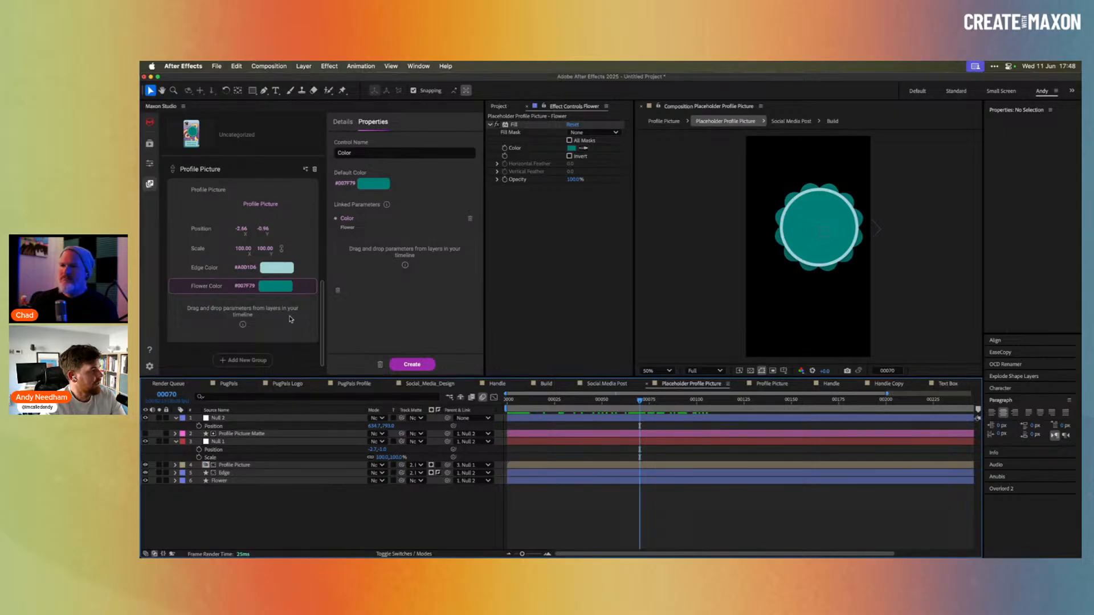
scroll(324, 306, "up", 2)
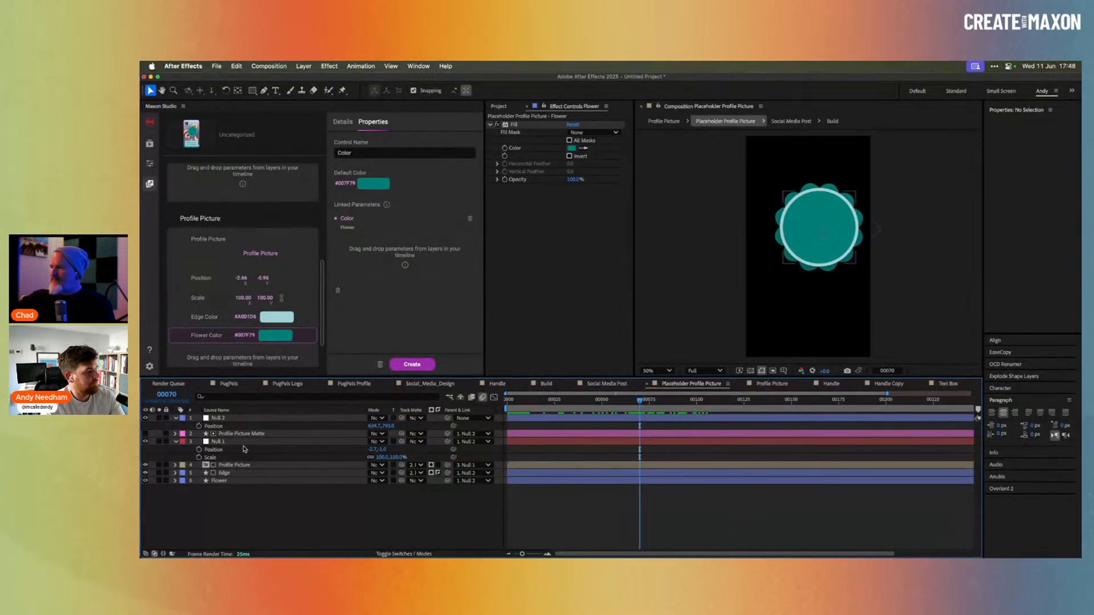
left_click(304, 418)
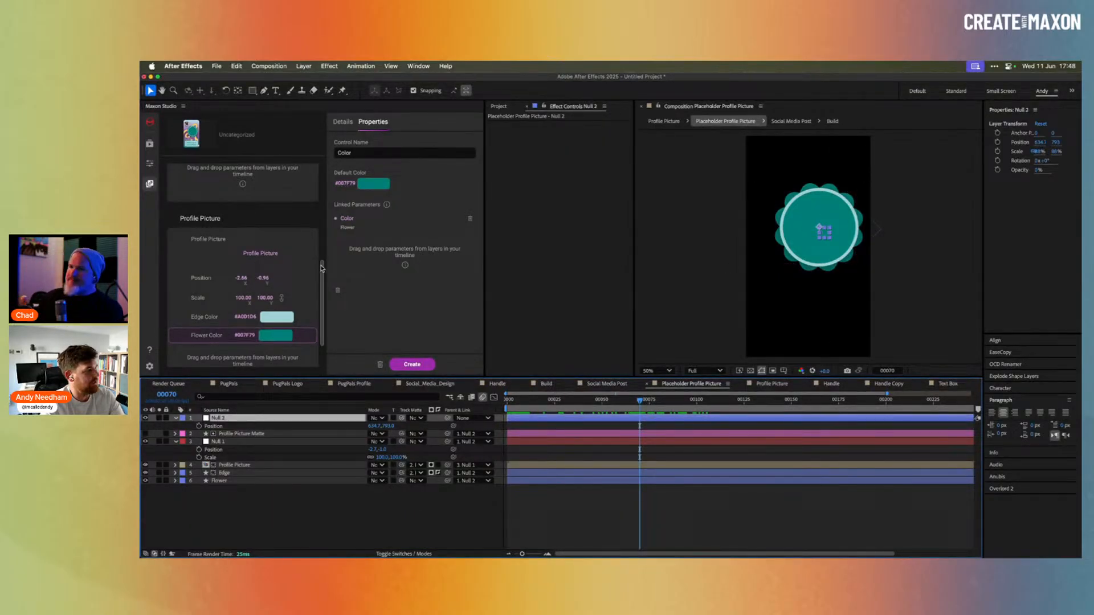
scroll(319, 268, "up", 2)
scroll(319, 267, "down", 2)
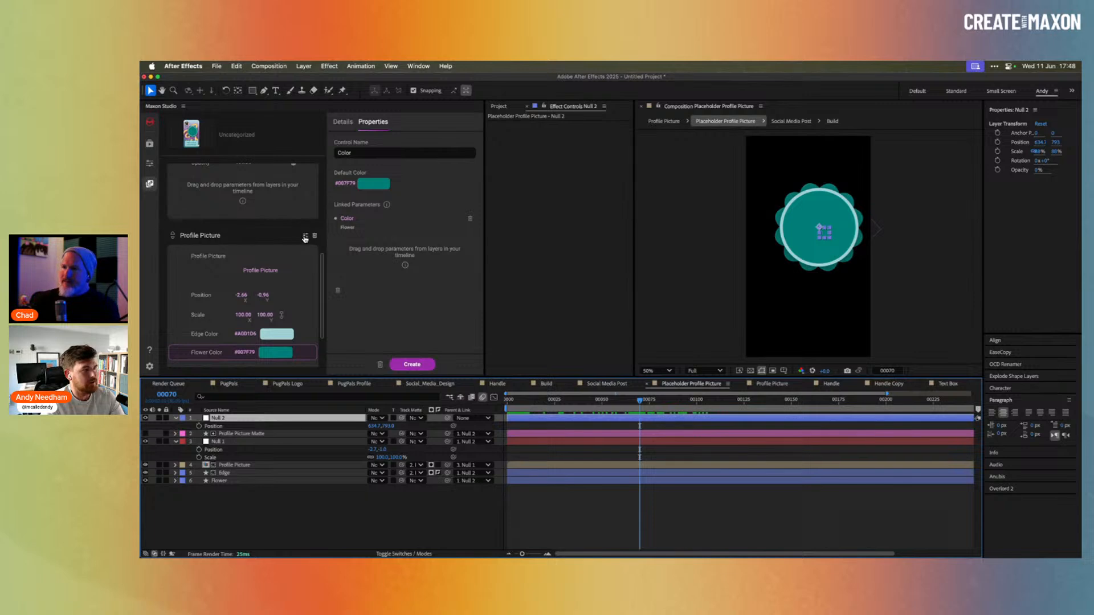
left_click(304, 238)
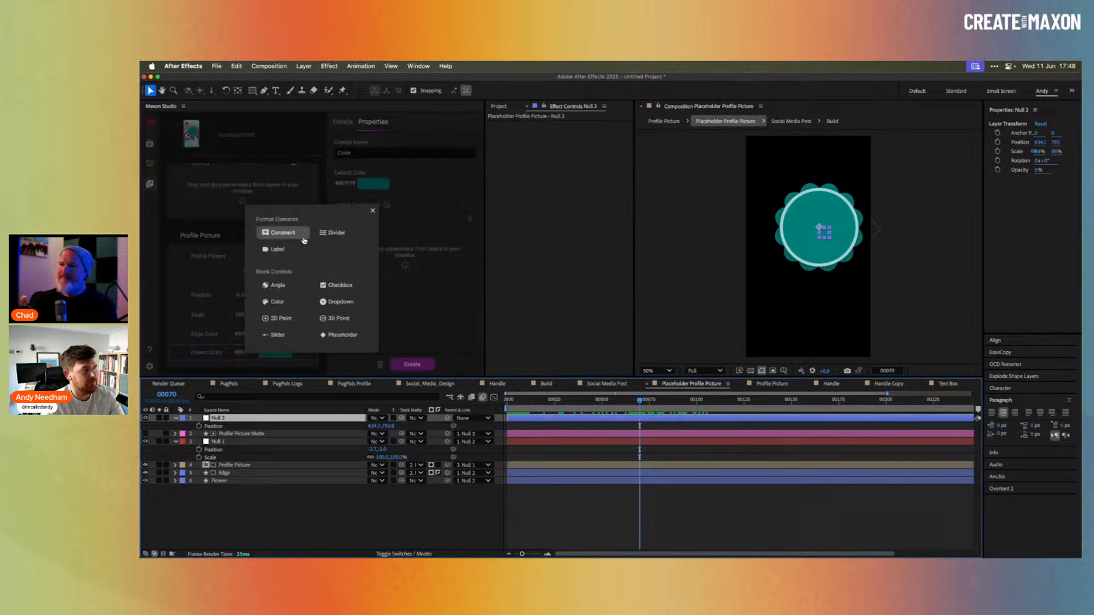
left_click(340, 233)
scroll(249, 297, "down", 3)
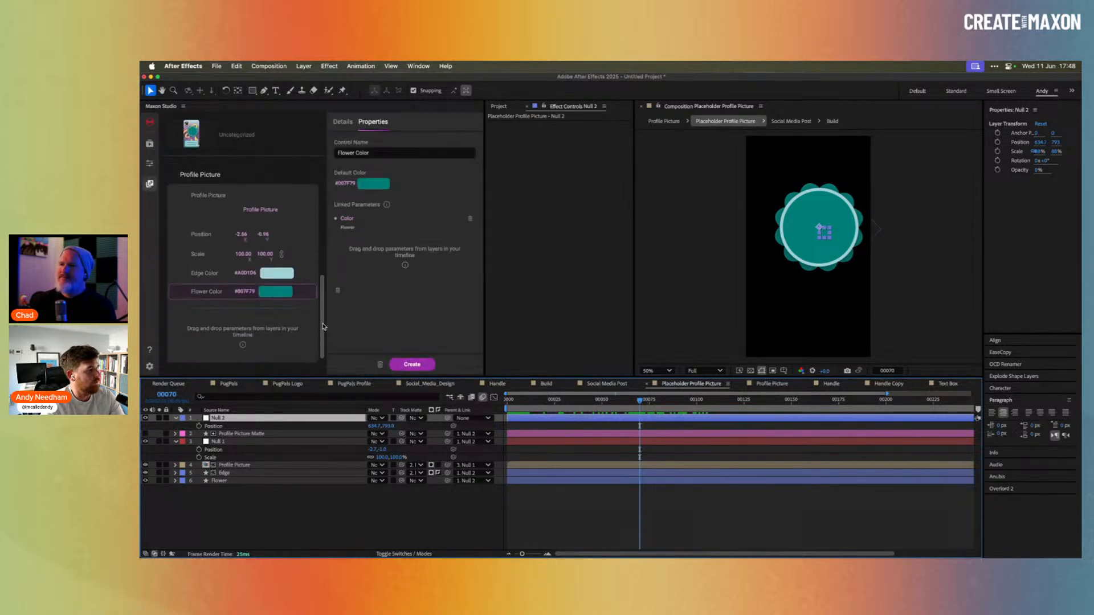
scroll(245, 294, "up", 2)
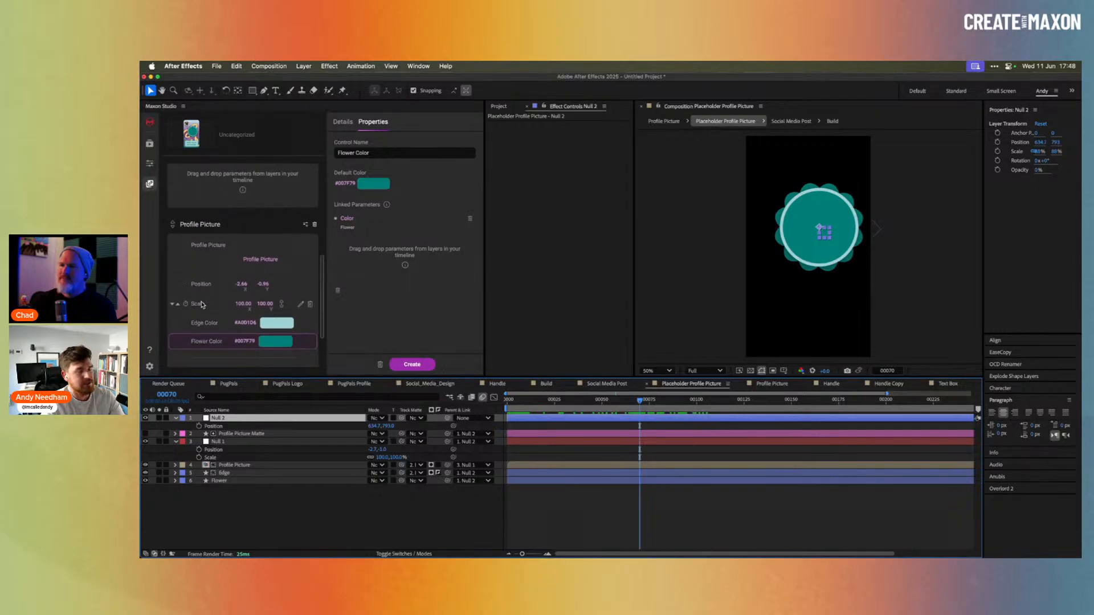
Add a label below the divider in the Profile Picture group and set its content to Global Controls.
left_click(306, 227)
left_click(278, 252)
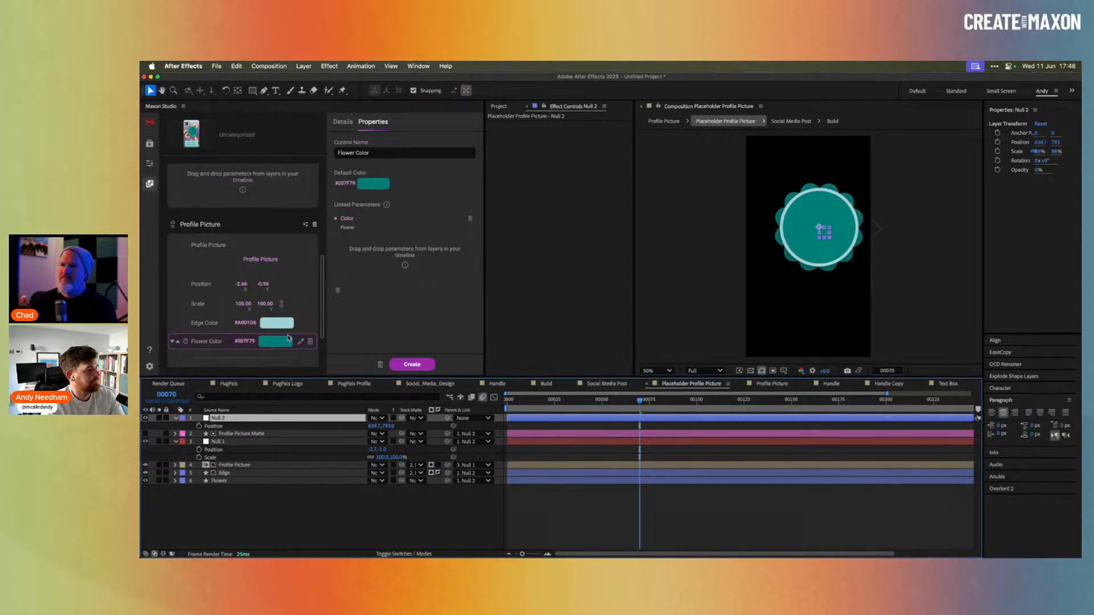
scroll(311, 311, "down", 2)
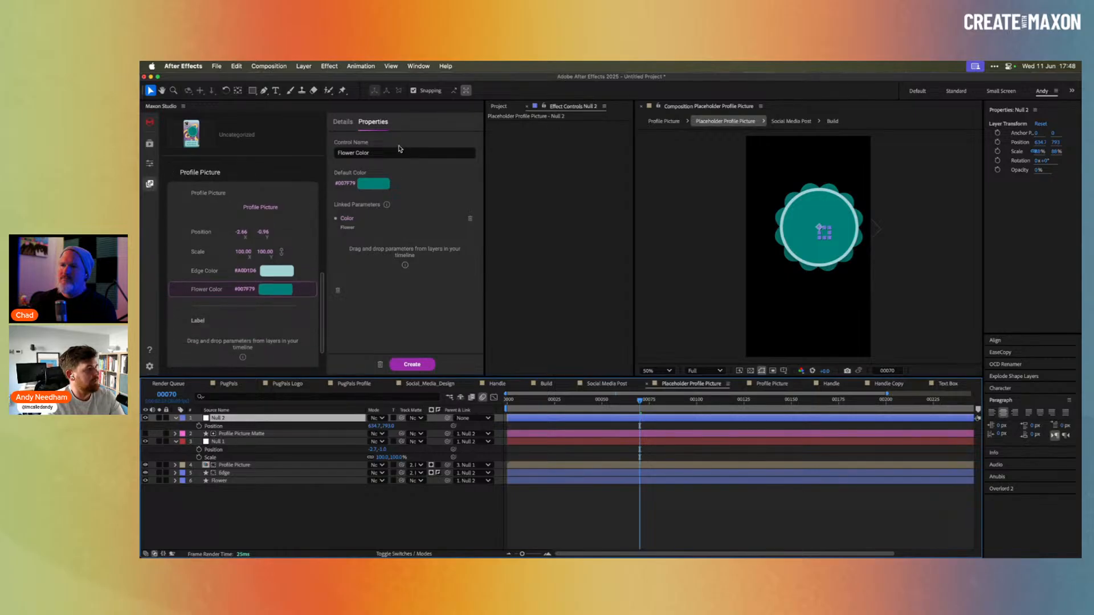
left_click(209, 321)
left_click(371, 154)
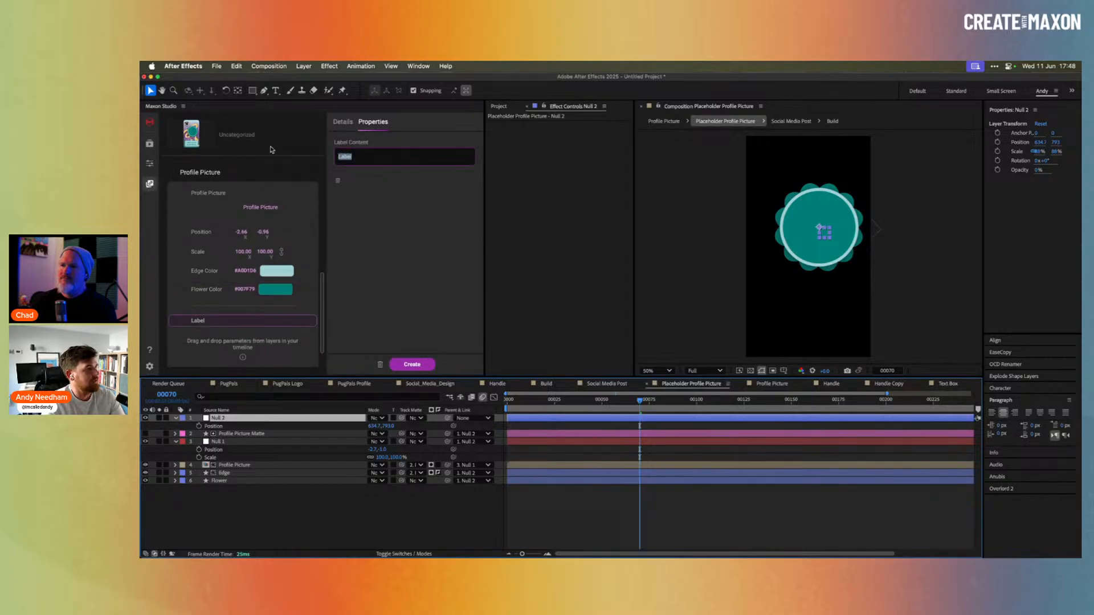
type("Global Controls")
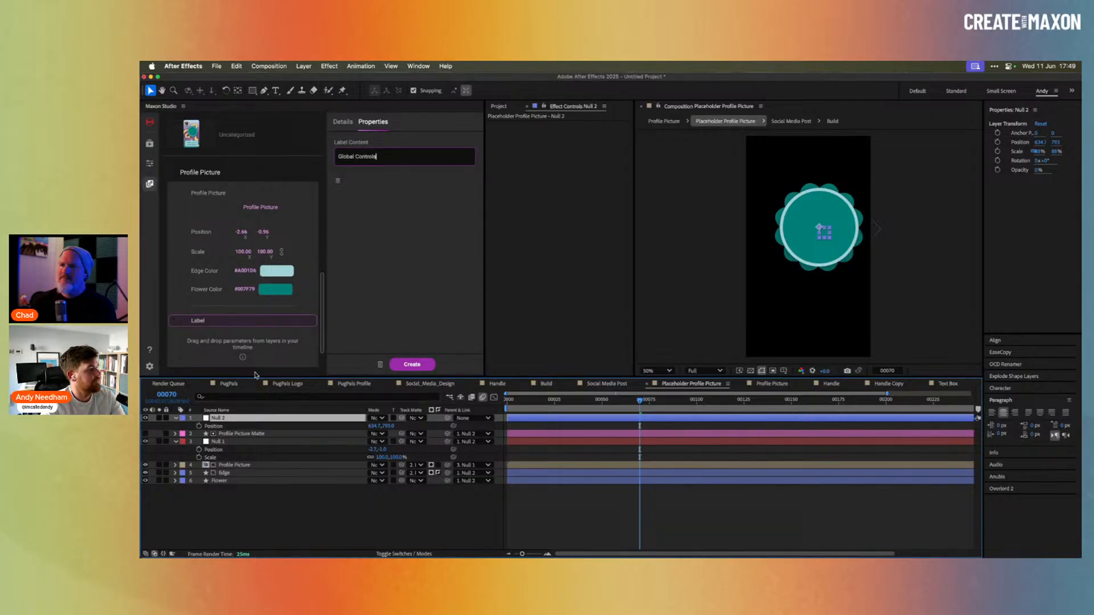
left_click(283, 501)
left_click_drag(322, 323, 323, 329)
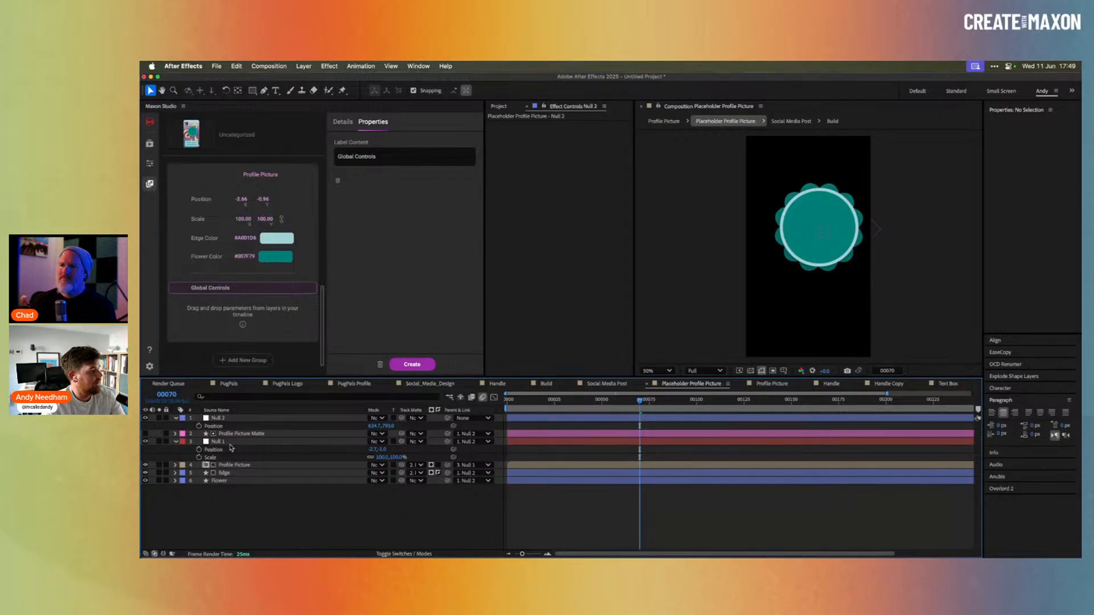
Add the Null 2 layer's Position and Scale to the Profile Picture group, below the Global Controls label.
left_click(224, 419)
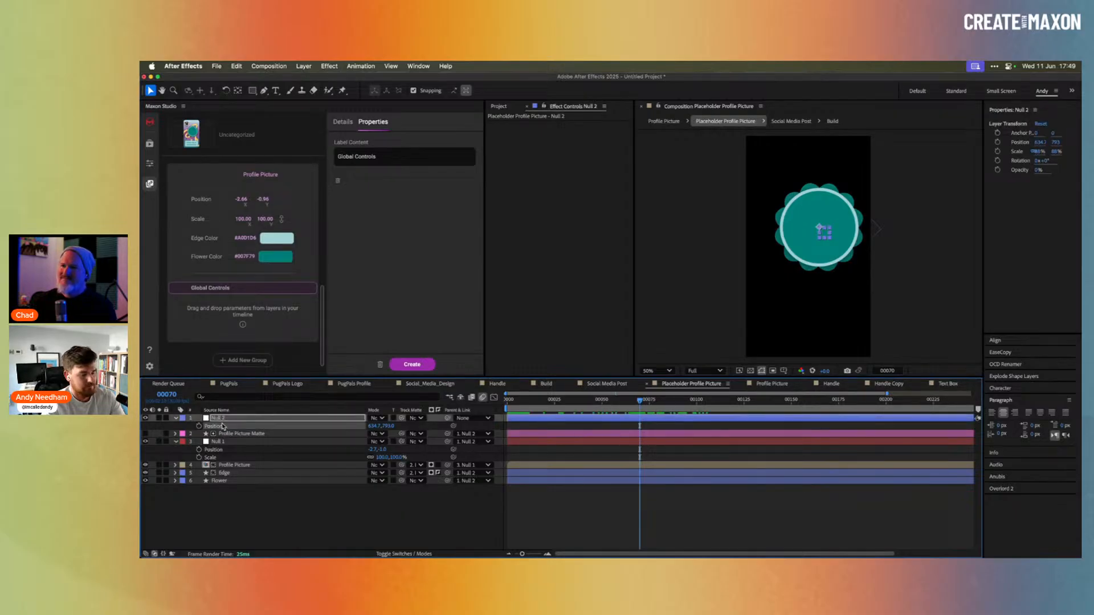
key("shift+s")
left_click_drag(213, 426, 239, 308)
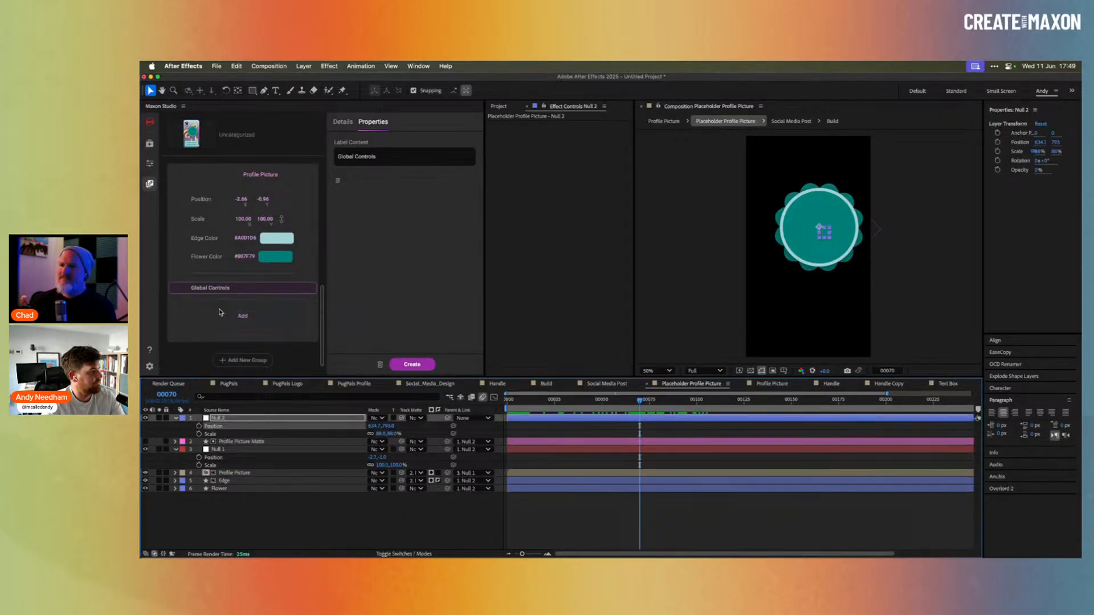
left_click_drag(214, 440, 238, 343)
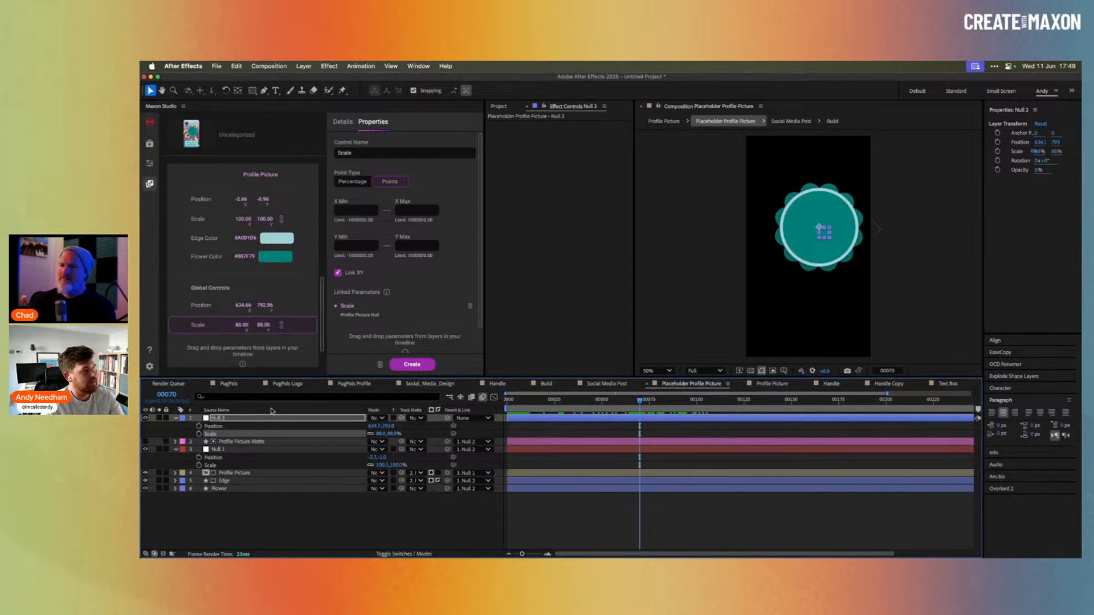
Add the Placeholder Profile Picture layer's Opacity from the Social Media Post composition to the Profile Picture group, below the Global Controls Scale.
key("Tab")
left_click(374, 424)
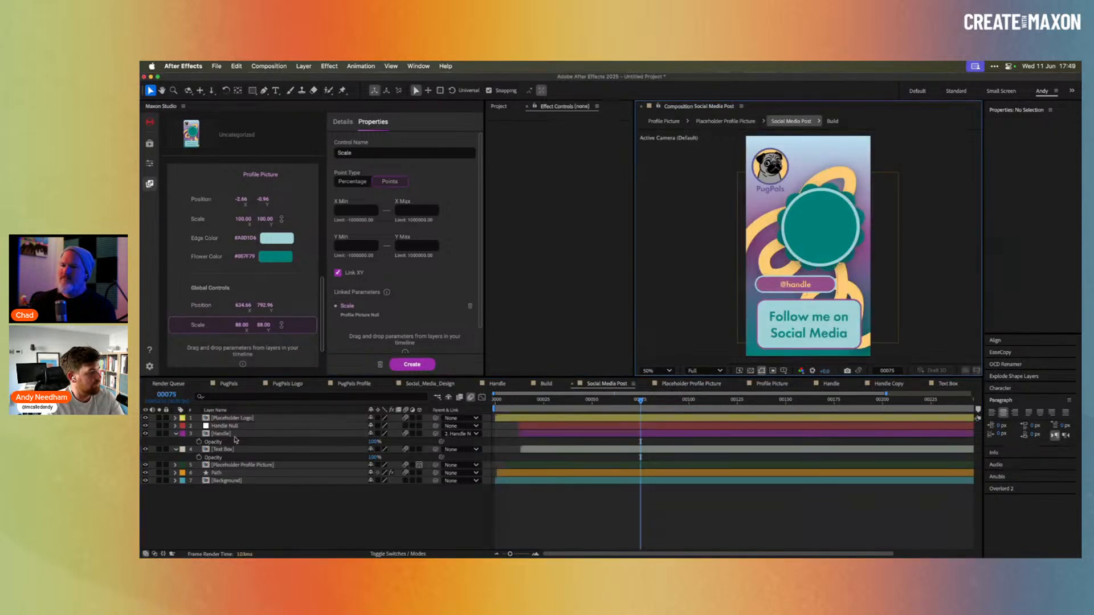
left_click(267, 465)
key("t")
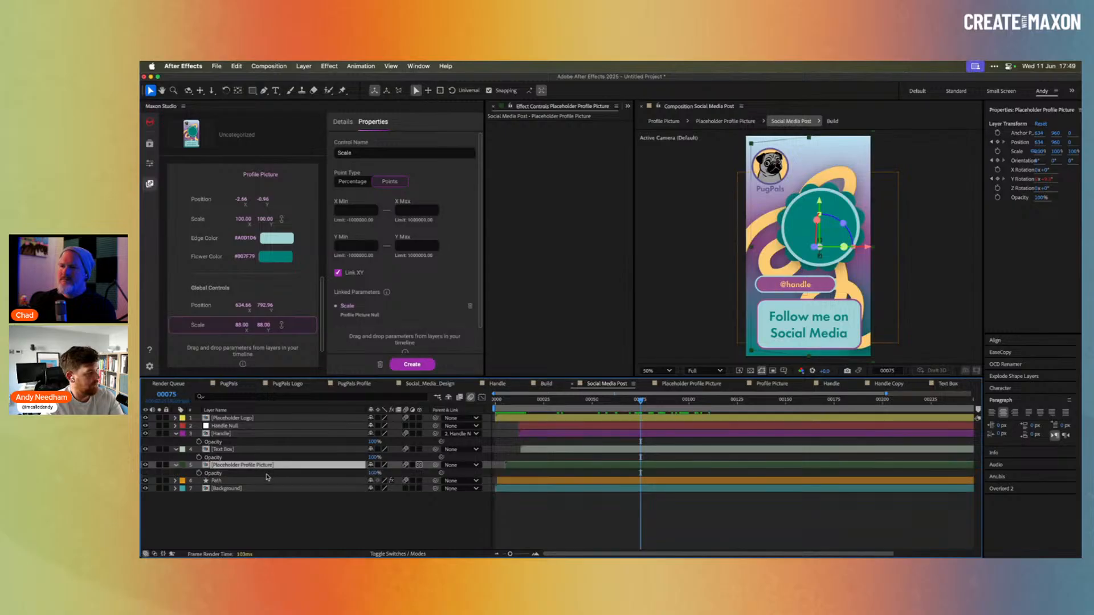
left_click_drag(214, 473, 215, 355)
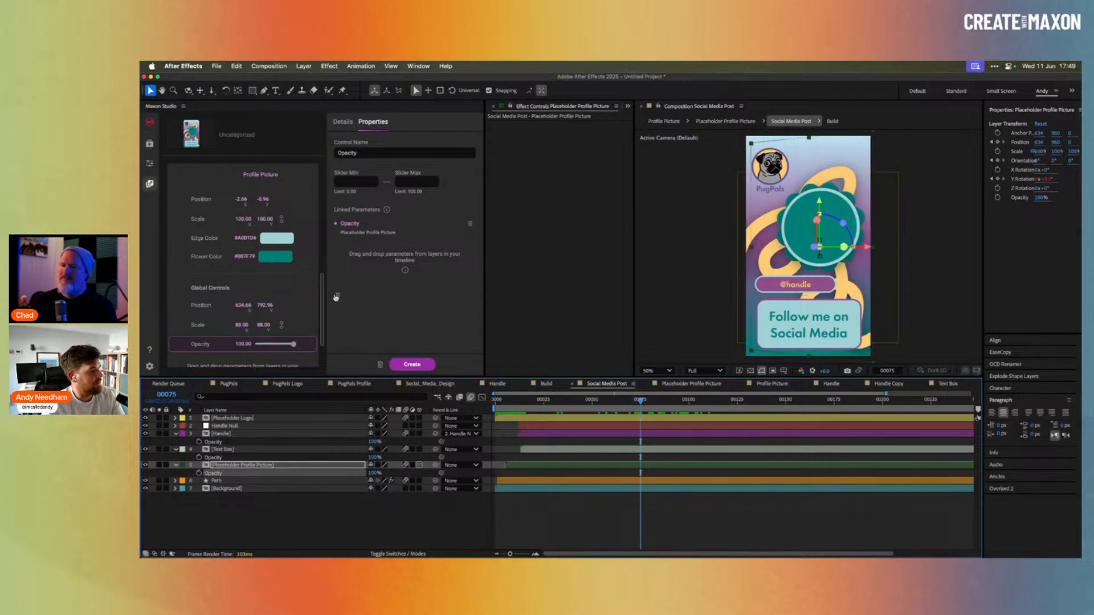
Add a new control group below Profile Picture and name it Path.
scroll(325, 312, "up", 5)
scroll(325, 278, "down", 5)
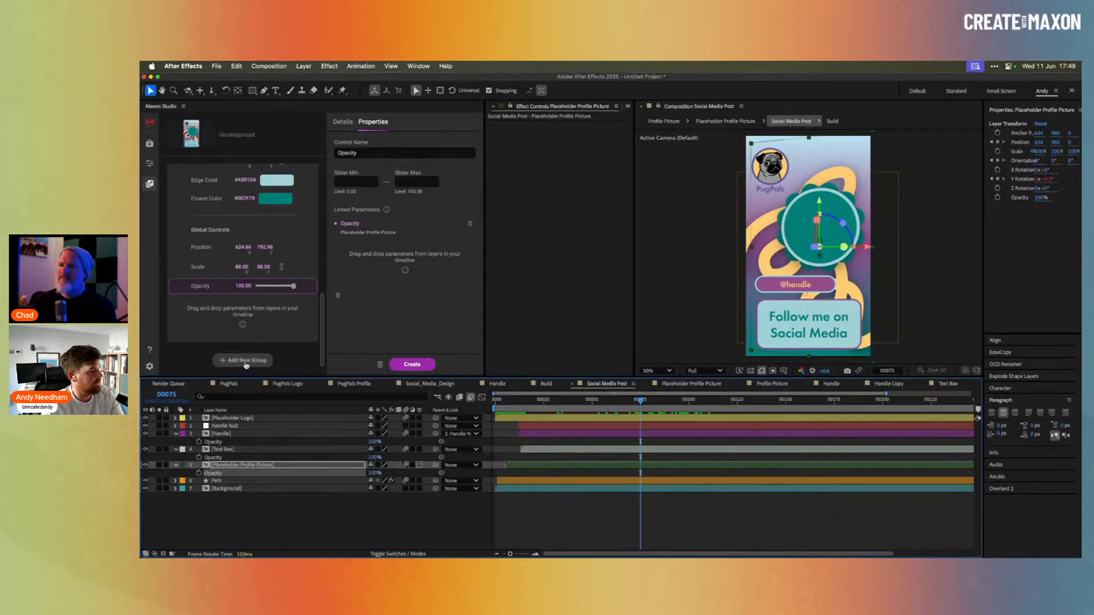
left_click(246, 360)
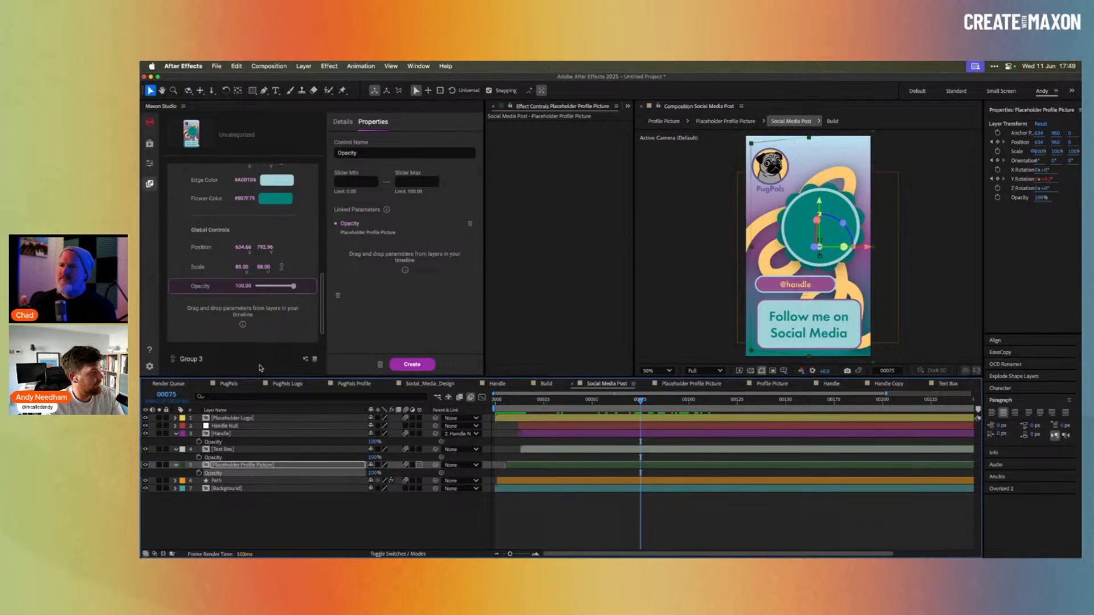
left_click_drag(220, 358, 181, 358)
type("Path")
key("Return")
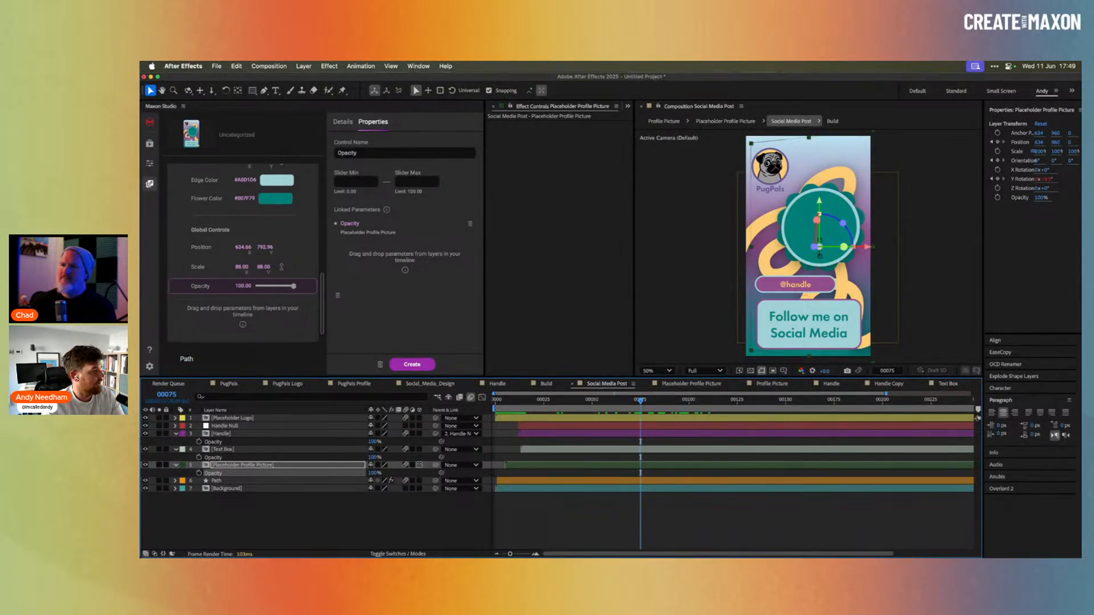
Add the Fill effect's Color from the Path layer to the Path group.
left_click(231, 481)
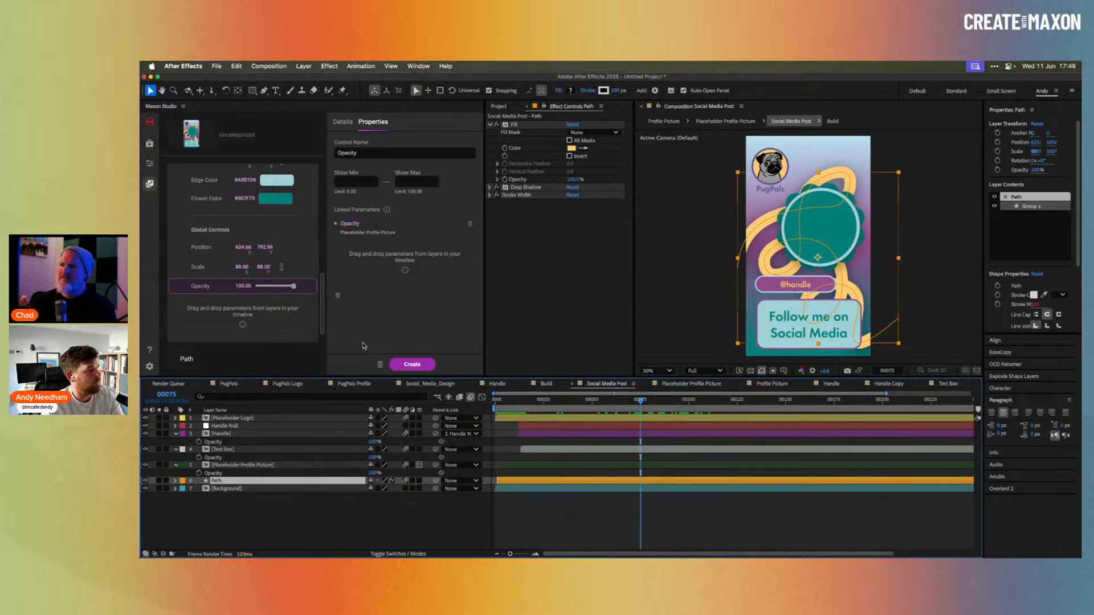
scroll(320, 321, "down", 4)
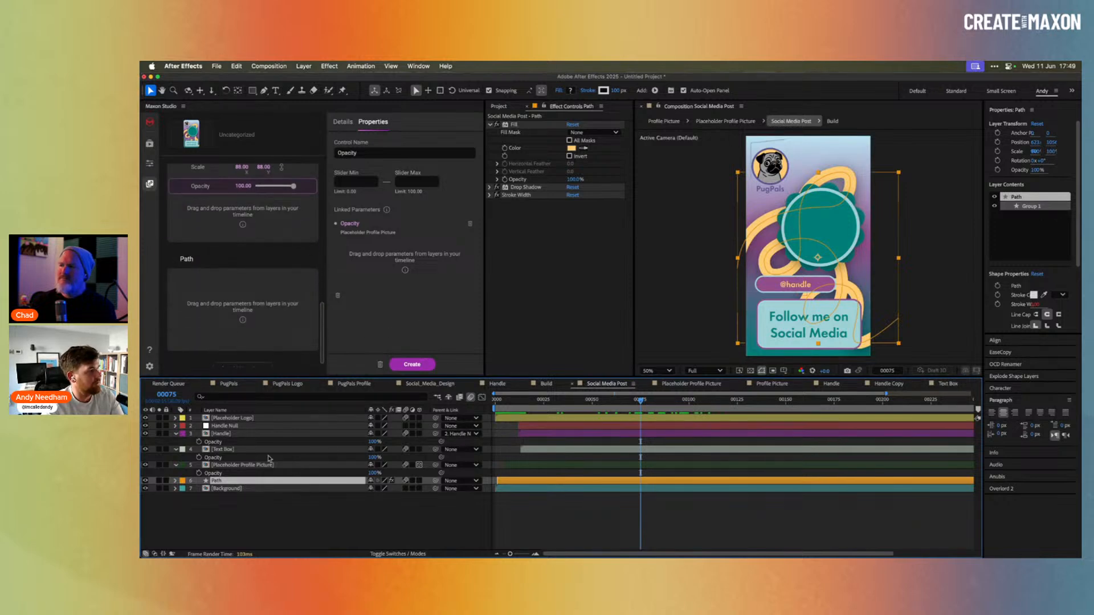
key("e")
left_click(191, 489)
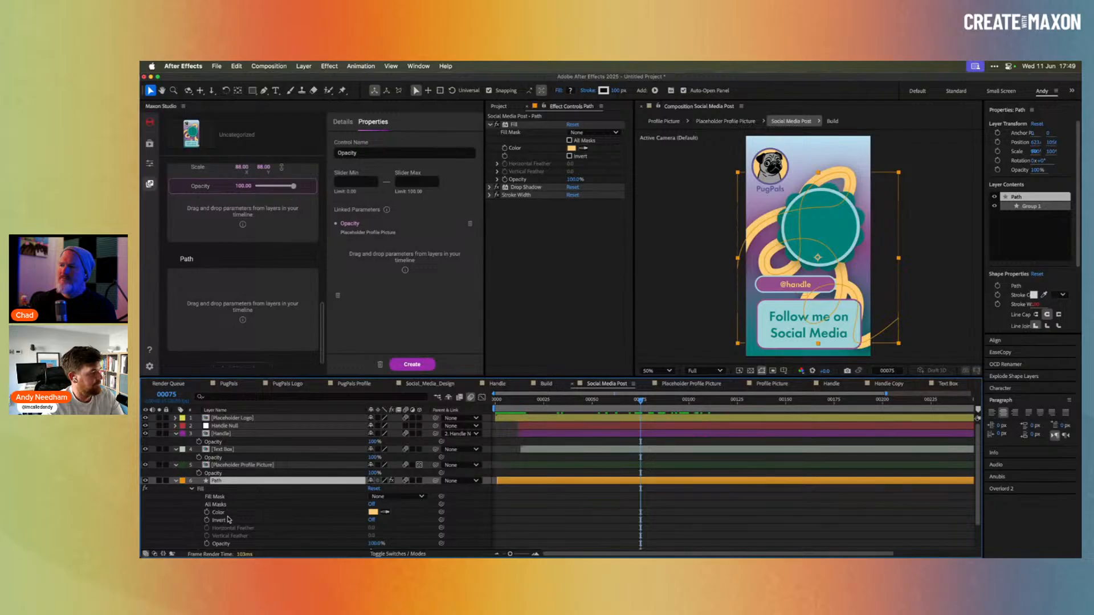
left_click(225, 512)
left_click_drag(228, 467, 223, 311)
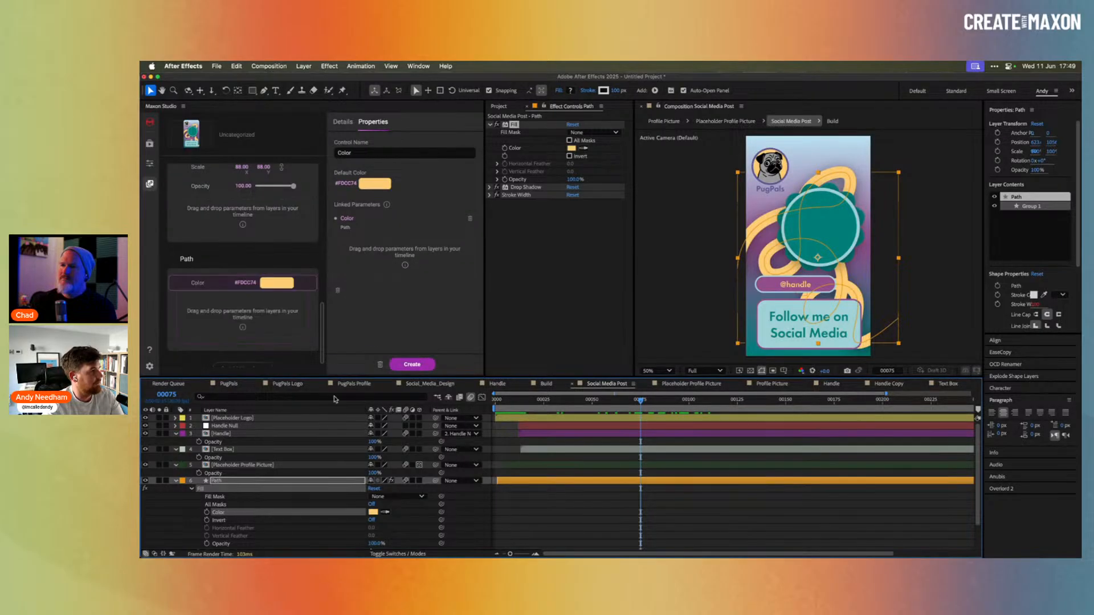
Try a different Stroke Width slider value on the Path layer and undo the change.
left_click(490, 195)
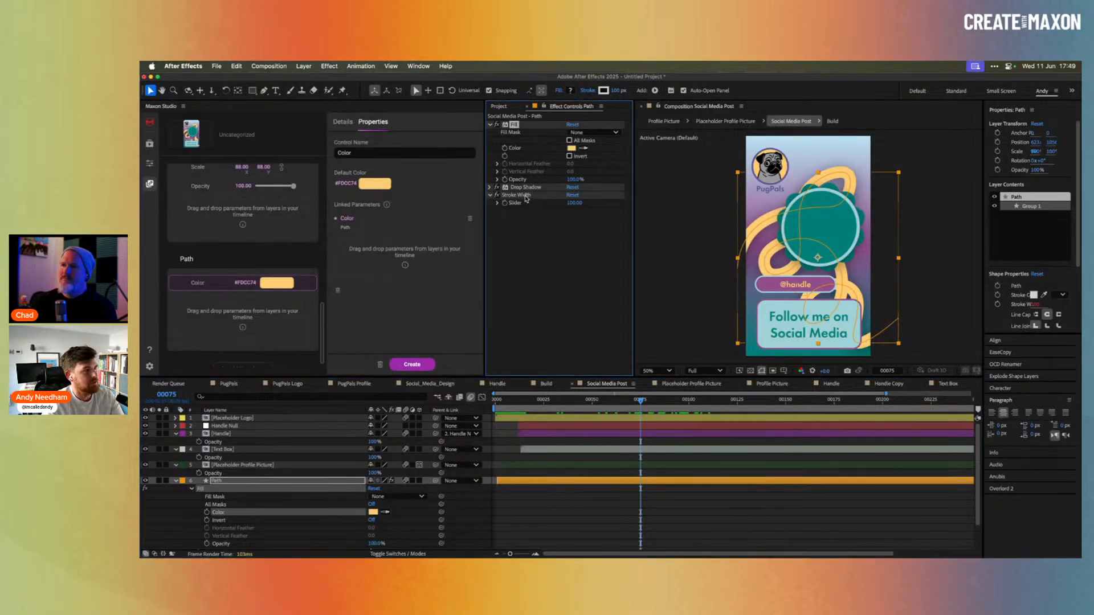
mouse_move(573, 203)
left_mouse_down()
mouse_move(553, 207)
mouse_move(584, 206)
mouse_move(548, 208)
left_mouse_up()
key("ctrl+z")
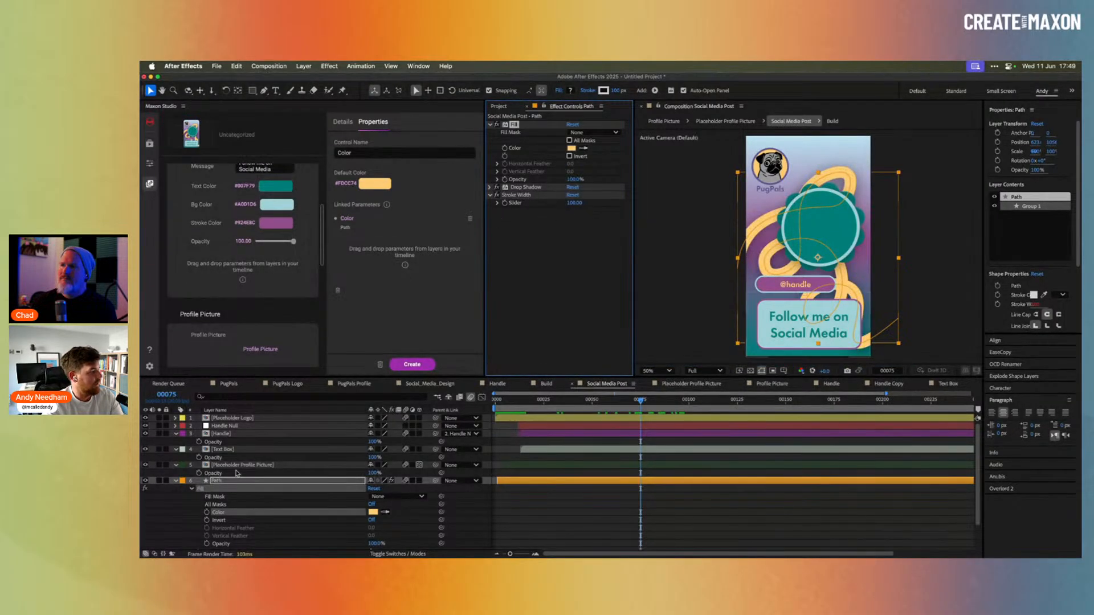
Add the Path layer's Stroke Width slider to the Path group, below Color.
left_click_drag(221, 483, 313, 257)
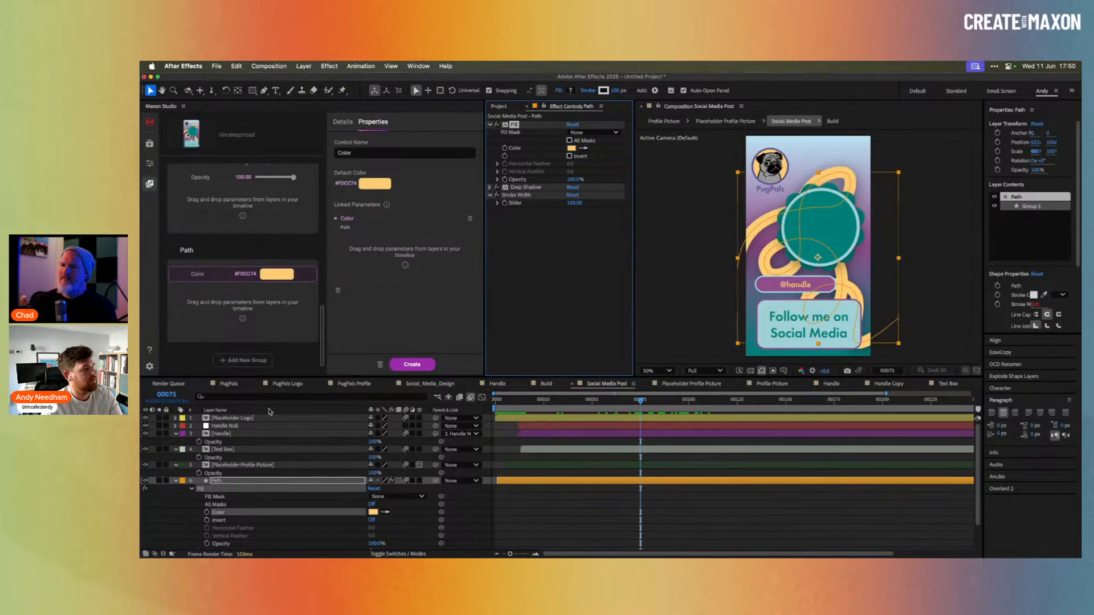
left_click(192, 490)
left_click(192, 490)
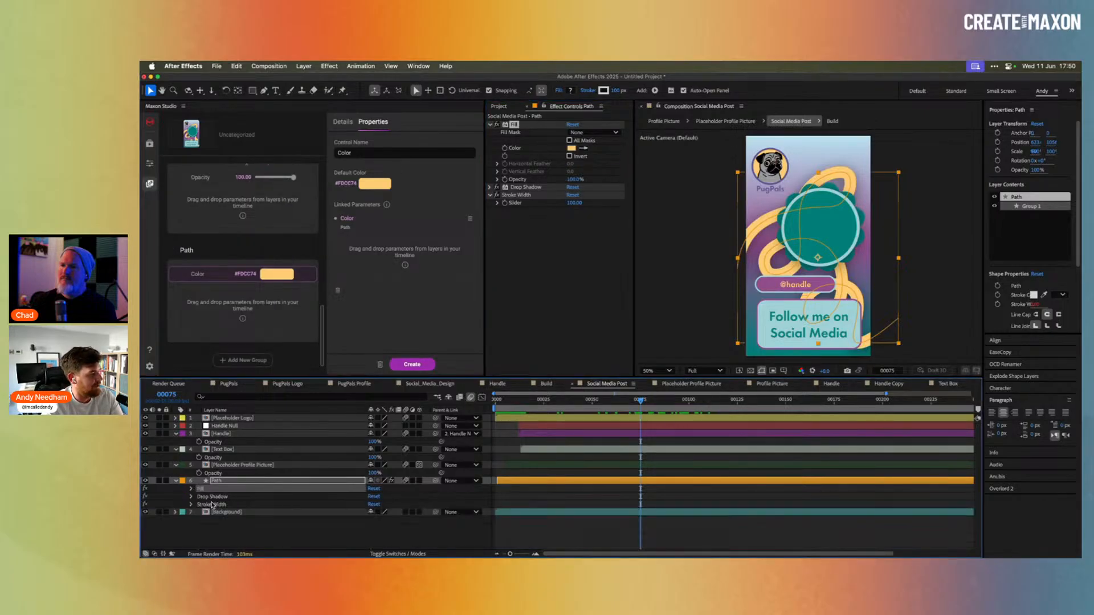
left_click(196, 505)
left_click(192, 504)
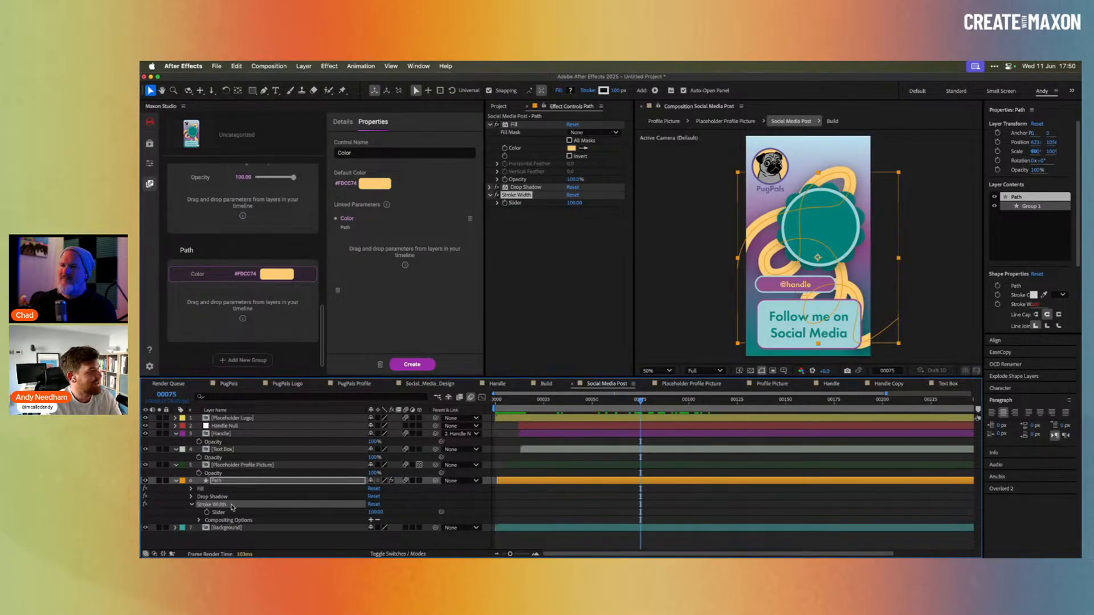
left_click(229, 513)
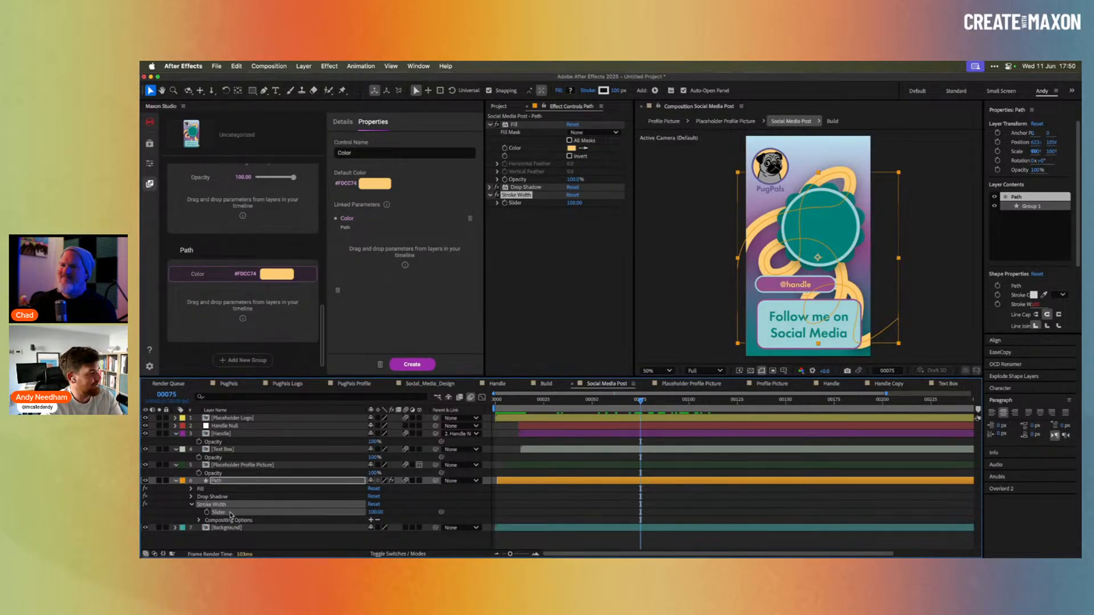
left_click_drag(227, 516, 238, 306)
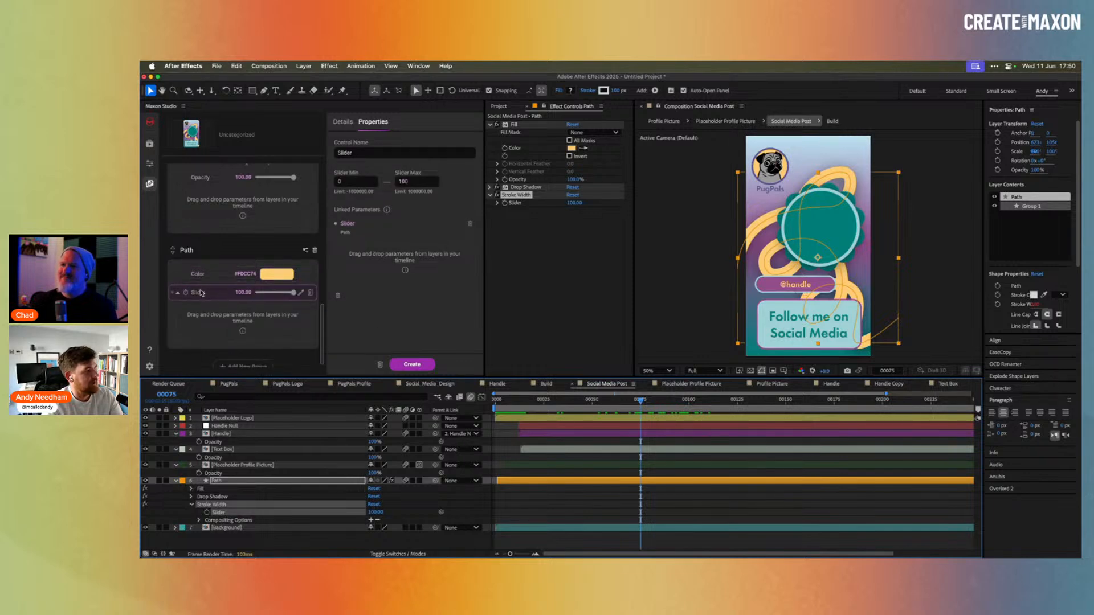
Rename the Path group's Slider control as Stroke Width.
left_click(338, 152)
left_click_drag(363, 152, 304, 157)
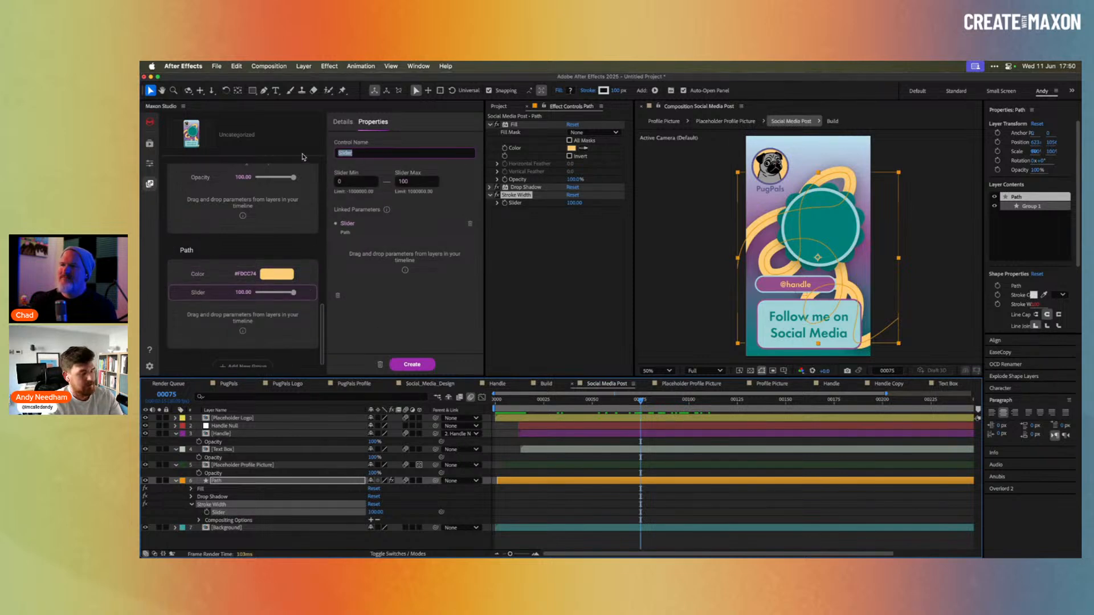
type("Stroke Width")
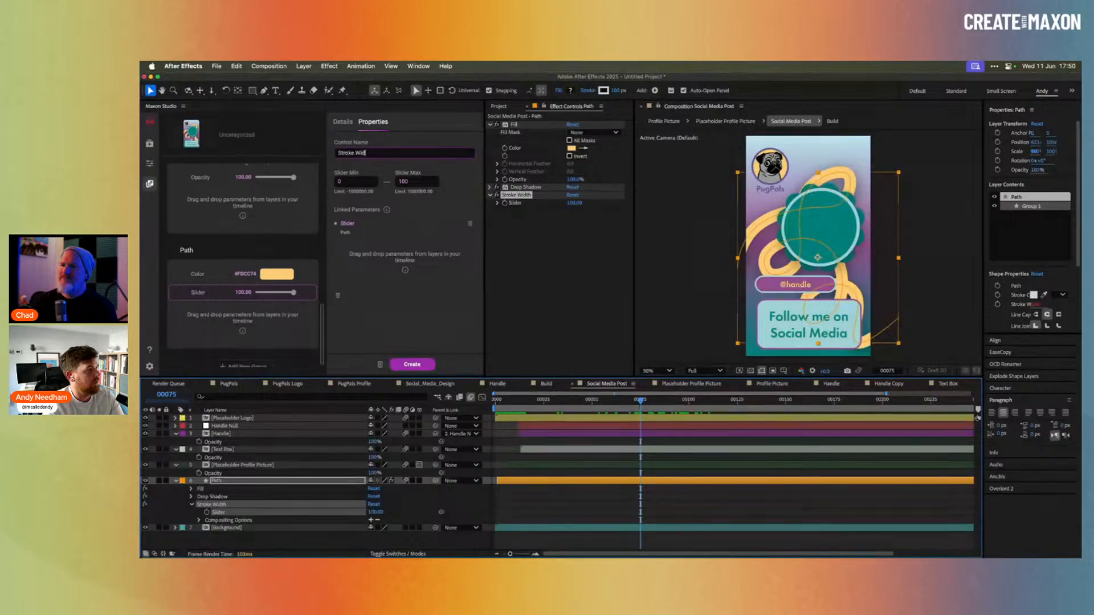
Try a maximum of 50 and a minimum of 10 for the Stroke Width slider, and restore the 0 to 100 range.
left_click(412, 181)
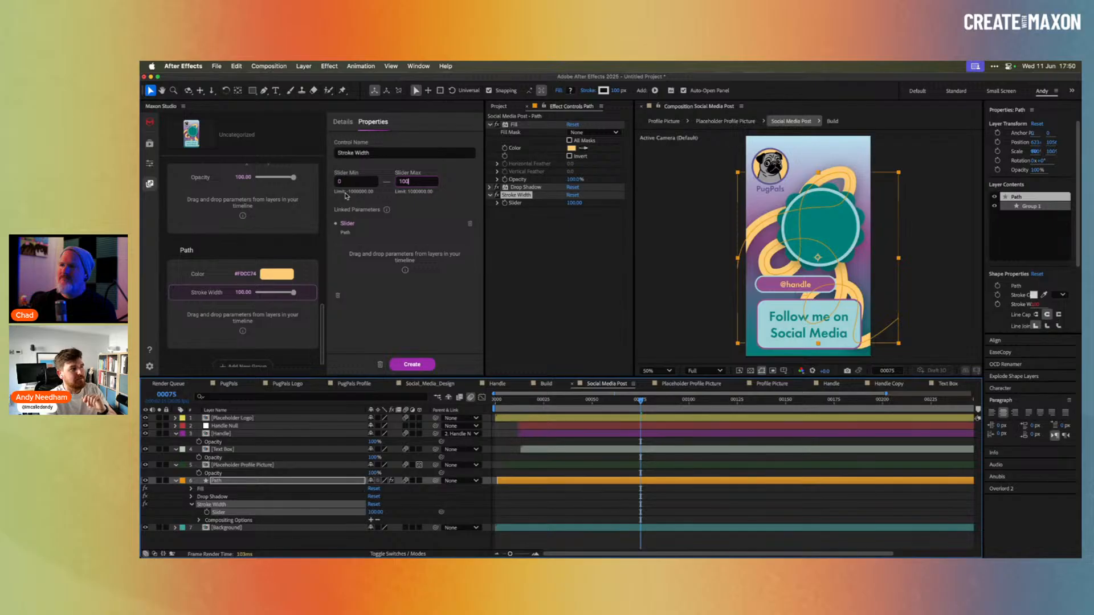
double_click(408, 183)
type("50")
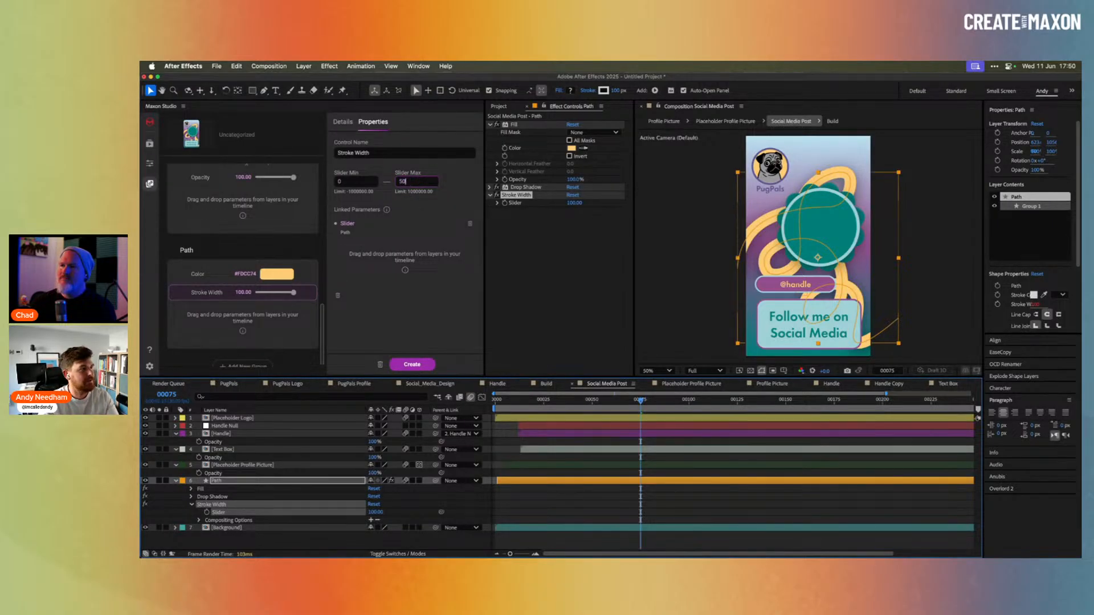
key("Tab")
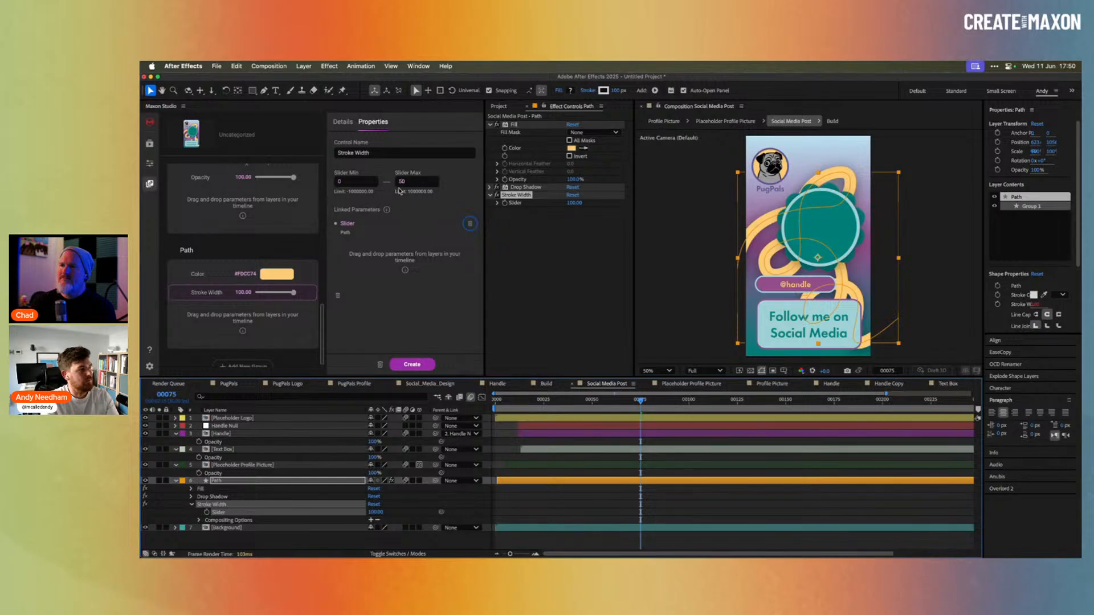
double_click(412, 182)
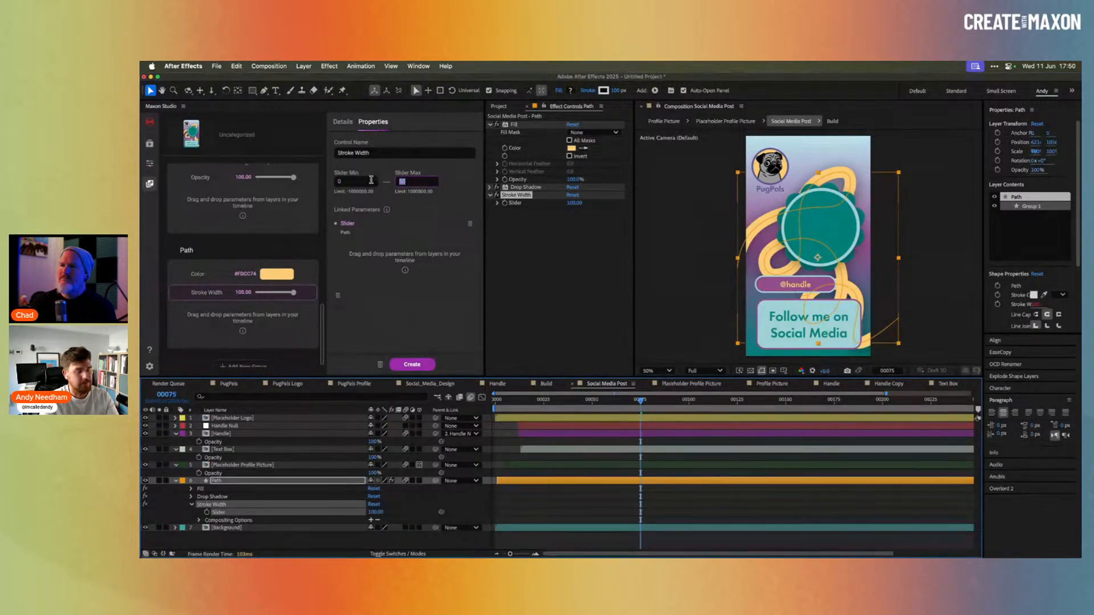
type("100")
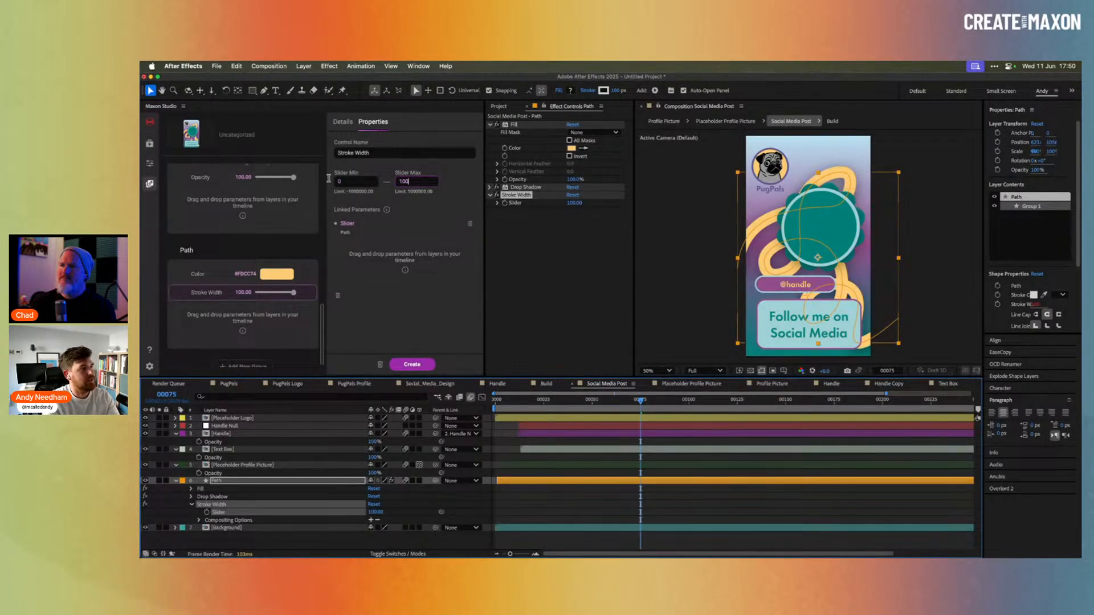
key("shift+Tab")
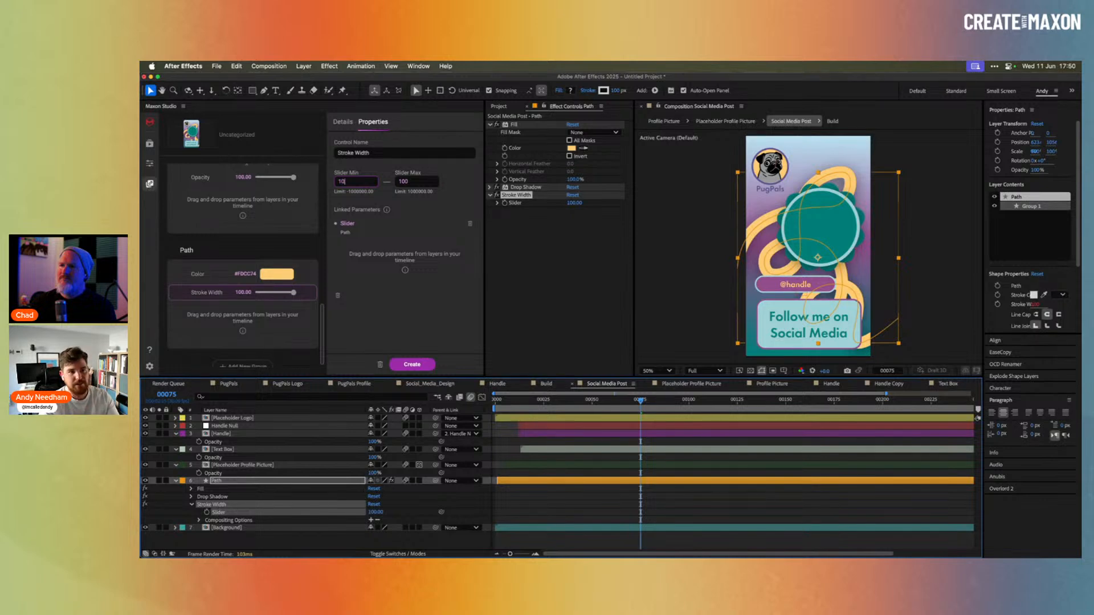
key("Tab")
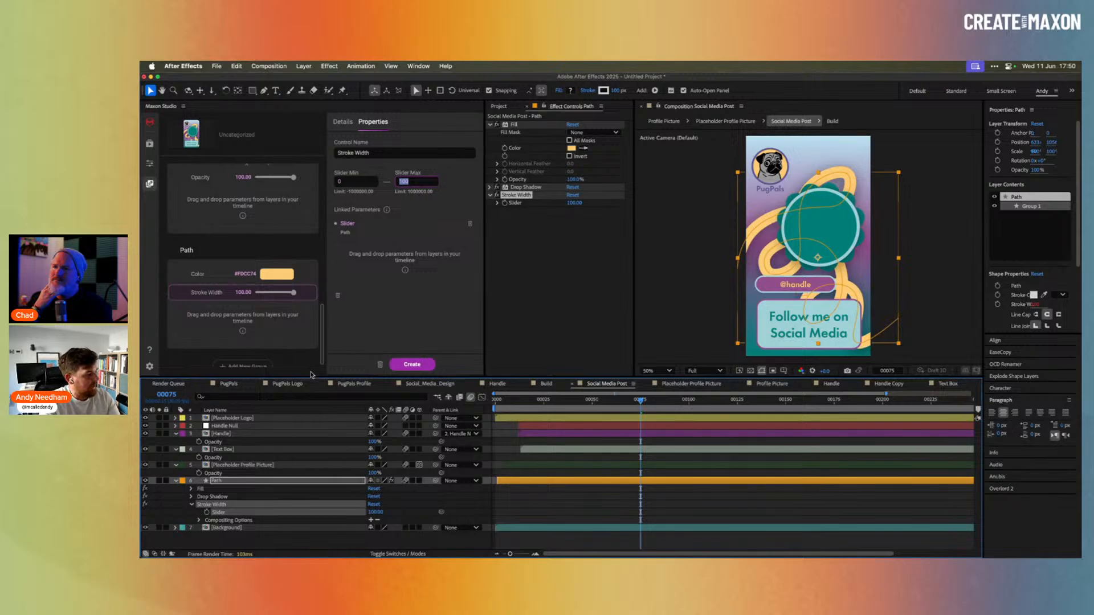
Add the Path layer's Opacity to the Path group, below Stroke Width.
left_click(211, 482)
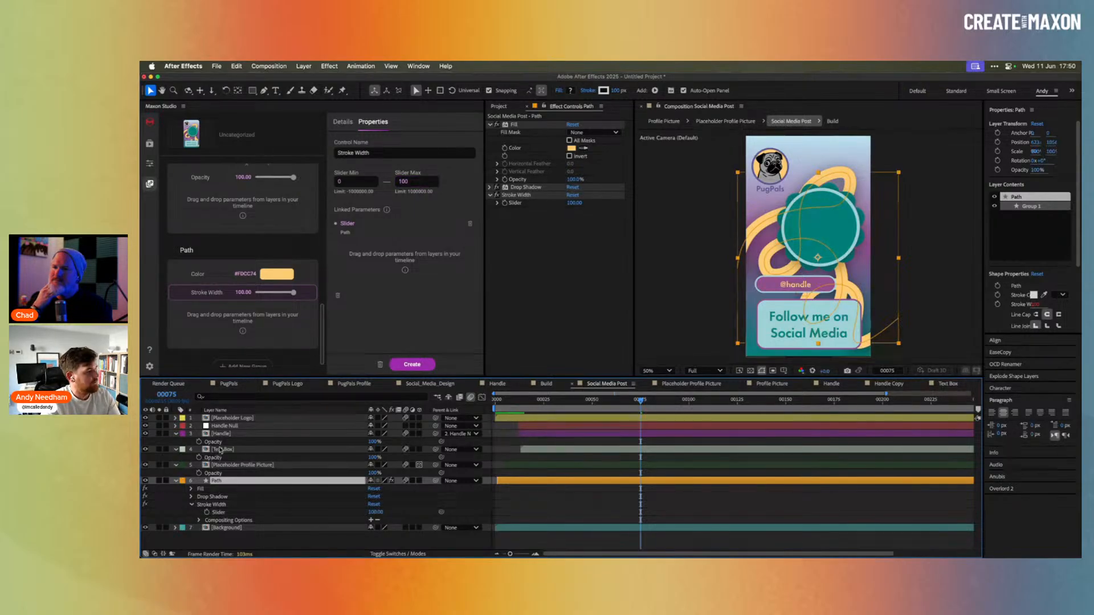
key("t")
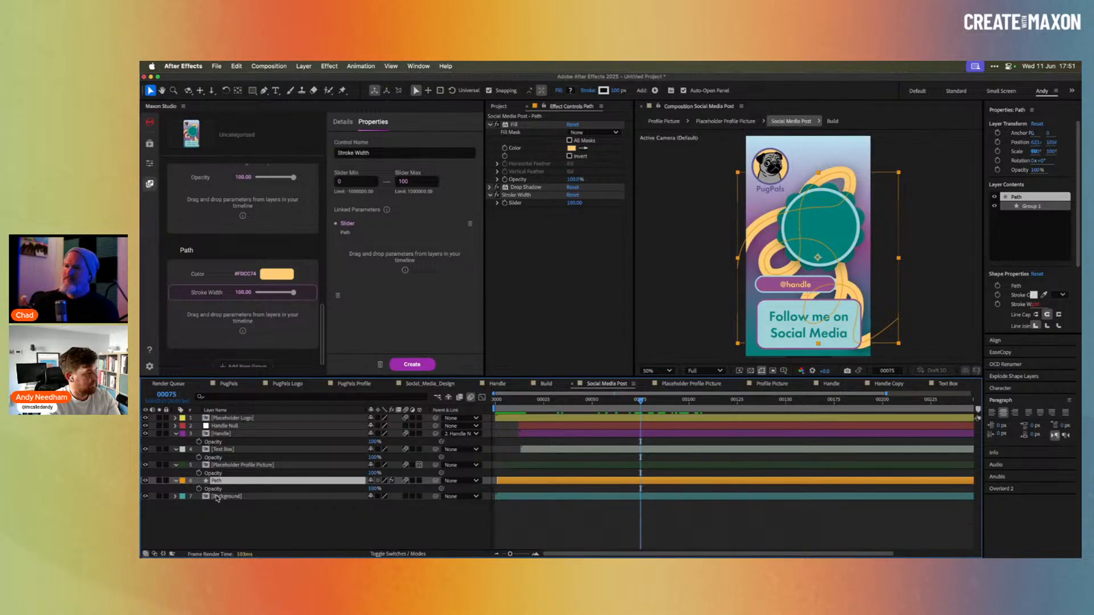
left_click_drag(213, 489, 224, 325)
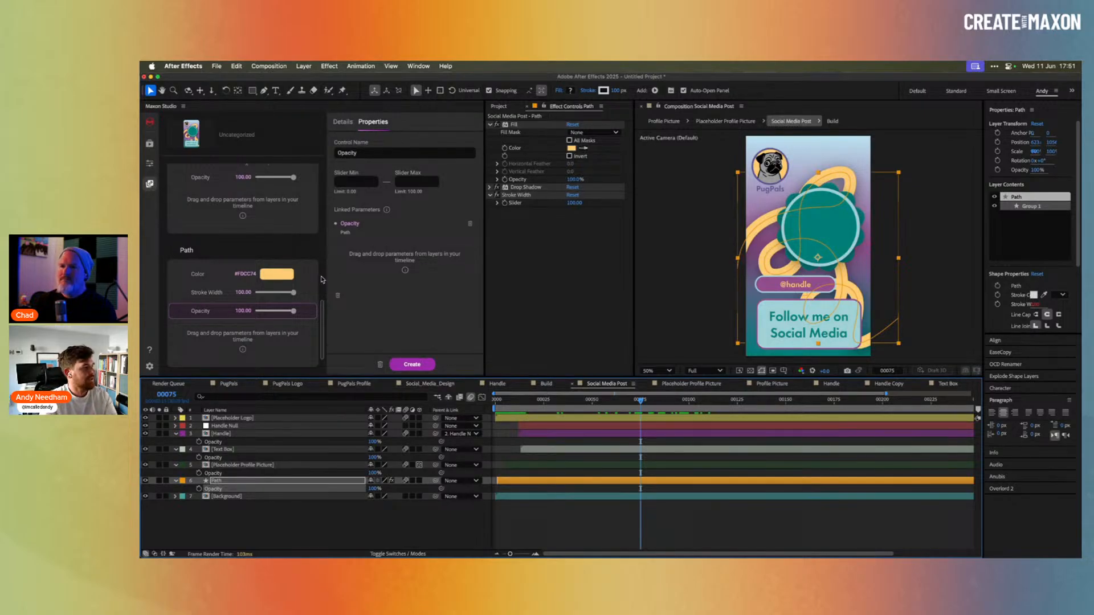
Test the Path group's Opacity control by setting it to 20, and raise it back to about 99.5.
left_click_drag(293, 311, 266, 316)
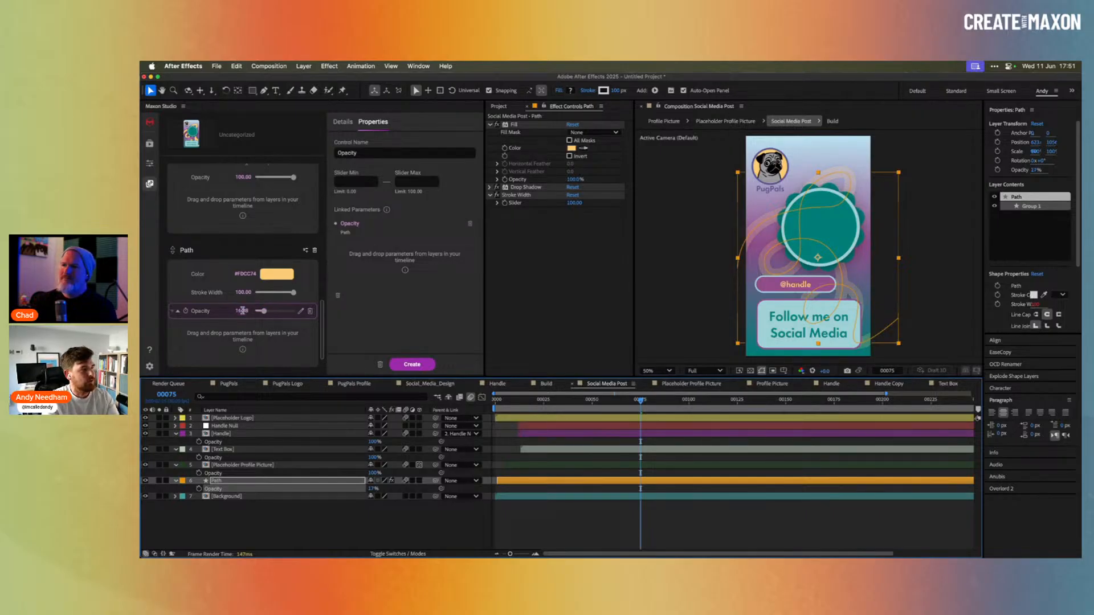
type("20")
key("Return")
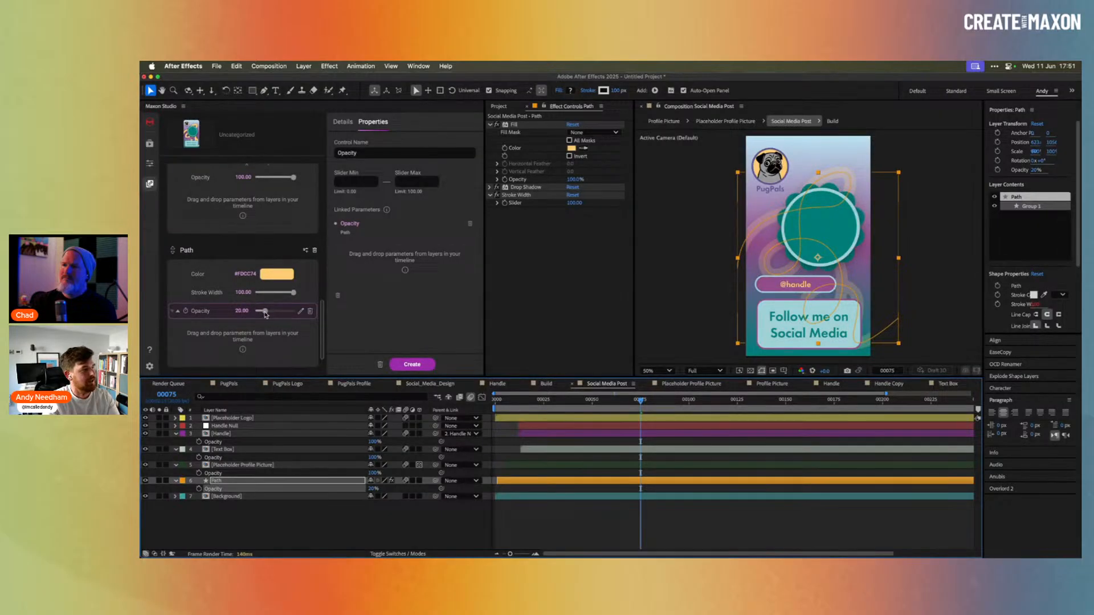
left_click_drag(265, 312, 295, 311)
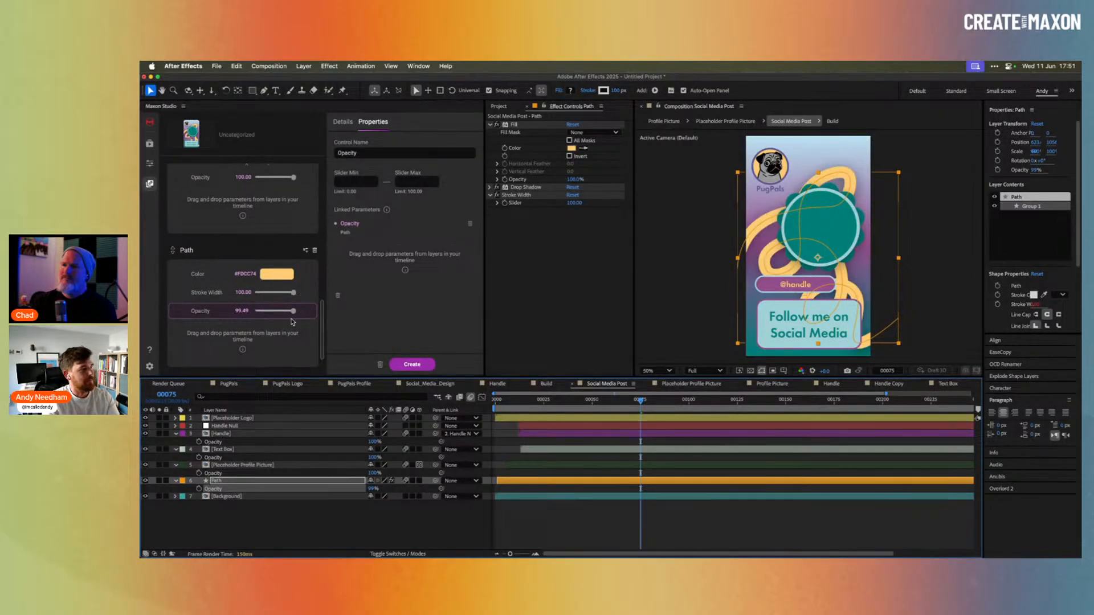
Set the Path group's Opacity control to 100.
left_click(243, 311)
type("100")
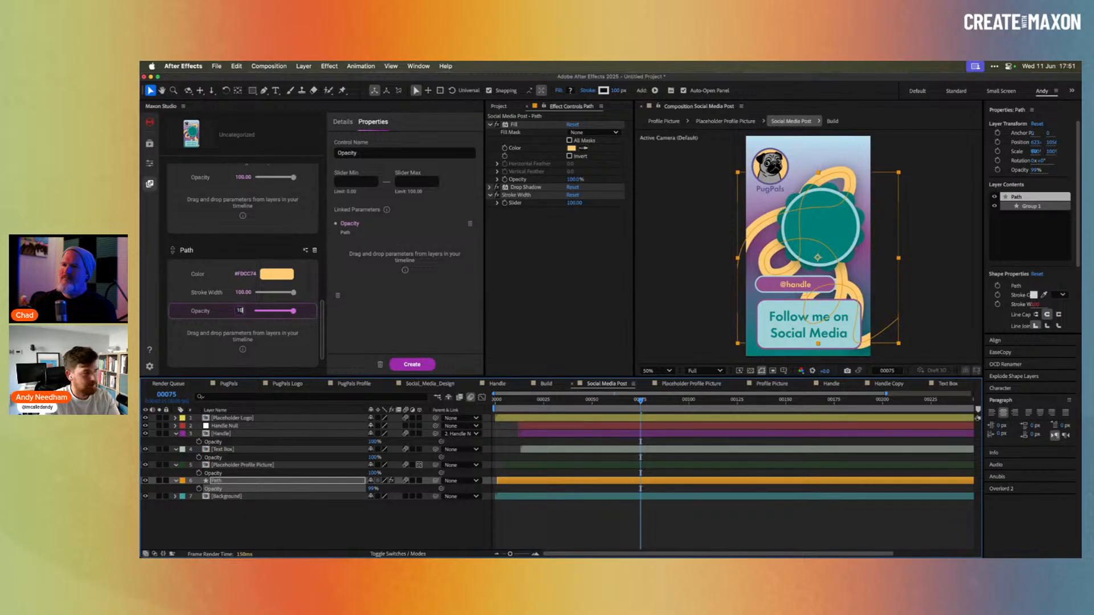
key("Return")
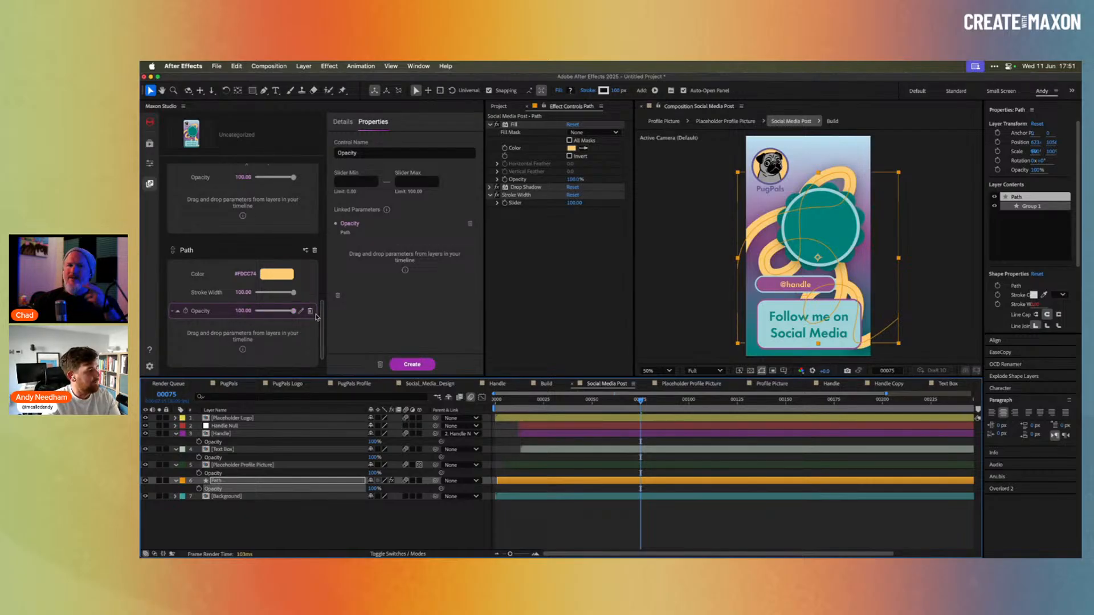
Add a new control group below Path and name it Background.
scroll(226, 347, "down", 2)
left_click(239, 360)
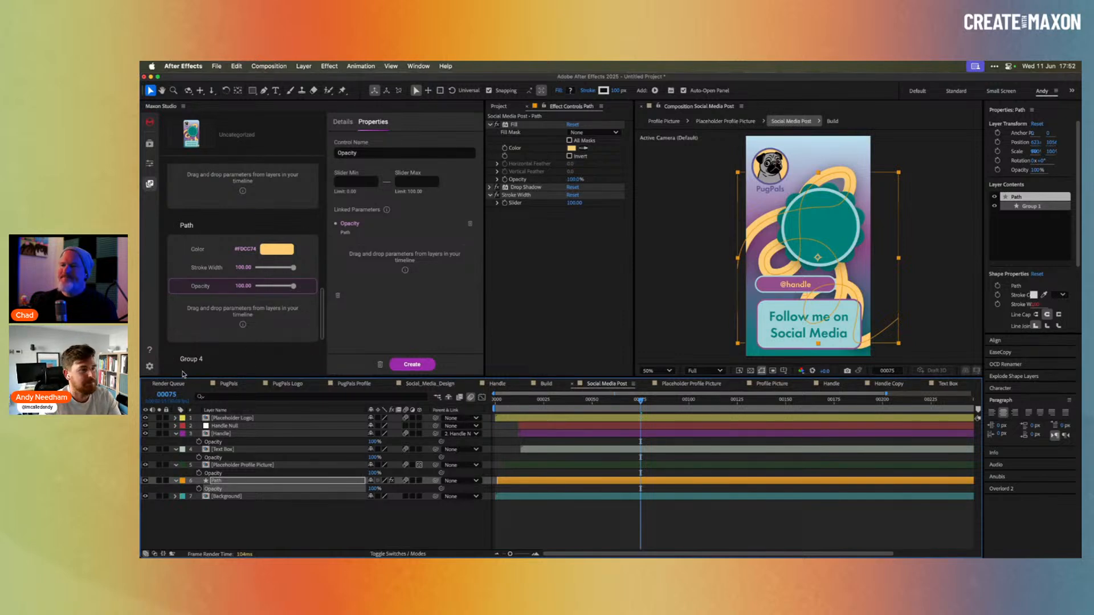
mouse_move(212, 360)
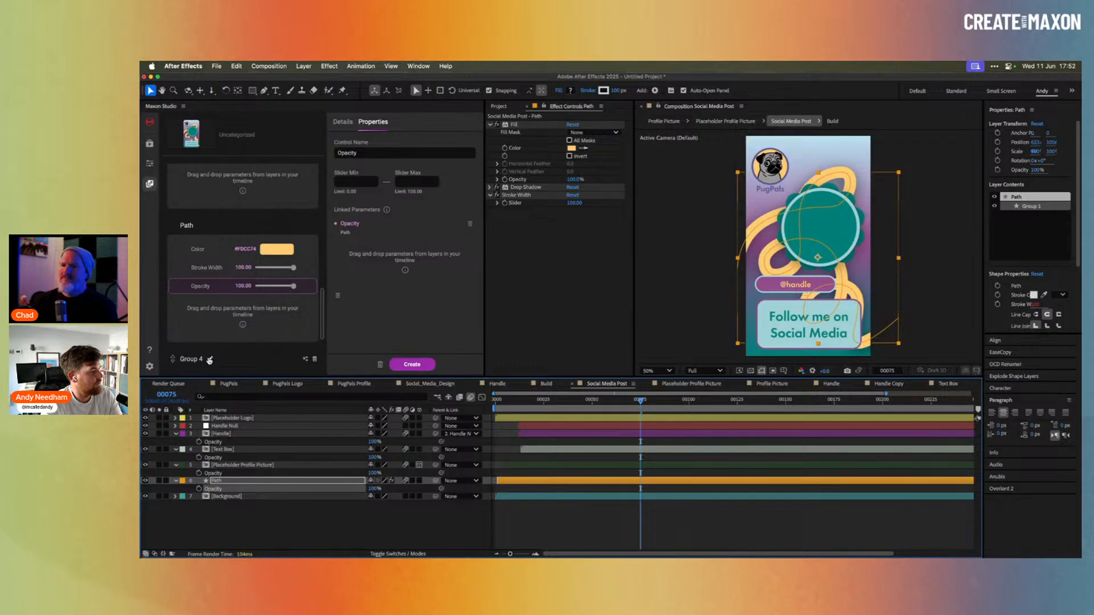
left_click(210, 360)
type("Background")
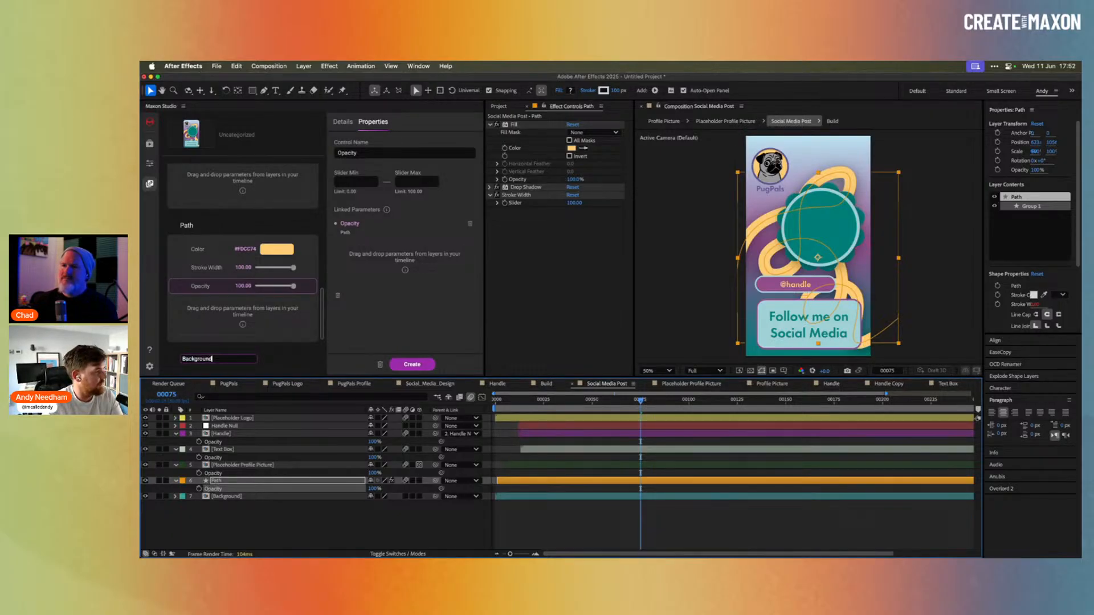
key("Return")
scroll(323, 349, "down", 3)
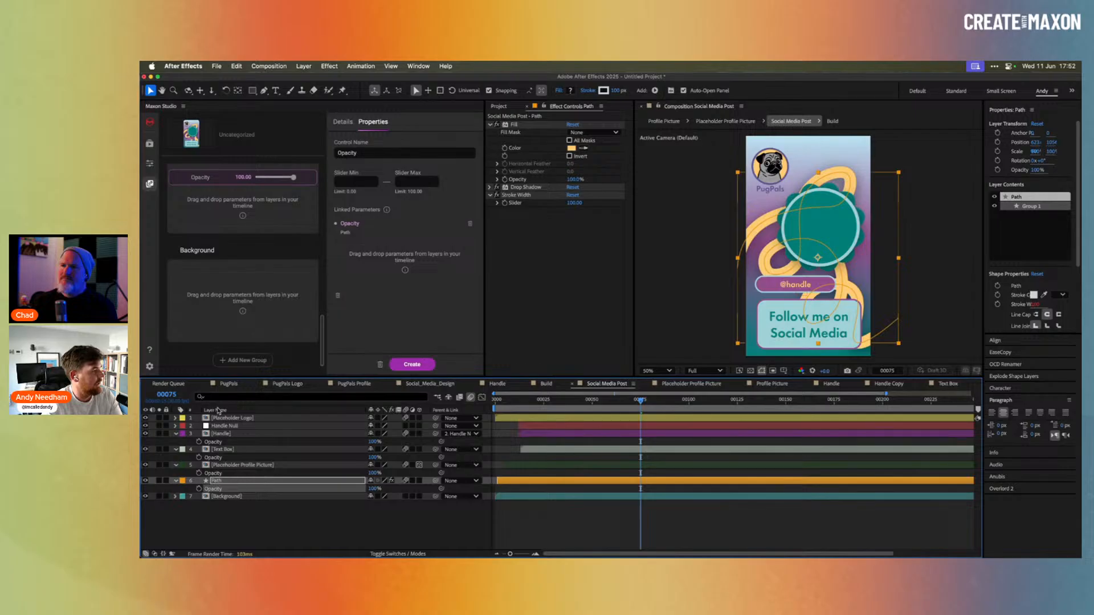
Open the Background composition and add the Top layer's Gradient Ramp Start Color and End Color to the Background group.
left_click(238, 497)
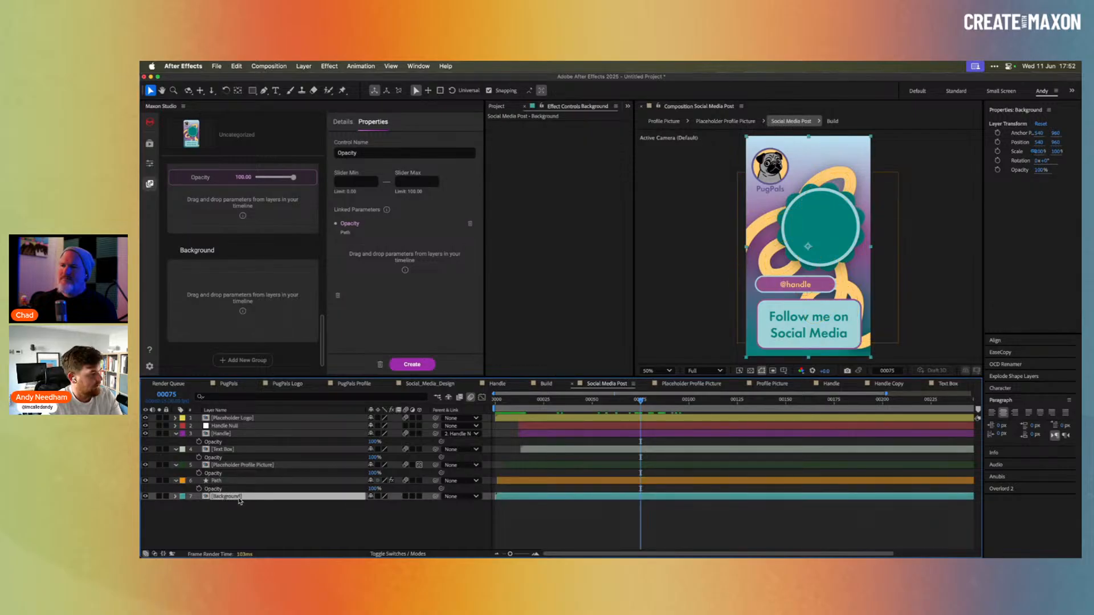
double_click(239, 497)
left_click(237, 419)
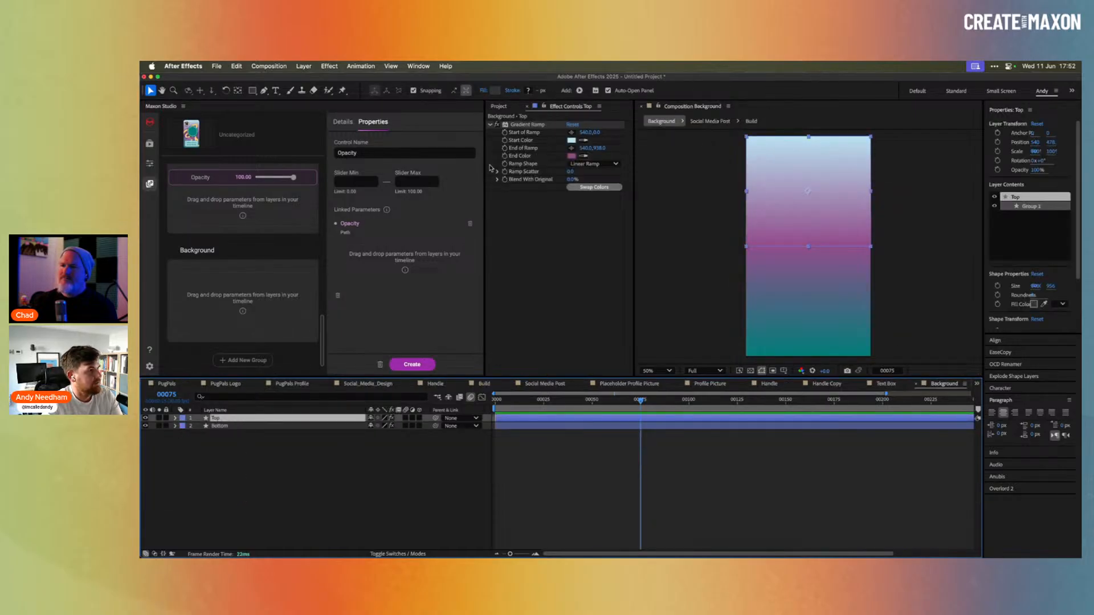
key("e")
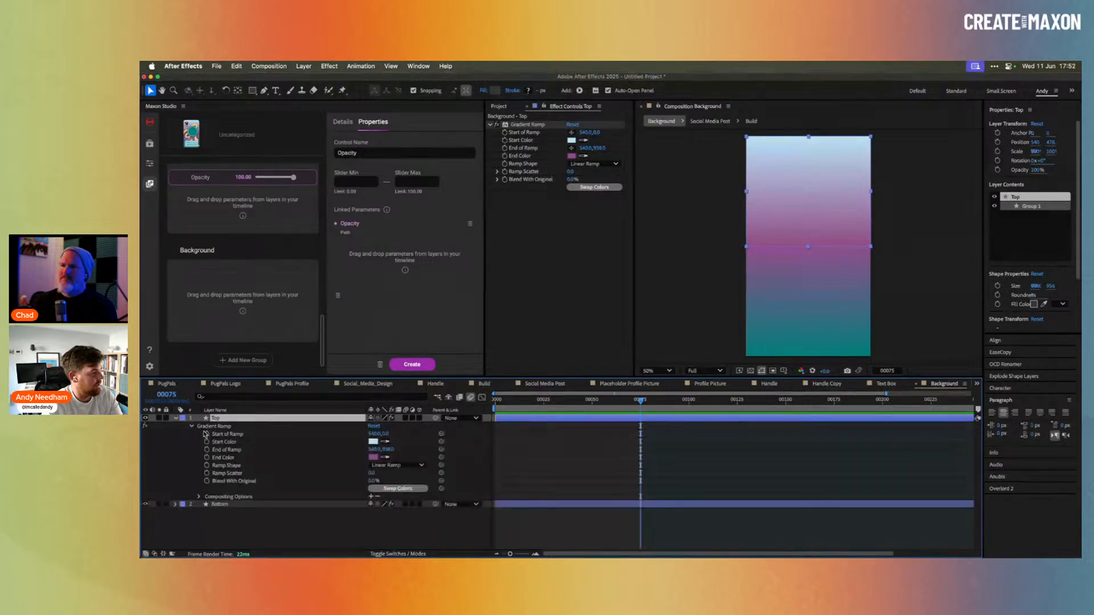
left_click(233, 442)
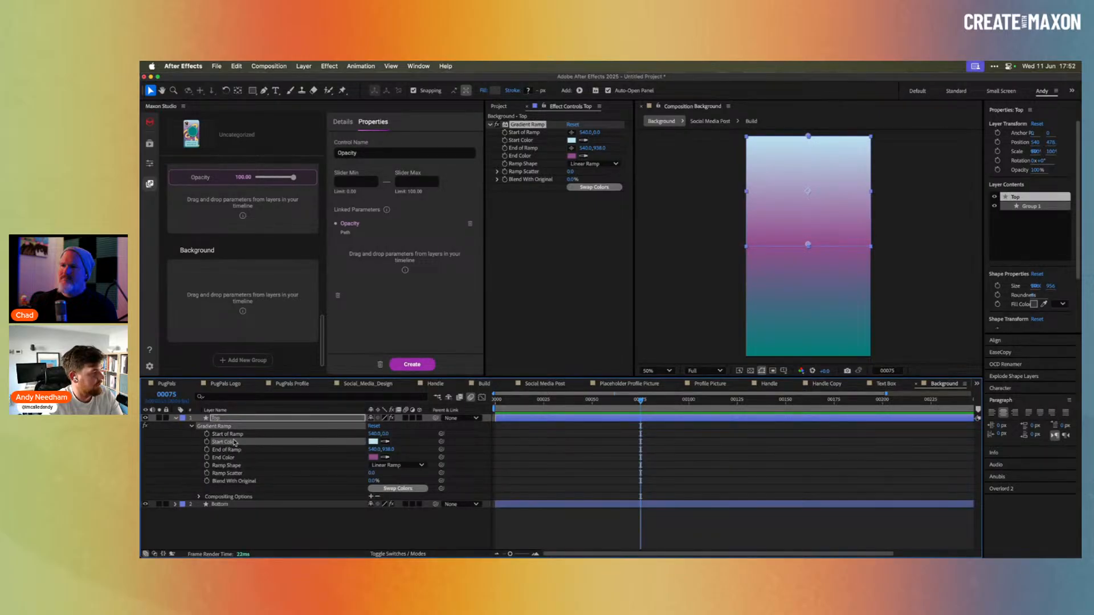
left_click(233, 459)
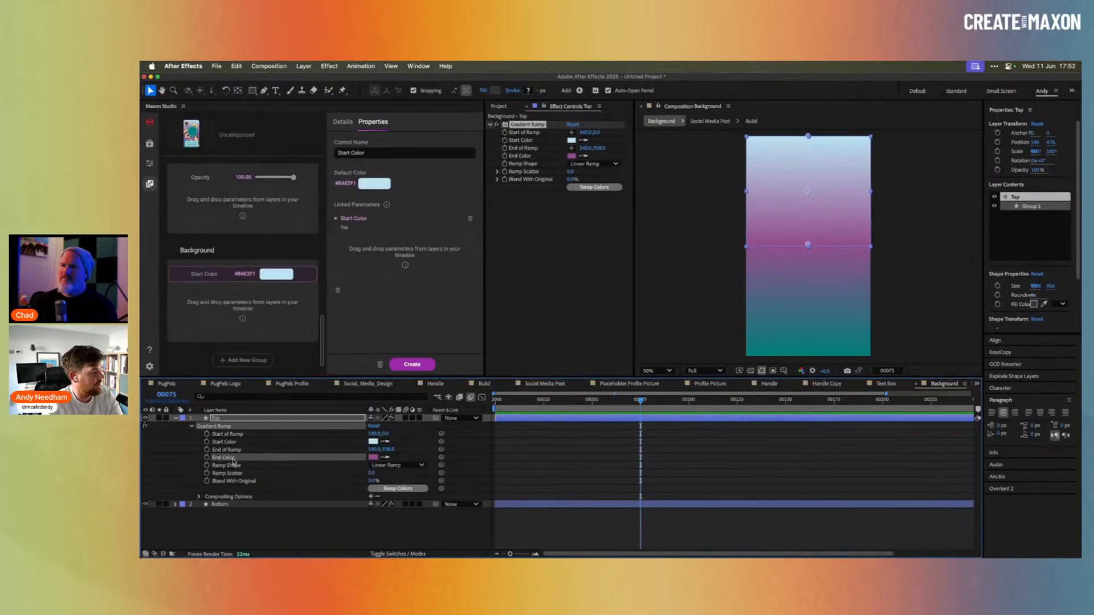
left_click_drag(232, 462, 239, 314)
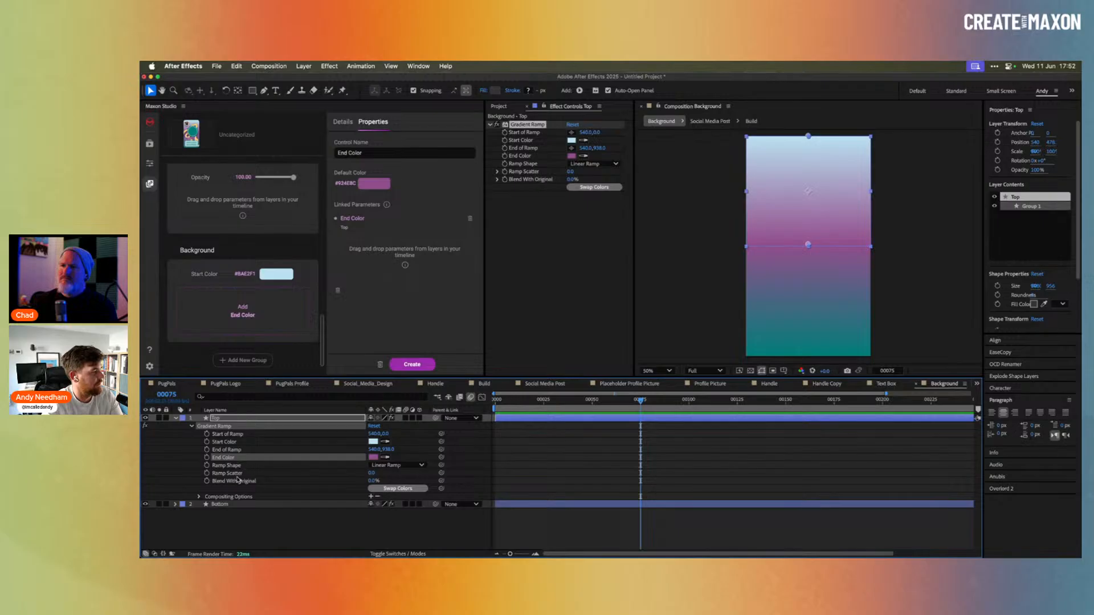
Add the Bottom layer's Gradient Ramp End Color to the Background group, below the Top layer's End Color.
left_click(233, 504)
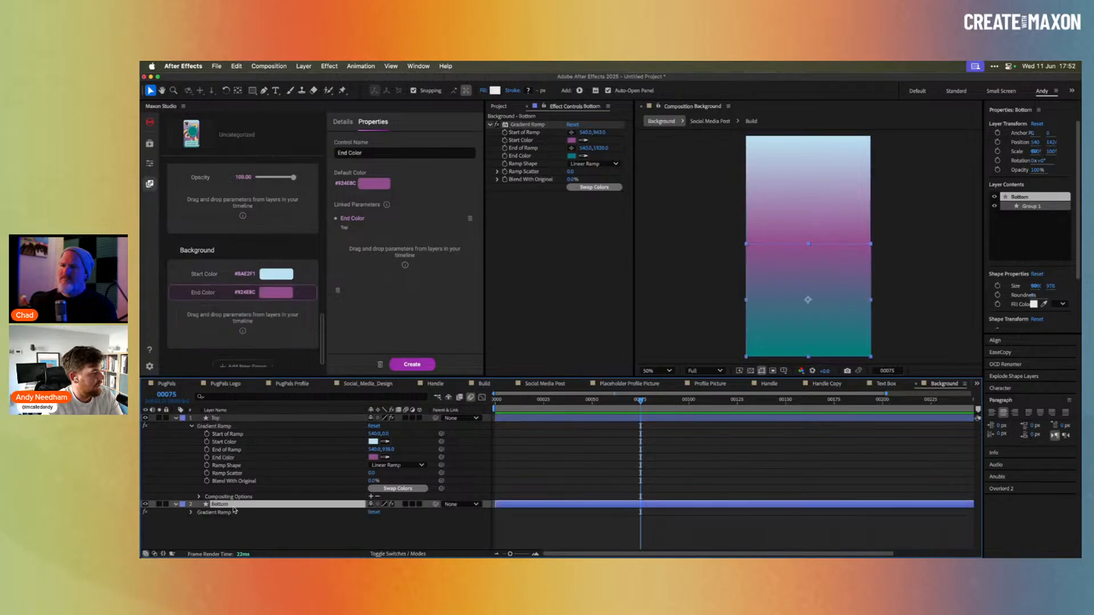
left_click(192, 512)
left_click_drag(234, 546, 222, 330)
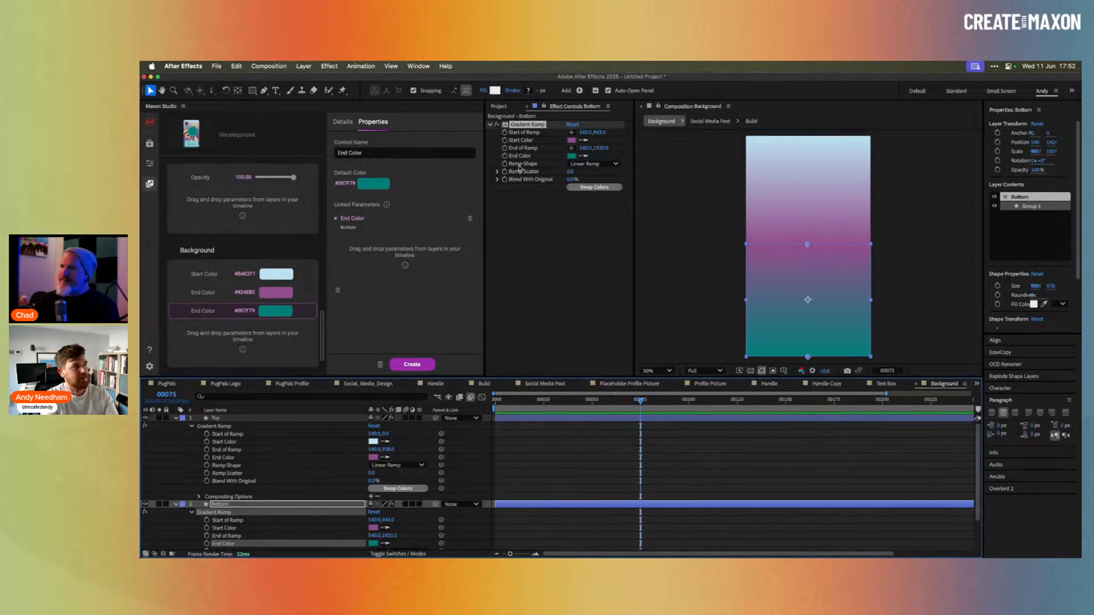
Rename the Background group's purple End Color control, linked to the Top layer, as Middle Color.
left_click(556, 143)
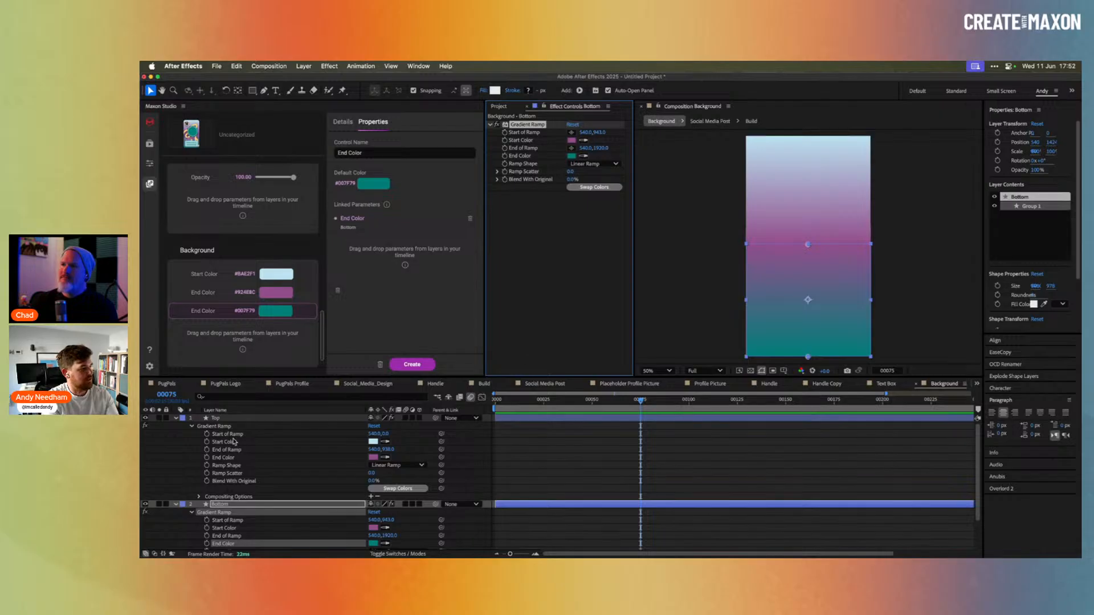
left_click(227, 419)
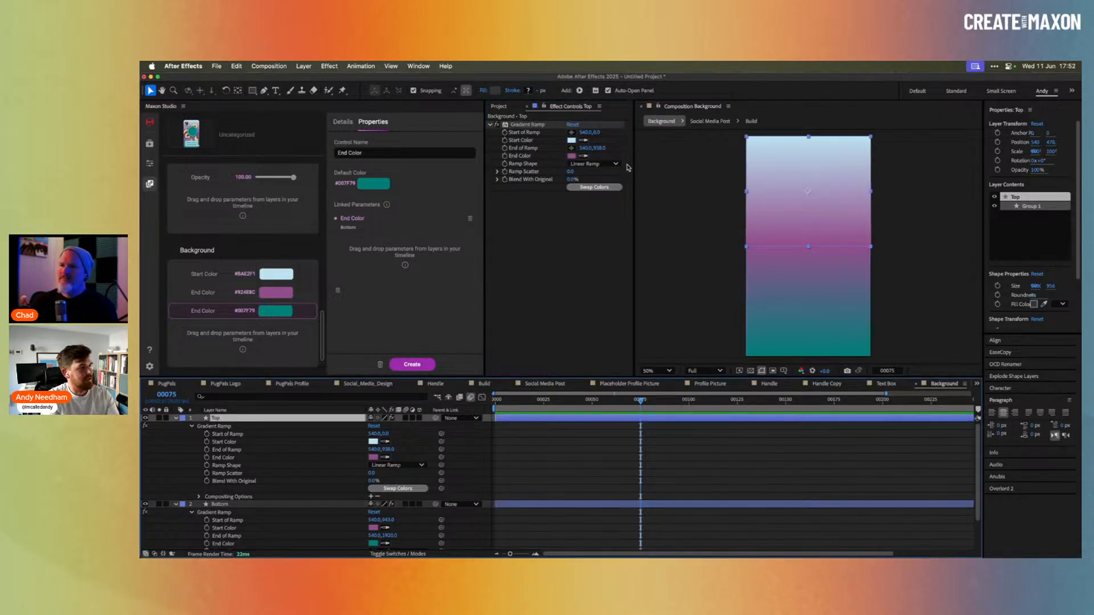
left_click(204, 293)
double_click(342, 153)
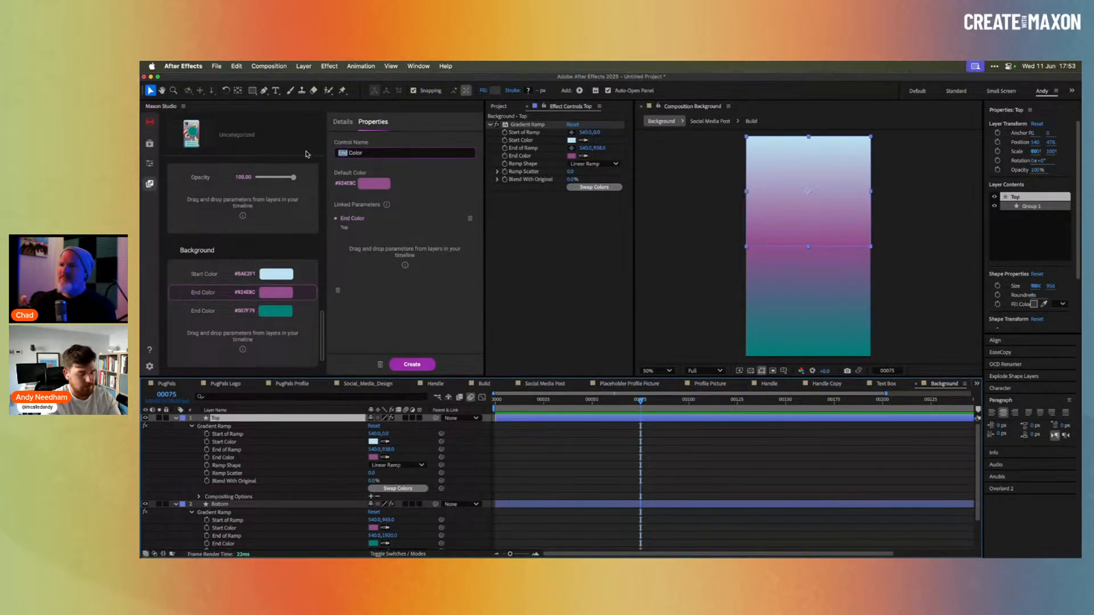
type("Middle")
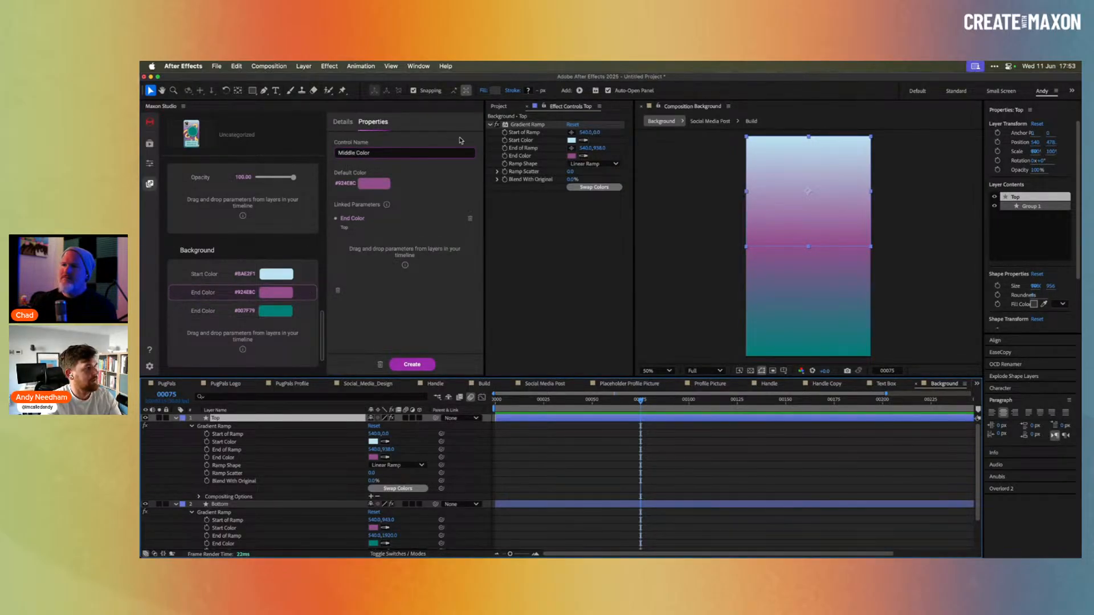
left_click(461, 140)
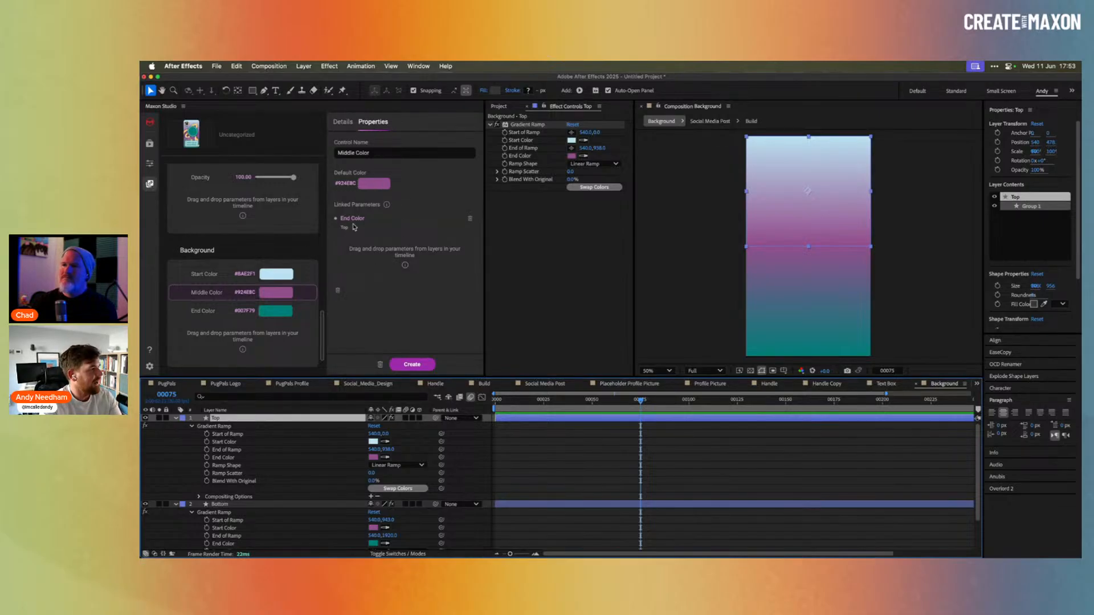
Link the Bottom layer's Gradient Ramp Start Color to the Middle Color control as a second parameter.
left_click(245, 505)
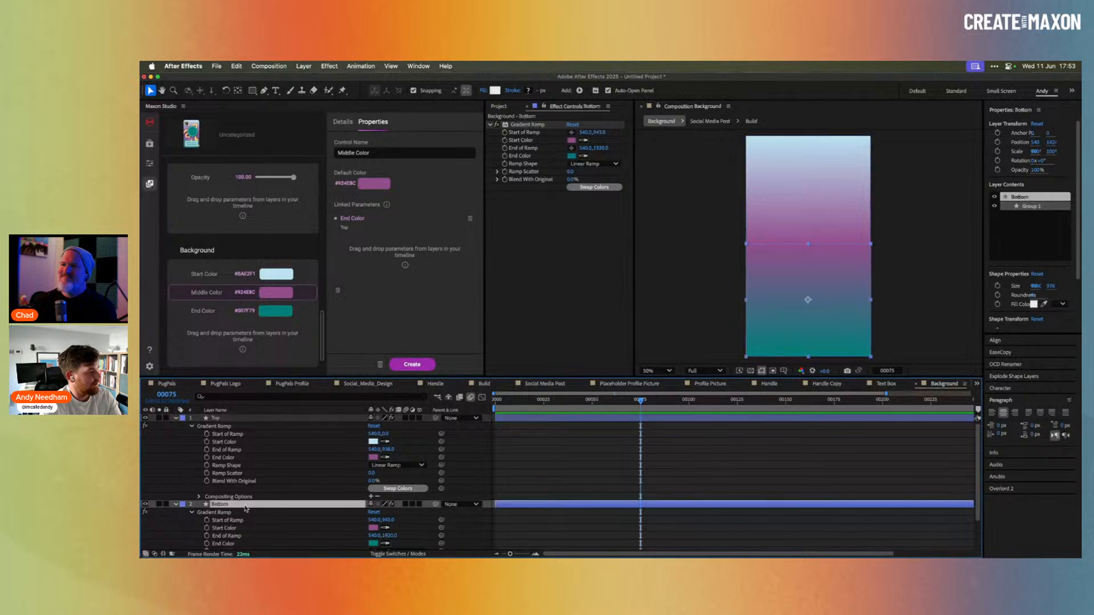
left_click(224, 419)
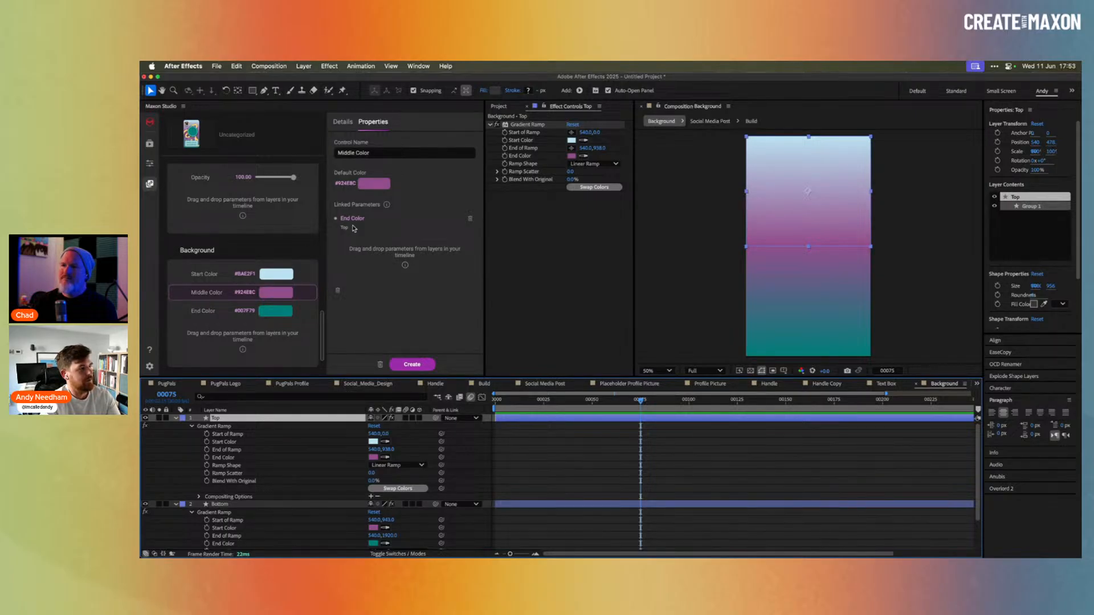
left_click(241, 504)
left_click(231, 528)
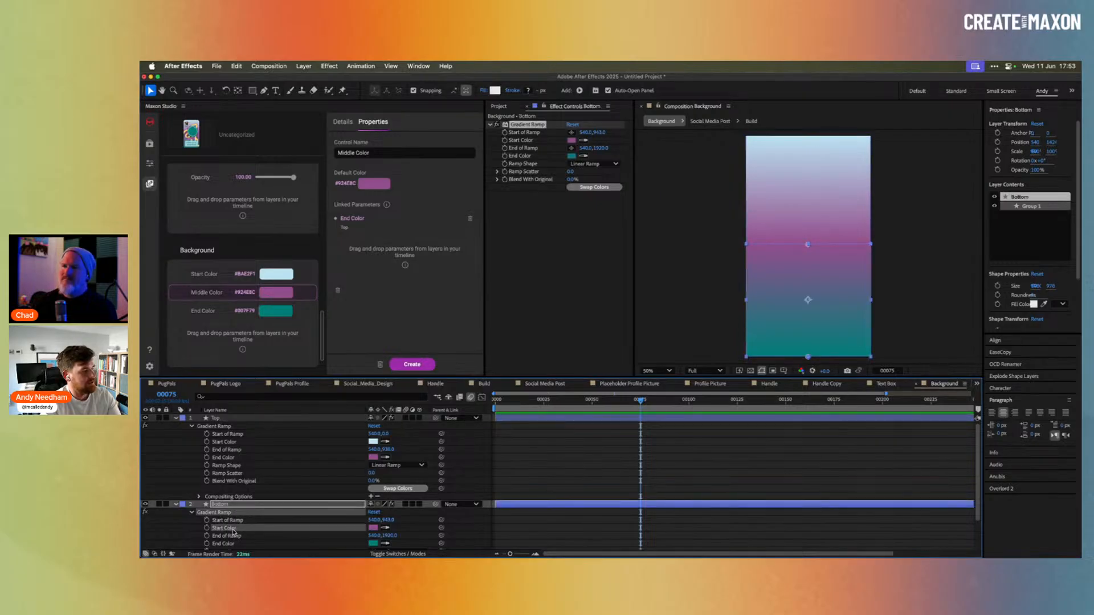
left_click_drag(238, 529, 362, 262)
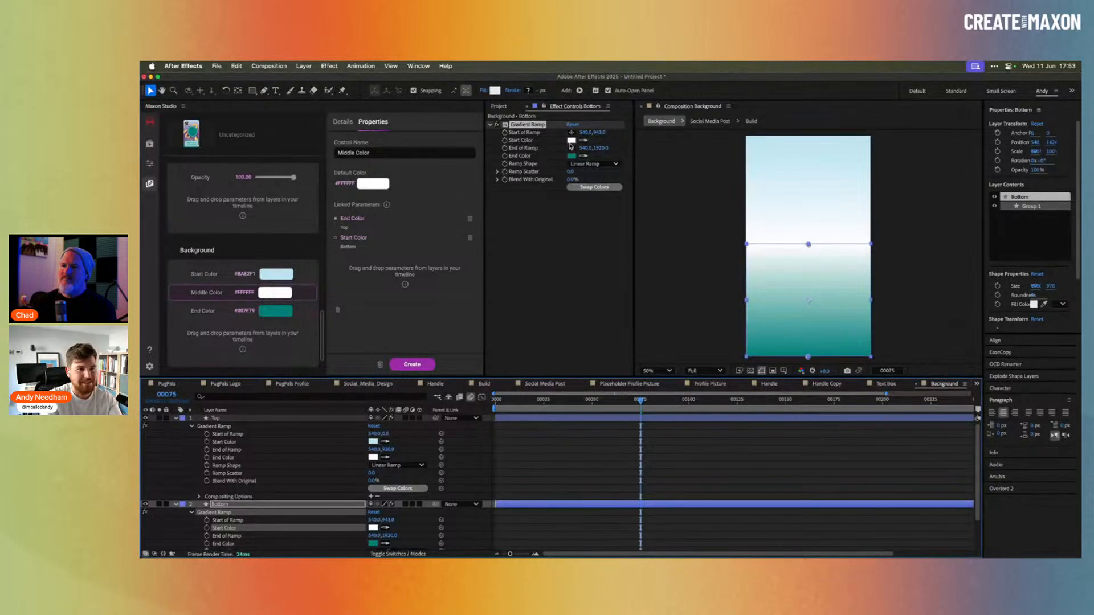
Switch to Illustrator and copy the hex code of the purple palette swatch in the MXN_Livestream_Maxon_Studio document.
key("super+Tab")
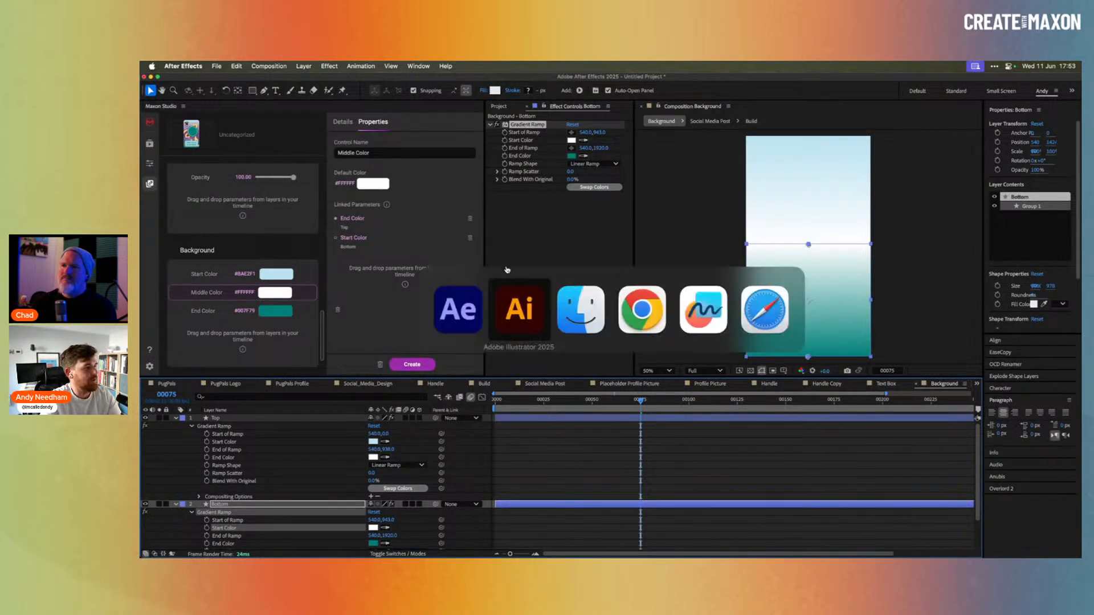
left_click(397, 95)
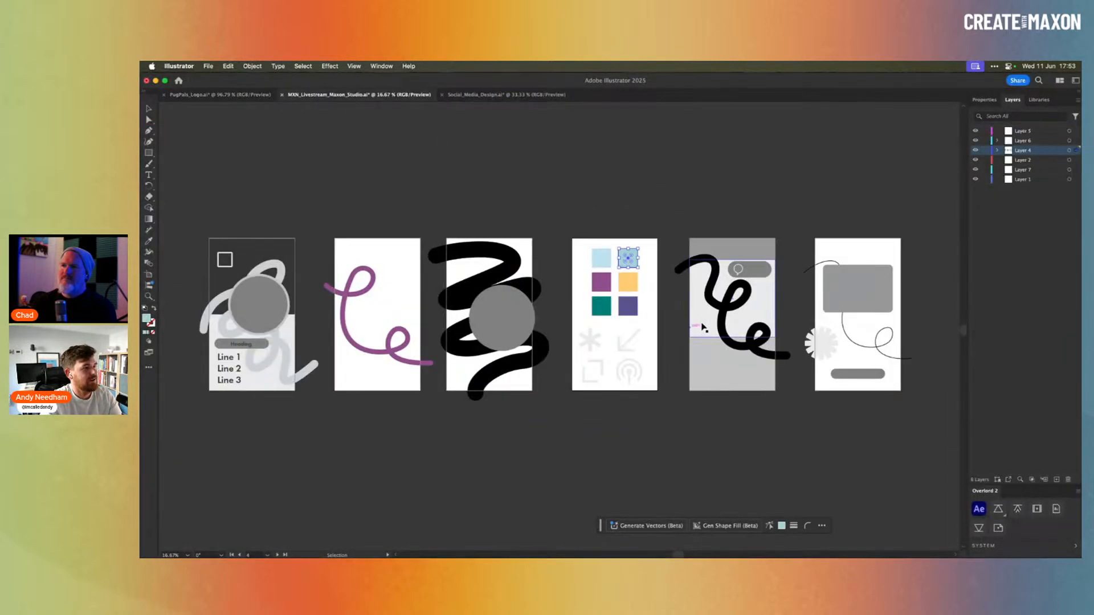
left_click(597, 283)
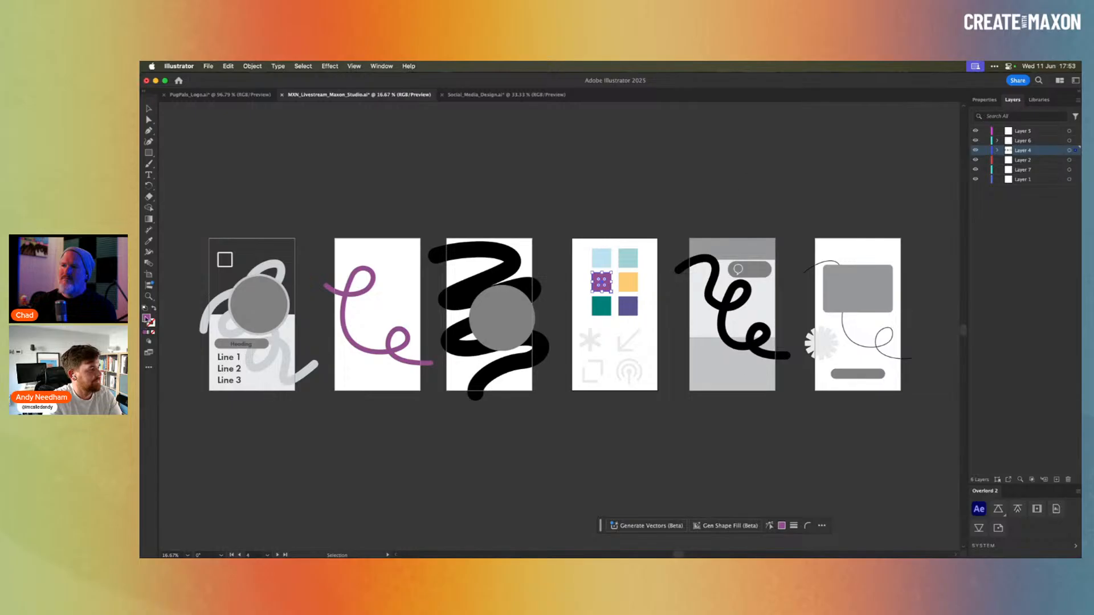
double_click(147, 319)
left_click(976, 216)
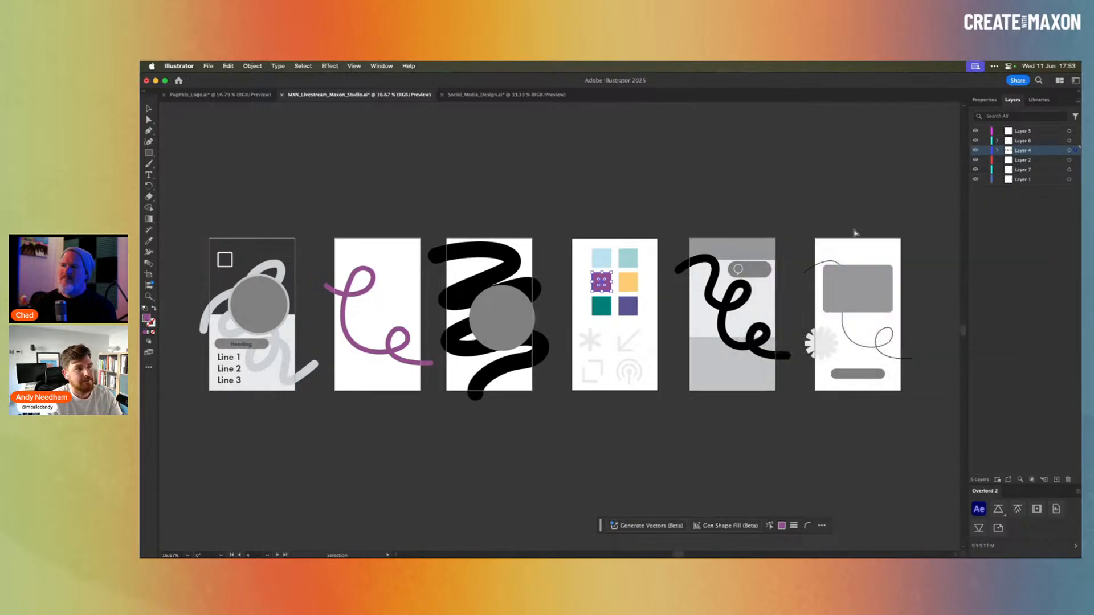
Return to After Effects and set the Middle Color control's default color to 924E8C.
key("super+Tab")
left_click(371, 187)
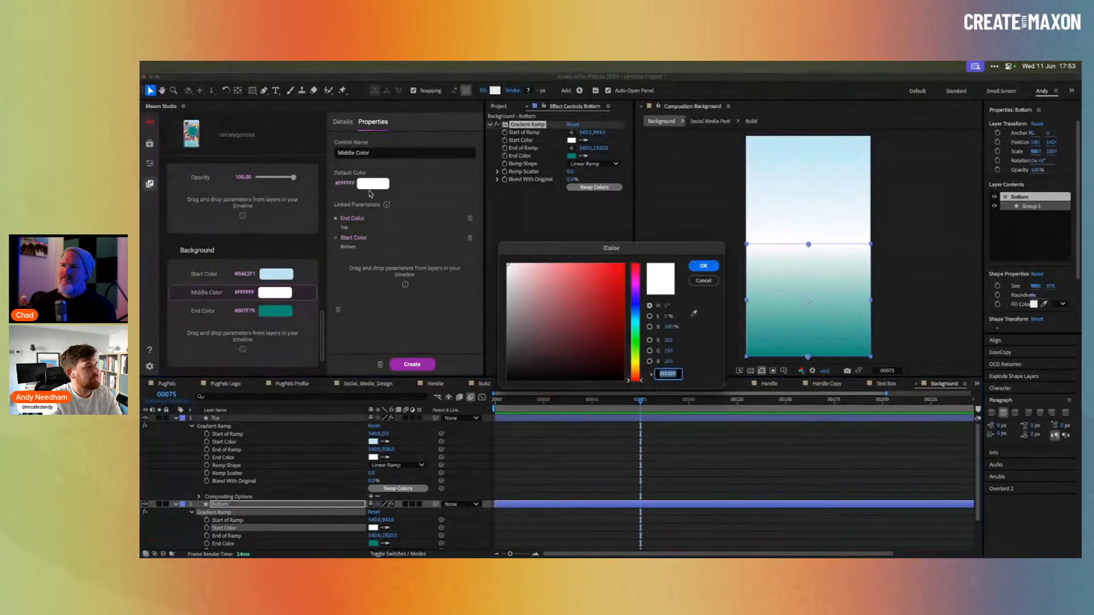
type("924E8C")
key("Return")
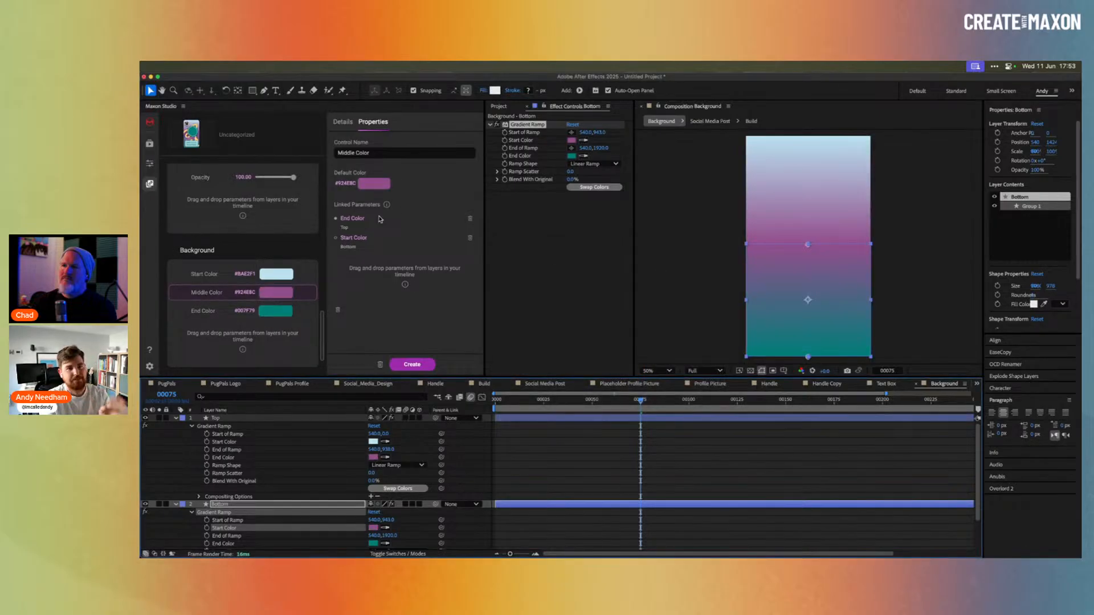
Test the Middle Color control with the blue 006EEF, and restore it to 924E8C.
left_click(277, 294)
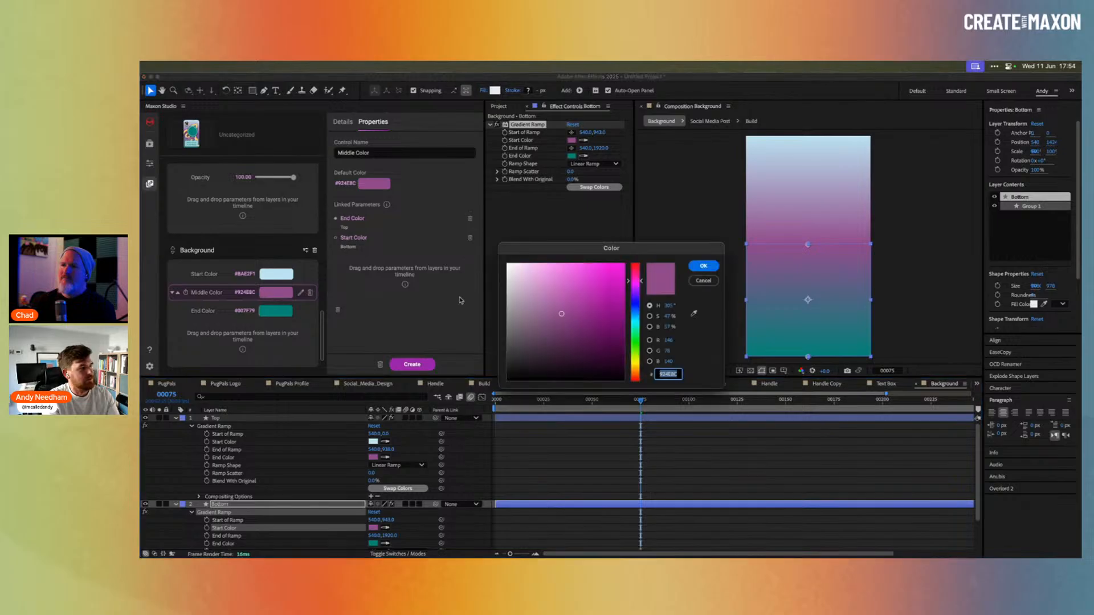
type("006EEF")
left_click(702, 266)
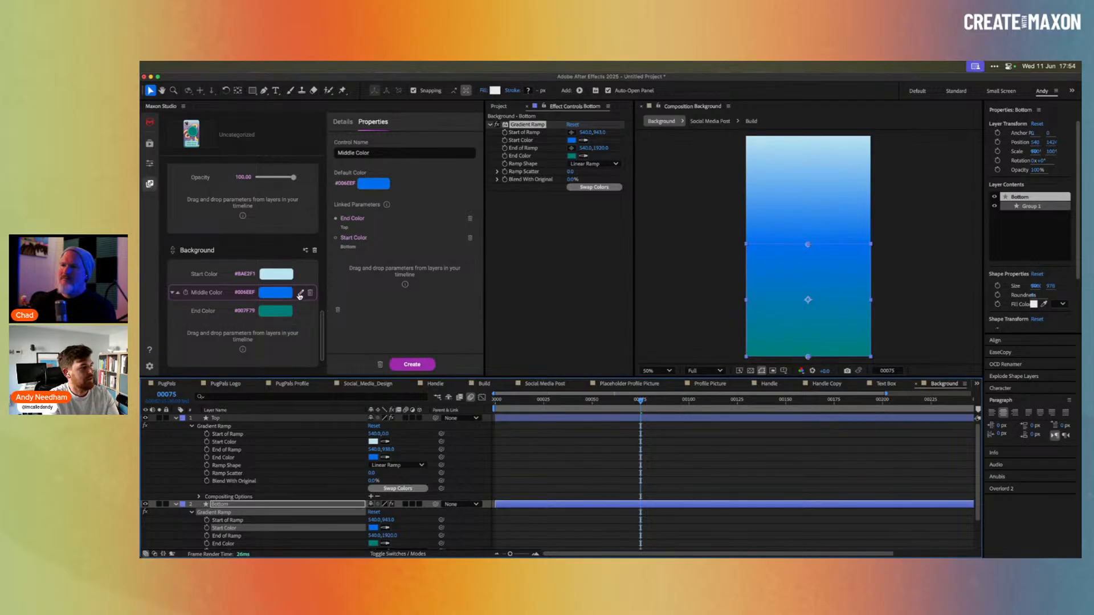
left_click(266, 293)
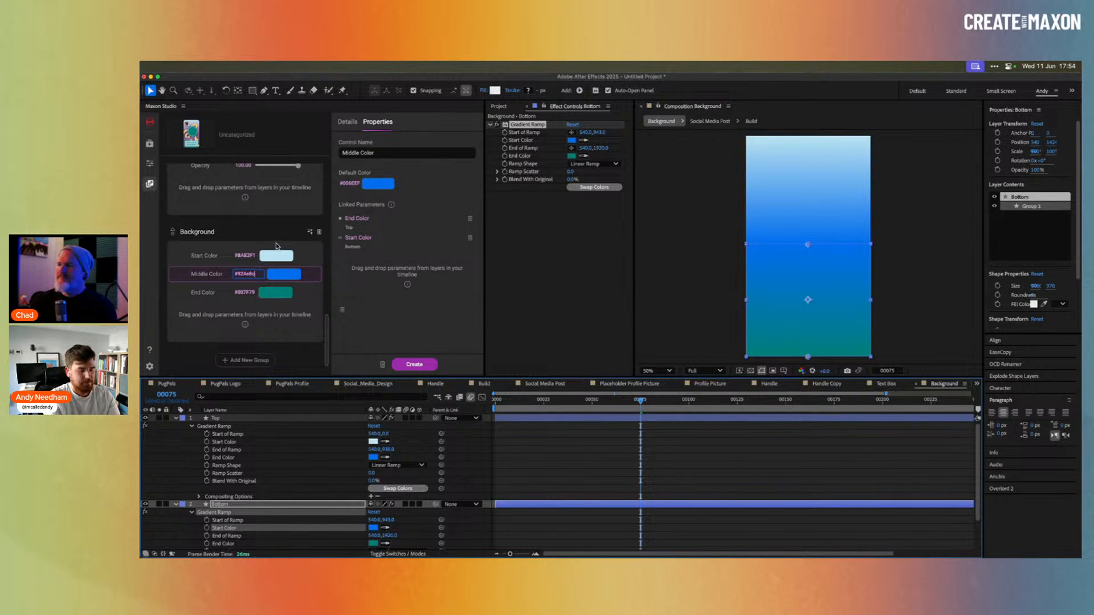
key("Return")
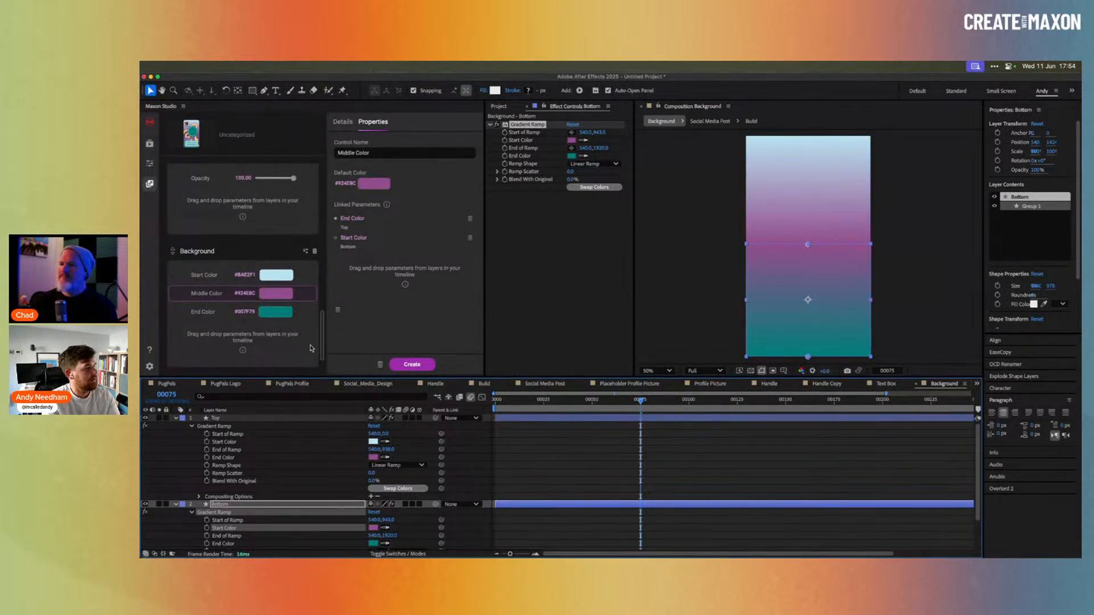
Collapse the Top and Bottom layers in the Background composition and deselect everything.
scroll(319, 359, "down", 1)
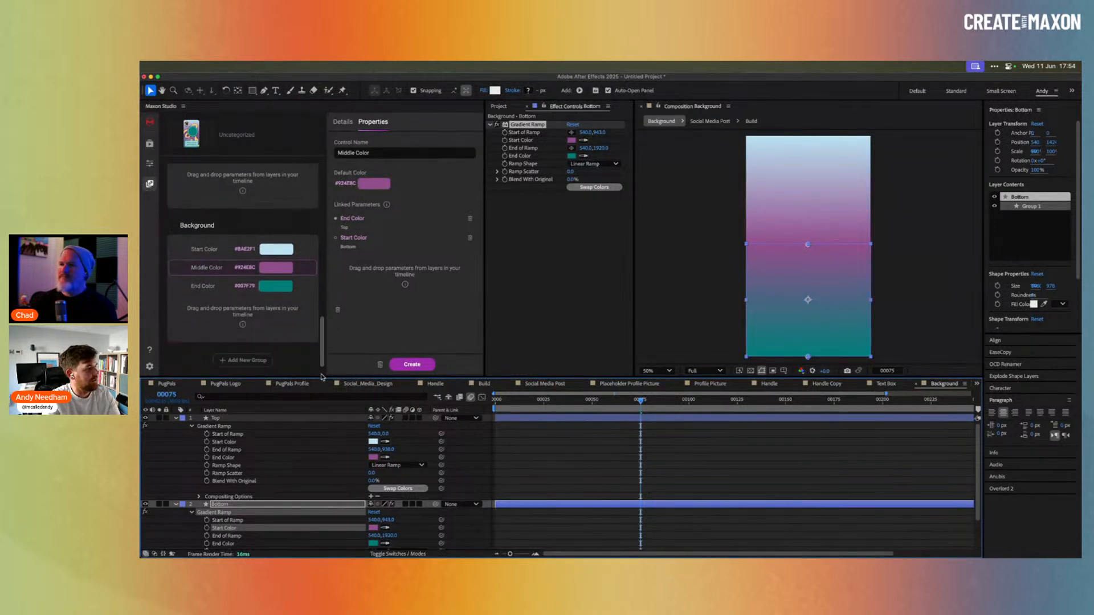
left_click(175, 419)
left_click(175, 426)
left_click(231, 476)
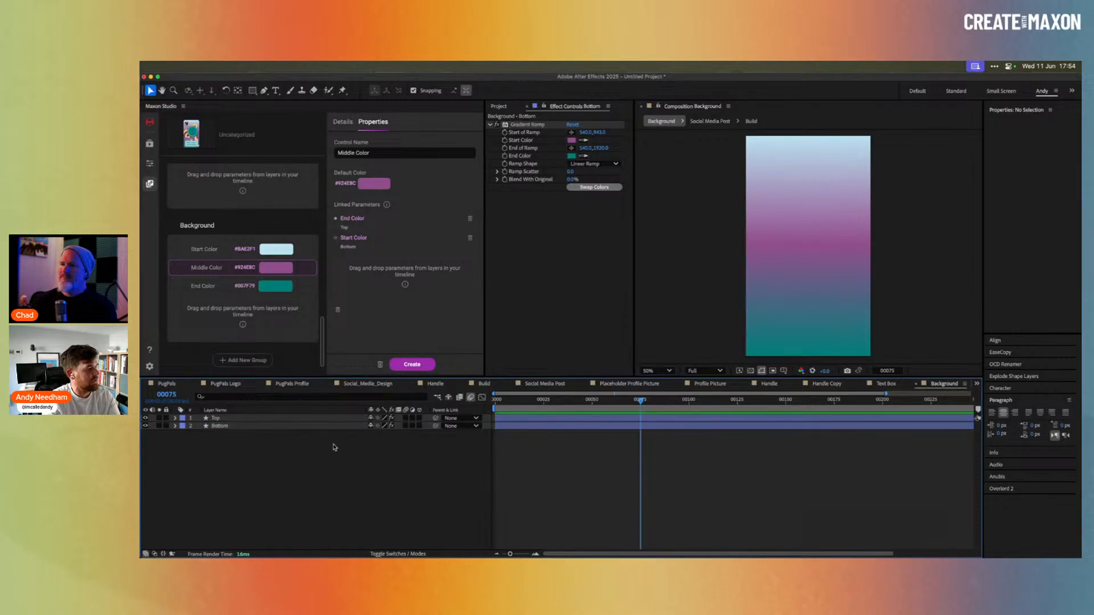
Go up from the Background composition to the Build composition and move the playhead to frame 82.
key("Tab")
left_click(406, 442)
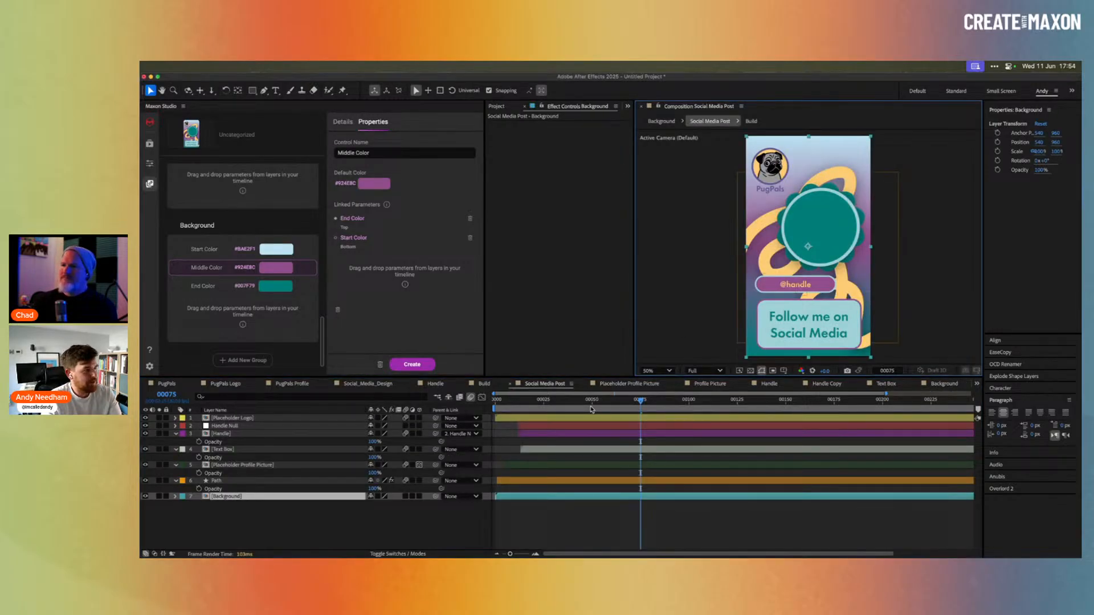
left_click(613, 401)
left_click(625, 404)
key("Tab")
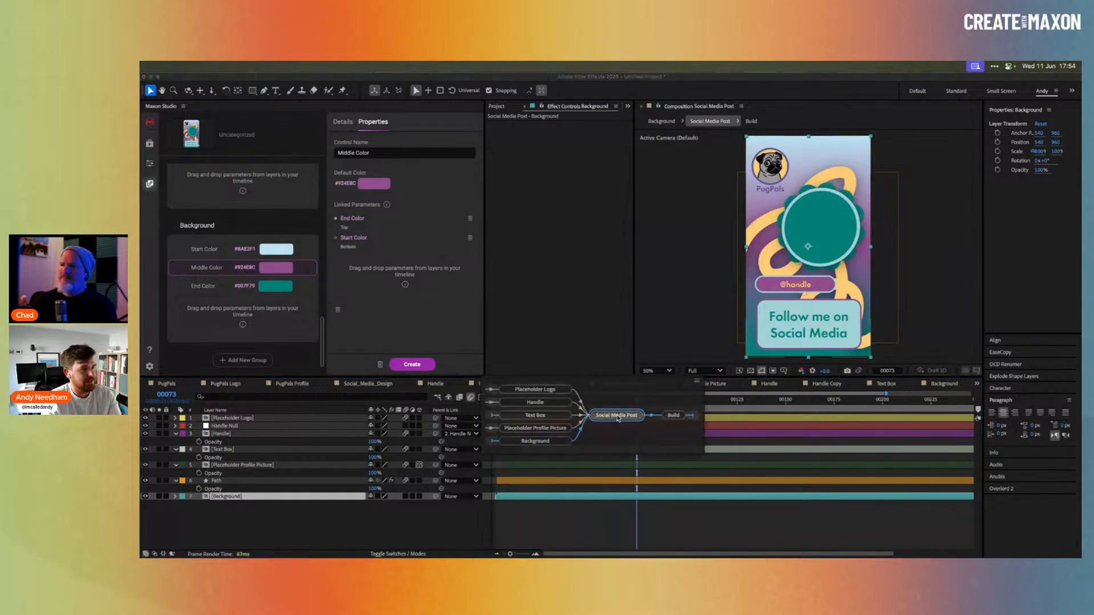
left_click(674, 414)
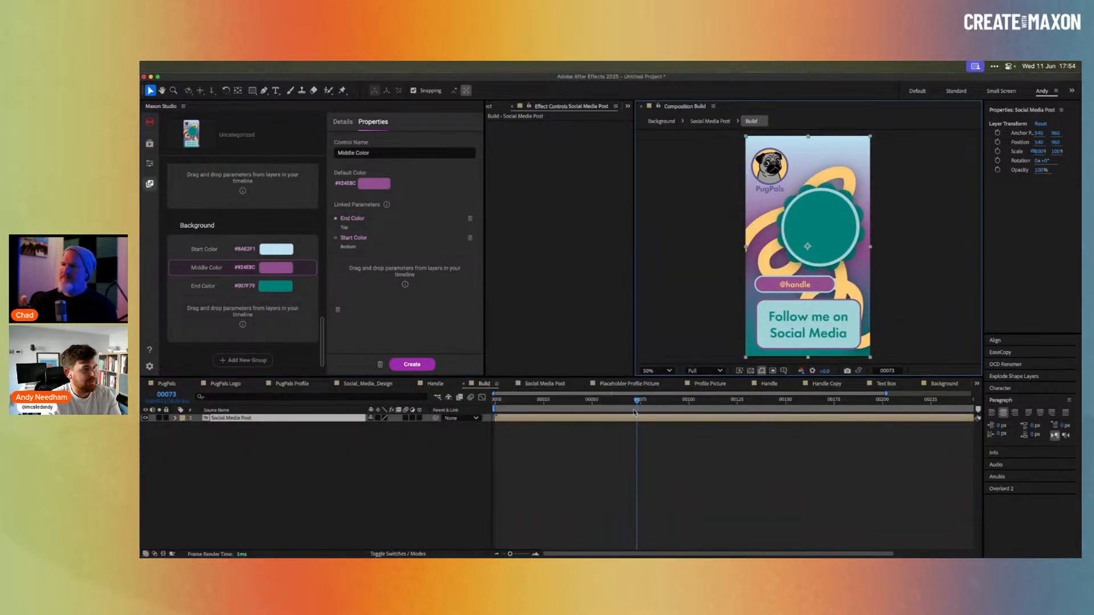
left_click_drag(643, 412, 654, 410)
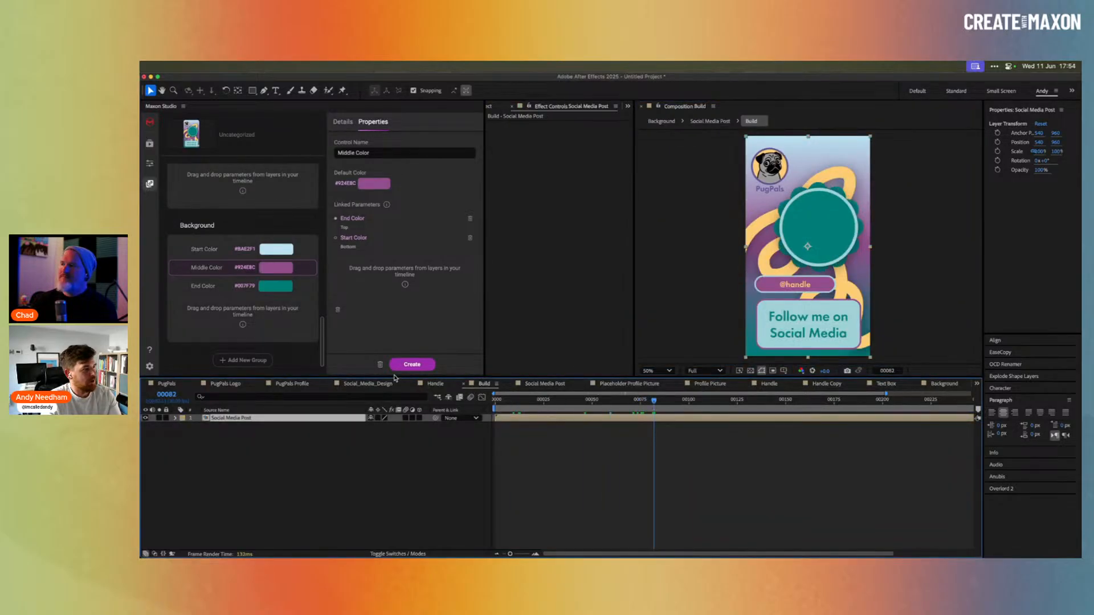
Start creating the capsule and fill in its Creator Name with the creator's full name and handle.
left_click(424, 365)
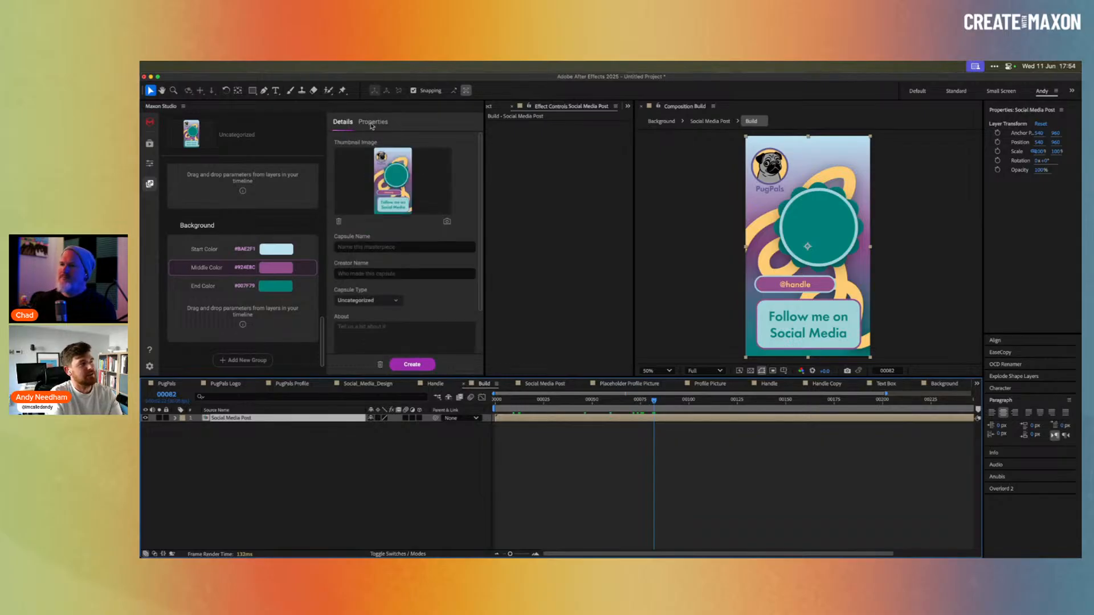
left_click(369, 247)
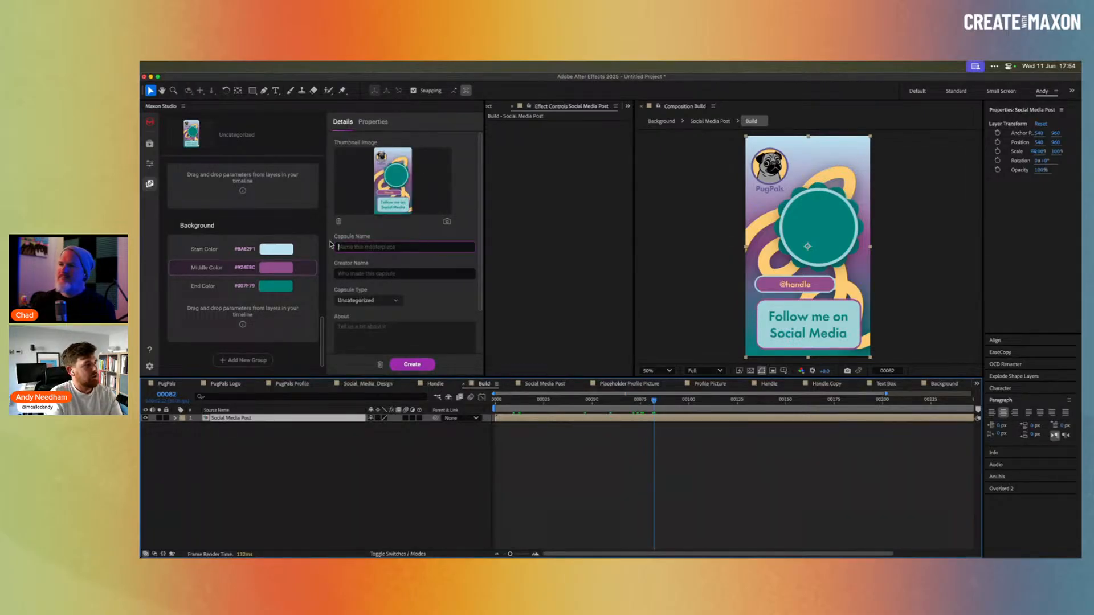
type("caps")
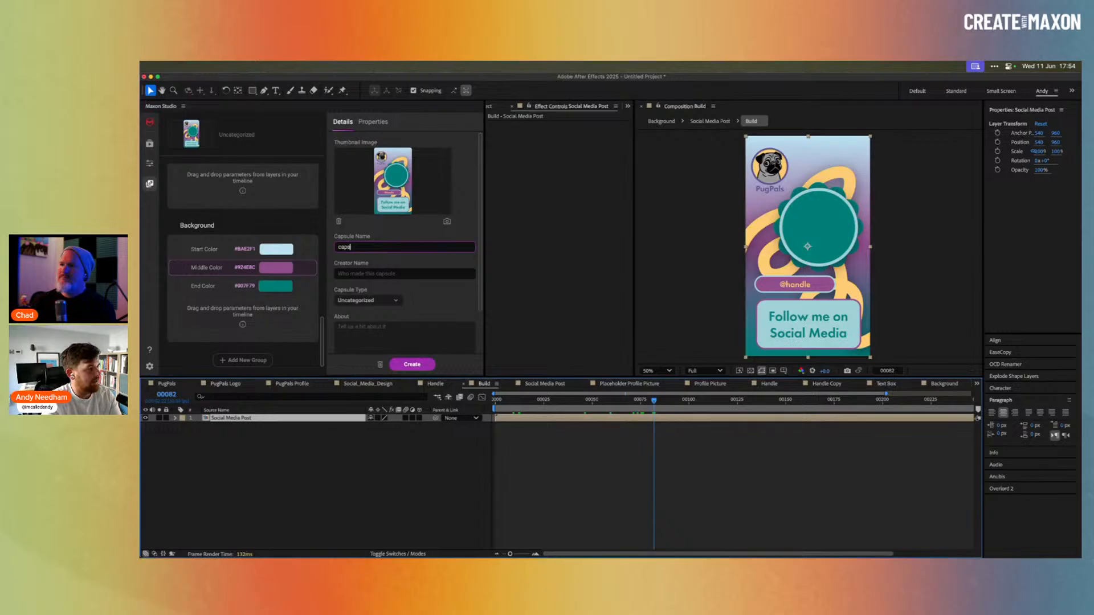
key("super+a")
type("Andy Needham / imcalledandy")
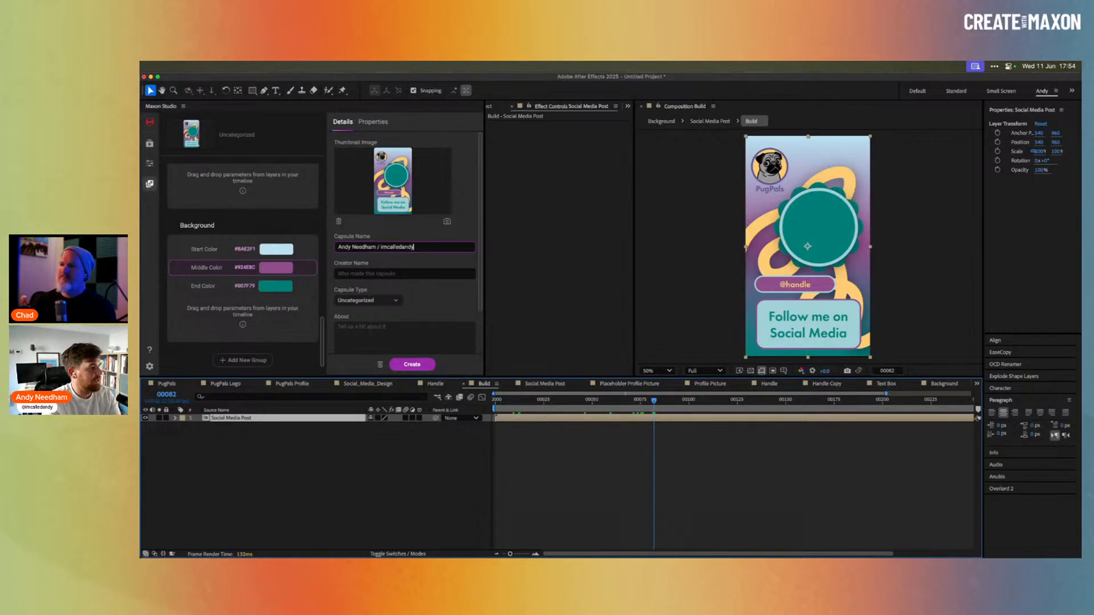
key("Tab")
key("shift+Tab")
key("super+x")
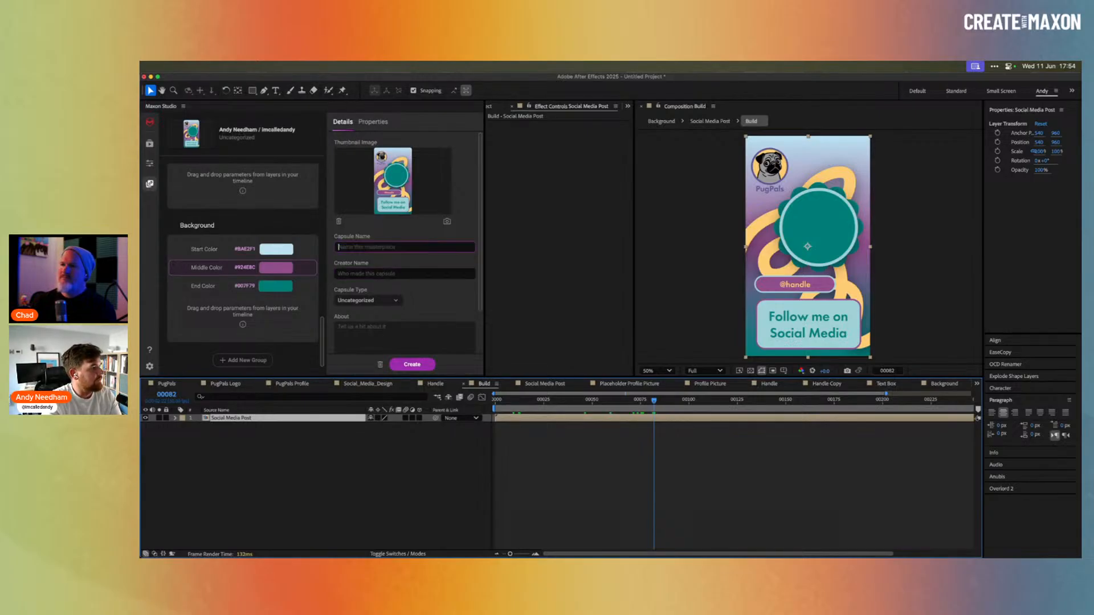
key("Tab")
key("super+v")
Set the Capsule Name to PugPals Social Post.
left_click(339, 246)
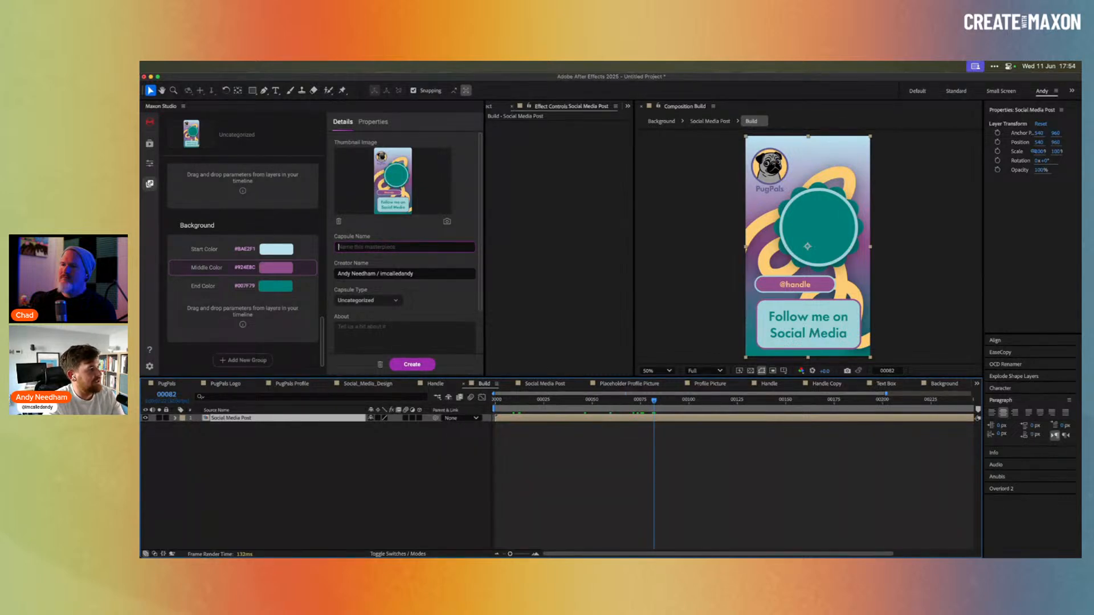
type("PugPal")
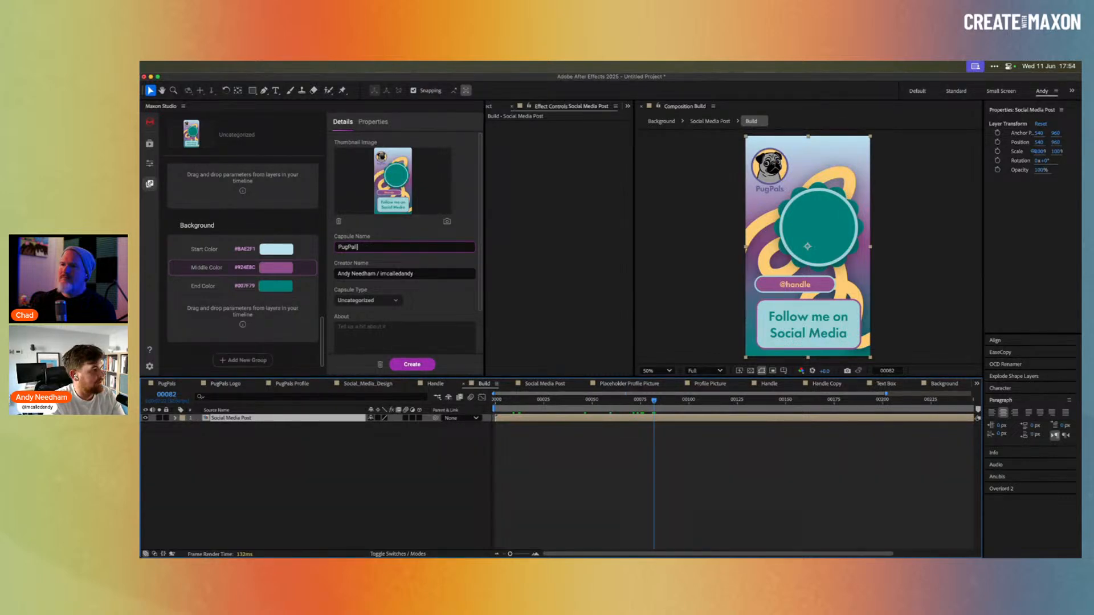
type("s")
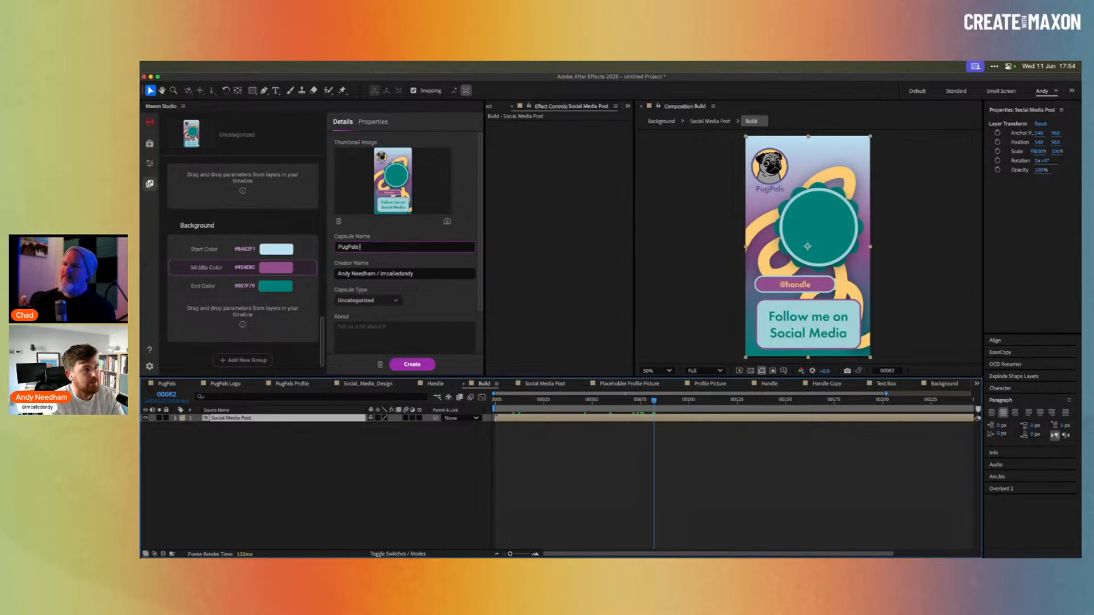
type(" Social P")
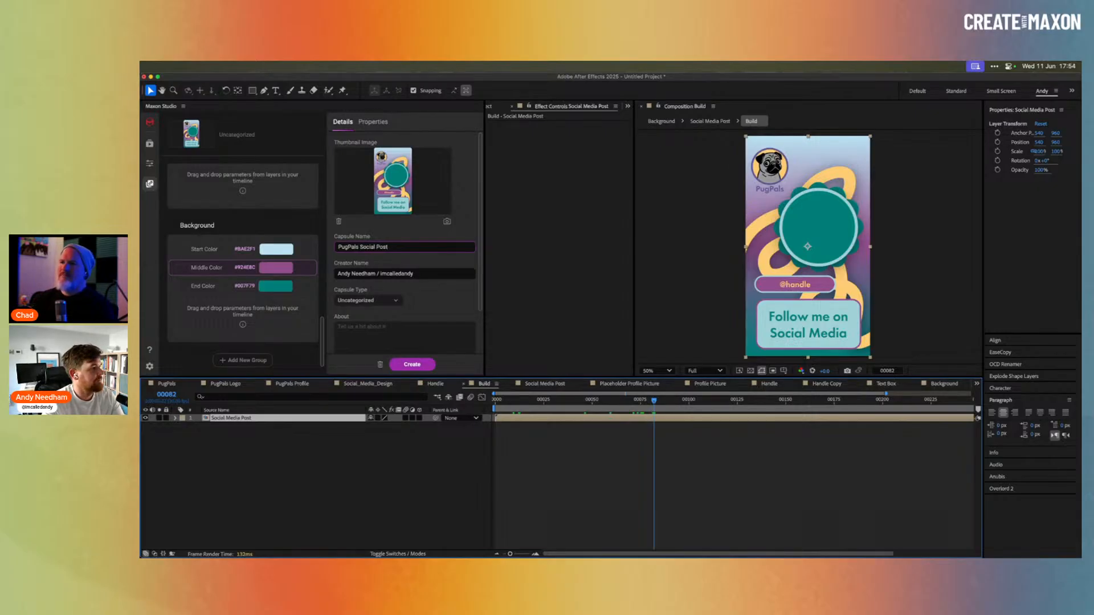
type("ost")
key("Return")
Add the tags pugpals and vertical to the capsule's details.
scroll(473, 291, "down", 3)
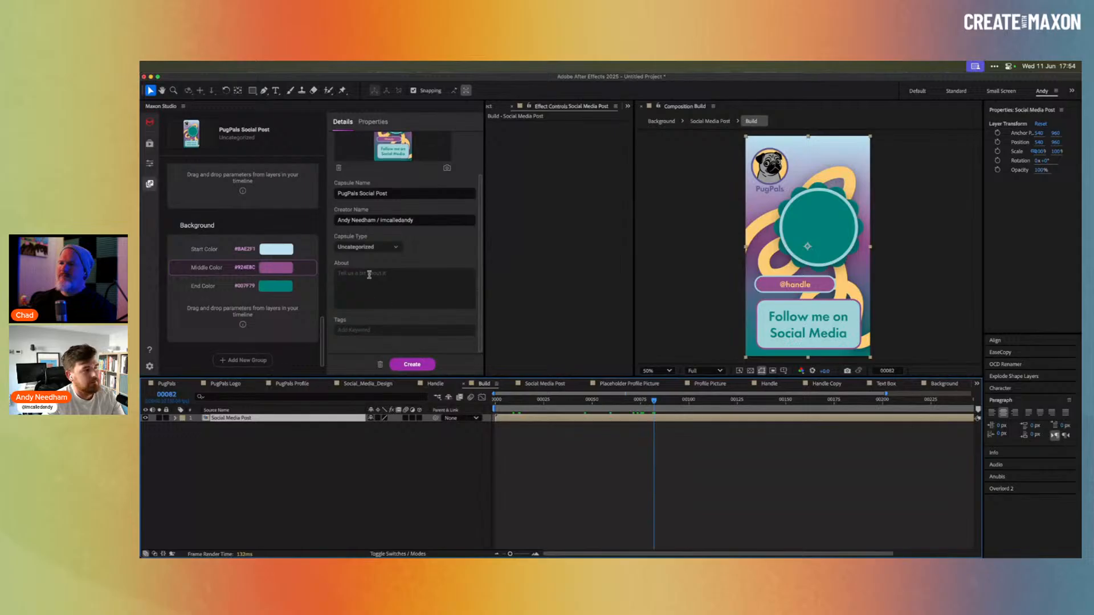
left_click(401, 330)
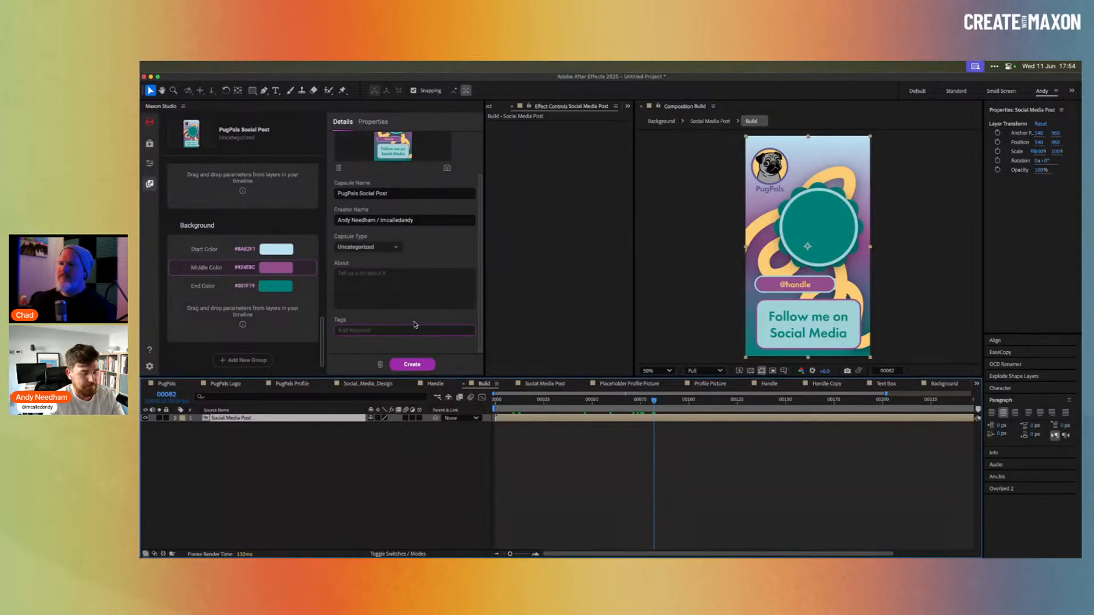
type("Pug")
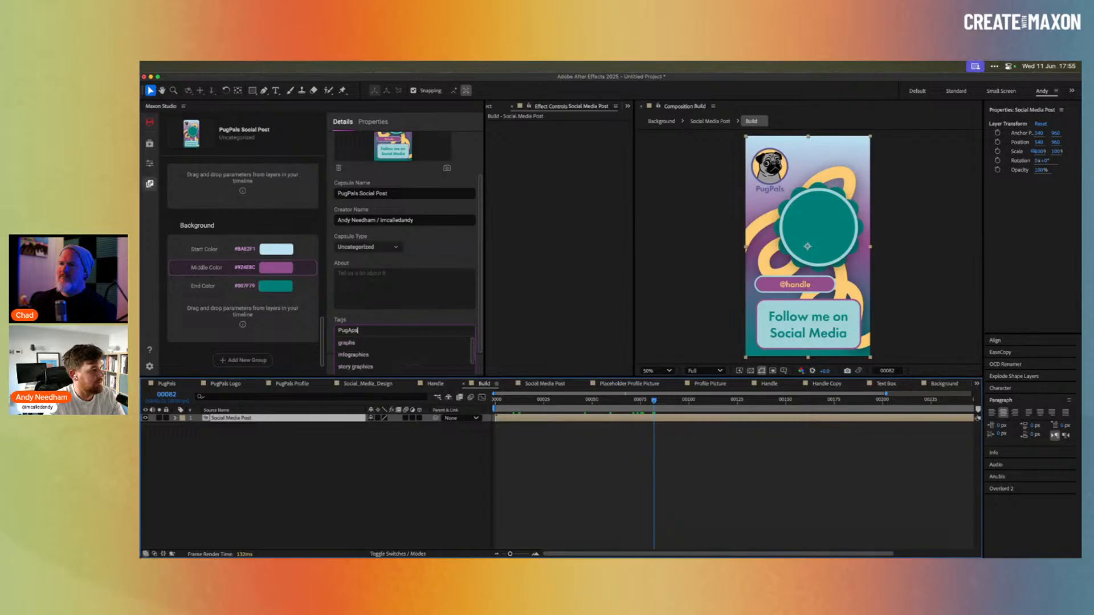
type("Pas")
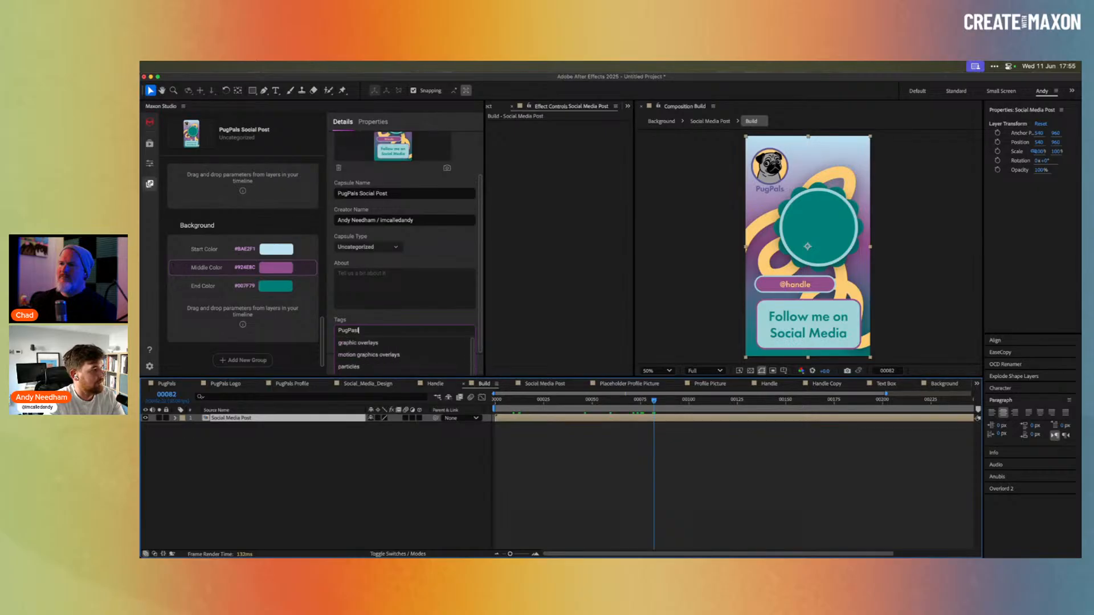
key("BackSpace")
type("l")
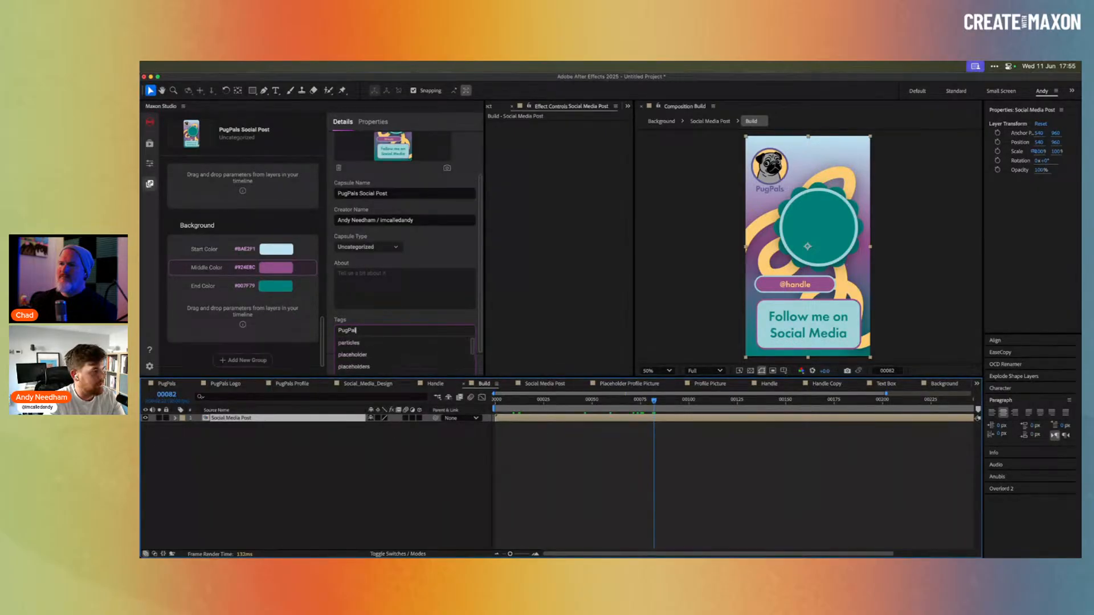
type("s")
key("Return")
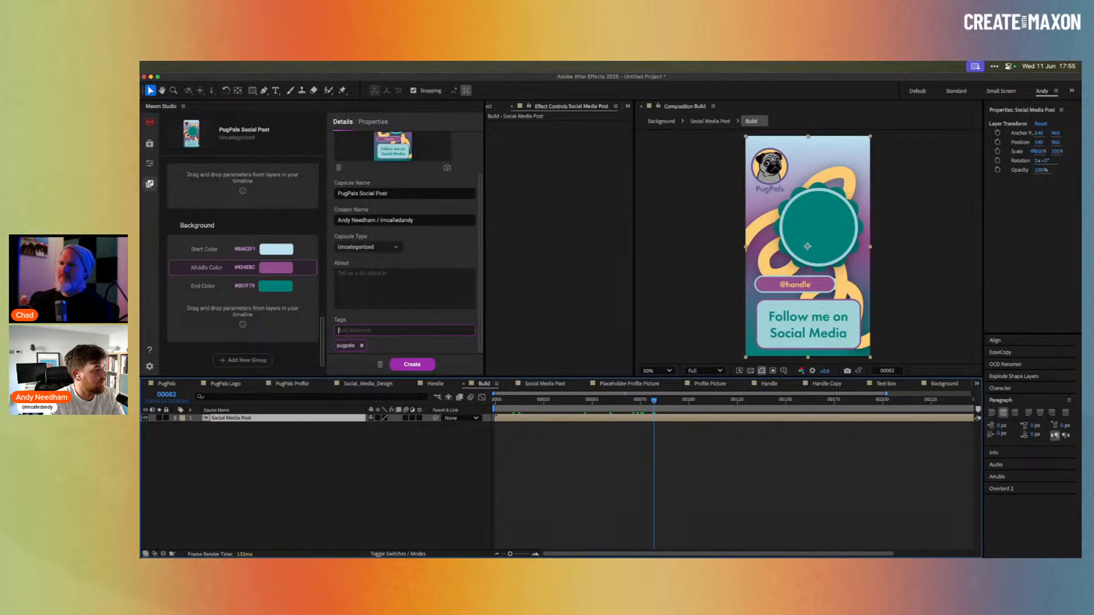
type("vertic")
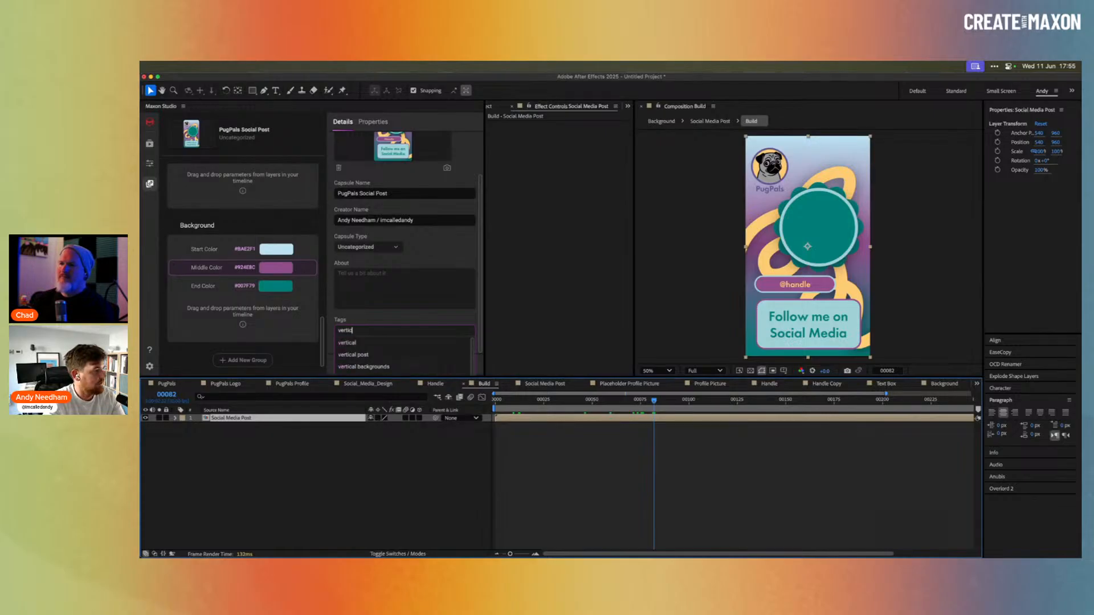
key("Down")
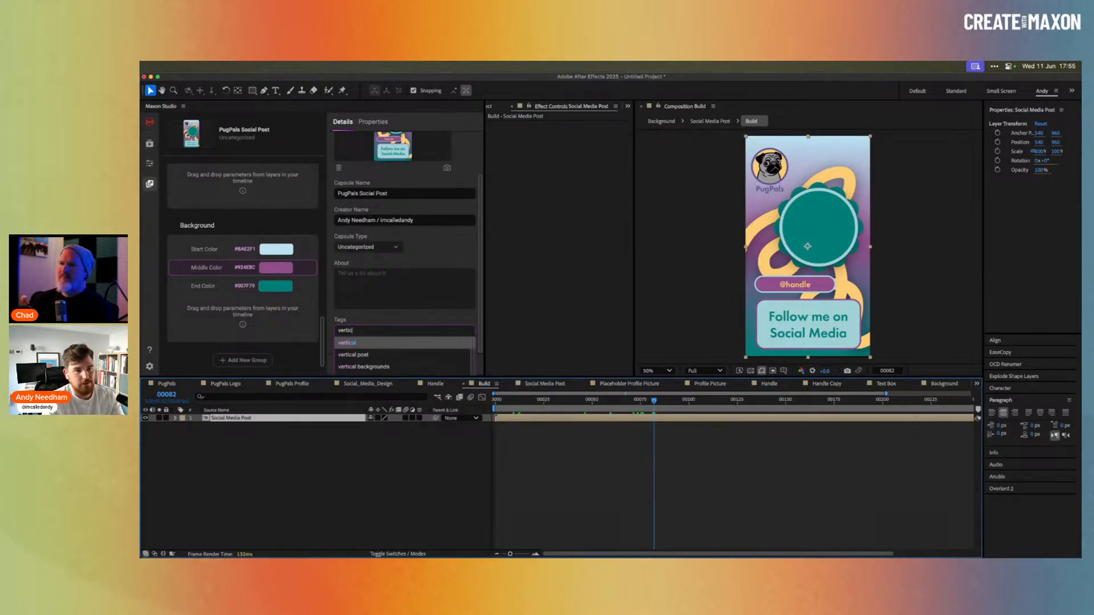
key("Return")
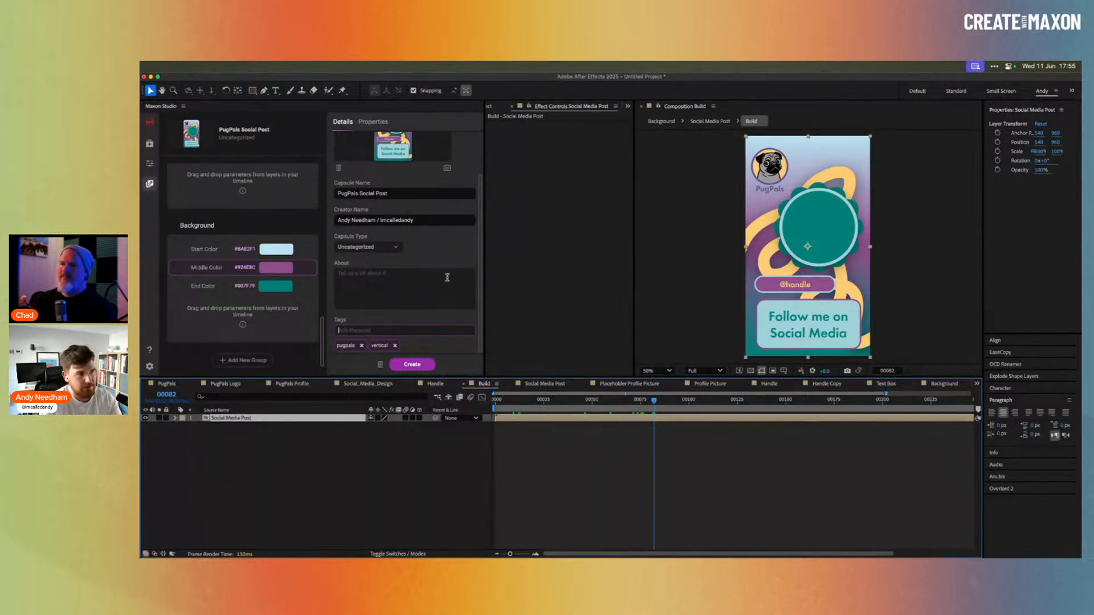
left_click(431, 329)
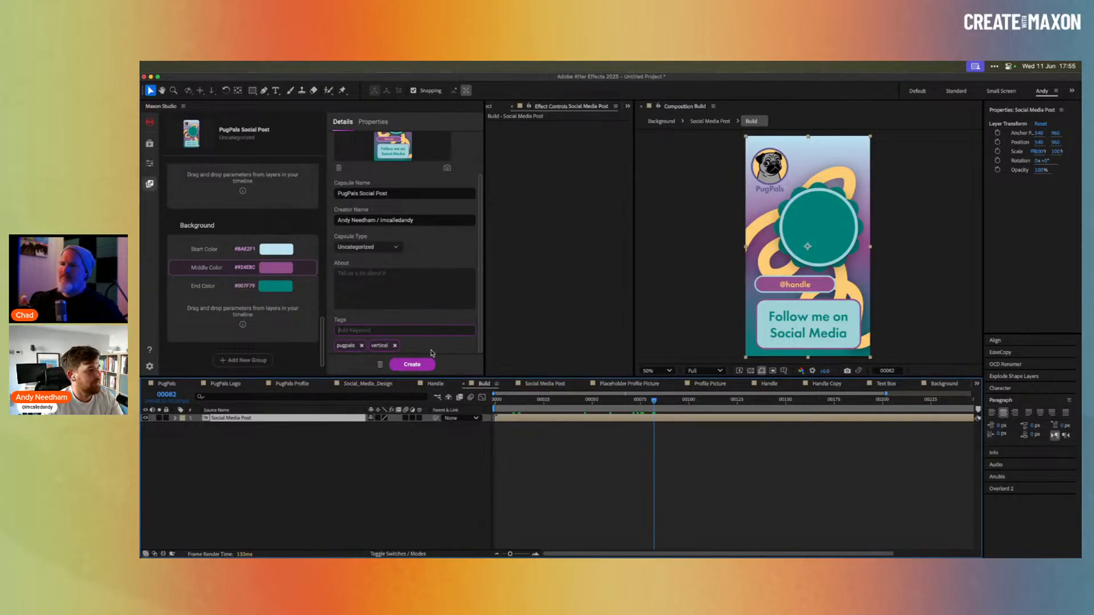
Create the capsule and save it with the category left as Uncategorized.
left_click(424, 366)
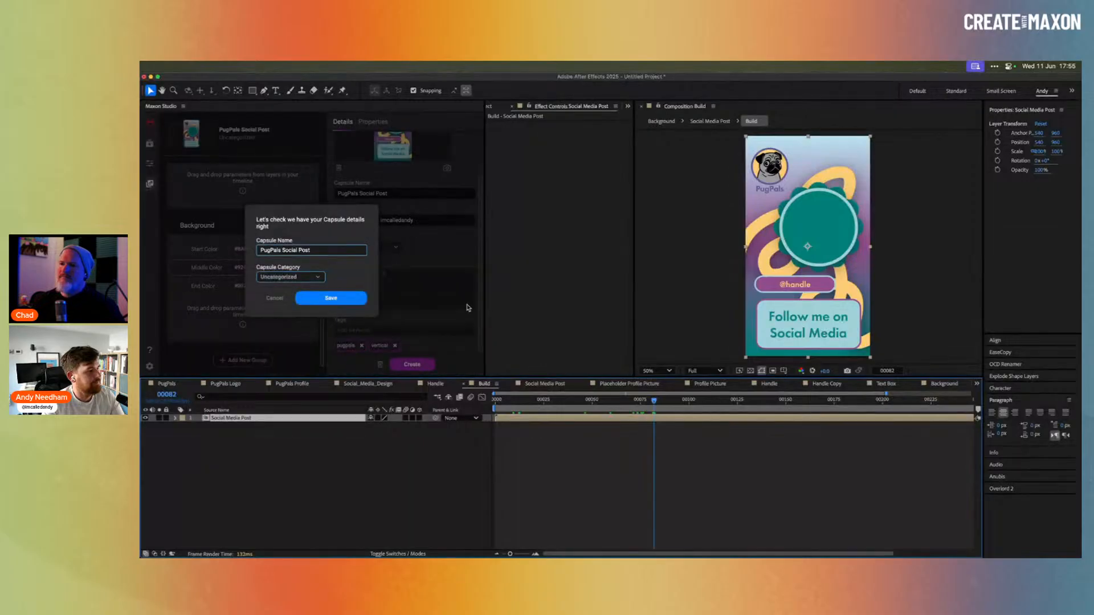
left_click(318, 277)
left_click(339, 275)
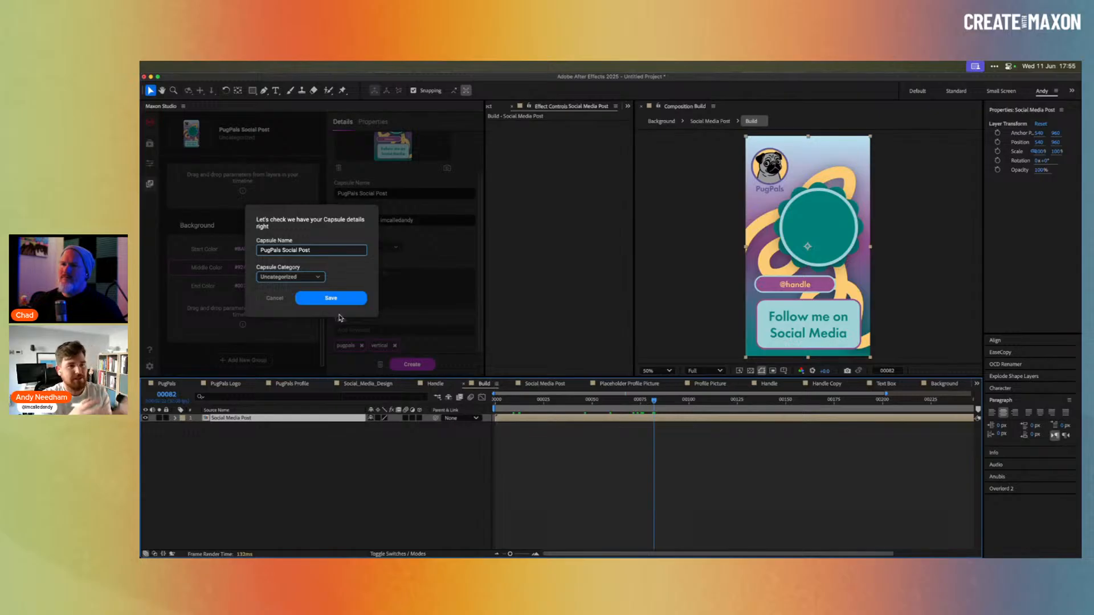
left_click(363, 296)
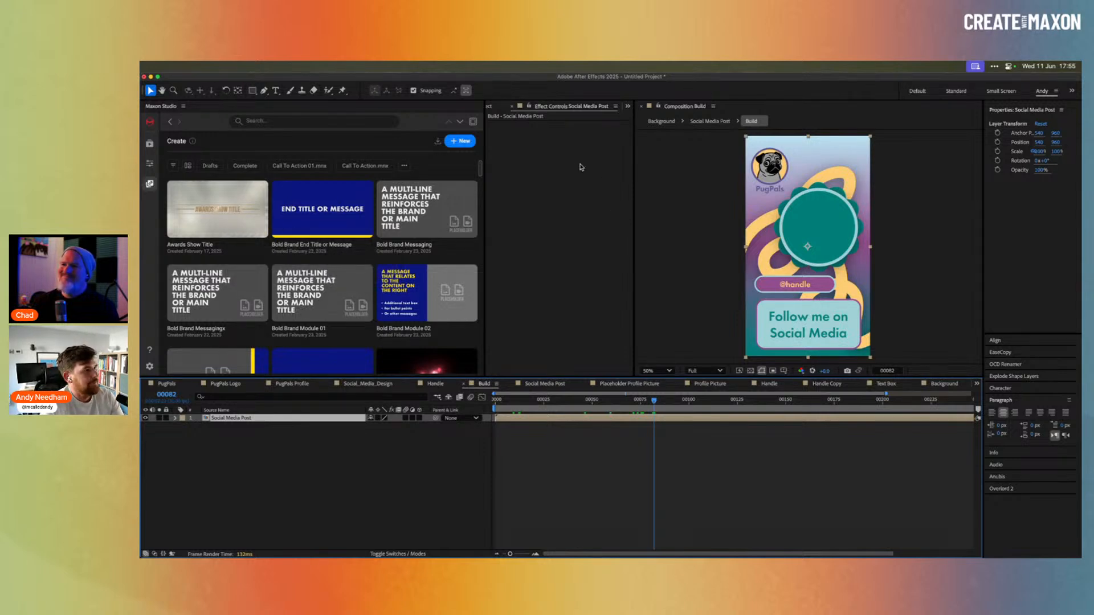
Collapse the MXN_Livestream_Maxon_Studio.aep folder in the project and create a composition with the Social Media Portrait HD 1080x1920, 30 fps preset.
left_click(491, 106)
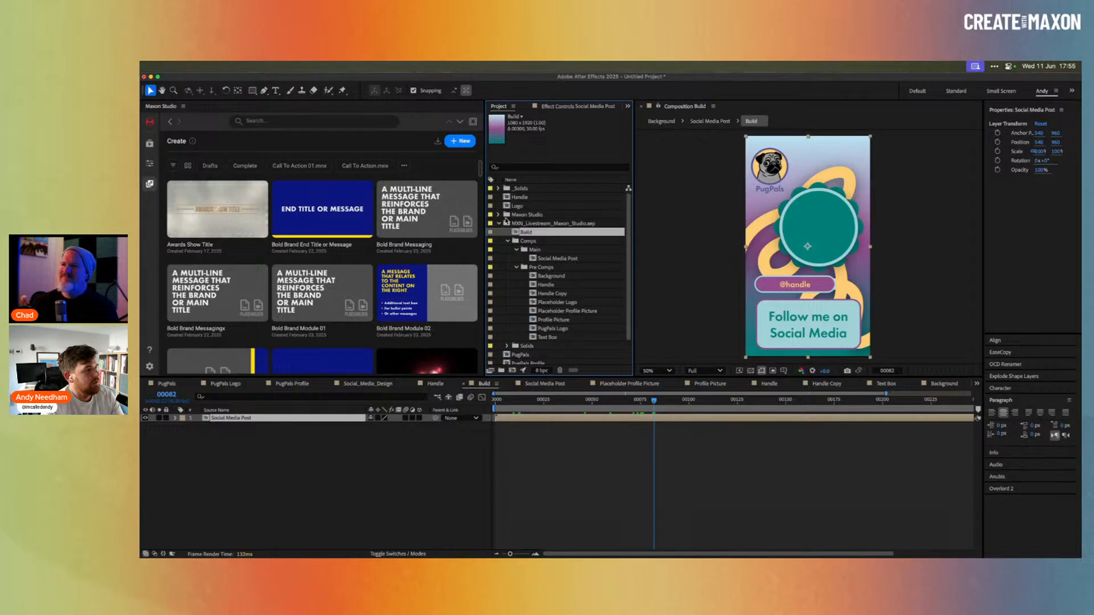
left_click(541, 281)
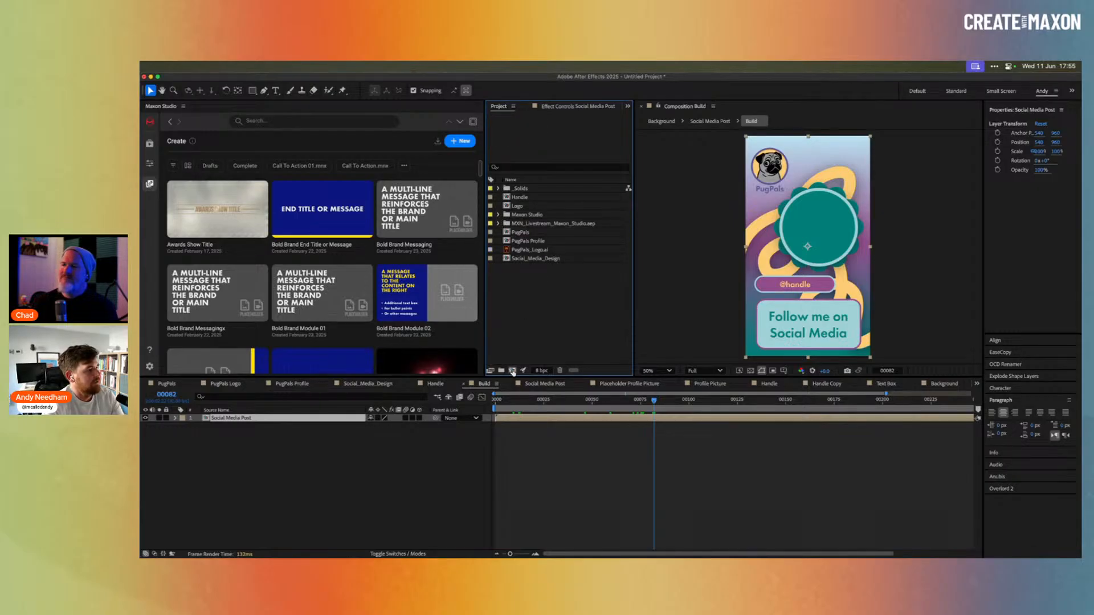
left_click(512, 371)
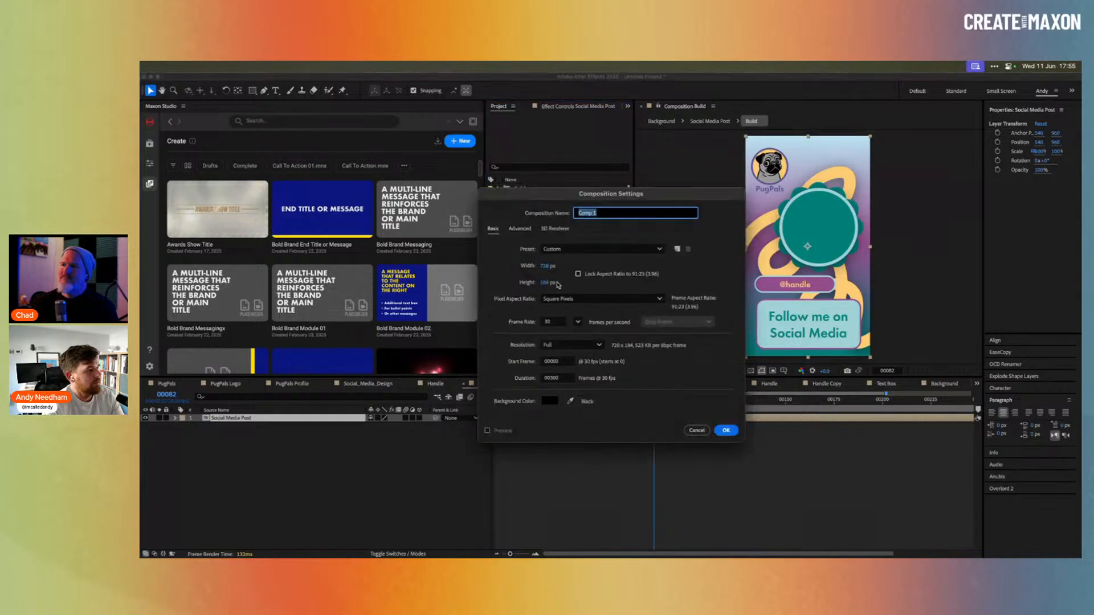
left_click(547, 265)
type("109")
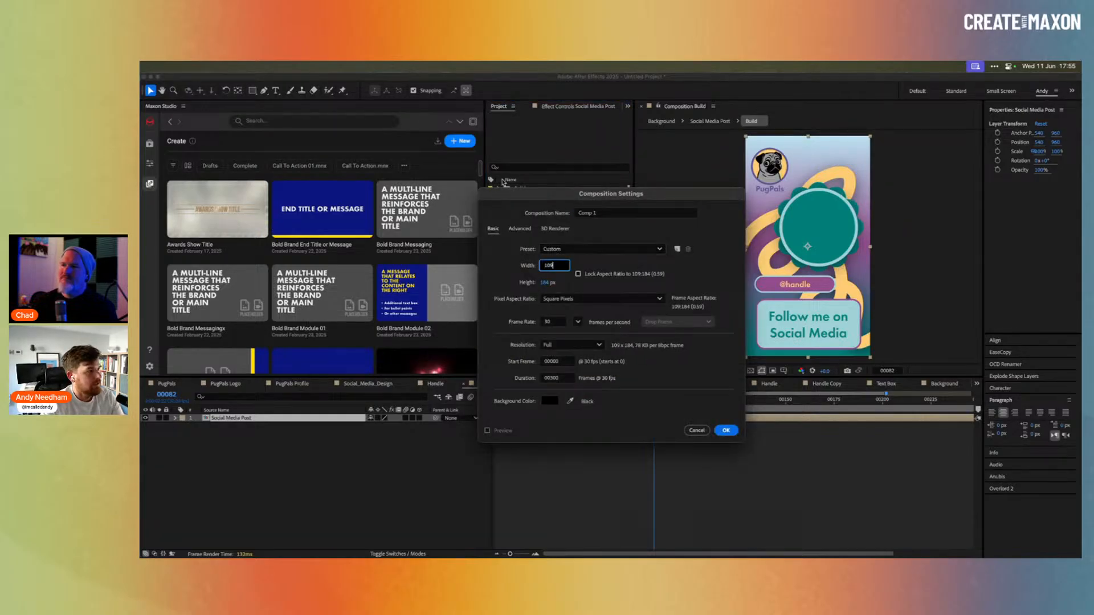
left_click(626, 249)
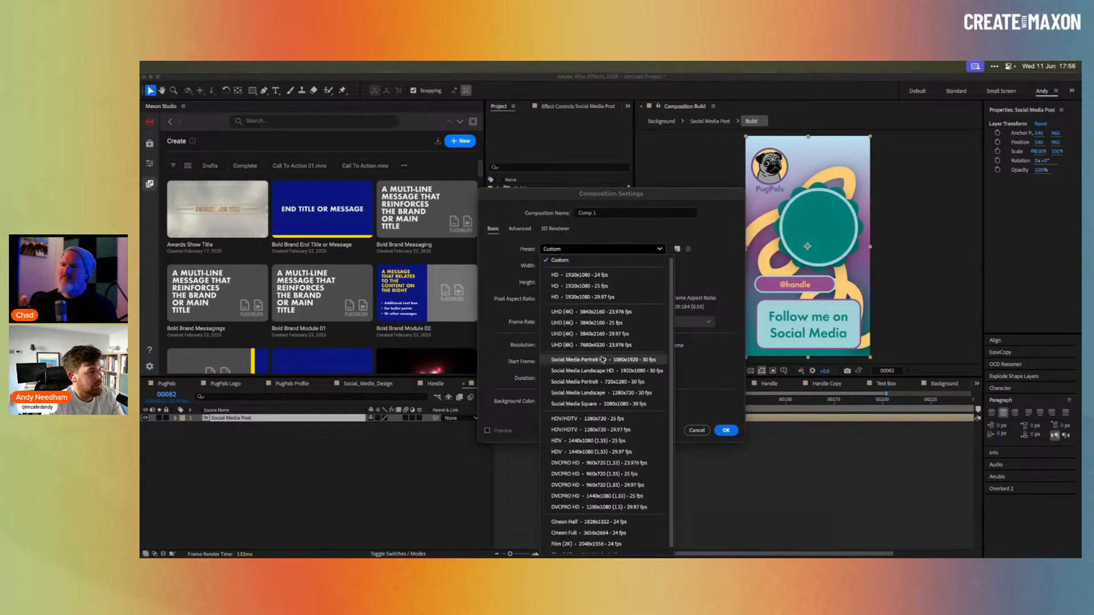
left_click(651, 360)
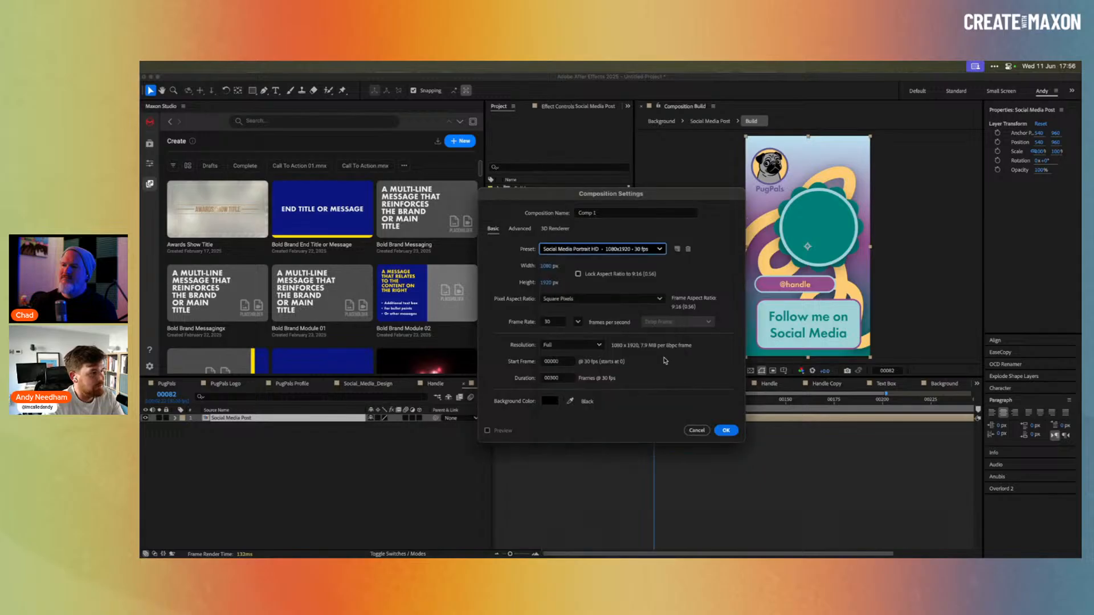
left_click(723, 430)
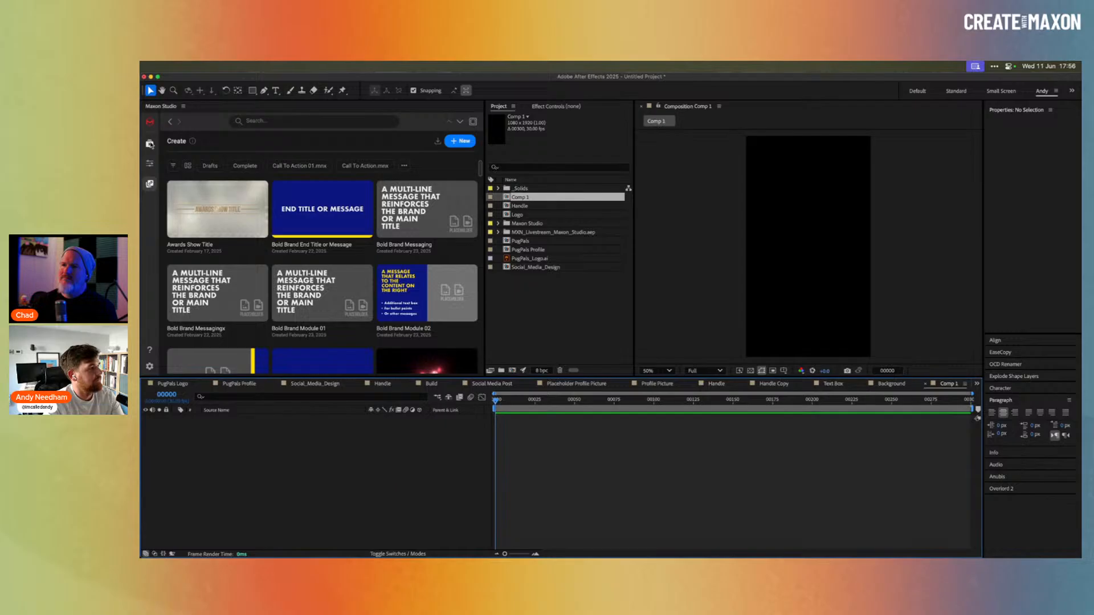
Open the Maxon Studio capsule library and filter it to My Capsules.
left_click(149, 144)
left_click(171, 254)
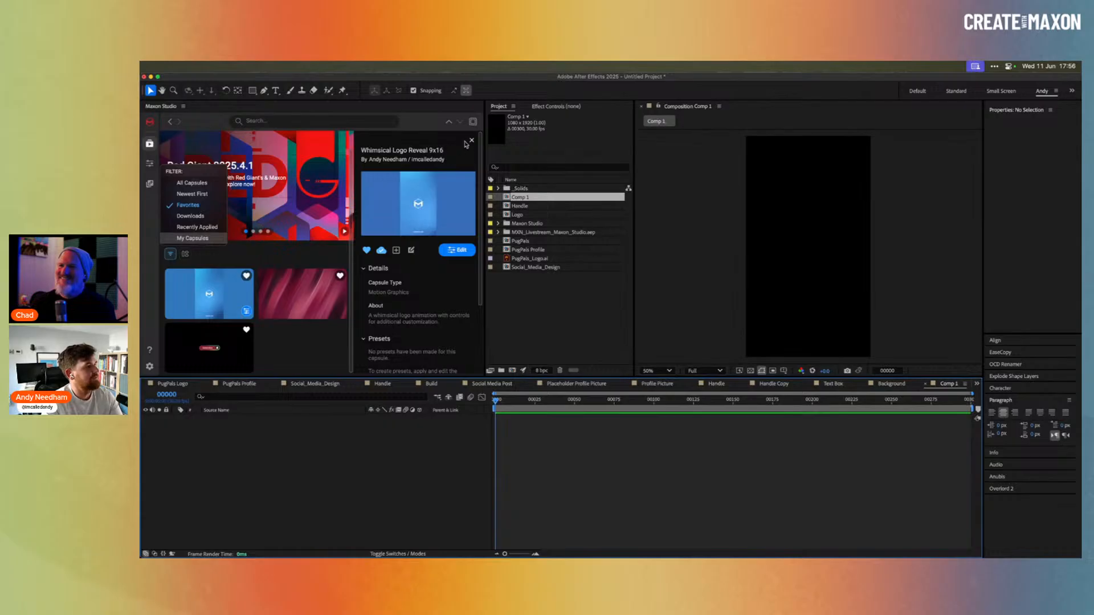
left_click(195, 237)
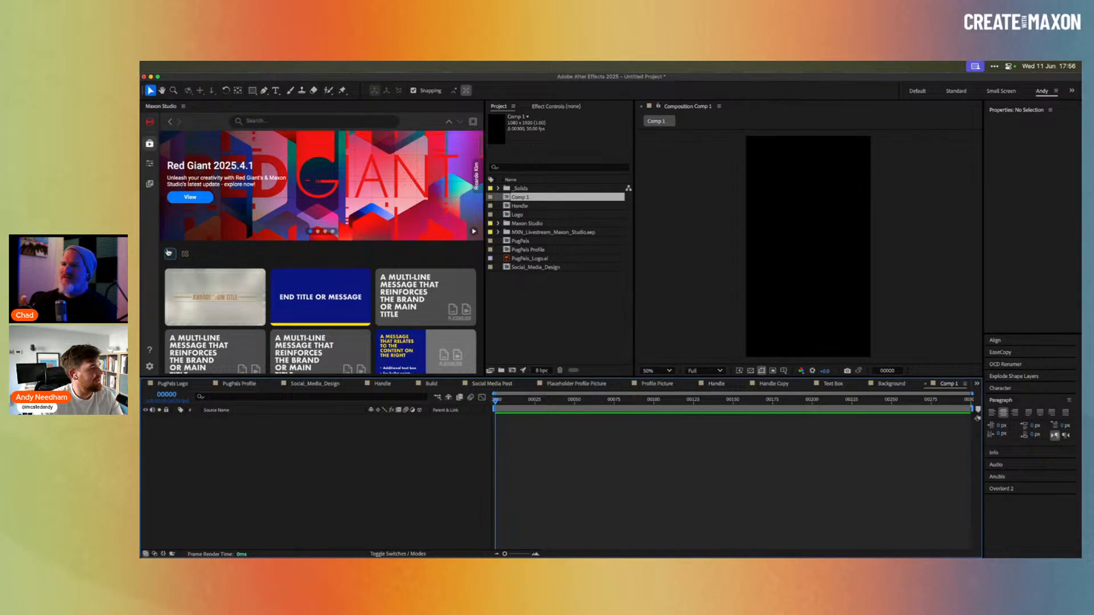
Select the PugPals Social Post capsule in the library and add the About description "A social media post for PugPals".
left_click_drag(482, 147, 497, 372)
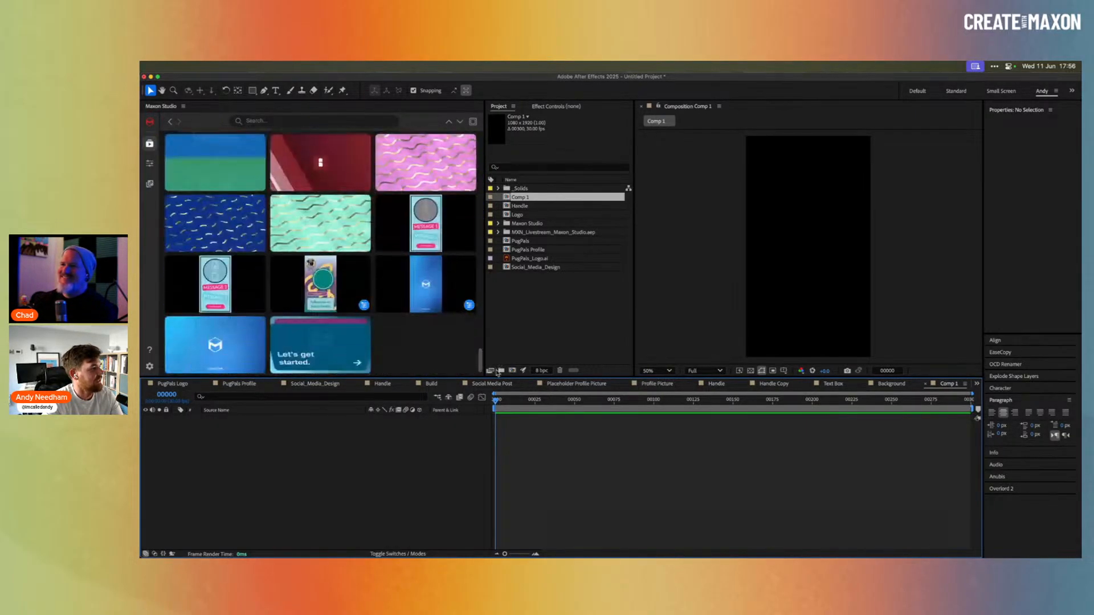
left_click(342, 289)
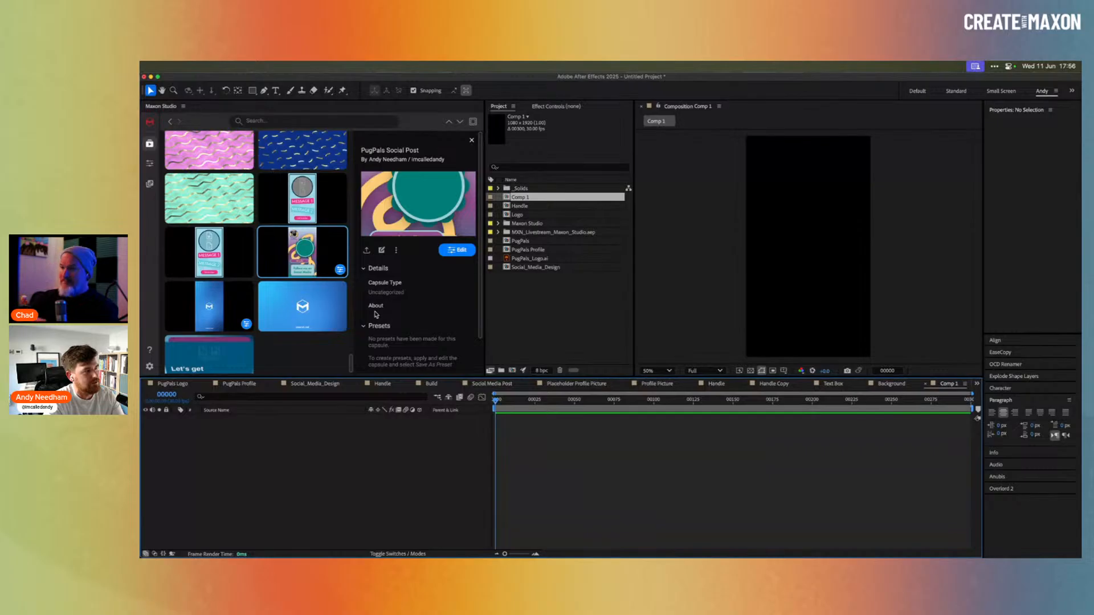
left_click(391, 309)
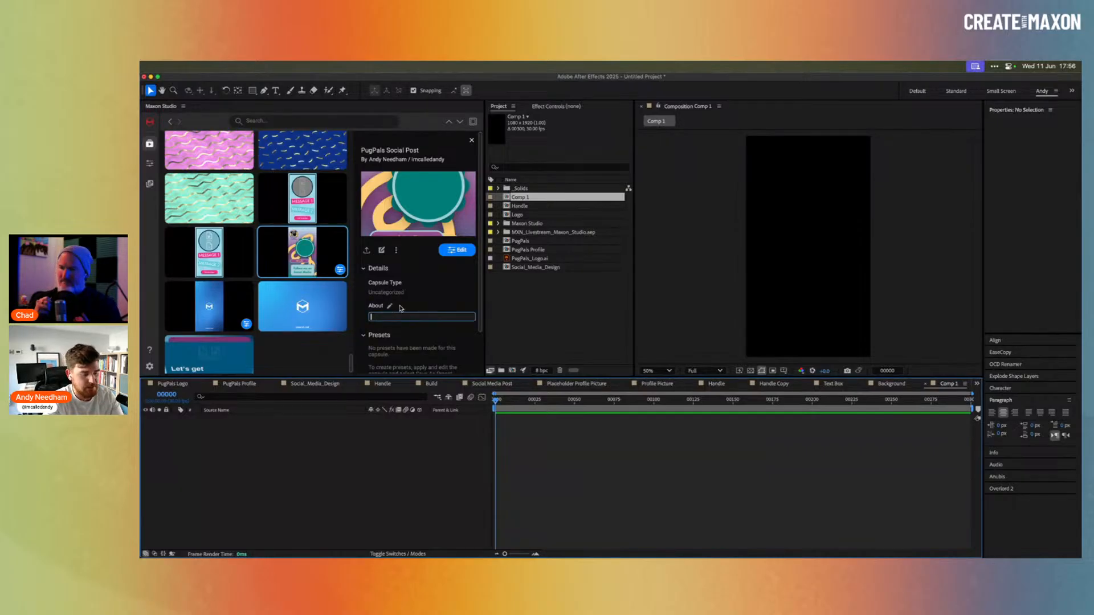
type("A social media post for Pu")
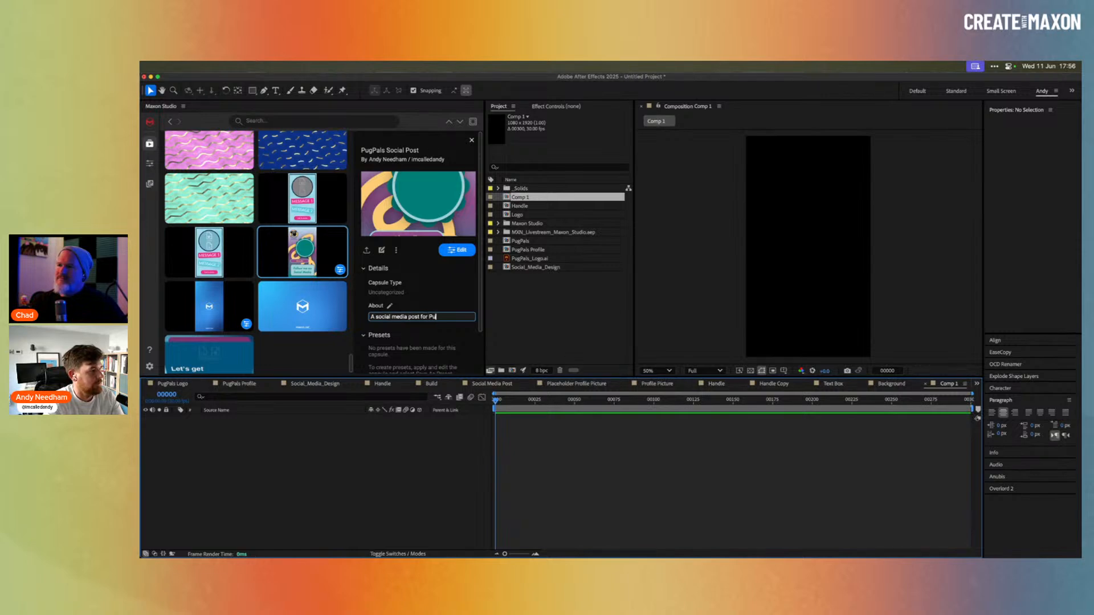
type("gPals")
key("Return")
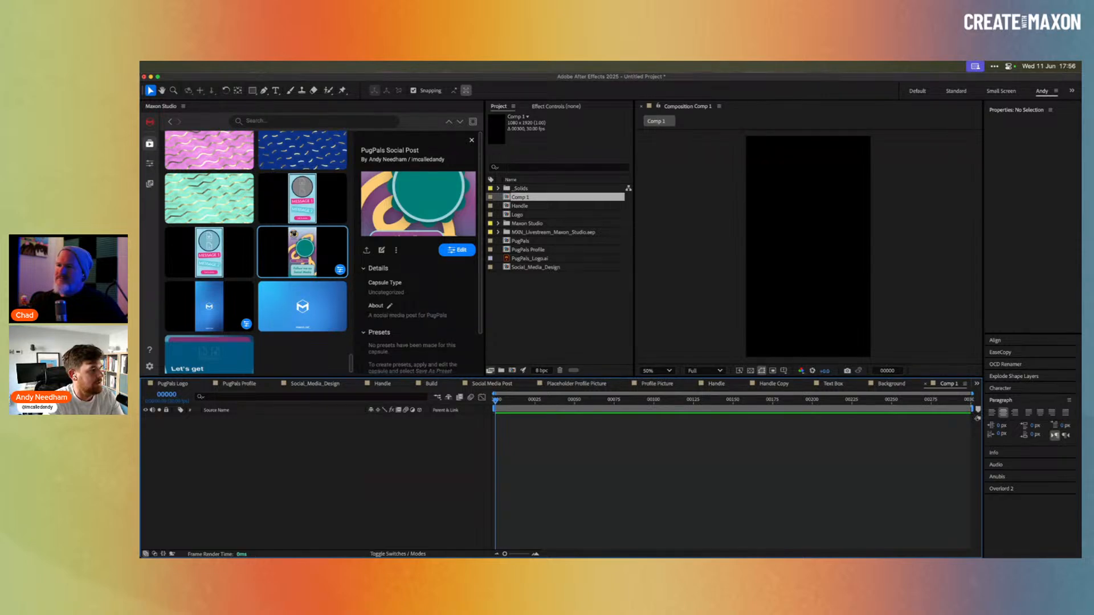
scroll(473, 319, "down", 3)
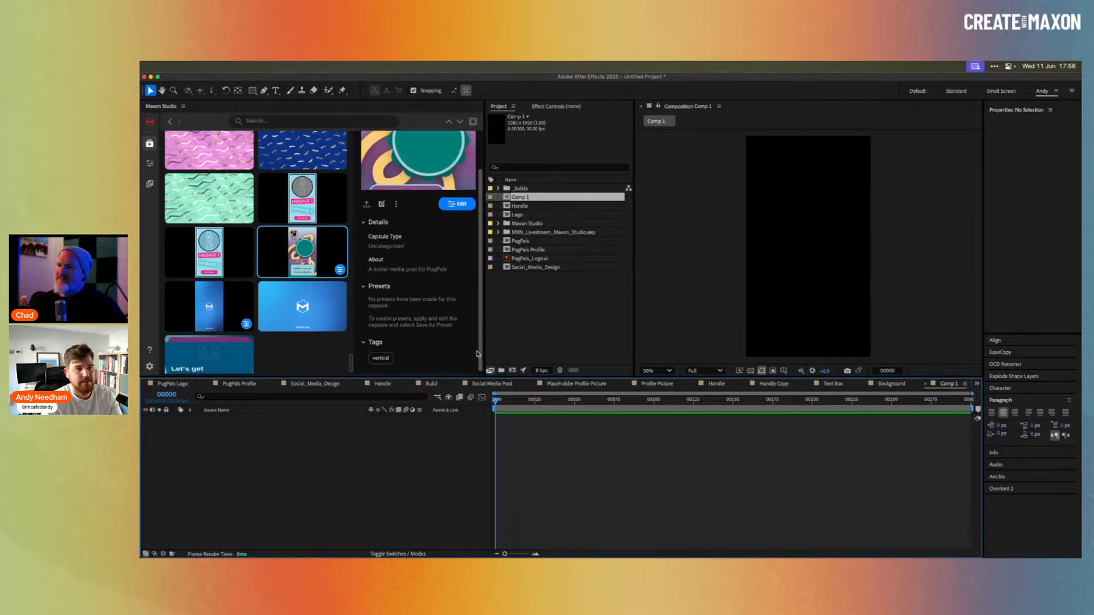
scroll(477, 336, "up", 3)
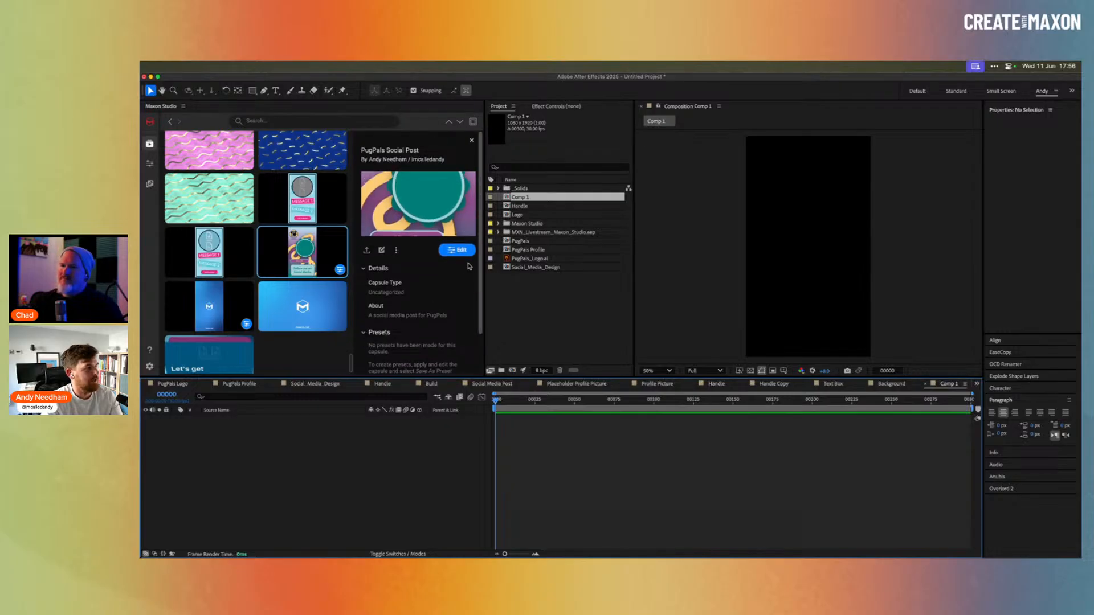
Apply the PugPals Social Post capsule in a new Social Media Portrait HD 1080x1920, 30 fps composition and preview it at frame 146.
mouse_move(344, 259)
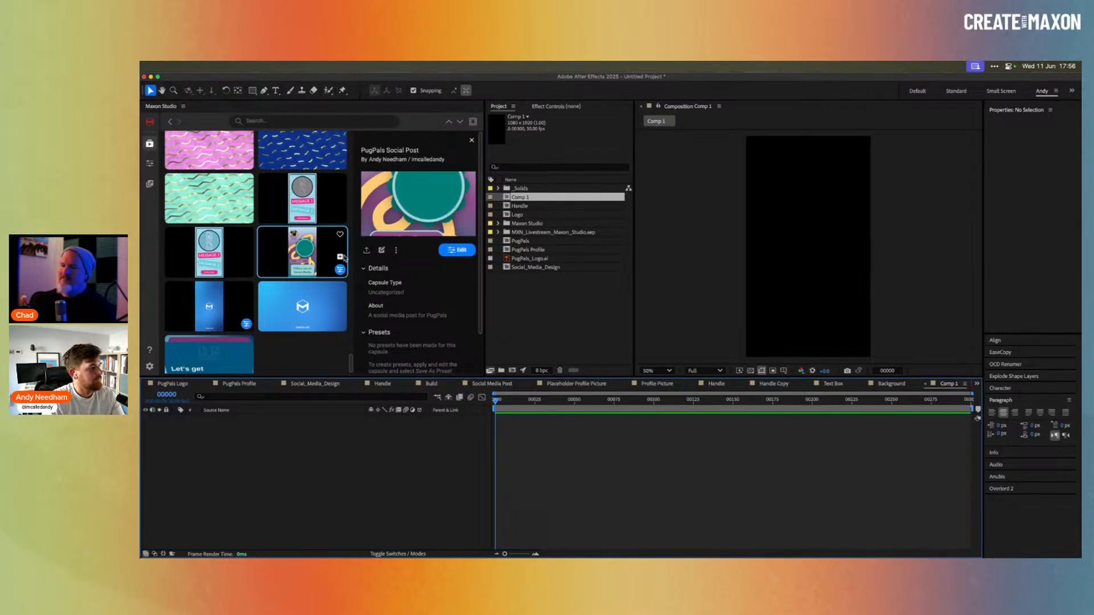
left_click(548, 302)
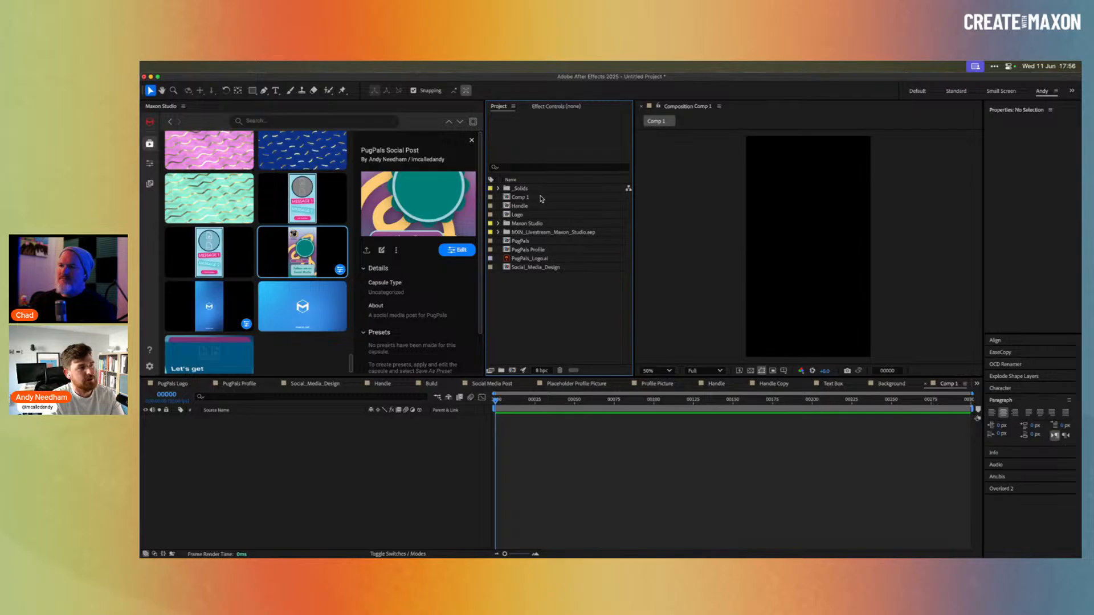
mouse_move(343, 254)
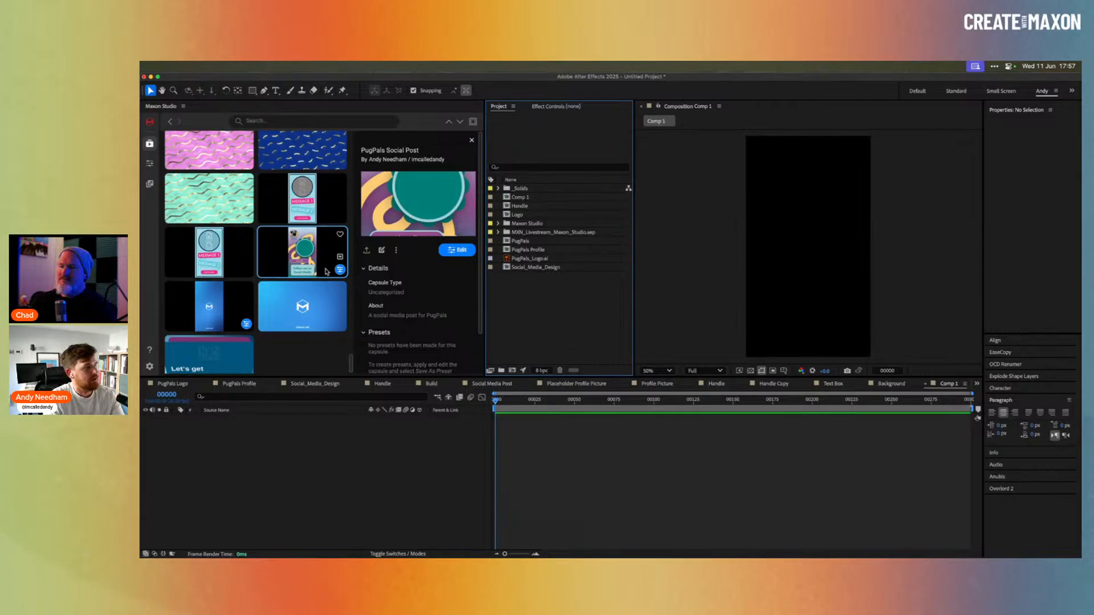
left_click(456, 250)
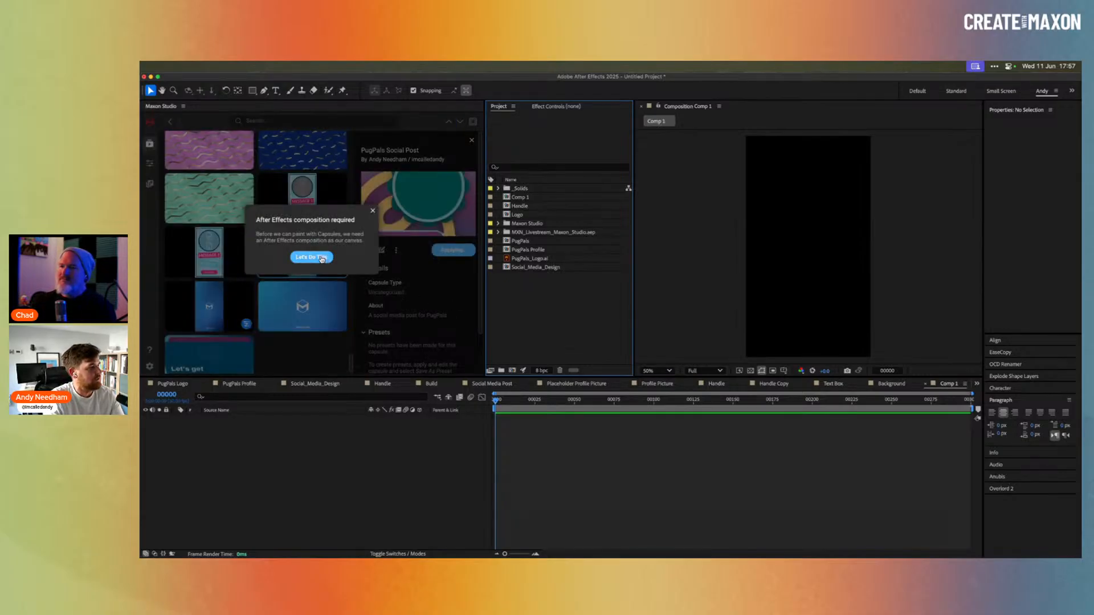
left_click(317, 257)
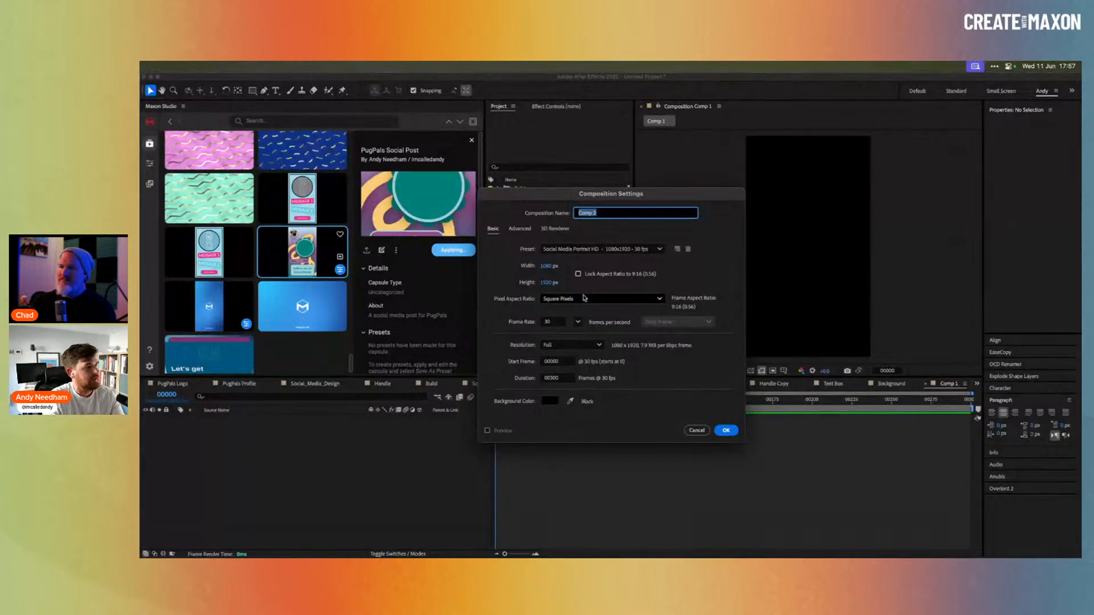
left_click(734, 431)
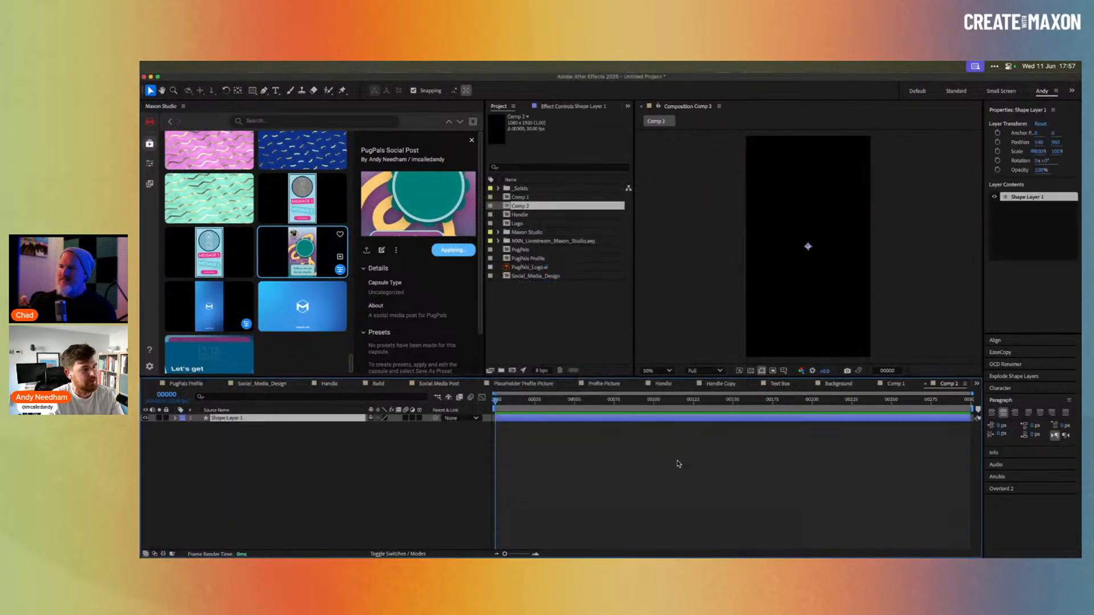
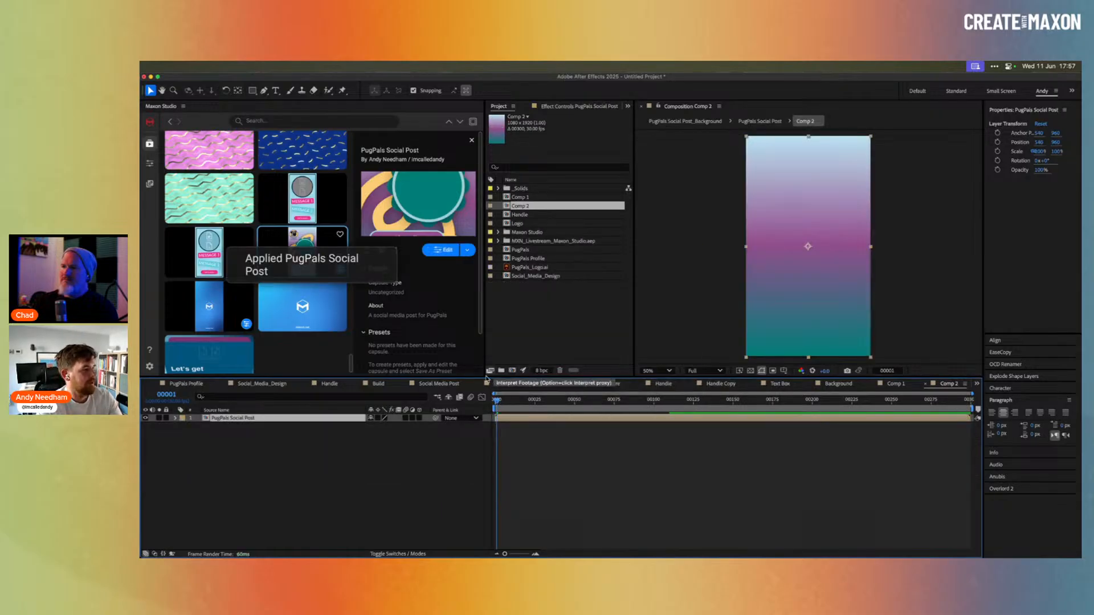
left_click_drag(570, 401, 727, 406)
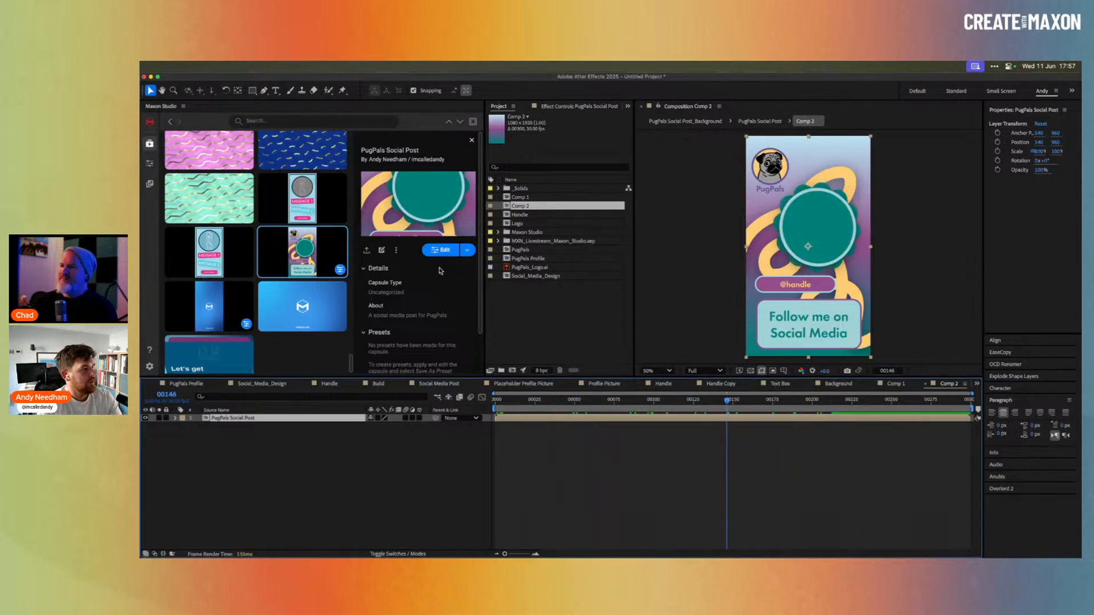
left_click(441, 251)
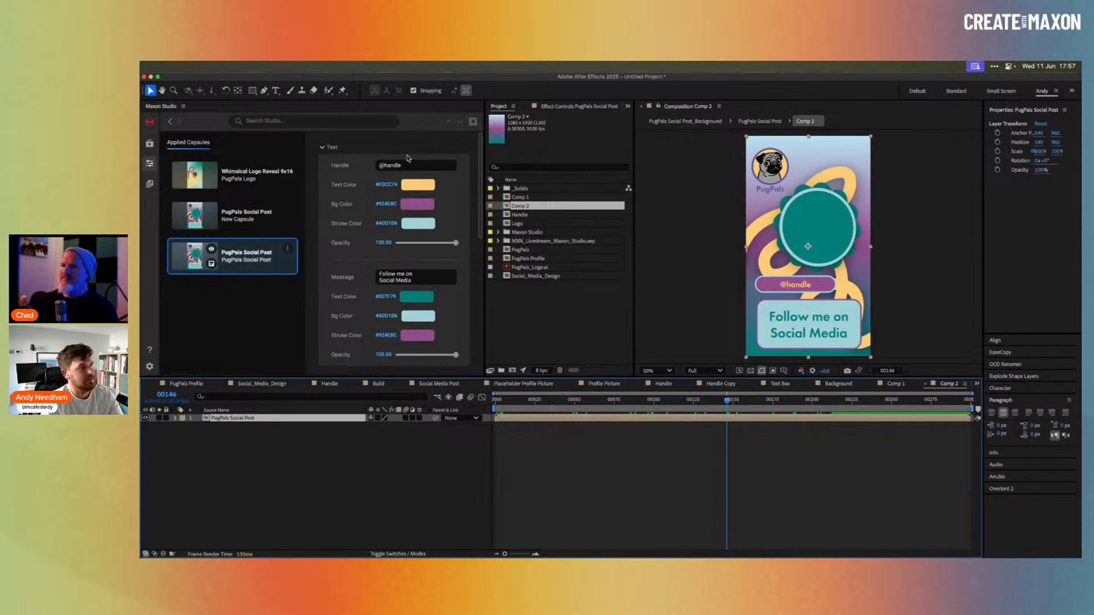
double_click(386, 164)
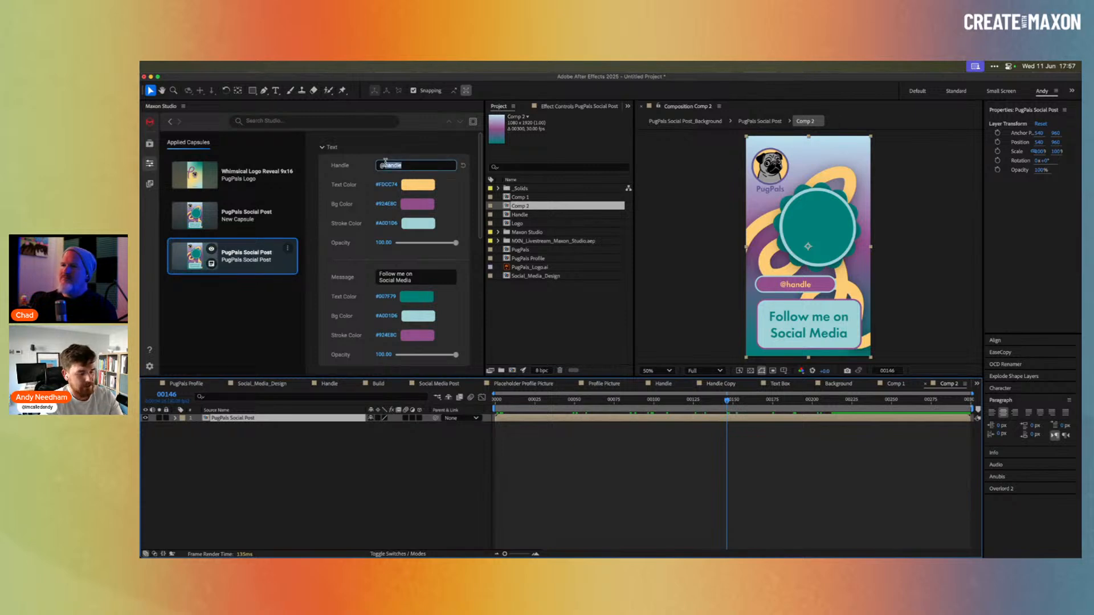
type("Winsto")
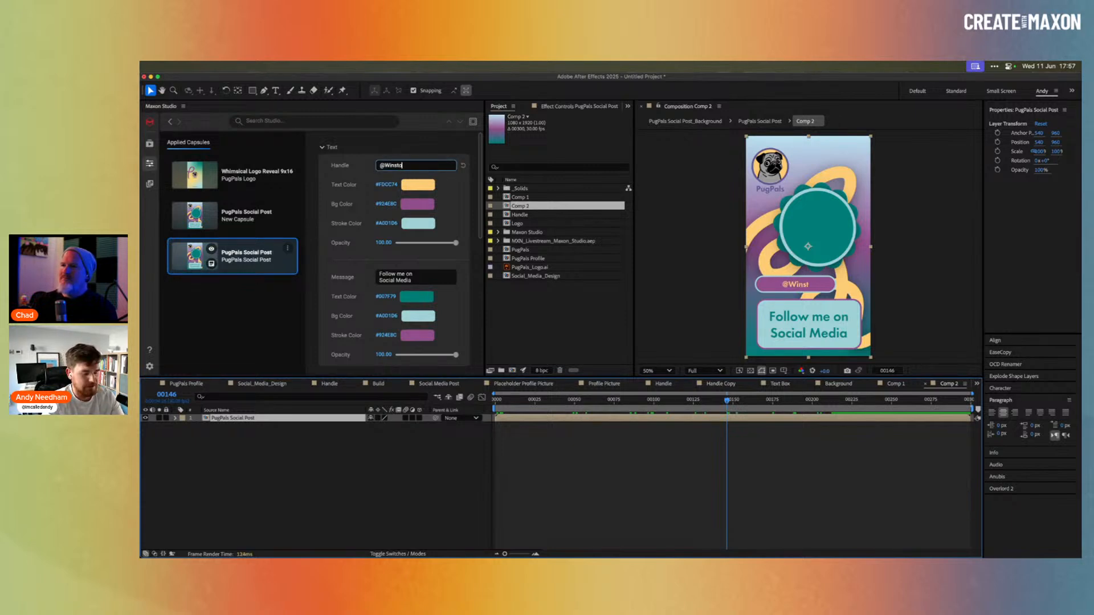
type("nTh")
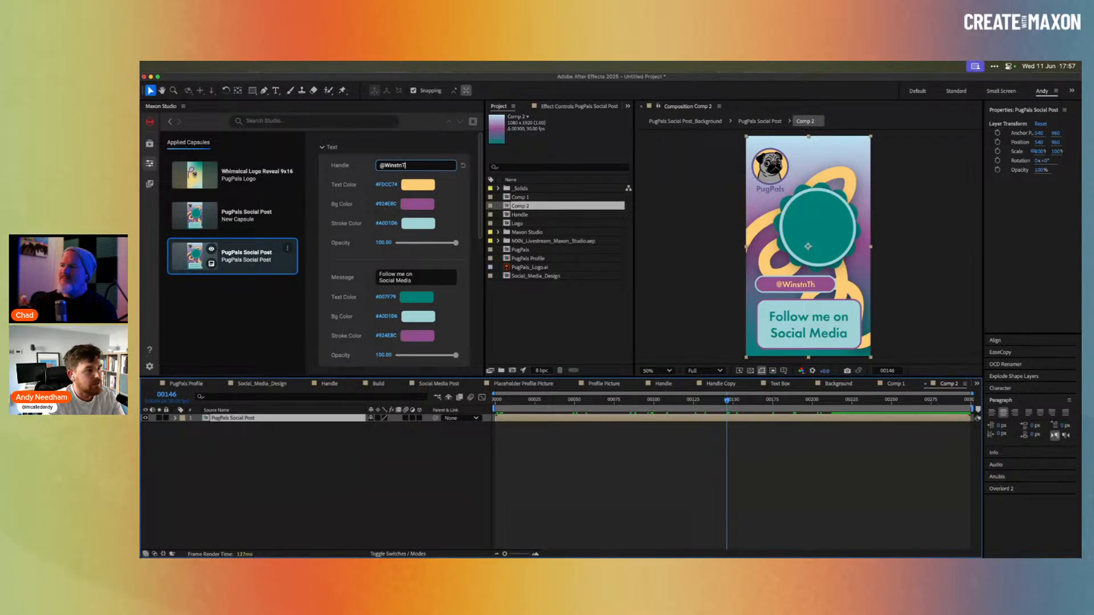
type("n")
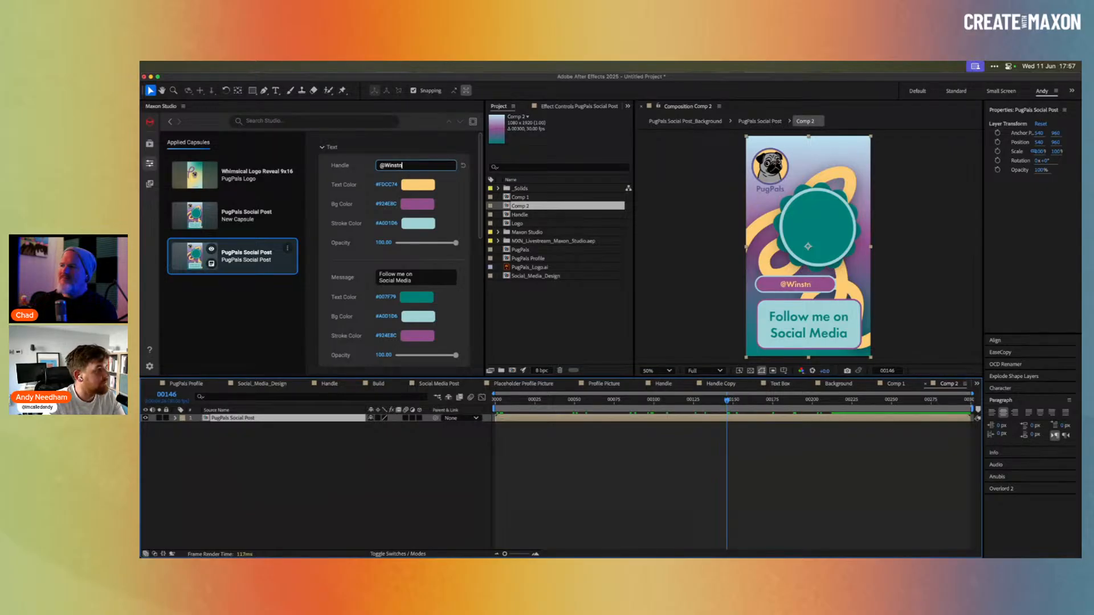
key("BackSpace")
type("on")
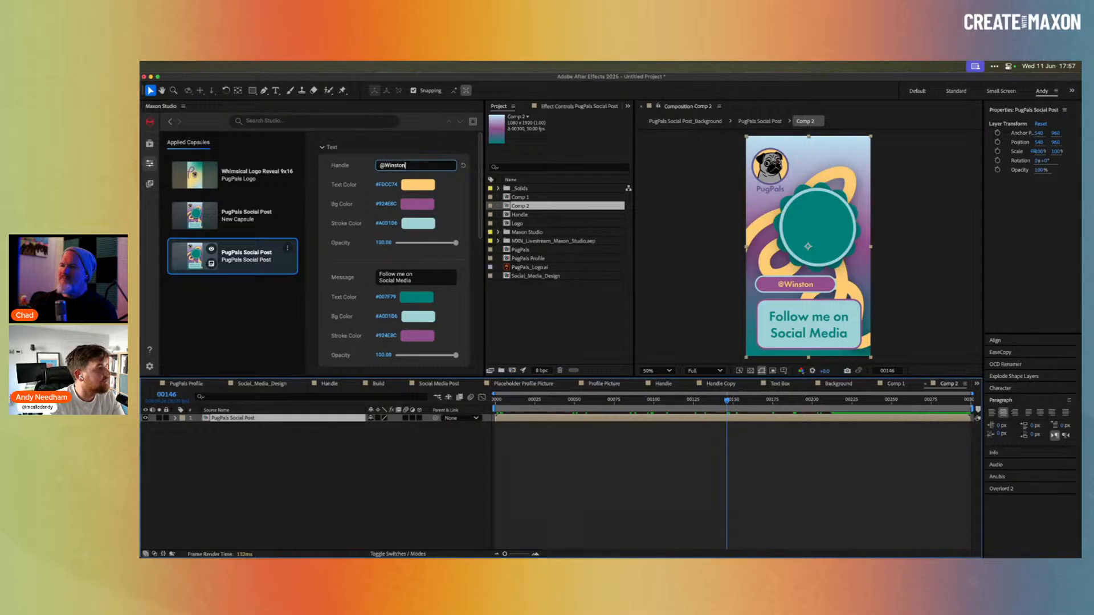
type("ThePug")
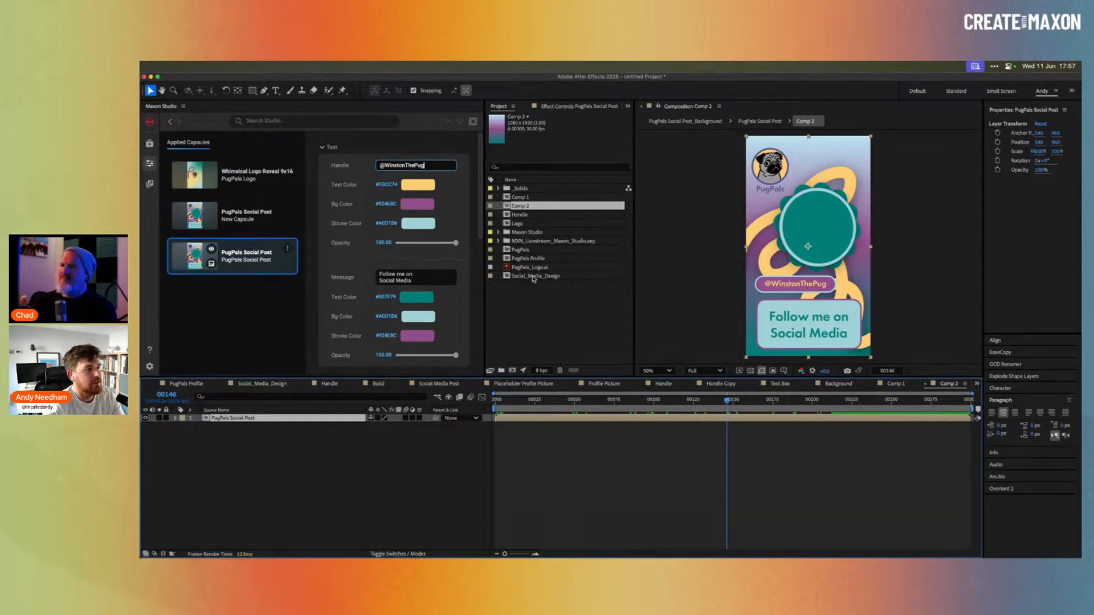
left_click(422, 188)
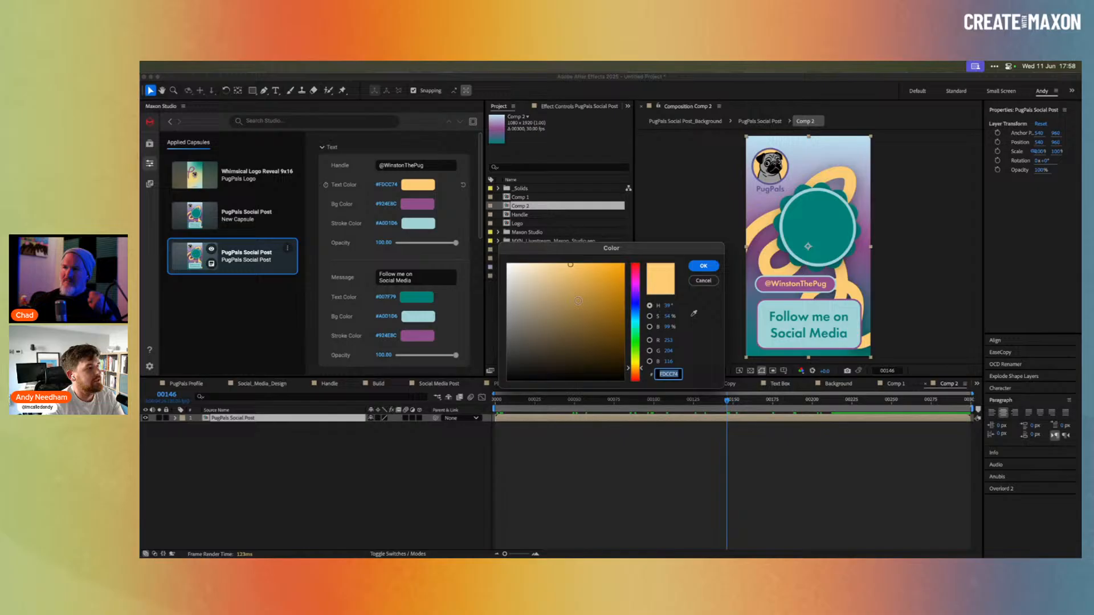
left_click(634, 313)
left_click(709, 270)
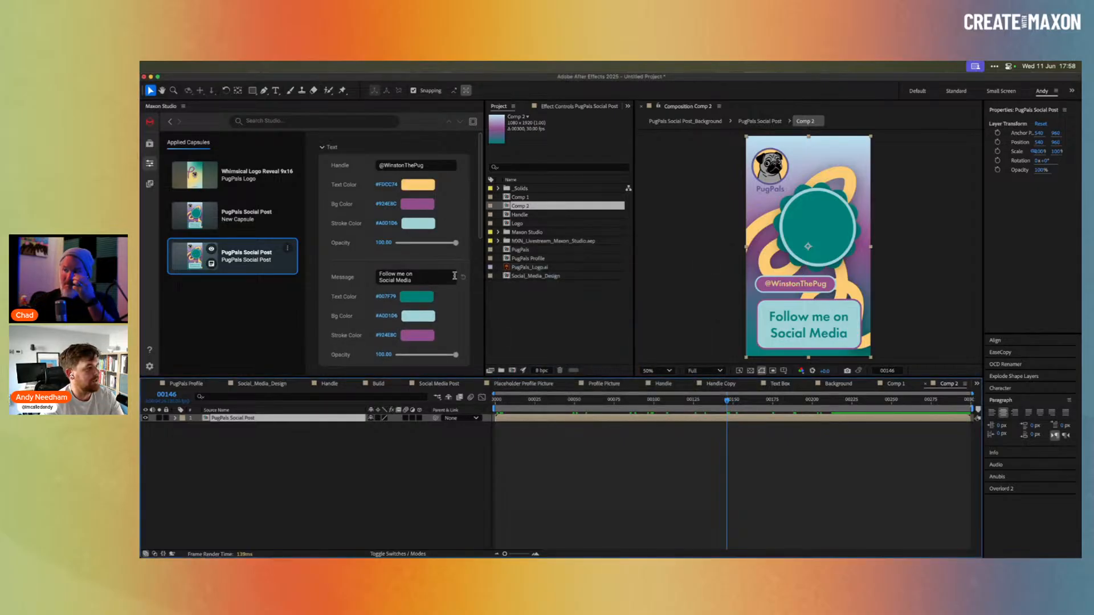
Switch to Finder and open the Placeholder folder inside Week2_Social_Media to get a picture for the capsule's profile image.
scroll(480, 279, "down", 5)
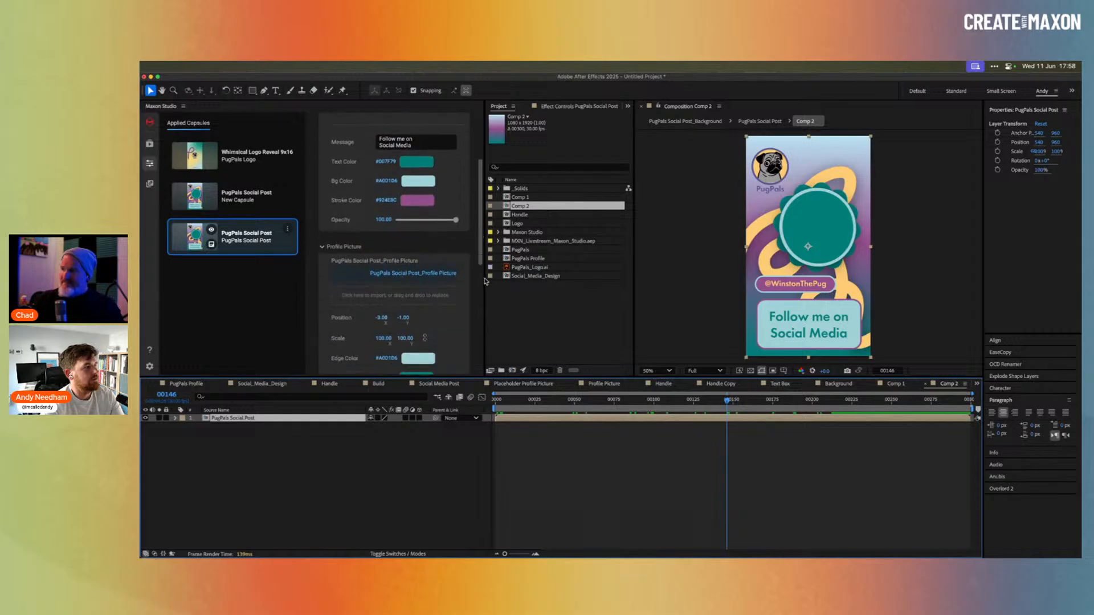
key("super+Tab")
key("Tab")
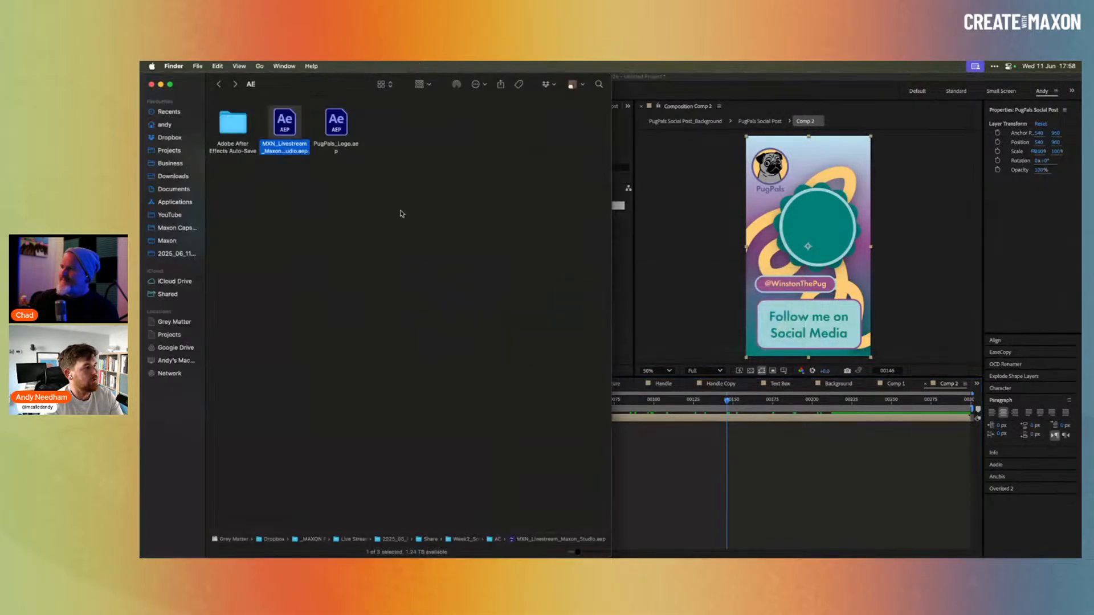
key("super+Up")
key("Right")
key("Right")
key("Right")
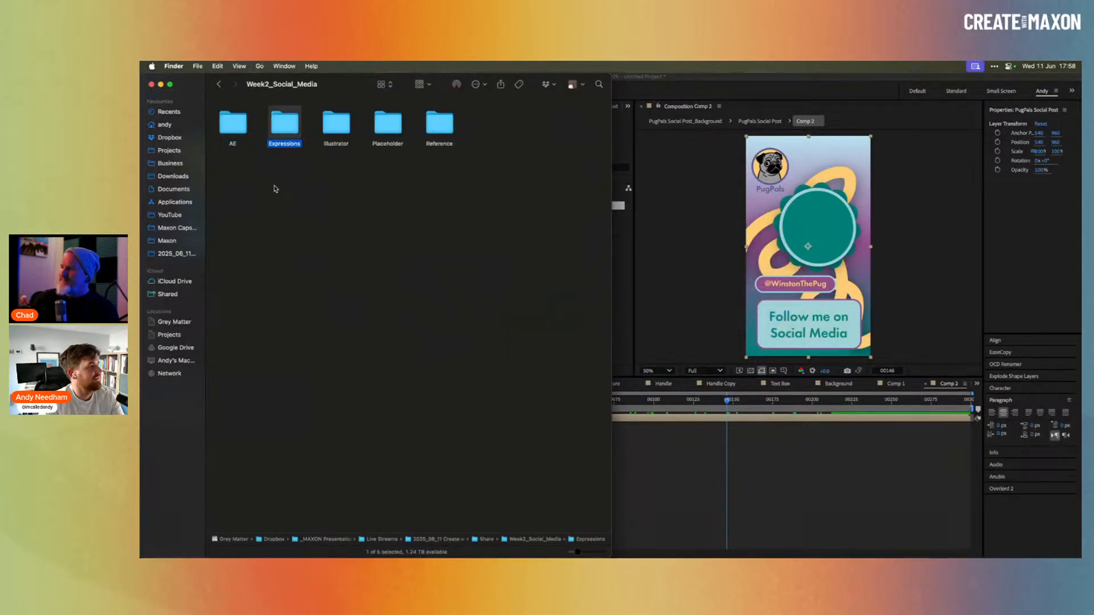
key("super+Down")
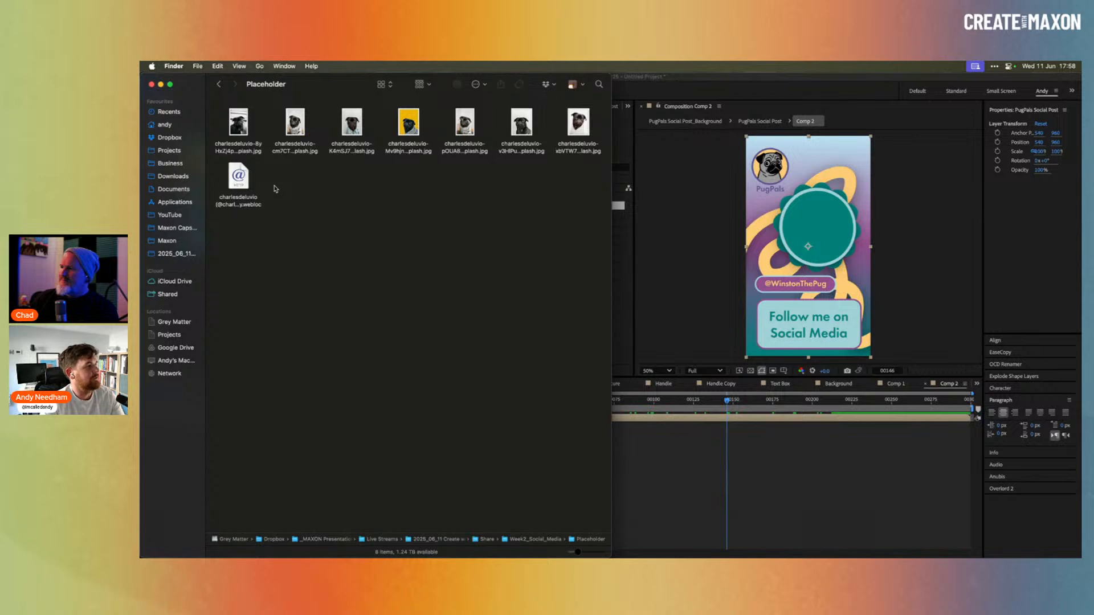
Import the fifth pug photo from the Placeholder folder into the After Effects project and return to After Effects.
left_click(476, 146)
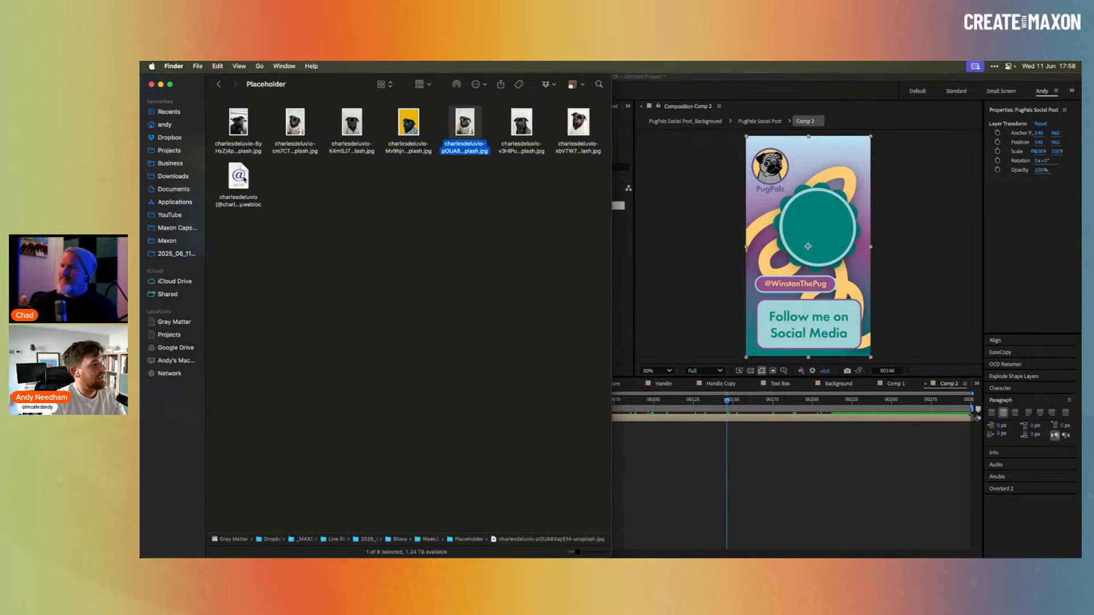
left_click(468, 190)
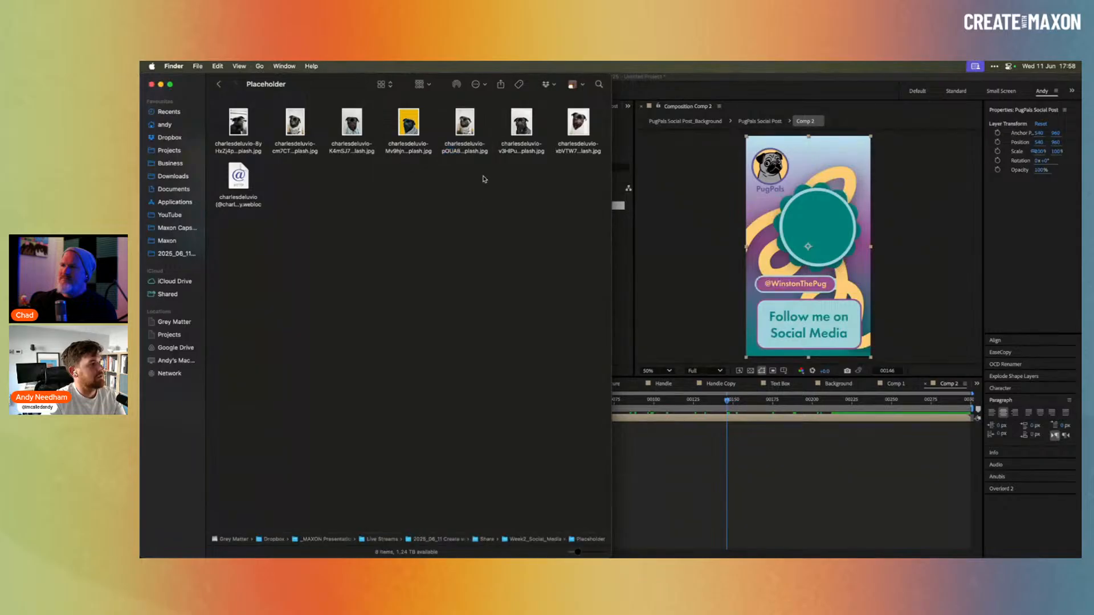
left_click_drag(468, 126, 555, 316)
key("super+Tab")
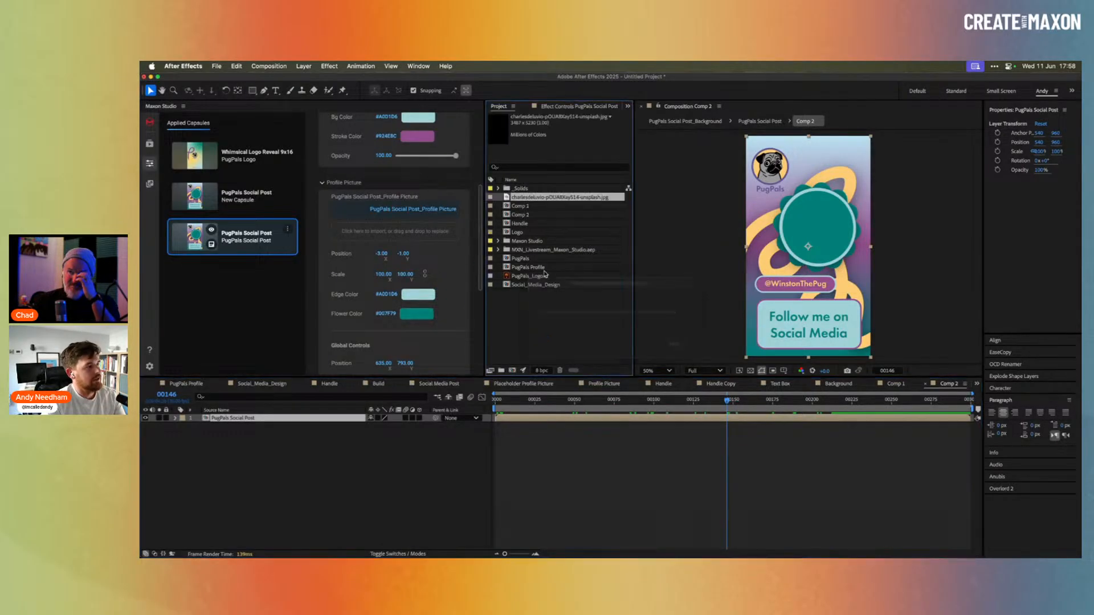
Replace the capsule's profile picture with the imported pug photo and set its scale to 25.
left_click_drag(537, 200, 399, 237)
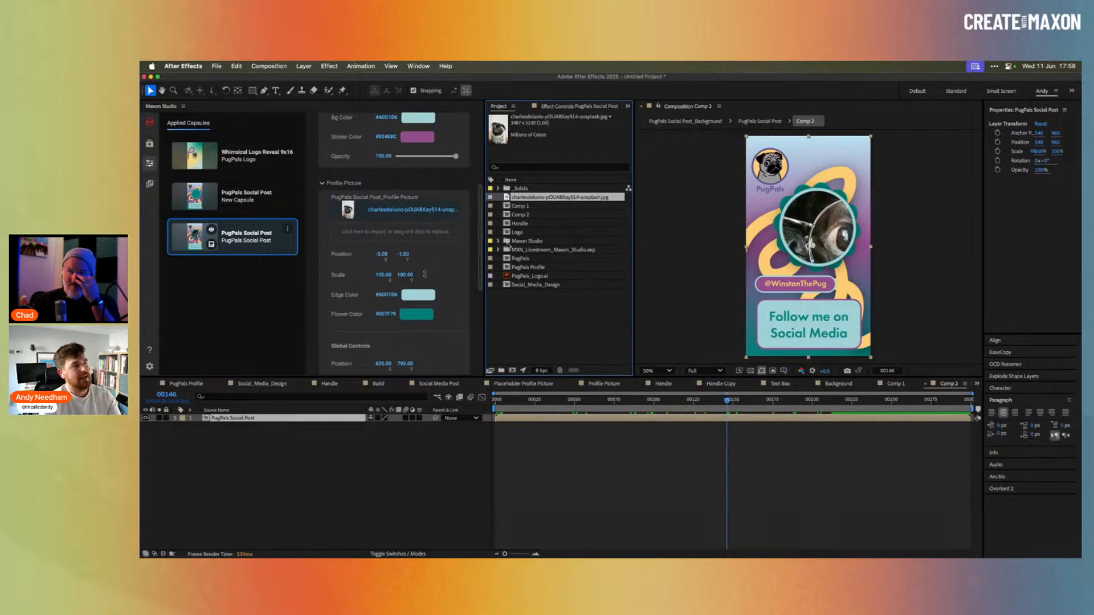
left_click(383, 276)
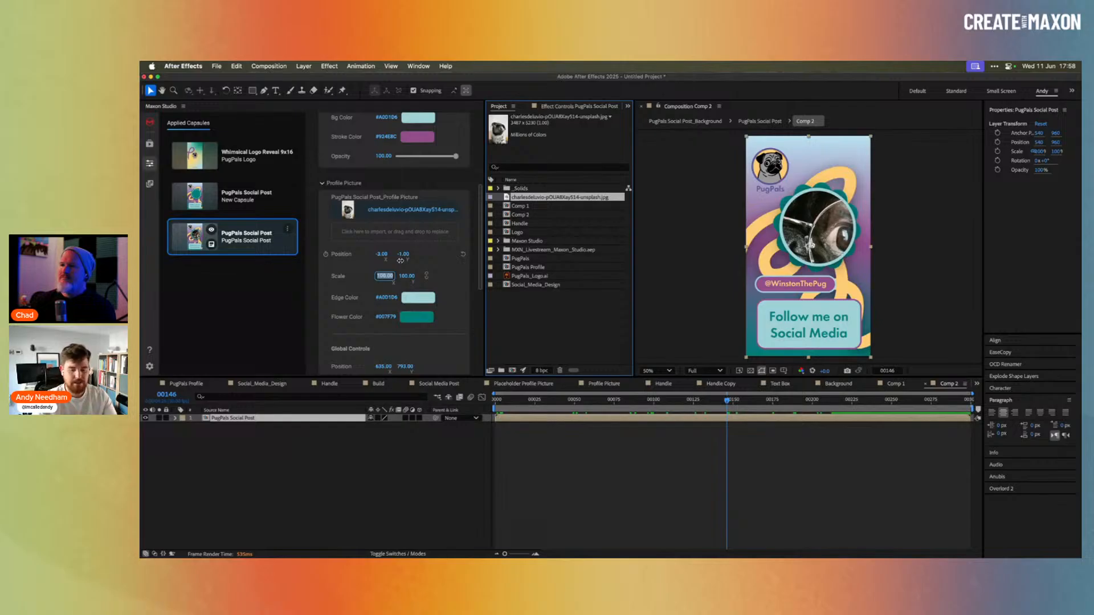
type("25")
key("Return")
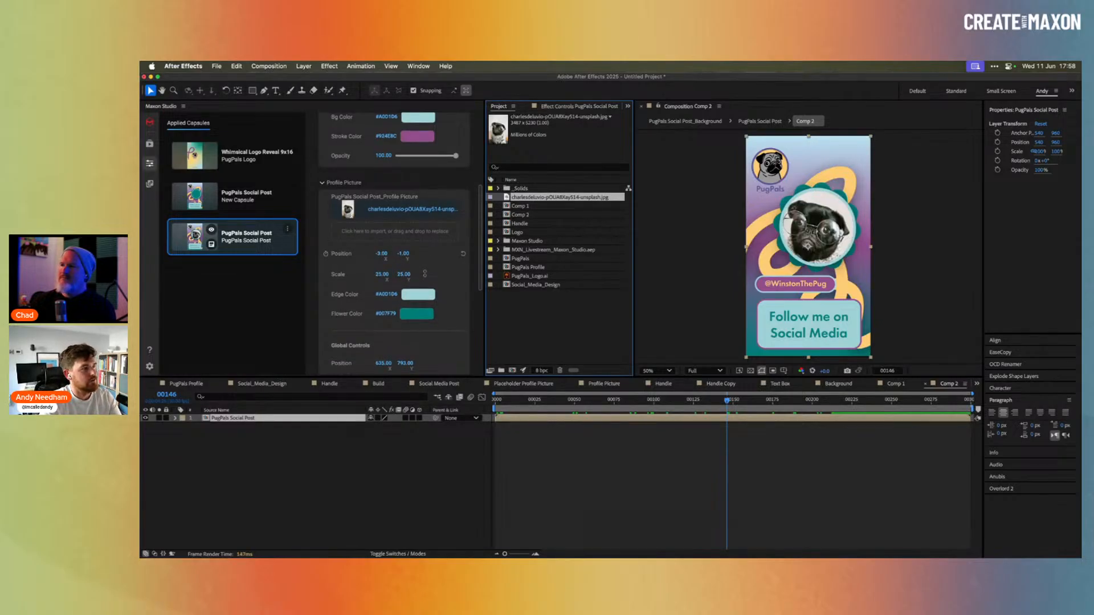
Shift the pug photo's horizontal position slightly to the right inside the round profile frame.
left_click(386, 255)
type("10")
key("Return")
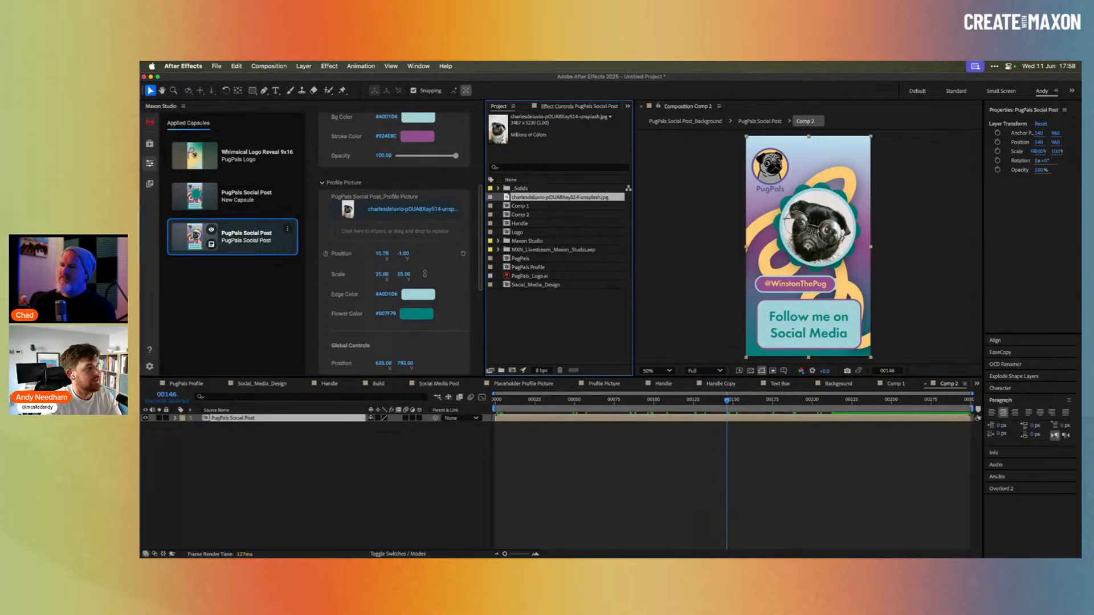
Set the pug photo's horizontal position inside the round profile frame to 15.
left_click(385, 255)
type("1515.")
key("Return")
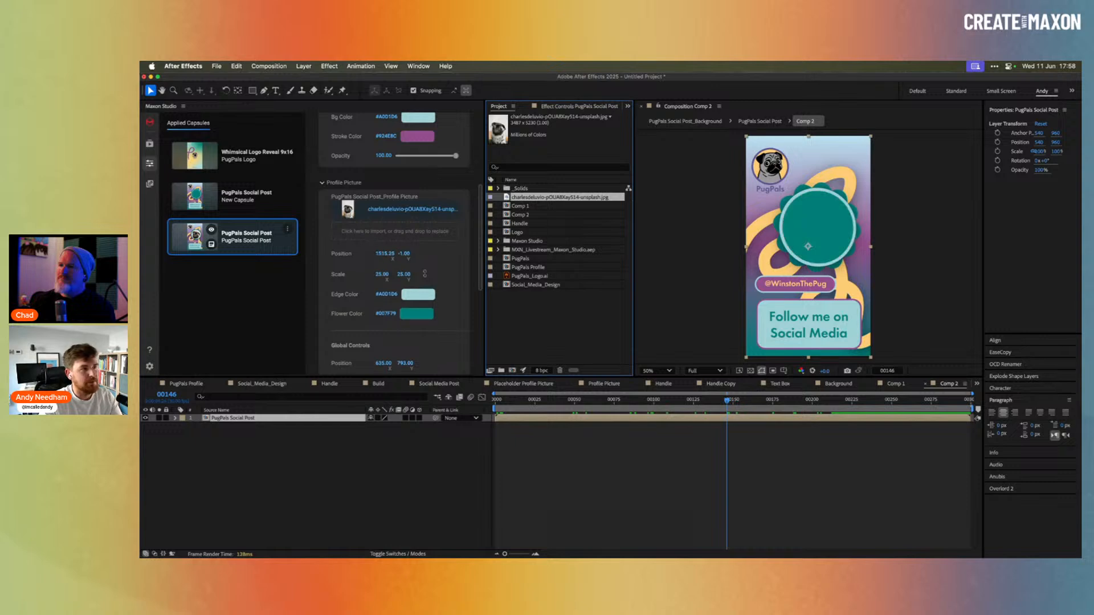
left_click(386, 254)
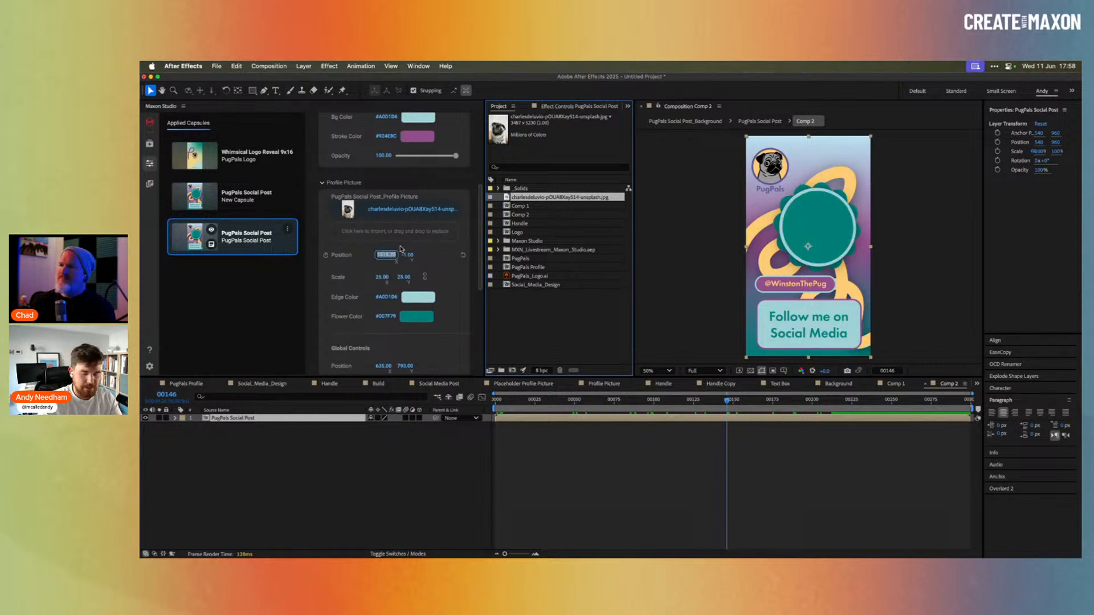
type("15")
key("Return")
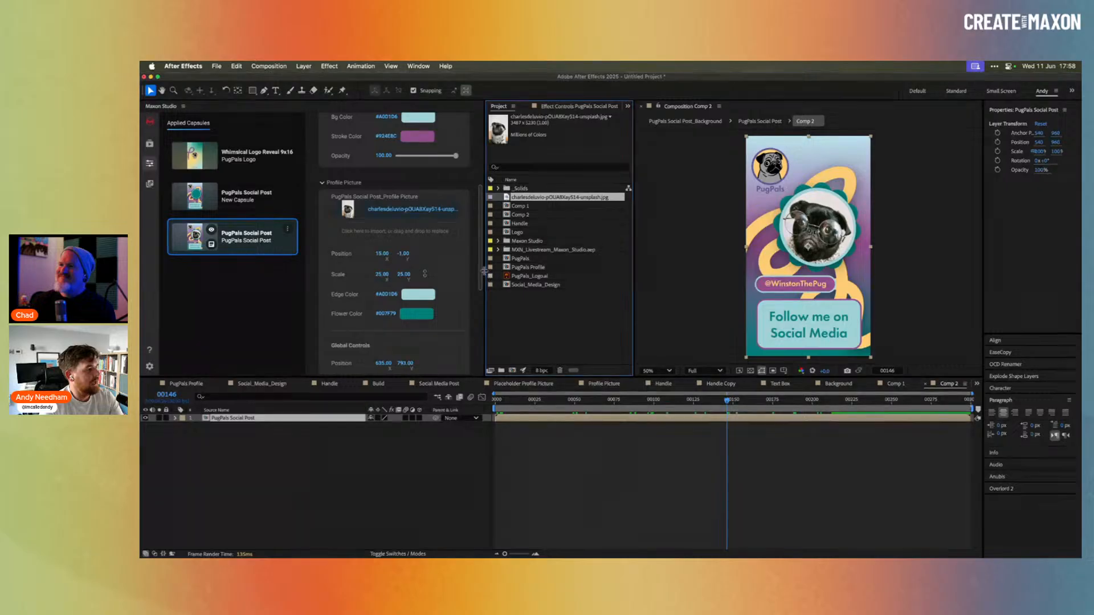
Try out different horizontal positions for the whole profile picture in the capsule's global controls.
scroll(411, 289, "down", 3)
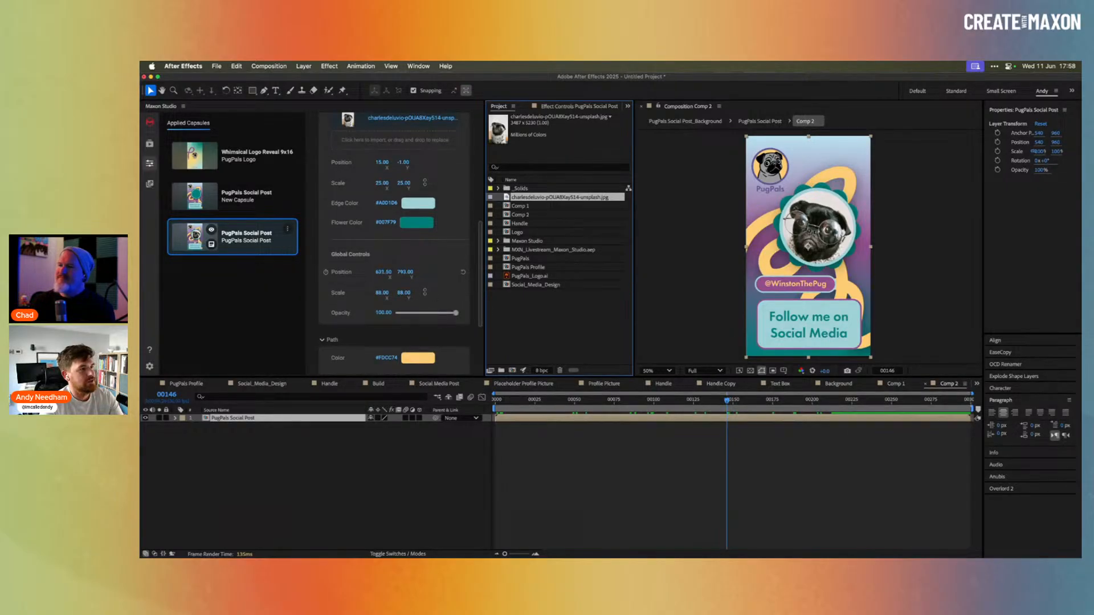
left_click_drag(383, 272, 199, 288)
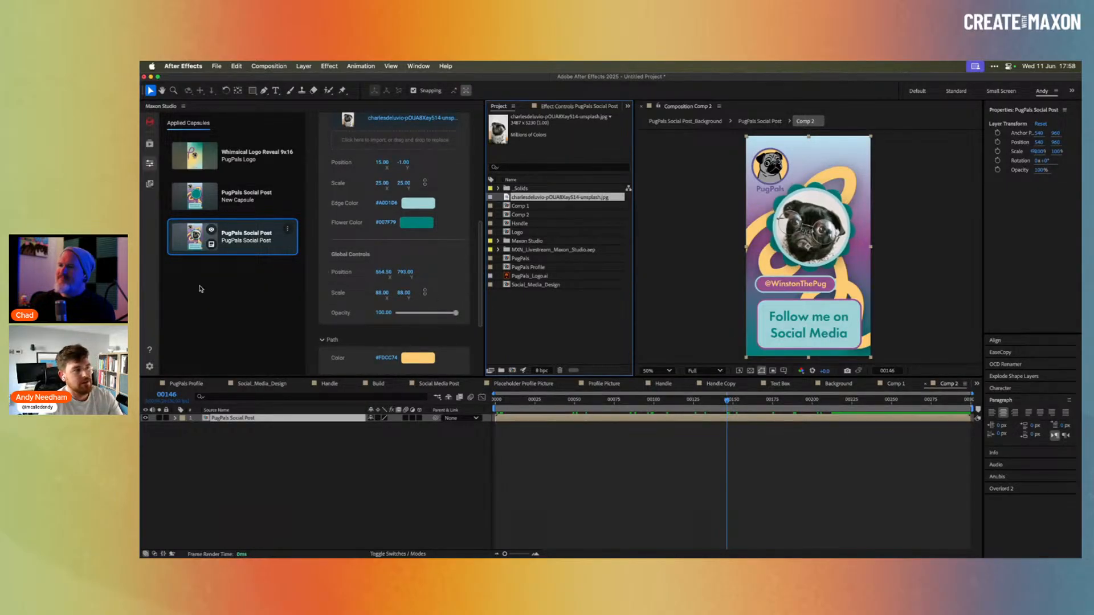
left_click(392, 270)
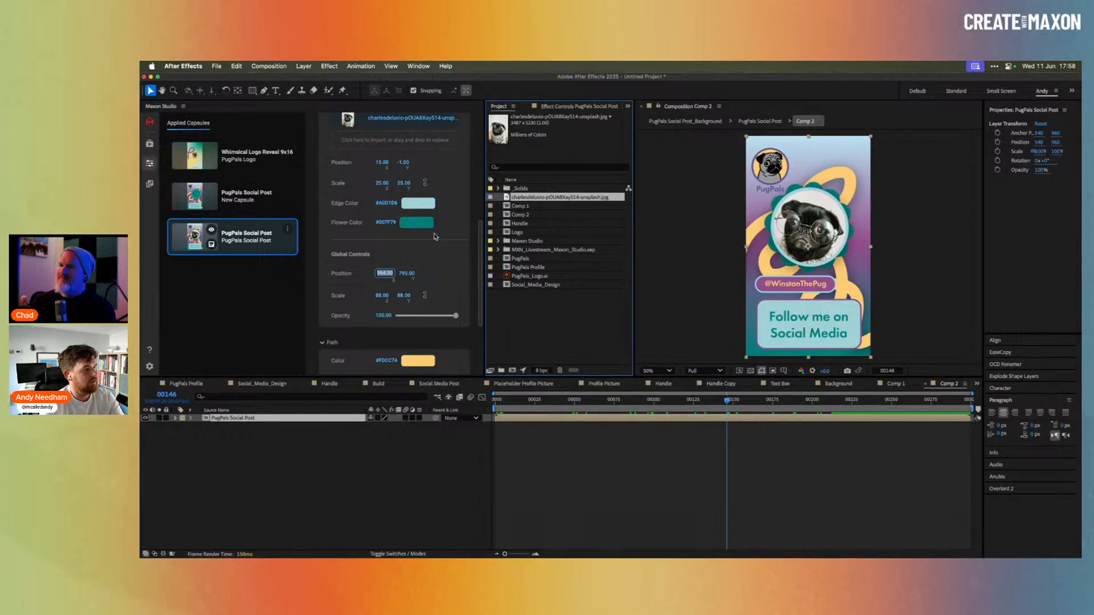
type("300")
key("Return")
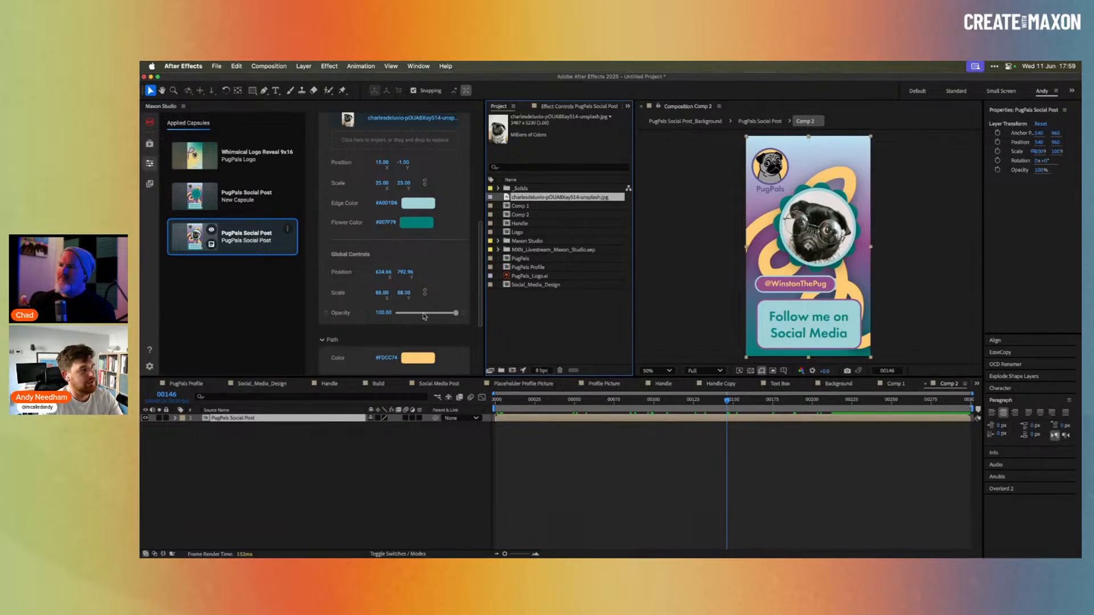
mouse_move(451, 316)
left_mouse_down()
mouse_move(388, 312)
mouse_move(456, 313)
left_mouse_up()
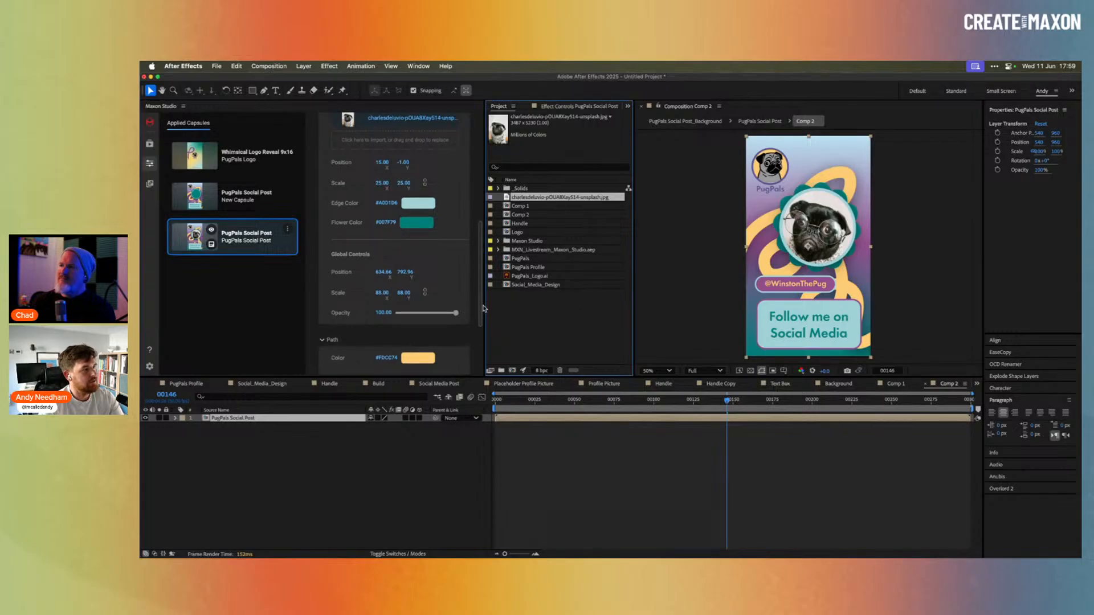
Open the PugPals Social Post capsule for modification, working from its New Capsule instance.
left_click_drag(482, 308, 482, 339)
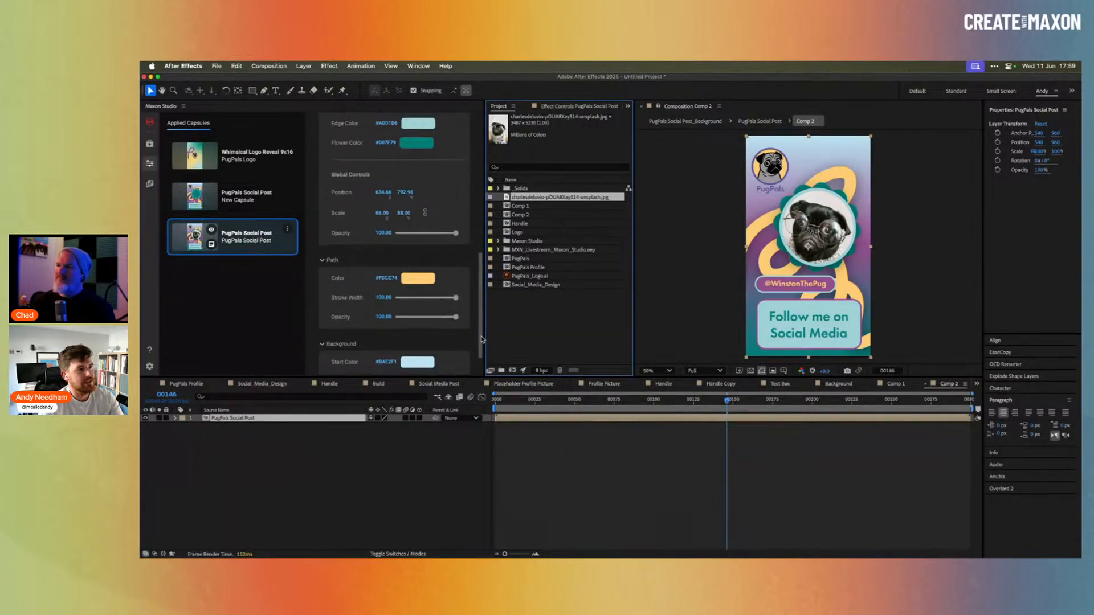
mouse_move(478, 300)
left_mouse_down()
mouse_move(476, 179)
mouse_move(463, 150)
left_mouse_up()
scroll(477, 205, "up", 5)
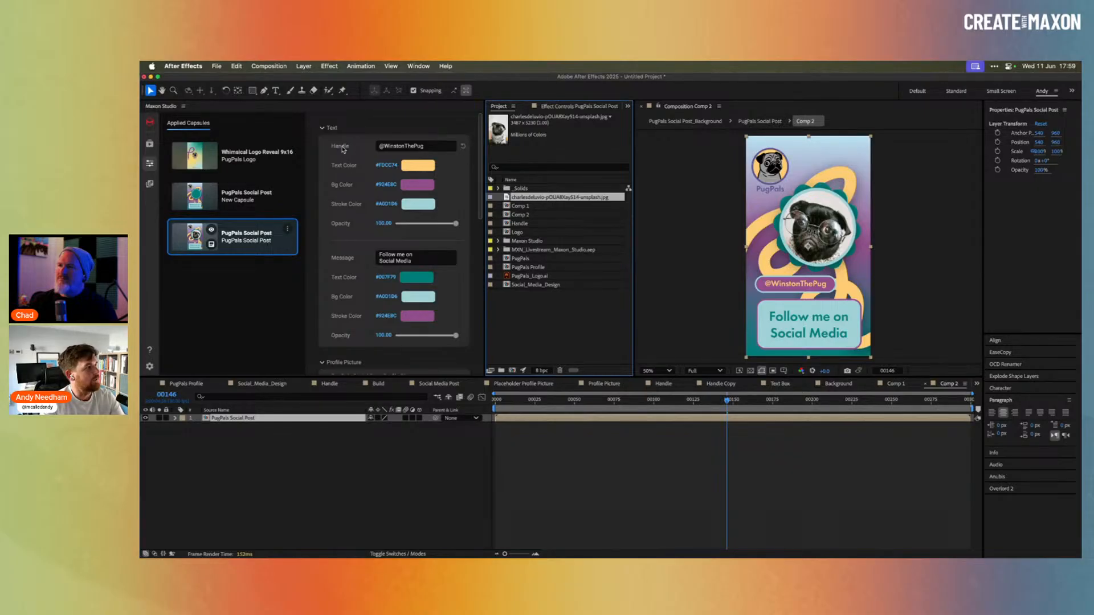
left_click(288, 210)
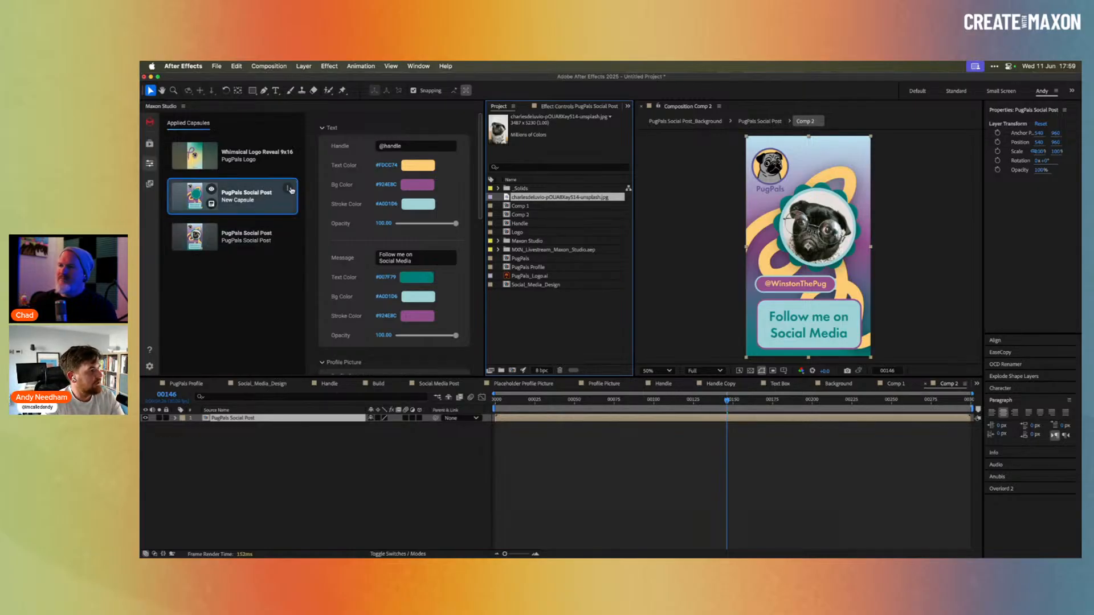
left_click(289, 189)
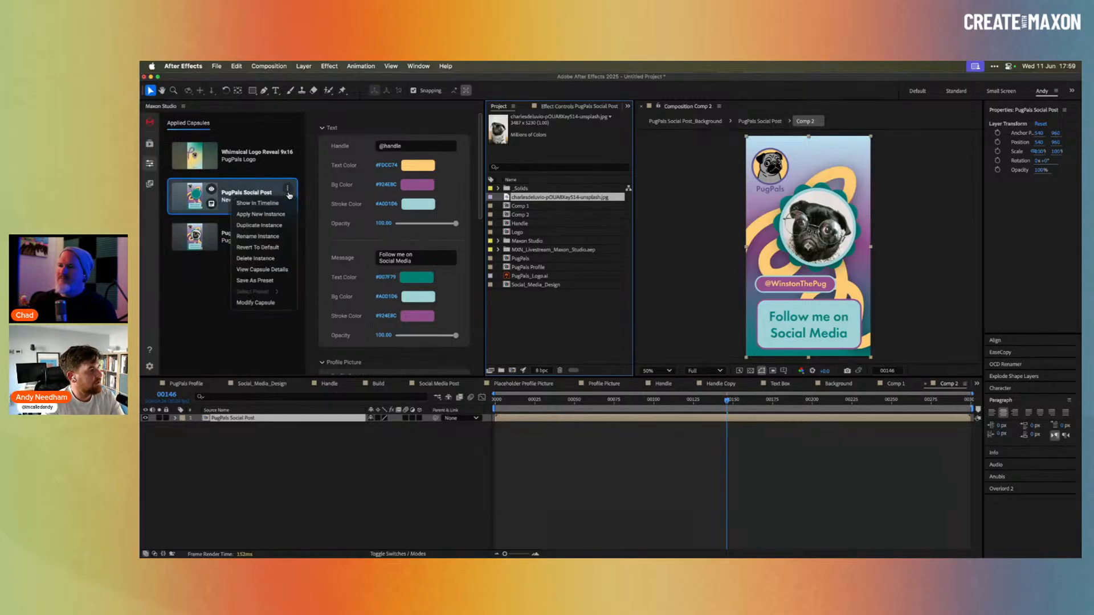
left_click(272, 303)
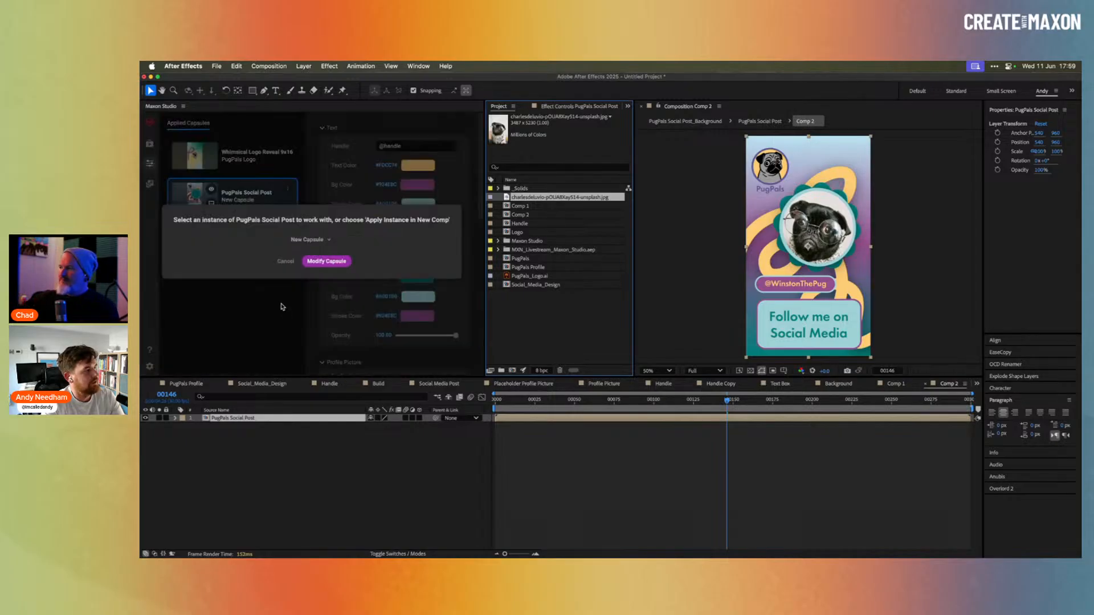
left_click(317, 239)
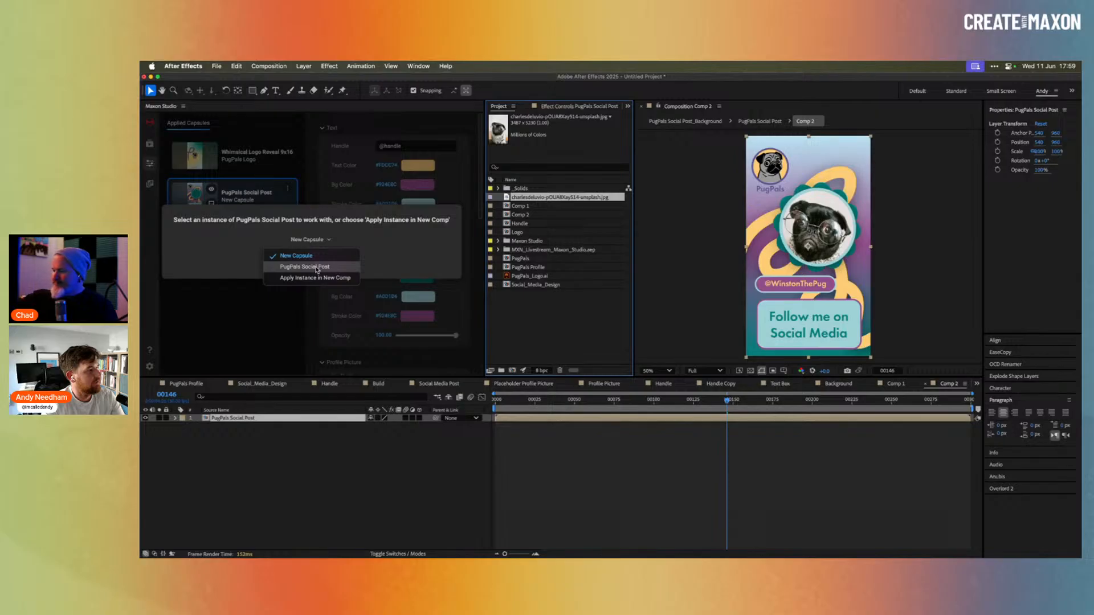
left_click(313, 256)
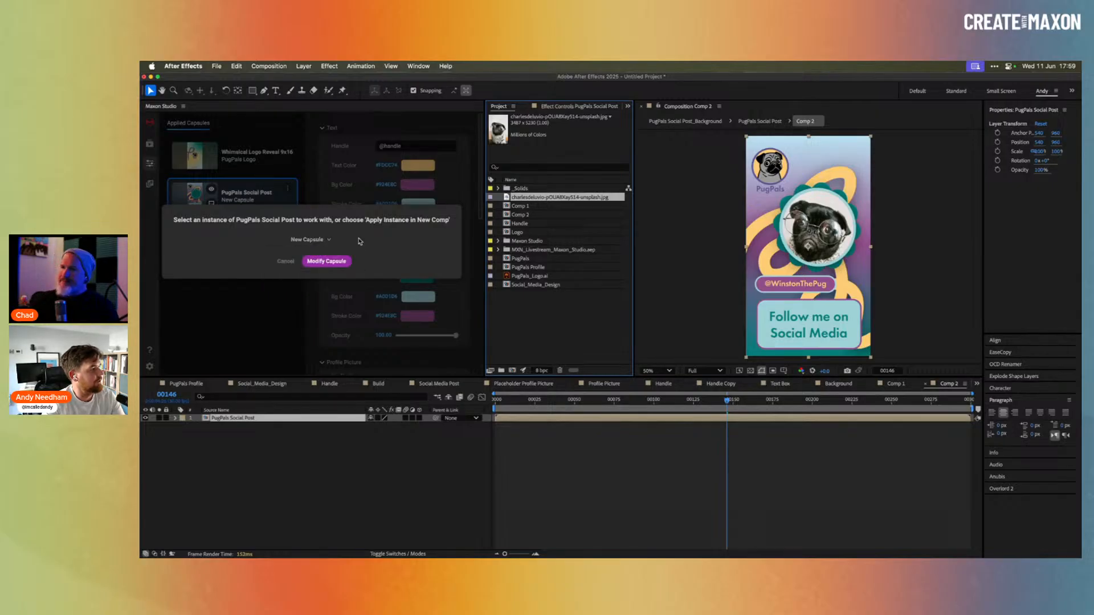
left_click(332, 262)
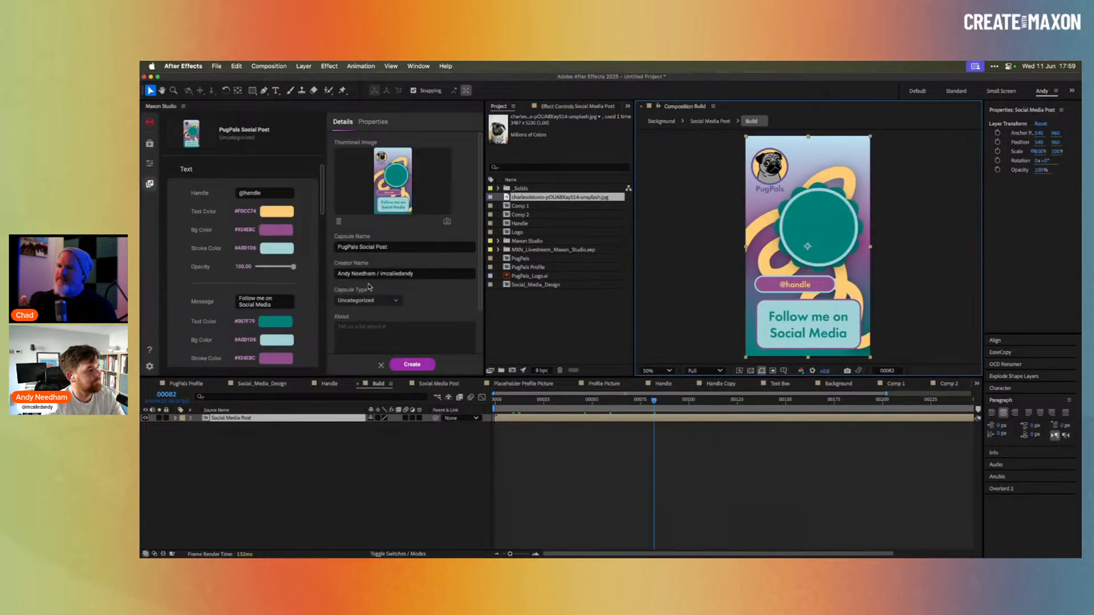
Add the Handle Null layer's Position as a control in the capsule's Text group, between the handle's Stroke Color and Opacity.
left_click(373, 122)
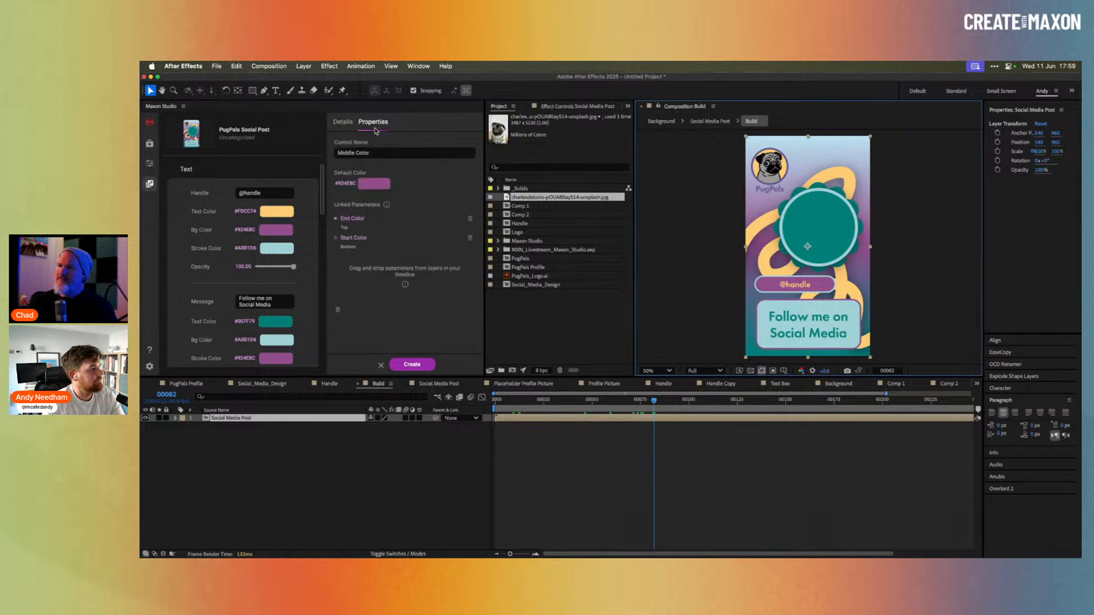
double_click(287, 418)
left_click(234, 429)
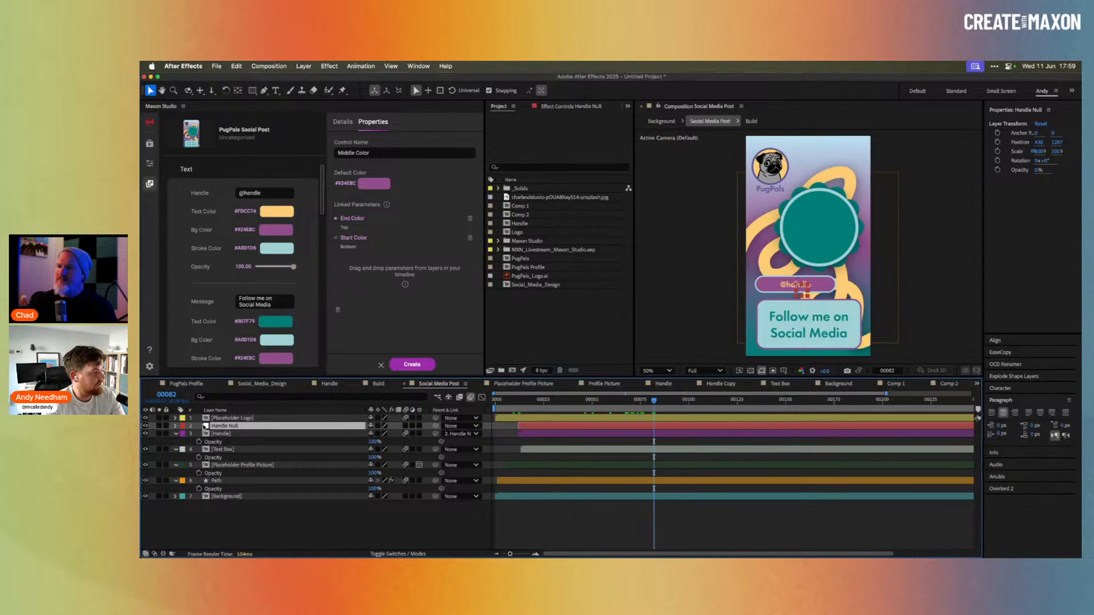
key("p")
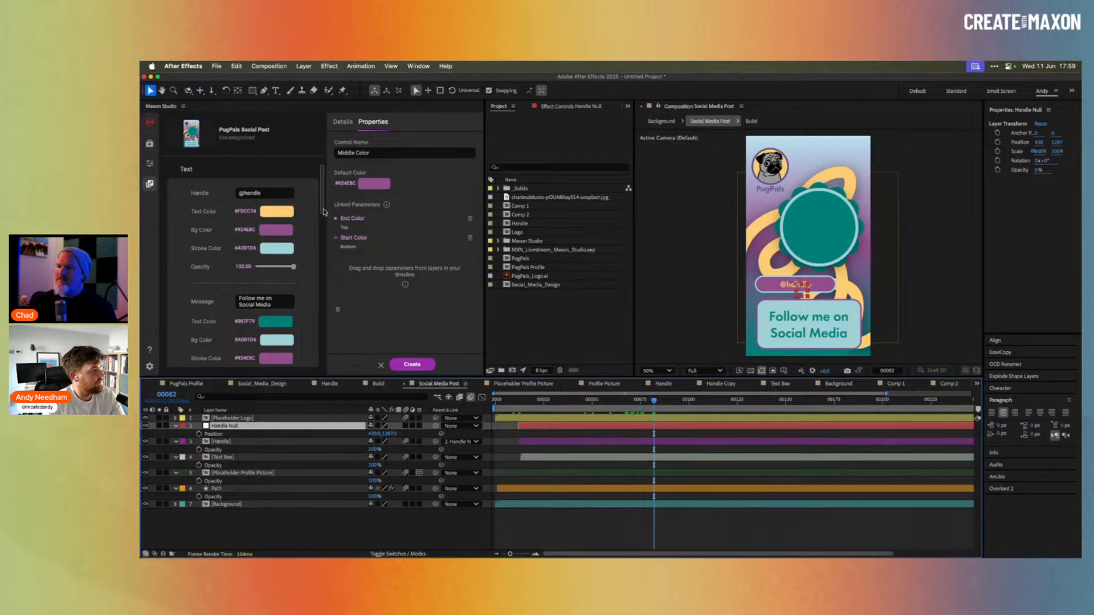
scroll(326, 229, "down", 3)
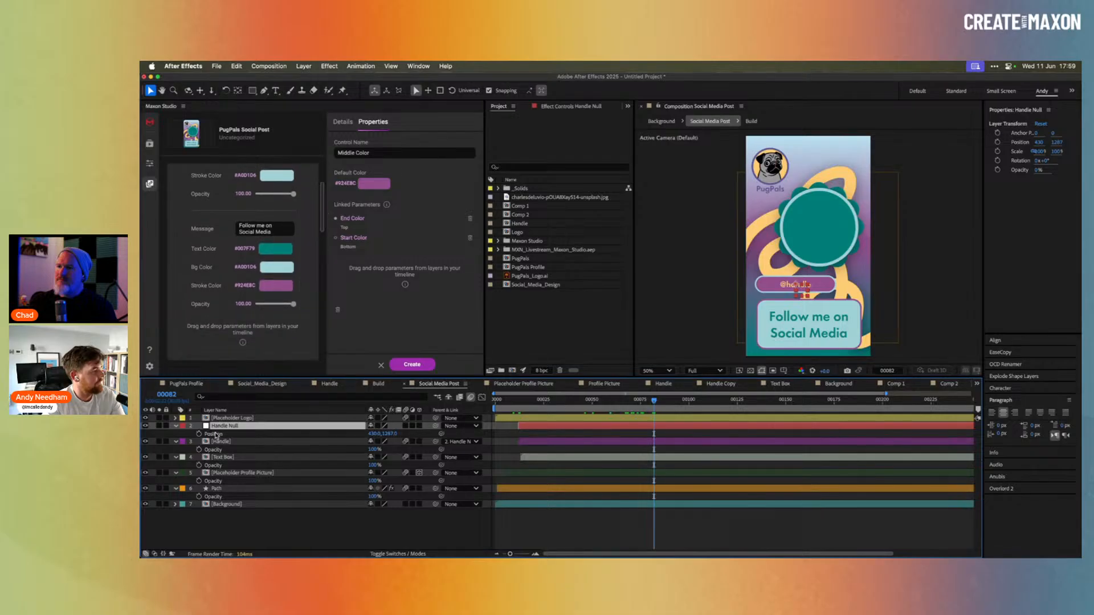
mouse_move(216, 434)
left_mouse_down()
mouse_move(207, 326)
mouse_move(215, 334)
mouse_move(180, 307)
mouse_move(184, 196)
left_mouse_up()
scroll(323, 294, "up", 3)
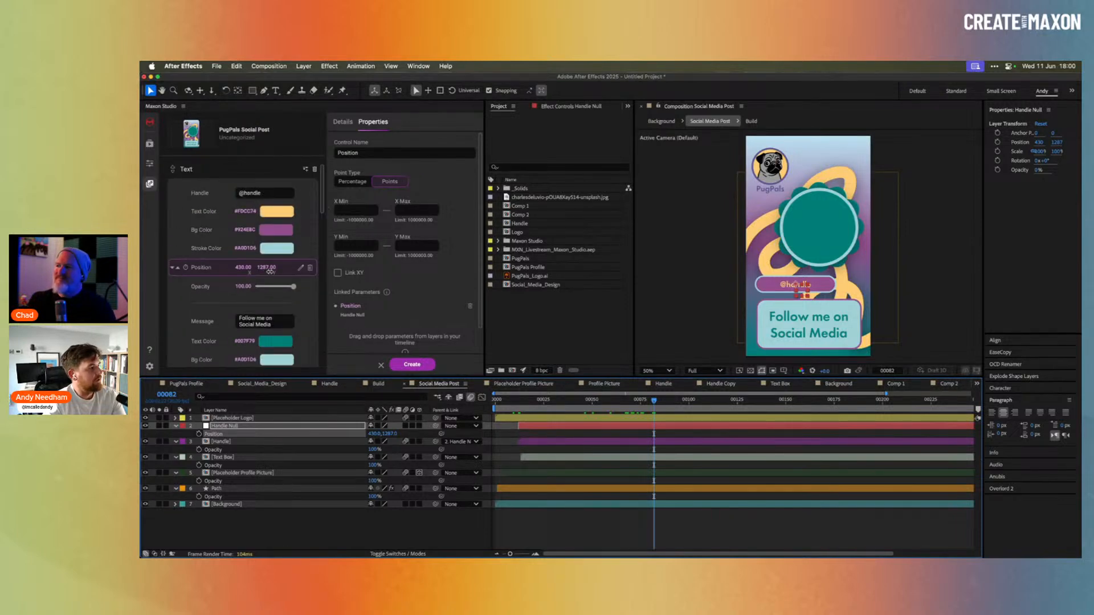
Save the modified capsule over the existing uncategorized PugPals Social Post and return to Comp 2.
left_click(412, 365)
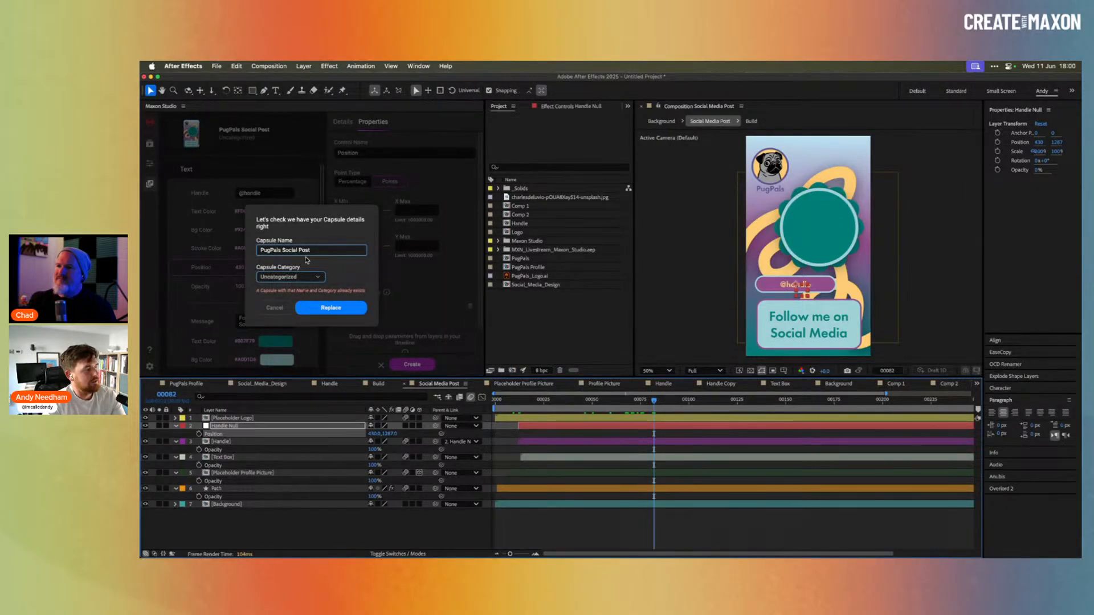
left_click(345, 311)
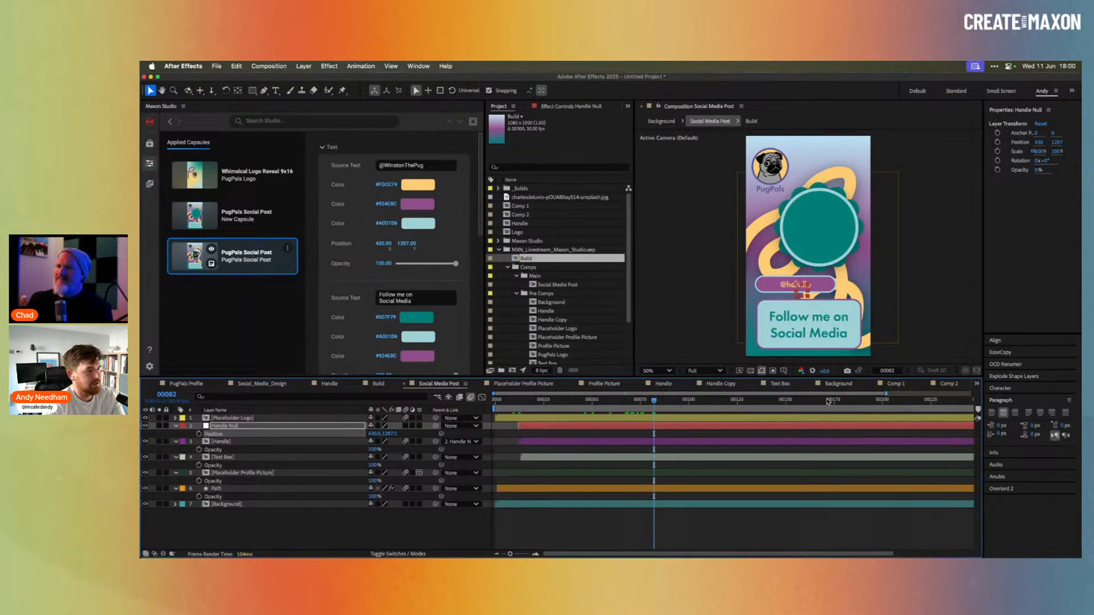
left_click(961, 383)
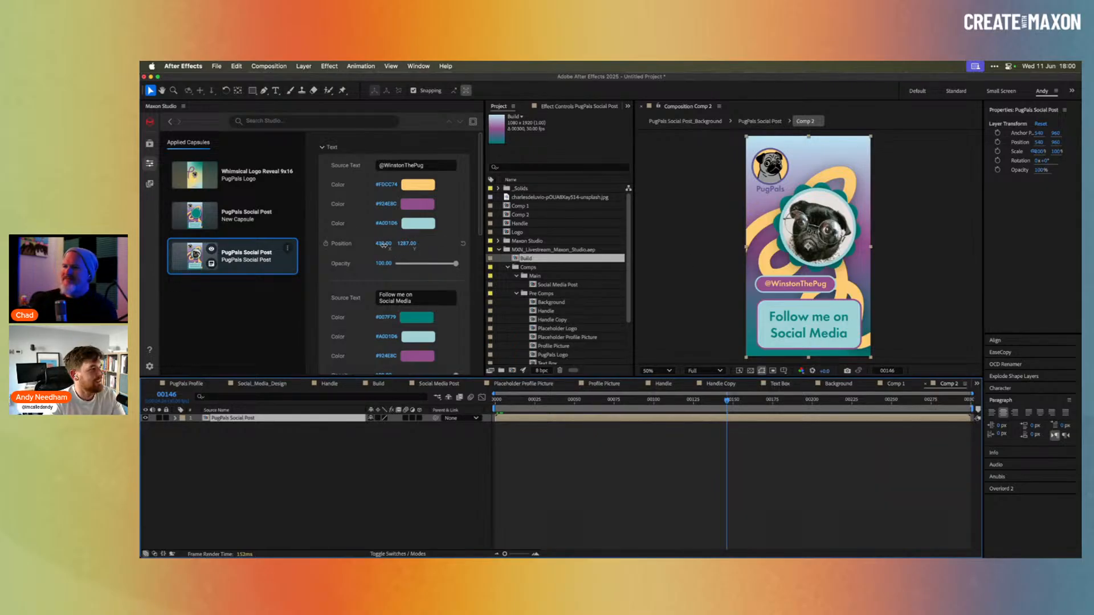
Test the handle's horizontal position at 460 and 500, and set it back to 430.
left_click_drag(387, 245, 421, 245)
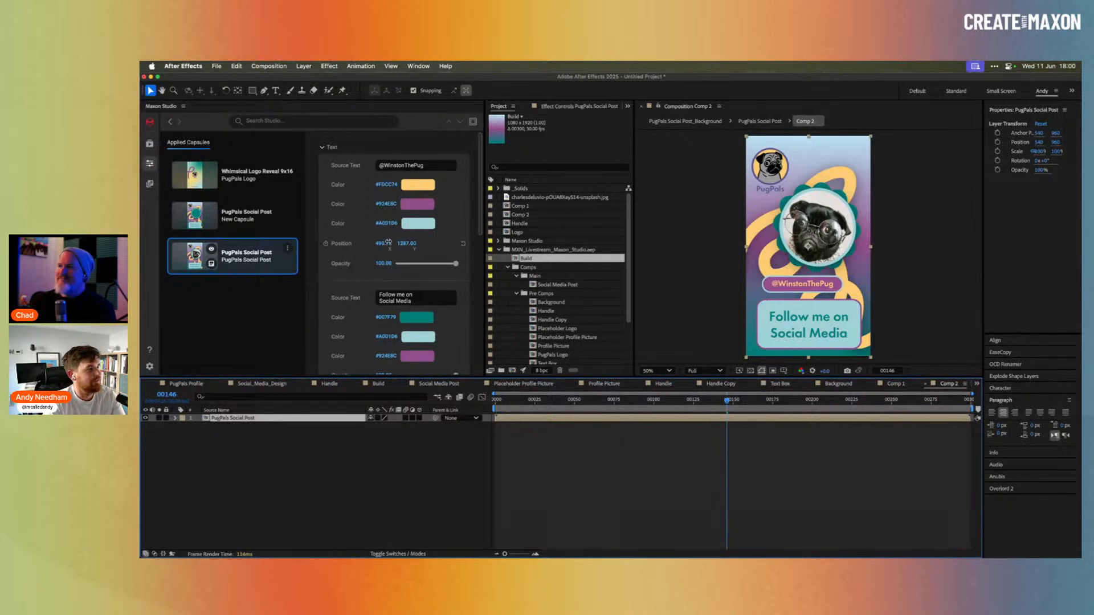
type("460")
key("Return")
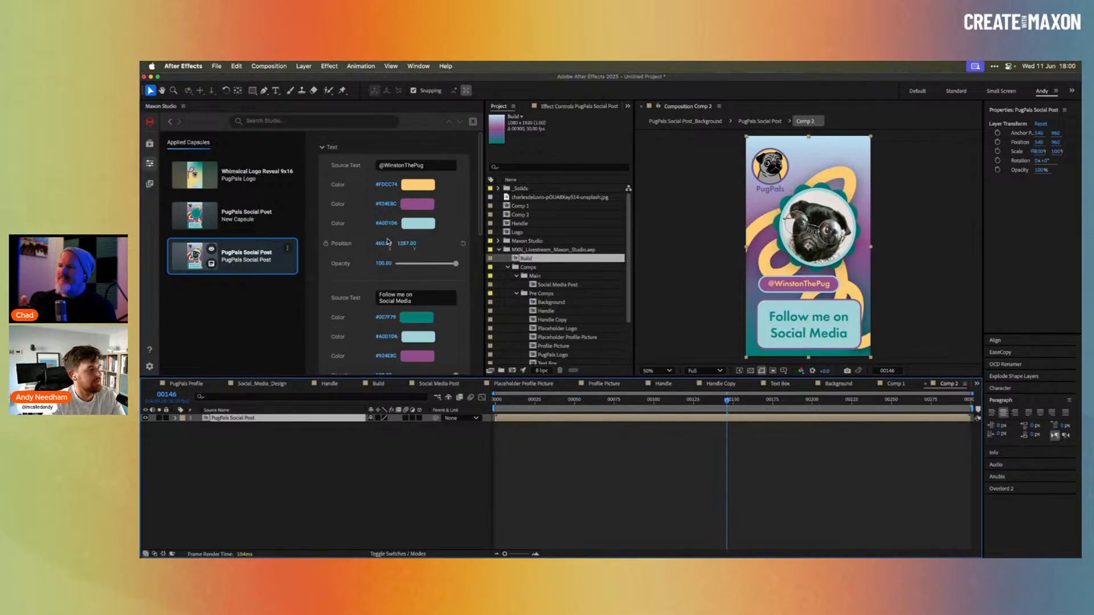
left_click(382, 243)
type("5")
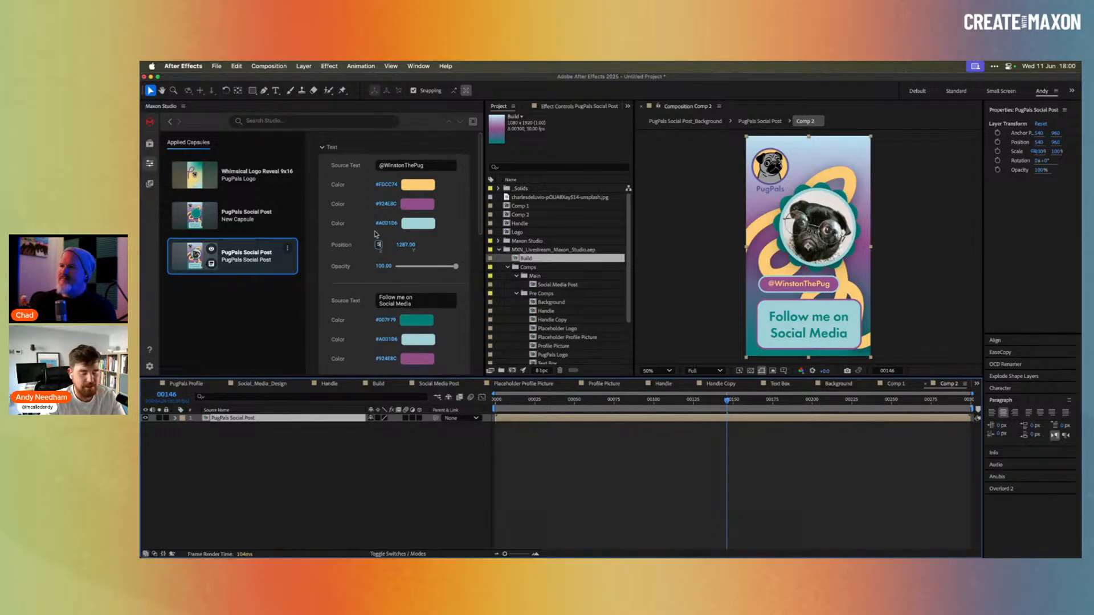
type("00")
key("Return")
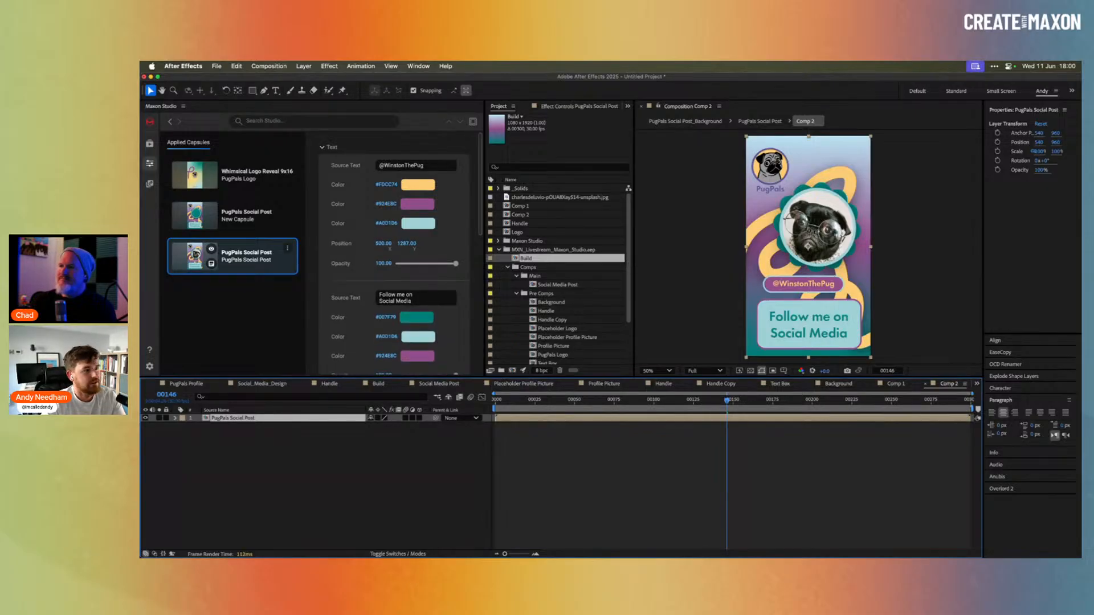
left_click(394, 245)
type("430")
key("Return")
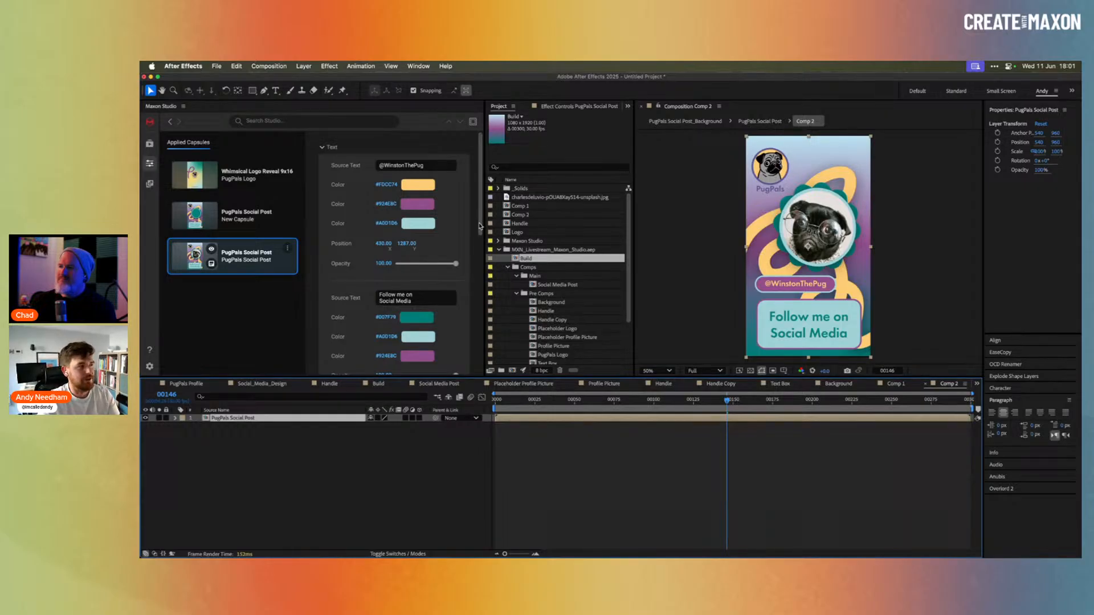
Thin the background path by lowering its width slider to about 33, and recolor it bright magenta.
scroll(481, 244, "down", 1)
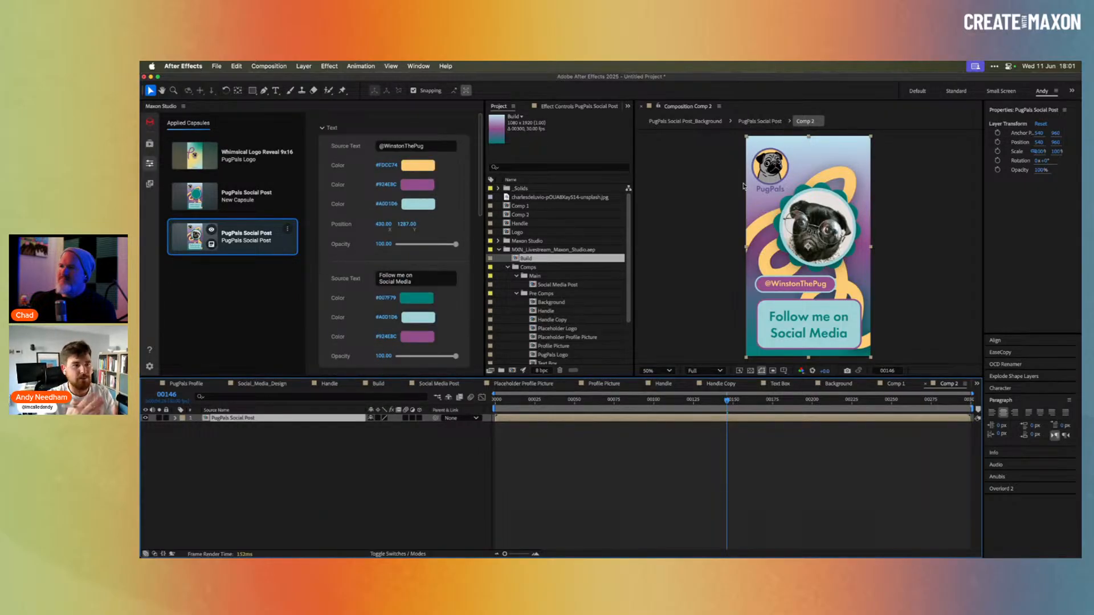
scroll(472, 345, "down", 10)
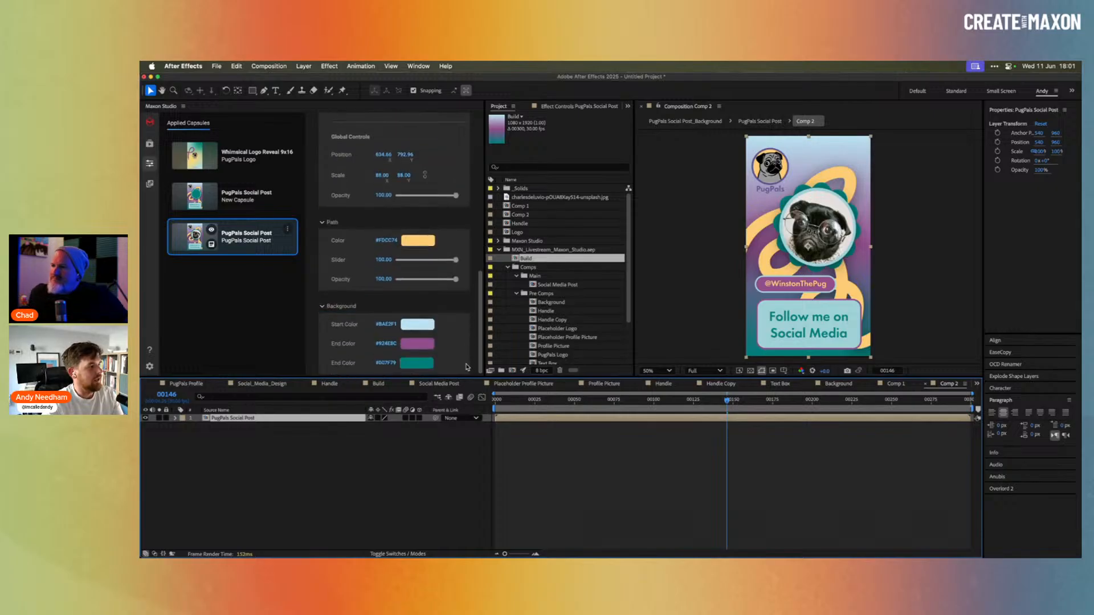
scroll(472, 345, "down", 2)
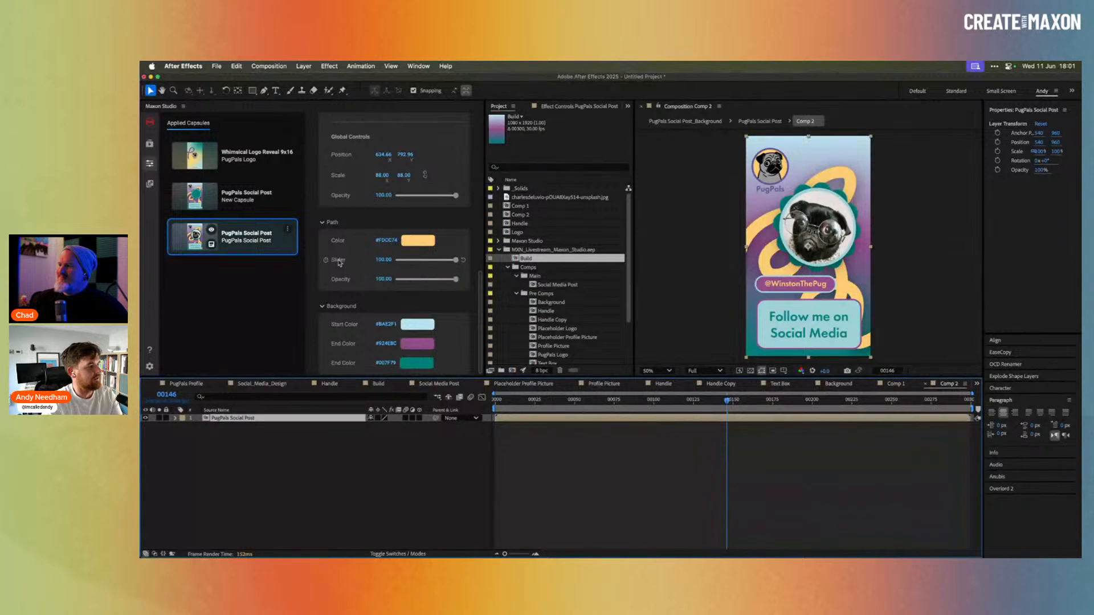
left_click_drag(455, 260, 416, 261)
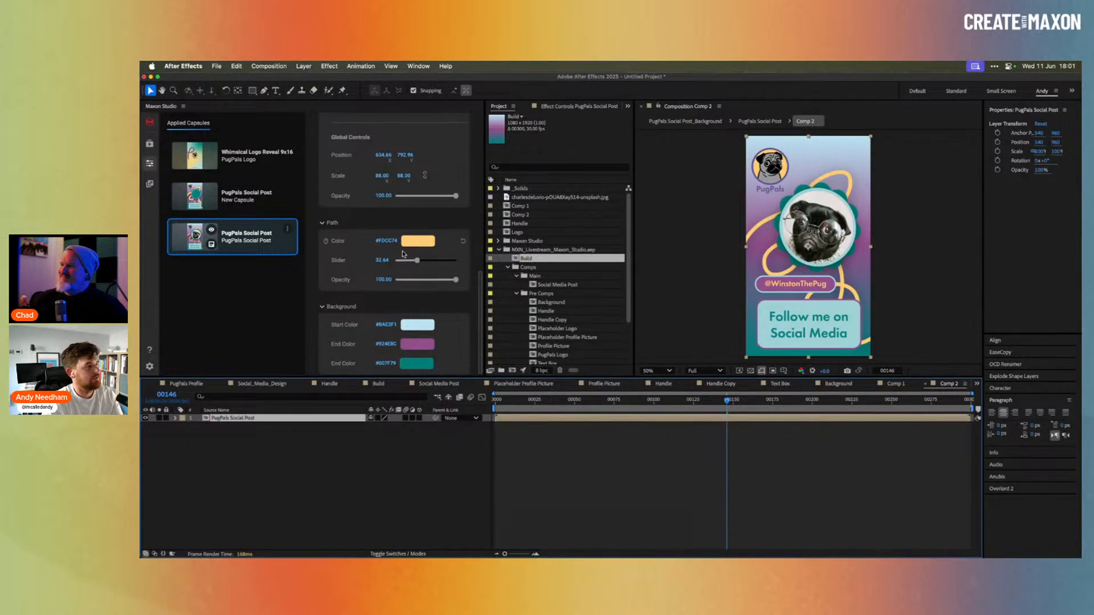
left_click(422, 244)
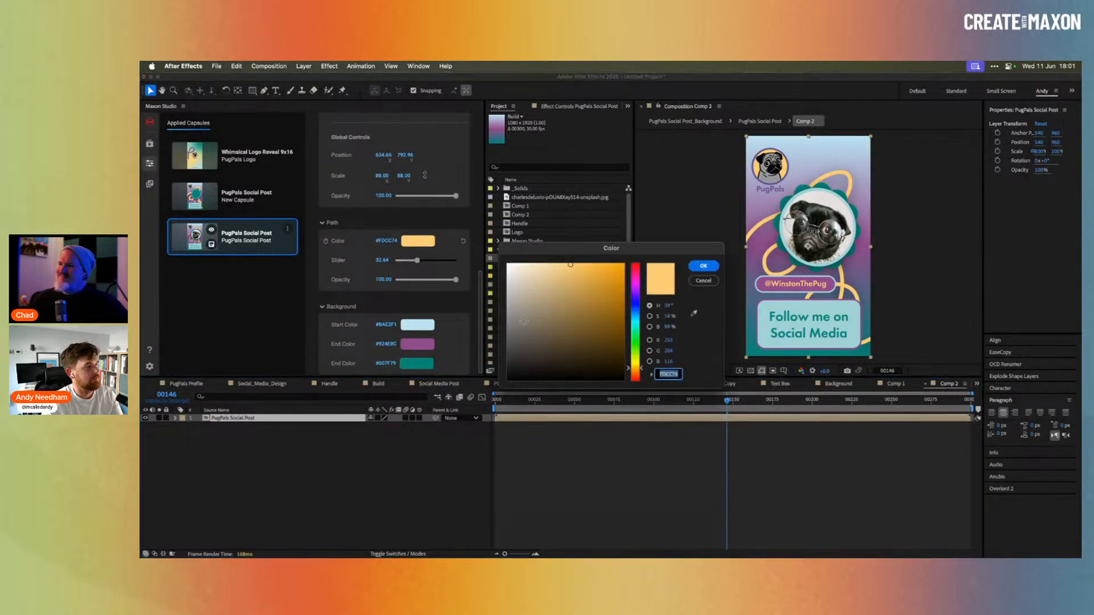
left_click_drag(638, 295, 637, 283)
left_click(703, 265)
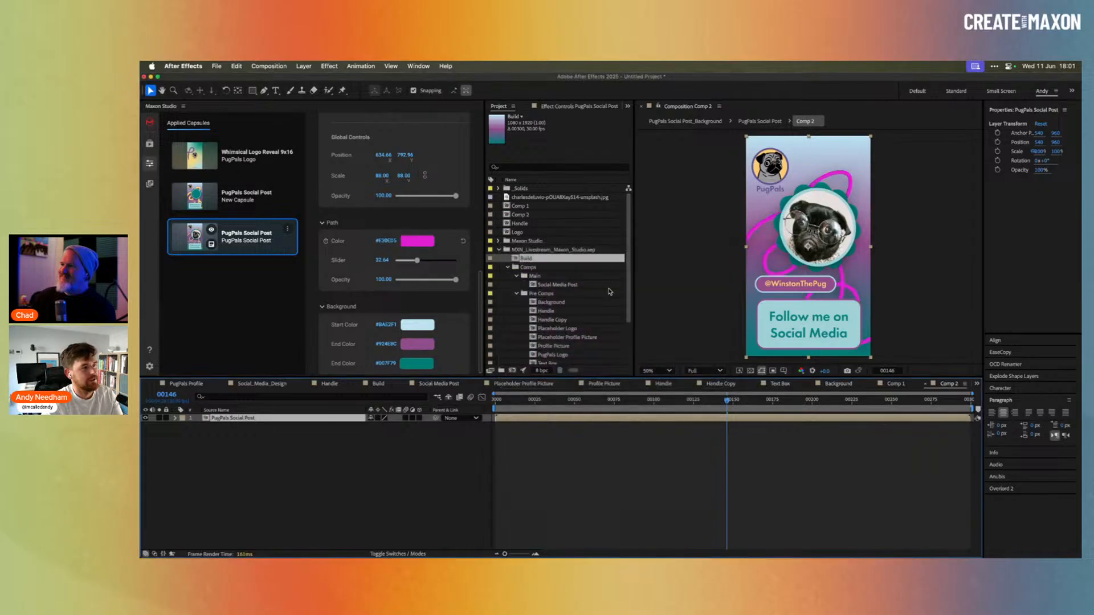
Reset the background path's color to its default and widen the path by raising its slider to about 82.
left_click(462, 242)
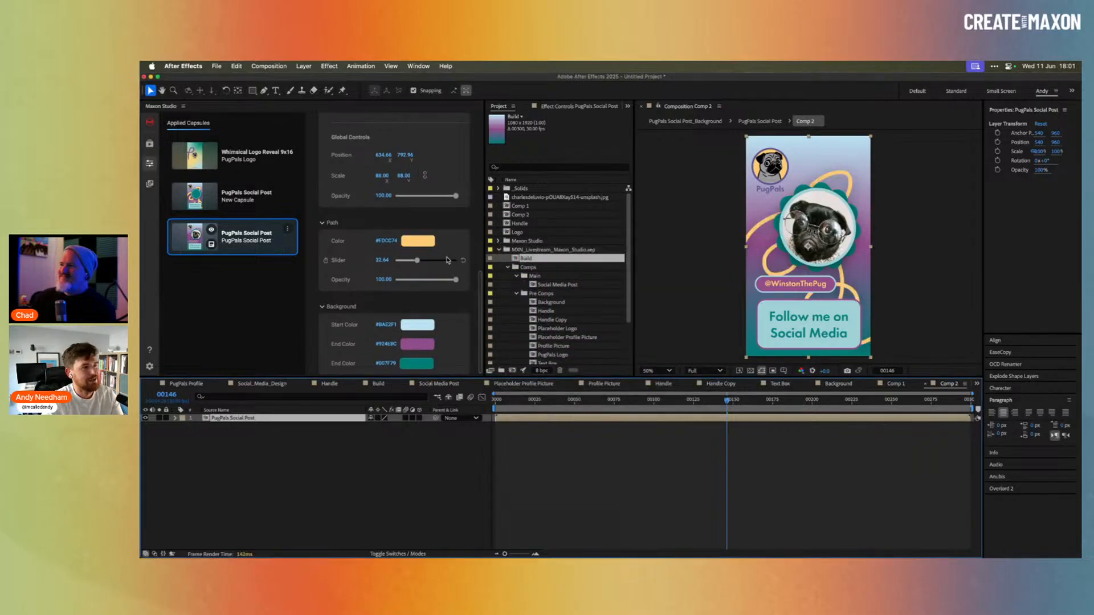
left_click_drag(417, 261, 445, 260)
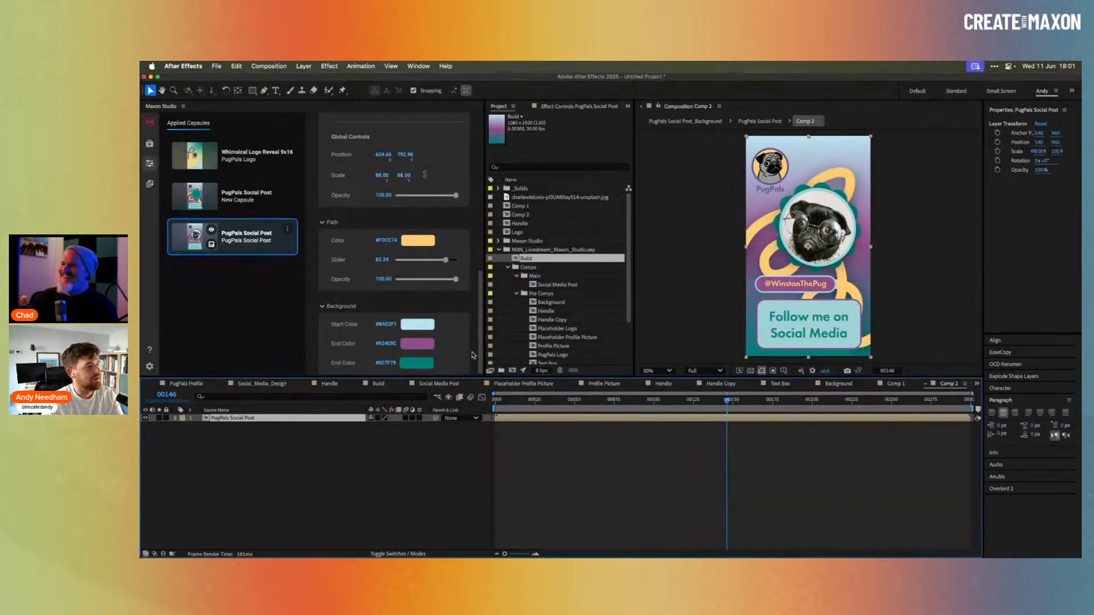
Change the background gradient's purple end color to bright blue.
left_click(417, 344)
left_click(637, 314)
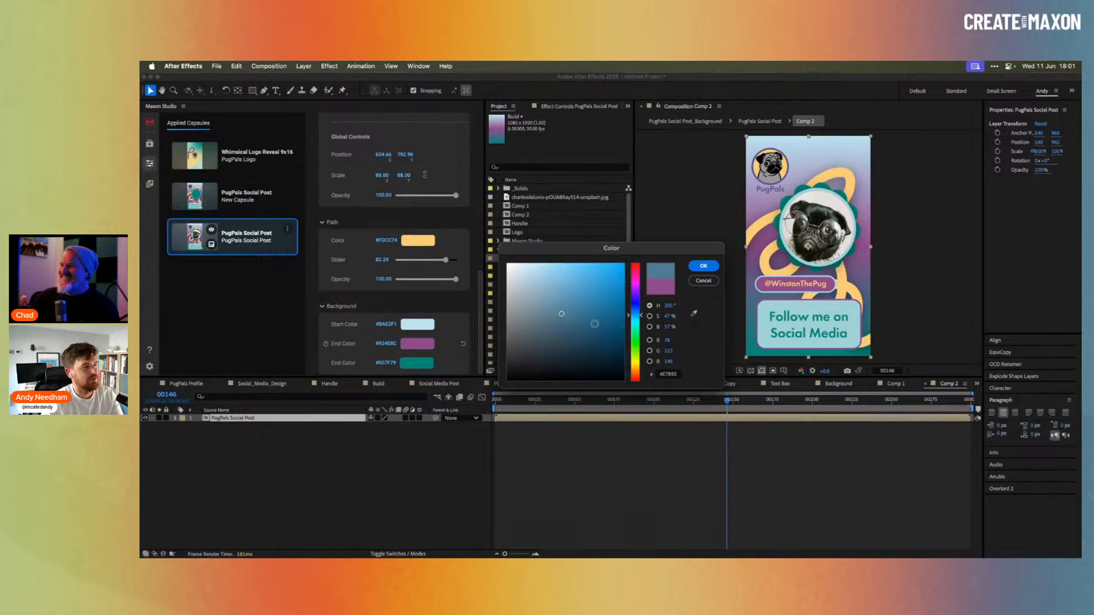
left_click(703, 265)
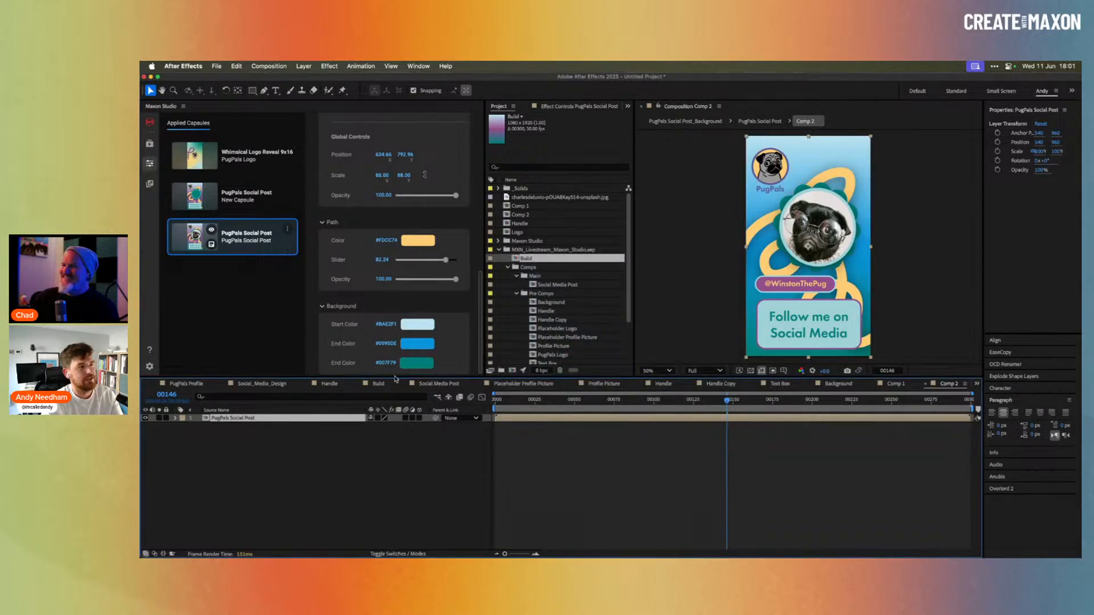
Try a purple color for the scalloped frame around the profile picture.
left_click_drag(482, 320, 472, 233)
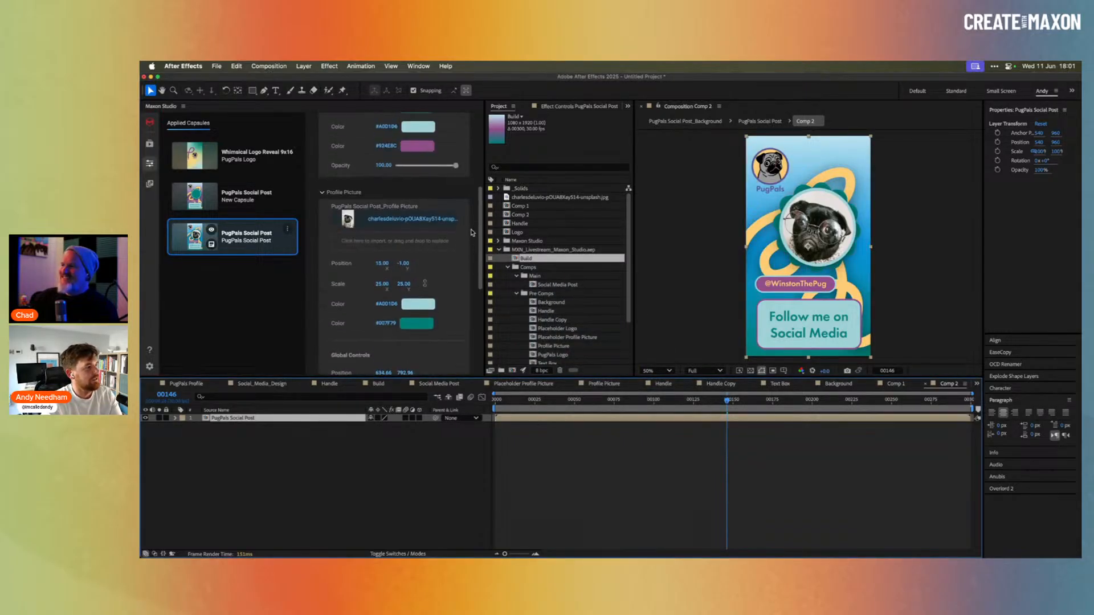
left_click(407, 324)
left_click(635, 289)
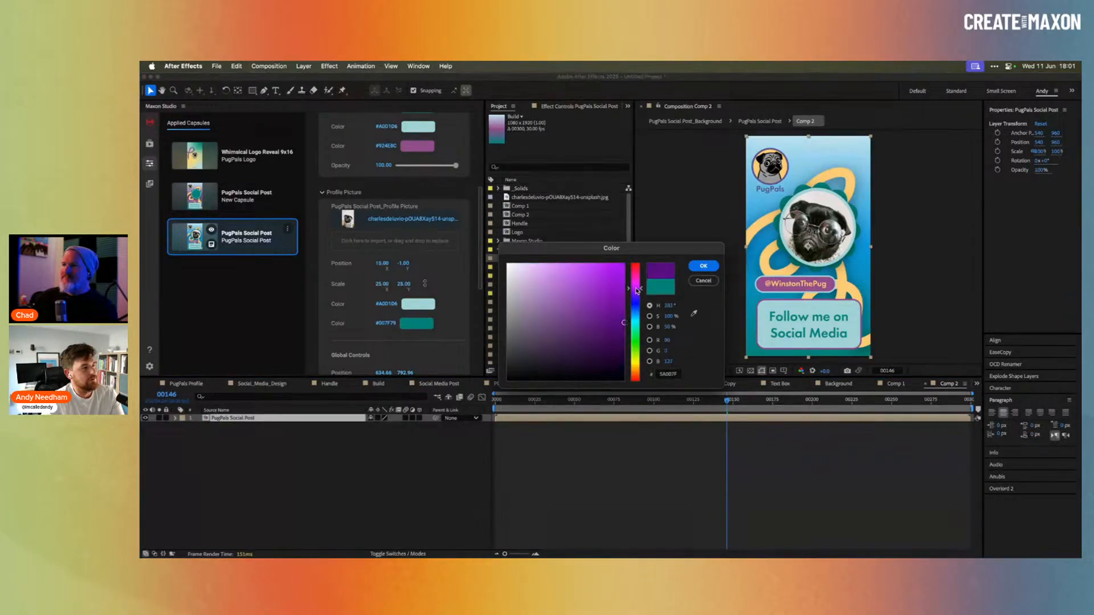
left_click(594, 300)
left_click(703, 265)
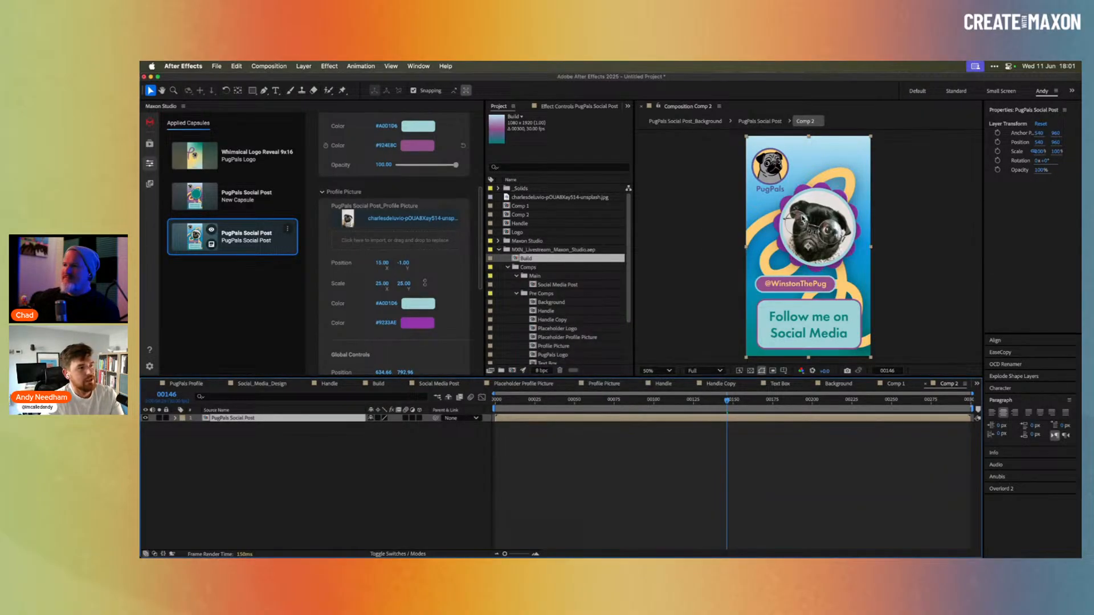
Try a darker teal for the profile picture's light ring, and reset both profile picture colors to their defaults.
left_click(418, 304)
left_click(583, 305)
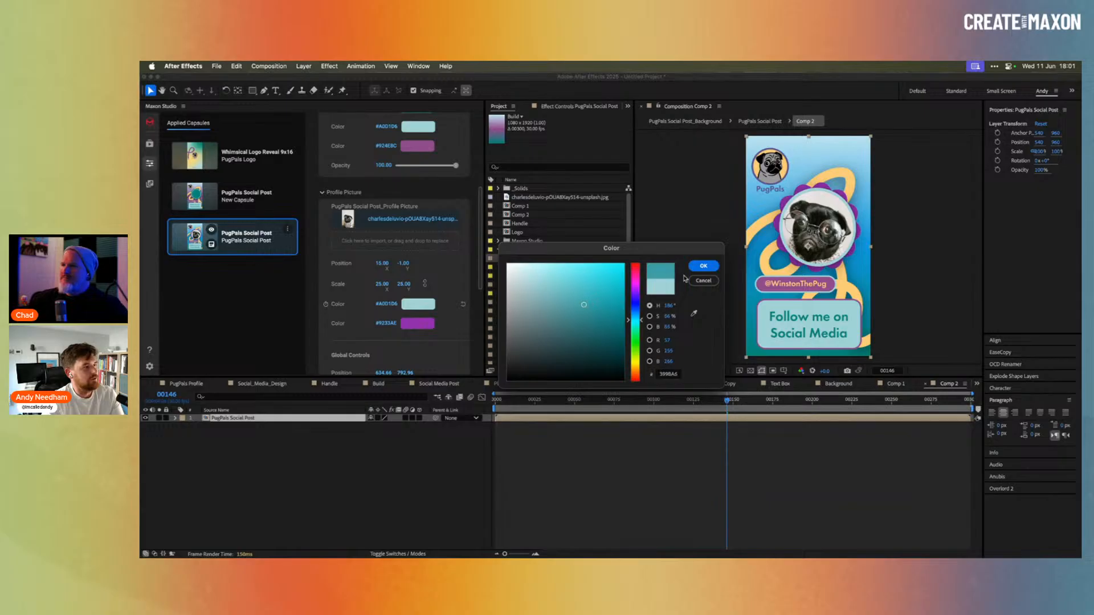
left_click(703, 265)
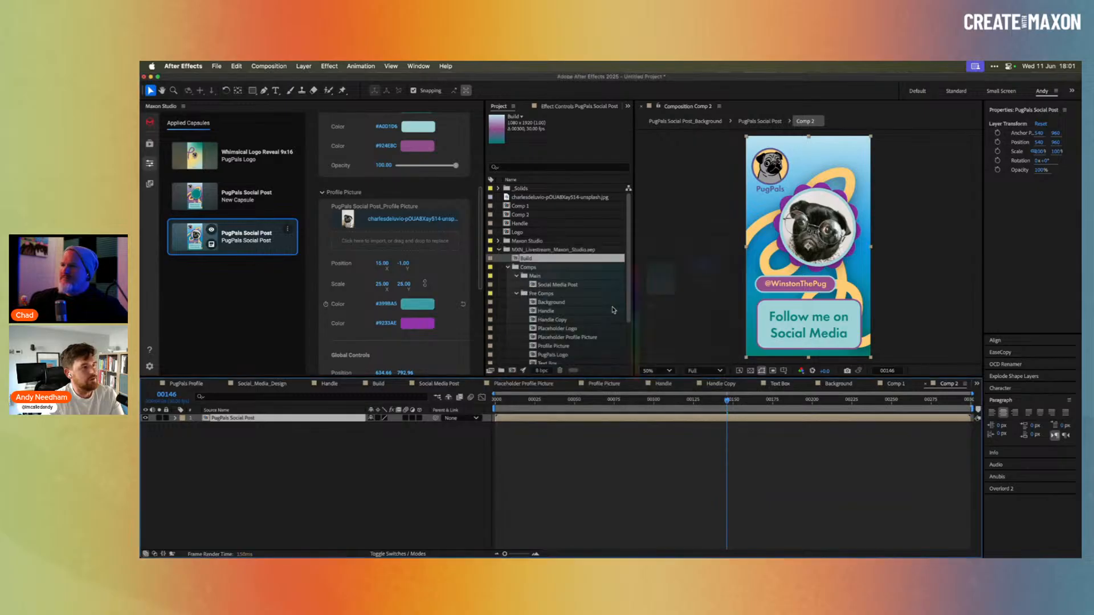
left_click(464, 303)
left_click(464, 323)
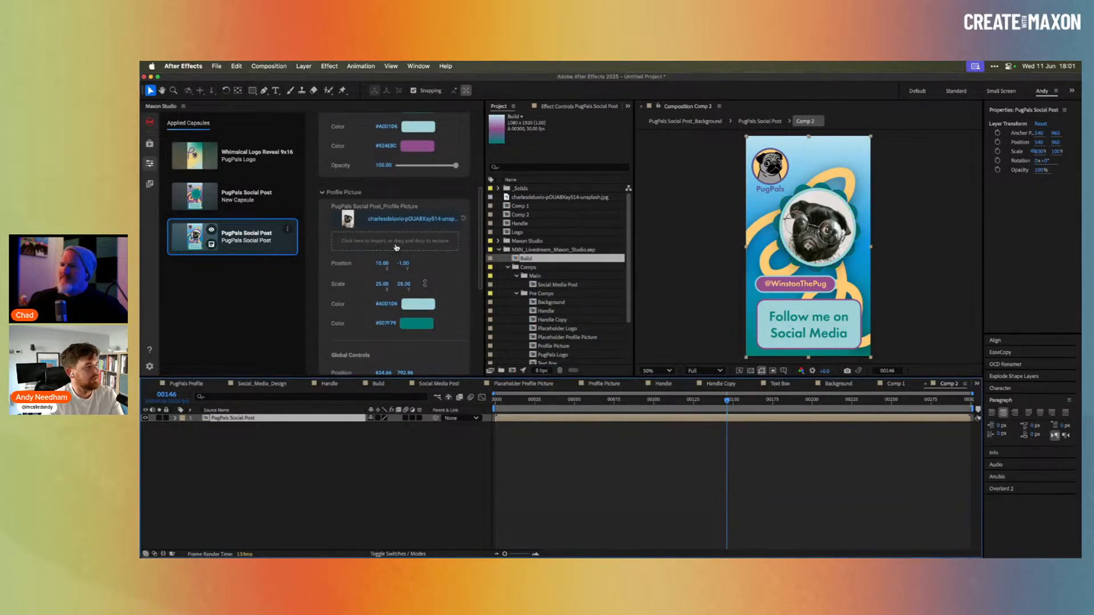
Switch to Finder, preview the pug photos in the Placeholder folder, and import the denim-jacket one (K4mSJ7kc0As) into the After Effects project.
scroll(465, 256, "up", 4)
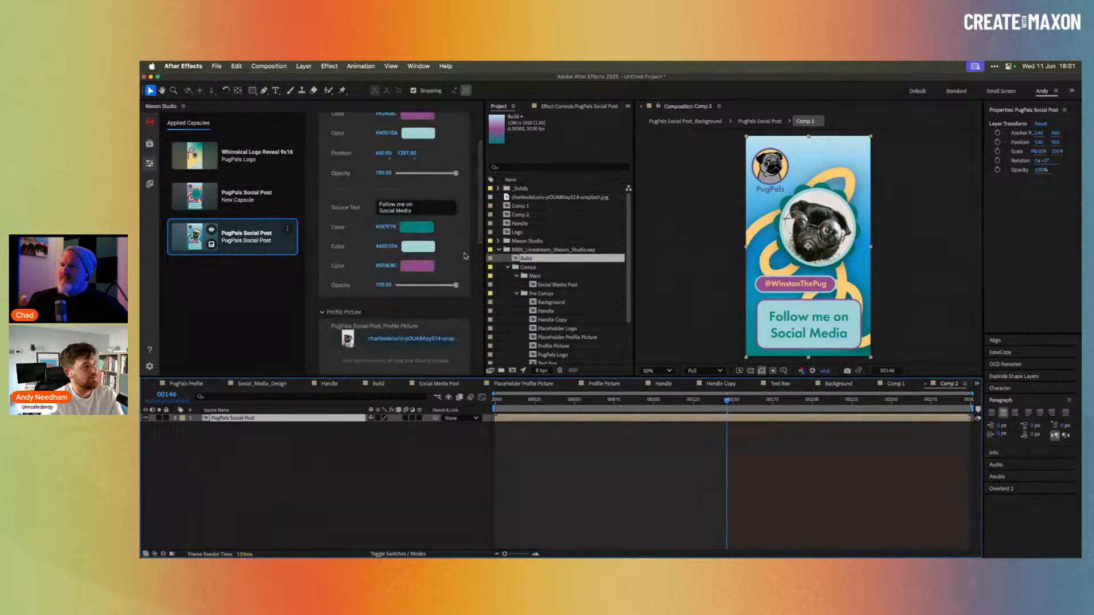
key("super+Tab")
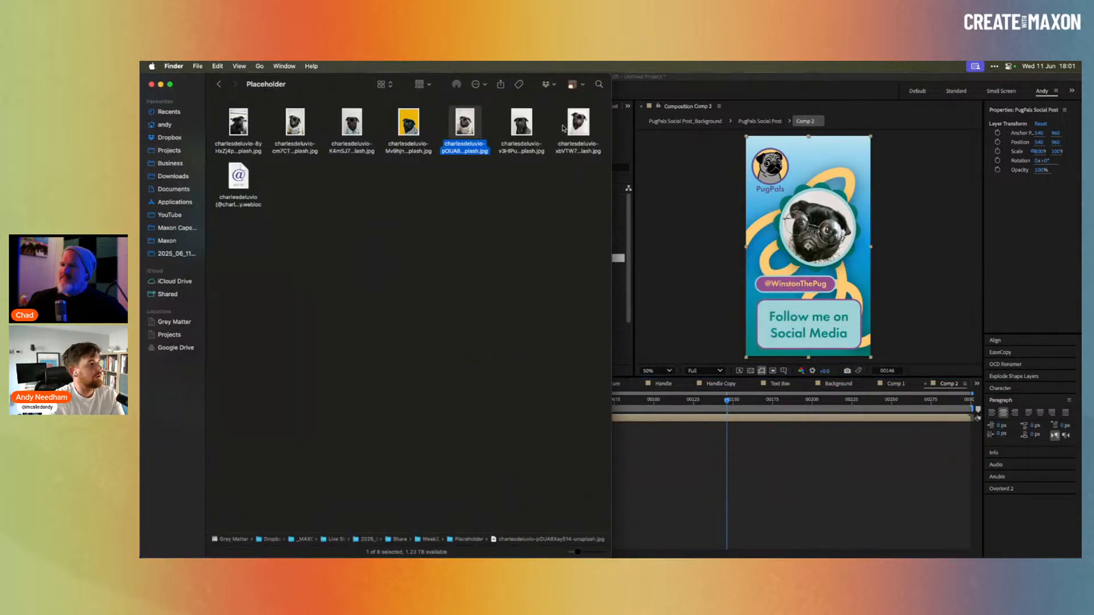
left_click(527, 120)
key("space")
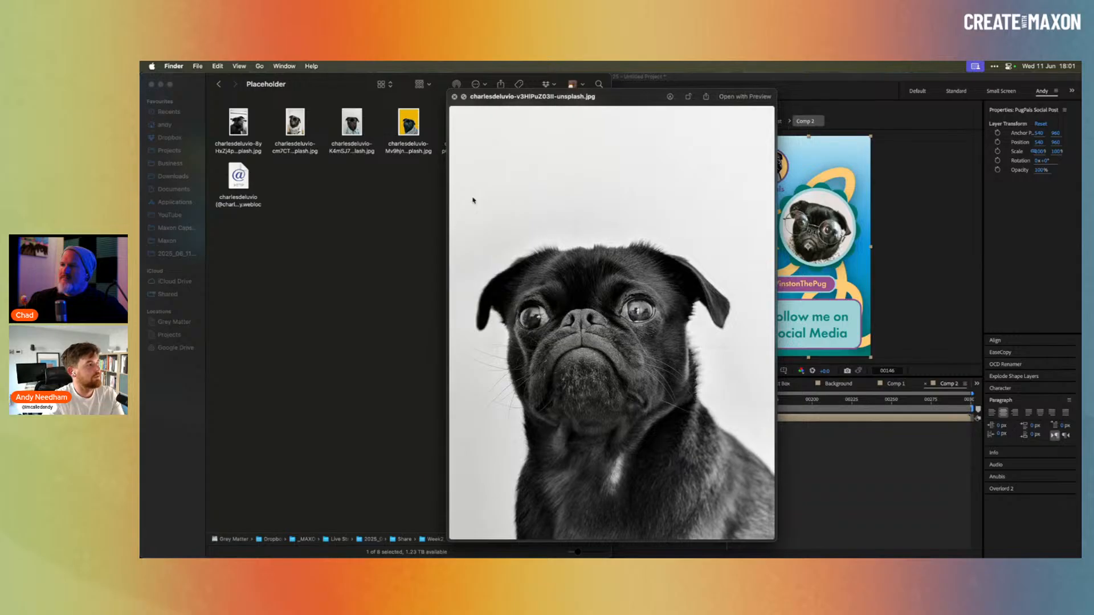
key("Left")
key("Left")
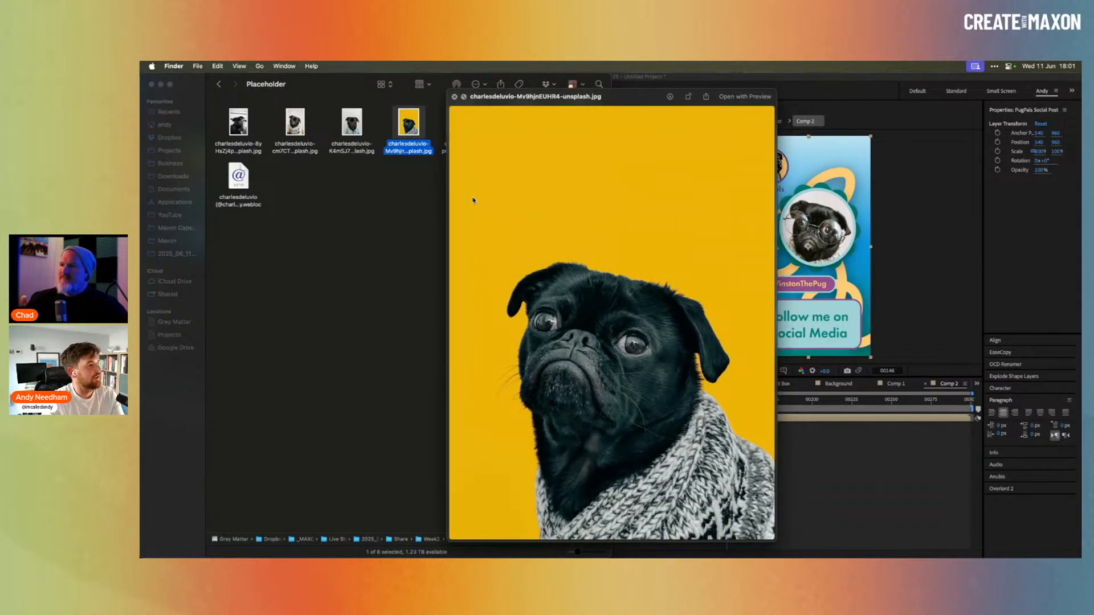
key("Left")
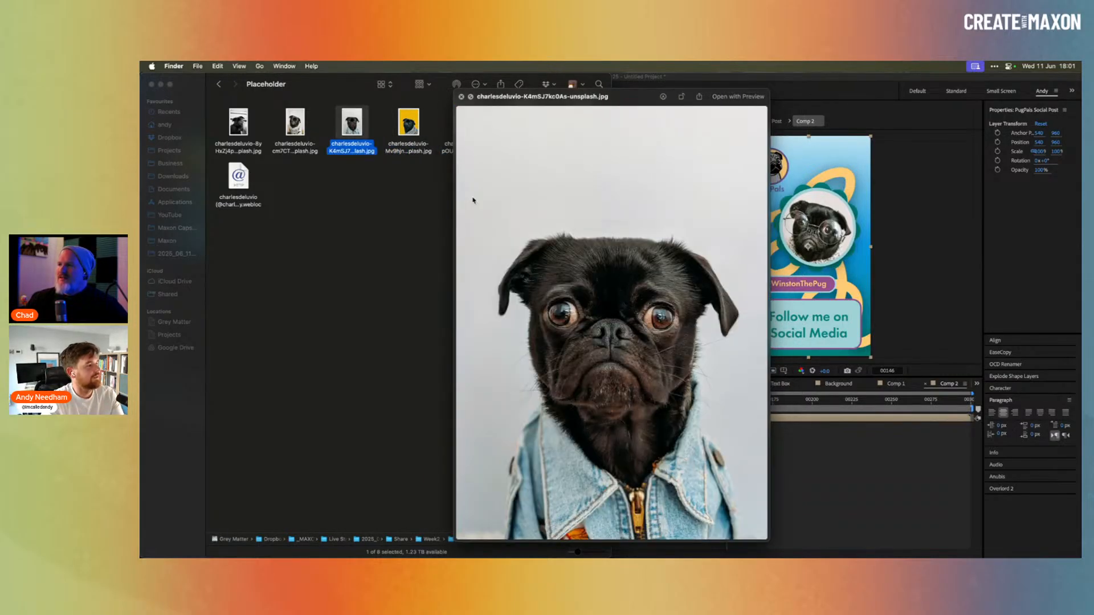
key("space")
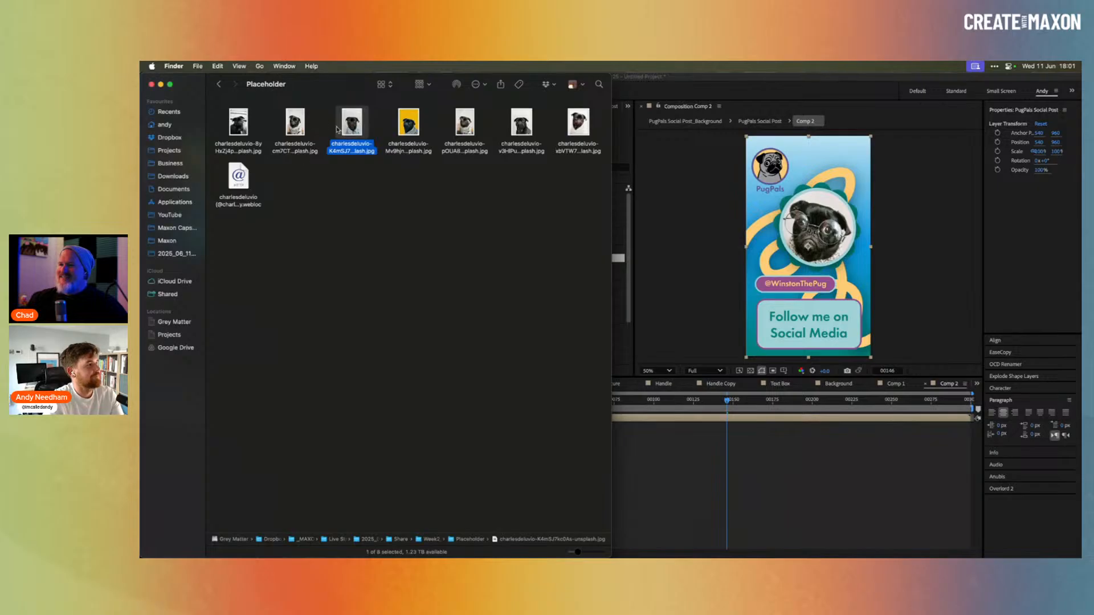
left_click_drag(352, 122, 581, 168)
key("super+Tab")
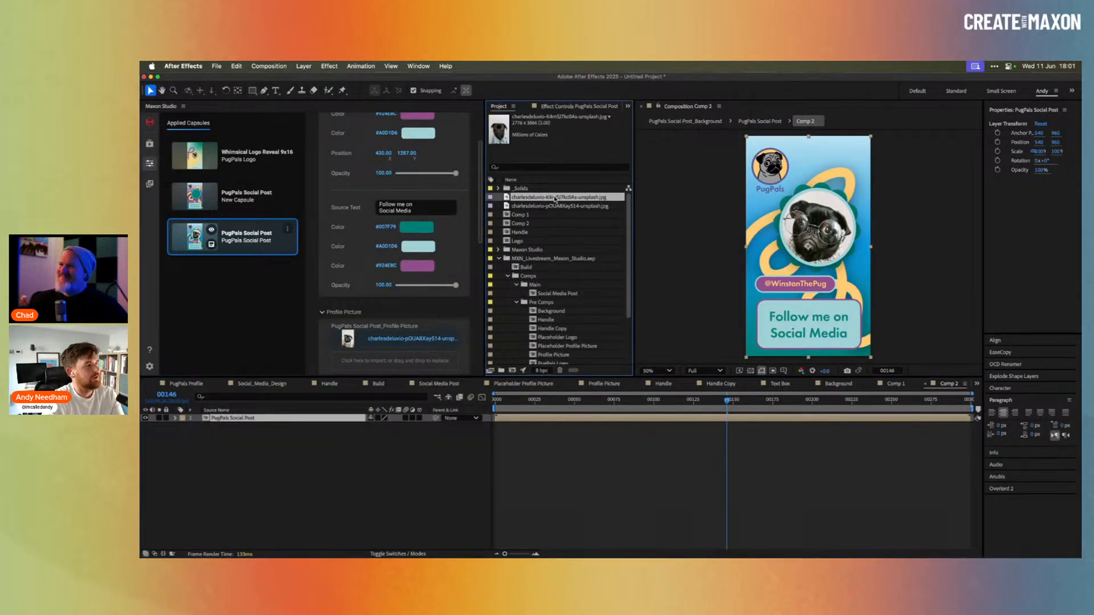
Try to apply a new instance of the applied PugPals Social Post capsule.
scroll(405, 145, "up", 3)
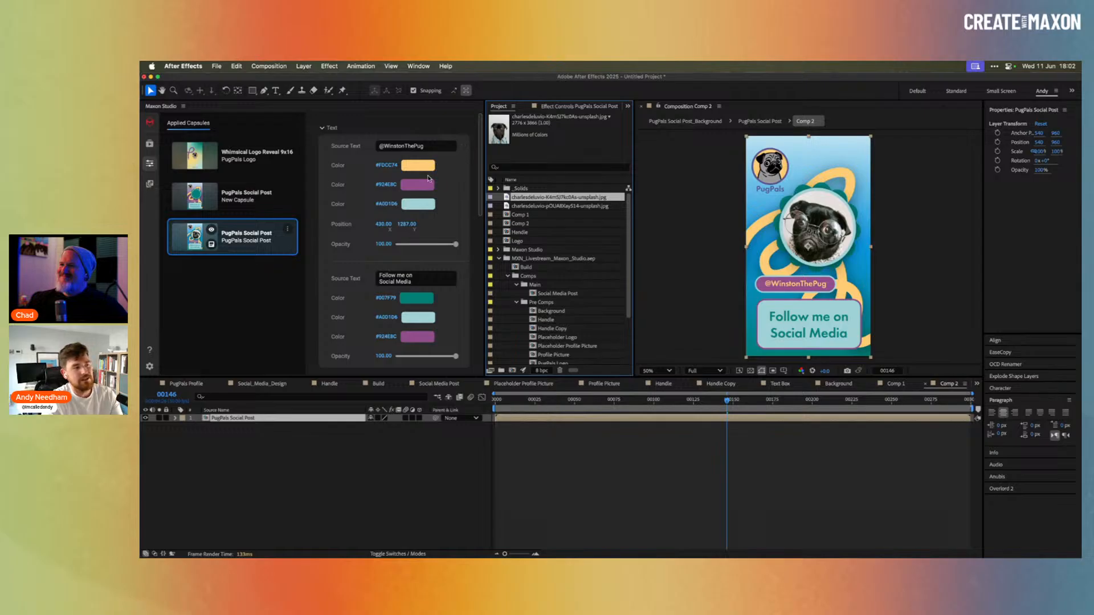
left_click(288, 228)
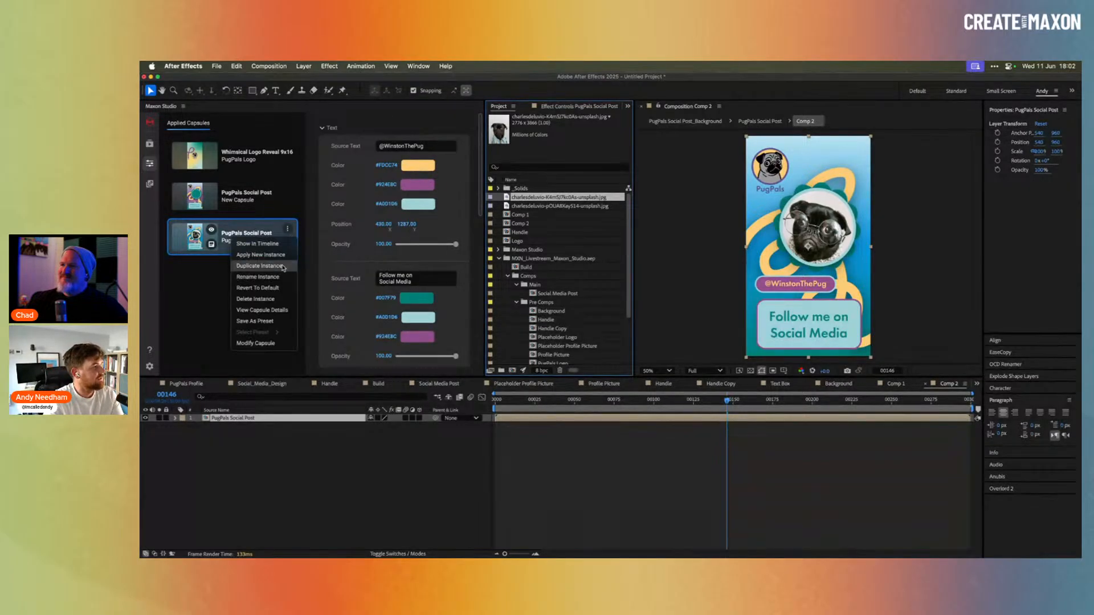
left_click(279, 258)
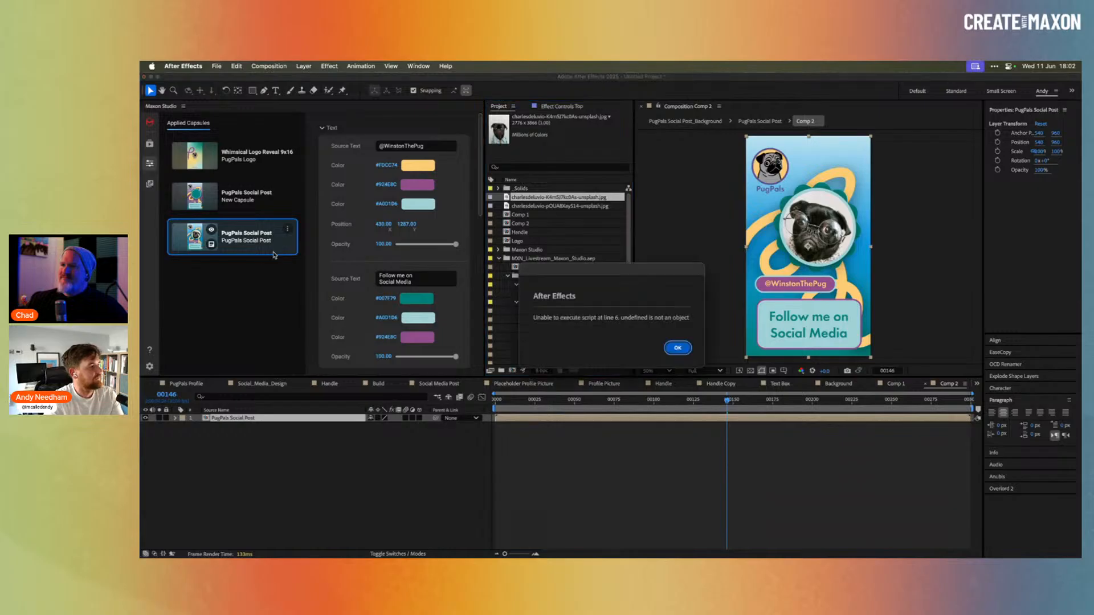
left_click(677, 348)
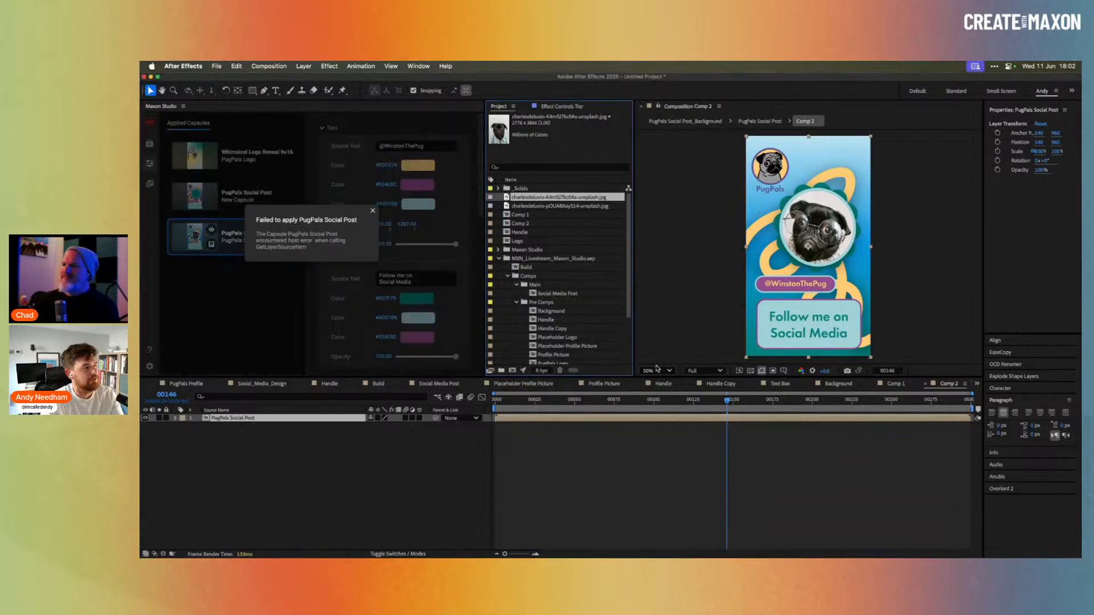
left_click(373, 211)
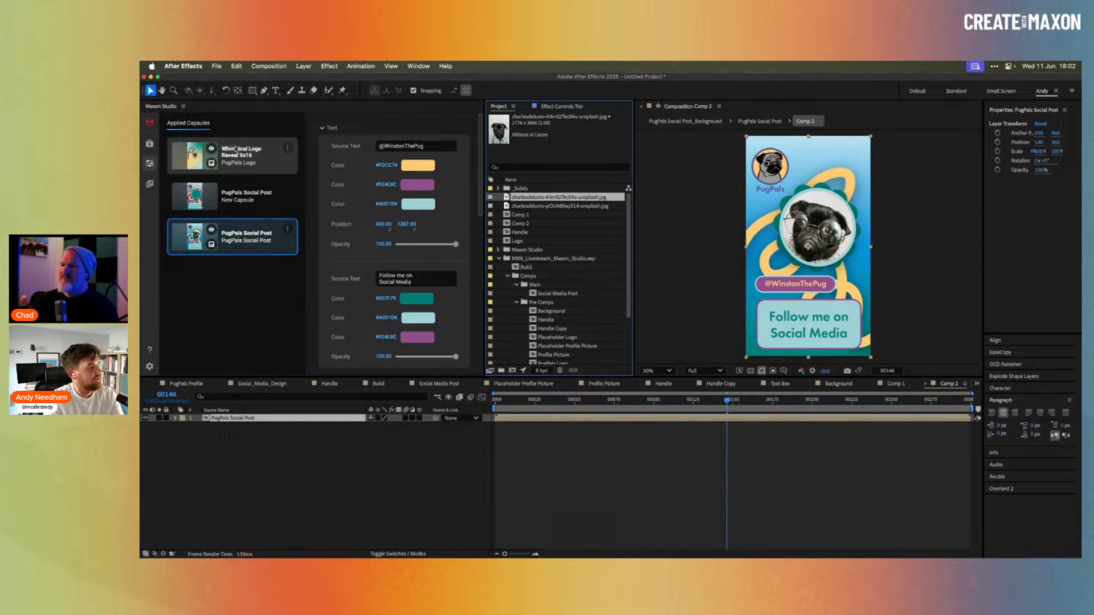
Return to the capsule library and create a new 1080x1920 portrait composition at 30 fps, 300 frames long.
left_click(150, 146)
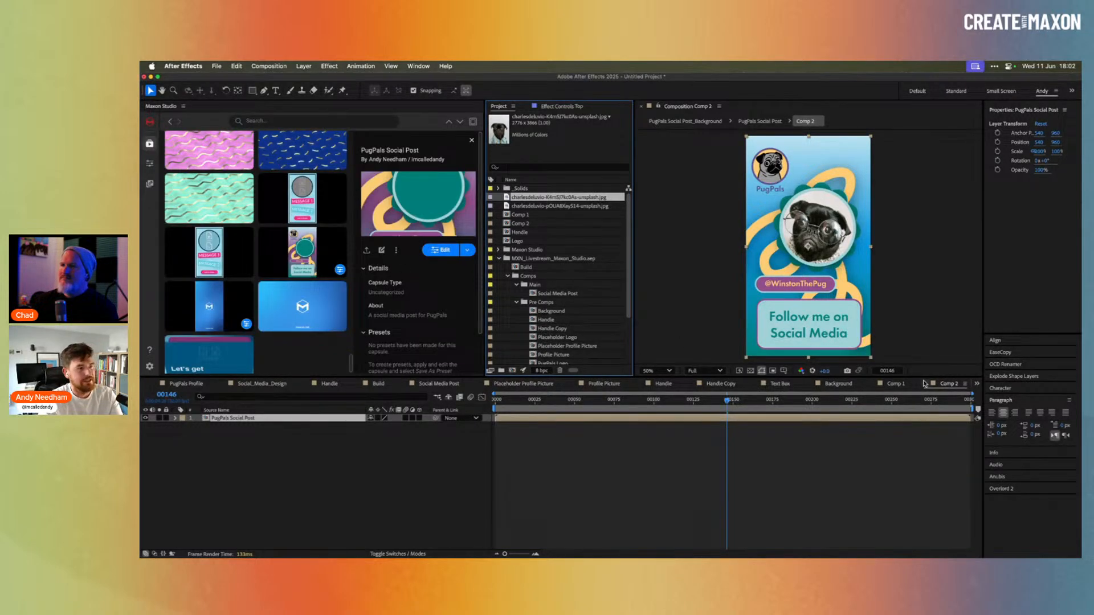
left_click(896, 385)
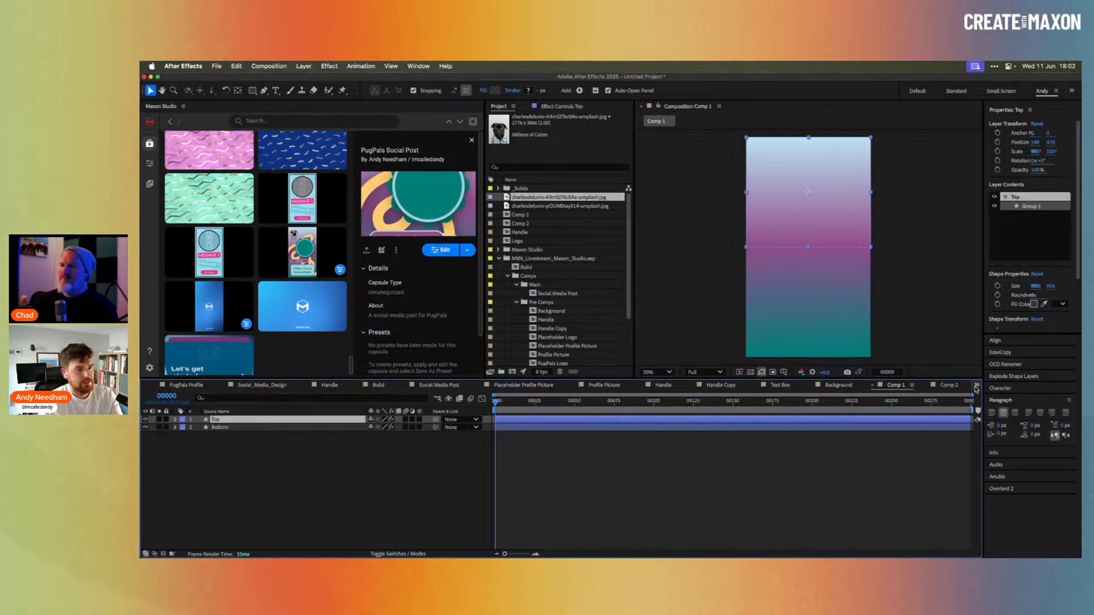
key("super+n")
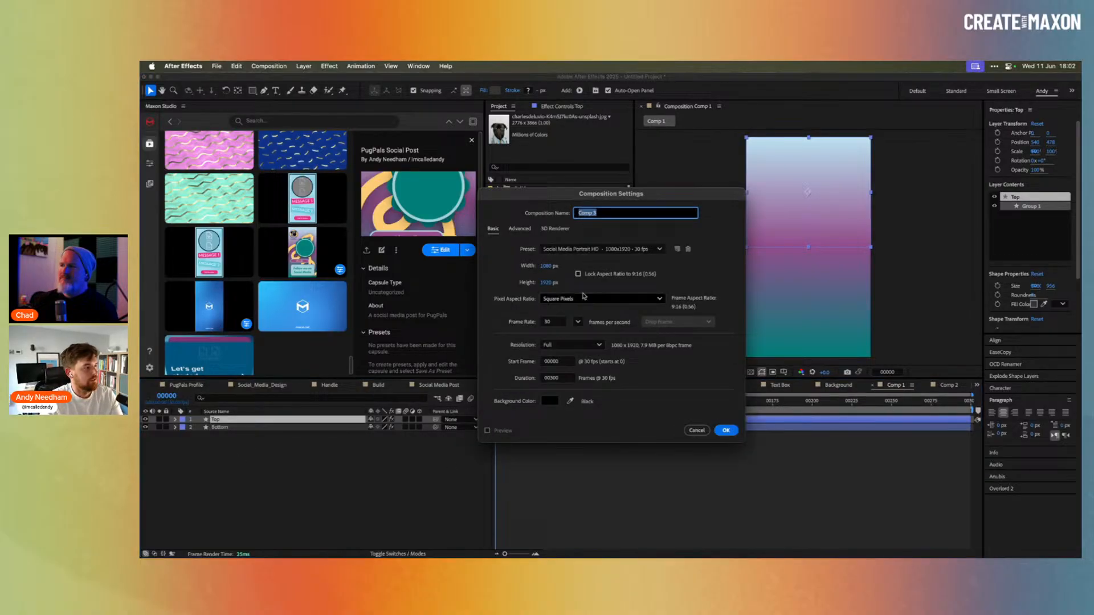
left_click(725, 430)
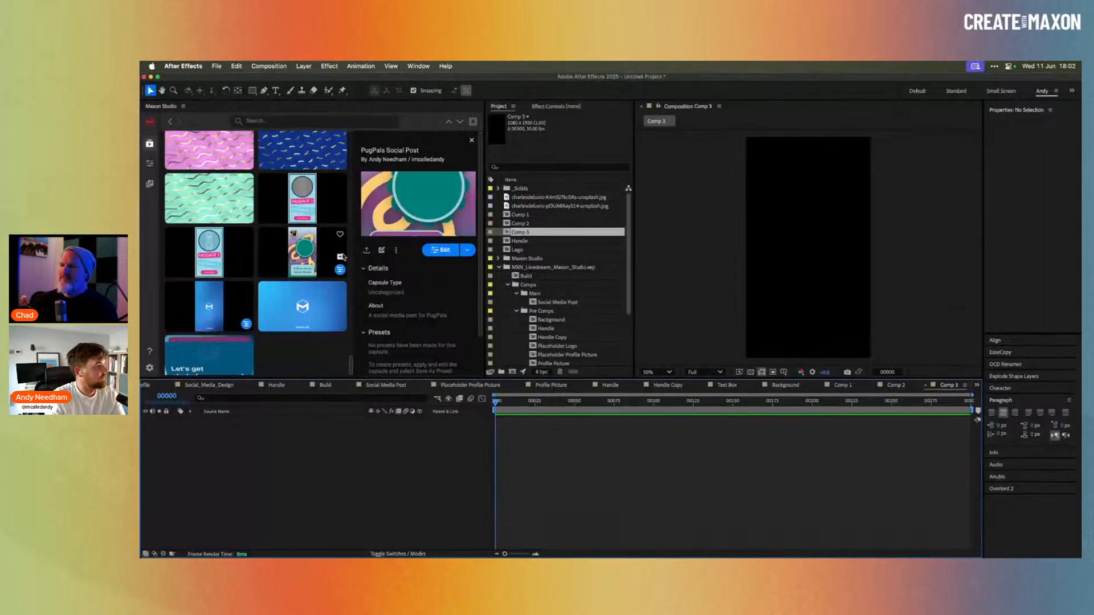
Apply the PugPals Social Post capsule to the new composition and open the new instance's controls for editing.
left_click(340, 258)
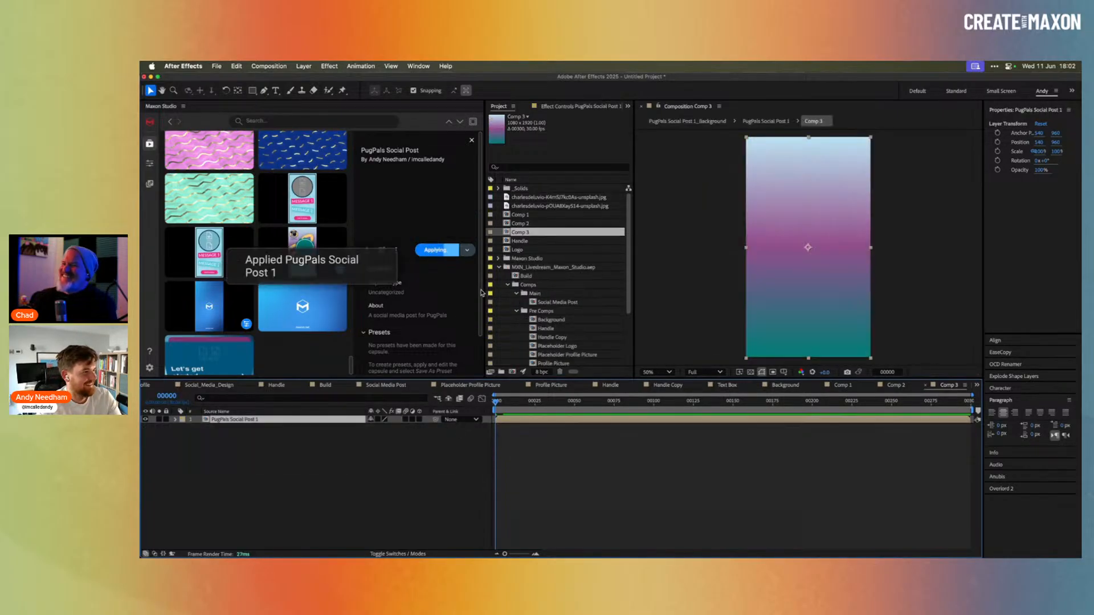
left_click(467, 251)
left_click(451, 256)
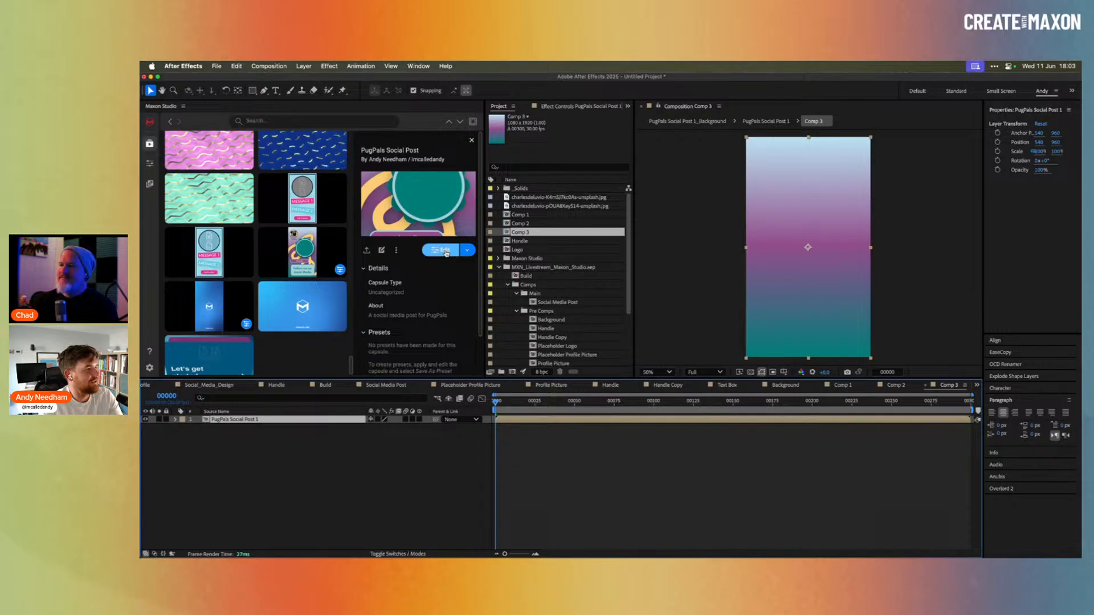
left_click(446, 253)
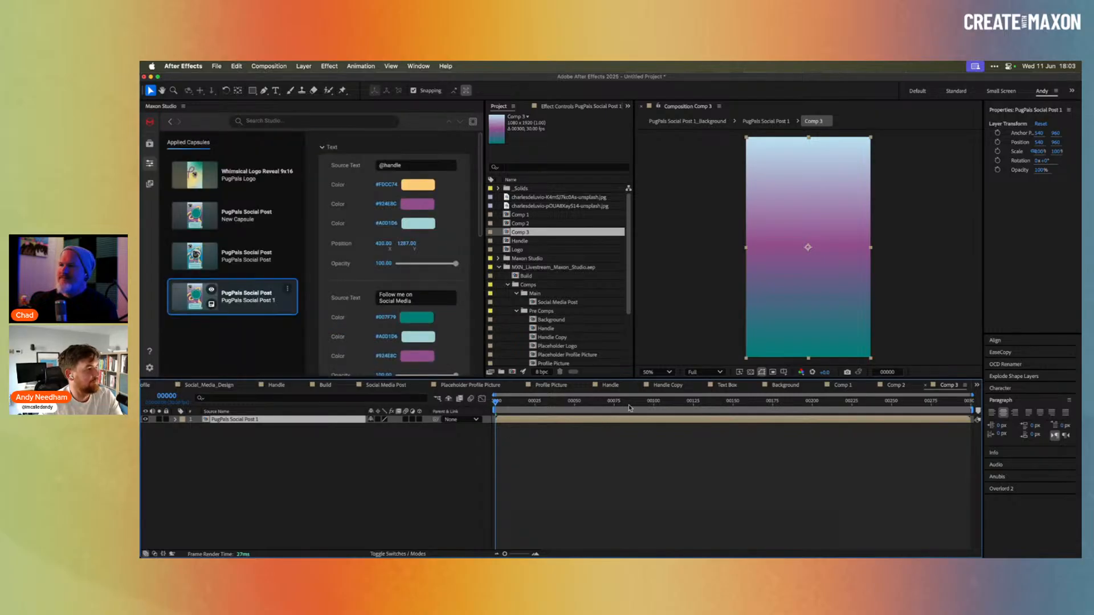
Go to frame 124 and replace the new capsule's profile picture with the imported denim-jacket pug photo.
left_click_drag(629, 407, 690, 402)
left_click(596, 197)
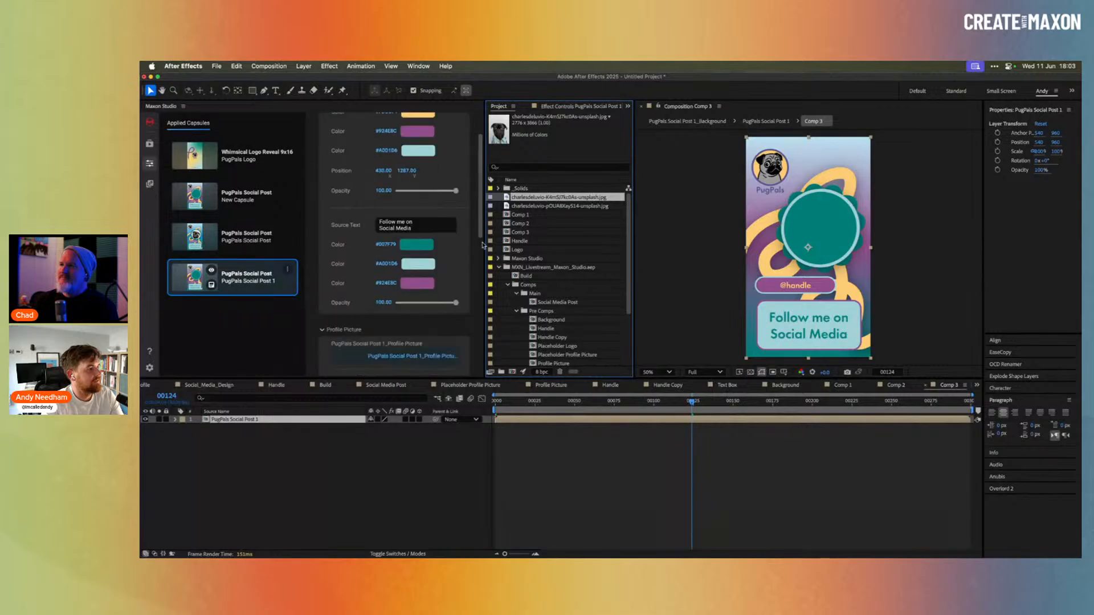
left_click_drag(569, 201, 410, 300)
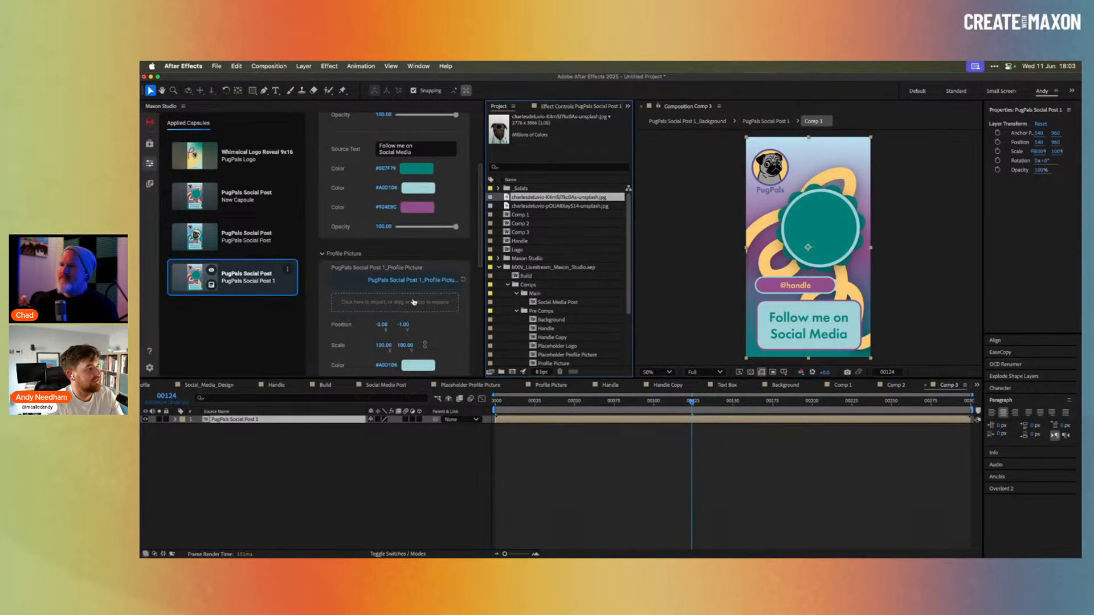
Scale the pug photo in the profile picture to 25, enlarge it to 30, and reposition it to about 47, -44.
left_click(383, 343)
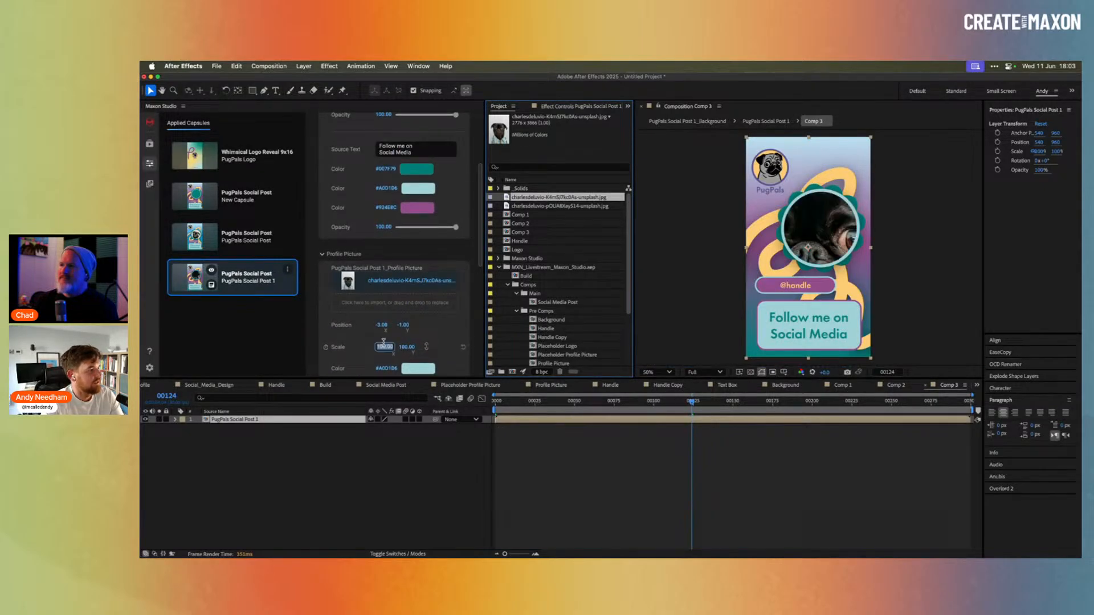
type("25")
key("Return")
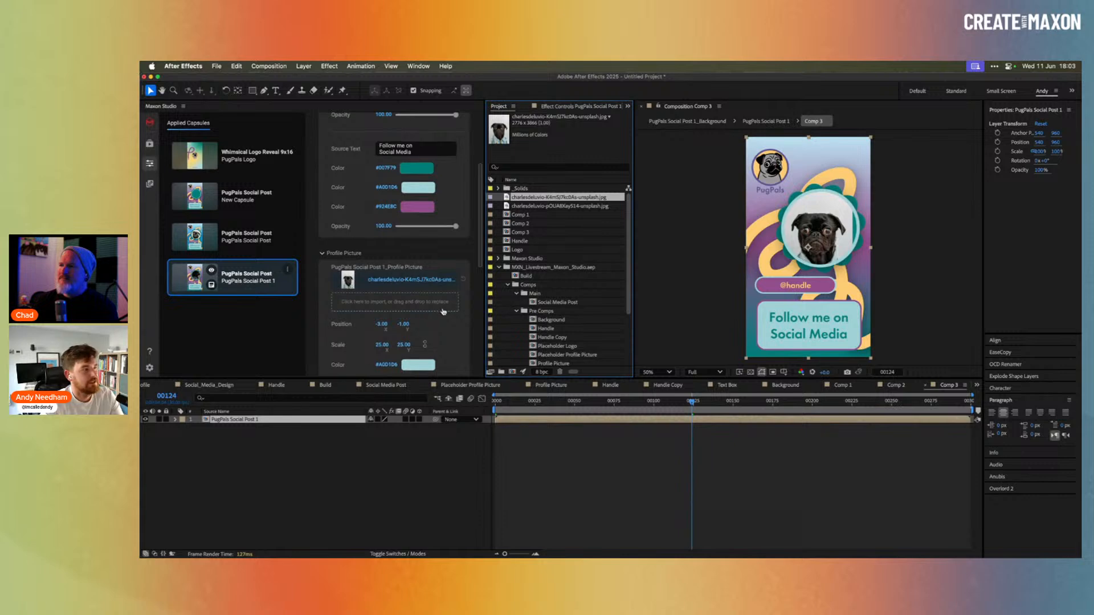
left_click(384, 343)
type("30")
key("Return")
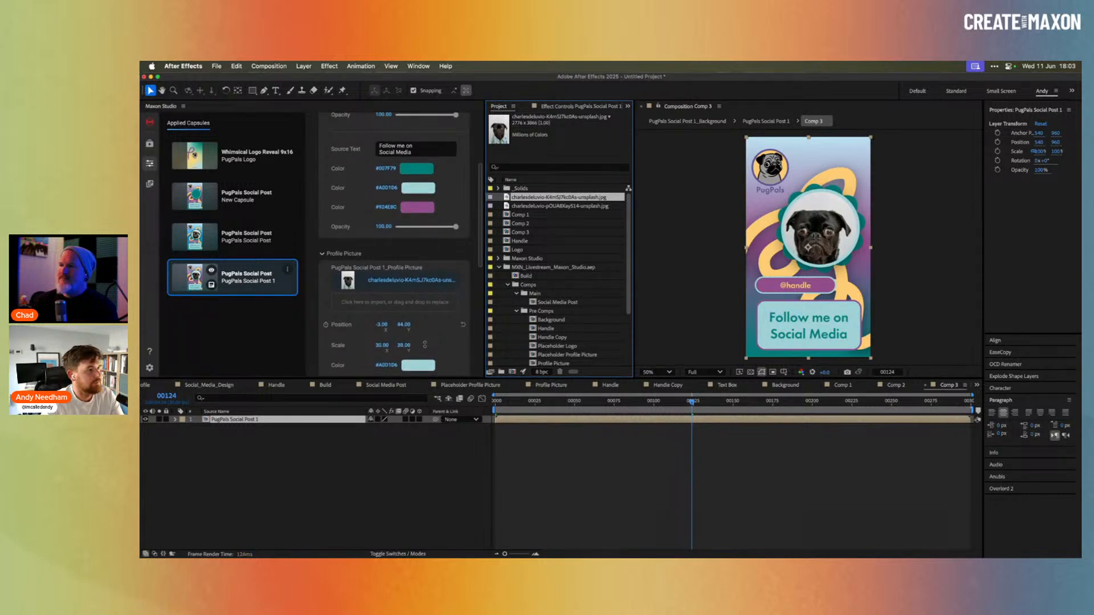
mouse_move(403, 325)
left_mouse_down()
mouse_move(415, 324)
mouse_move(373, 325)
mouse_move(407, 326)
left_mouse_up()
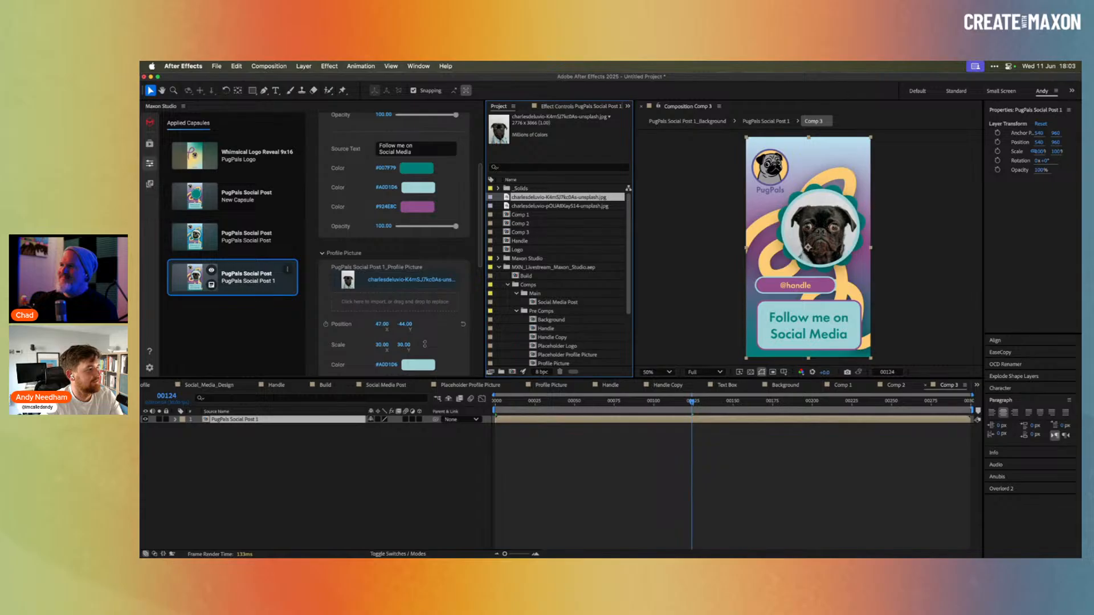
Shift the pug photo's horizontal position to about 33 and replace the handle text after the @ with the co-host's first name.
left_click_drag(381, 324, 370, 324)
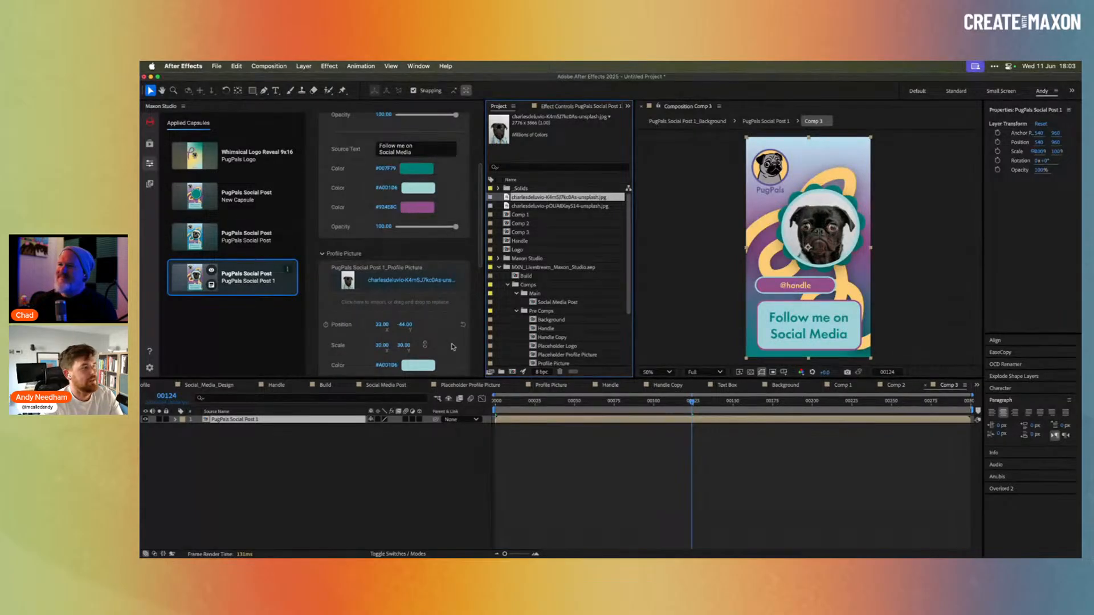
scroll(438, 159, "up", 5)
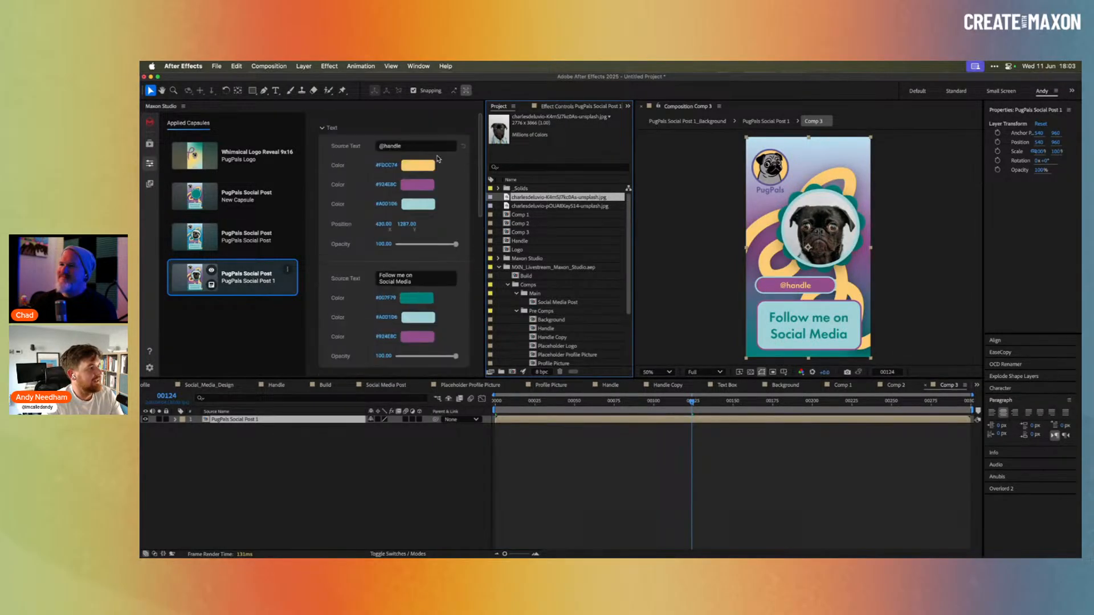
left_click_drag(410, 146, 387, 145)
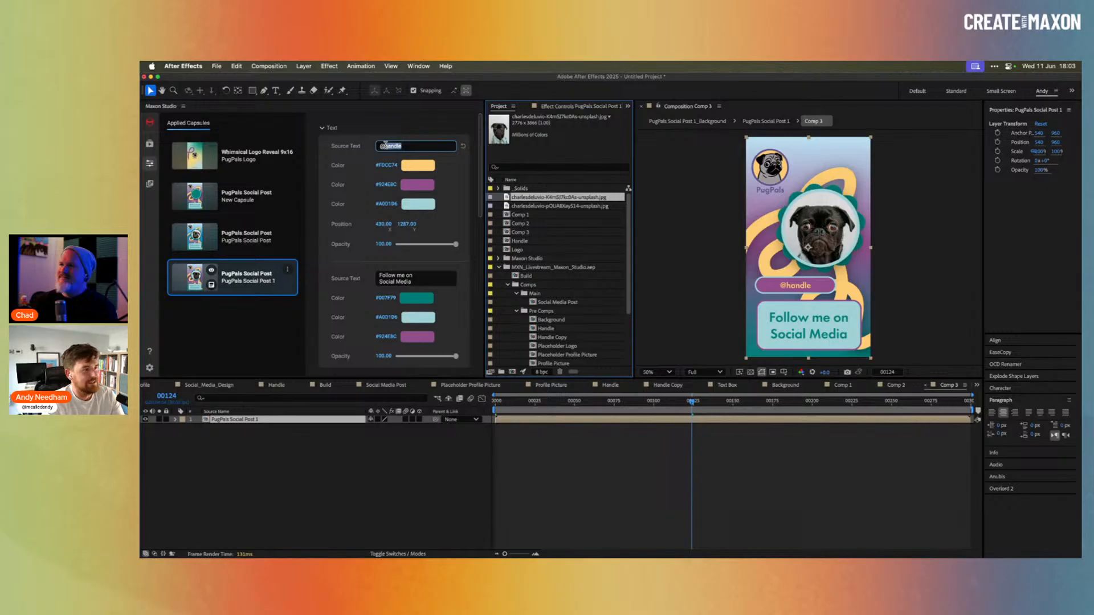
type("Chad")
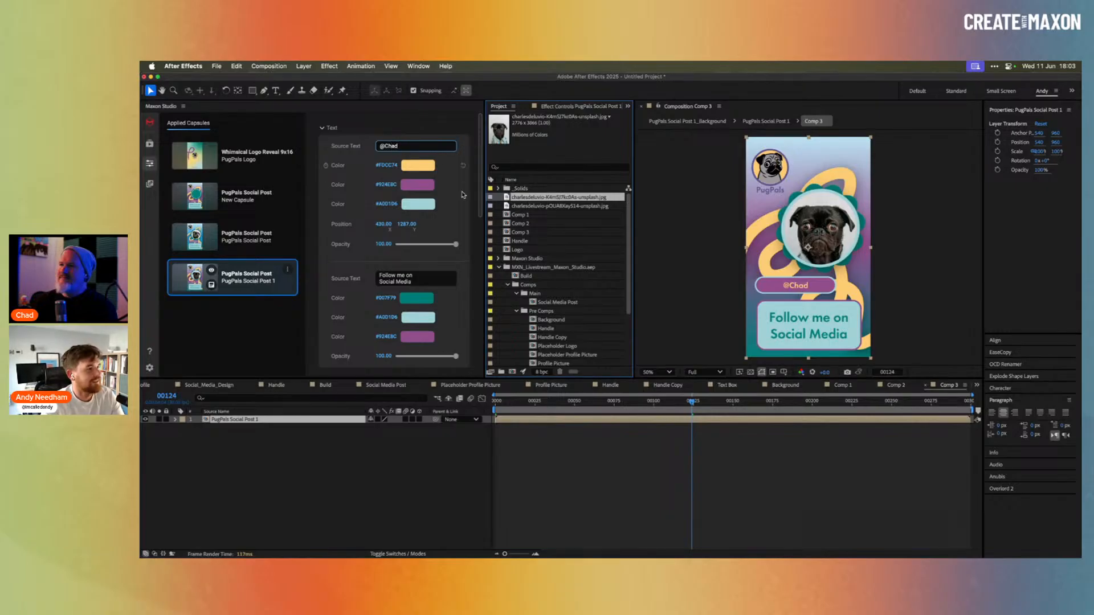
left_click(660, 493)
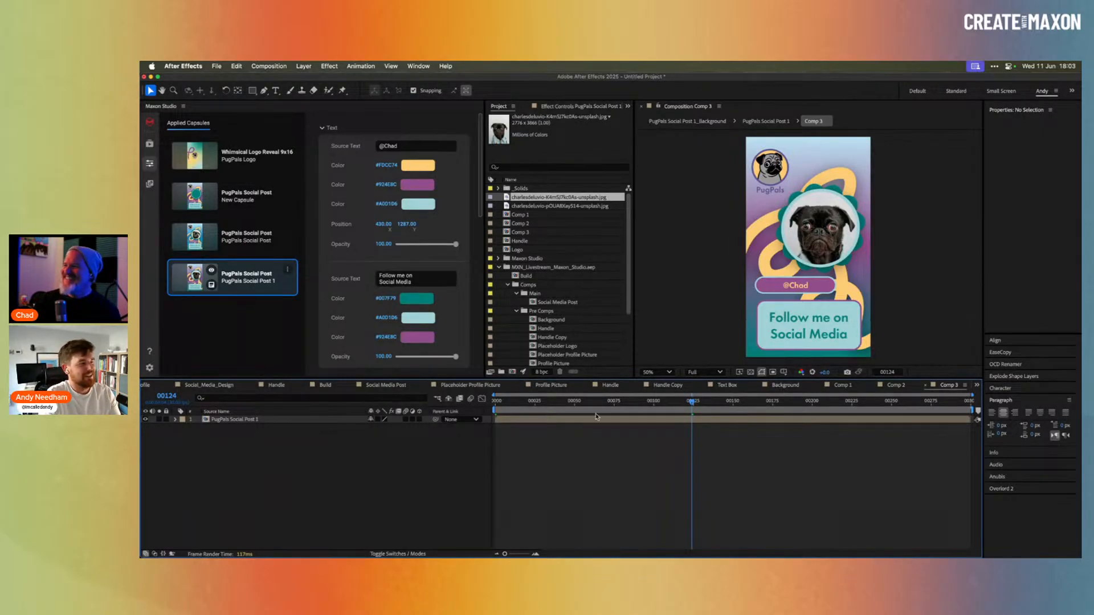
Compare Comp 2 with Comp 3, return to Comp 3, and collapse the MXN_Livestream_Maxon_Studio.aep project folder.
left_click(891, 388)
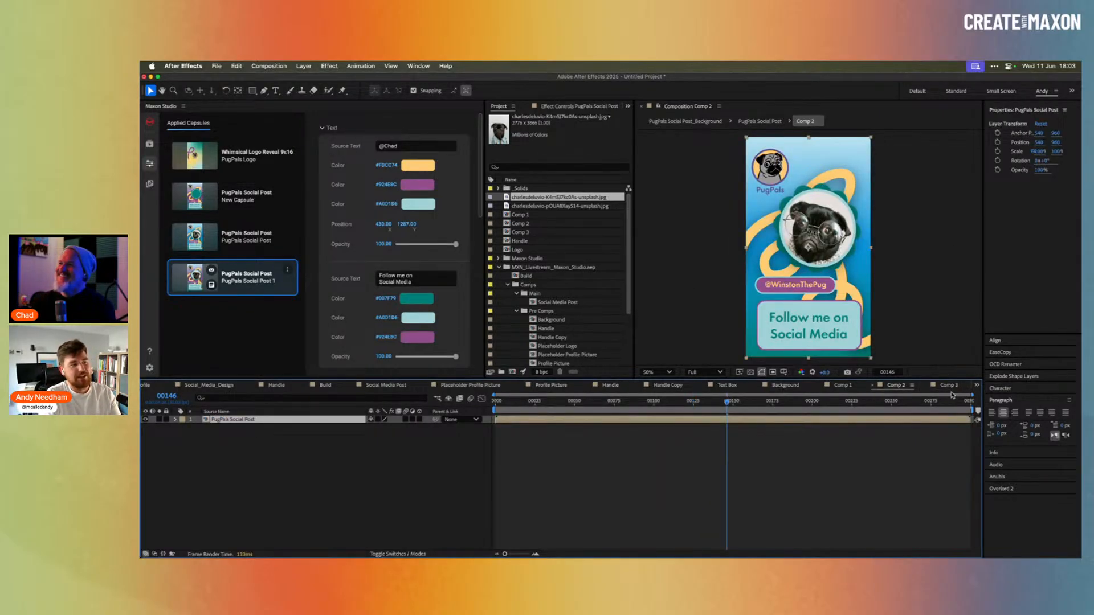
left_click(950, 388)
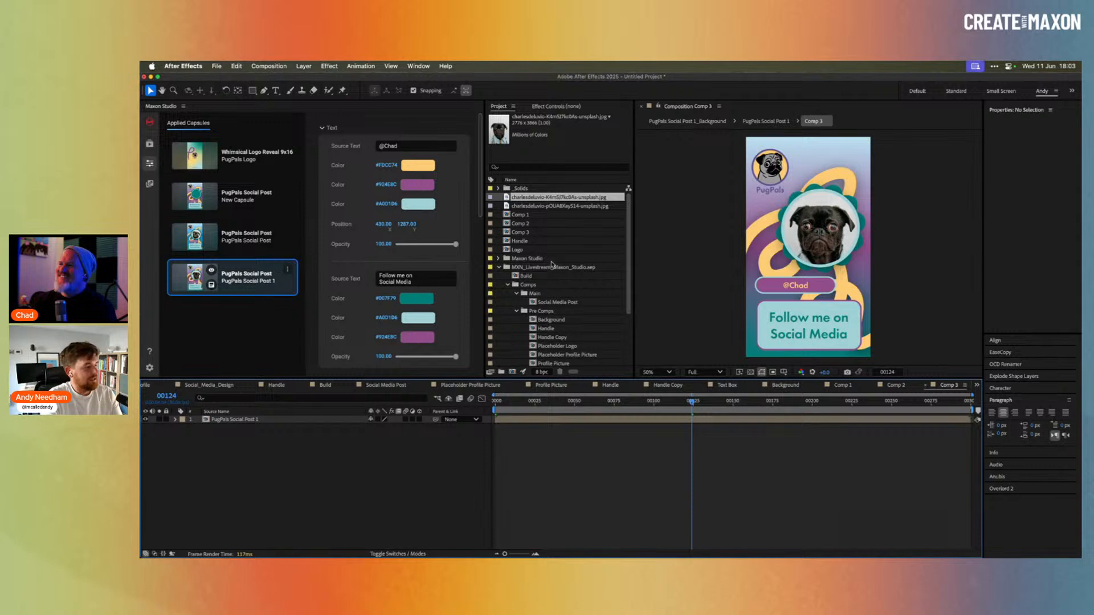
left_click(499, 267)
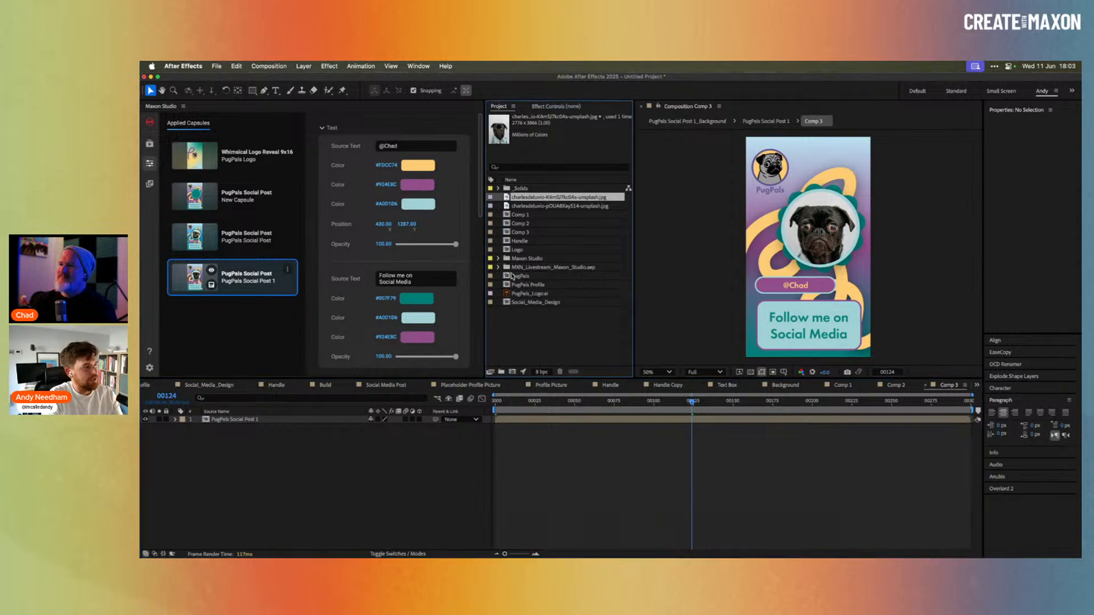
left_click(546, 321)
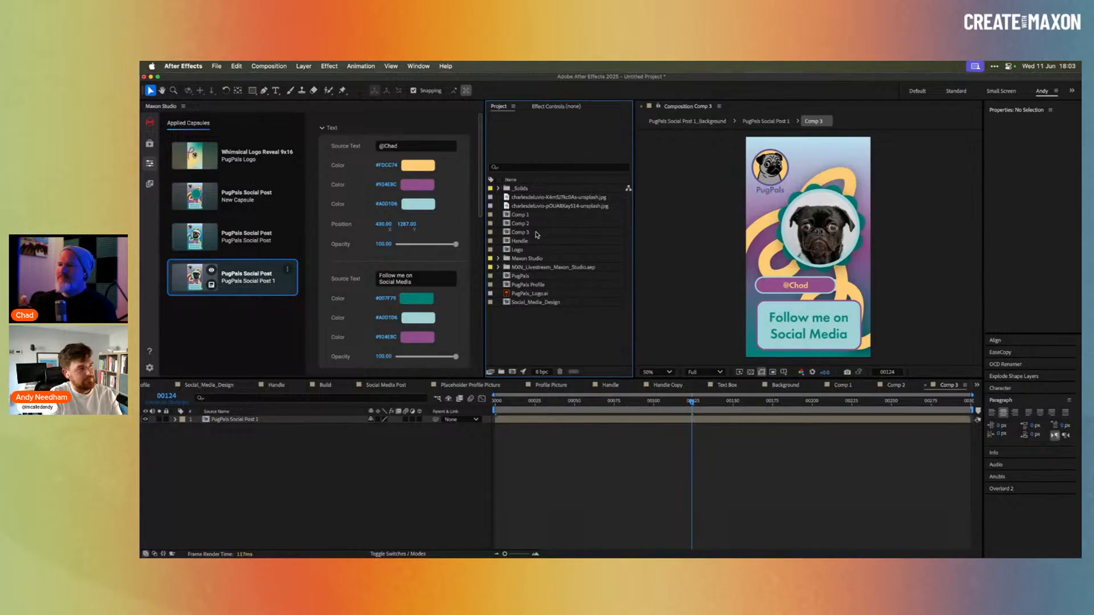
left_click(536, 235)
left_click(537, 250)
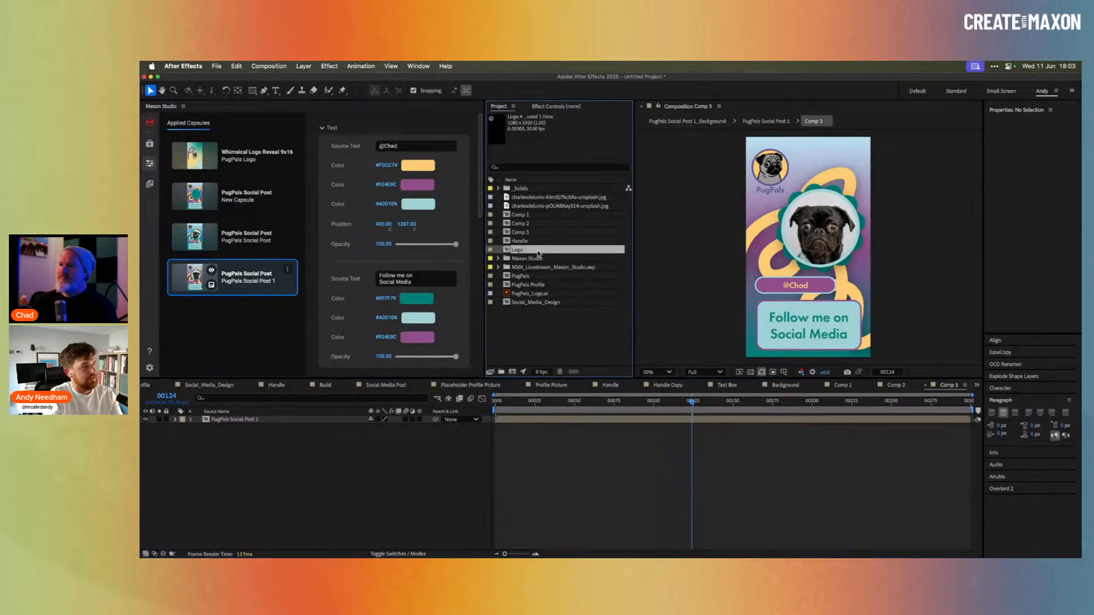
left_click(550, 353)
key("super+Tab")
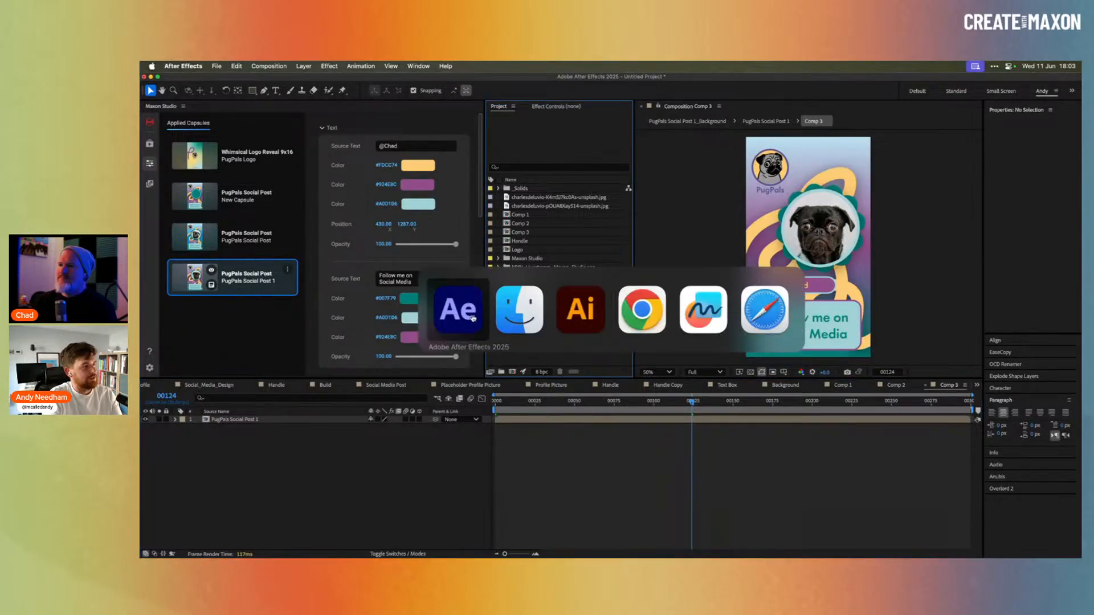
Create a single new composition from PugPals and Comp 3 with PugPals' dimensions and Sequence Layers enabled.
left_click(533, 278)
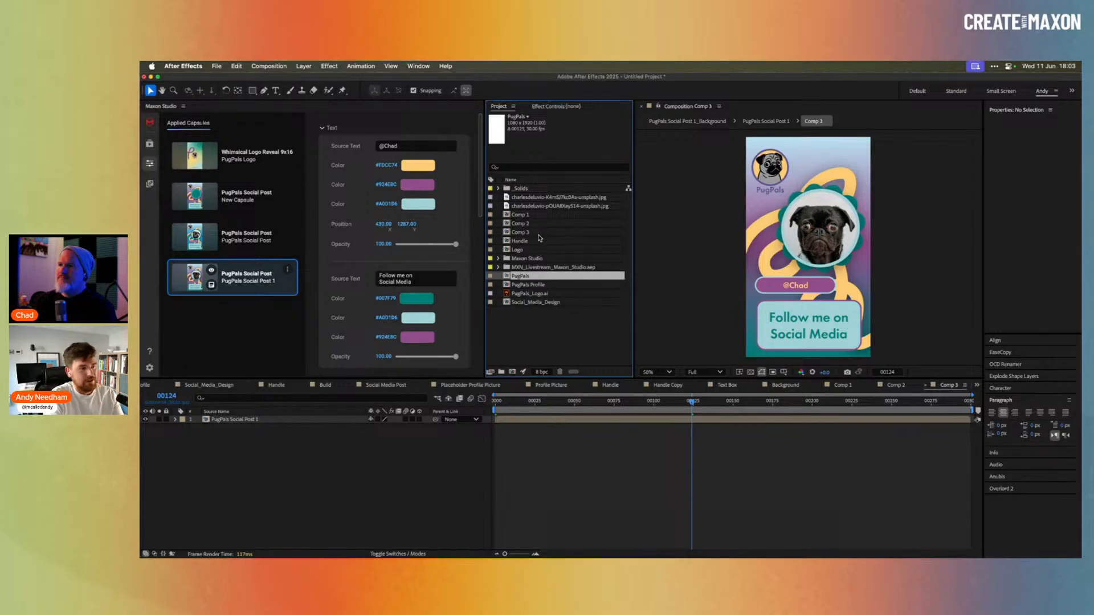
left_click_drag(531, 234, 494, 338)
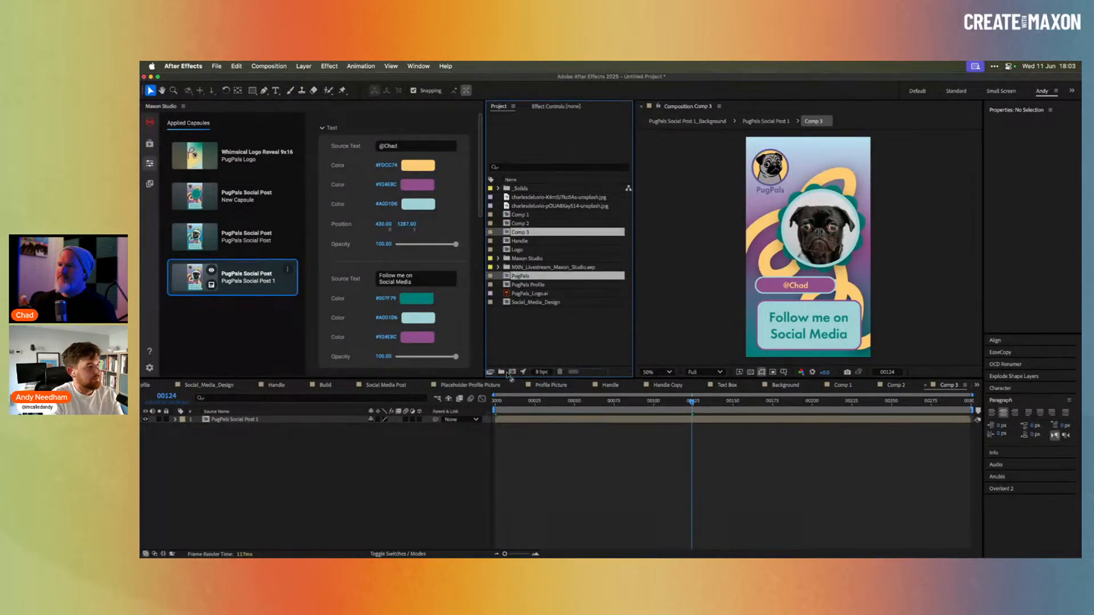
left_click_drag(506, 373, 512, 372)
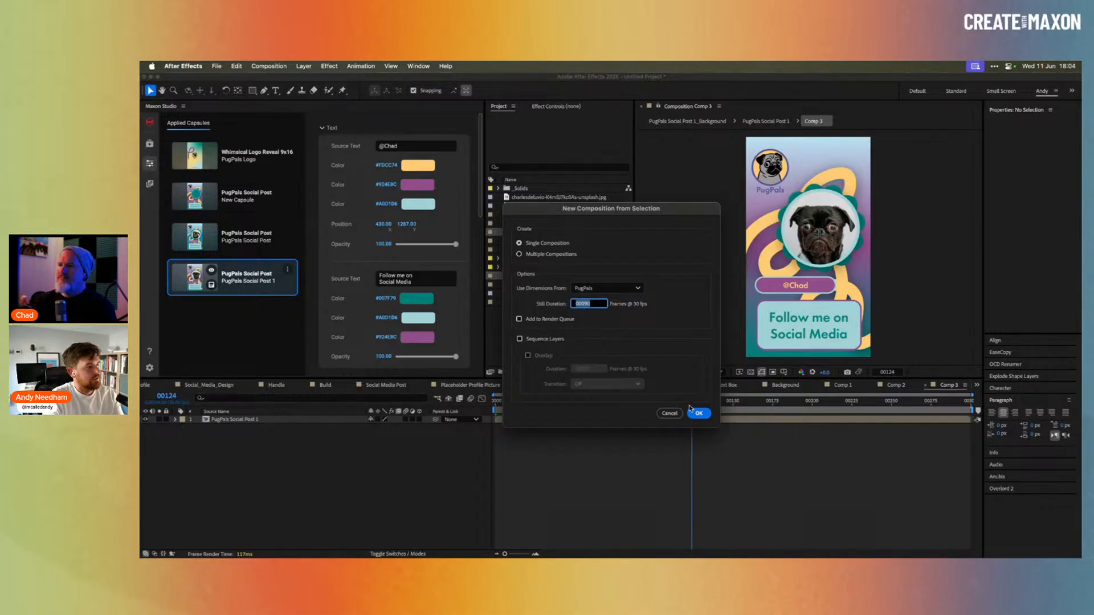
left_click(546, 339)
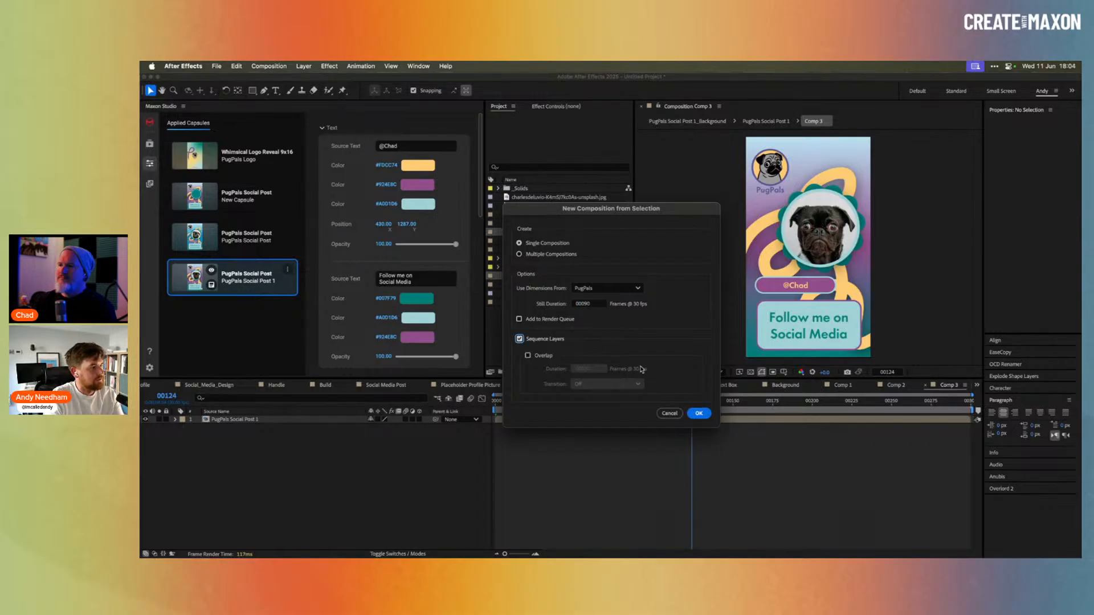
left_click(698, 413)
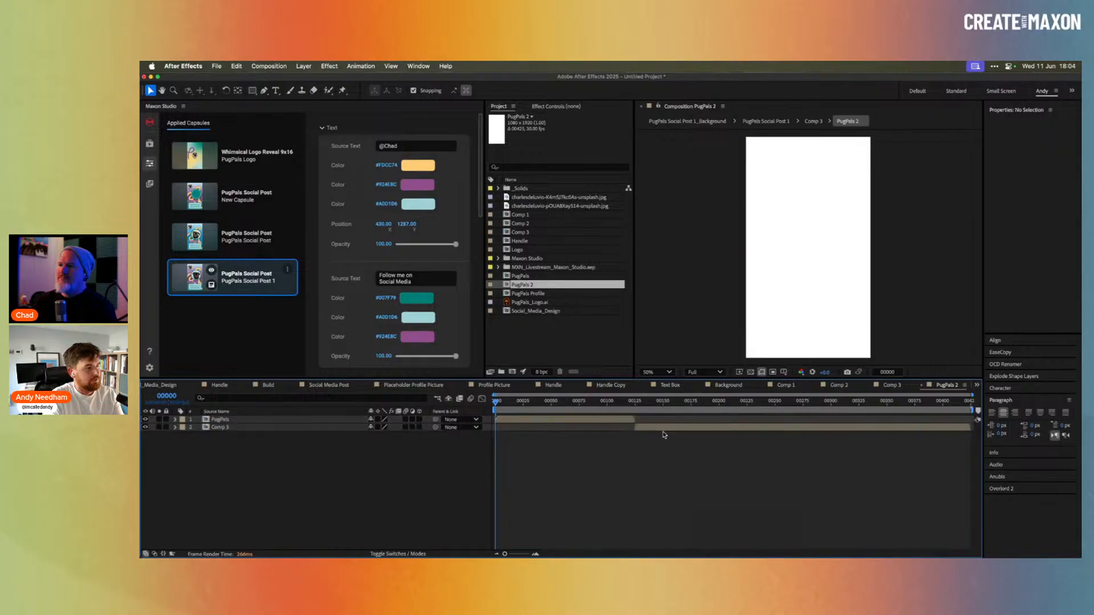
Rearrange the sequence so that Comp 3 plays from the beginning and the PugPals layer starts at frame 150.
left_click_drag(666, 432, 873, 414)
left_click_drag(704, 405, 728, 407)
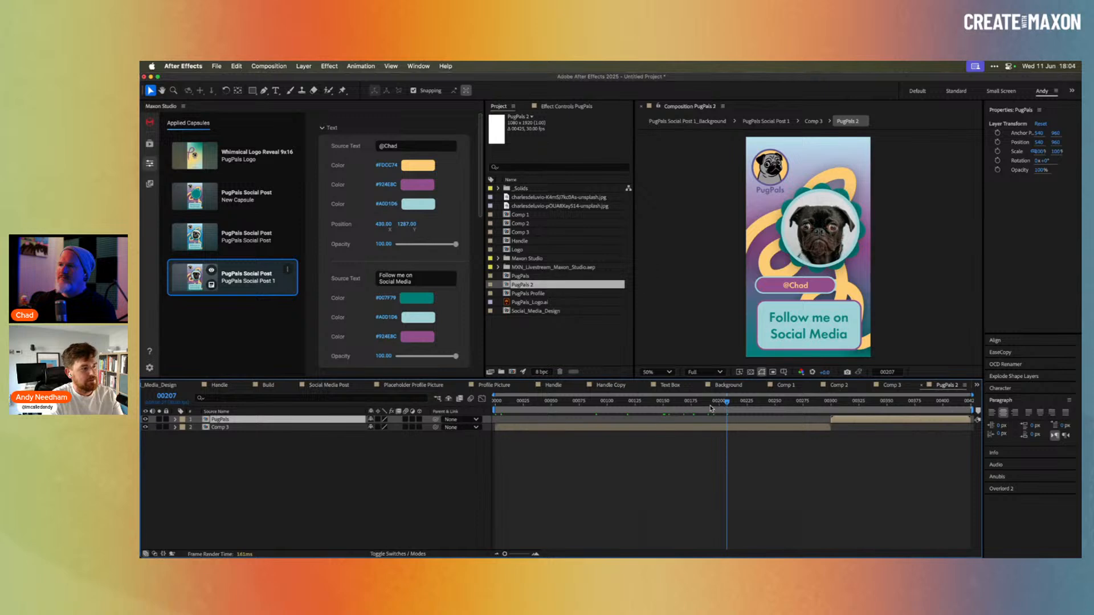
left_click(664, 401)
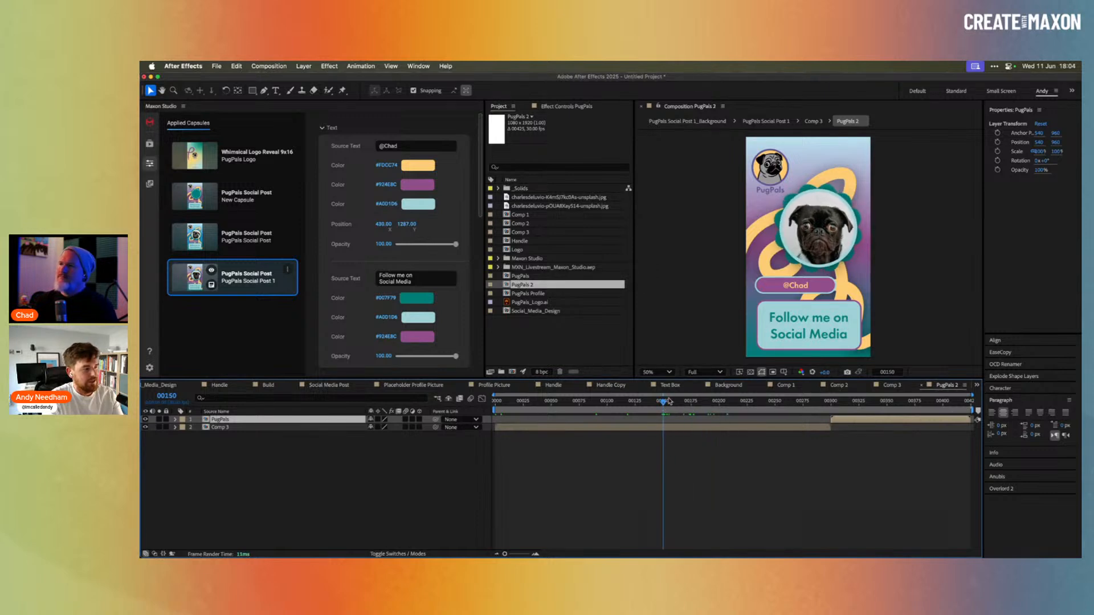
left_click(666, 427)
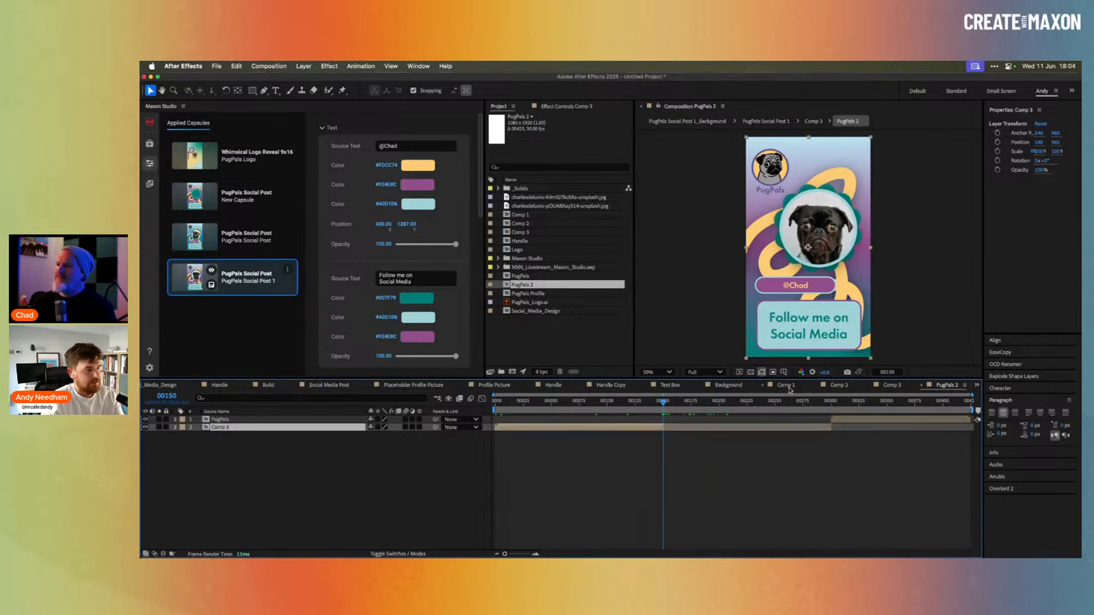
left_click_drag(843, 420, 677, 424)
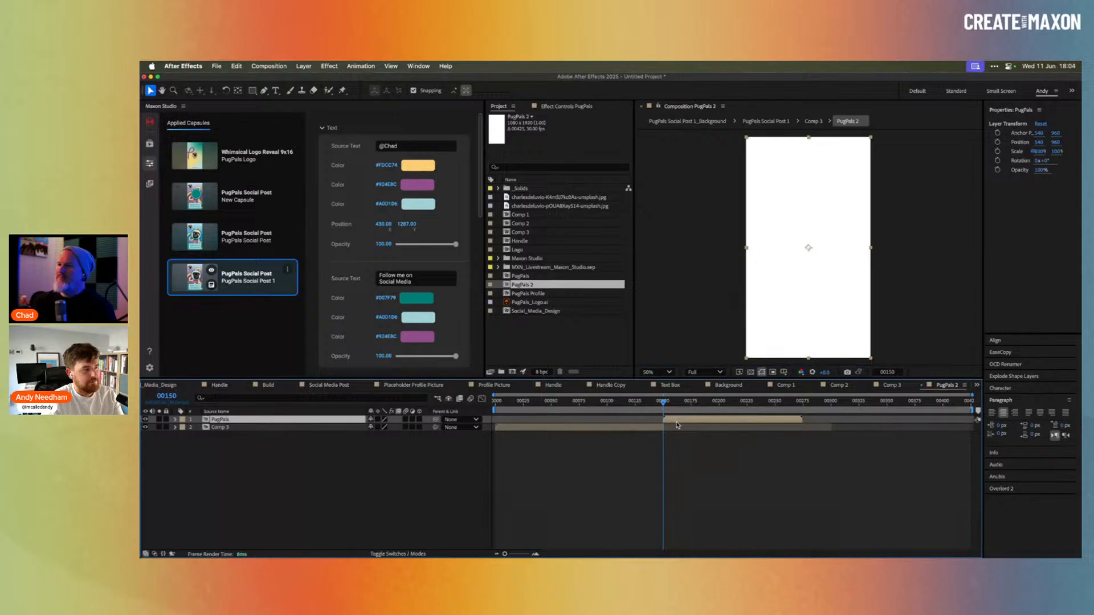
End the work area at frame 274, set the viewer resolution to Half, and preview the sequence.
left_click_drag(752, 408, 796, 412)
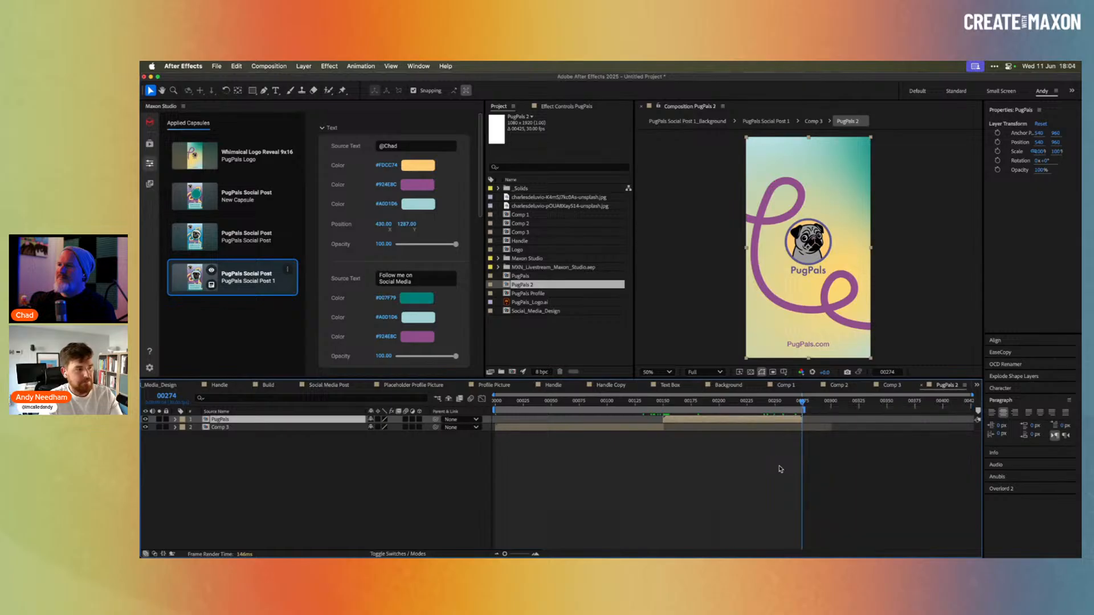
left_click(704, 371)
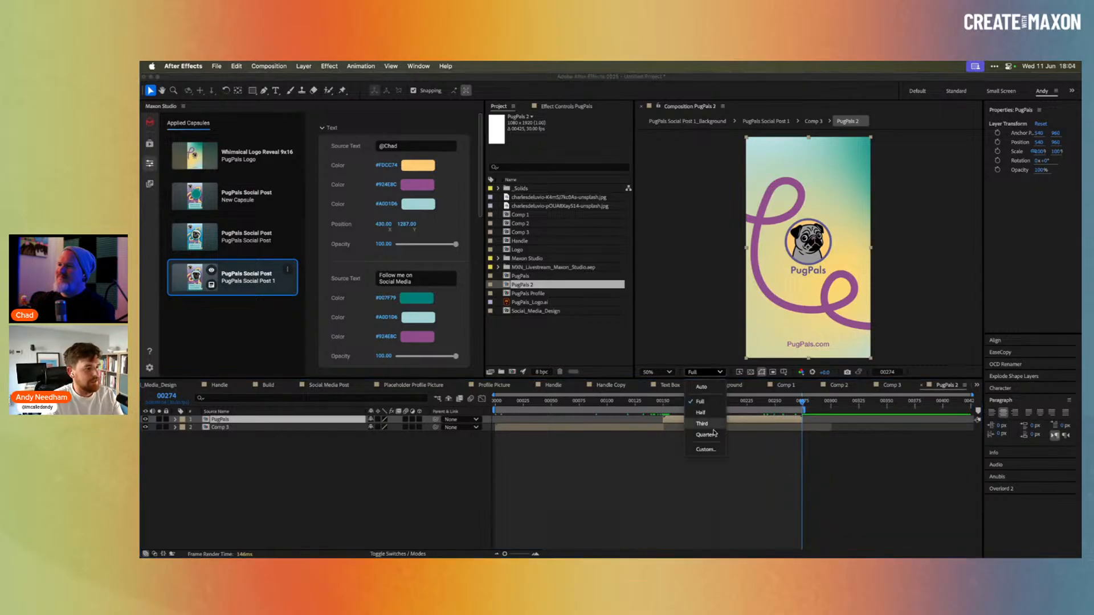
left_click(701, 412)
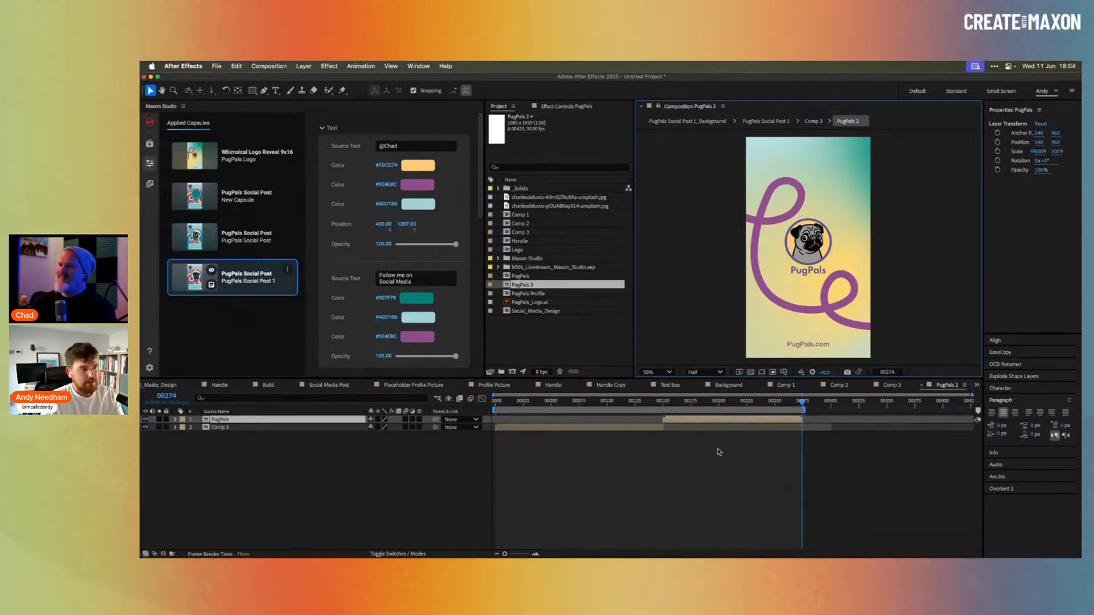
key("space")
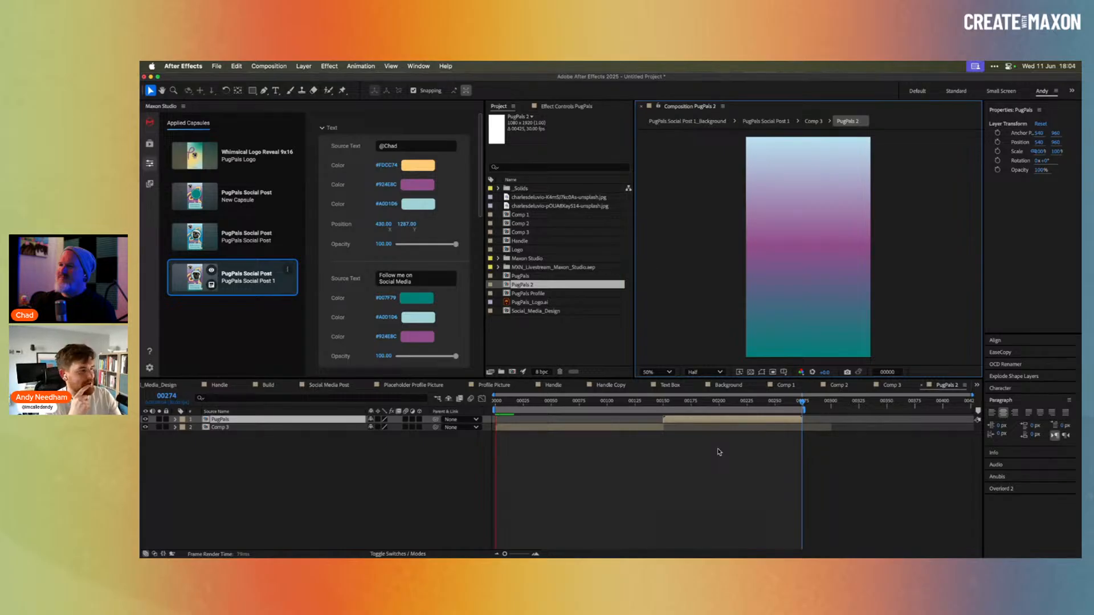
left_click(517, 402)
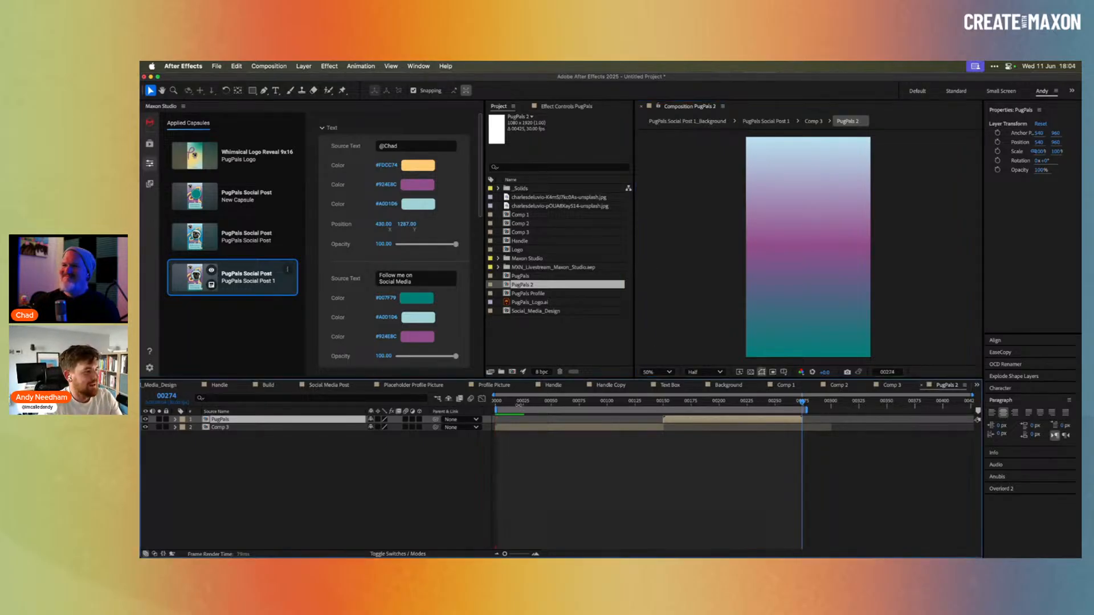
left_click_drag(517, 406, 585, 402)
key("space")
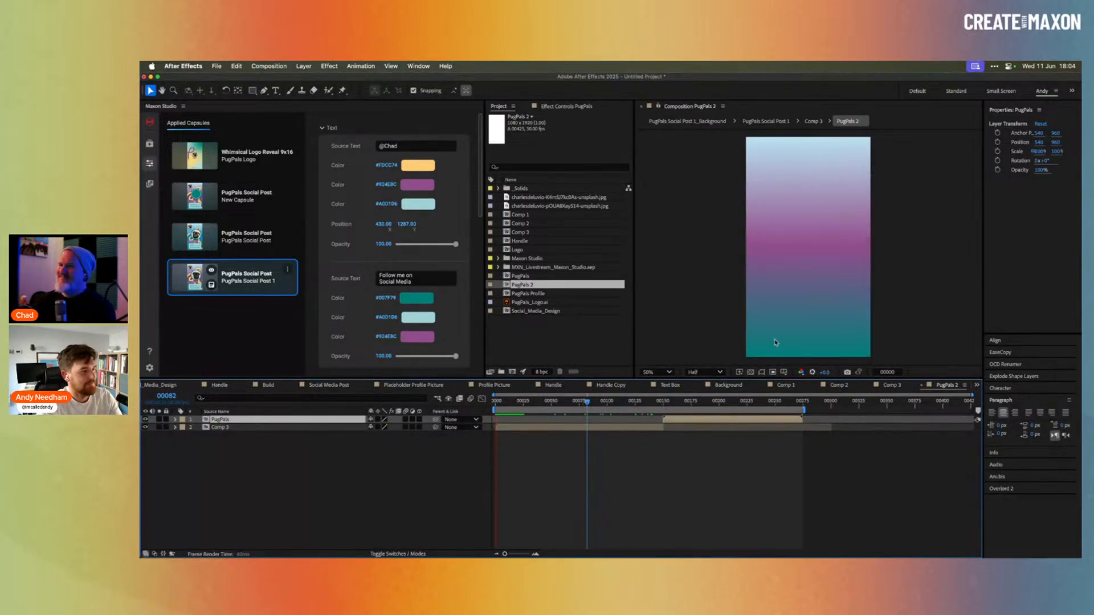
Lower the viewer resolution to Third and preview the sequence from frame 0.
left_click(704, 371)
left_click(708, 423)
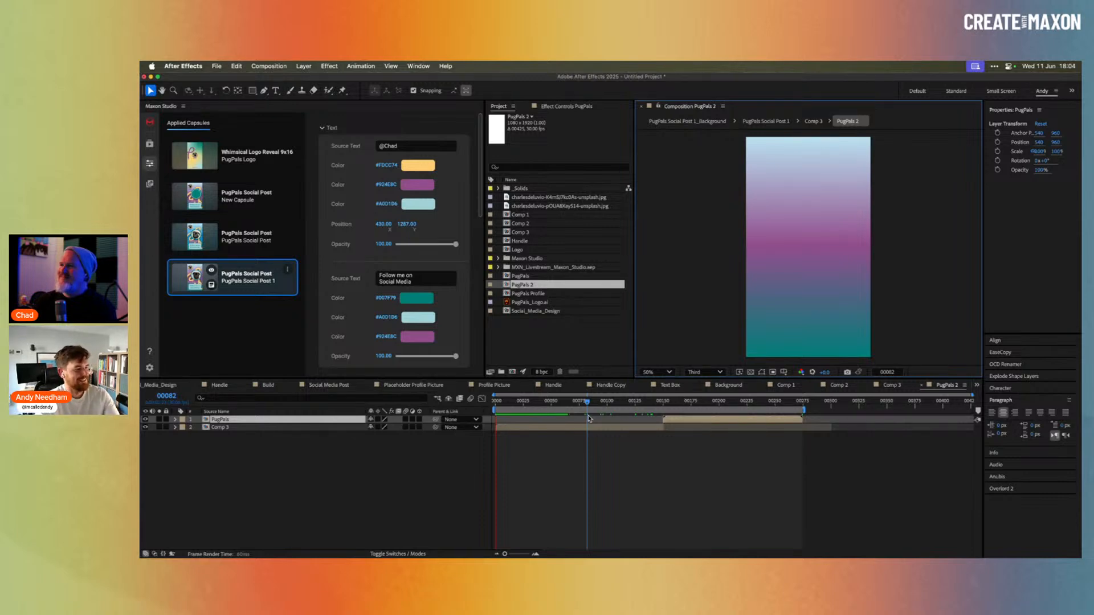
left_click_drag(562, 402, 488, 402)
key("space")
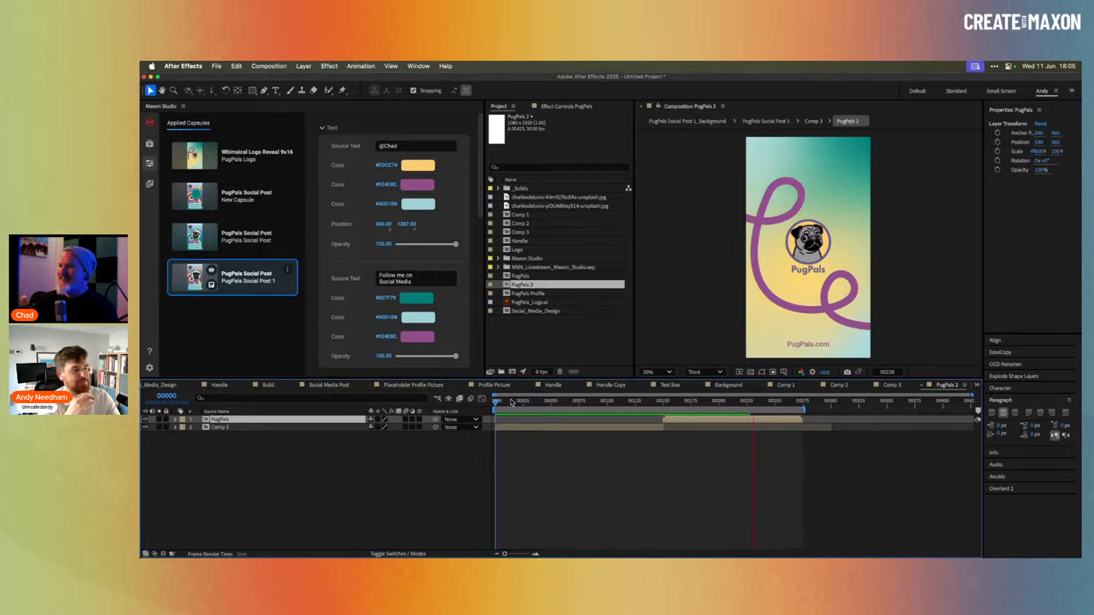
Shorten the work area so that it ends at frame 249 and play the sequence again.
key("space")
left_click(774, 402)
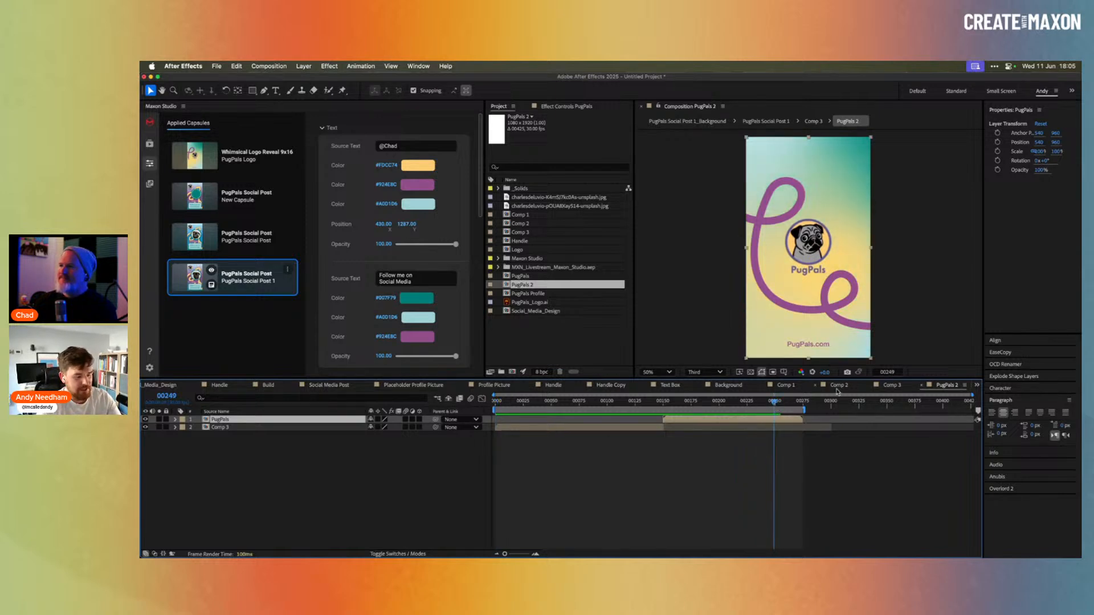
key("space")
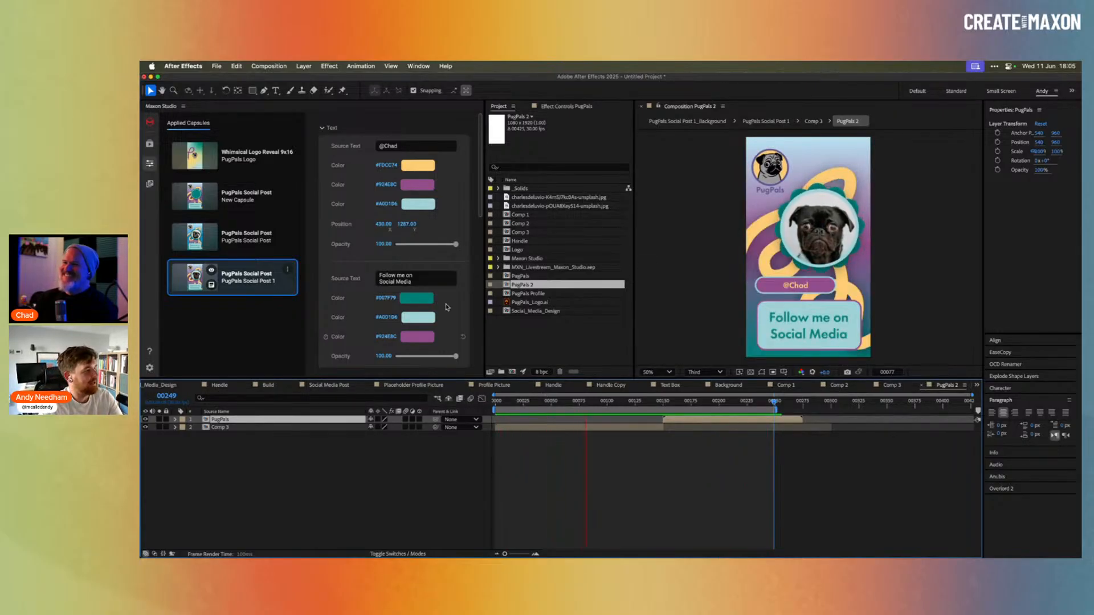
key("space")
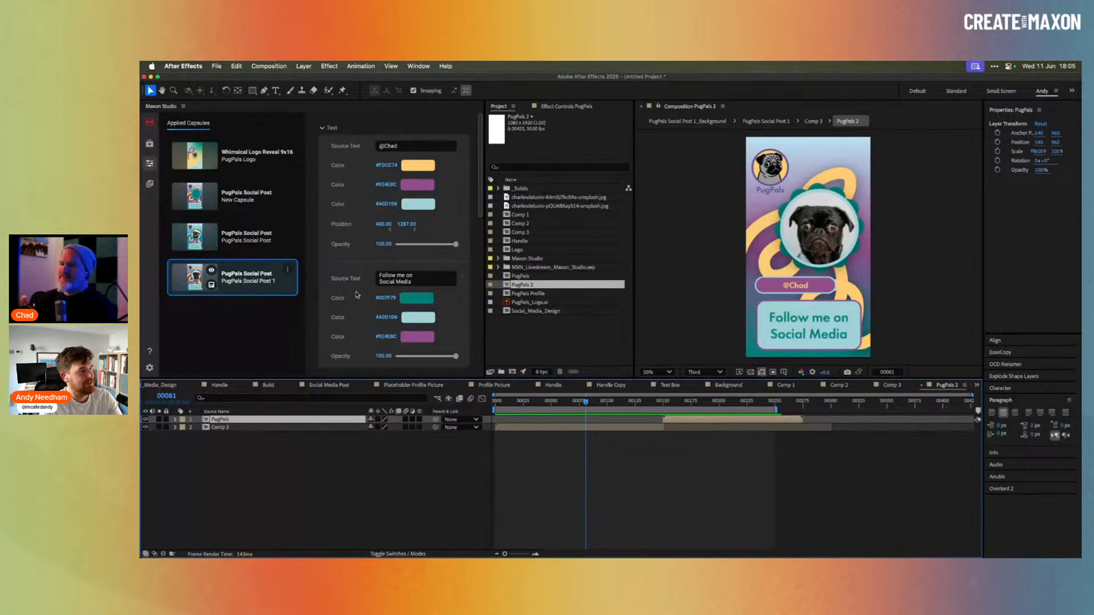
Replace the Comp 3 layer in the sequence with Comp 2 and scrub to frame 107 to check it.
left_click_drag(593, 402, 644, 406)
left_click(610, 427)
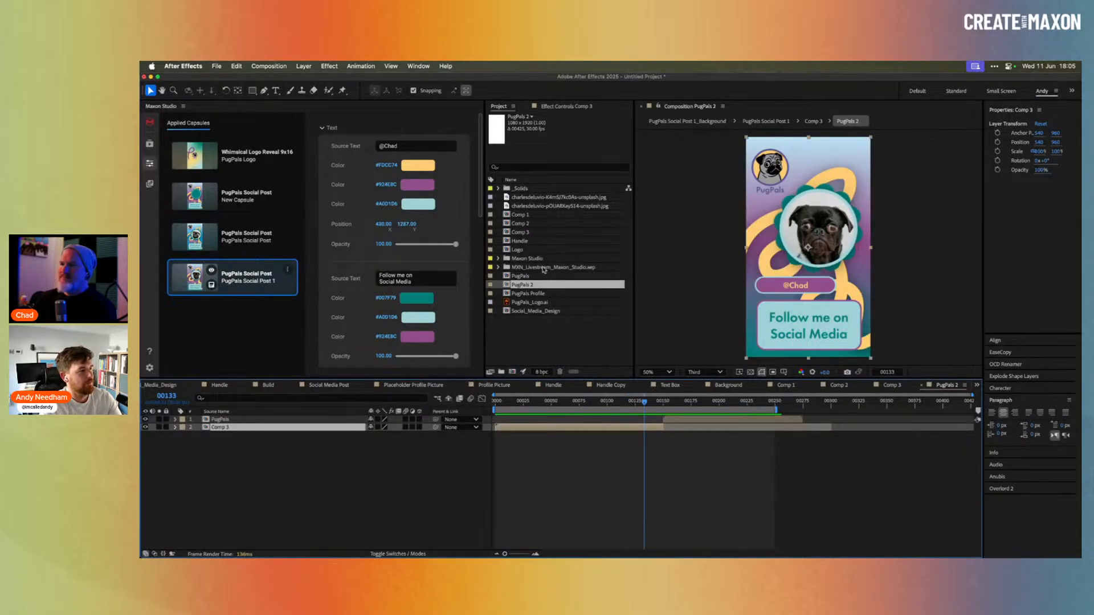
left_click(541, 225)
key("super+alt+slash")
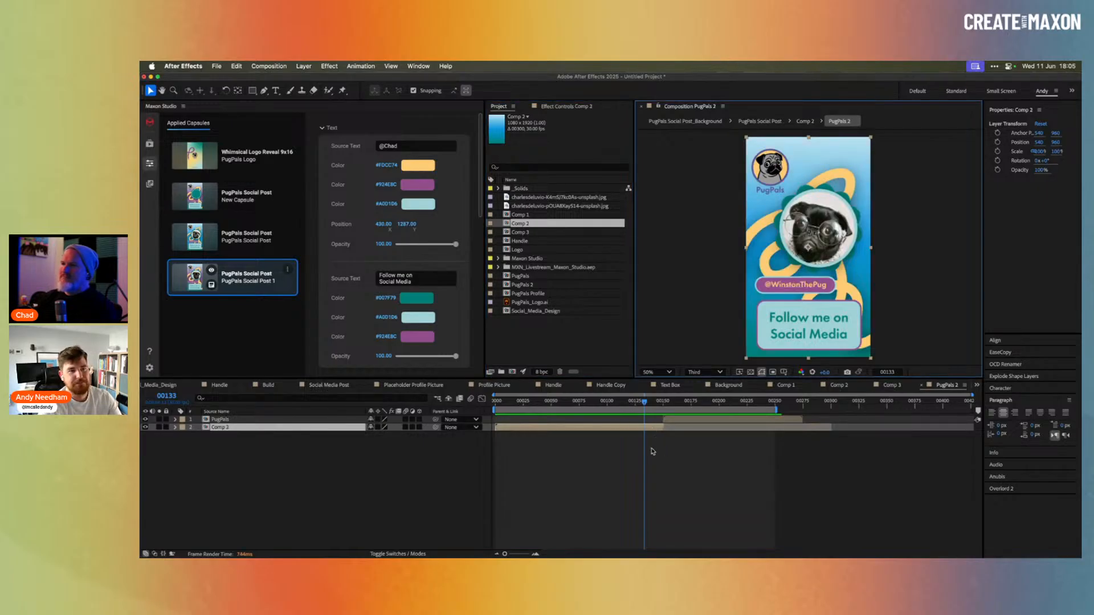
left_click_drag(664, 401, 615, 401)
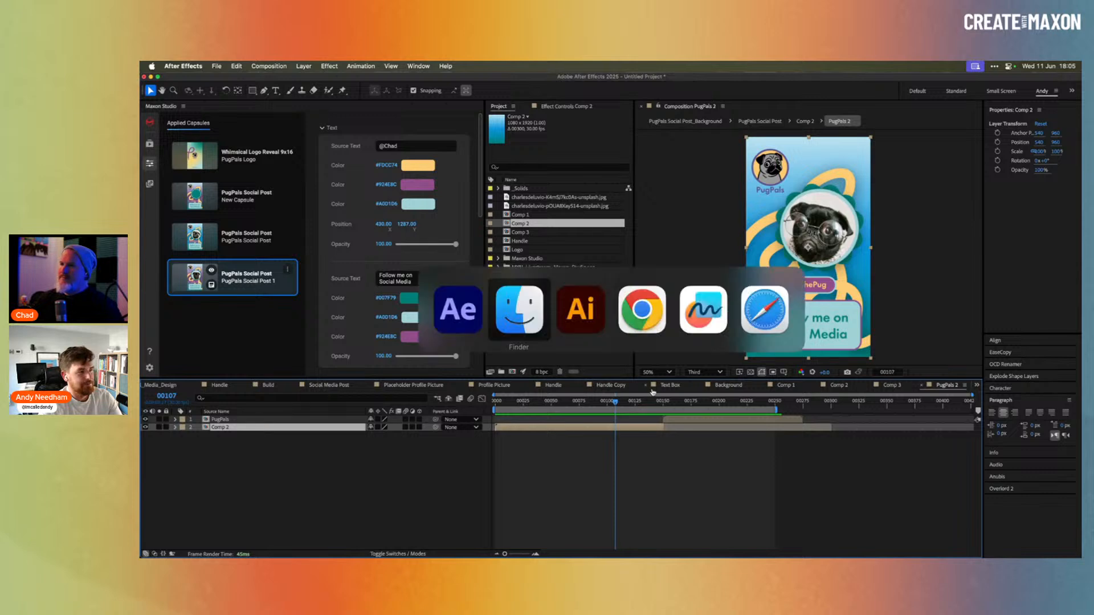
key("super+Tab")
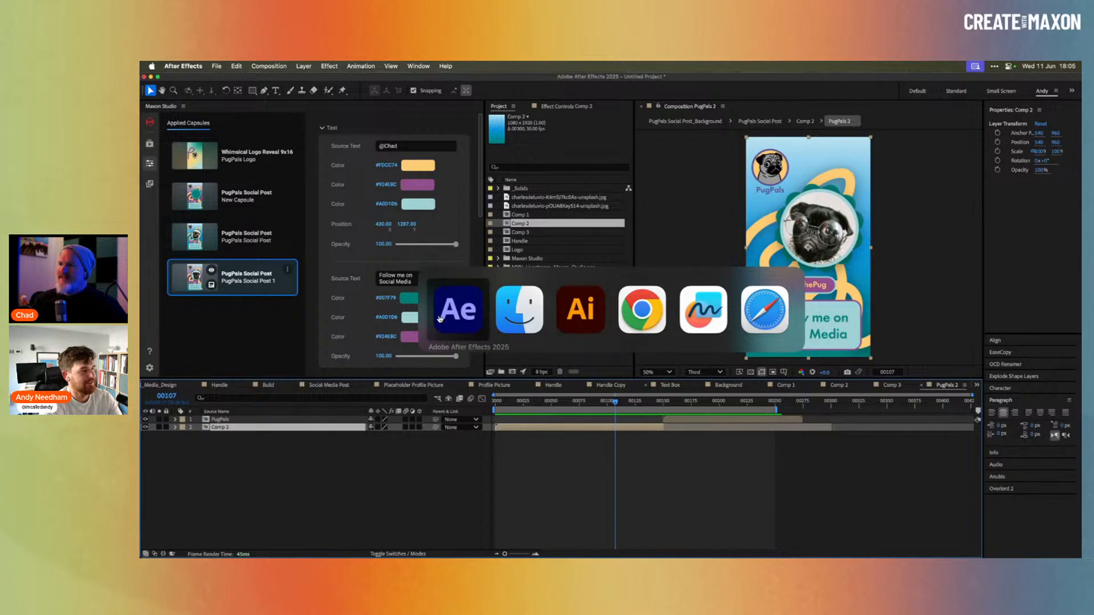
Switch to Finder, open the Maxon/Maxon Studio/Capsules/Uncategorized folder, and select the PugPals Social Post folder and its .mnx file.
mouse_move(616, 402)
left_mouse_down()
mouse_move(741, 399)
mouse_move(614, 401)
left_mouse_up()
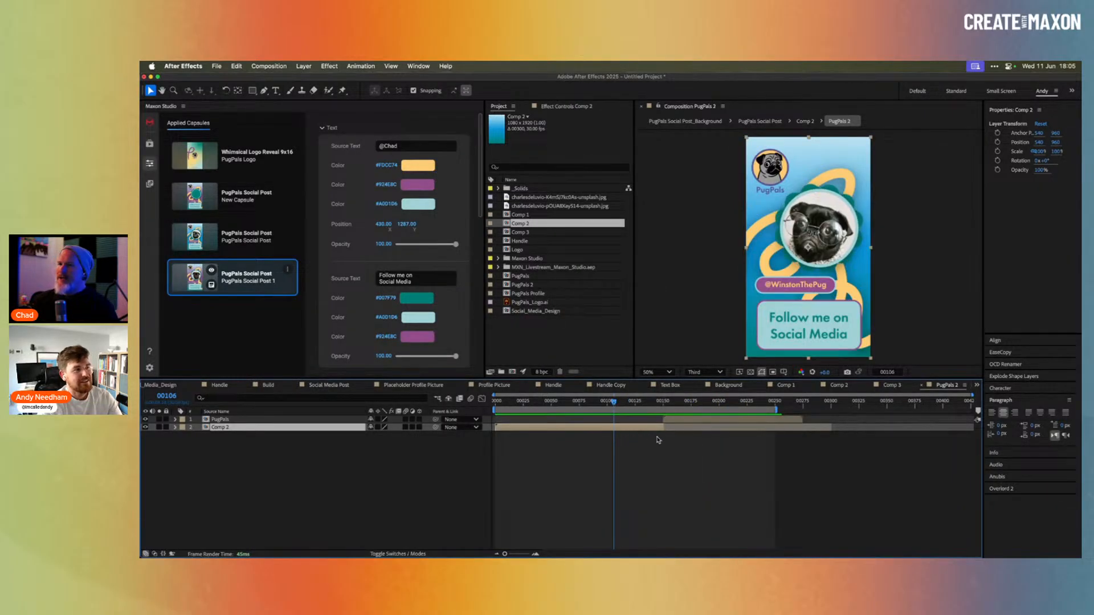
key("super+Tab")
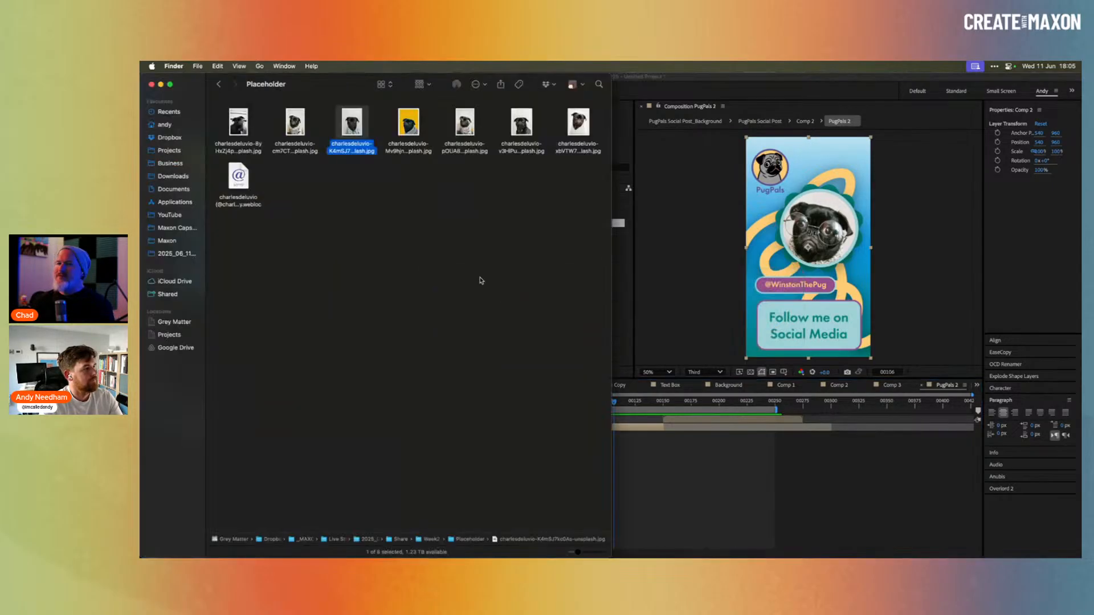
left_click(171, 242)
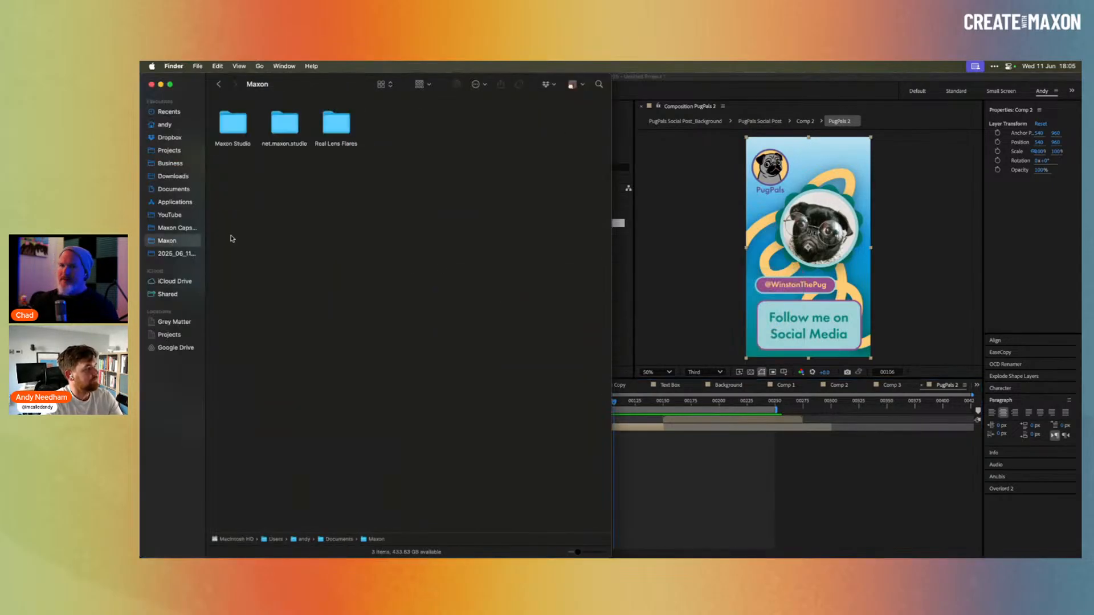
double_click(245, 127)
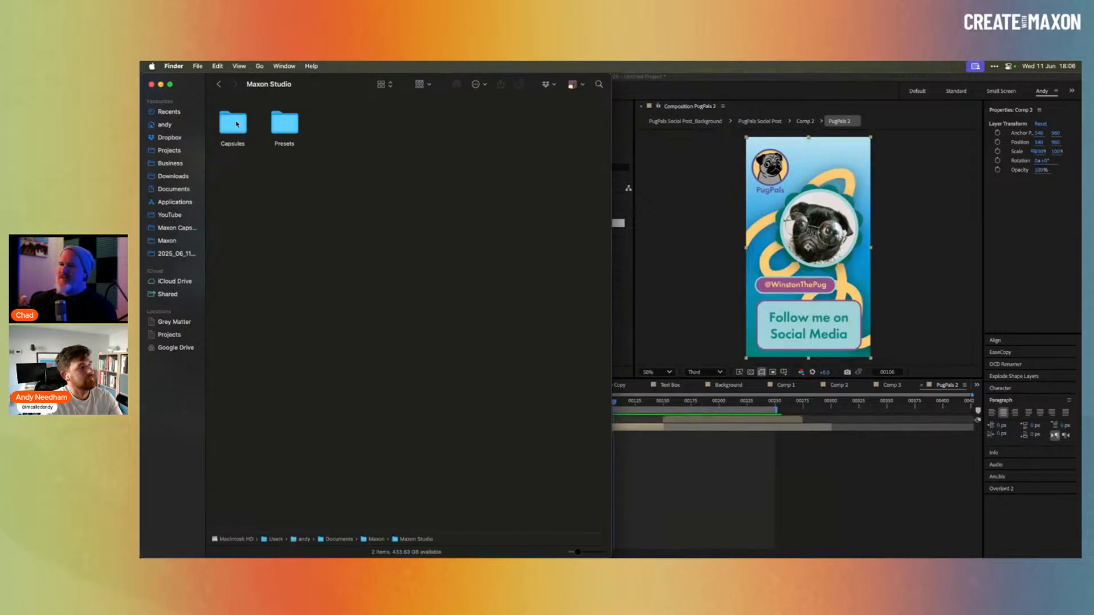
double_click(235, 127)
double_click(236, 131)
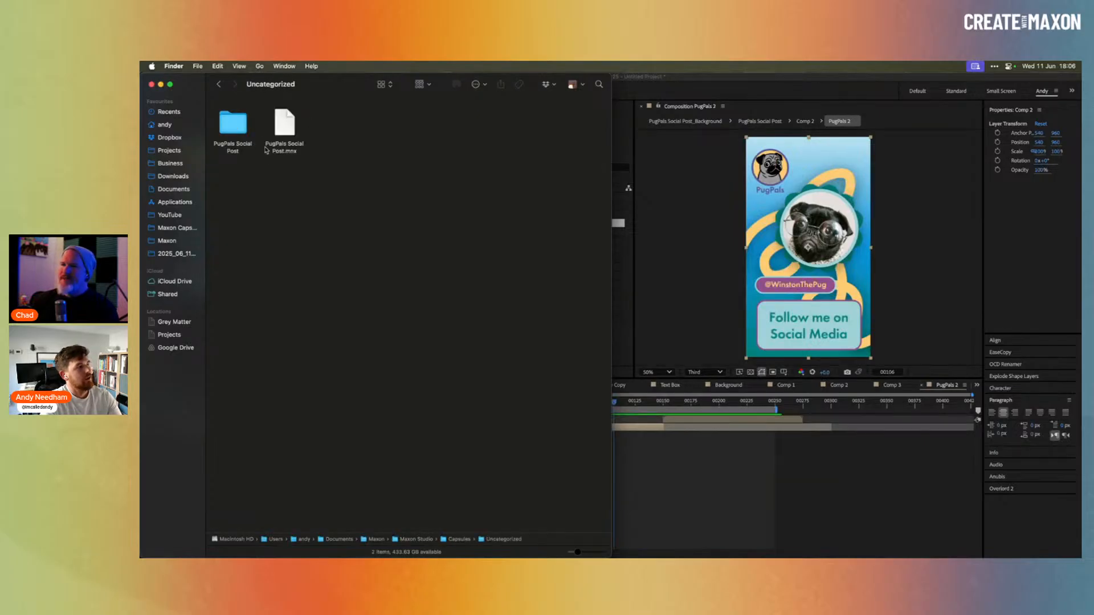
left_click_drag(342, 113, 220, 163)
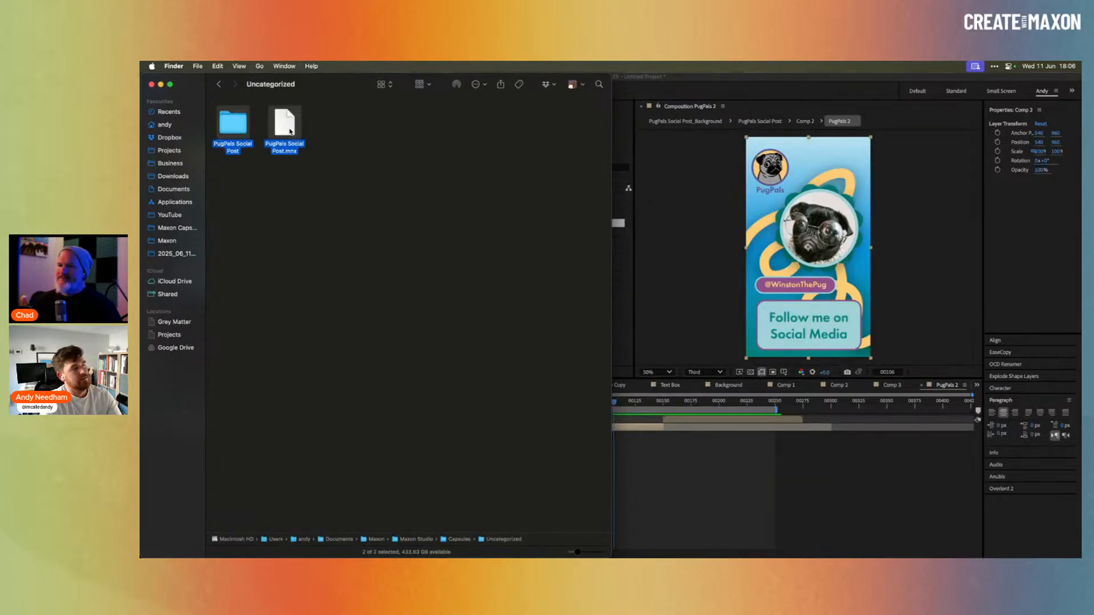
left_click(306, 135)
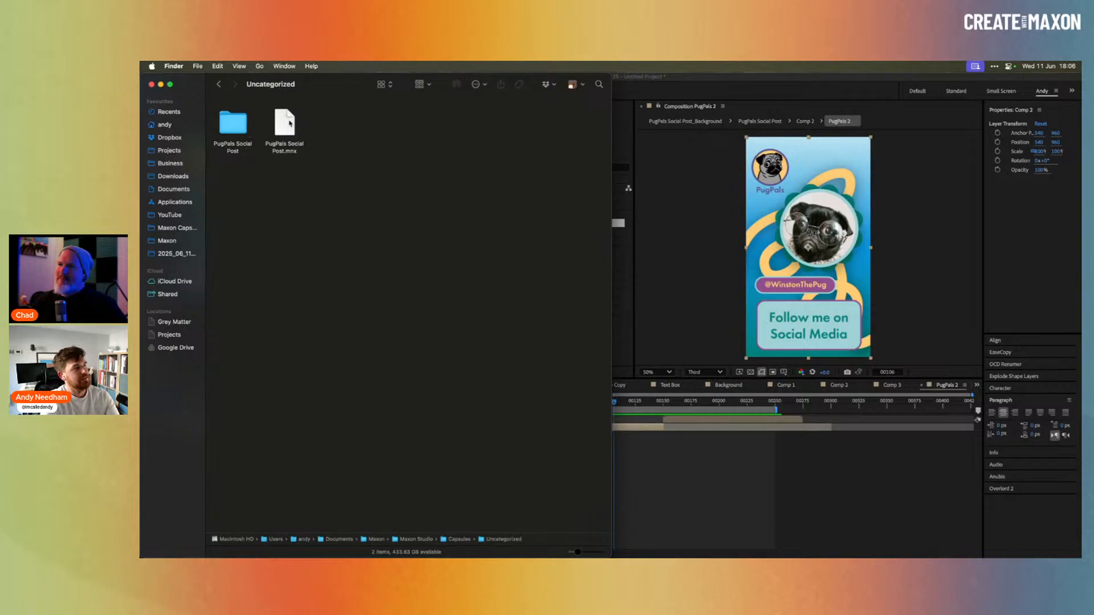
left_click_drag(340, 115, 224, 136)
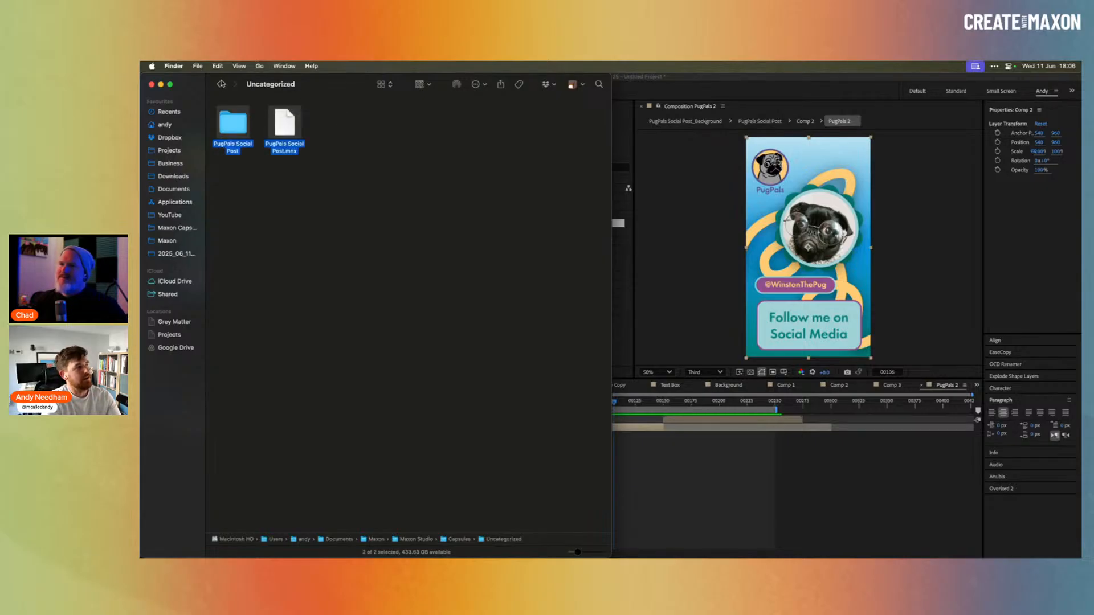
Go back to the Capsules folder, reopen Uncategorized, and select everything inside it before clearing the selection.
left_click(219, 84)
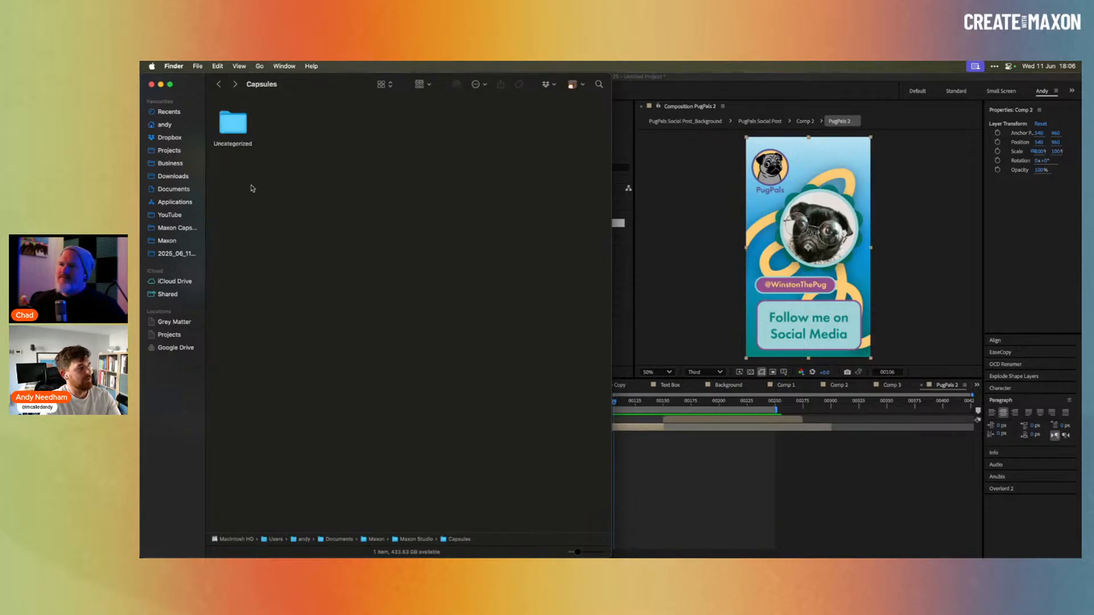
left_click(227, 136)
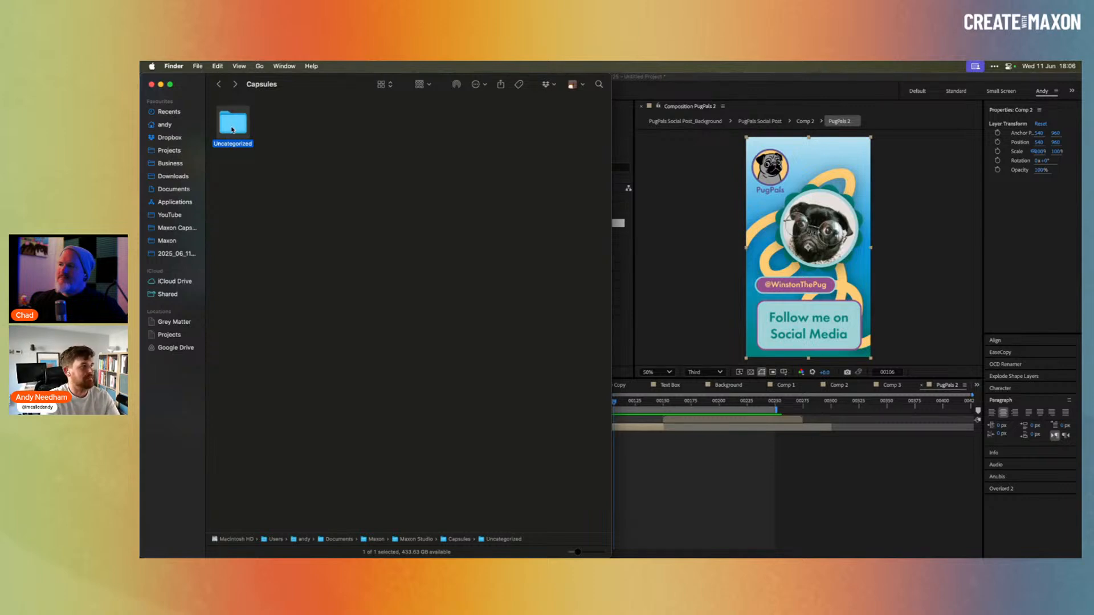
double_click(232, 130)
key("super+a")
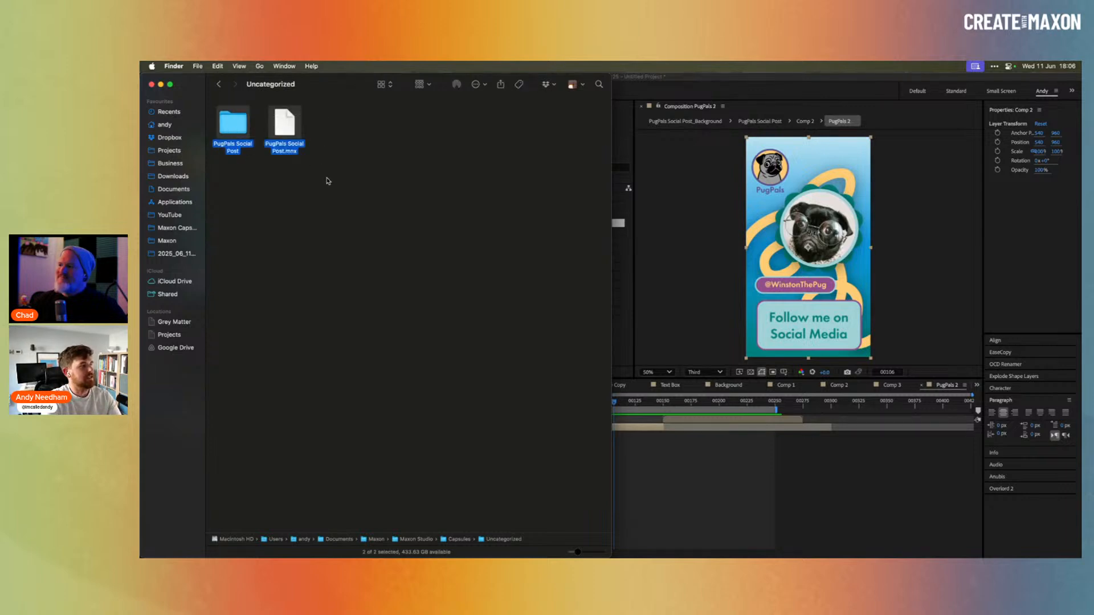
left_click(327, 181)
Check the size of the Uncategorized folder in its Info window from the Capsules folder, and close that window.
left_click(218, 85)
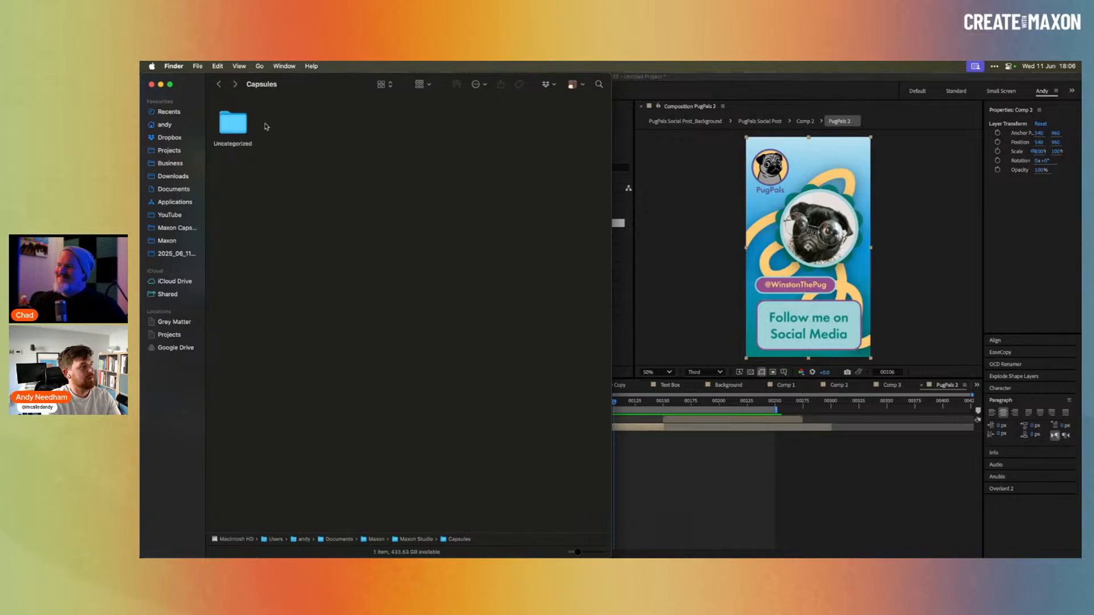
left_click(235, 124)
key("super+i")
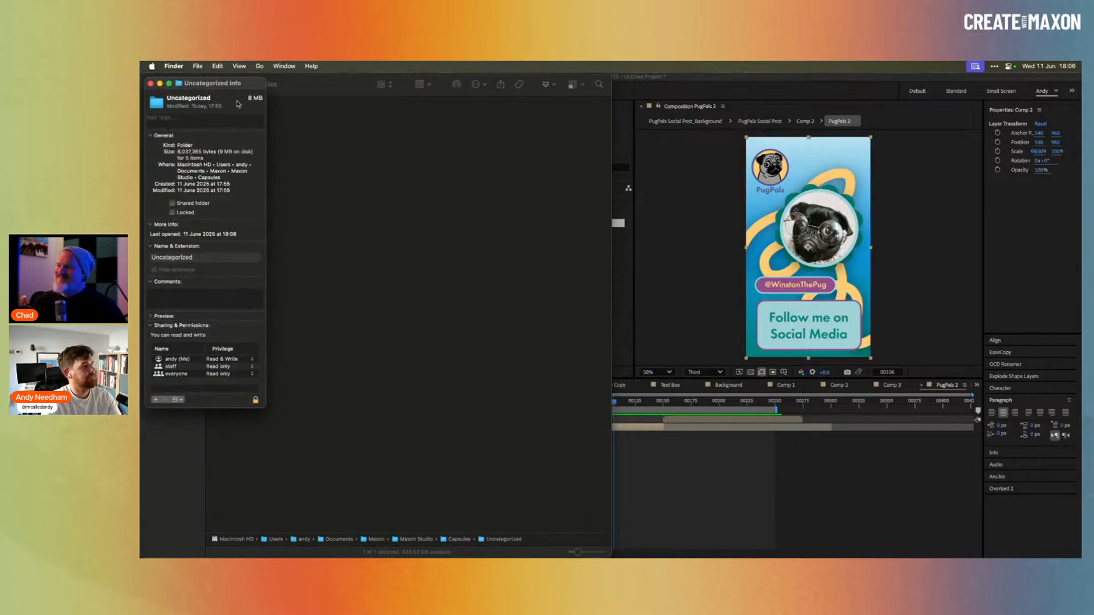
left_click_drag(231, 86, 454, 126)
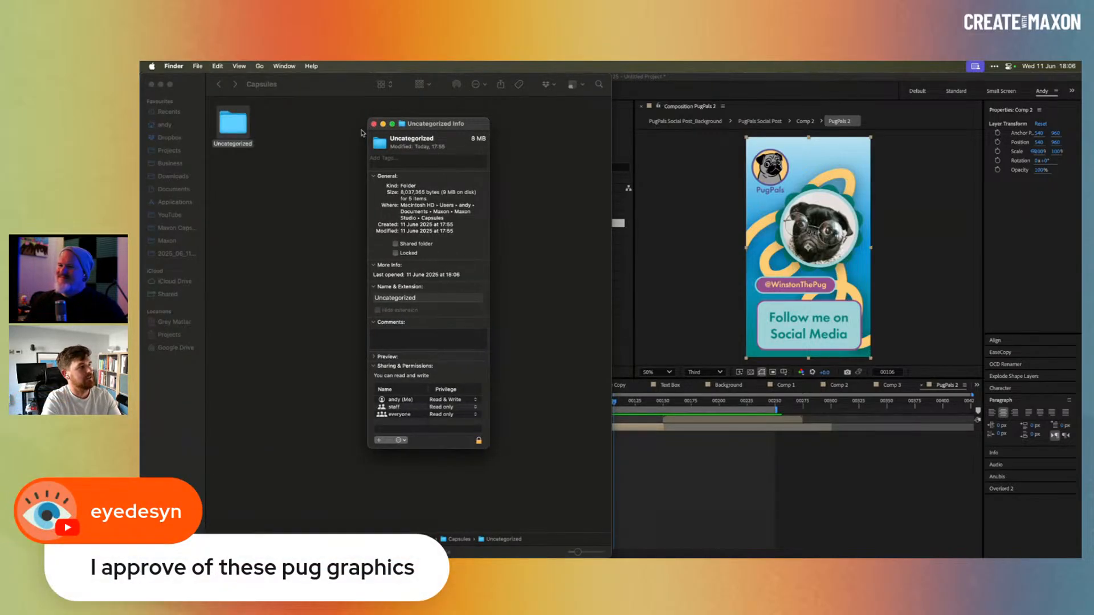
left_click(359, 134)
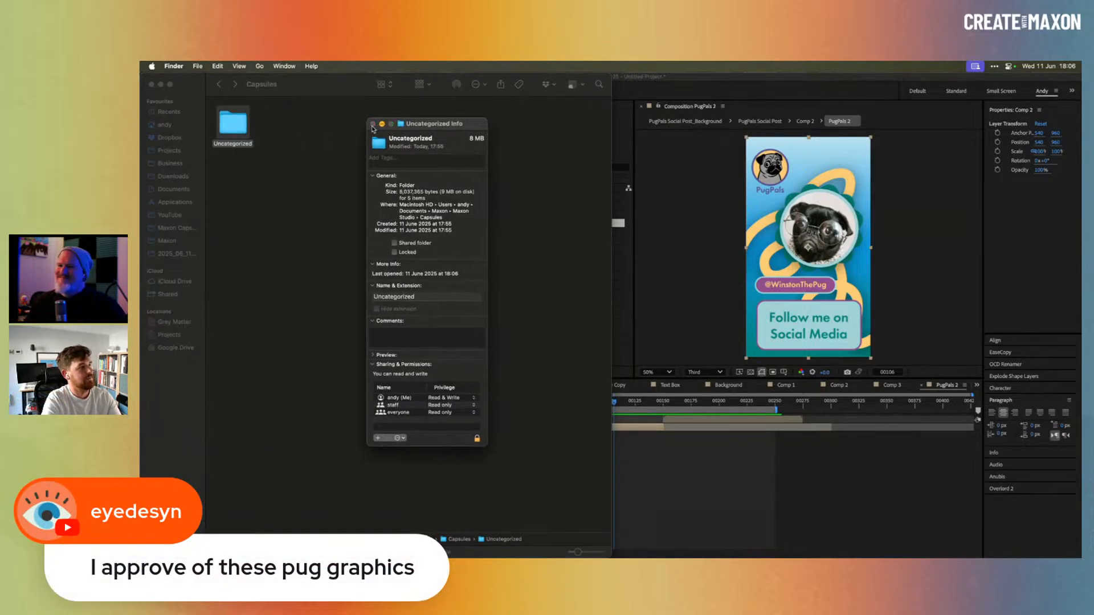
left_click(242, 130)
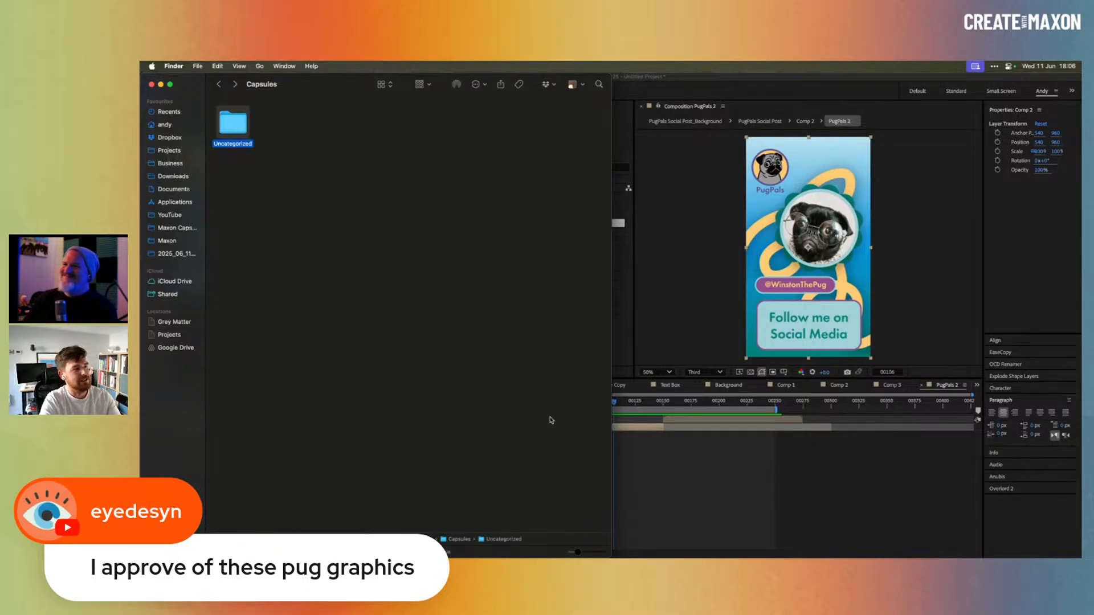
Switch back to After Effects, close the PugPals Social Post details in the Maxon Studio capsule library, and return to the start of the library.
key("super+Tab")
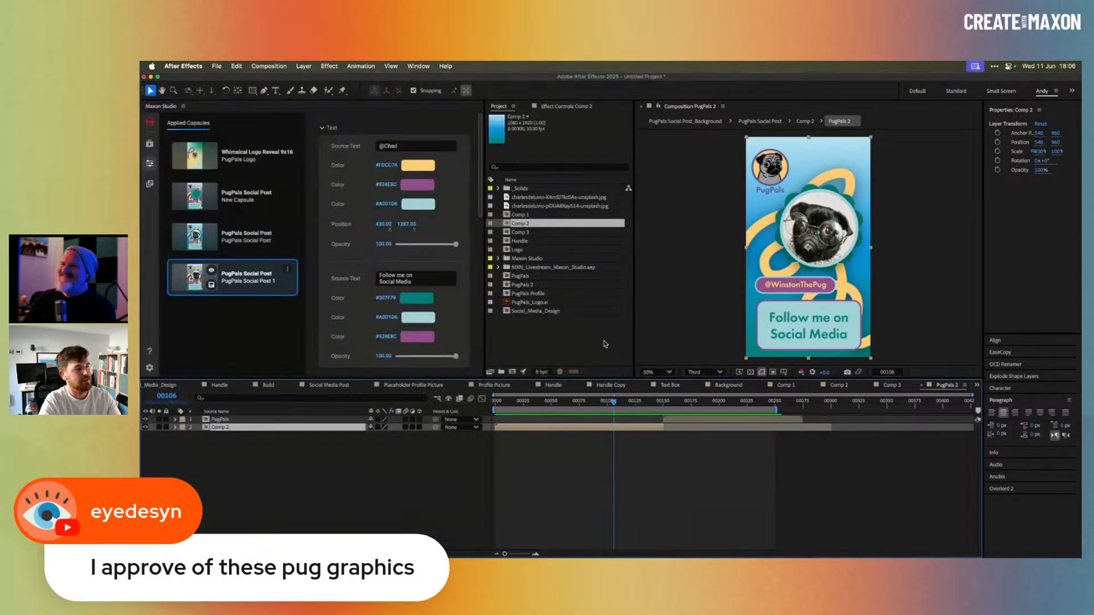
left_click(150, 147)
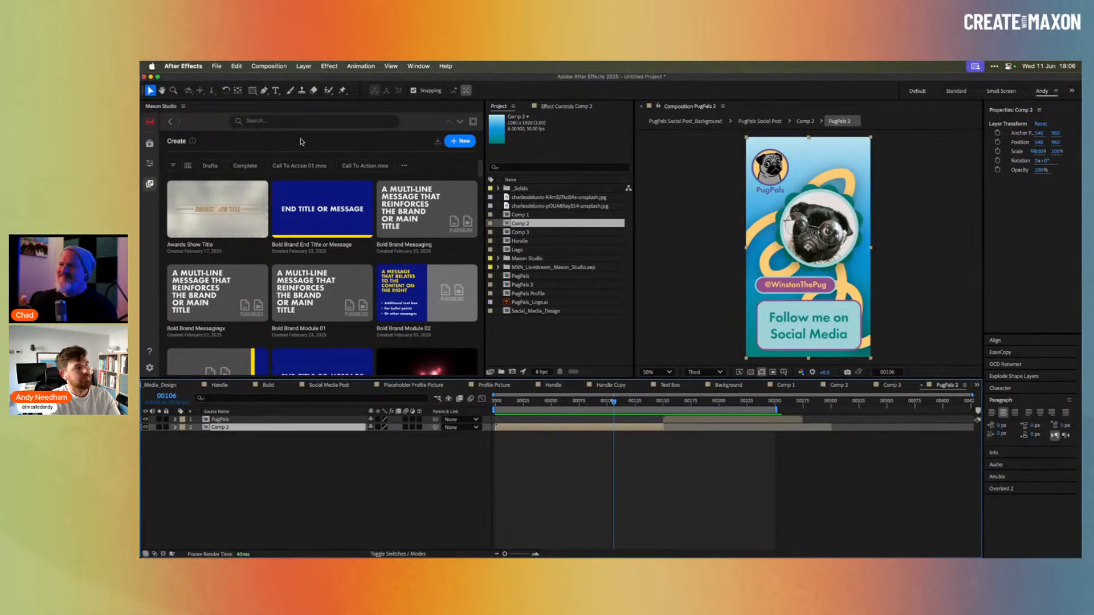
left_click(150, 143)
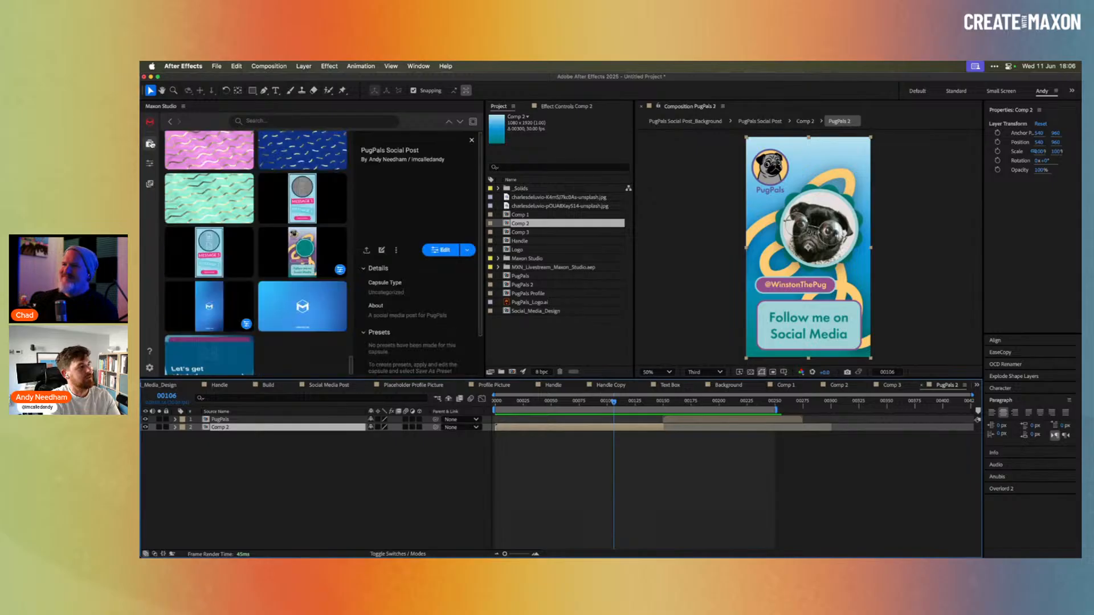
left_click(472, 140)
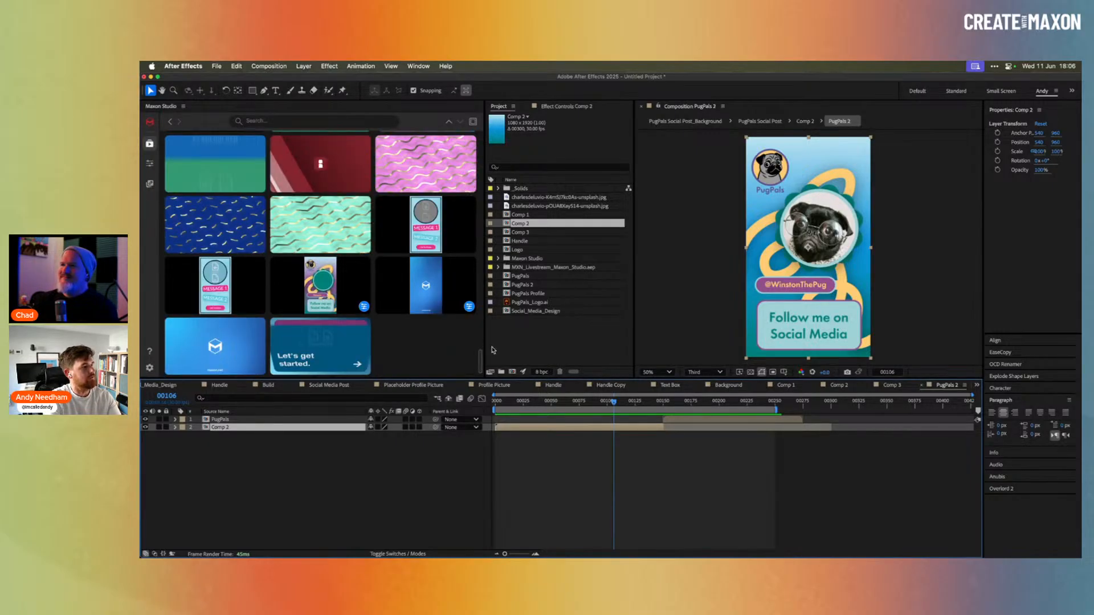
left_click_drag(481, 358, 481, 137)
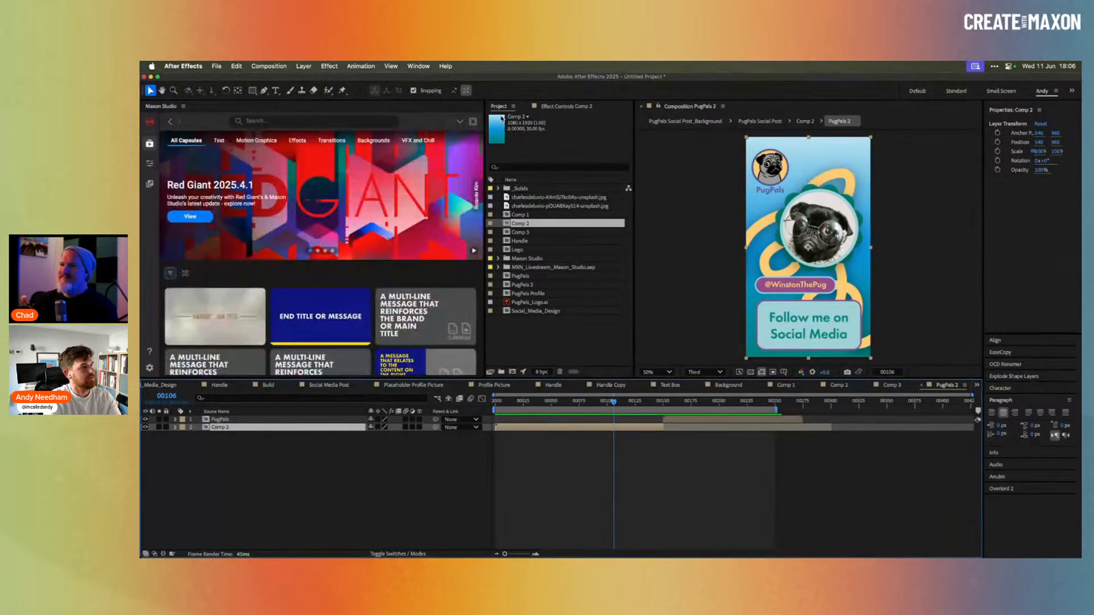
left_click(147, 185)
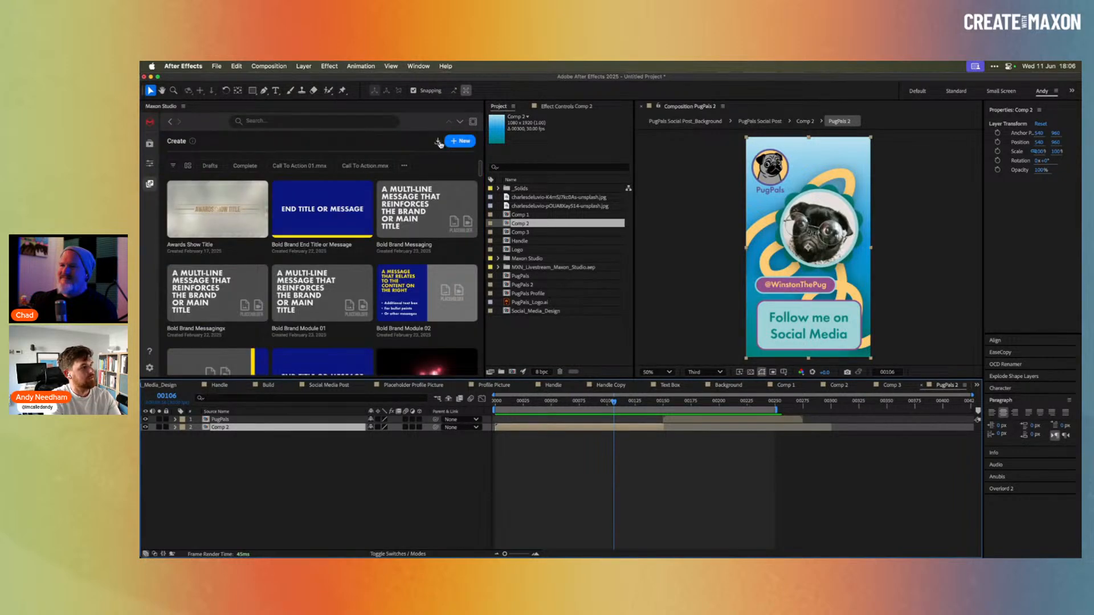
left_click(438, 142)
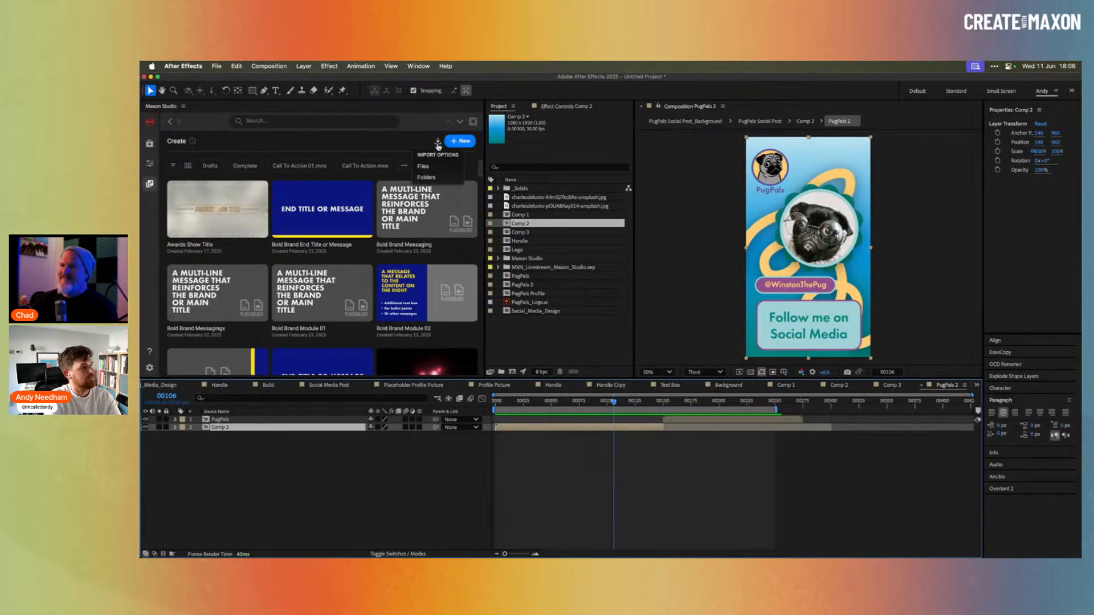
left_click(440, 180)
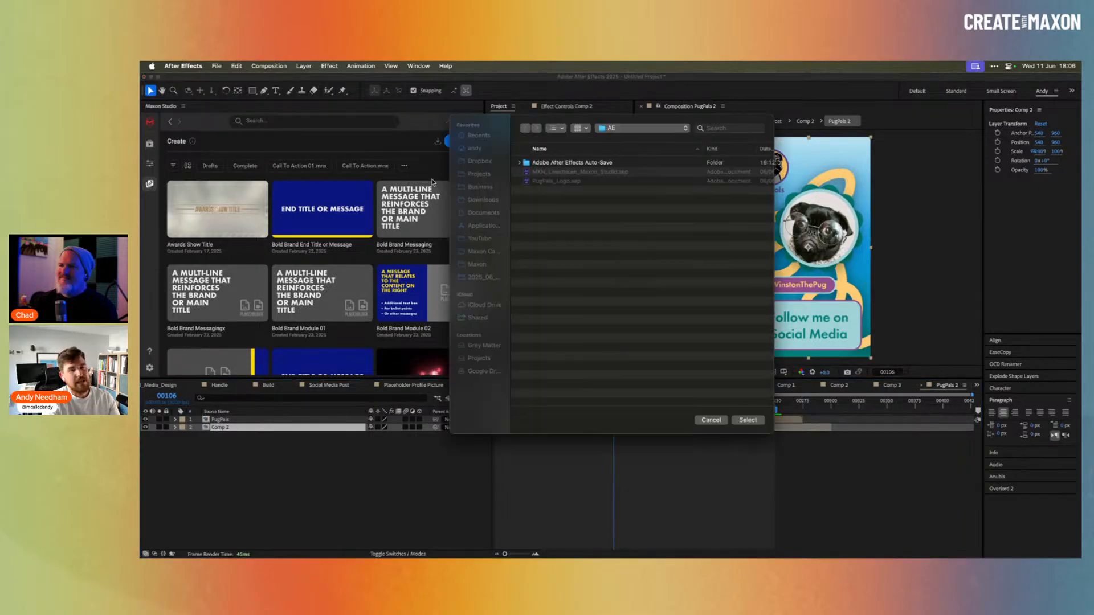
left_click(416, 268)
left_click_drag(415, 268, 585, 167)
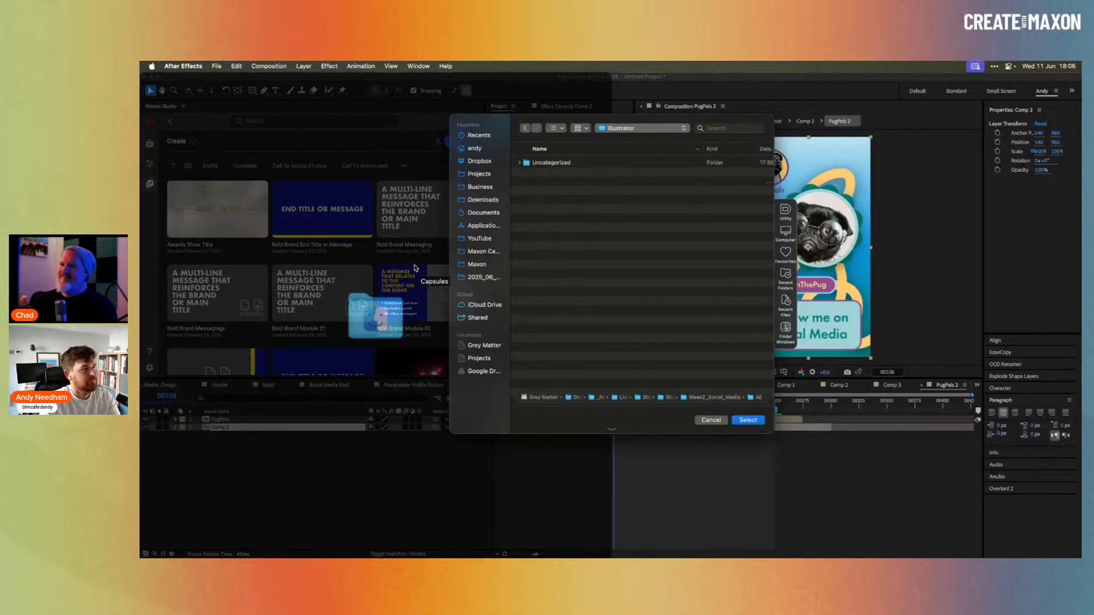
left_click(585, 167)
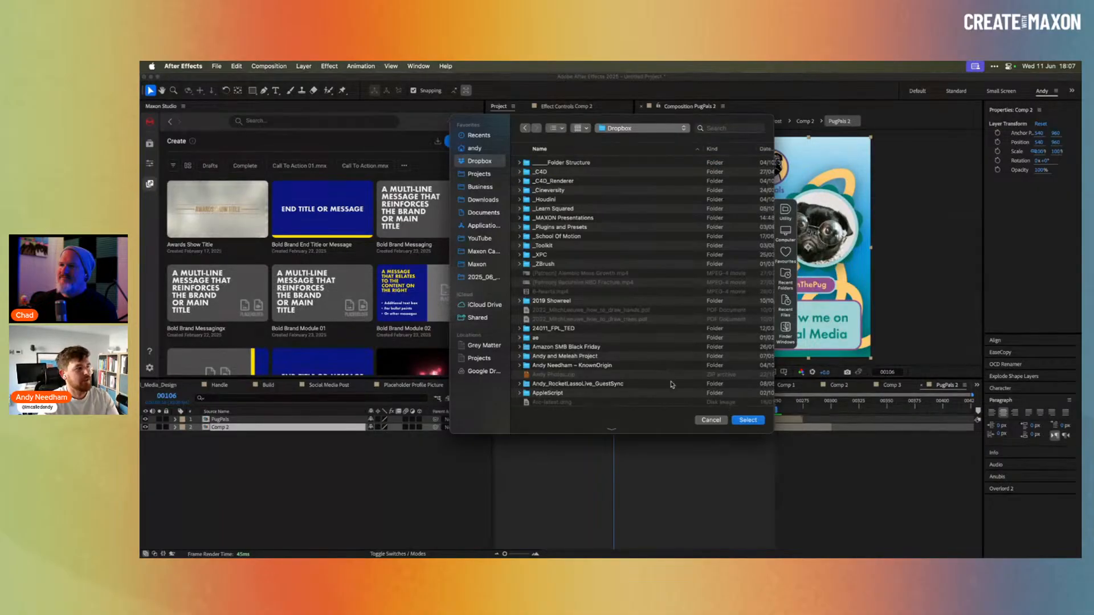
left_click(712, 420)
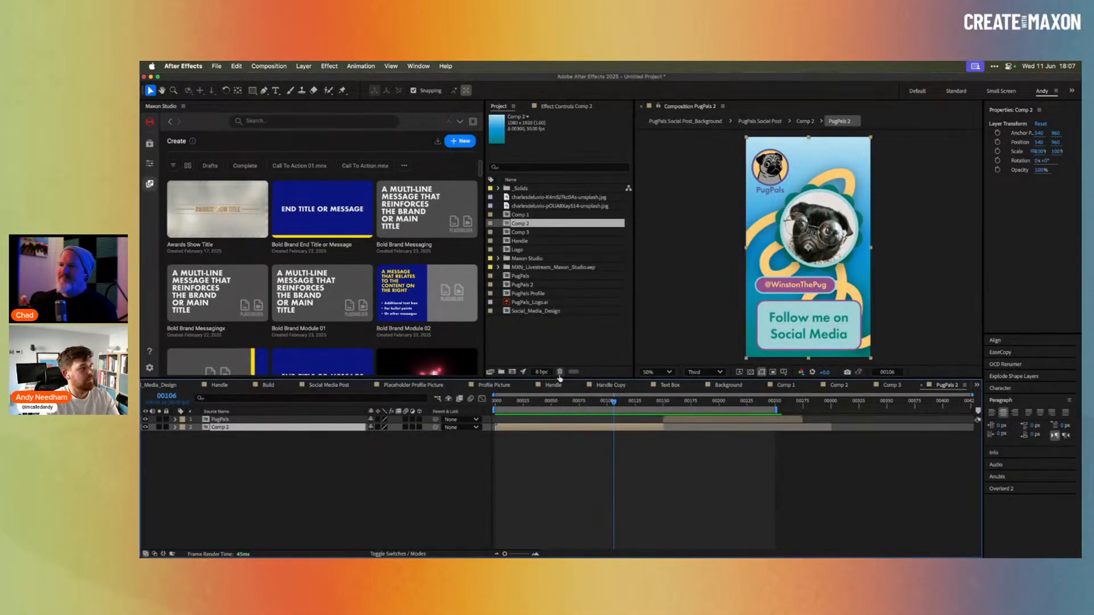
Deselect the Comp 2 layer and scrub the PugPals 2 sequence to frame 49 and on to frame 133 to review it.
left_click(571, 456)
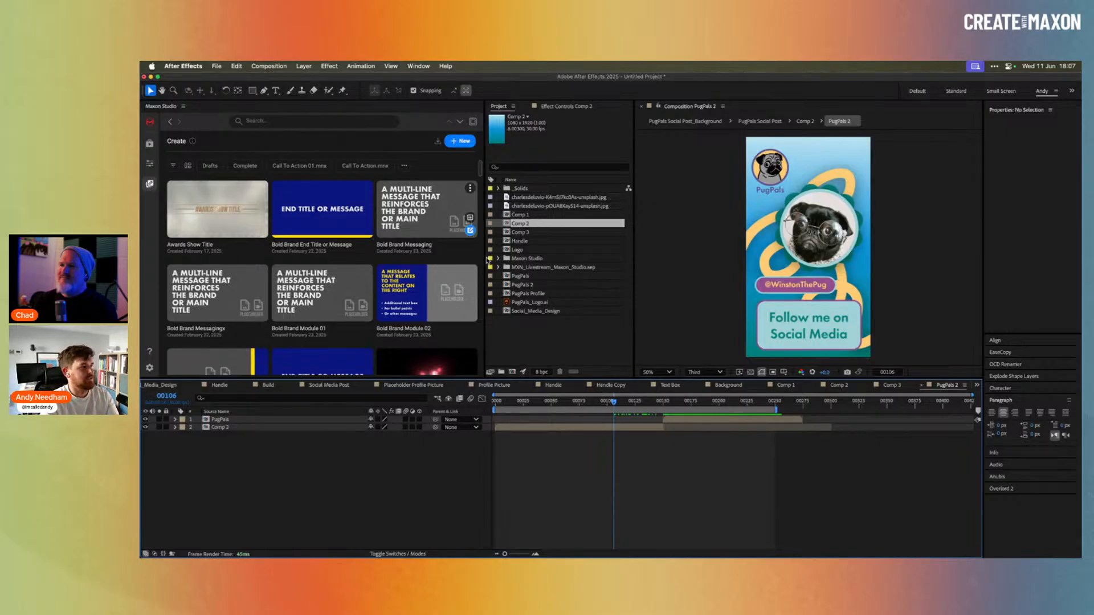
left_click_drag(613, 401, 553, 408)
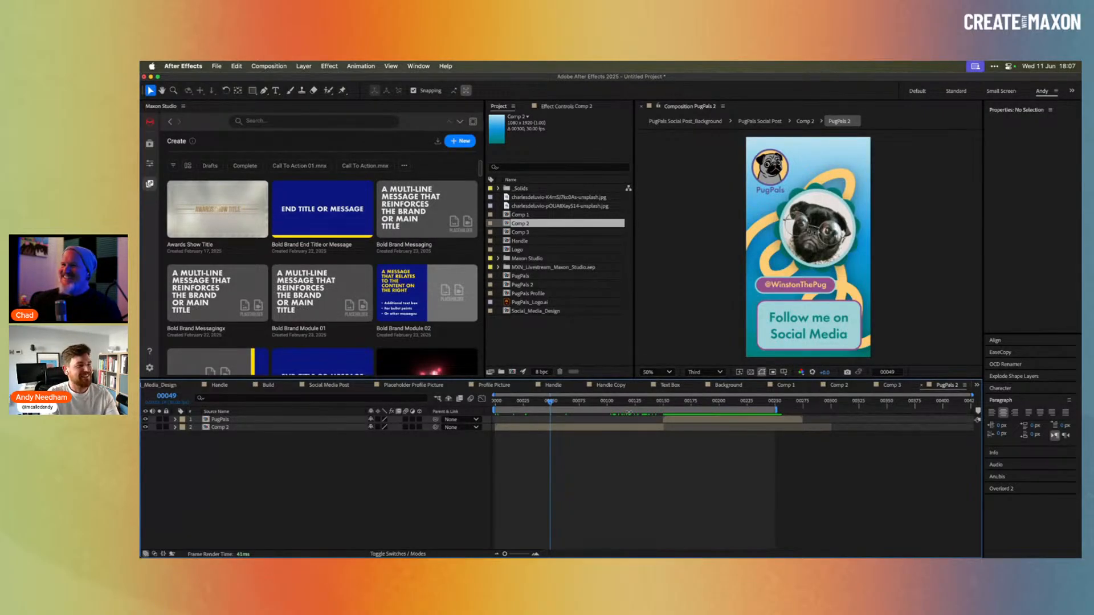
mouse_move(651, 402)
left_mouse_down()
mouse_move(716, 403)
mouse_move(645, 403)
left_mouse_up()
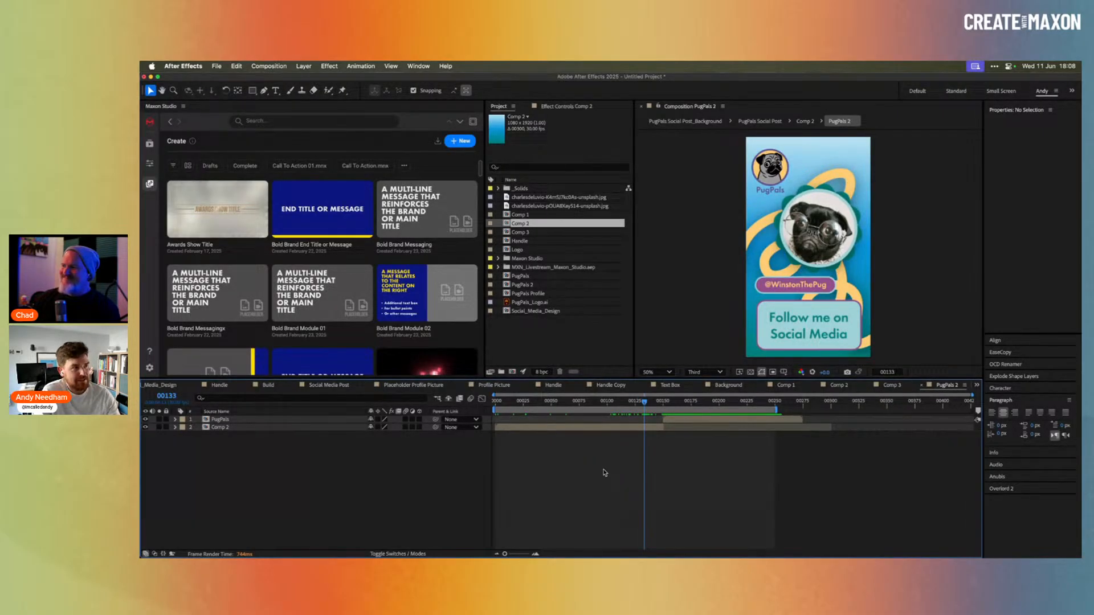
Switch to Safari to show the Overlord product page on battleaxe.co, return to After Effects, and bring the page up again.
key("super+Tab")
key("super+Tab")
key("super+Tab")
key("super+Tab")
key("super+Tab")
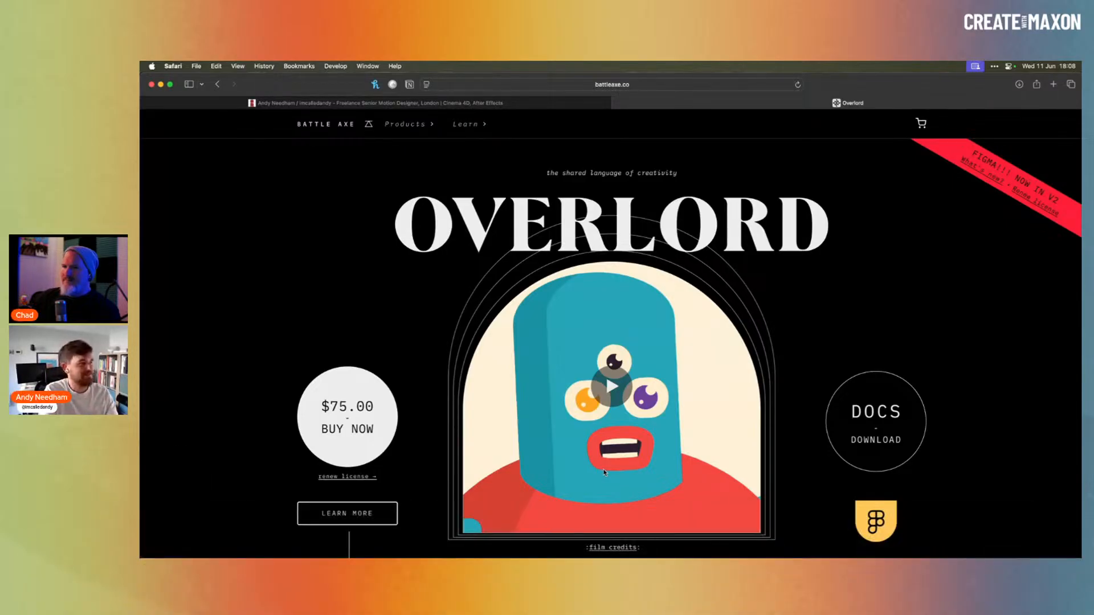
key("super+Tab")
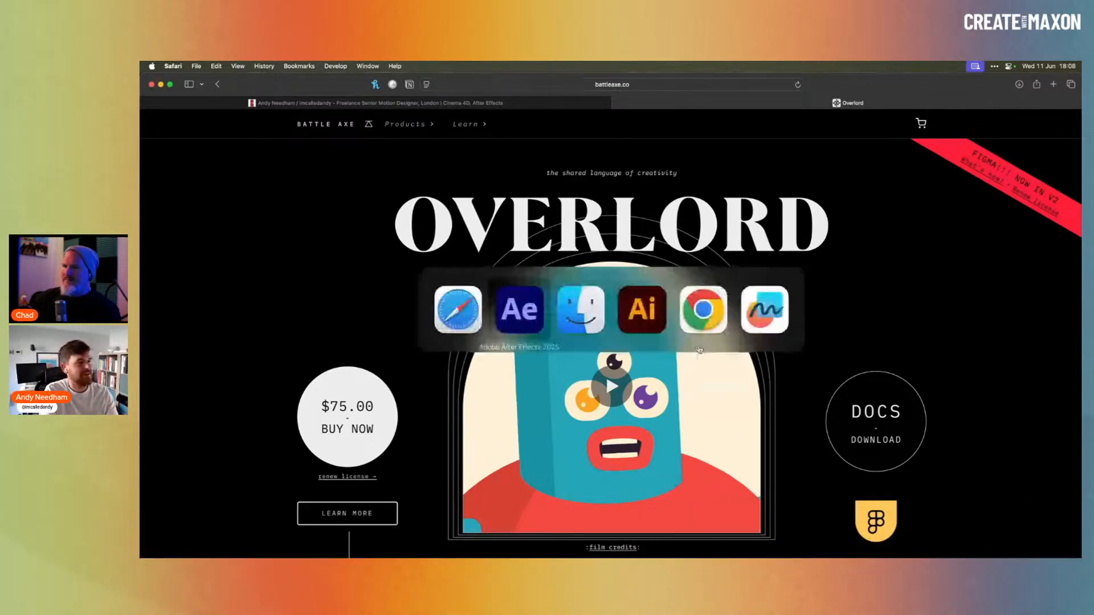
left_click(529, 323)
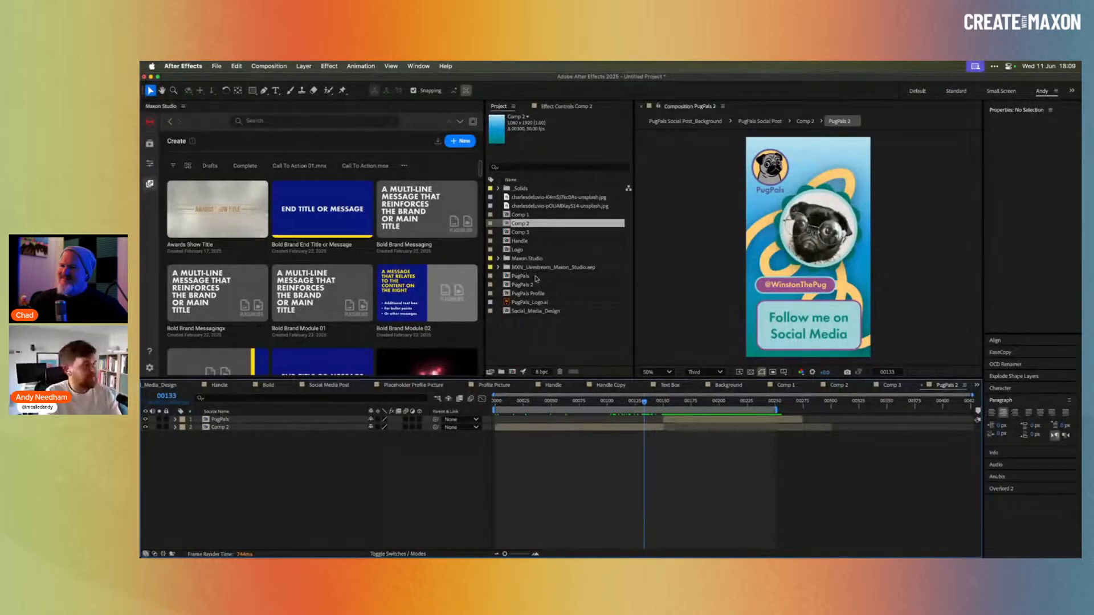
key("super+Tab")
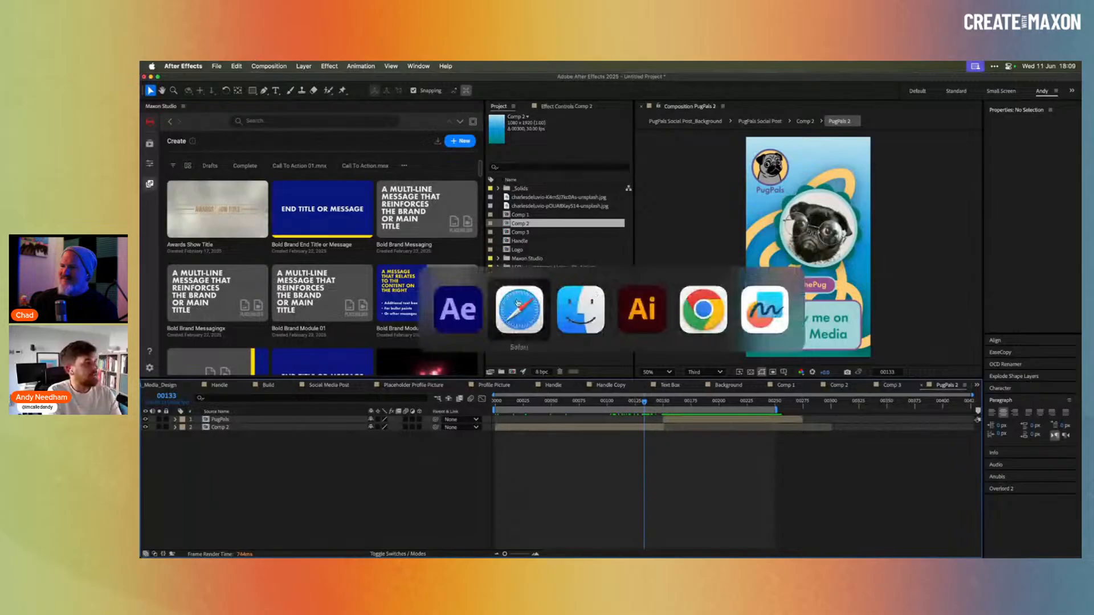
left_click(517, 302)
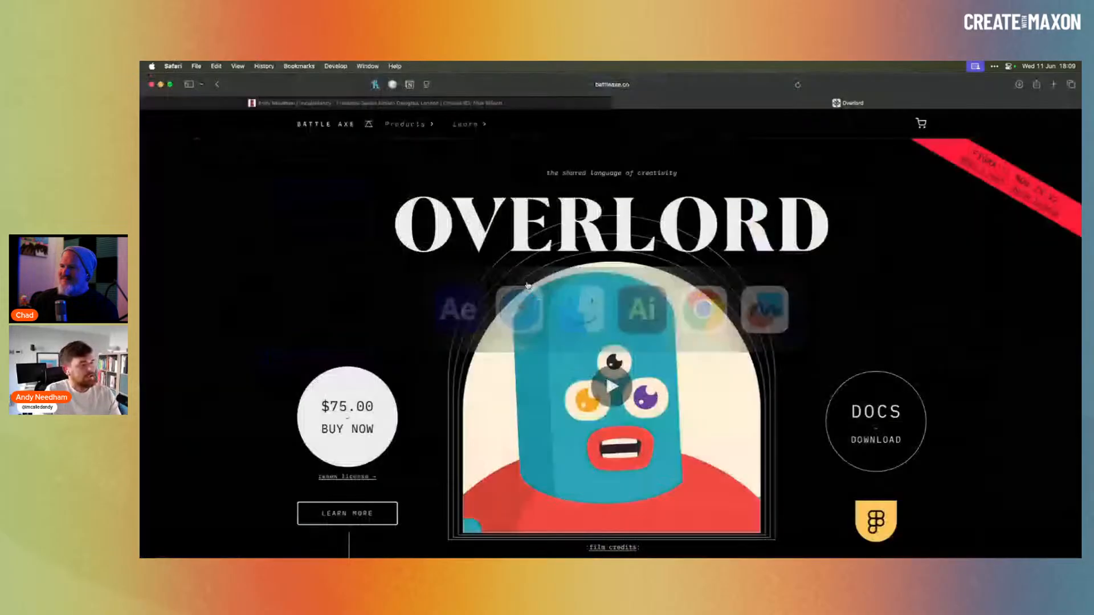
Show the presenter's portfolio website in Safari, look over its contact and network links, and return to the Overlord page.
left_click(462, 107)
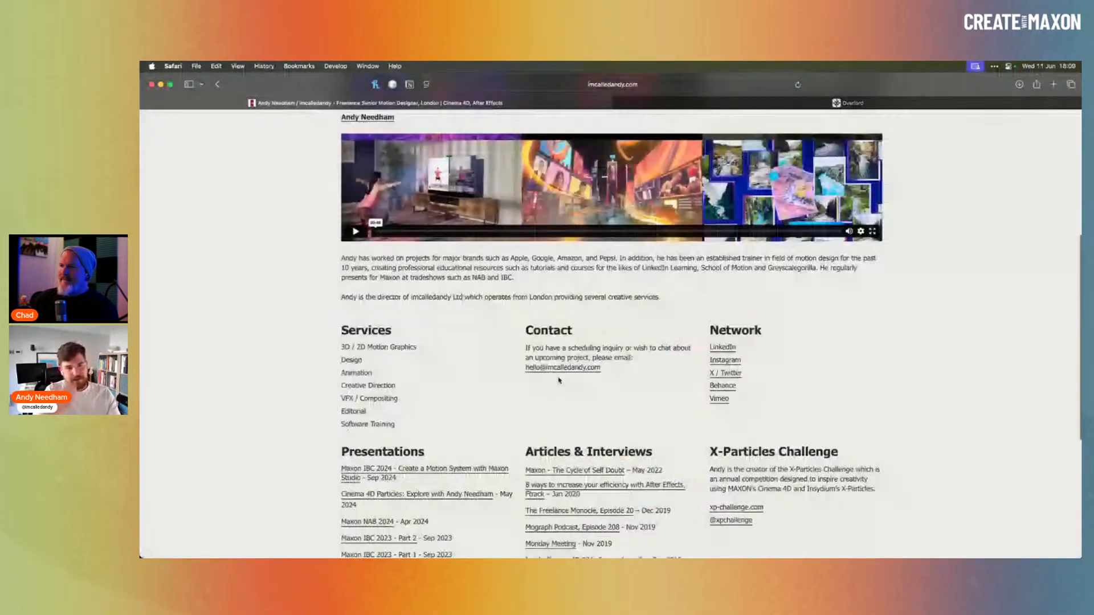
scroll(570, 387, "down", 1)
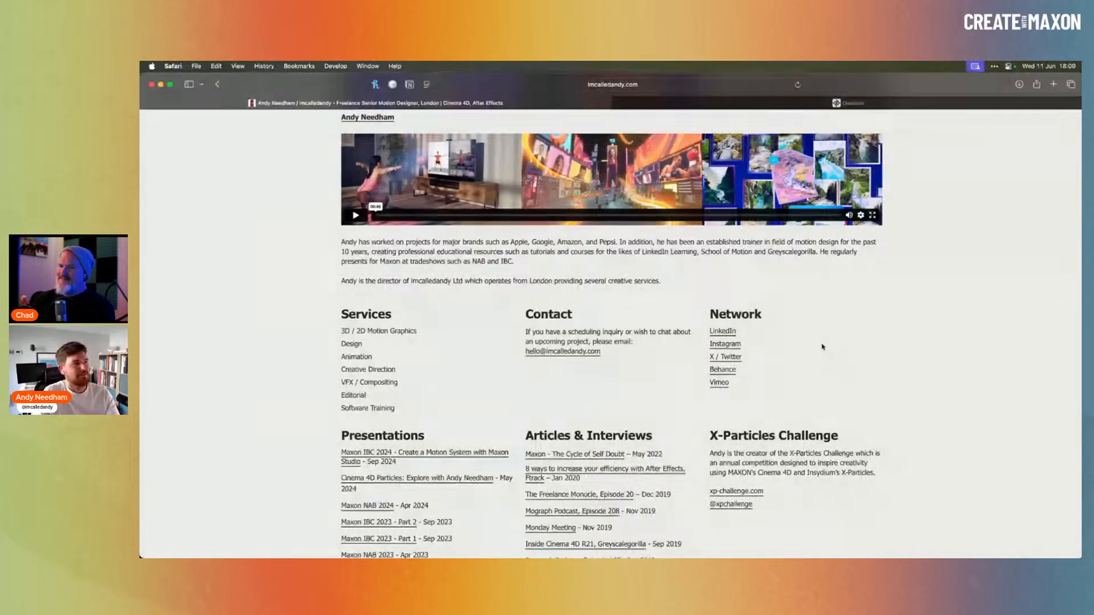
left_click(958, 104)
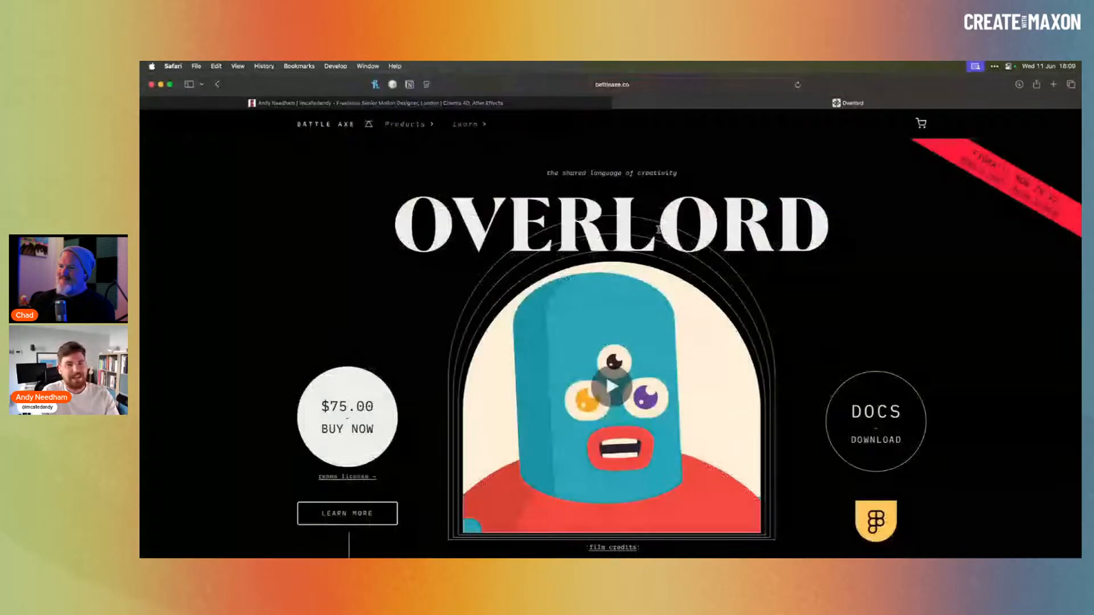
Bring the presenter's portfolio website up again to view the showreel, and switch to After Effects.
left_click(524, 105)
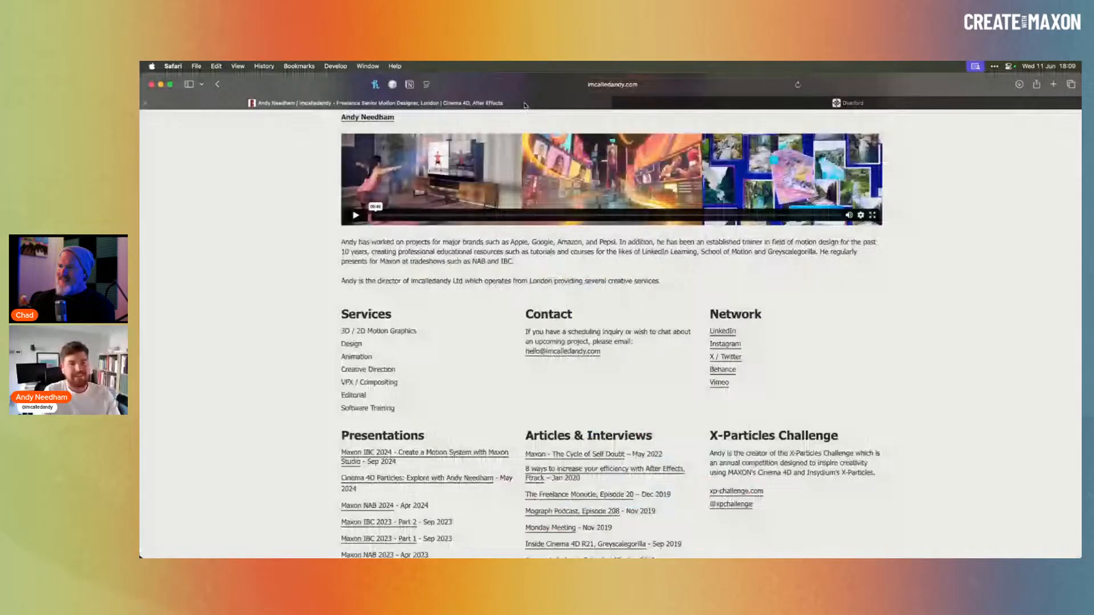
key("super+Tab")
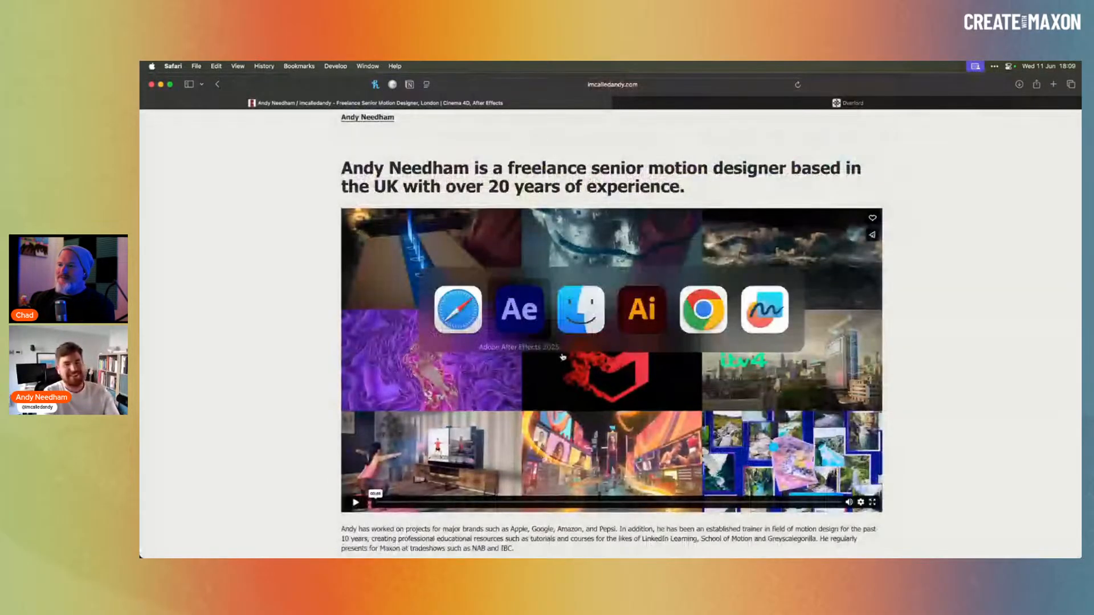
left_click(531, 315)
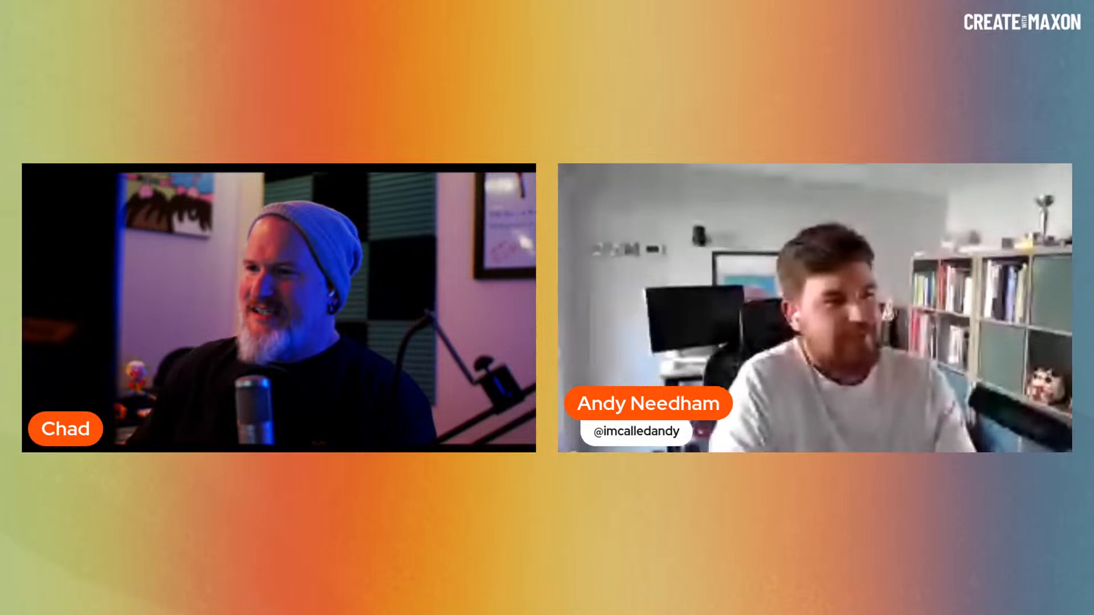